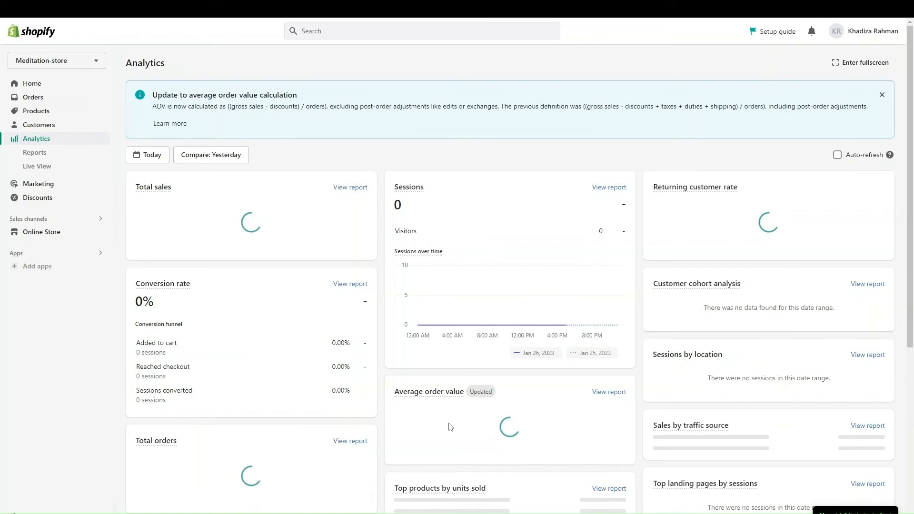
Step: Look through the sales, session and order reports on the Analytics dashboard
scroll(550, 408, "down", 2)
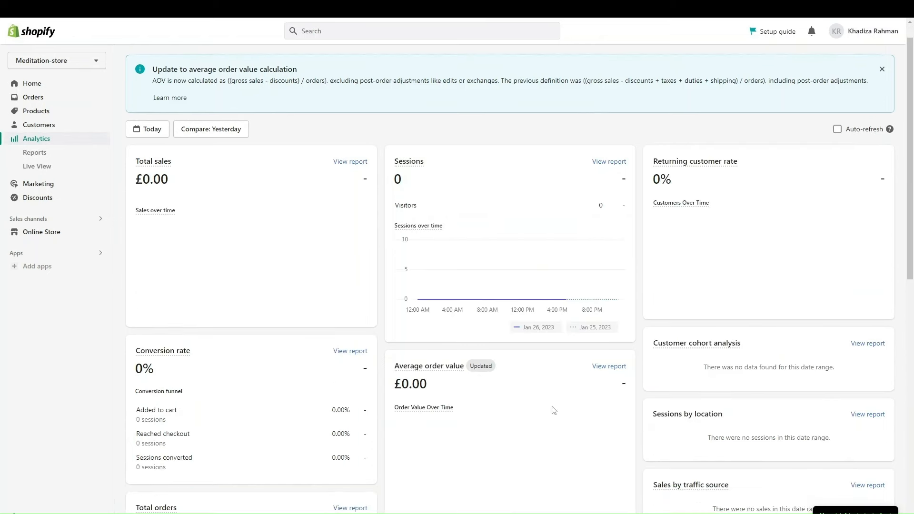
scroll(635, 410, "down", 5)
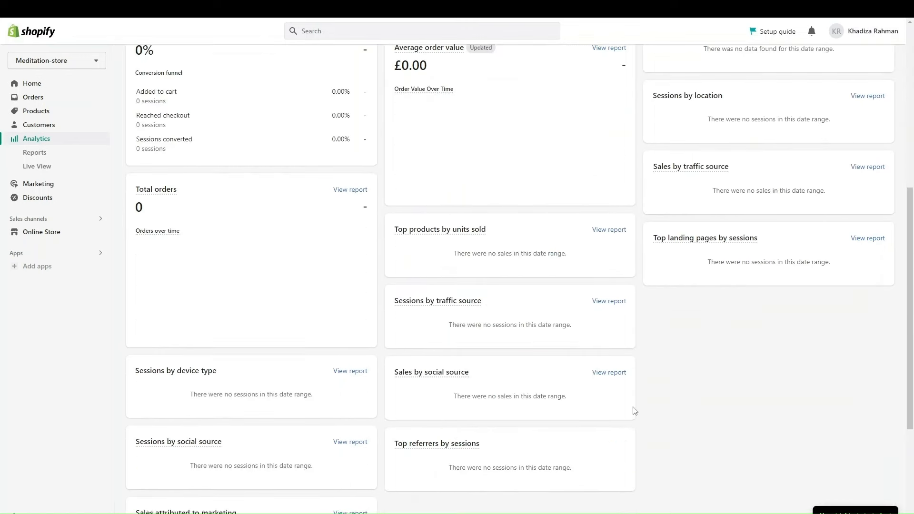
scroll(636, 219, "up", 4)
scroll(636, 219, "up", 4)
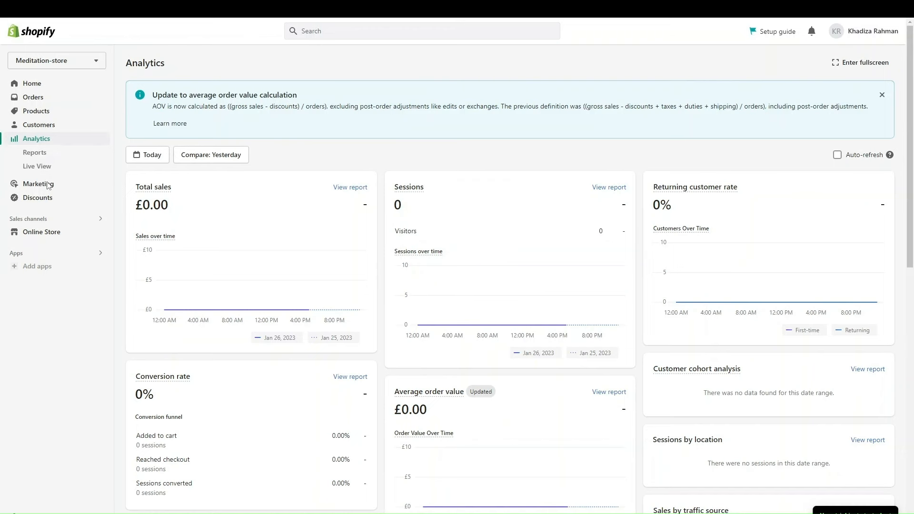
Step: Open the Marketing overview and examine its store metrics and top marketing channels
left_click(93, 186)
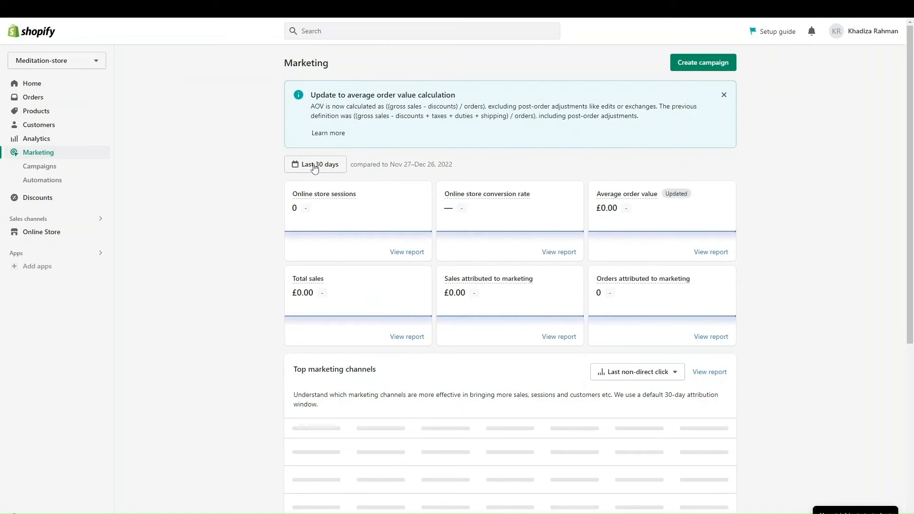
scroll(458, 284, "down", 3)
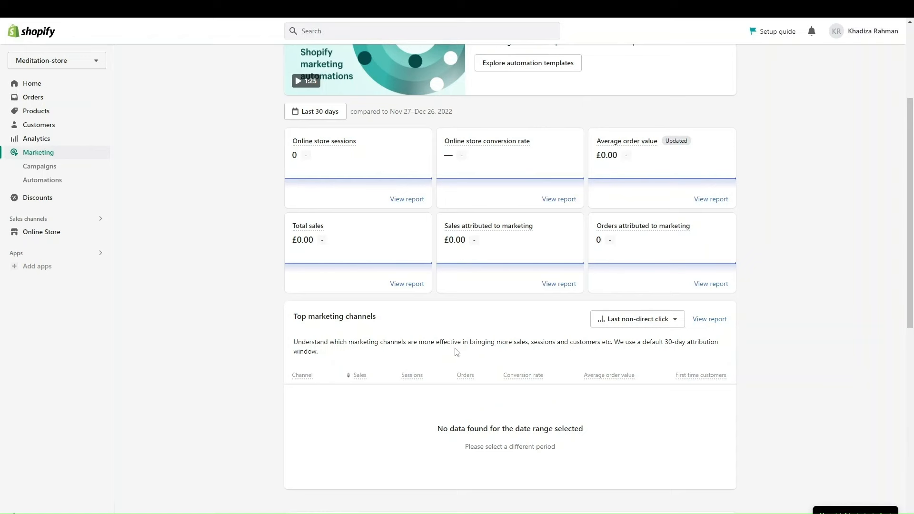
scroll(455, 351, "up", 3)
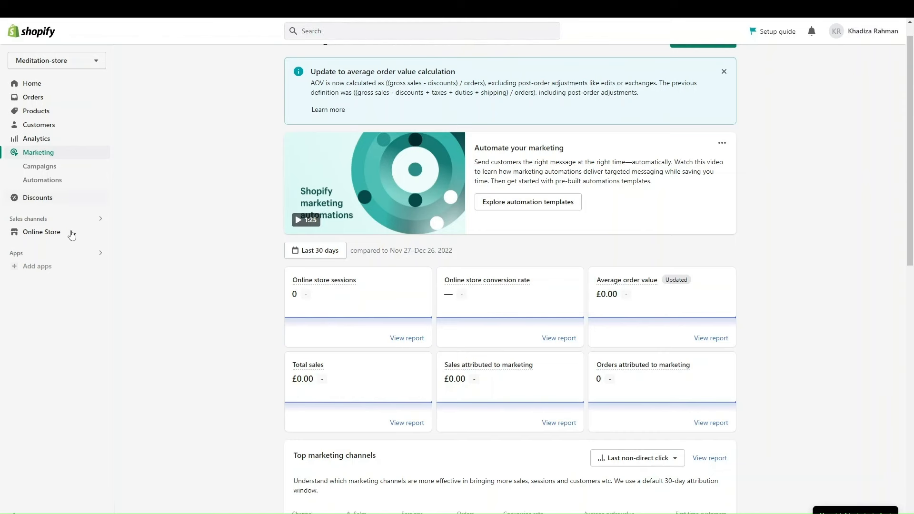
Step: View the Online Store themes page, then view the recommended apps and close them
left_click(51, 237)
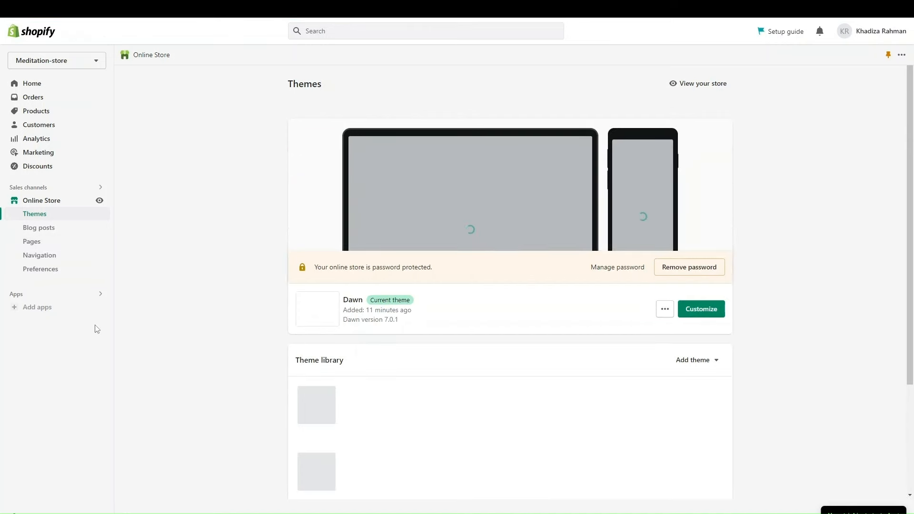
left_click(42, 311)
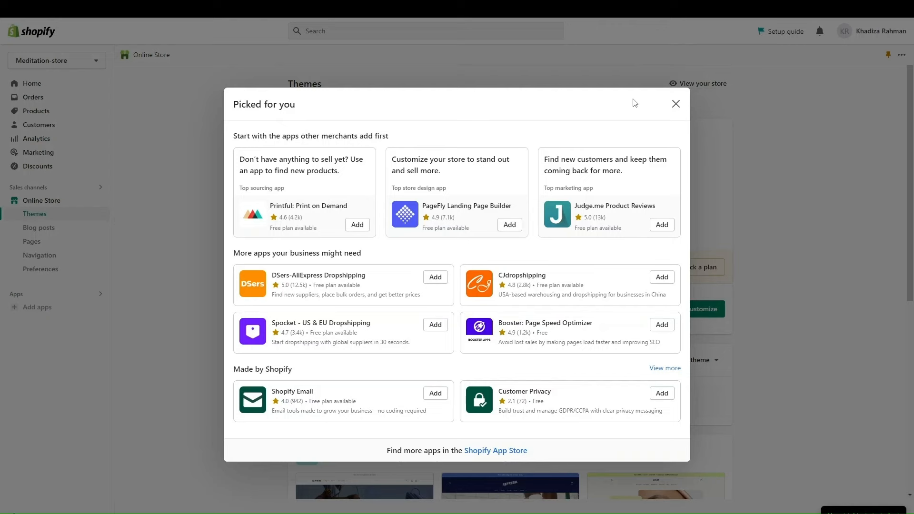
left_click(675, 104)
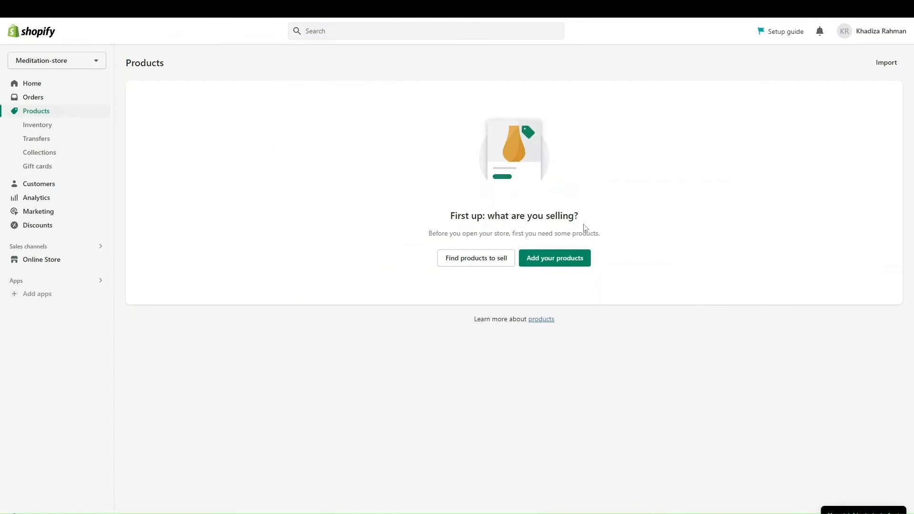
Step: Start adding a new product to the store and look over the blank product form
left_click(554, 257)
left_click(546, 261)
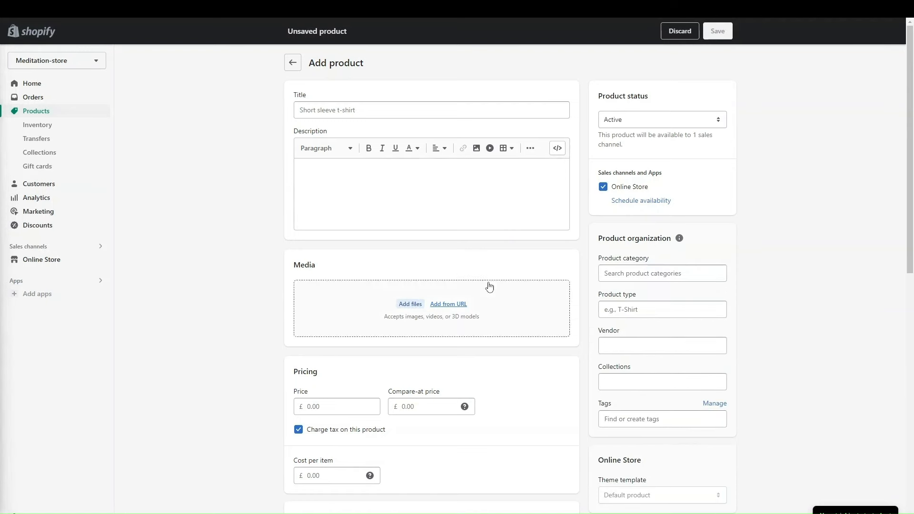
scroll(488, 286, "down", 8)
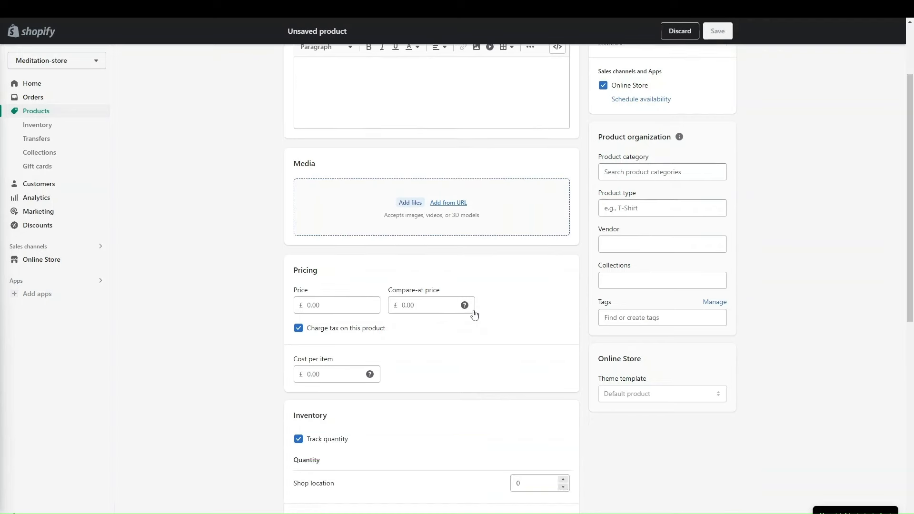
scroll(474, 284, "up", 8)
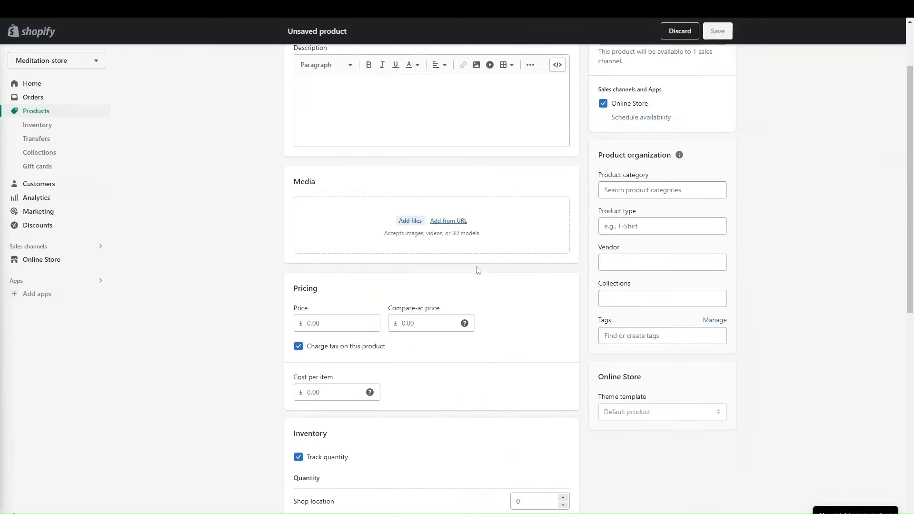
Step: Title the product "T-shirt with crew neck", with a capital T
left_click(334, 105)
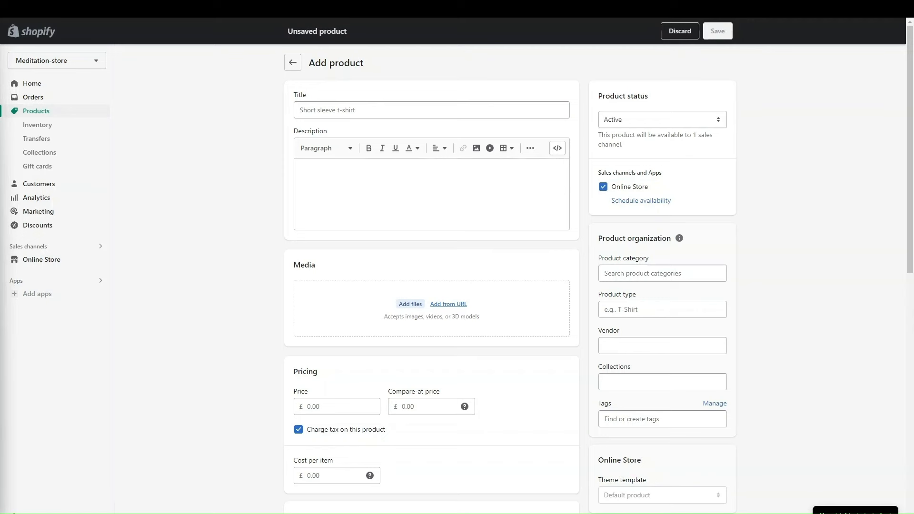
left_click(402, 105)
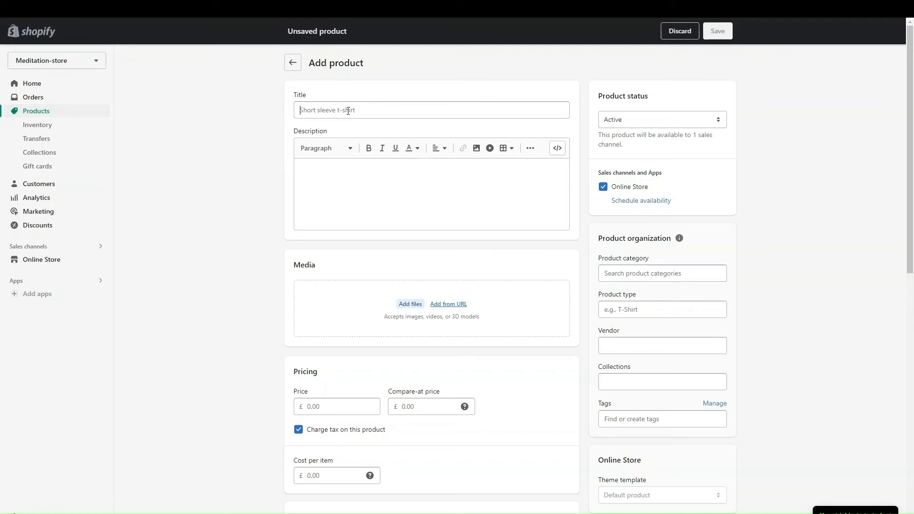
type("t-shirt with crew neck")
left_click_drag(304, 110, 254, 116)
type("T")
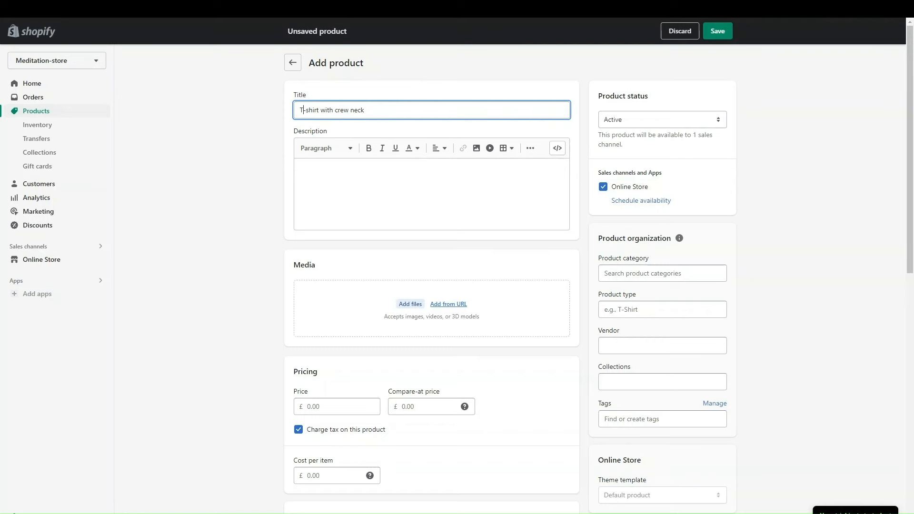
Step: Fill in the description with the bullets "File under: basics", "Crew neck", "Short sleeves" and "Regular fit", plus "Product Code: 122816412"
key("alt+Tab")
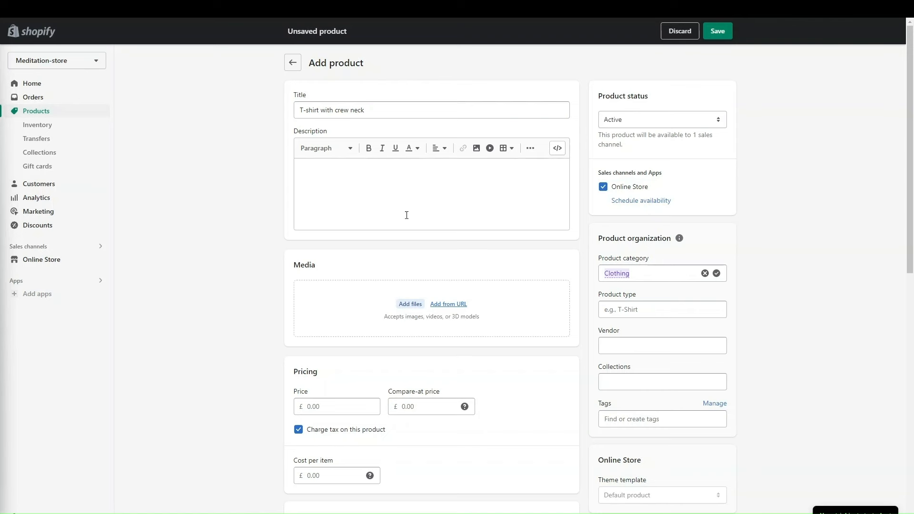
left_click(377, 189)
type("File under: basics Crew neck Short sleeves Regular fit Product Code: 122816412")
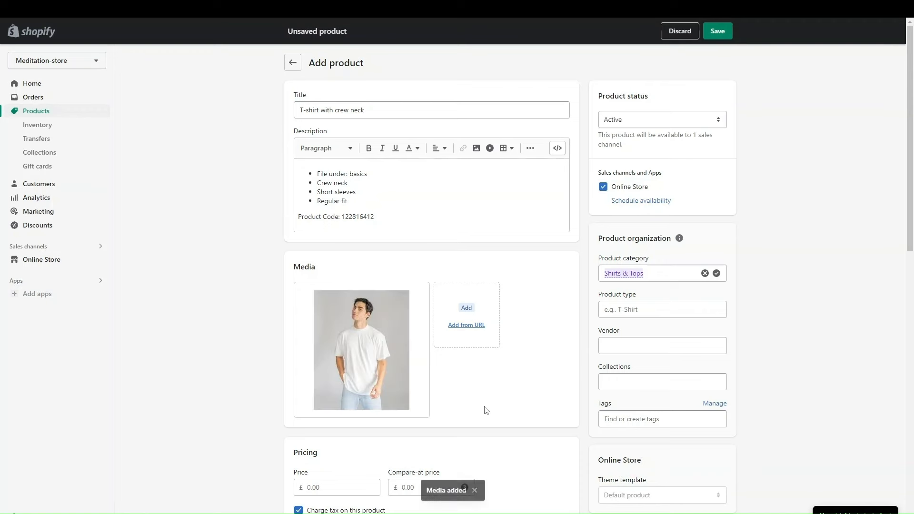
Step: Set the product's price to £20.00 and its compare-at price to £25.00
scroll(483, 410, "down", 4)
left_click(328, 309)
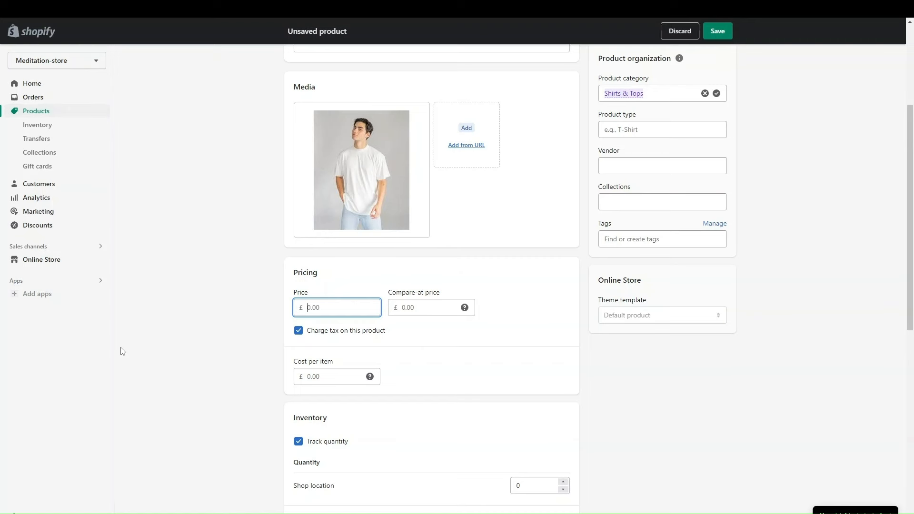
type("20.00")
left_click(415, 307)
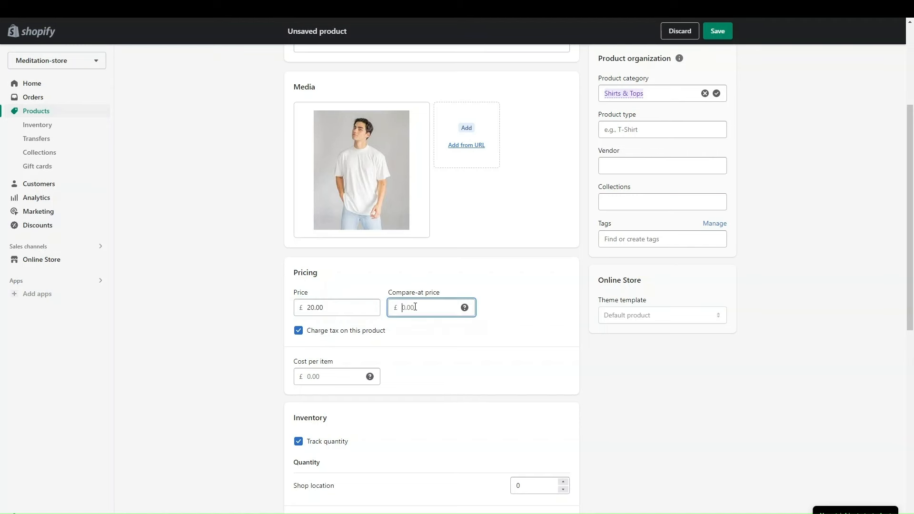
type("25.00")
left_click(126, 175)
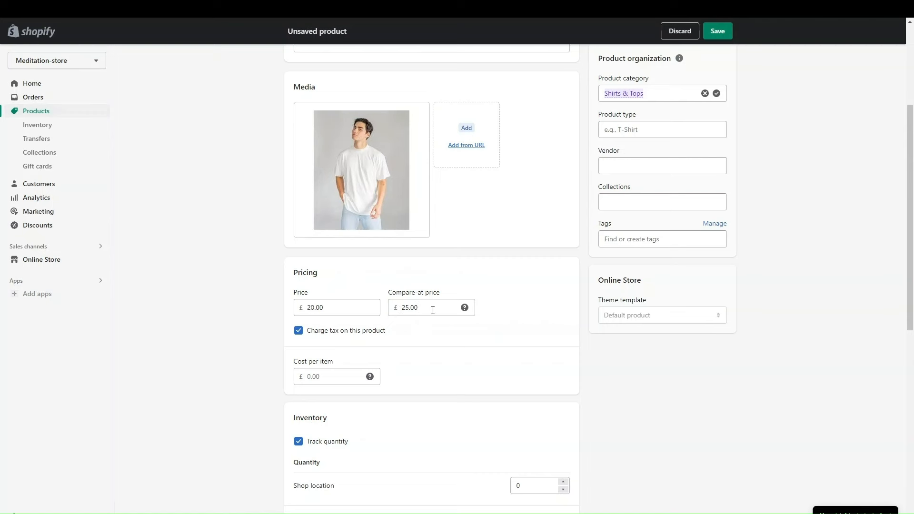
left_click(431, 311)
Step: Check what the Cost per item field is for, without entering a cost
mouse_move(373, 377)
scroll(314, 383, "down", 1)
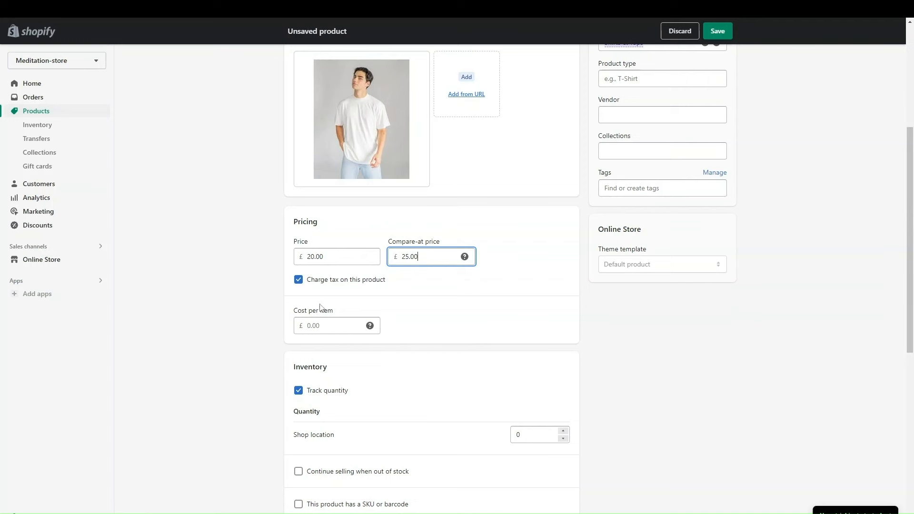
left_click(322, 318)
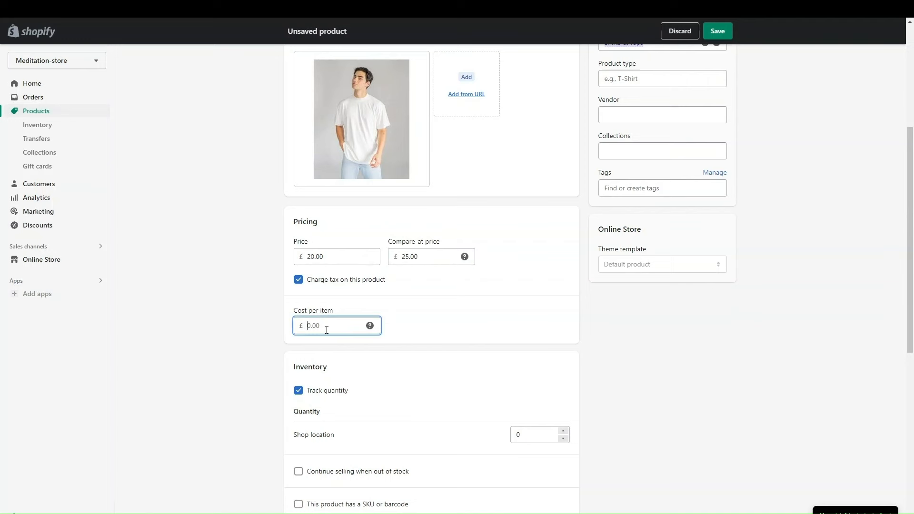
Step: Switch quantity tracking off and back on, and set the stock quantity at Shop location to 50
scroll(350, 408, "down", 2)
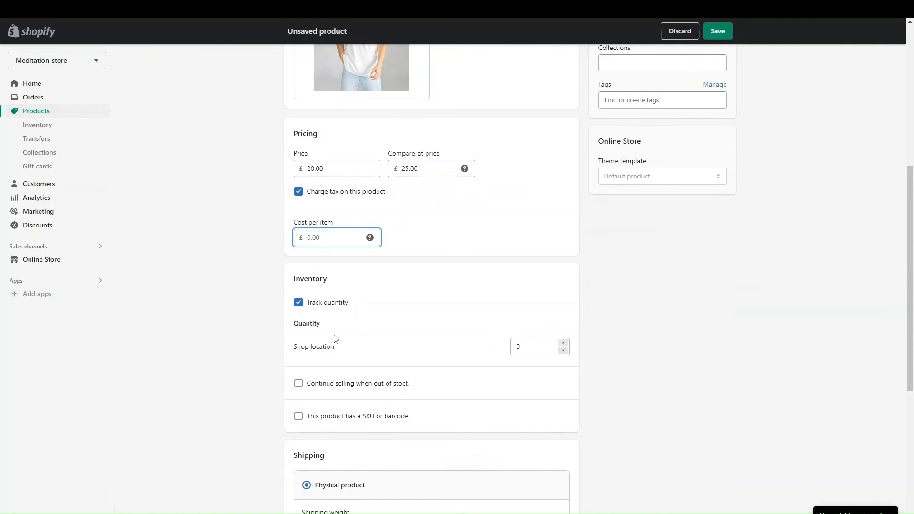
scroll(336, 341, "down", 1)
left_click(298, 284)
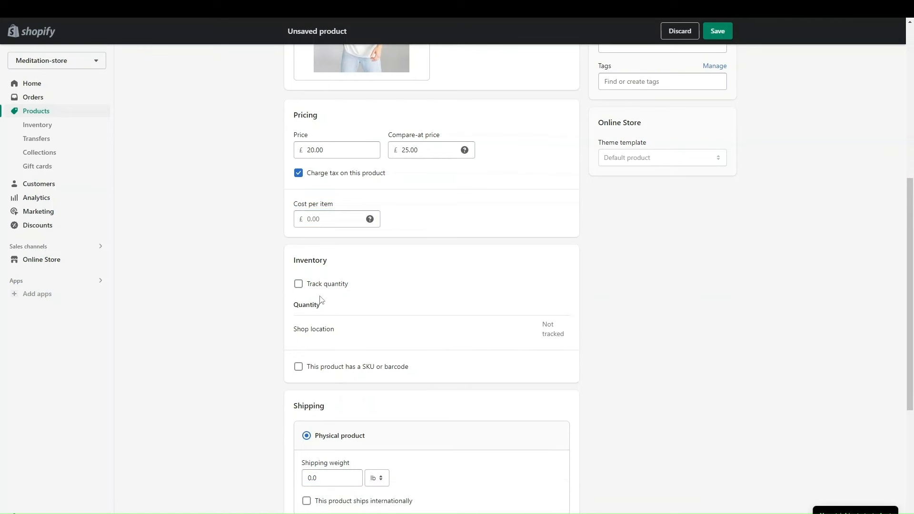
left_click(299, 284)
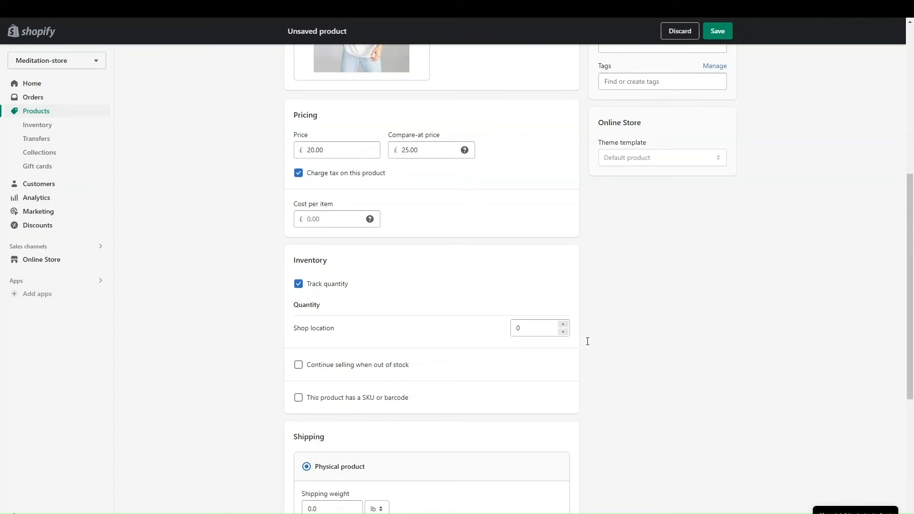
left_click(541, 326)
type("50")
scroll(422, 362, "down", 1)
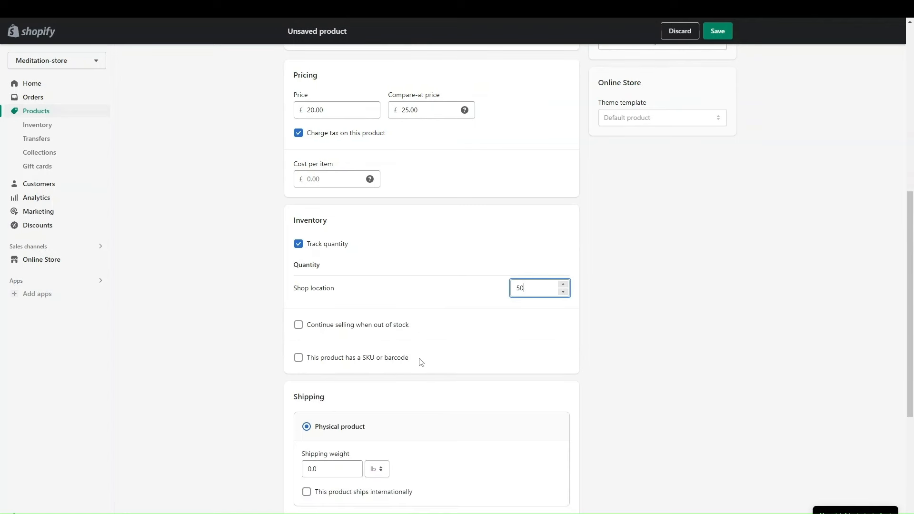
Step: Try the option to continue selling when out of stock and the SKU or barcode option, leaving both off
left_click(382, 327)
left_click(382, 327)
left_click(365, 358)
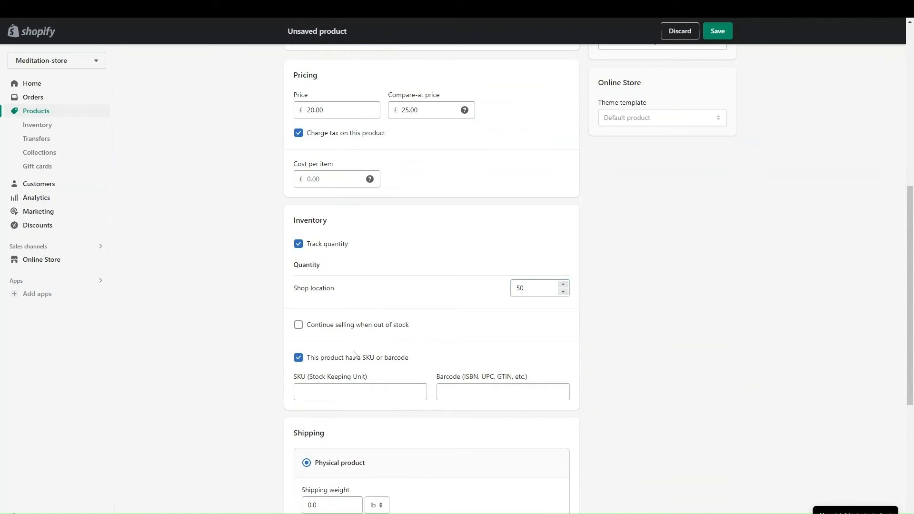
scroll(355, 373, "down", 2)
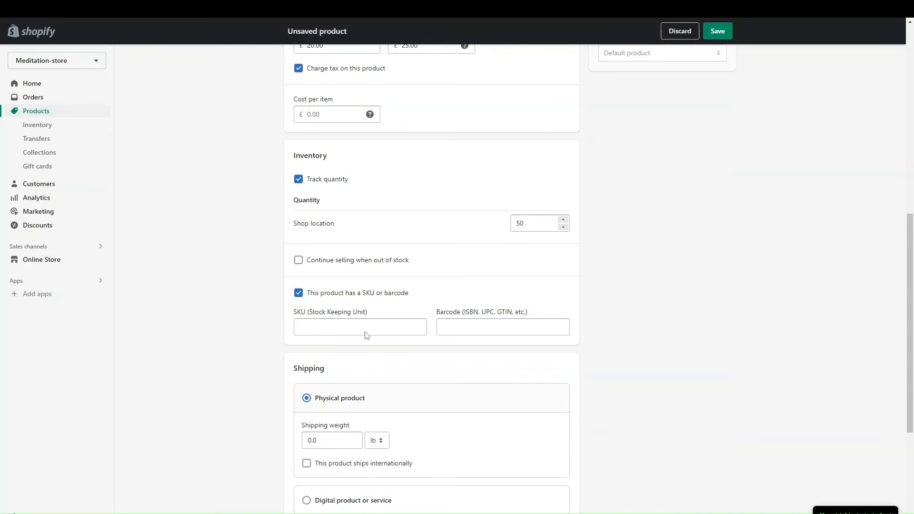
left_click(340, 333)
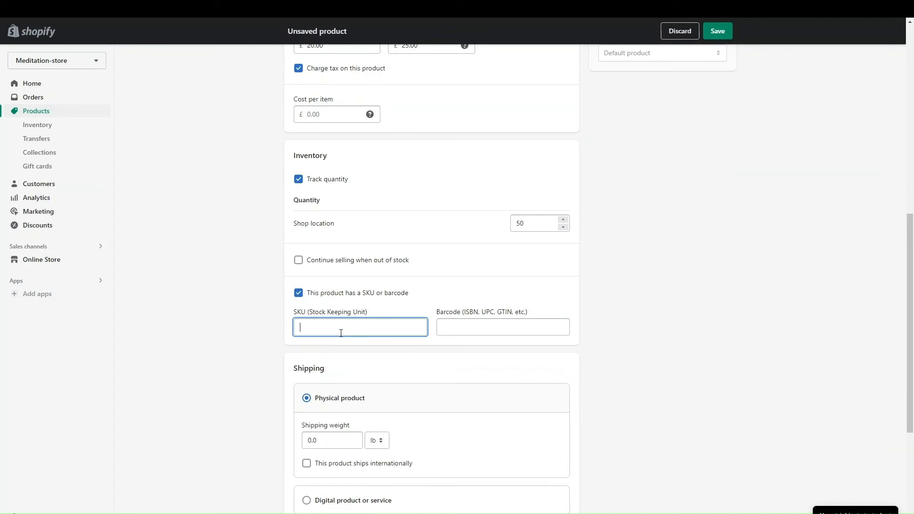
left_click(368, 292)
Step: Set the physical product's shipping weight to 50.0 kg
scroll(380, 402, "down", 3)
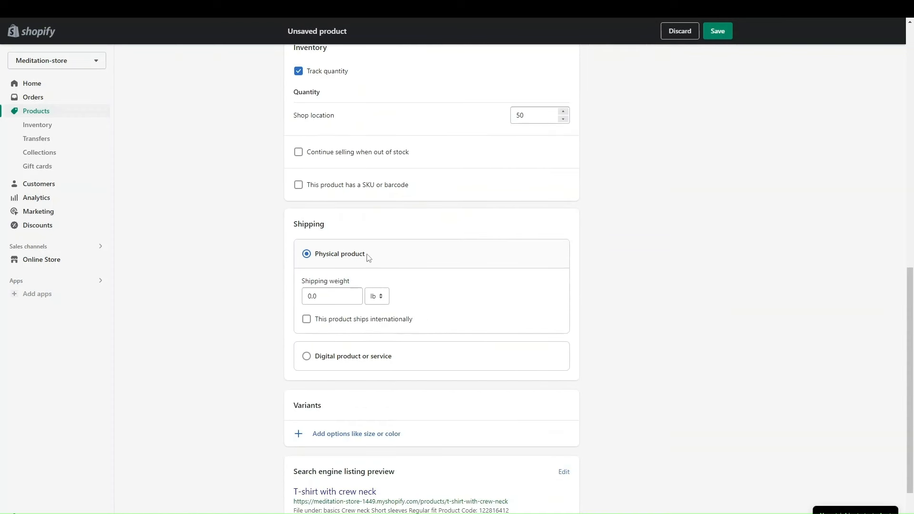
double_click(329, 296)
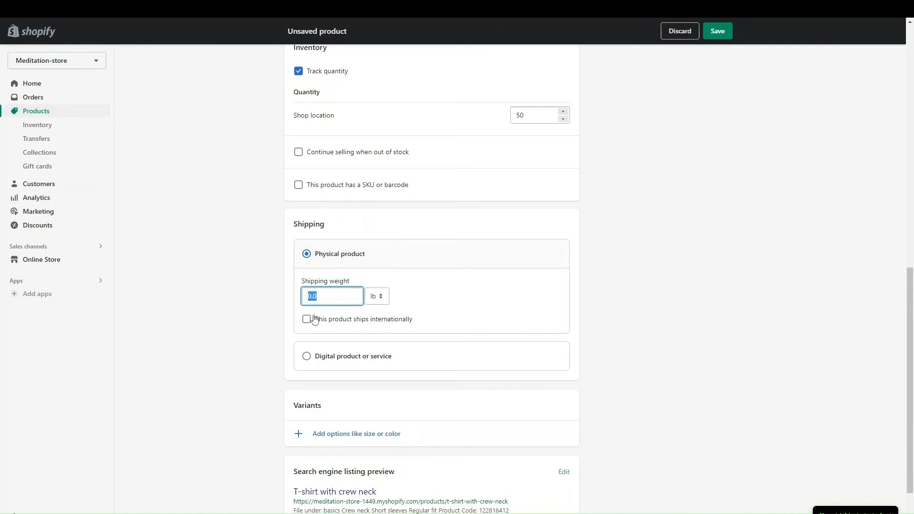
type("50.0")
left_click(385, 301)
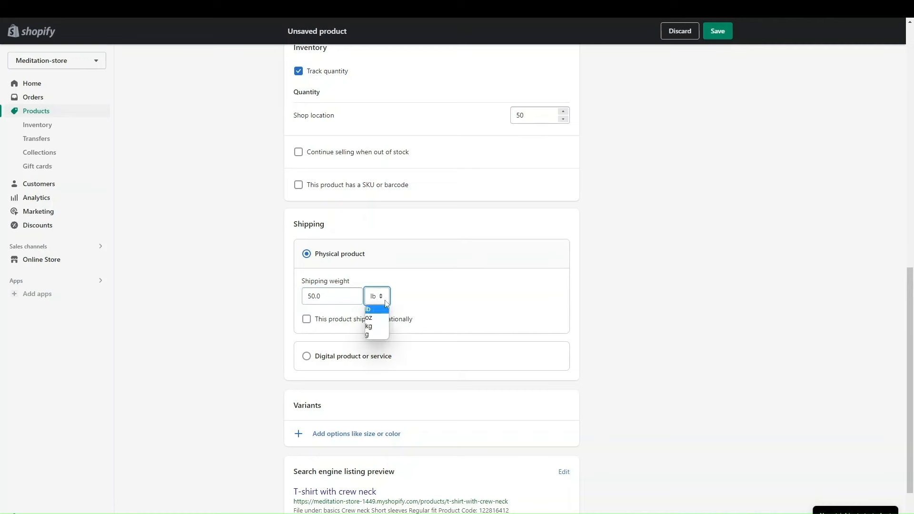
left_click(373, 326)
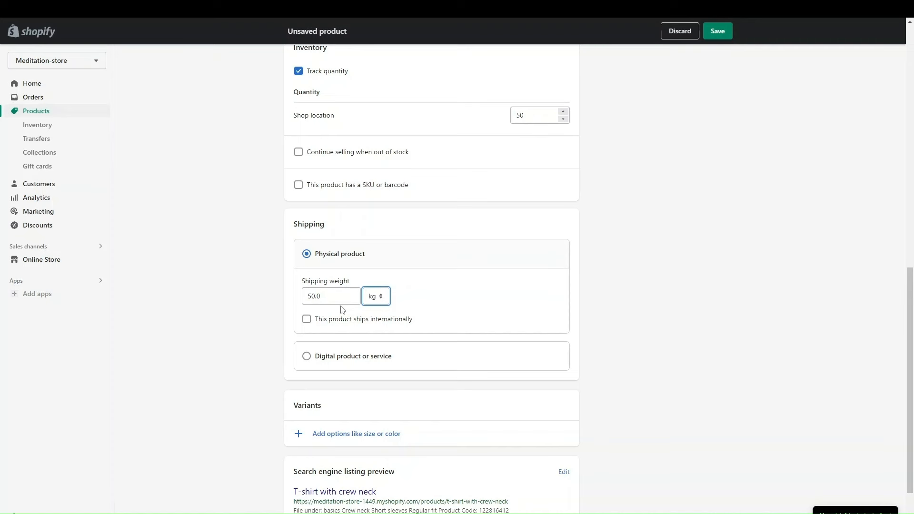
Step: Try the international shipping option, leaving it off, and reset the product's shipping weight to 0.0 kg
left_click(325, 320)
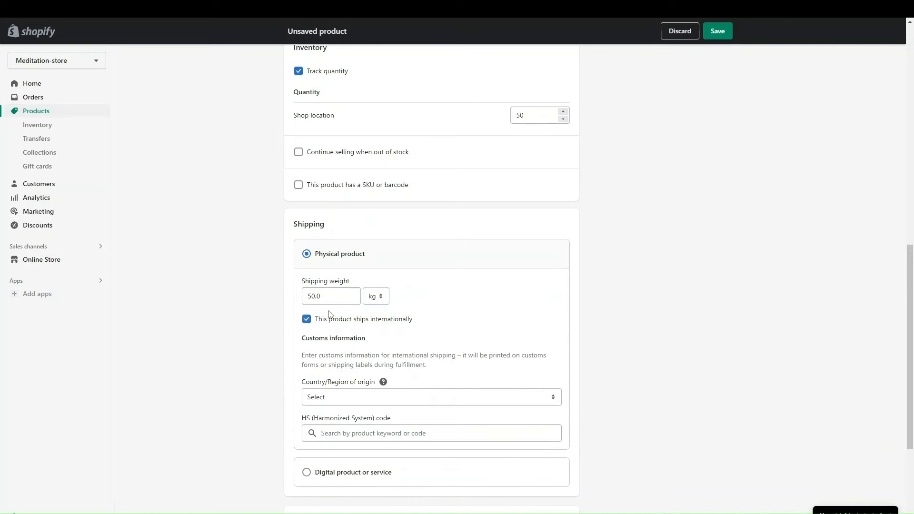
left_click_drag(328, 296, 307, 291)
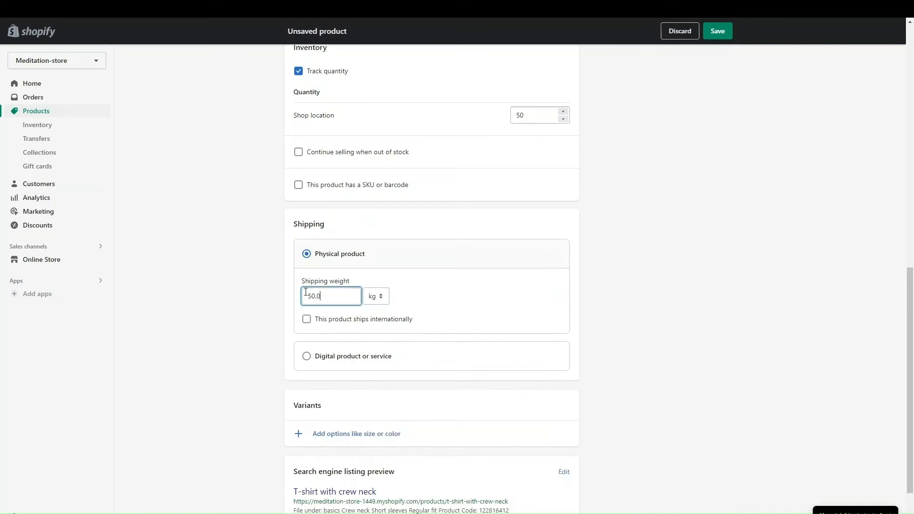
key("BackSpace")
left_click(405, 313)
Step: Try the digital product or service shipping type and switch back to physical product
left_click(335, 357)
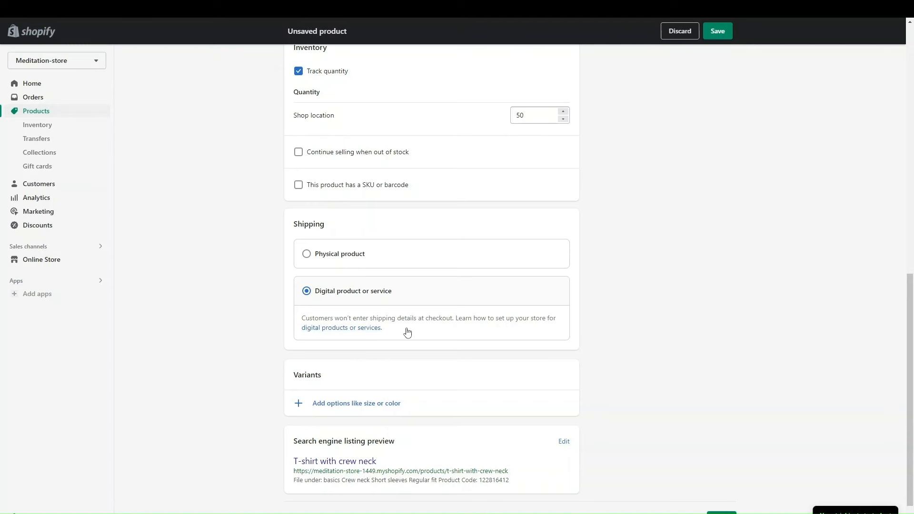
left_click(315, 253)
Step: Add a Size variant option to the product with Large as its first value
scroll(228, 435, "down", 2)
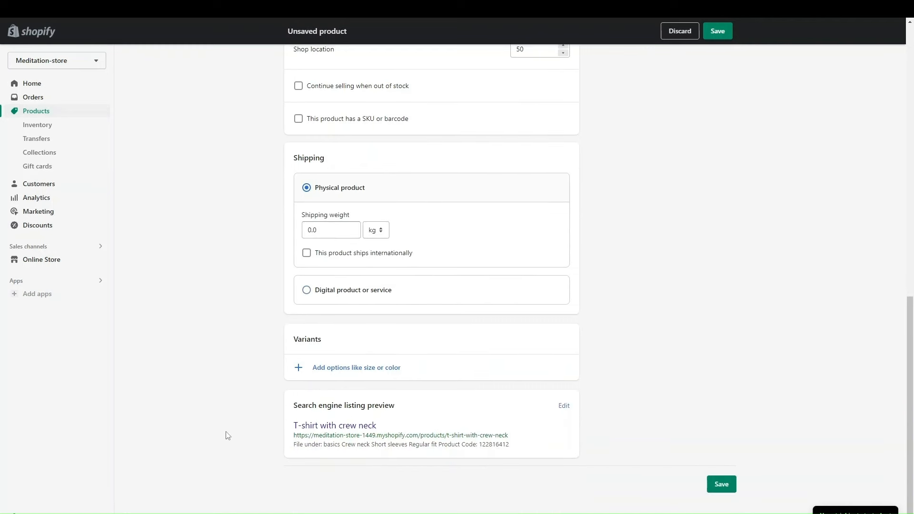
left_click(335, 376)
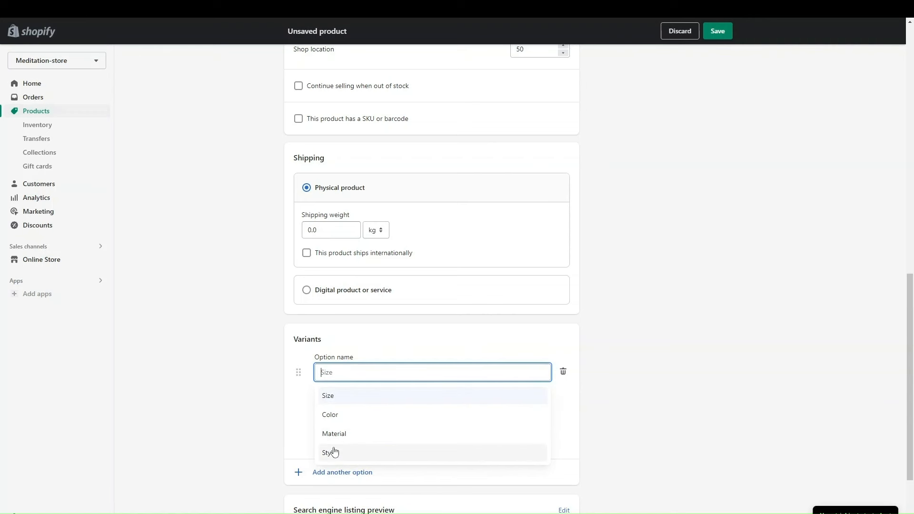
left_click(344, 398)
left_click(341, 421)
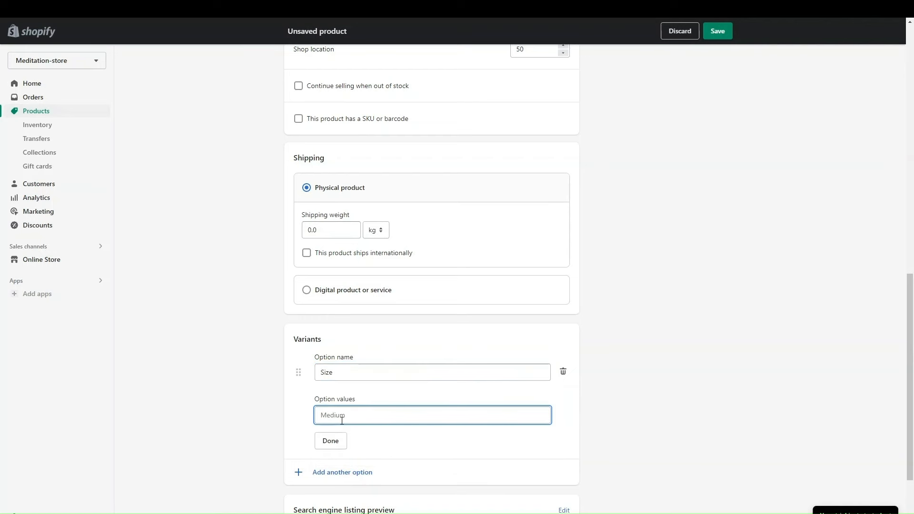
scroll(343, 419, "down", 1)
type("l")
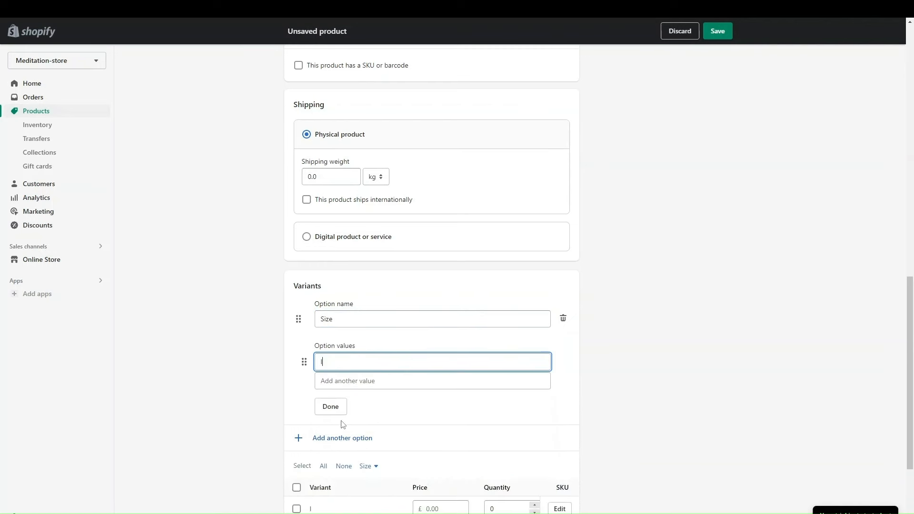
type("arge")
key("Tab")
double_click(336, 363)
type("Large")
key("Tab")
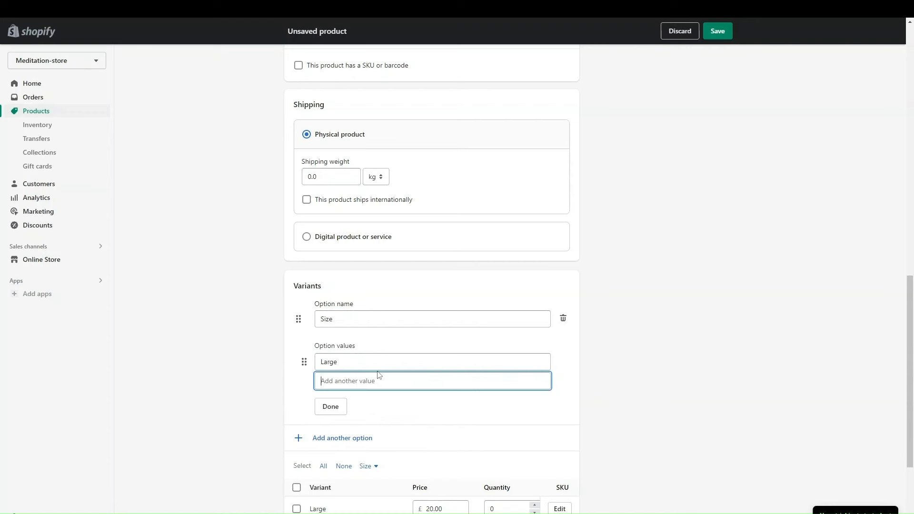
Step: Add Medium and XS as further values of the Size option and finish the option
type("Medium")
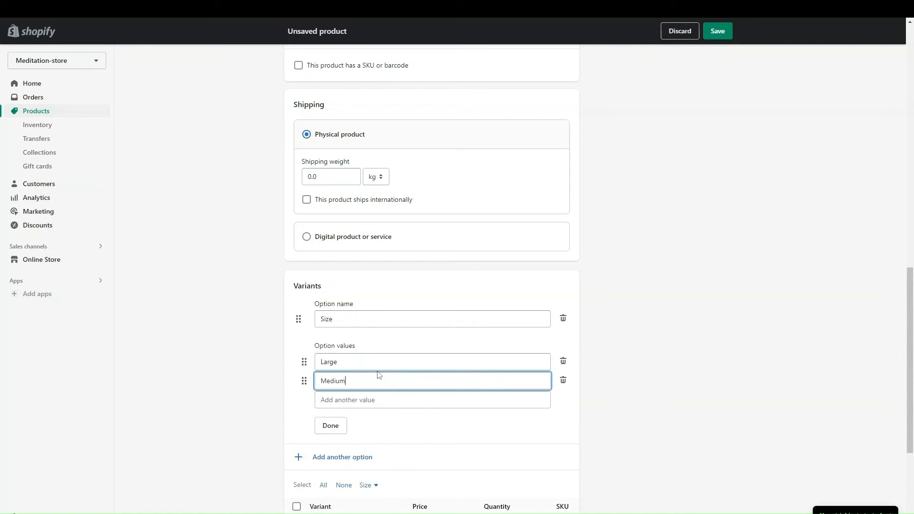
left_click(347, 408)
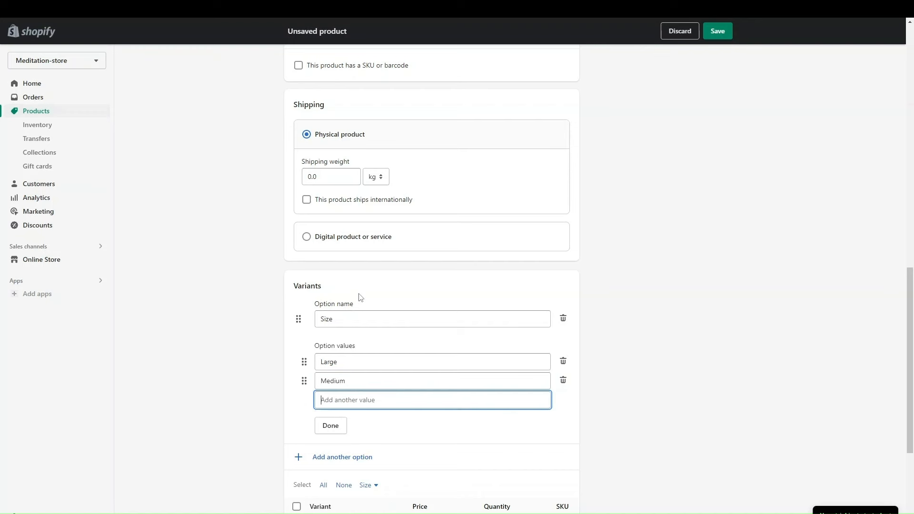
type("Xs")
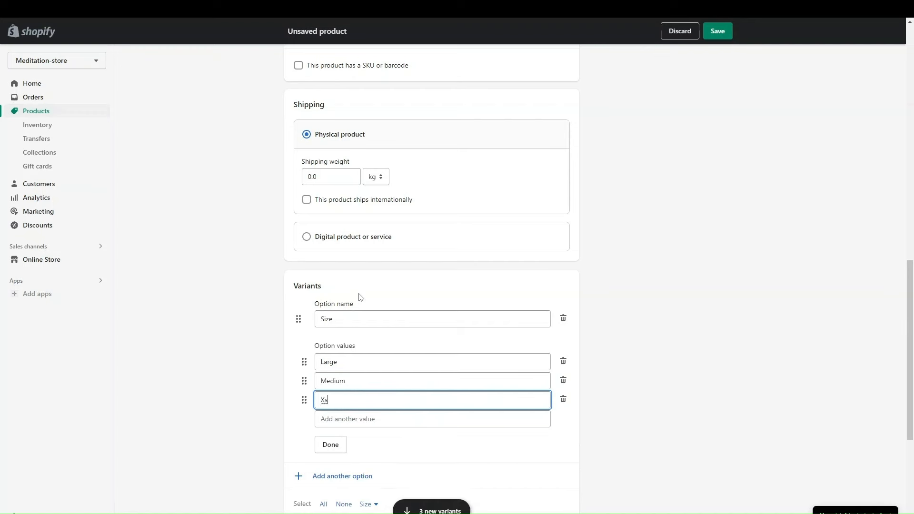
key("BackSpace")
left_click(330, 444)
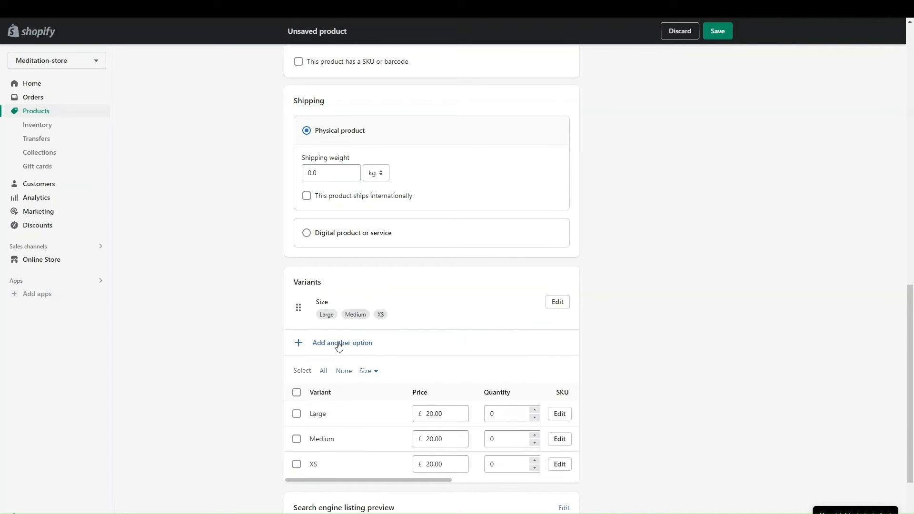
Step: Add a second variant option named Material with the values Cotton and Polyster, and finish it
left_click(338, 347)
left_click(337, 360)
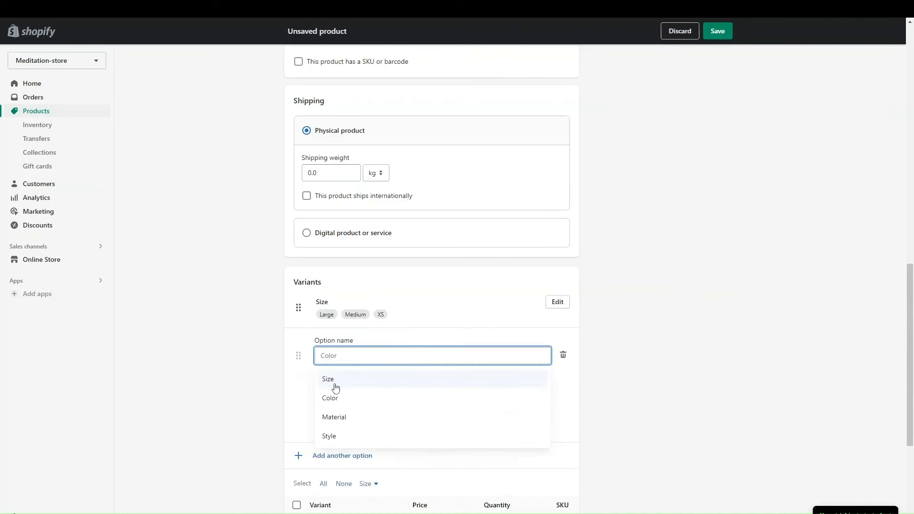
left_click(337, 416)
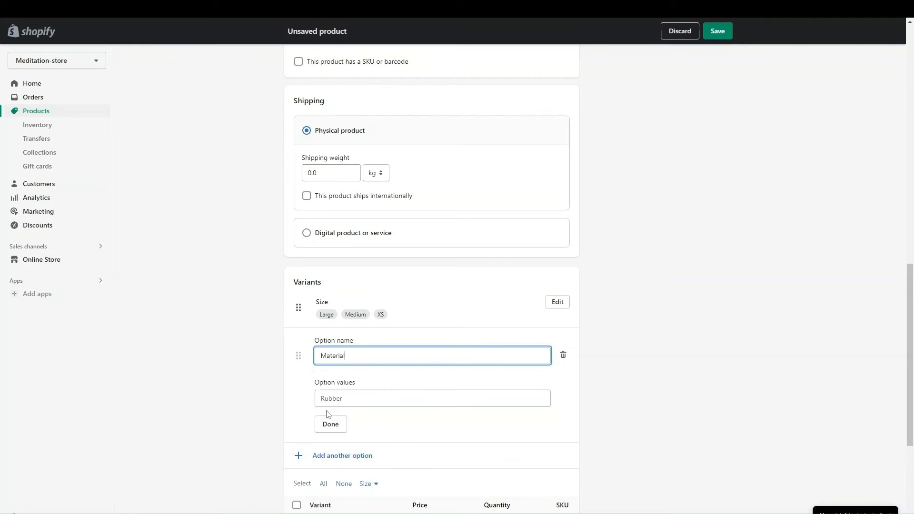
left_click(326, 399)
type("Cotton")
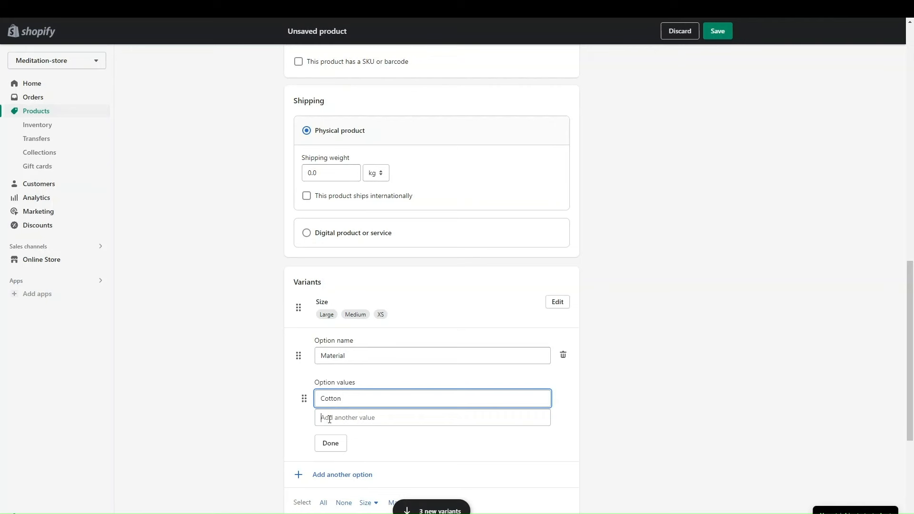
left_click(329, 419)
type("Polyester")
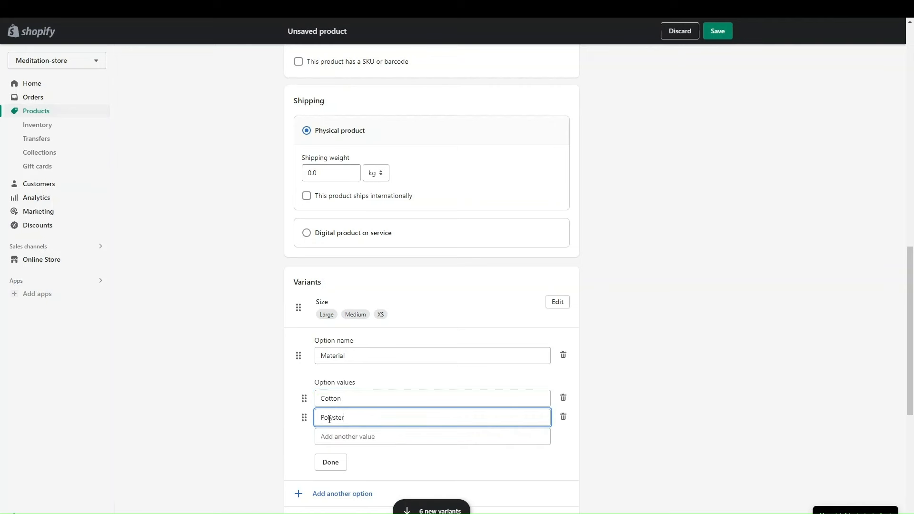
left_click(331, 462)
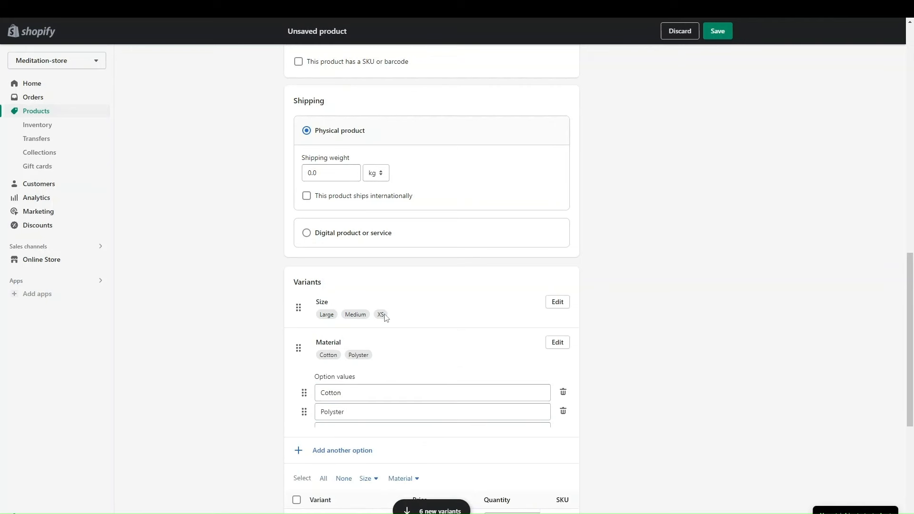
Step: Review the price, quantity, SKU and barcode columns of the variant list, staying on the unsaved product page
scroll(410, 371, "down", 2)
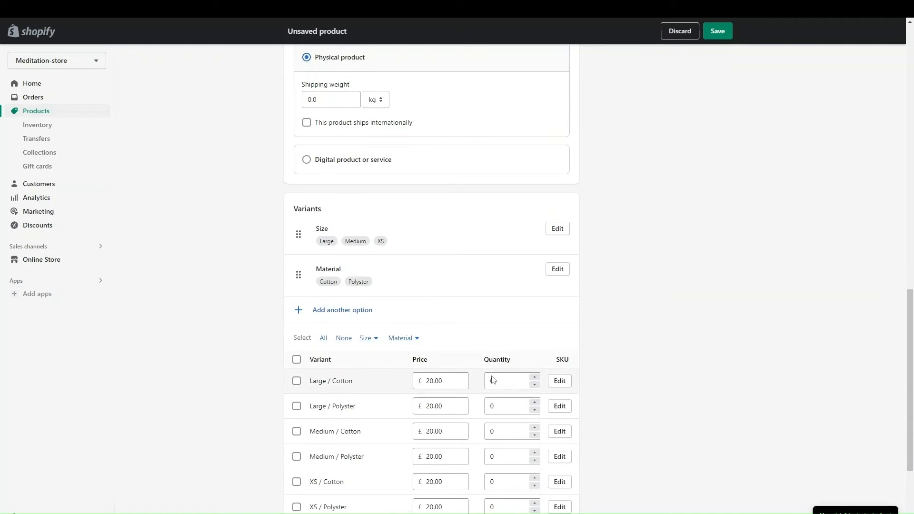
scroll(645, 326, "down", 2)
scroll(645, 326, "down", 3)
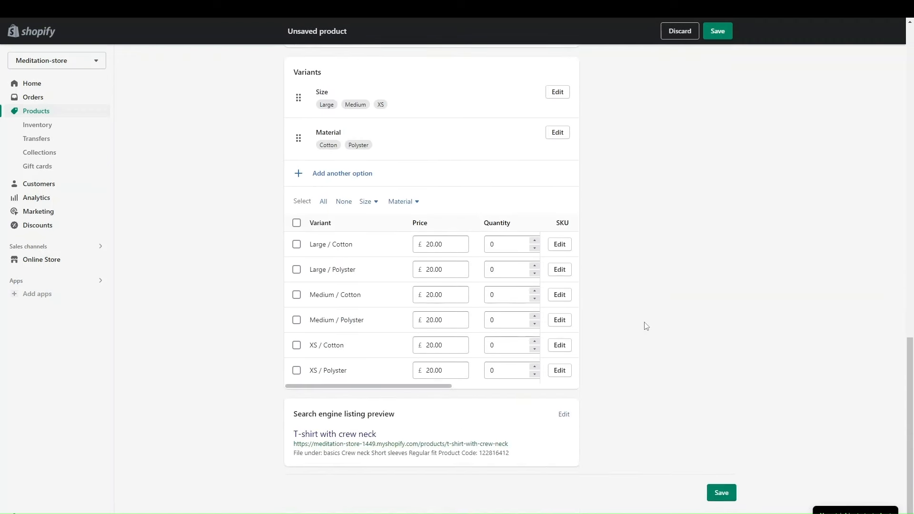
scroll(405, 359, "up", 3)
scroll(405, 359, "right", 3)
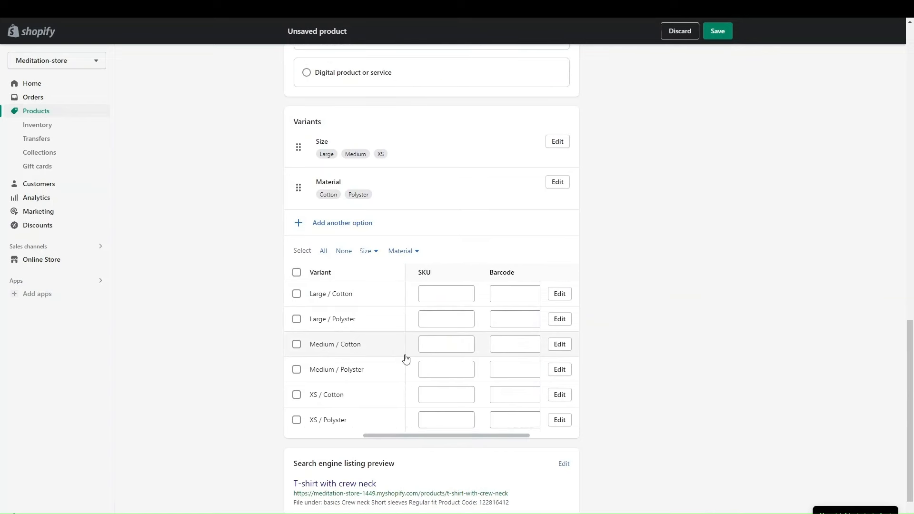
scroll(405, 358, "left", 3)
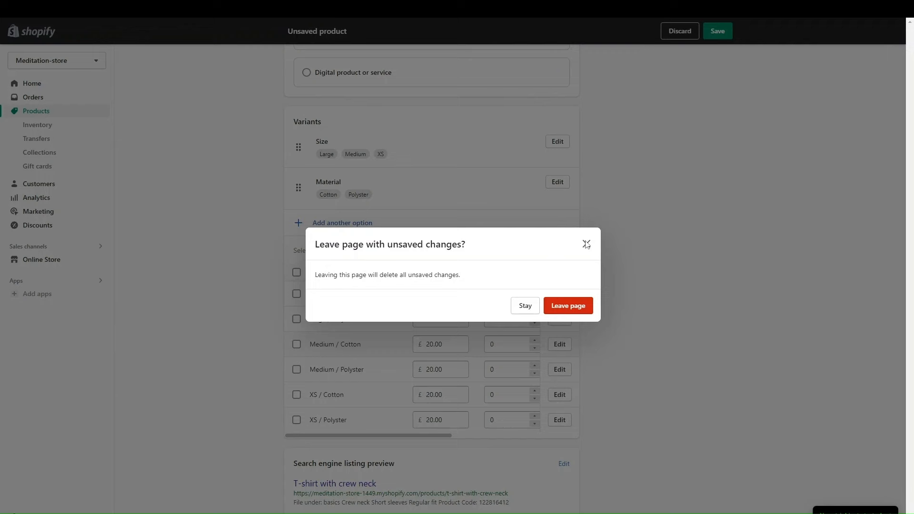
left_click(586, 244)
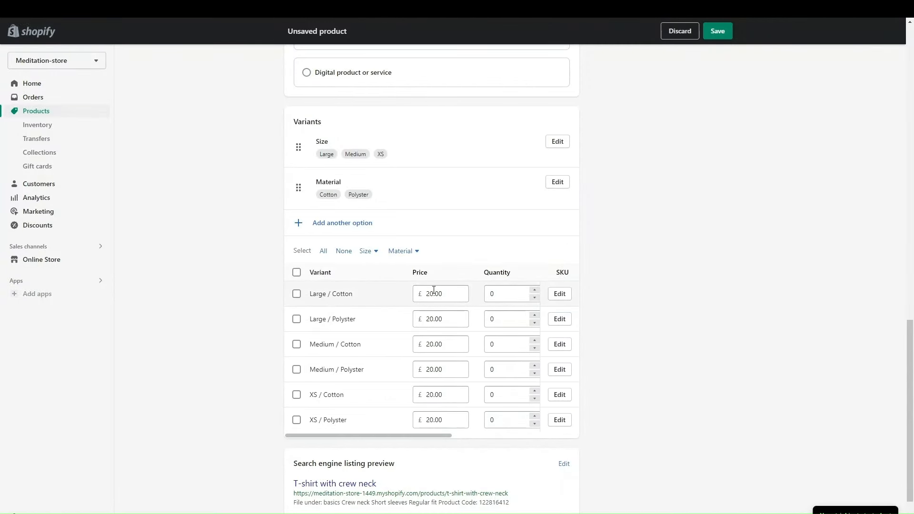
Step: Set the price of the Large / Polyster variant to £15.00
left_click(429, 319)
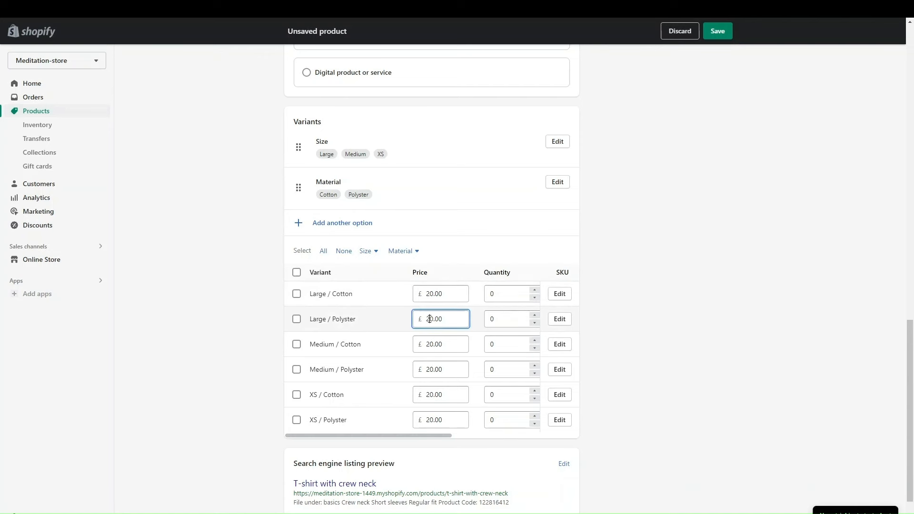
key("BackSpace")
key("BackSpace")
type("15")
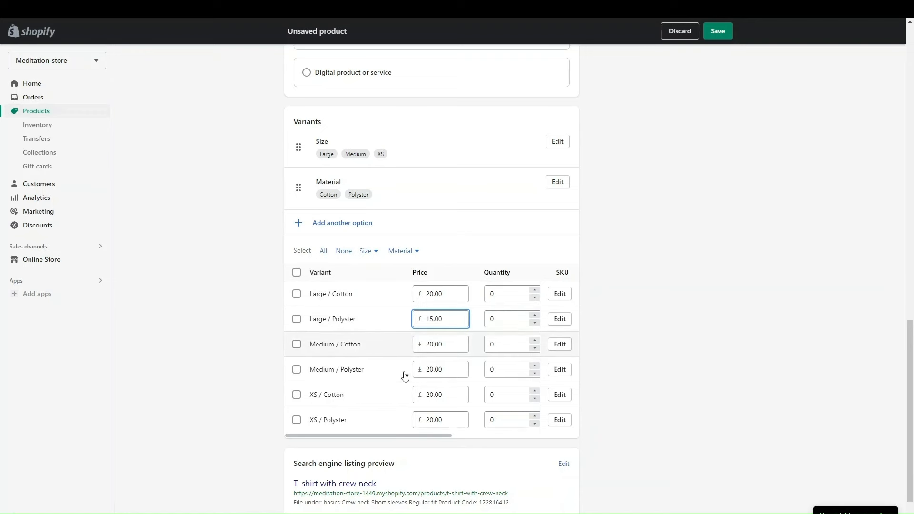
Step: Check which bulk actions are offered for the Medium / Cotton variant, and leave the variant unselected
left_click(297, 345)
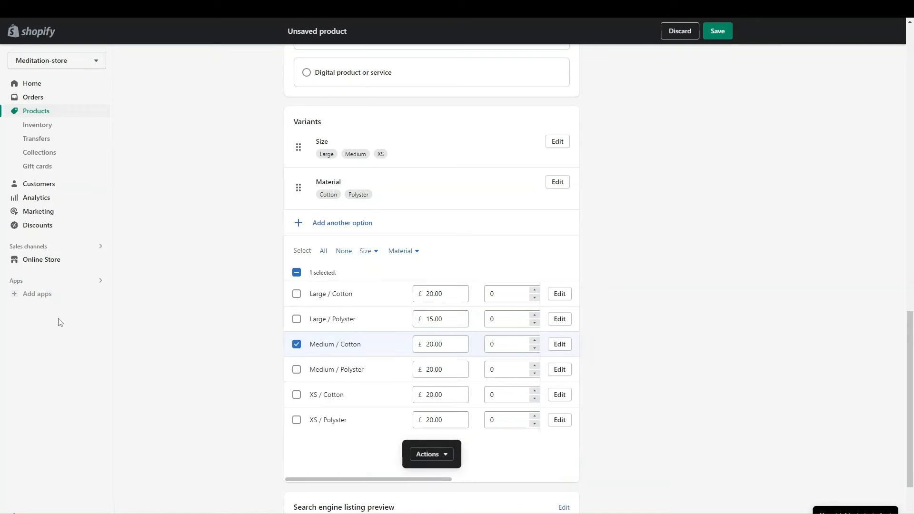
left_click(430, 455)
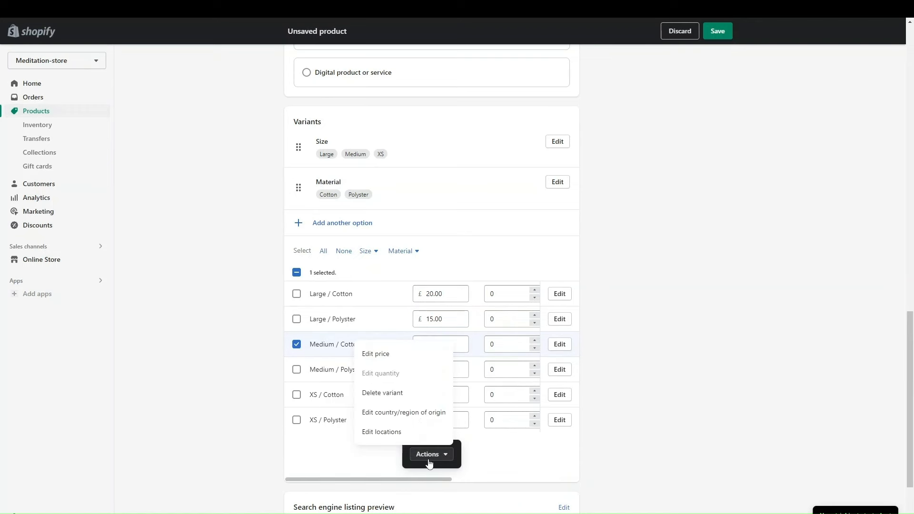
left_click(355, 458)
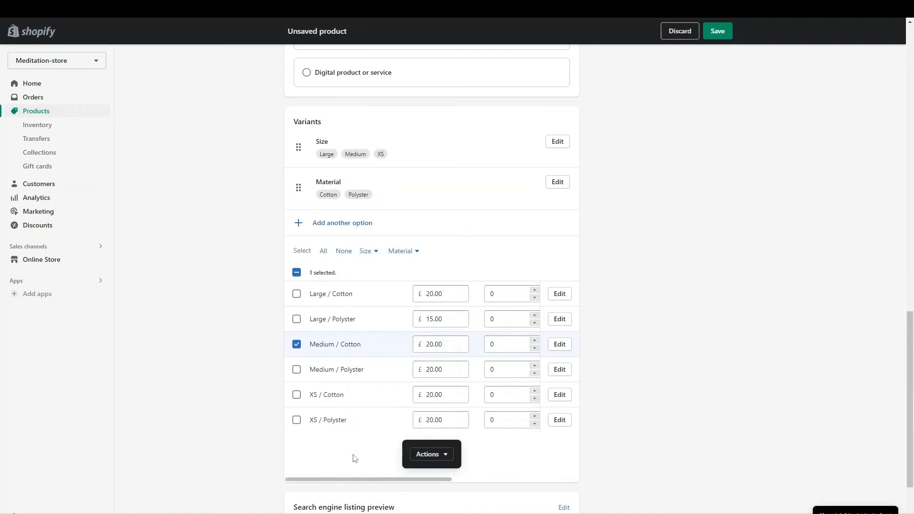
left_click(296, 345)
Step: Delete the Large / Polyster variant from the variant list
scroll(388, 319, "up", 1)
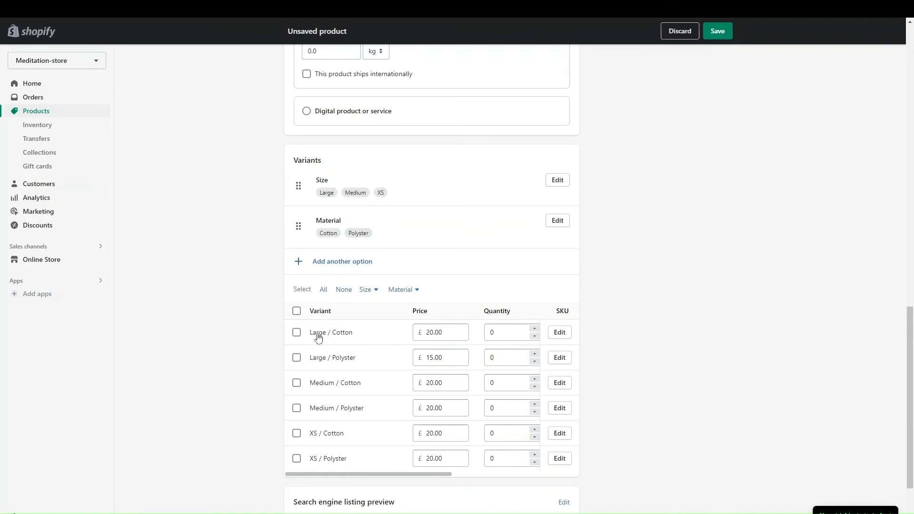
left_click(296, 358)
scroll(290, 426, "down", 1)
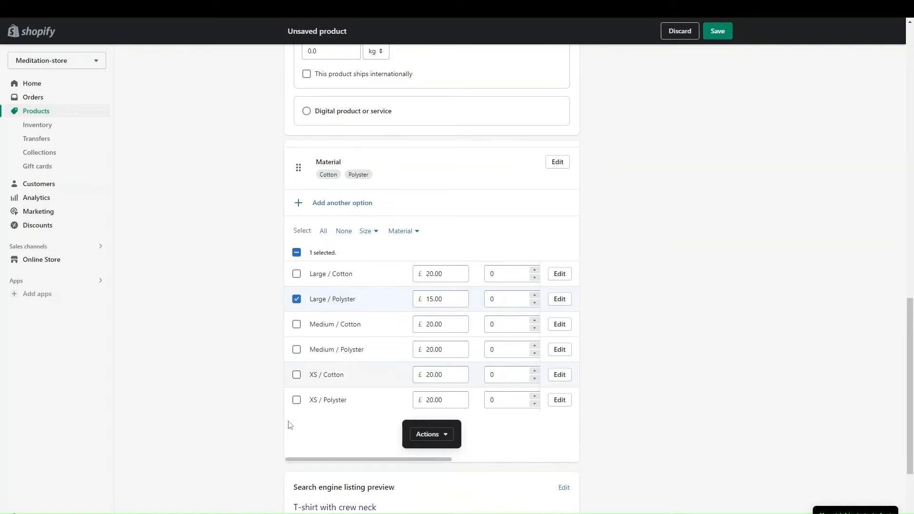
left_click(441, 437)
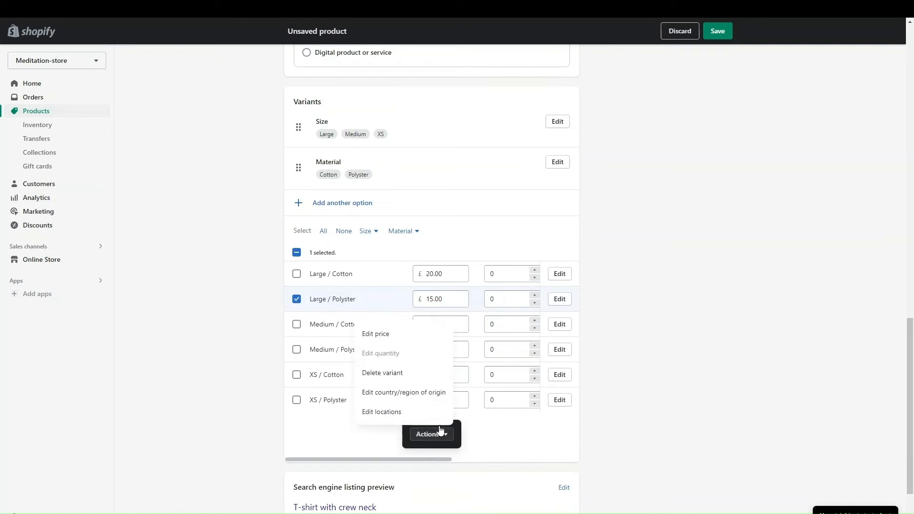
left_click(396, 373)
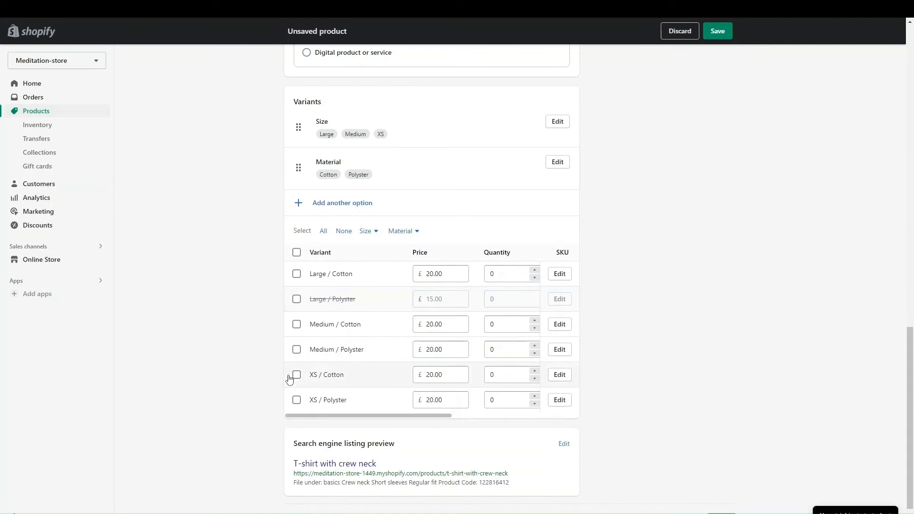
Step: Open the product's search engine listing for editing and go to its meta description
scroll(274, 427, "down", 1)
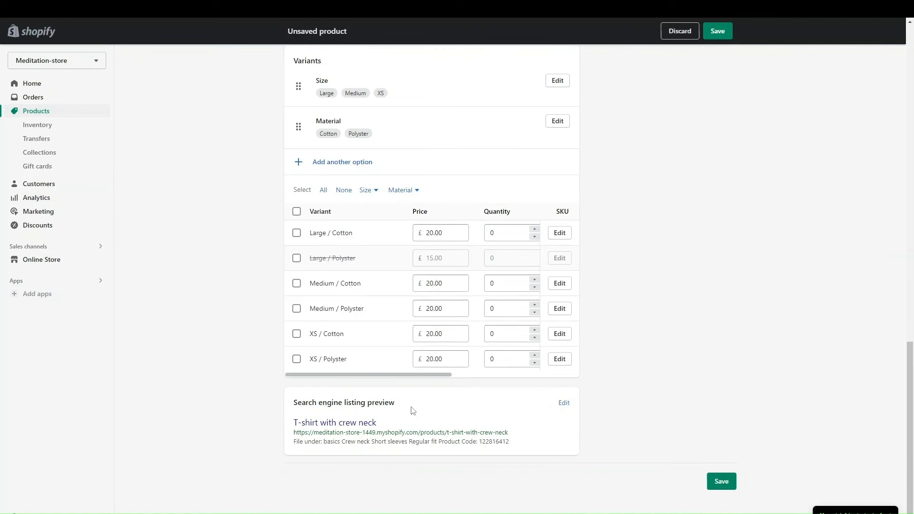
left_click(564, 404)
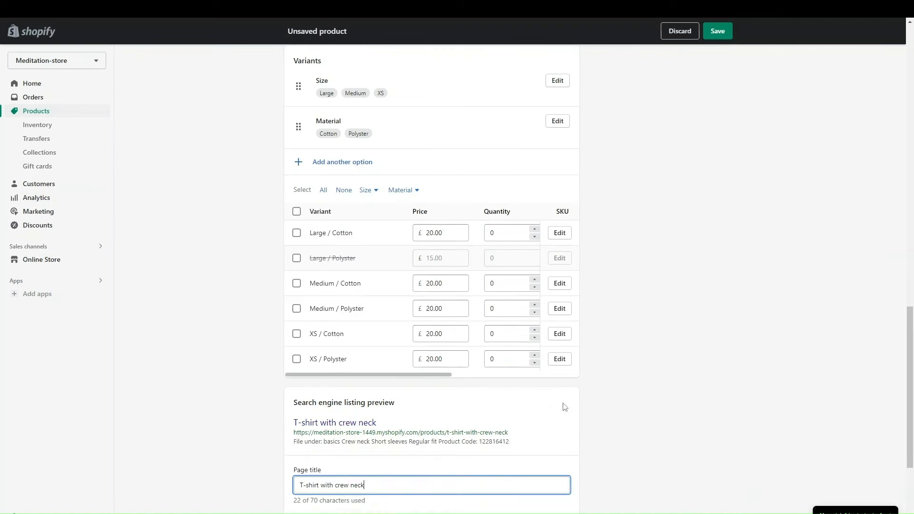
scroll(564, 407, "down", 4)
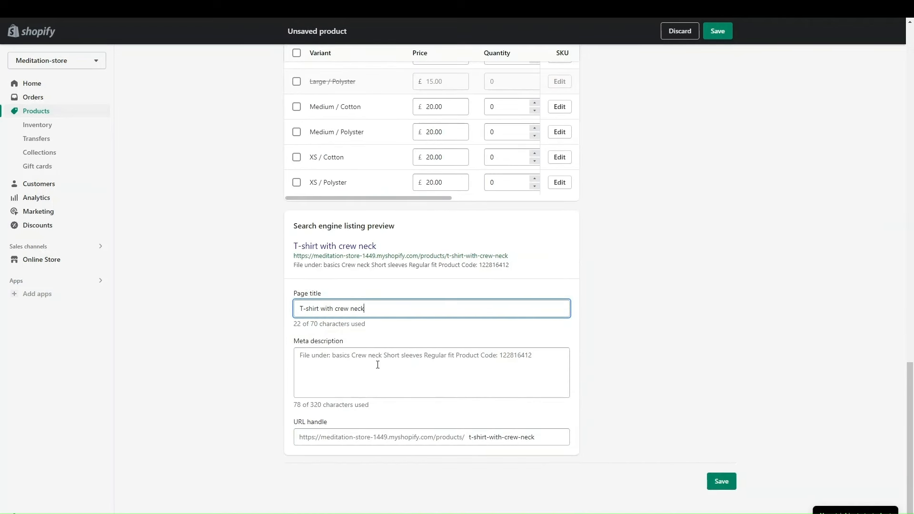
left_click(327, 356)
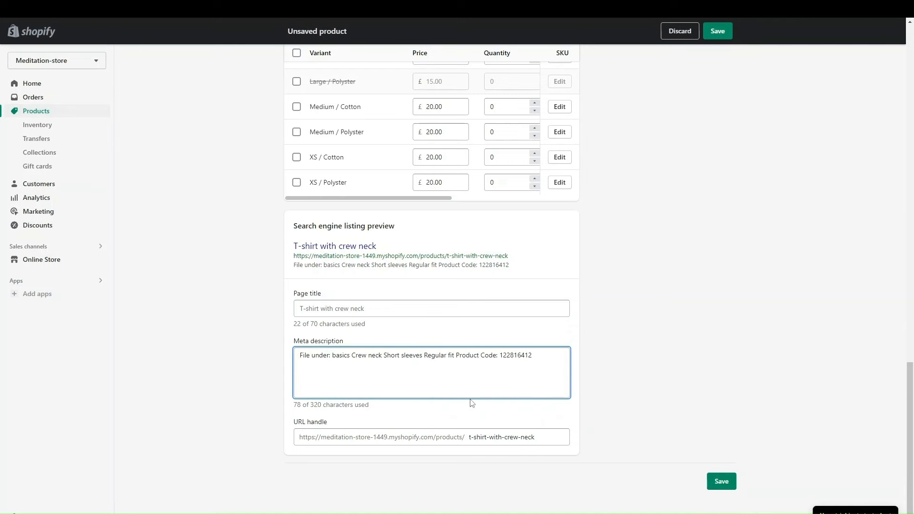
Step: Review the product form against its search engine listing, check the product status options and keep Active selected
scroll(472, 403, "up", 20)
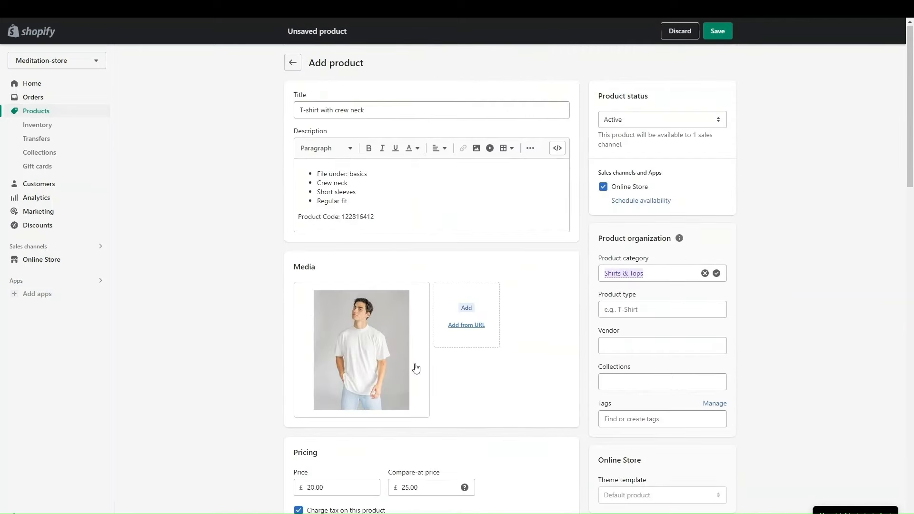
scroll(416, 367, "down", 20)
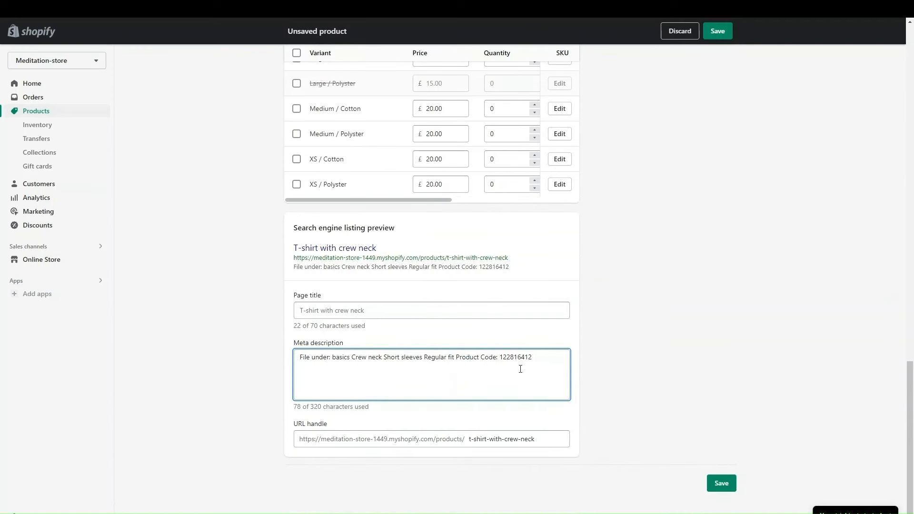
scroll(681, 344, "up", 10)
scroll(681, 345, "down", 10)
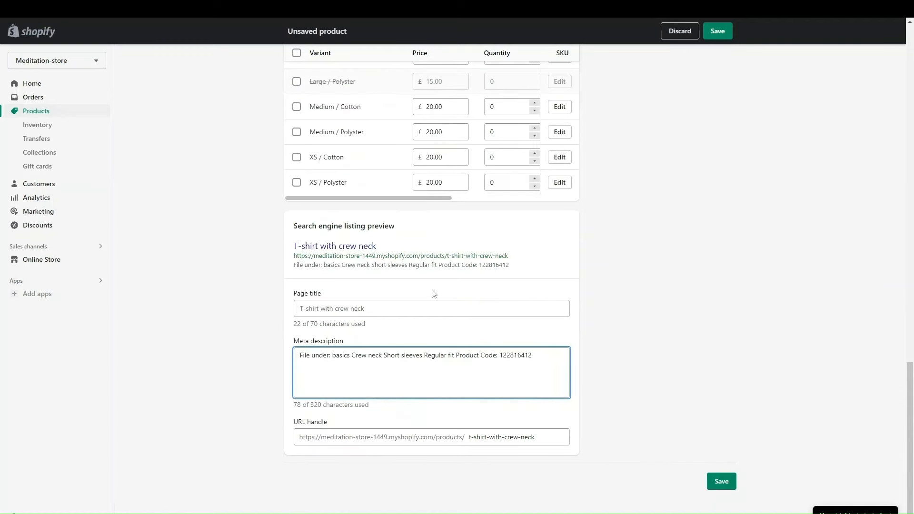
scroll(392, 322, "up", 15)
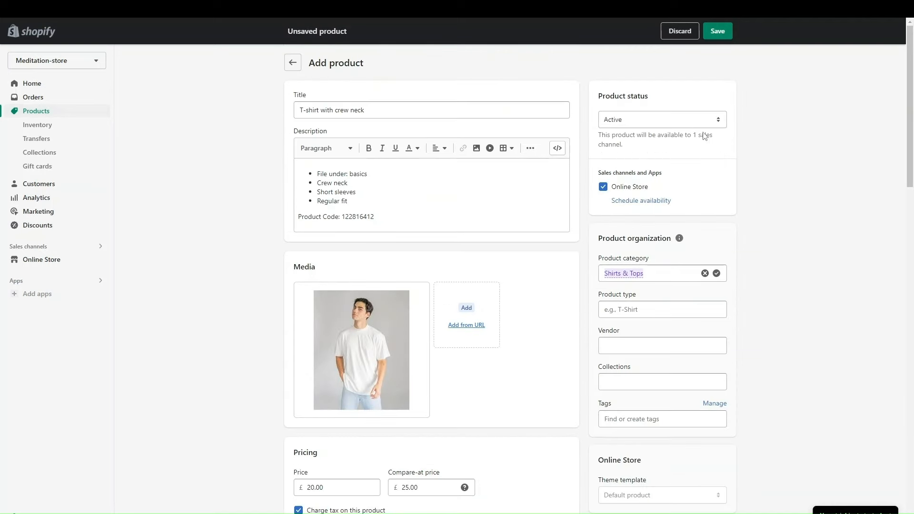
left_click(673, 119)
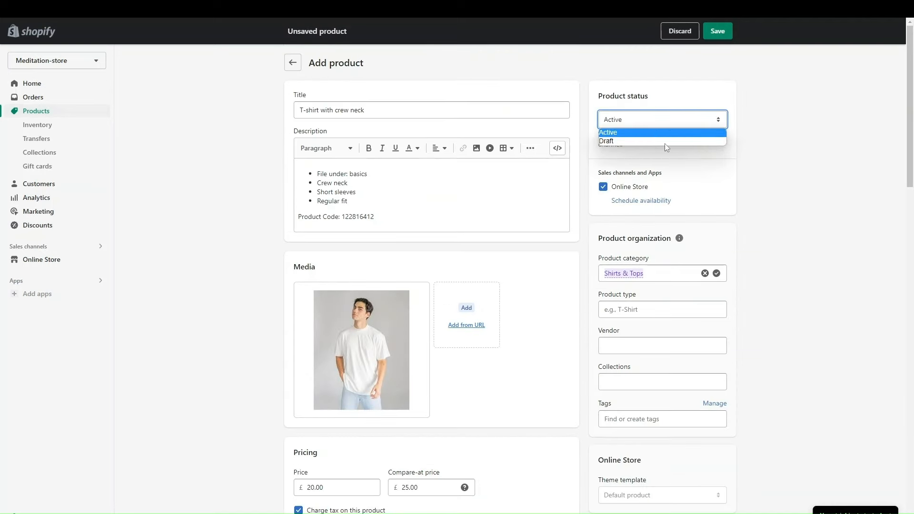
left_click(661, 133)
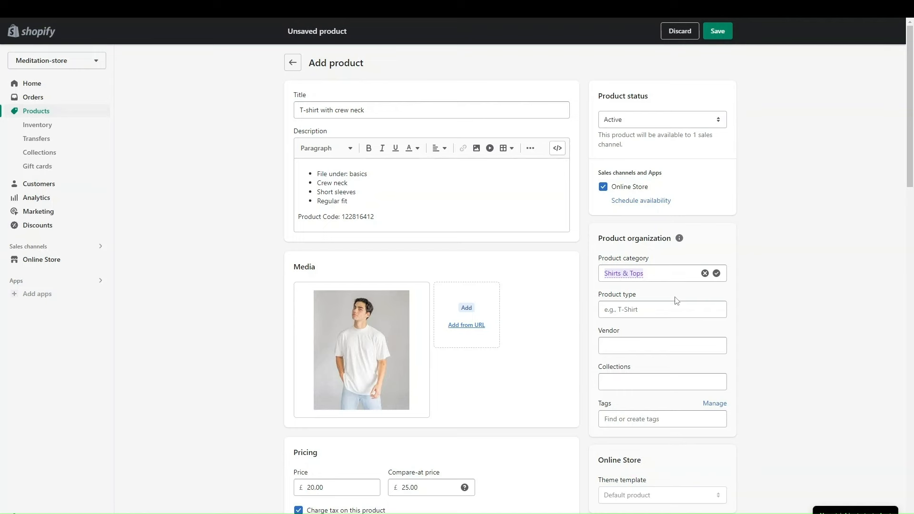
Step: Examine the product organization fields for type, vendor and collections, leaving them empty
scroll(661, 295, "down", 1)
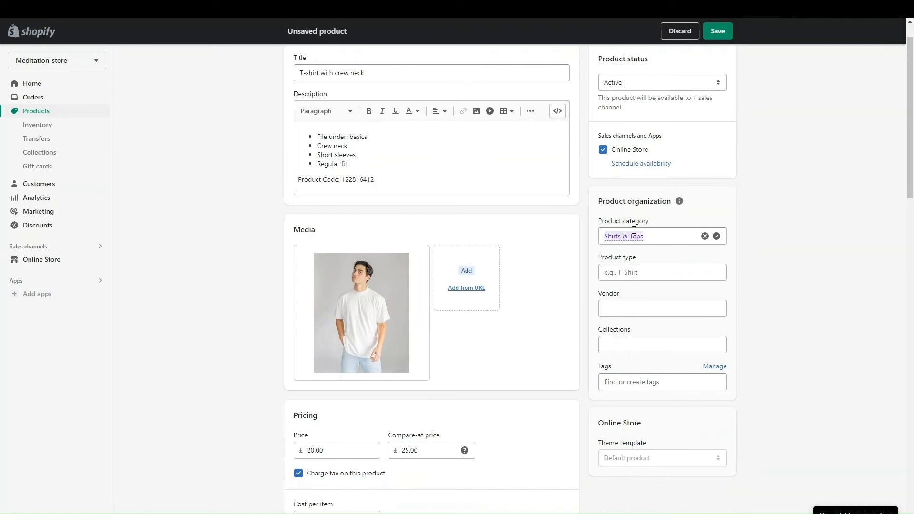
left_click(622, 273)
left_click(617, 312)
left_click(621, 342)
left_click(760, 299)
left_click(627, 346)
left_click(758, 347)
left_click(640, 341)
left_click(756, 345)
scroll(668, 396, "down", 3)
scroll(700, 378, "up", 4)
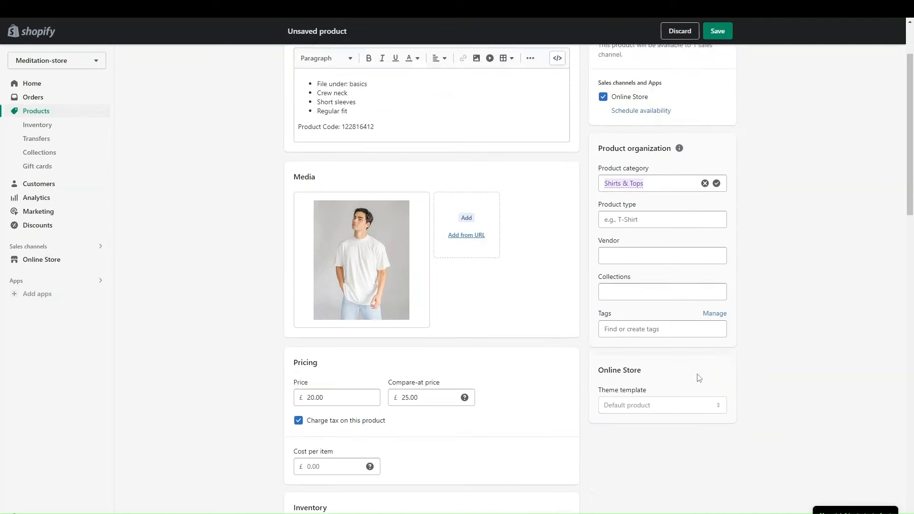
Step: Save the new T-shirt product
left_click(718, 34)
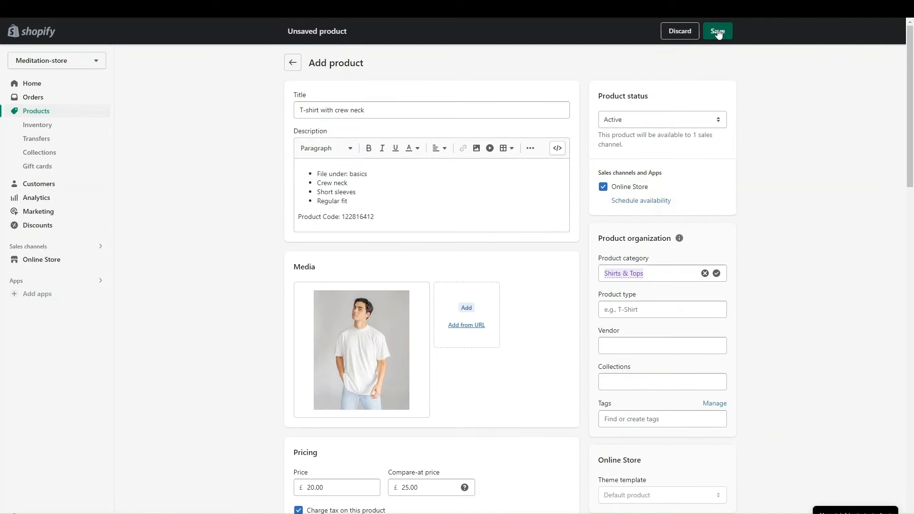
left_click(717, 32)
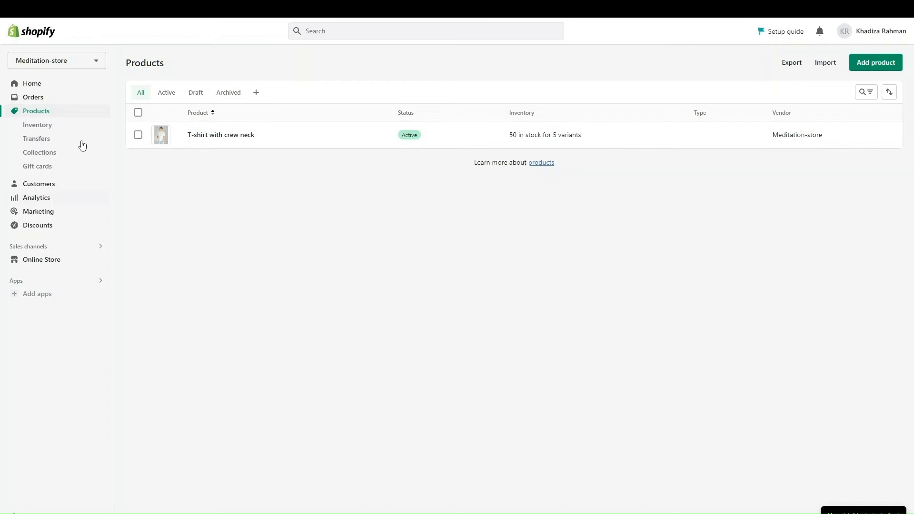
Step: Start creating a new product collection and title it "Apparell"
left_click(32, 155)
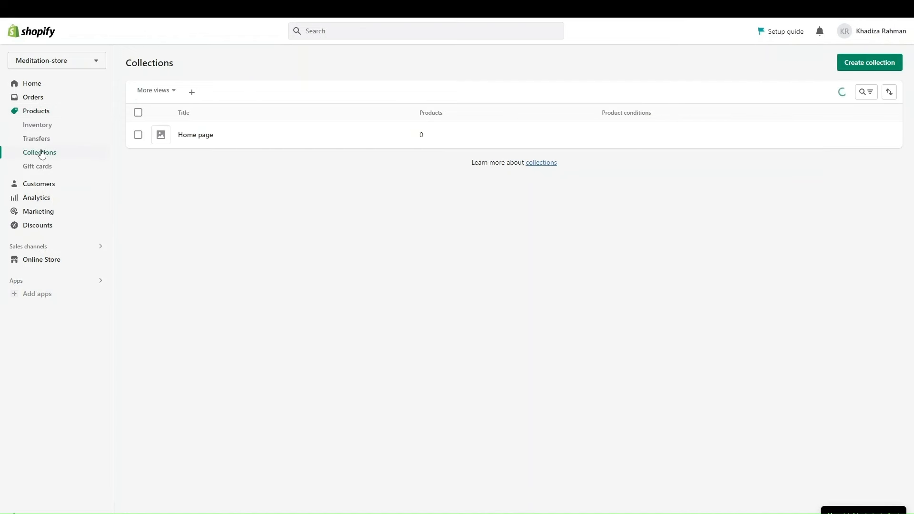
left_click(860, 66)
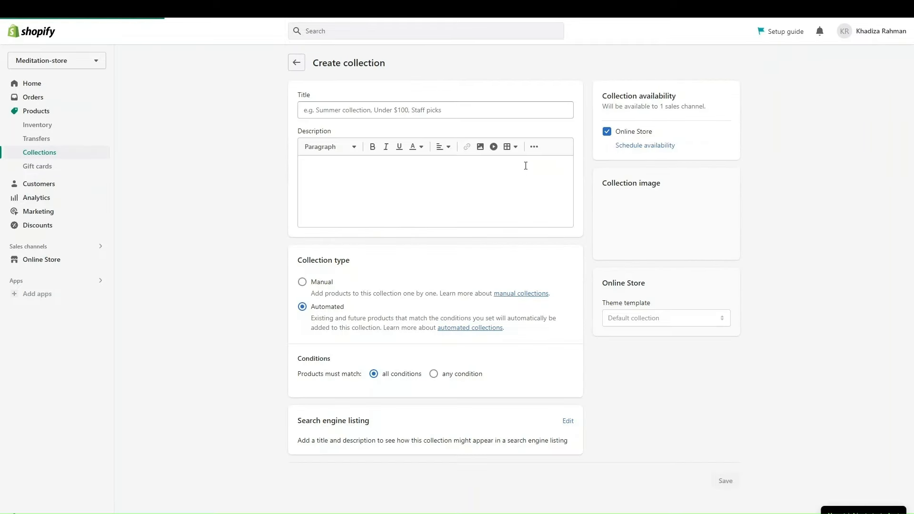
left_click(349, 108)
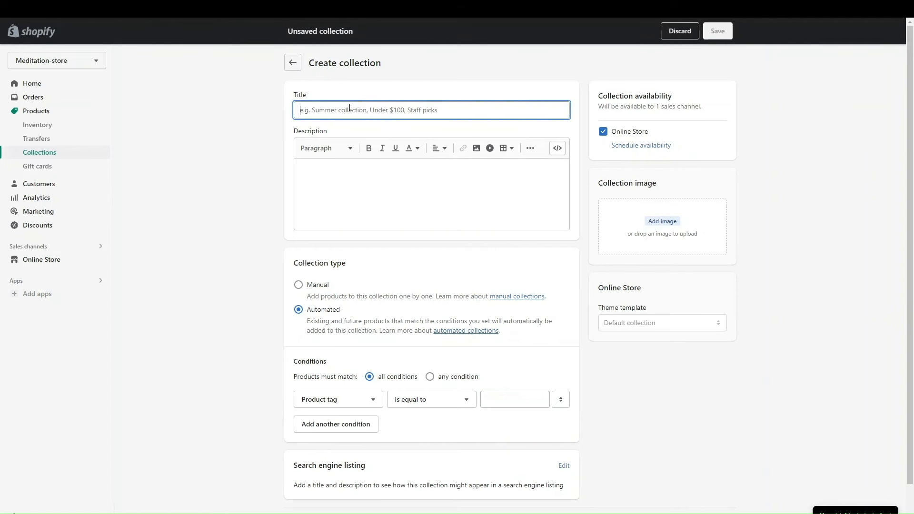
type("Apparell")
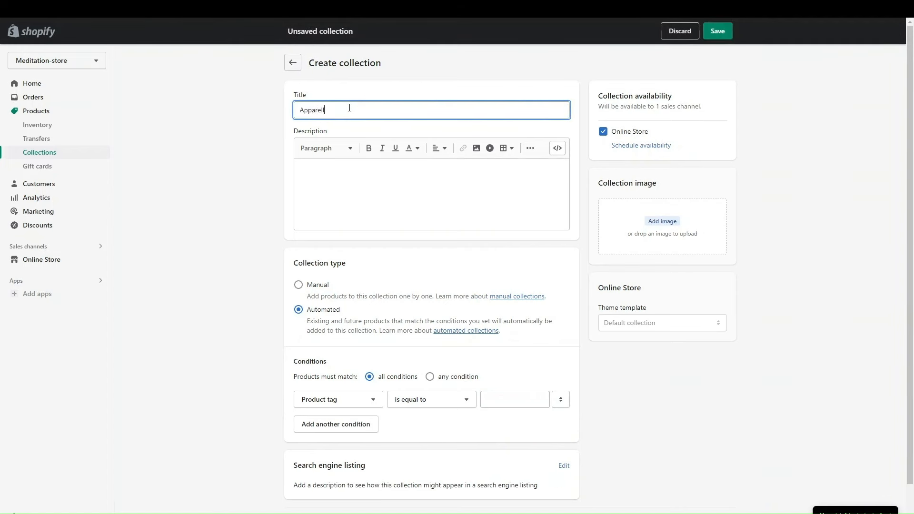
Step: Fill the collection's description with the placeholder paragraph beginning "Lorem ipsum dolor sit amet, consectetur adipiscing elit"
key("alt+Tab")
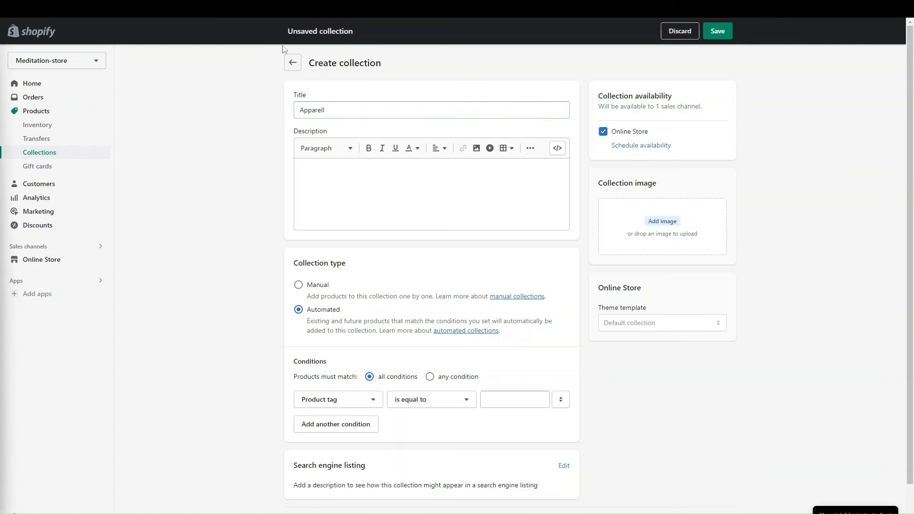
left_click(394, 180)
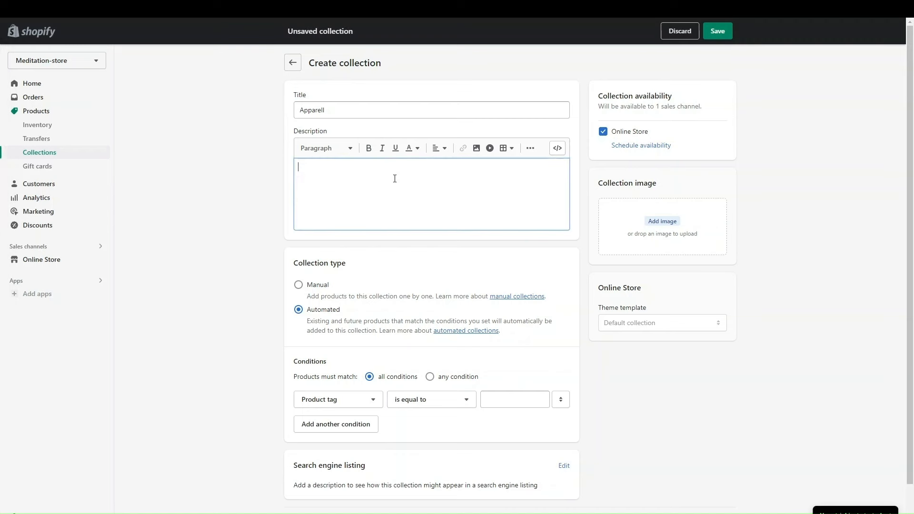
scroll(245, 263, "down", 2)
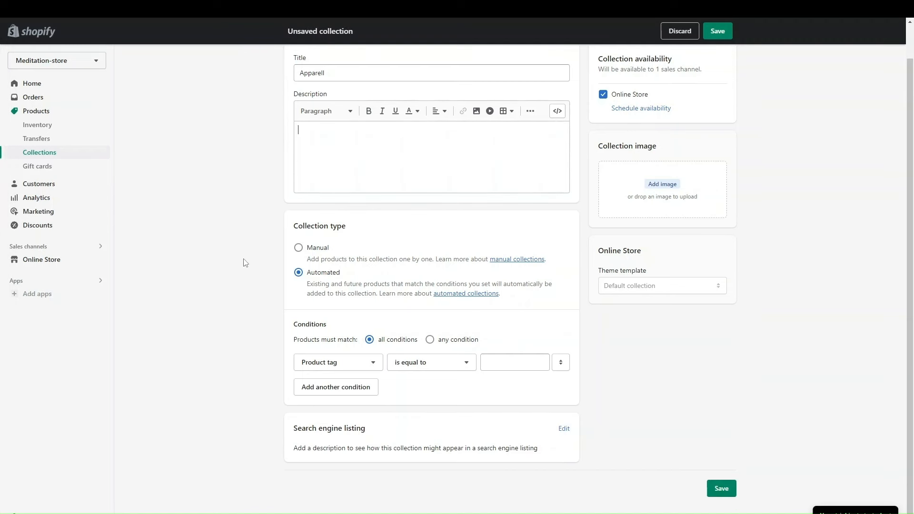
scroll(245, 263, "up", 2)
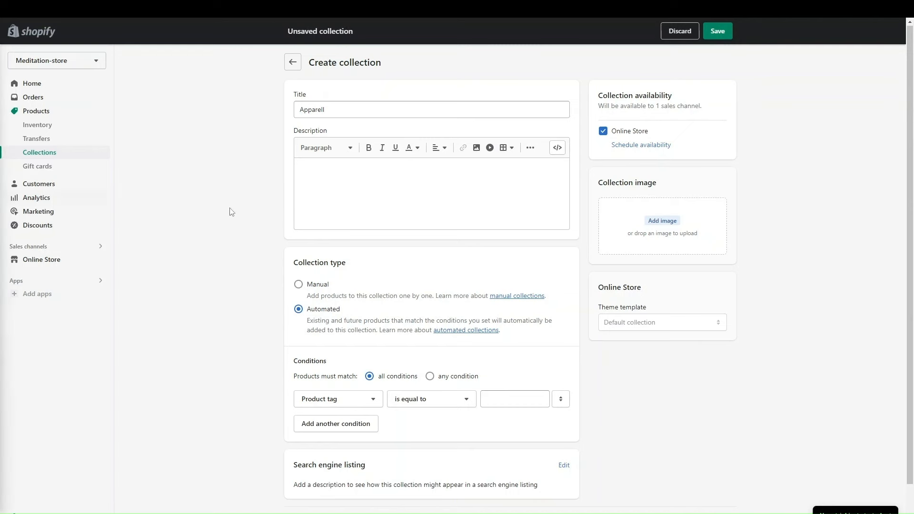
type("Lorem ipsum dolor sit amet, consectetur adipiscing elit. In lobortis quis turpis nec posuere. Nam id neque ac ex dignissim sollicitudin. Integer porta orci quis nunc bibendum, eu ultricies diam auctor. Cras id nisl ipsum. Sed mauris quam, tincidunt eget lorem at, tincidunt consequat tellus. Cras sed nunc elit. Sed posuere lectus eget arcu dignissim pulvinar. Quisque vestibulum quam vitae eleifend efficitur. Cras sed nulla in libero ultrices dapibus. Proin ex tellus, hendrerit id scelerisque non, eleifend id sapien. Ut bibendum, neque quis tempor consequat, arcu nisl efficitur erat, ut suscipit dolor mauris non lacus. Maecenas accumsan eget felis non finibus. Mauris nulla ligula, faucibus et dolor eget, pellentesque tincidunt justo.")
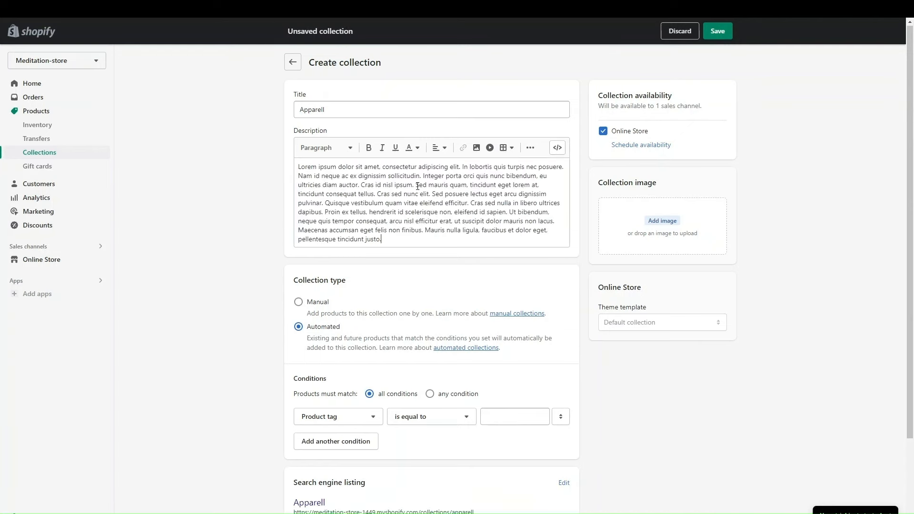
Step: Compare the Manual and Automated collection types, and leave the collection set to Automated
scroll(470, 270, "down", 1)
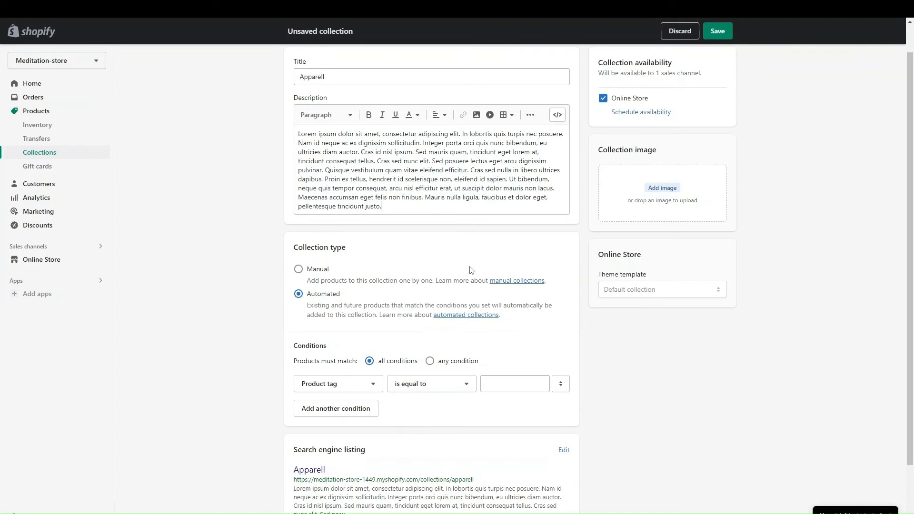
scroll(448, 272, "down", 1)
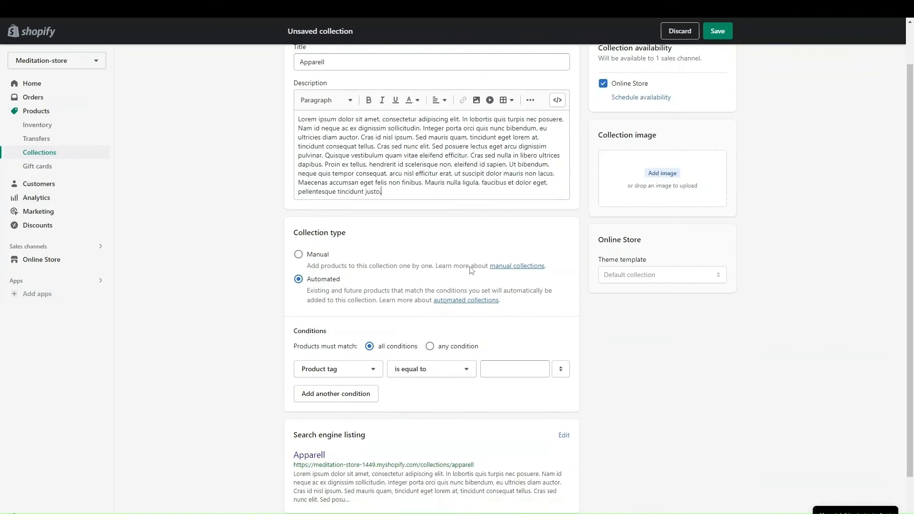
left_click(299, 255)
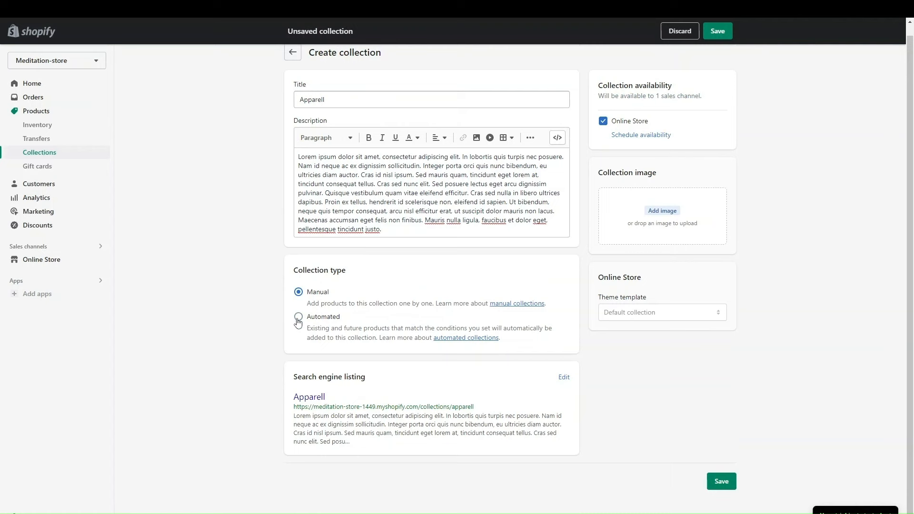
left_click(298, 318)
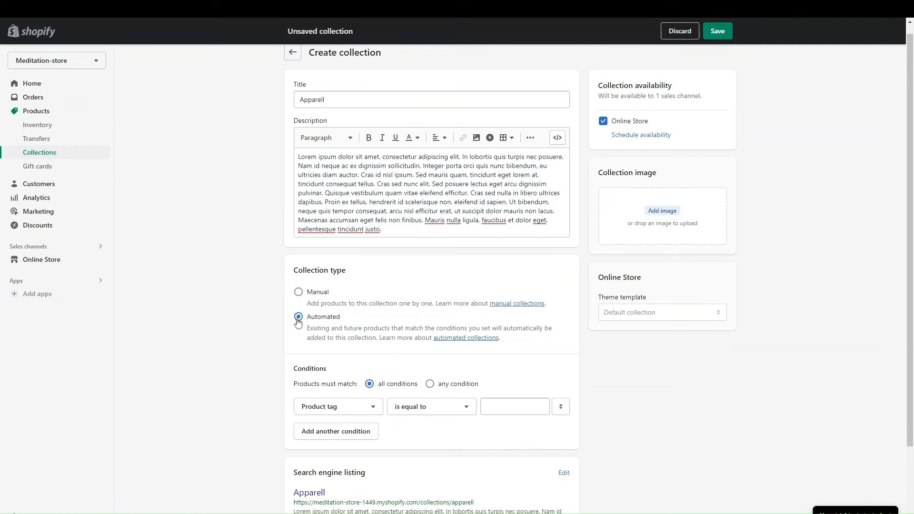
left_click(299, 293)
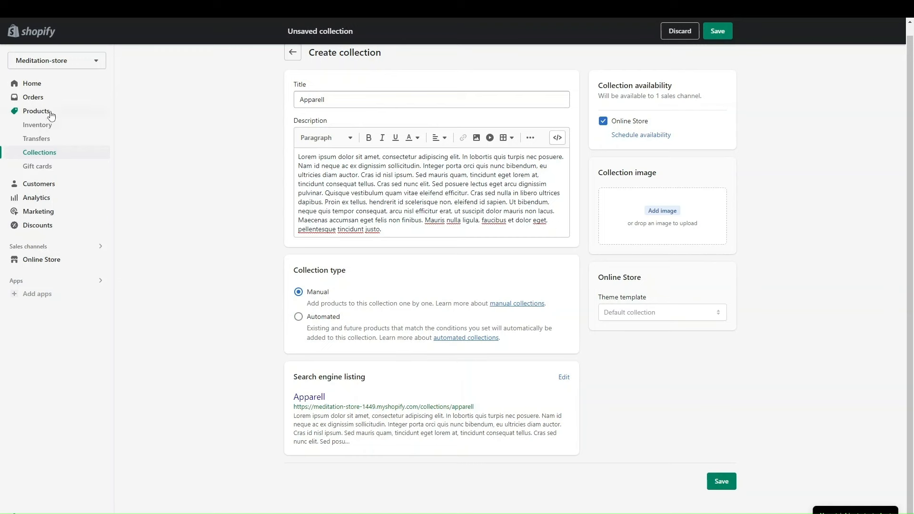
left_click(299, 317)
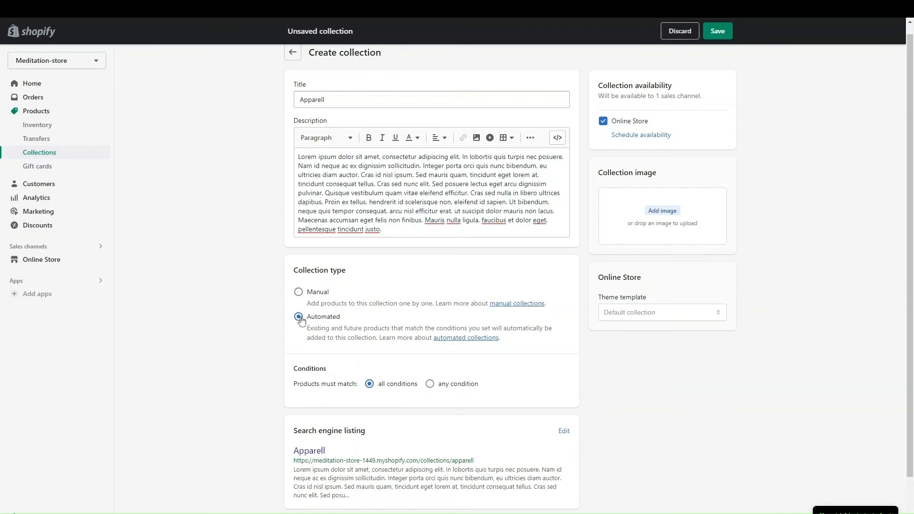
Step: Set the collection's condition to product tag is equal to "Apparrell"
scroll(407, 386, "down", 1)
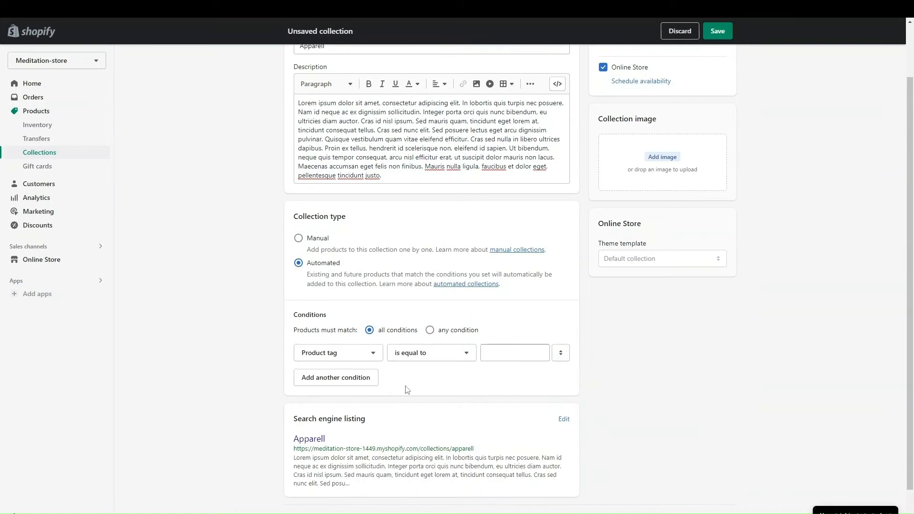
scroll(379, 246, "up", 1)
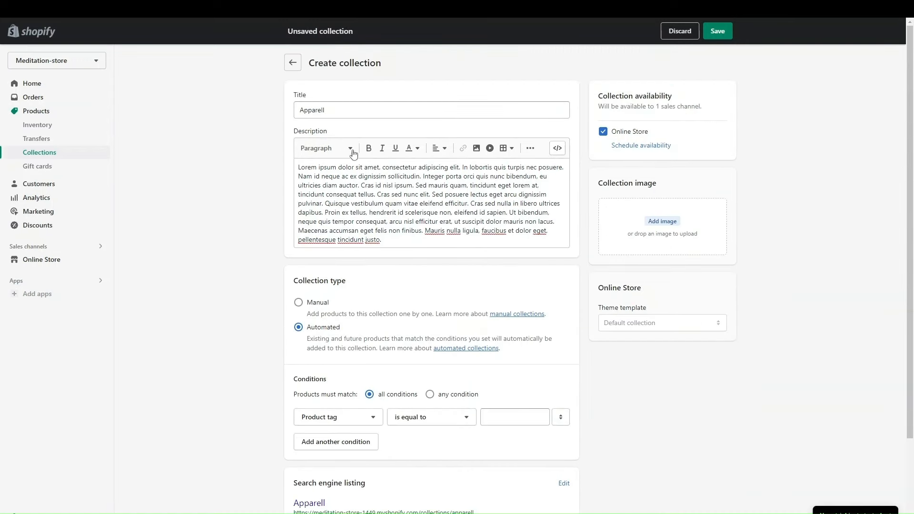
scroll(387, 308, "down", 2)
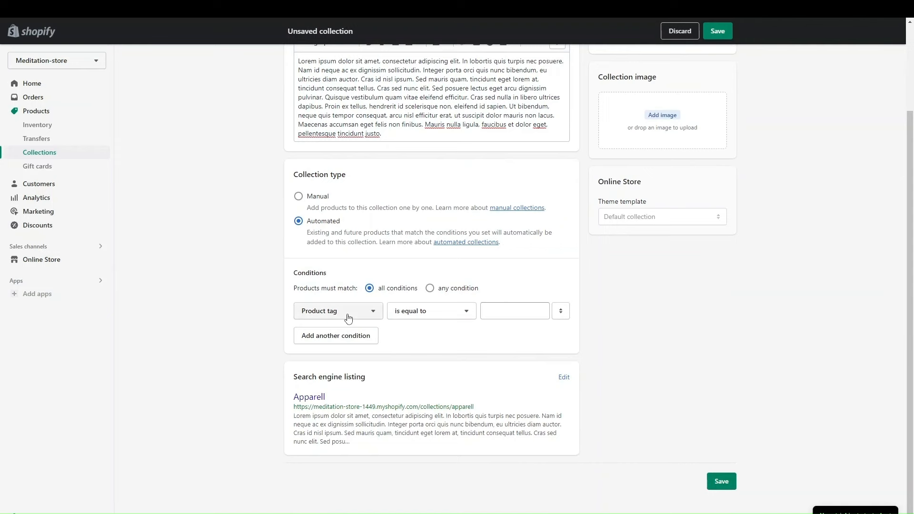
left_click(348, 318)
left_click(492, 311)
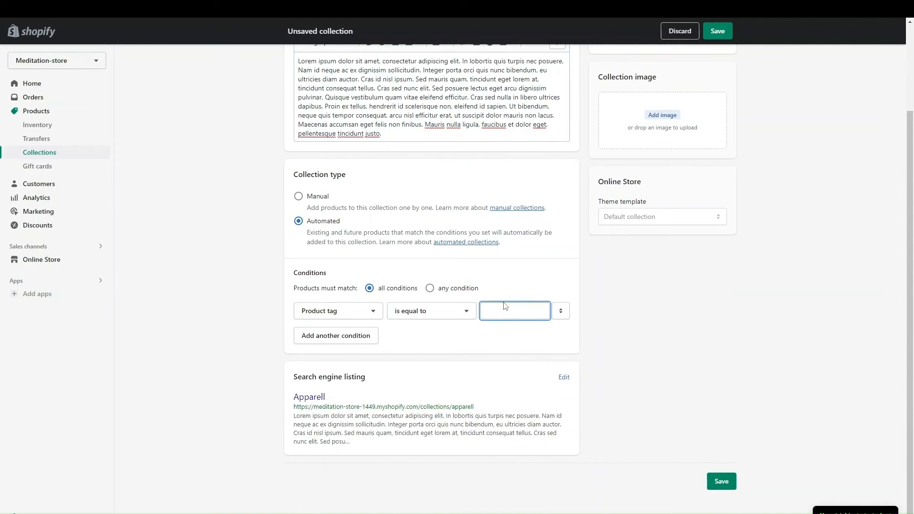
type("Apparel")
Step: Add a second collection condition to check which product fields and operators are offered, and delete it without a value
left_click(337, 336)
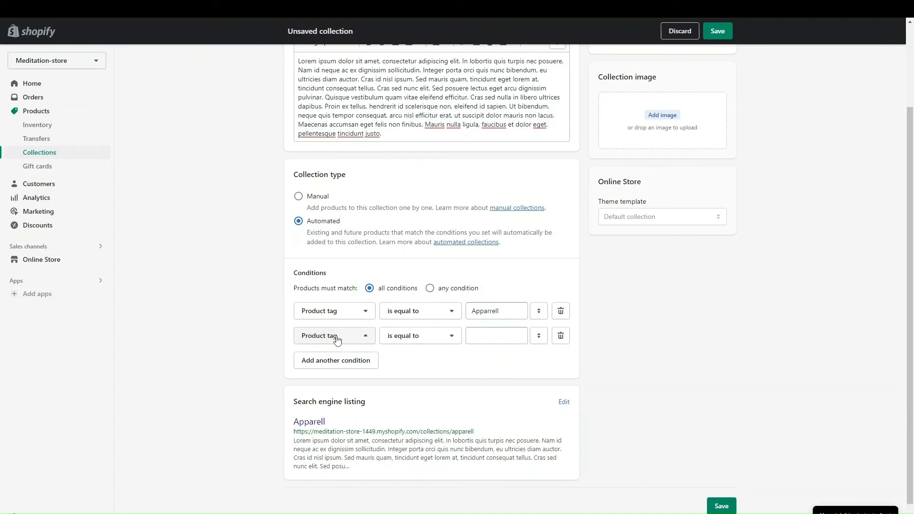
left_click(336, 336)
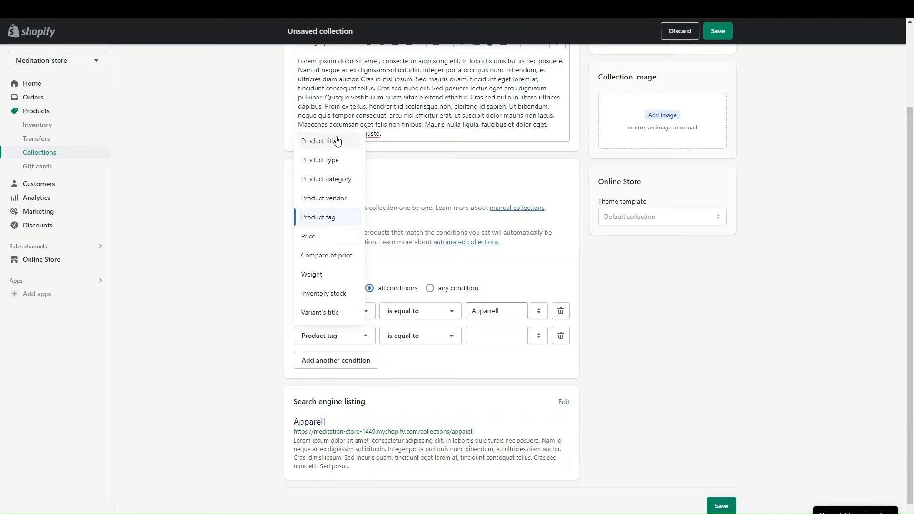
left_click(420, 336)
left_click(419, 337)
left_click(419, 337)
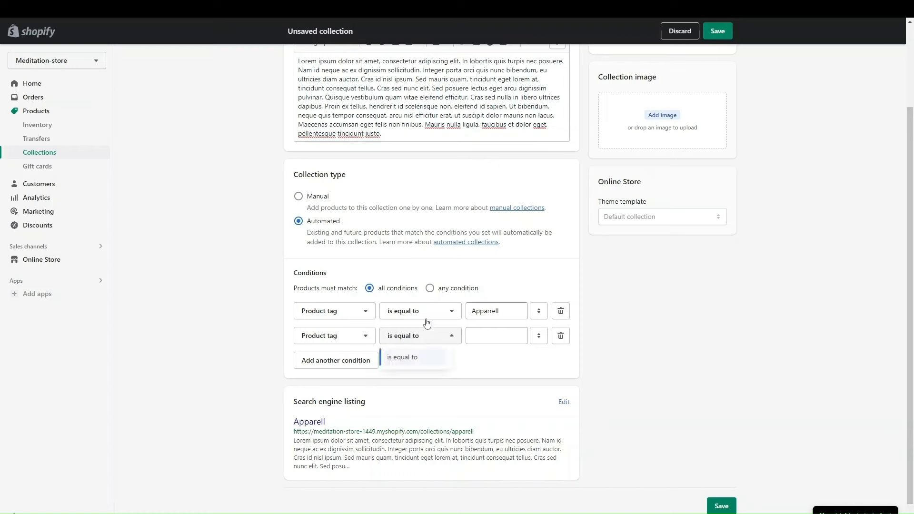
left_click(428, 309)
left_click(333, 310)
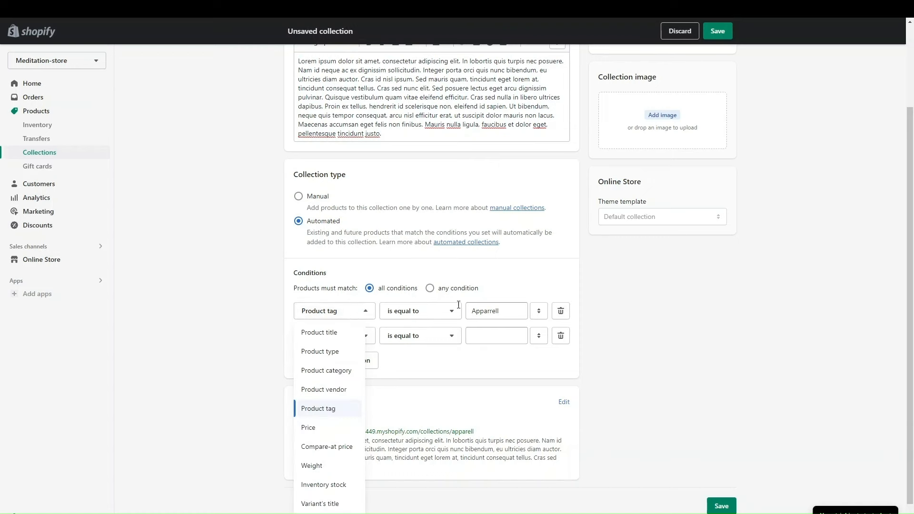
left_click(364, 312)
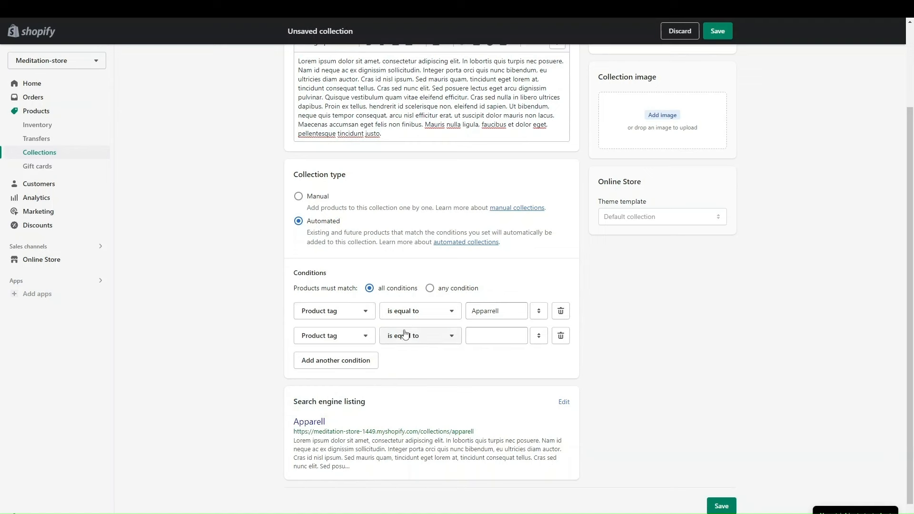
left_click(485, 337)
left_click(560, 336)
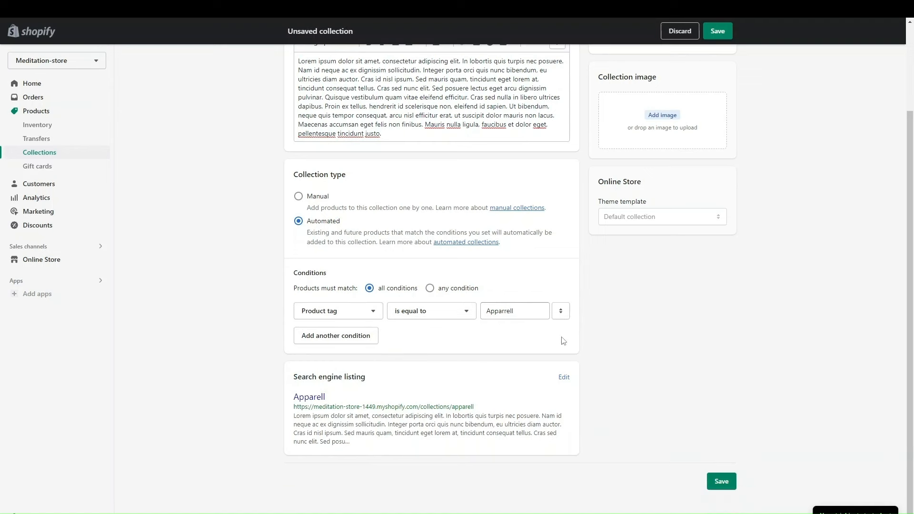
Step: Try matching products on any condition, restore the all-conditions option, and change the collection type to Manual
left_click(440, 290)
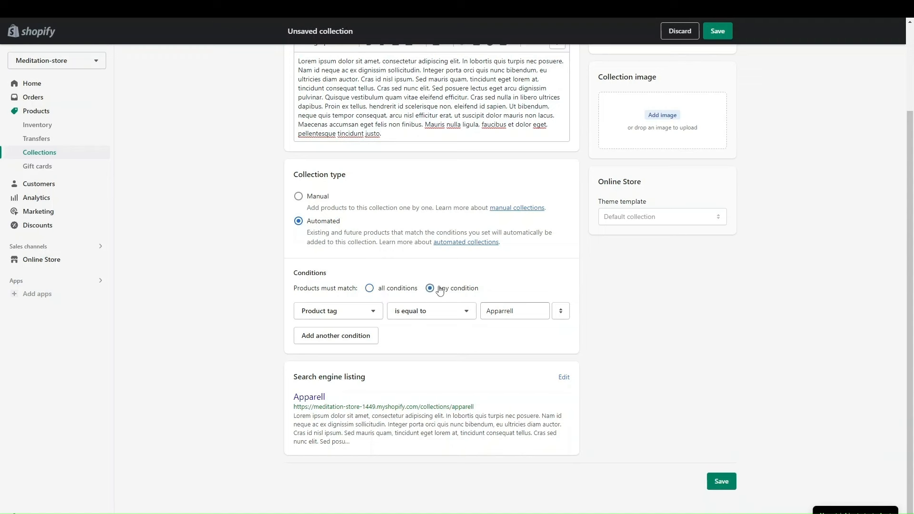
left_click(385, 291)
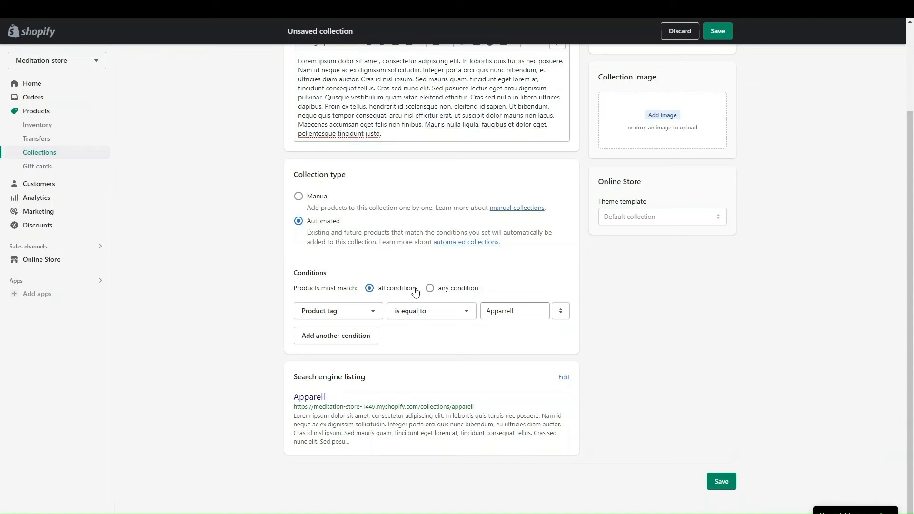
left_click(299, 197)
Step: Open the collection's search engine listing for editing and review its page title, meta description and URL handle
left_click(563, 377)
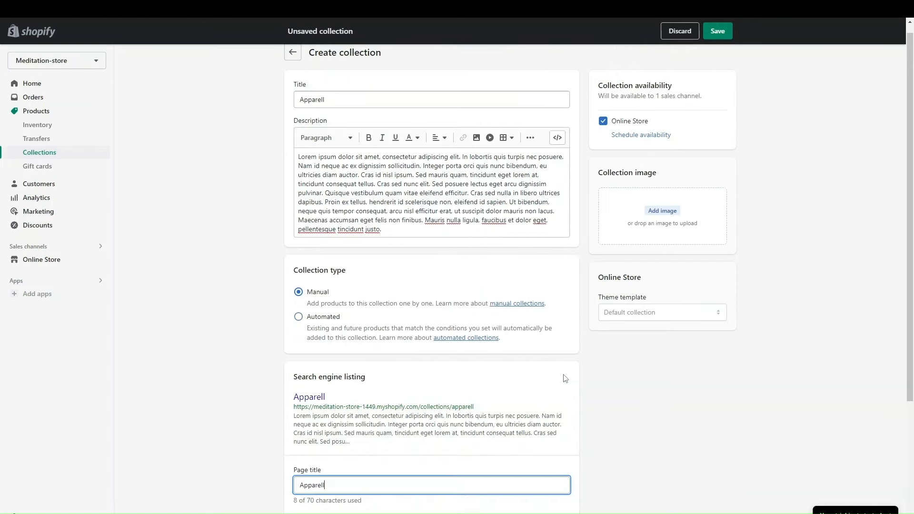
scroll(414, 385, "down", 4)
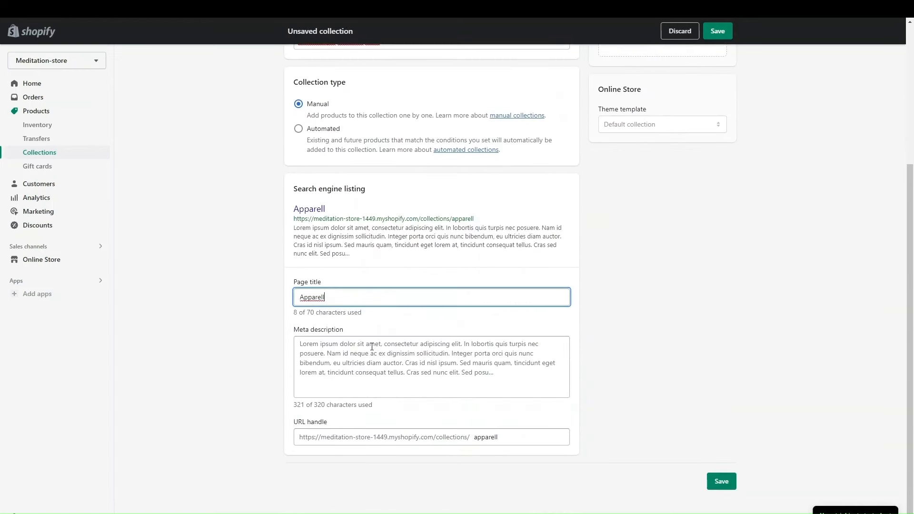
scroll(372, 346, "up", 4)
Step: Upload the "images (1)" file from Downloads as the collection image and save the collection
left_click(660, 224)
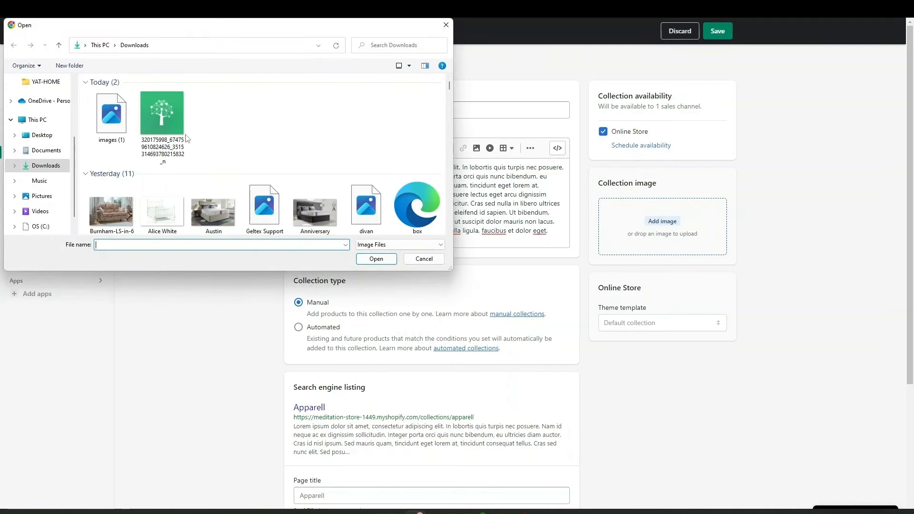
left_click(125, 121)
left_click(381, 259)
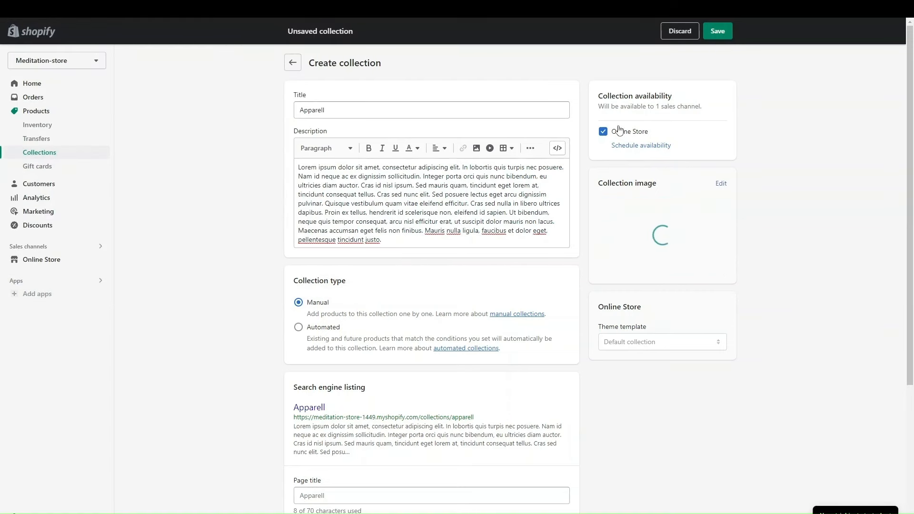
left_click(718, 33)
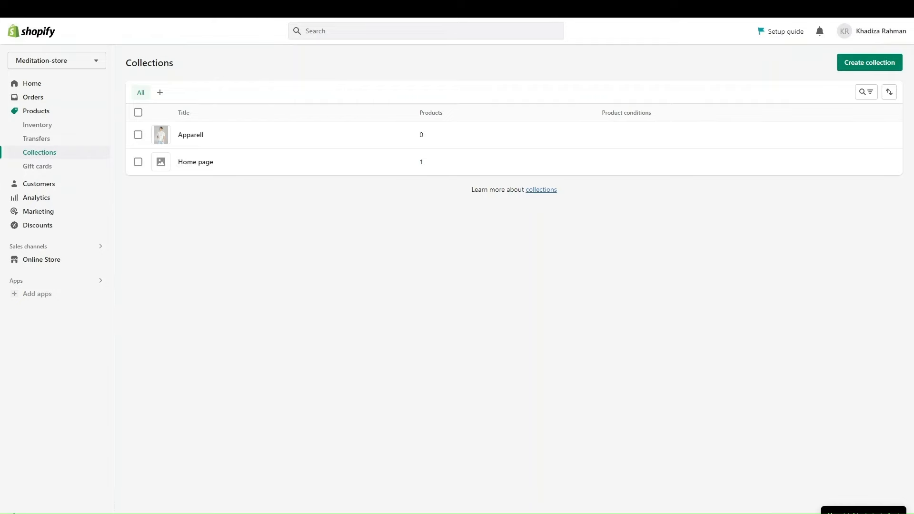
Step: Open the Online Store section and preview the live storefront's home page from the image banner down to the footer
left_click(42, 259)
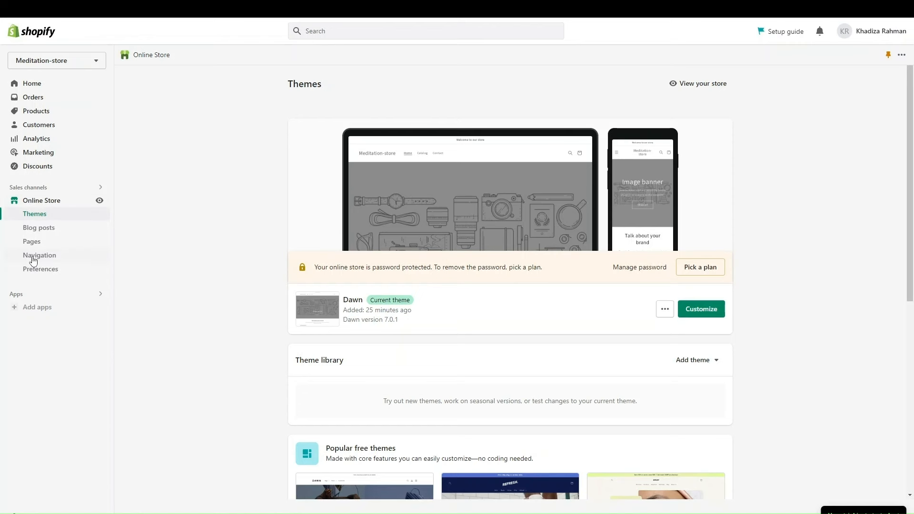
left_click(99, 202)
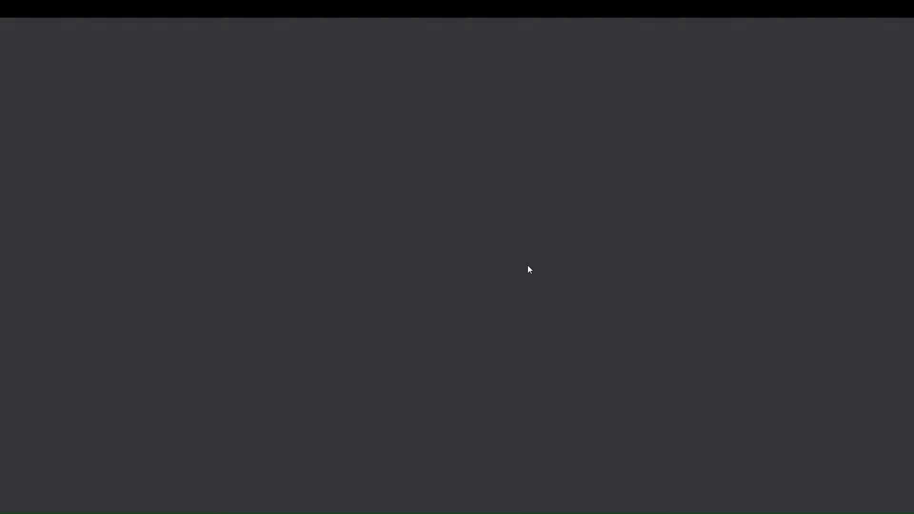
scroll(459, 259, "down", 2)
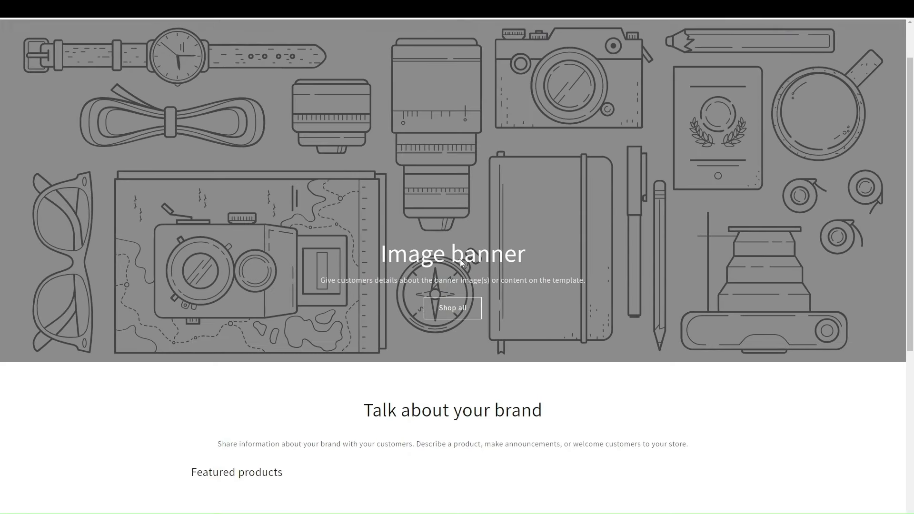
scroll(460, 259, "up", 2)
scroll(419, 339, "down", 2)
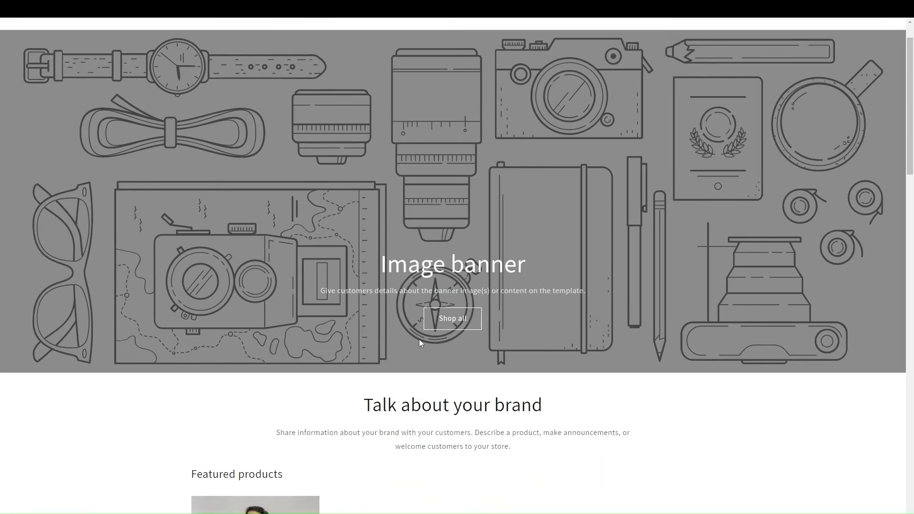
scroll(421, 321, "down", 4)
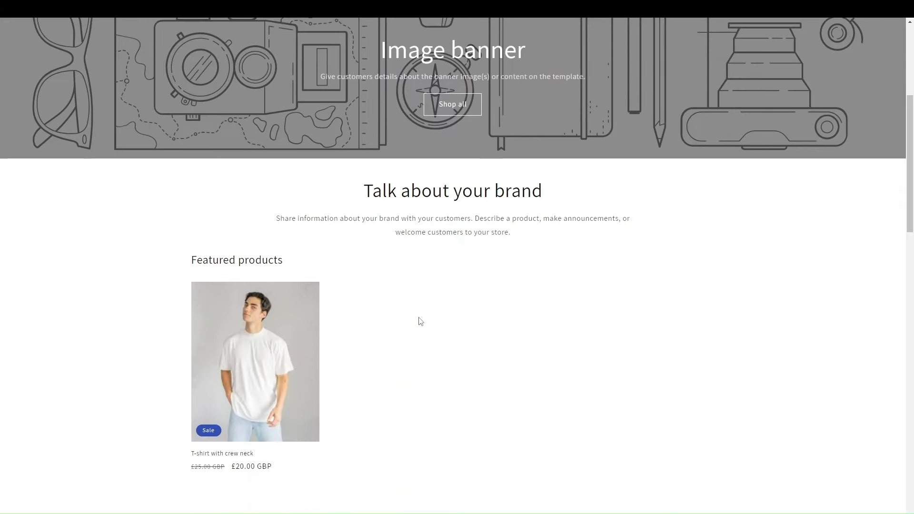
scroll(300, 257, "down", 11)
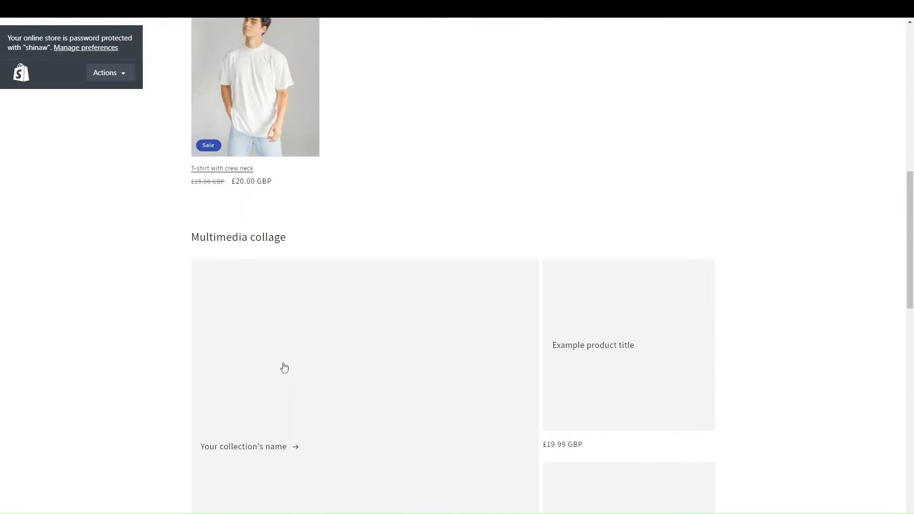
scroll(284, 367, "down", 11)
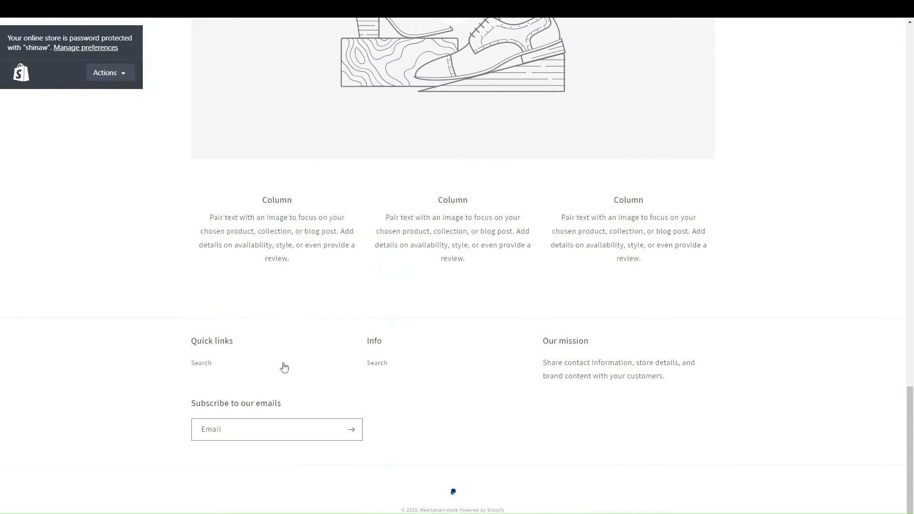
key("Home")
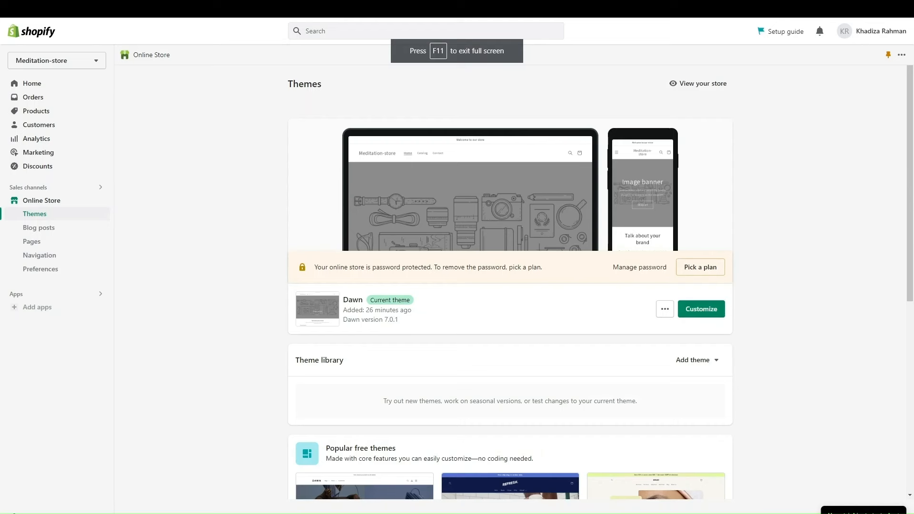
Step: Look through the current theme, the theme library and the popular free themes offered for the online store
scroll(257, 298, "down", 1)
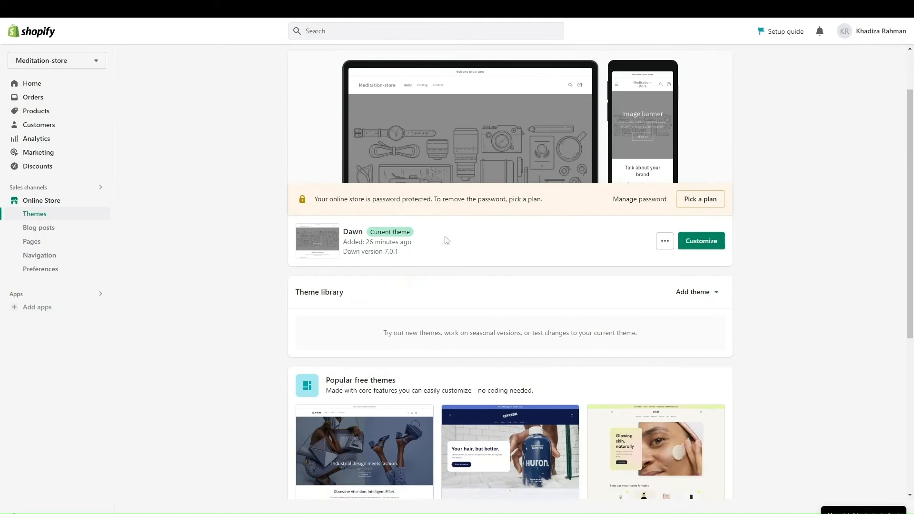
scroll(628, 267, "down", 3)
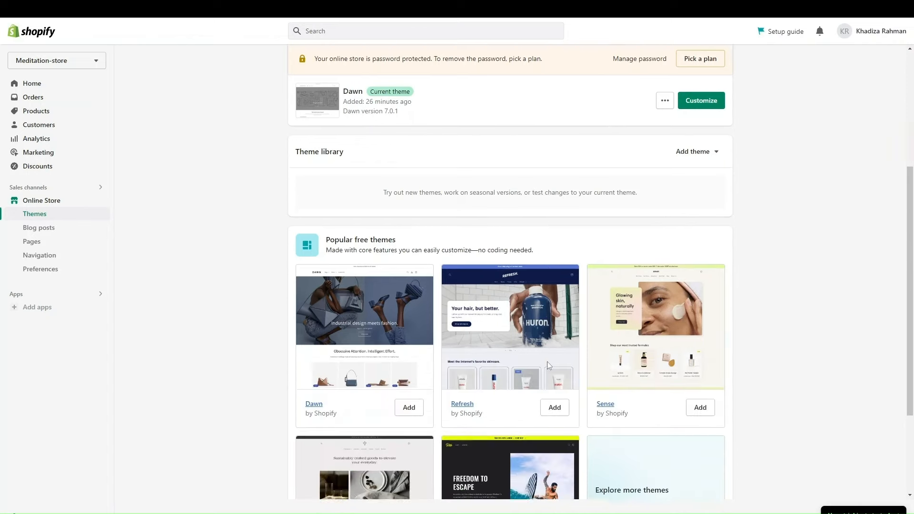
scroll(547, 365, "up", 1)
scroll(547, 365, "down", 2)
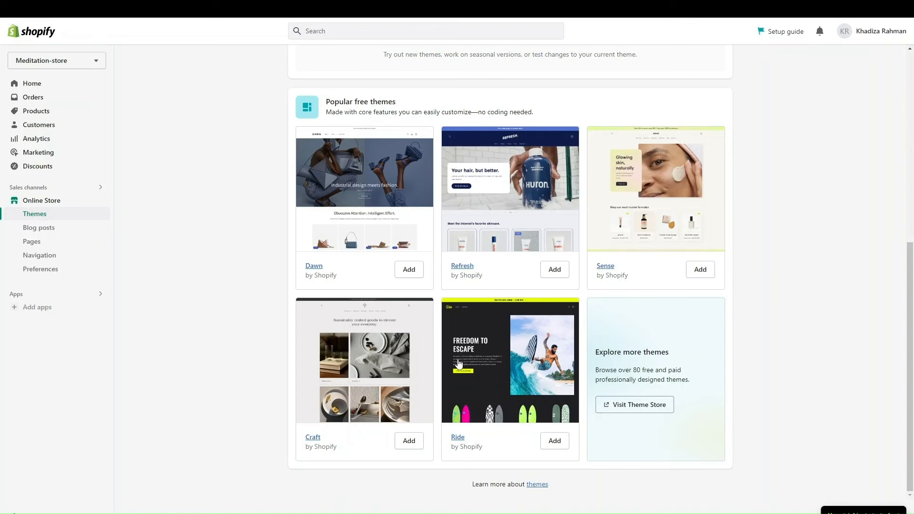
scroll(462, 328, "up", 2)
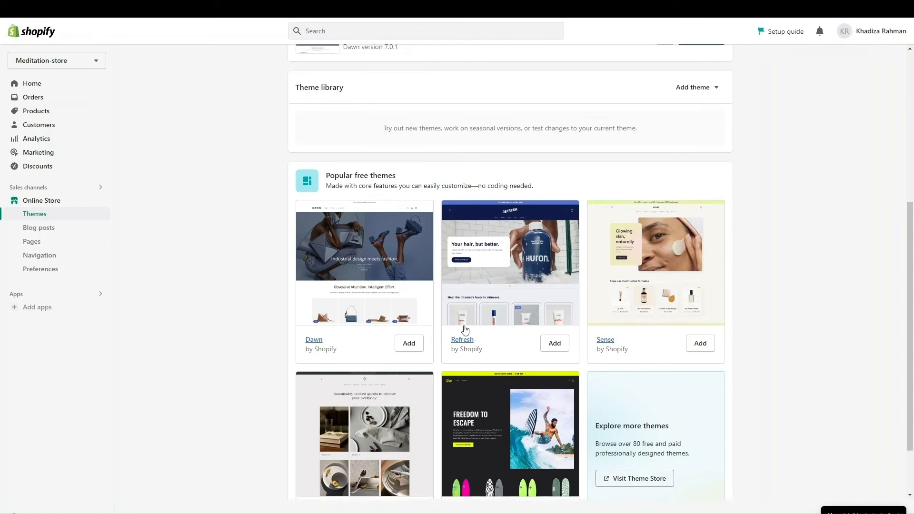
scroll(465, 329, "down", 2)
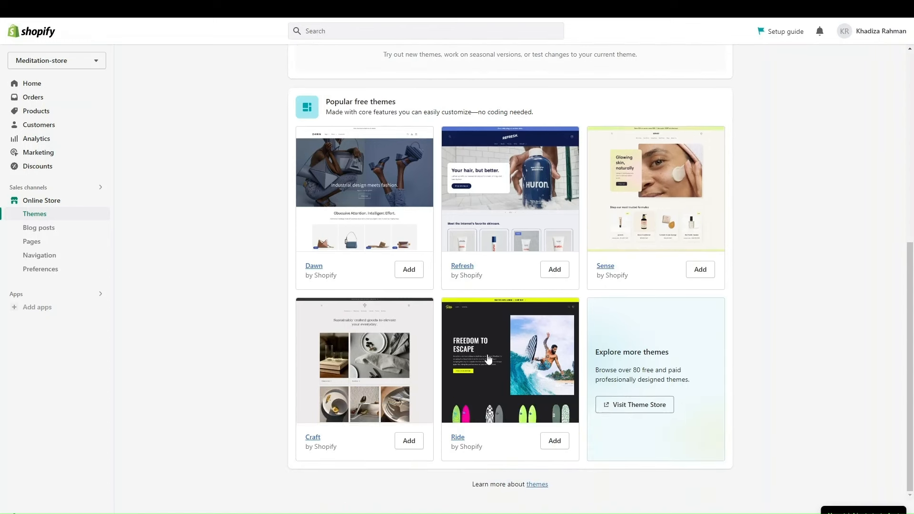
Step: Visit the Shopify Theme Store and examine the theme listings and the price and industry filters
left_click(614, 409)
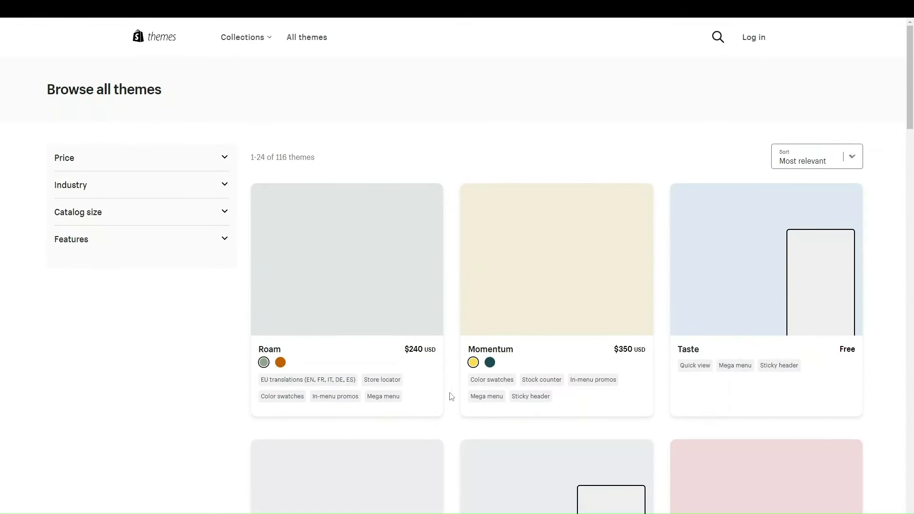
scroll(443, 404, "down", 4)
scroll(445, 407, "down", 16)
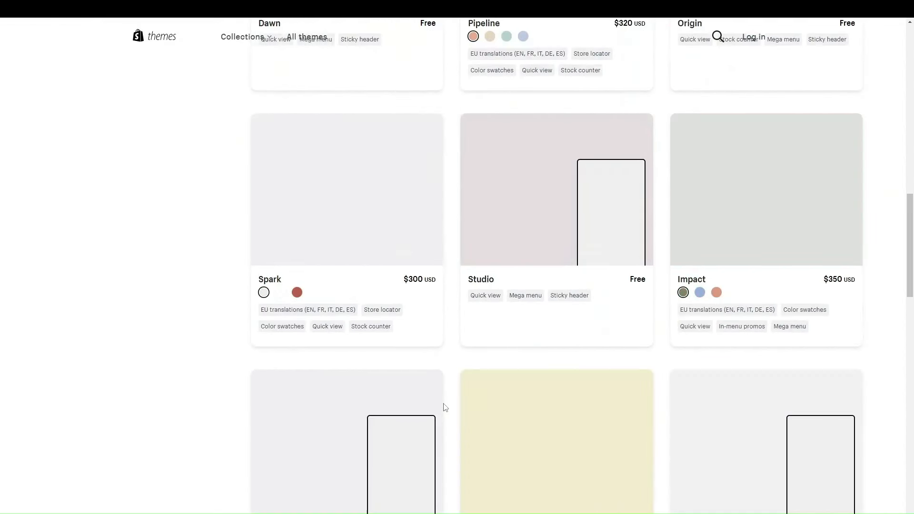
scroll(445, 407, "down", 5)
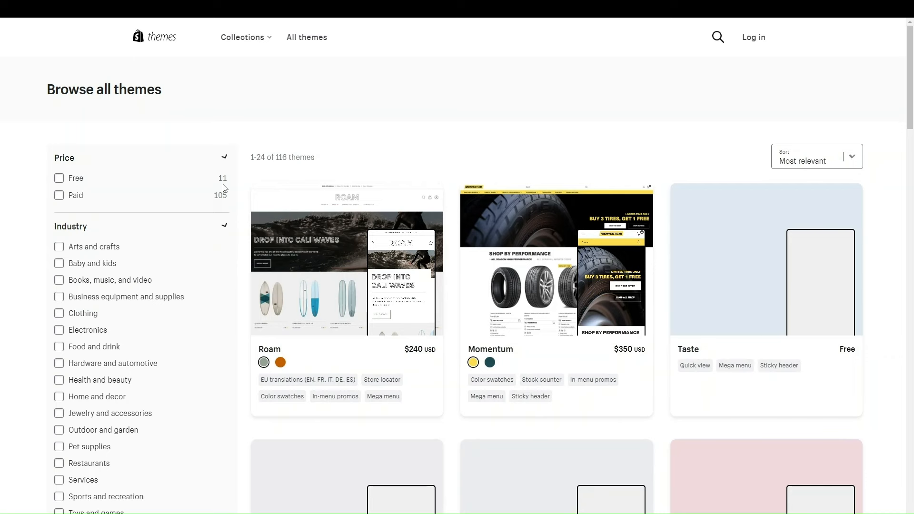
scroll(142, 291, "down", 2)
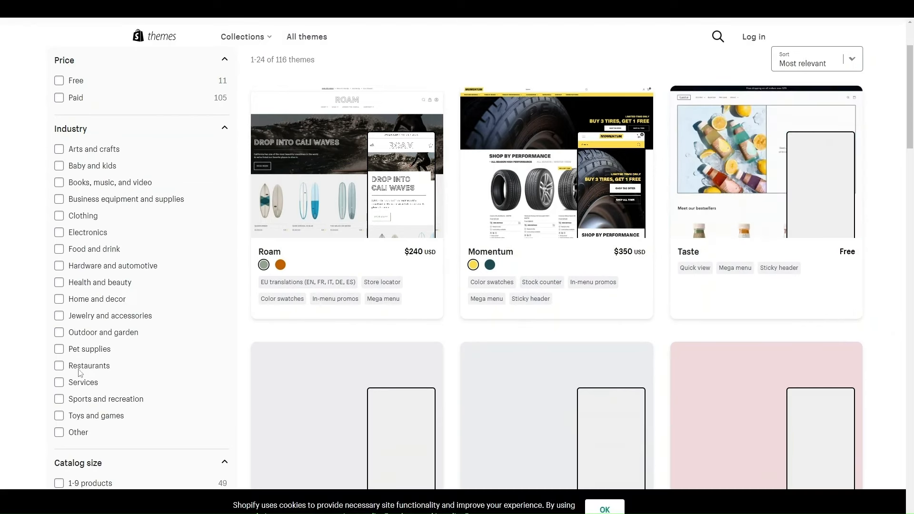
scroll(127, 238, "up", 2)
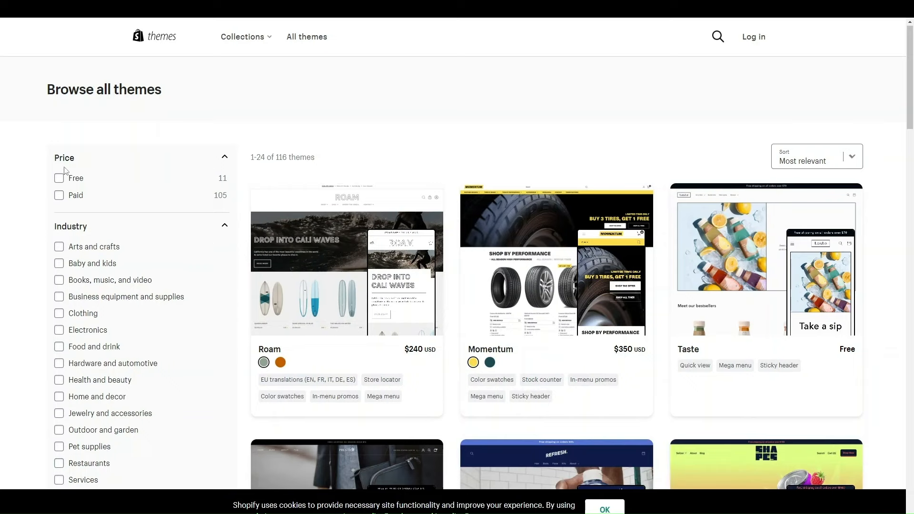
mouse_move(350, 18)
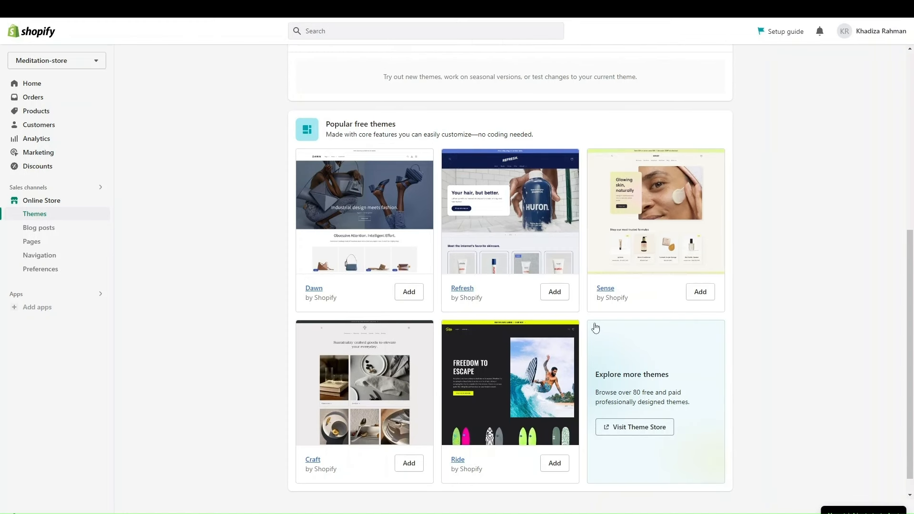
Step: Back in the store admin, add the free Sense theme to the theme library
left_click(698, 292)
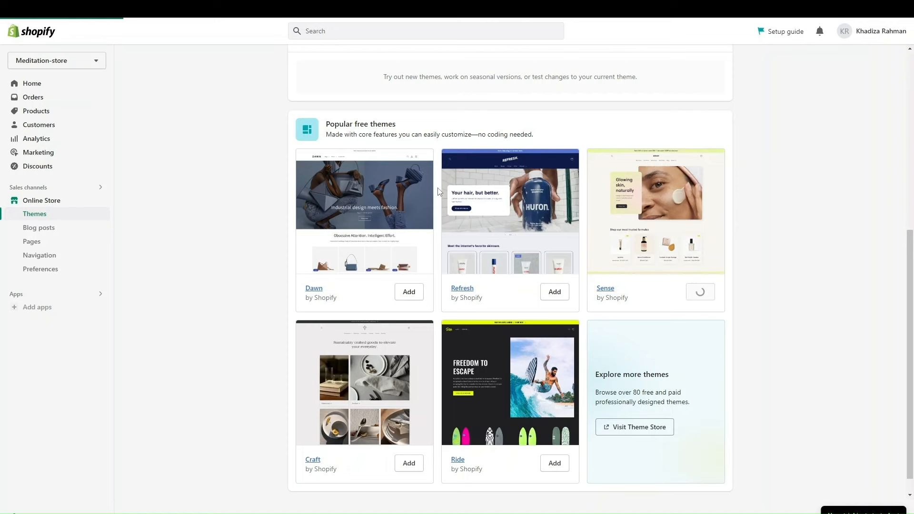
scroll(613, 312, "up", 1)
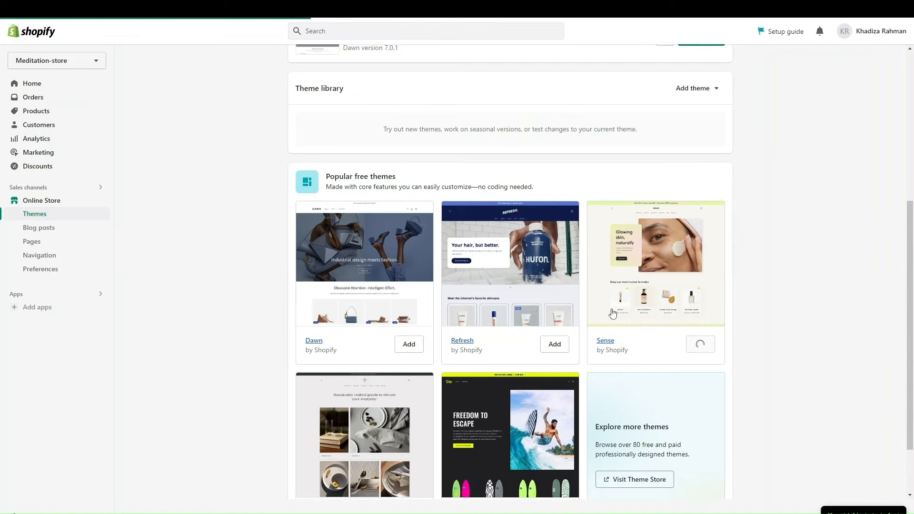
scroll(613, 313, "up", 3)
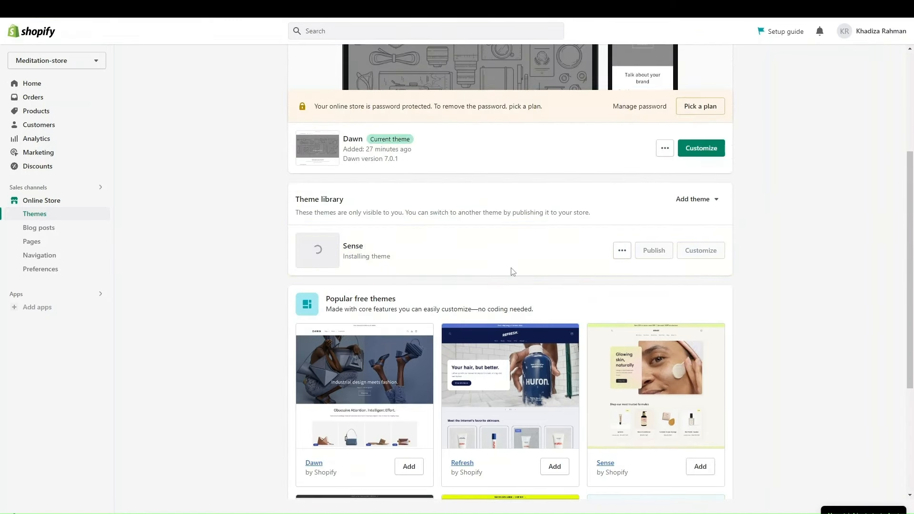
scroll(513, 272, "up", 1)
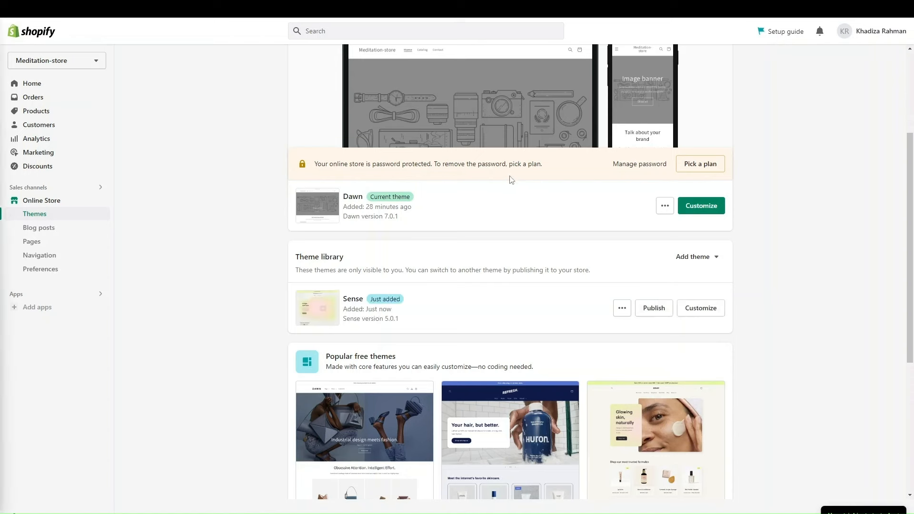
Step: Publish the Sense theme from the theme library to replace Dawn as the store's current theme
scroll(505, 224, "down", 1)
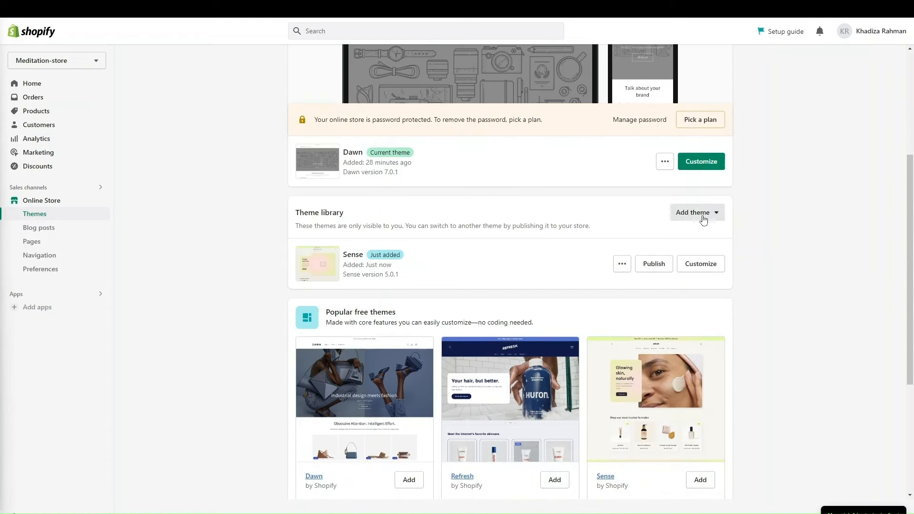
left_click(622, 270)
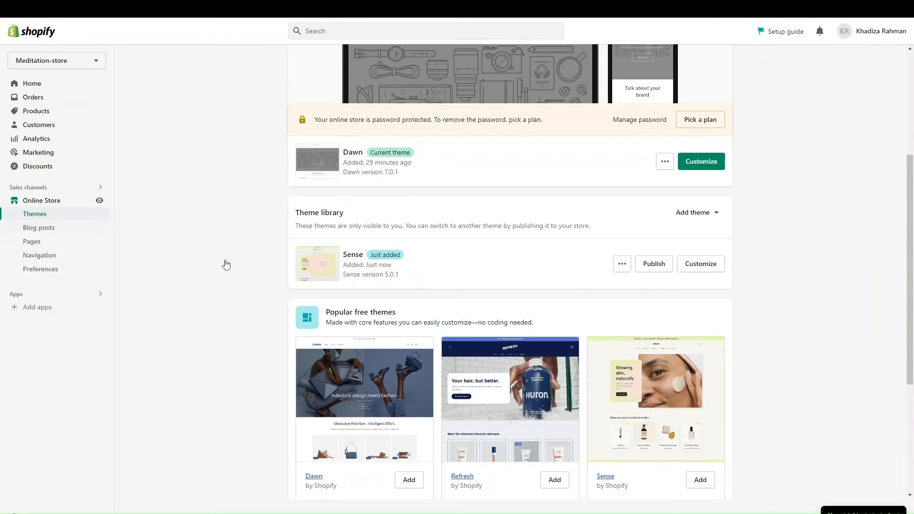
left_click(649, 265)
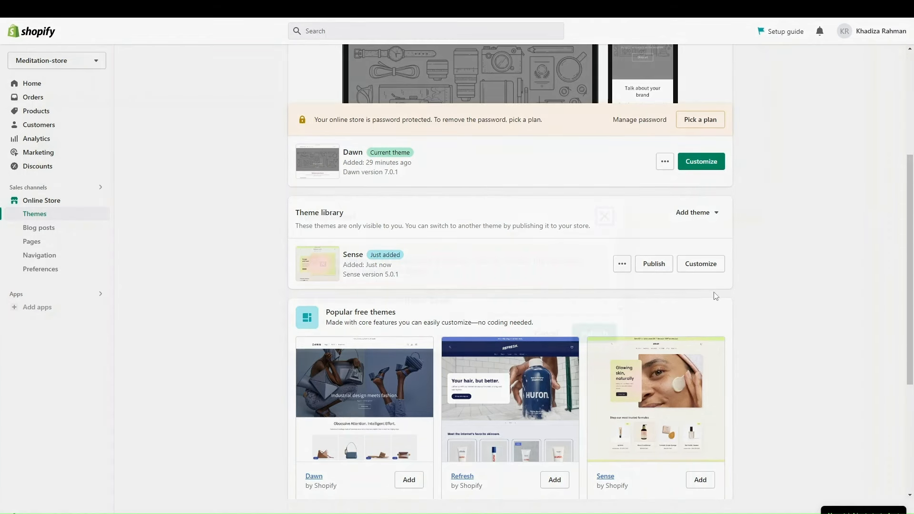
left_click(648, 264)
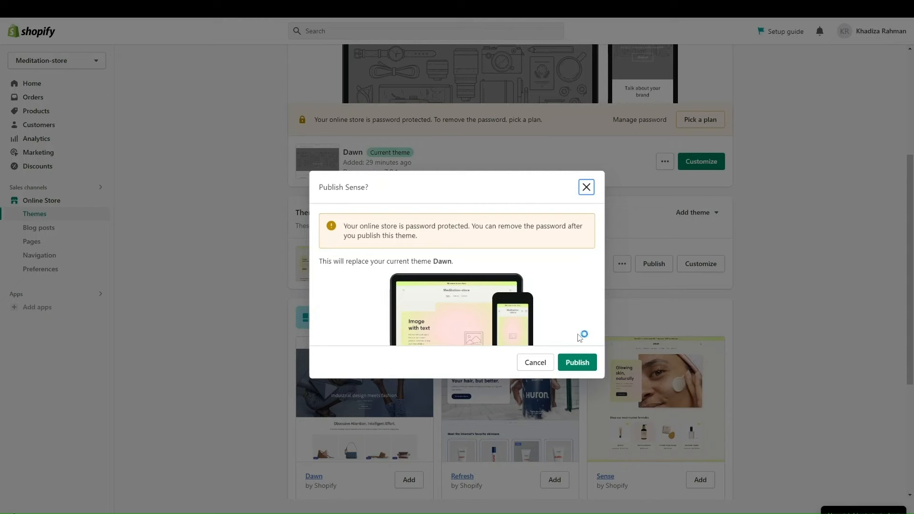
left_click(579, 370)
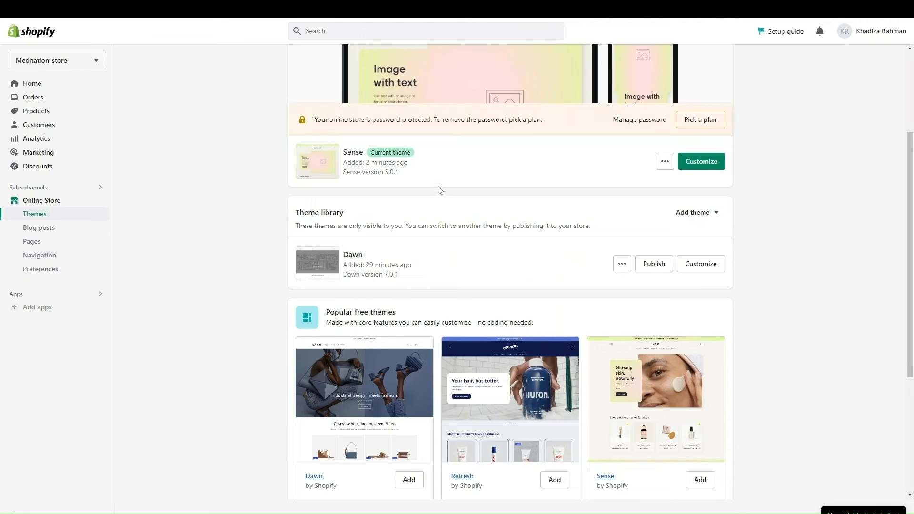
Step: View the live storefront and look through the home page sections with the Sense theme applied
scroll(419, 173, "up", 1)
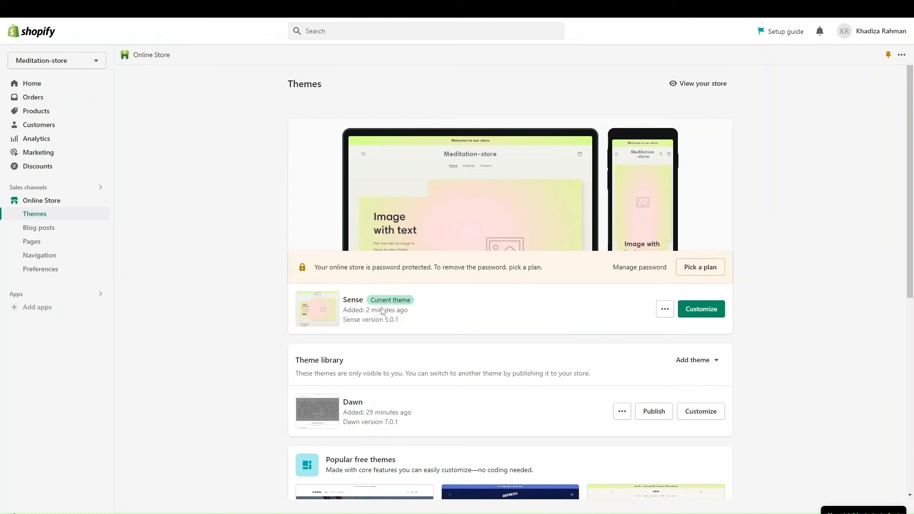
left_click(100, 200)
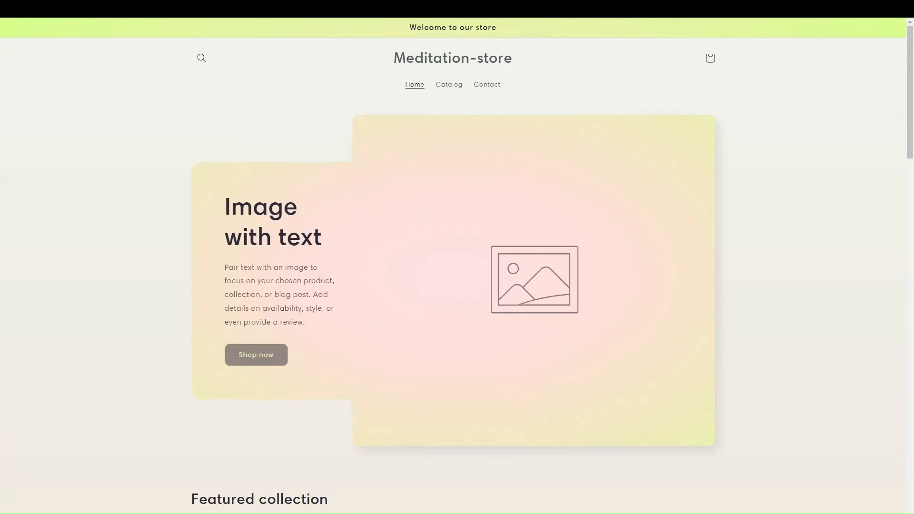
scroll(287, 222, "down", 9)
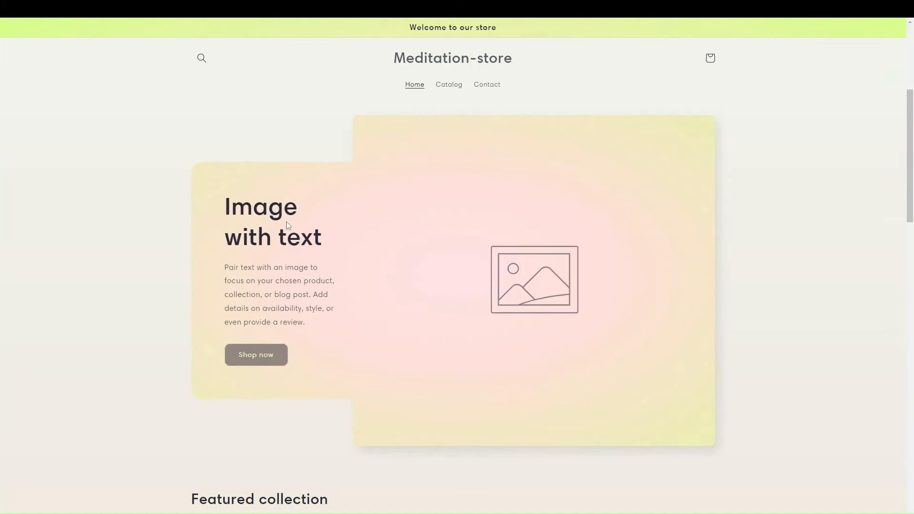
scroll(435, 321, "down", 2)
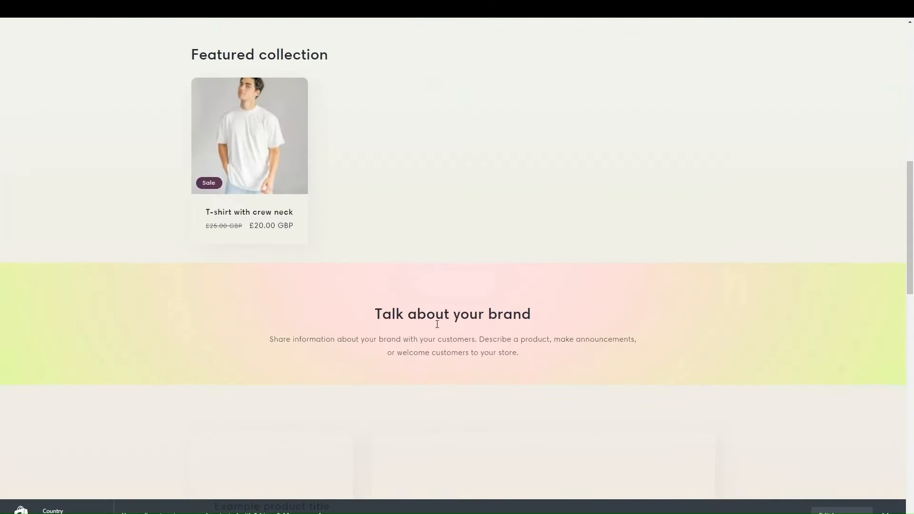
scroll(435, 327, "up", 1)
scroll(257, 255, "up", 2)
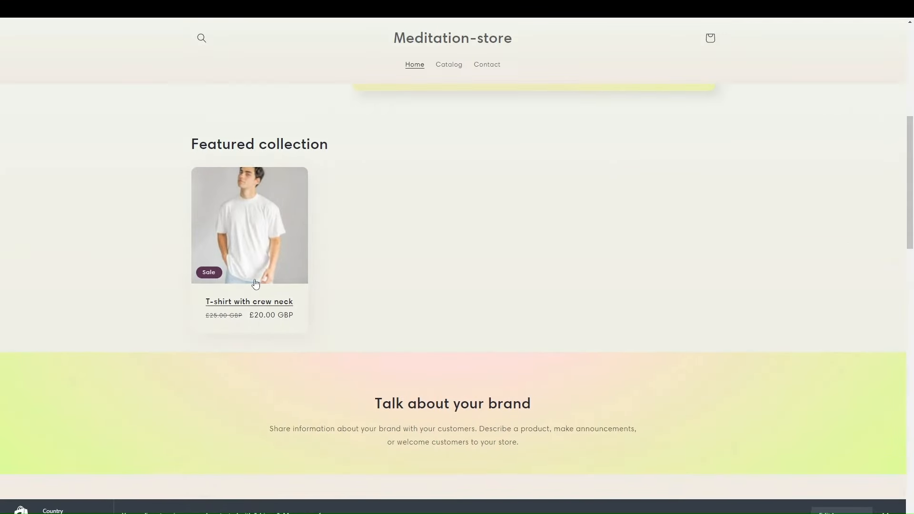
scroll(286, 334, "down", 10)
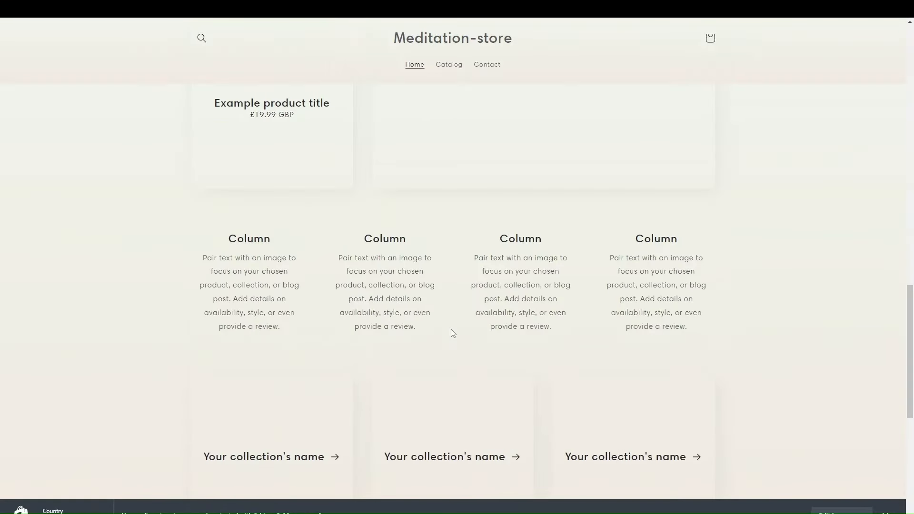
scroll(451, 330, "up", 12)
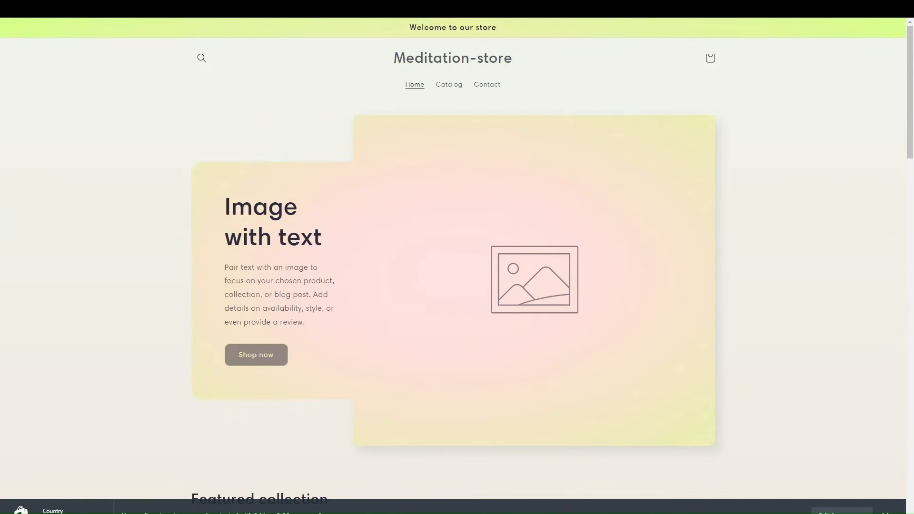
Step: Back in the store admin, open the Sense theme for customization and look through the home page preview
key("ctrl+shift+Tab")
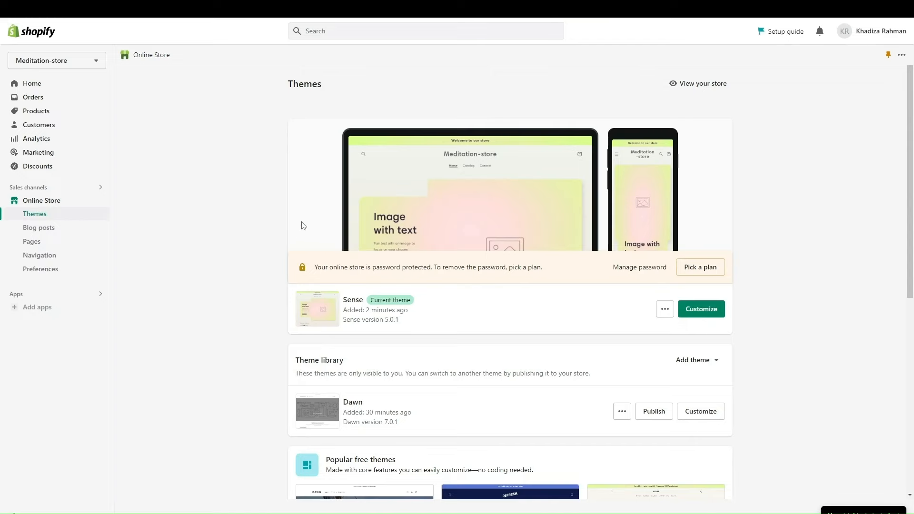
left_click(703, 312)
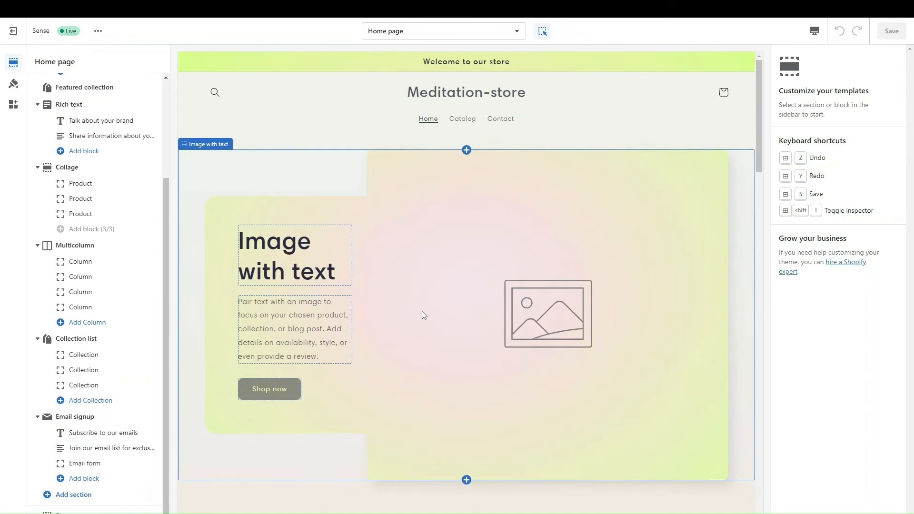
scroll(399, 399, "down", 2)
scroll(399, 400, "down", 3)
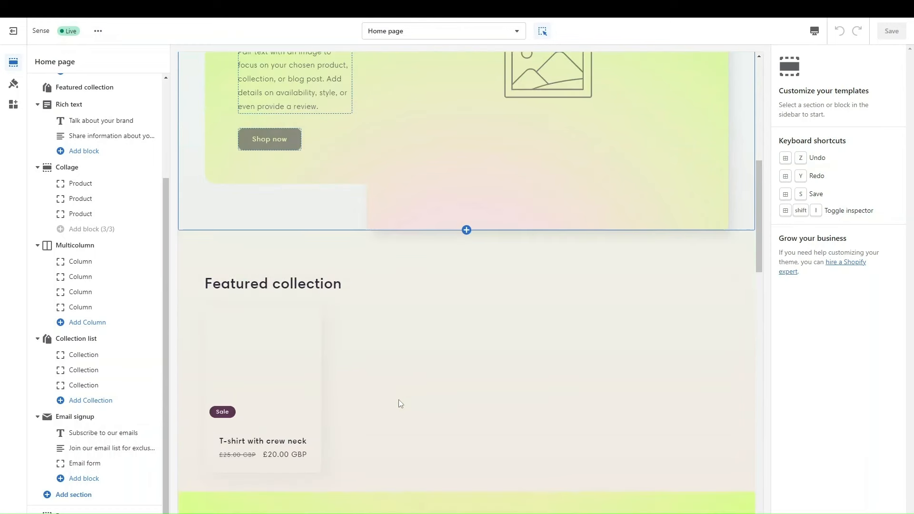
scroll(398, 400, "down", 3)
scroll(399, 402, "up", 10)
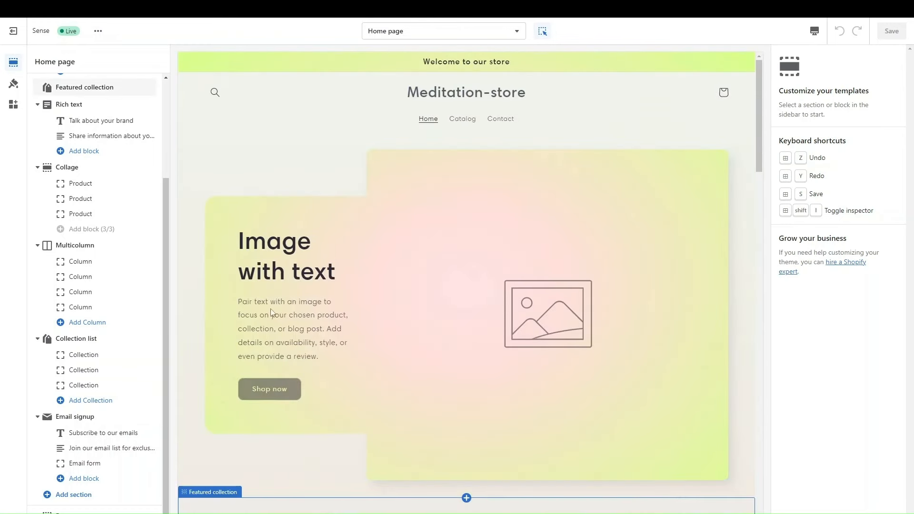
Step: Append Lorem ipsum placeholder text to the paragraph in the Image with text section
left_click(318, 341)
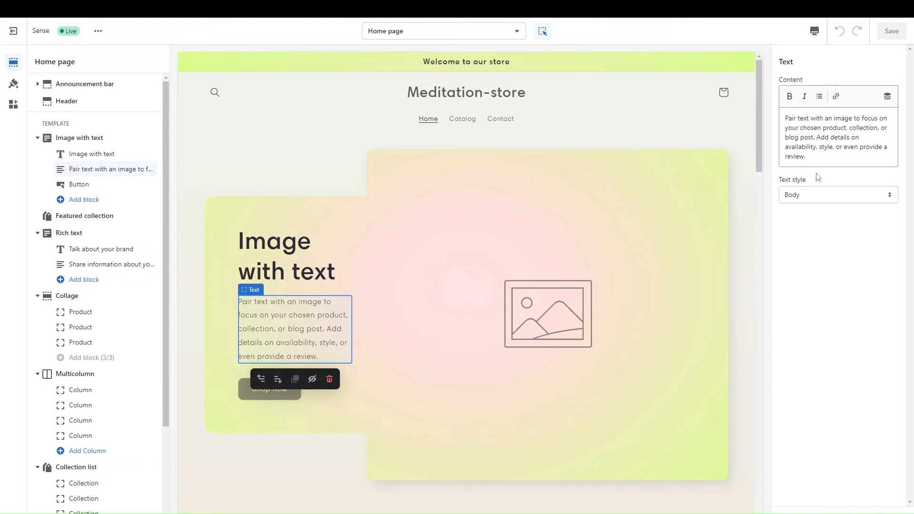
left_click_drag(816, 160, 766, 79)
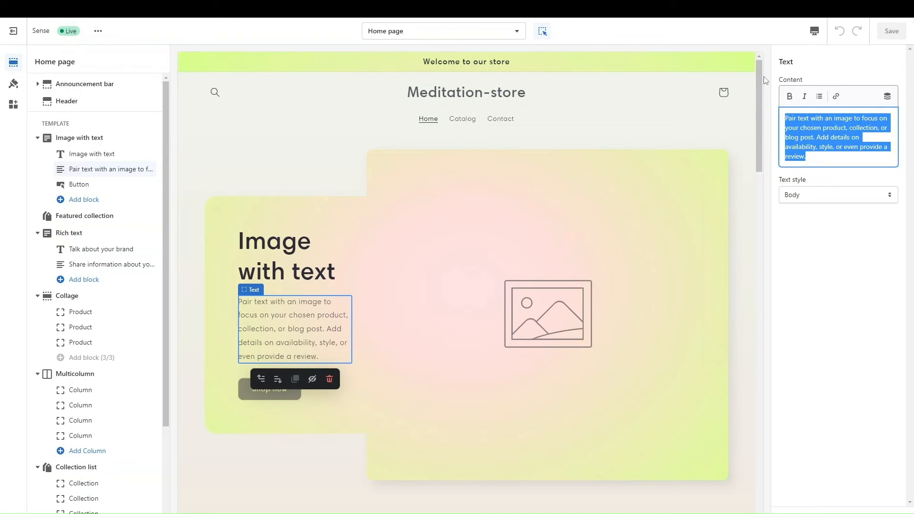
key("Right")
type("Lorem ipsum dolor sit amet, consectetur adipiscing elit. In lobortis quis turpis nec posuere. Nam id neque ac ex dignissim sollicitudin. Integer porta orci quis nunc bibendum, eu ultricies diam auctor. Cras id nisl ipsum. Sed mauris quam, tincidunt eget lorem at, tincidunt consequat tellus. Cras sed nunc elit. Sed posuere lectus eget arcu dignissim pulvinar. Quisque vestibulum quam vitae eleifend efficitur. Cras sed nulla in libero ultrices dapibus. Proin ex tellus, hendrerit id scelerisque non, eleifend id sapien. Ut bibendum, neque quis tempor consequat, arcu nisl efficitur erat, ut suscipit dolor mauris non lacus. Maecenas accumsan eget felis non finibus. Mauris nulla ligula, faucibus et dolor eget, pellentesque tincidunt justo.")
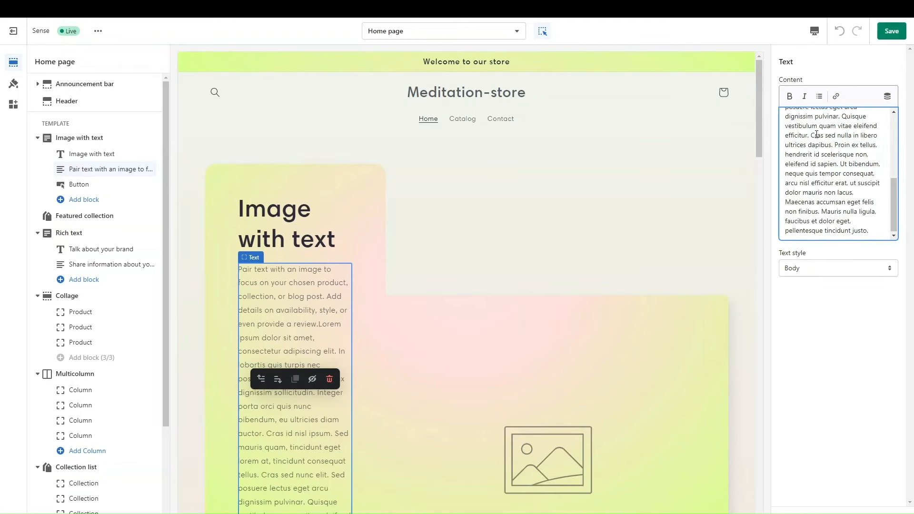
Step: Shorten the appended placeholder text so the paragraph ends with "Nam id neque ac"
left_click_drag(796, 154, 855, 192)
key("Right")
left_click_drag(813, 135, 879, 235)
key("BackSpace")
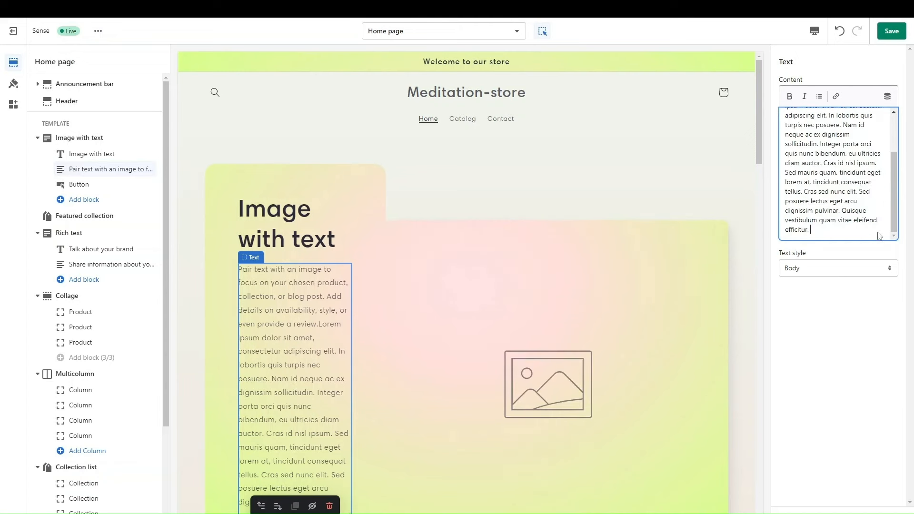
scroll(822, 178, "up", 1)
left_click_drag(809, 164, 871, 313)
key("BackSpace")
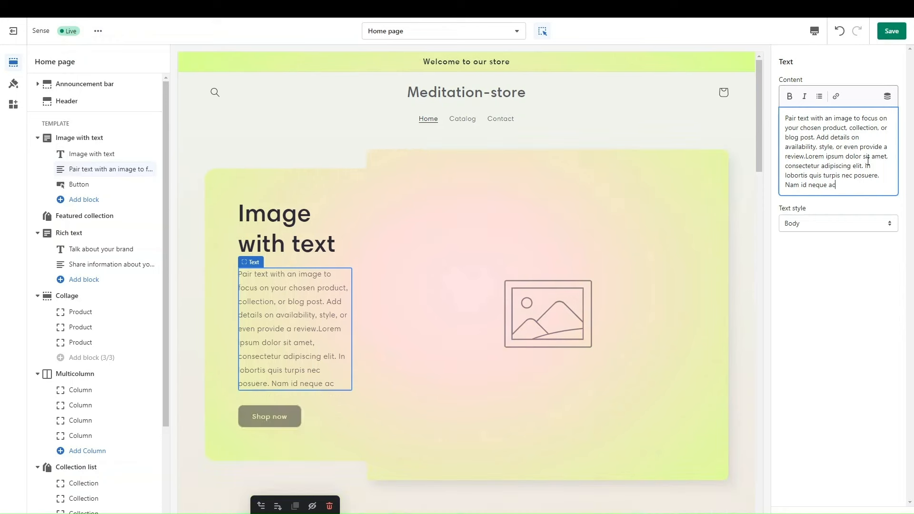
Step: Set the paragraph's text style to Subtitle and open the settings of the whole Image with text section
left_click(826, 224)
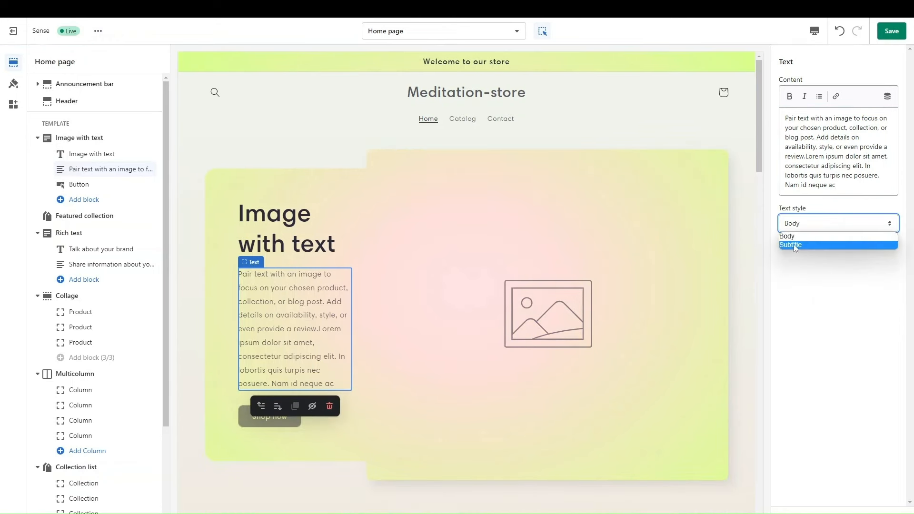
left_click(793, 245)
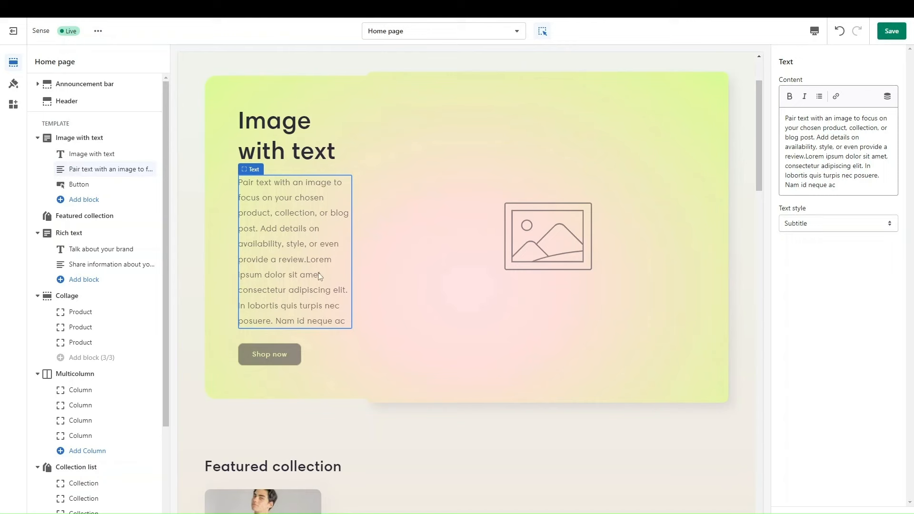
left_click(430, 244)
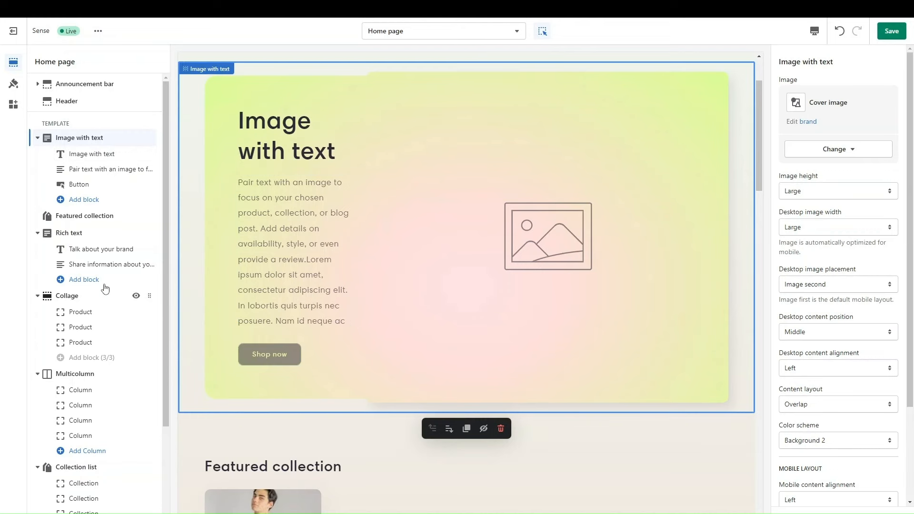
scroll(105, 289, "down", 3)
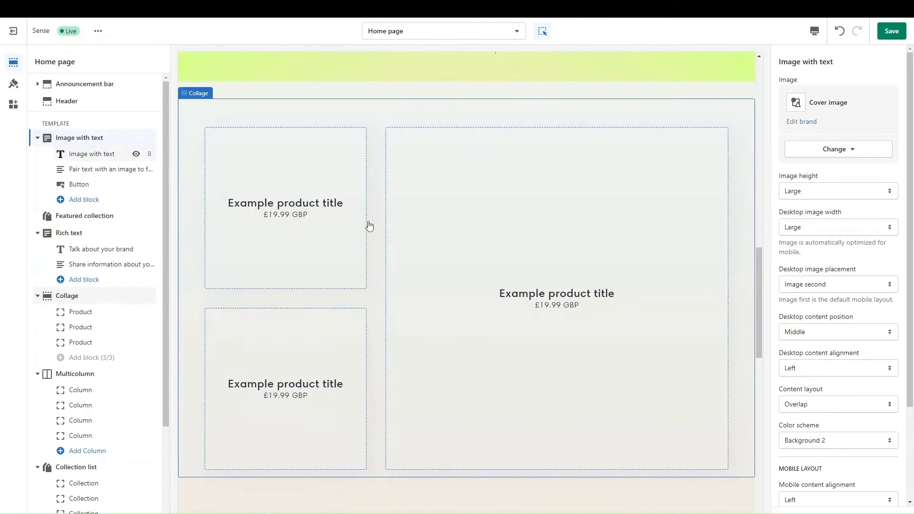
Step: Link the Shop now button in the Image with text section to the Contact page
left_click(78, 185)
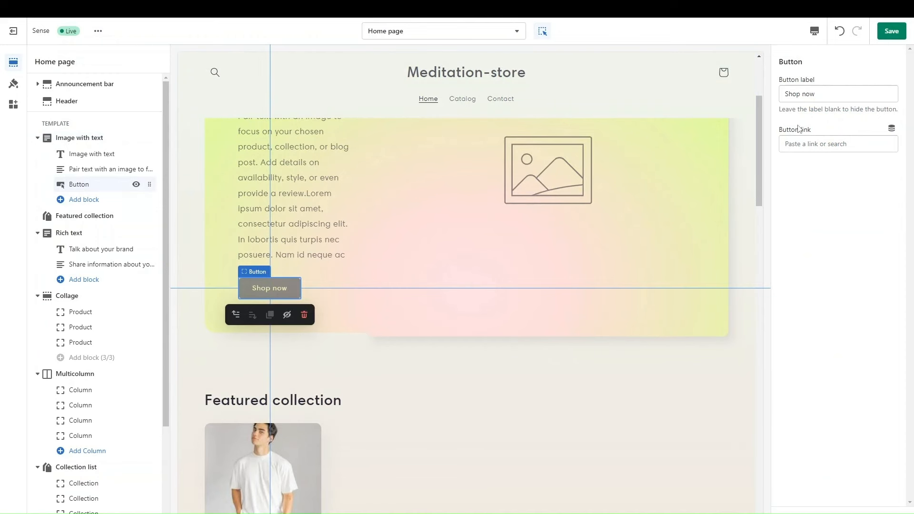
left_click(804, 93)
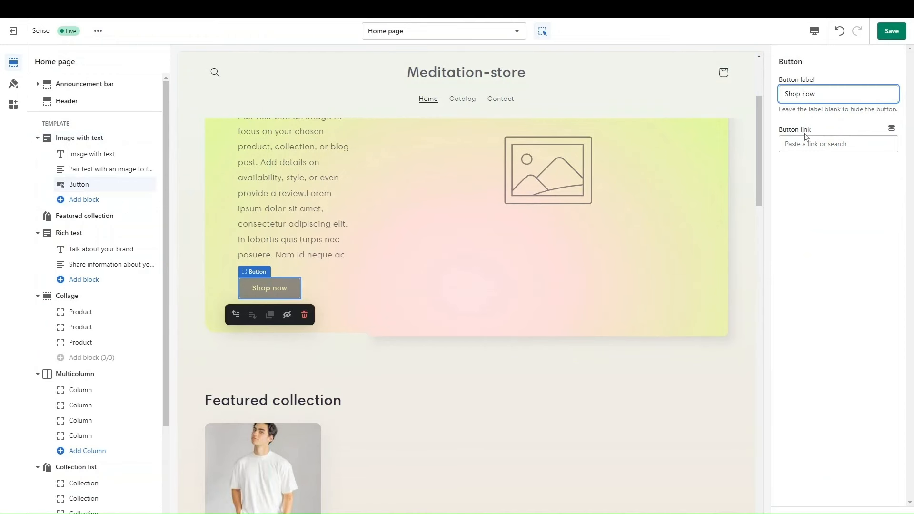
left_click(822, 145)
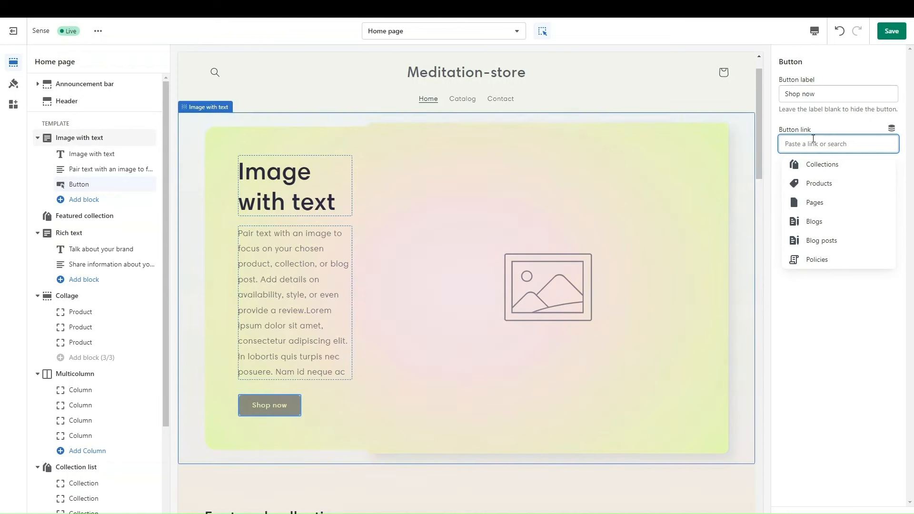
left_click(812, 209)
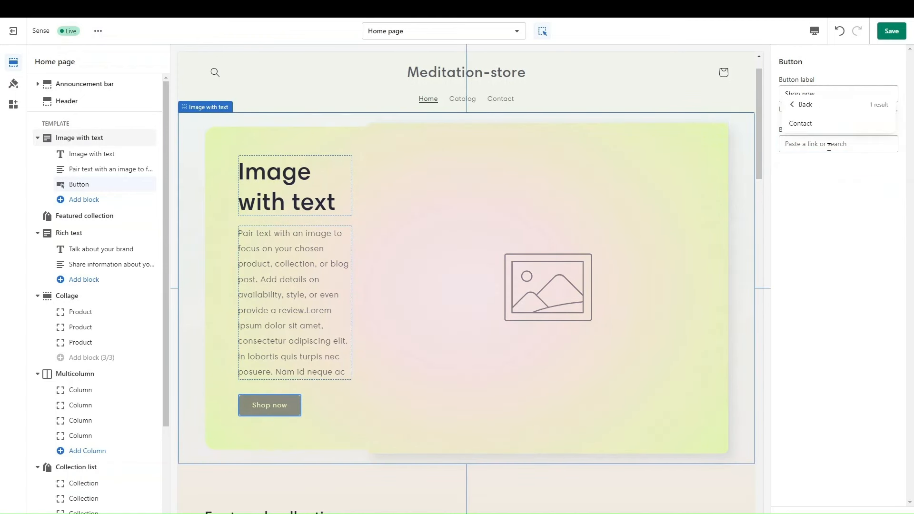
left_click(807, 128)
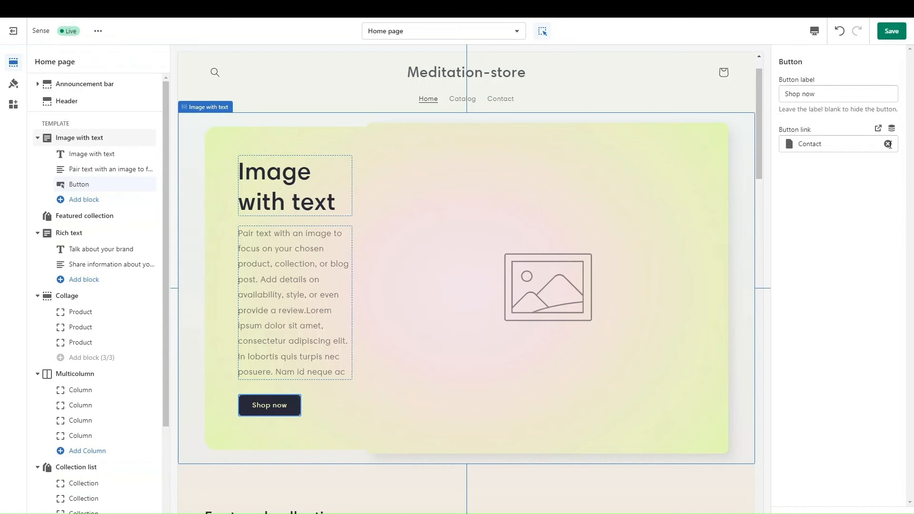
Step: Link the button to the Apparell collection instead and set its label to "View our Apparell"
left_click(887, 144)
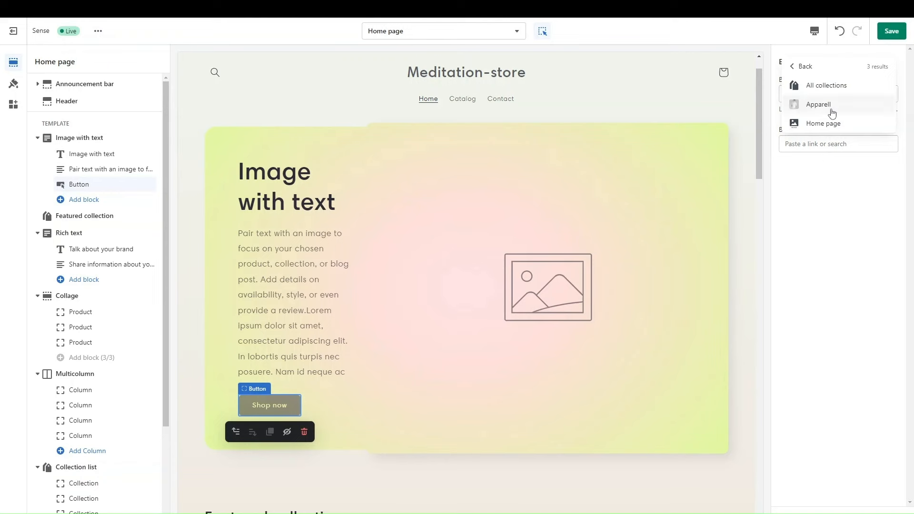
left_click(832, 112)
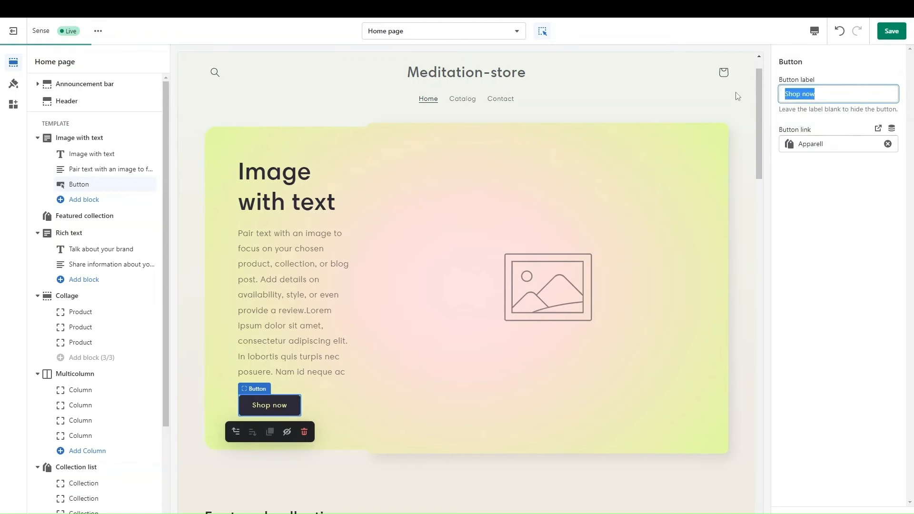
type("Vi")
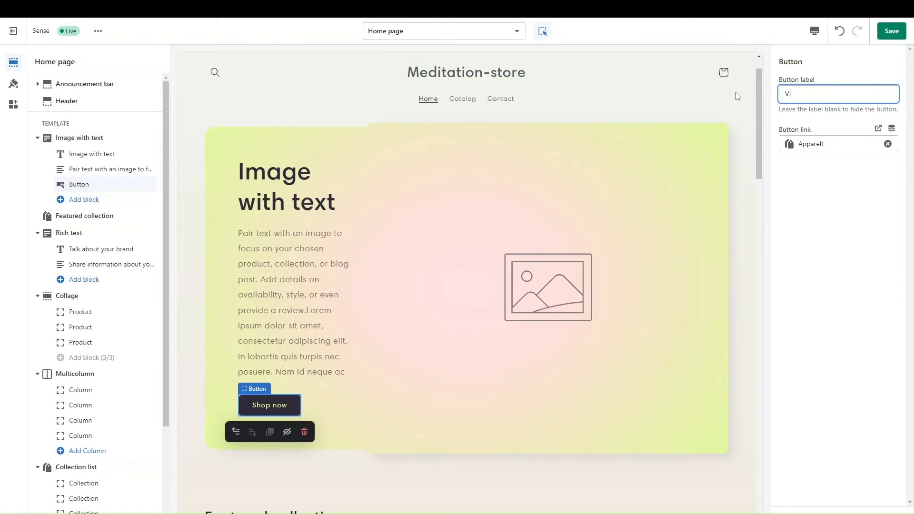
type("ew our Apparell")
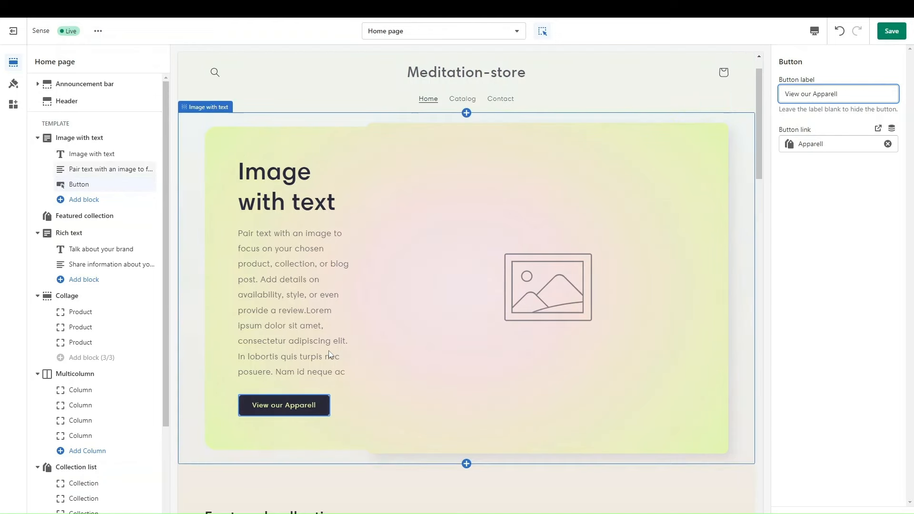
Step: Look through the home page sections and check which sections can be added below the Rich text section
scroll(418, 362, "down", 8)
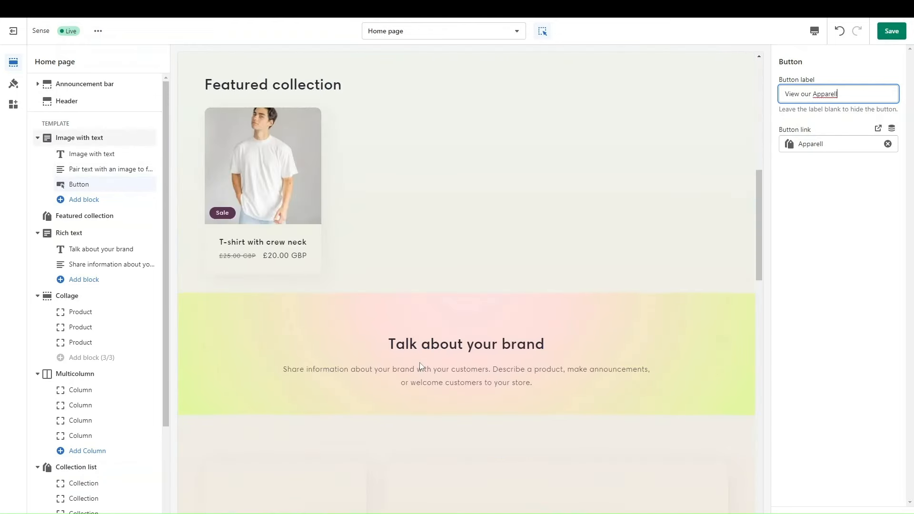
scroll(419, 362, "down", 12)
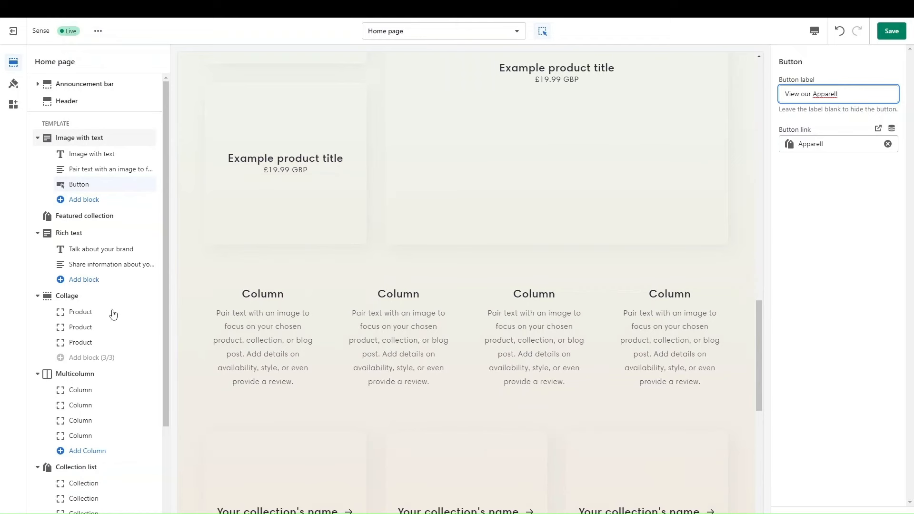
left_click(394, 325)
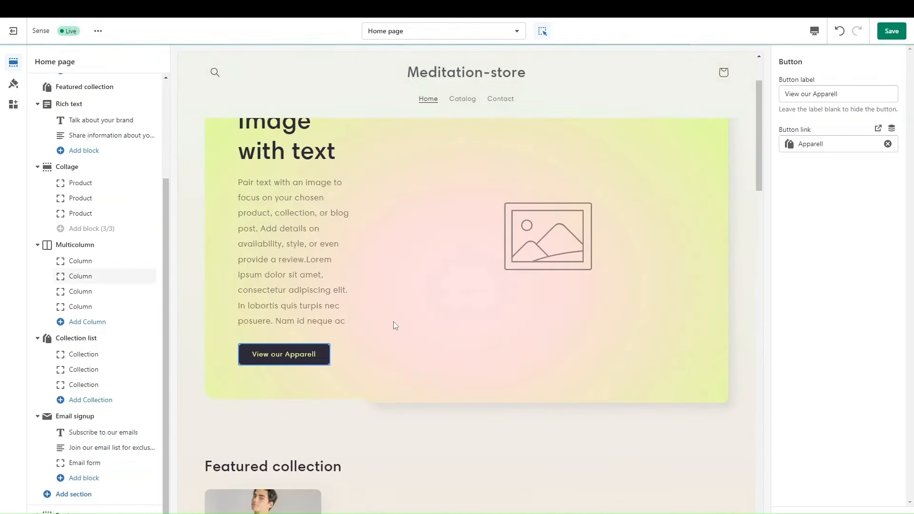
scroll(393, 321, "down", 9)
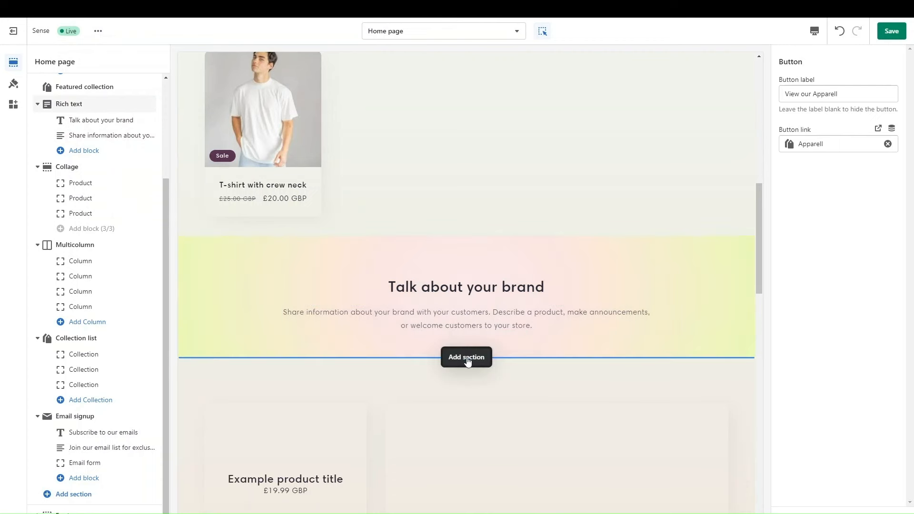
left_click(468, 362)
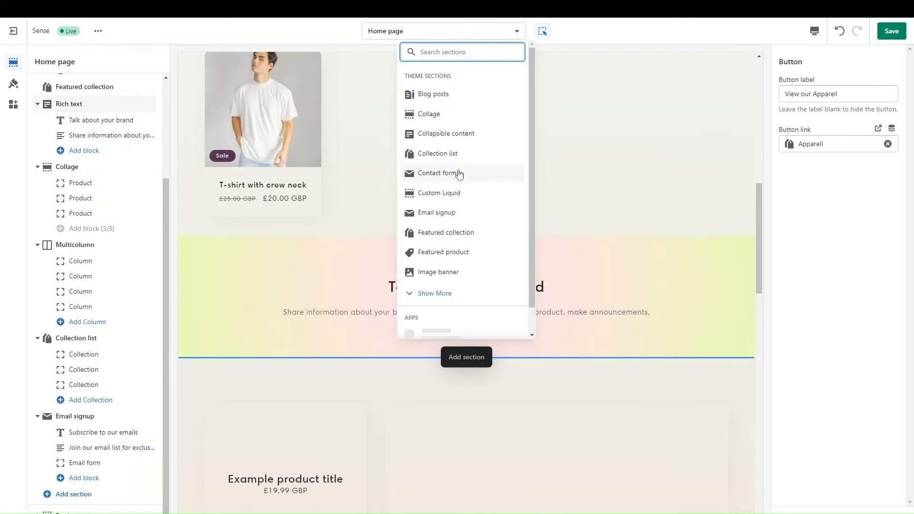
scroll(458, 169, "down", 1)
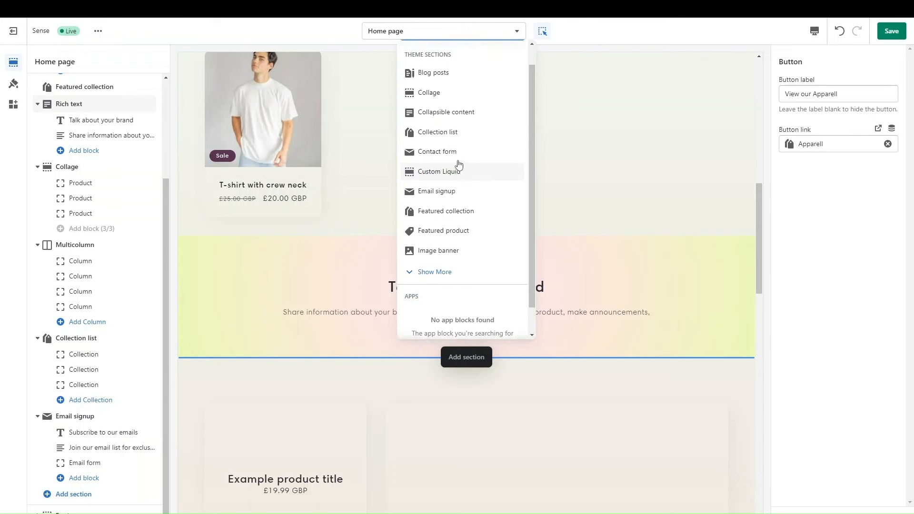
scroll(457, 162, "up", 1)
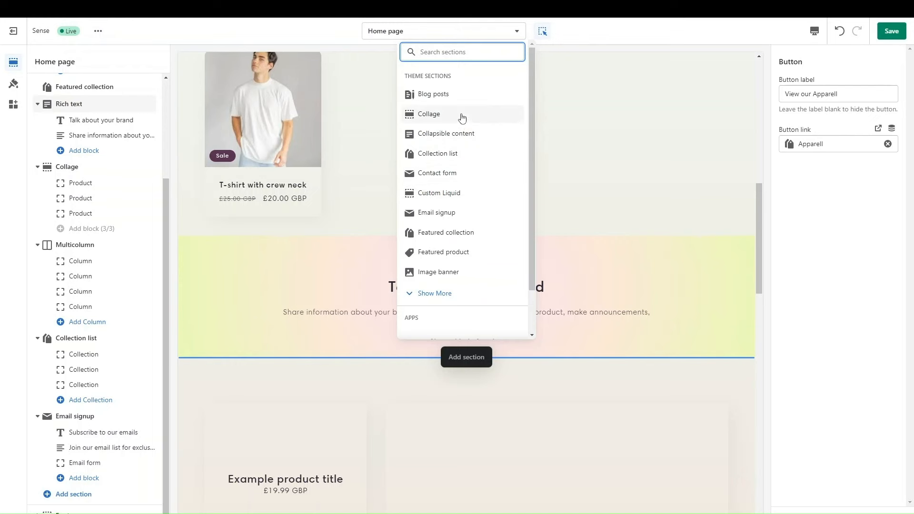
left_click(601, 210)
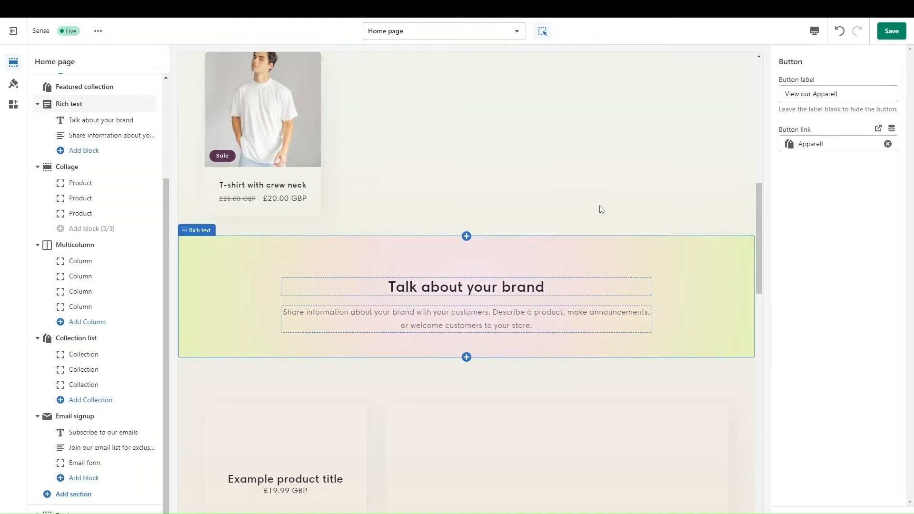
Step: Add a Buttons block below the paragraph in the "Talk about your brand" Rich text section
left_click(549, 235)
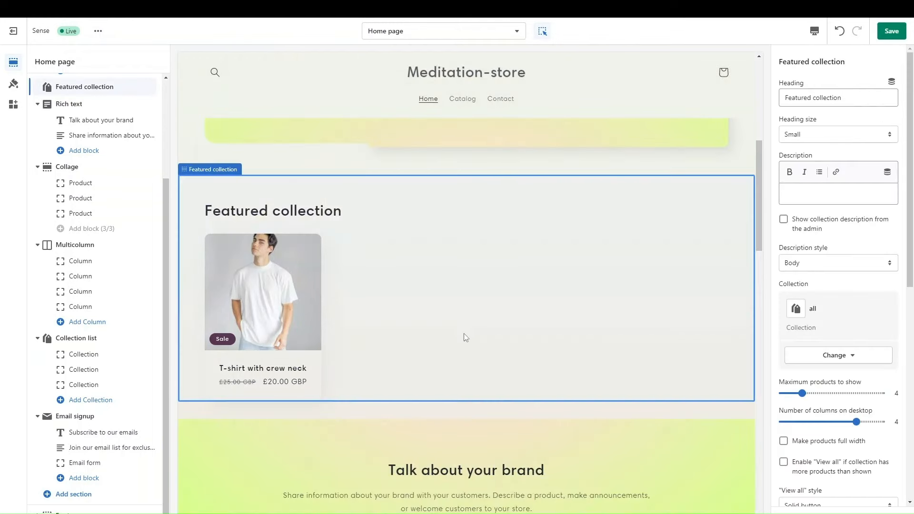
scroll(465, 400, "down", 4)
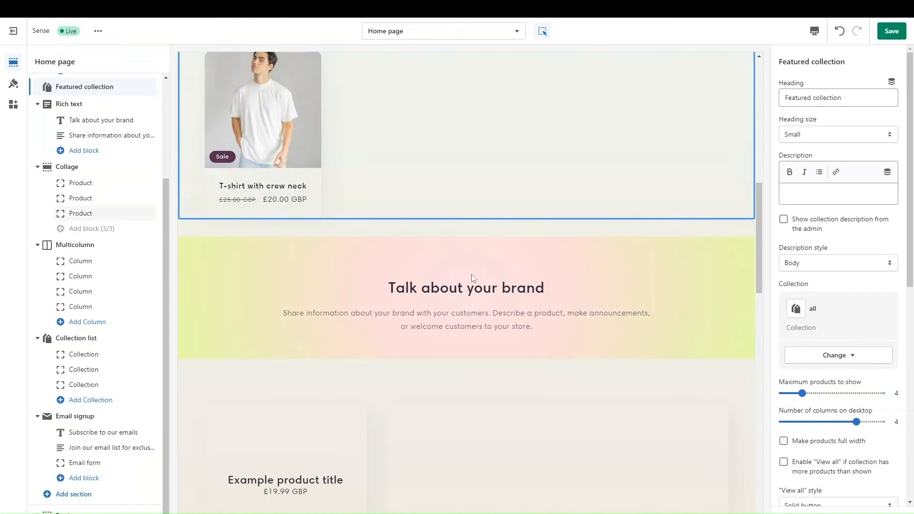
left_click(458, 330)
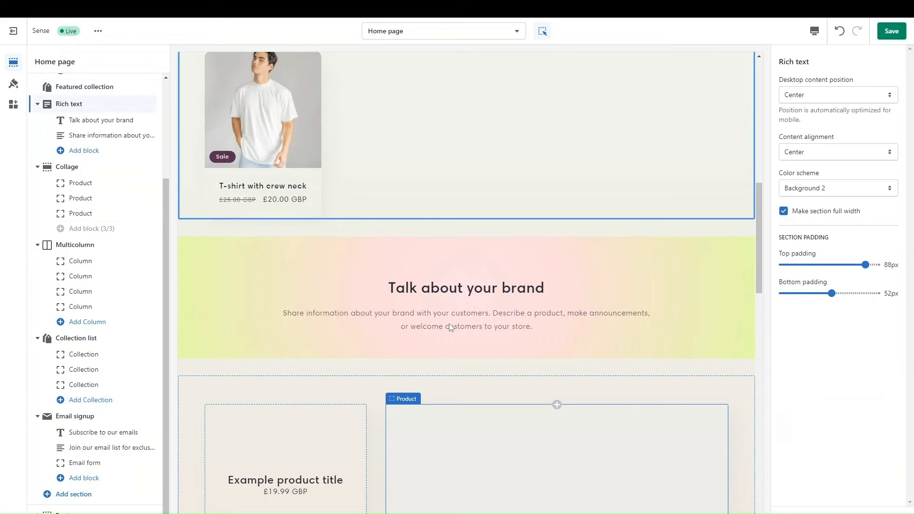
left_click(449, 323)
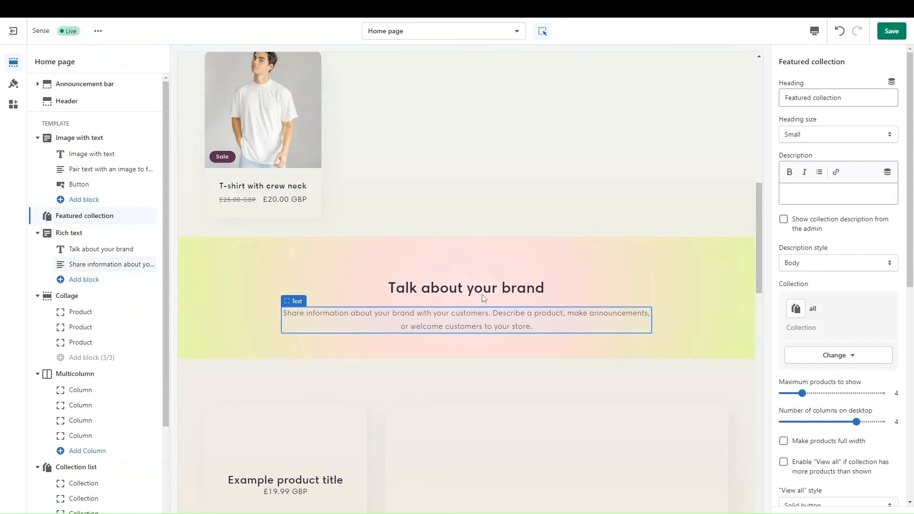
left_click(482, 293)
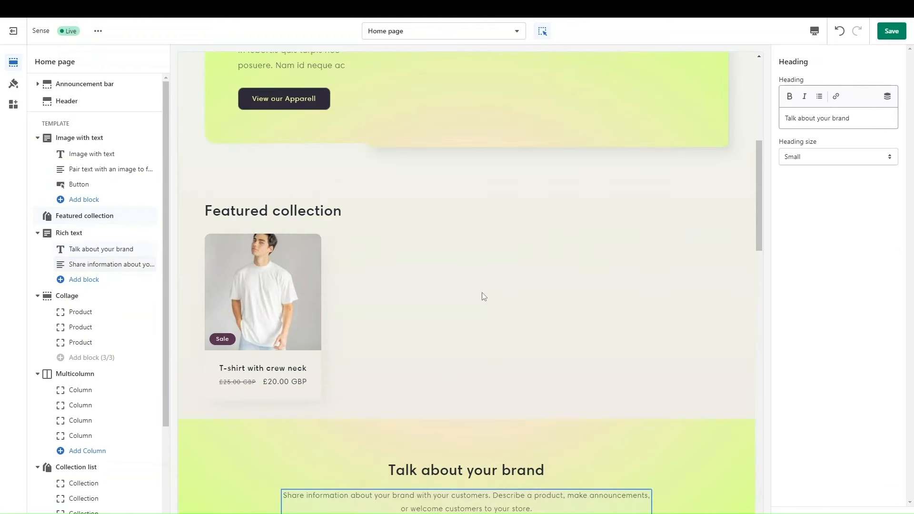
scroll(456, 318, "down", 1)
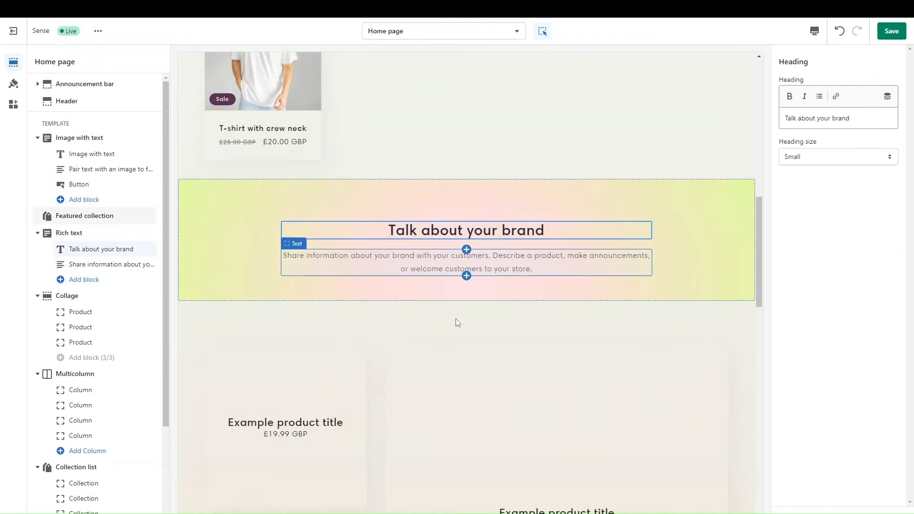
left_click(466, 276)
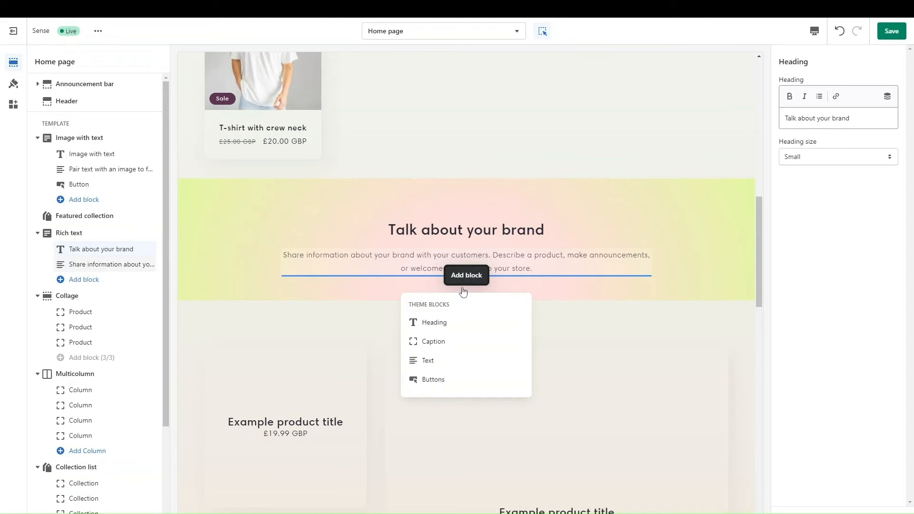
left_click(433, 381)
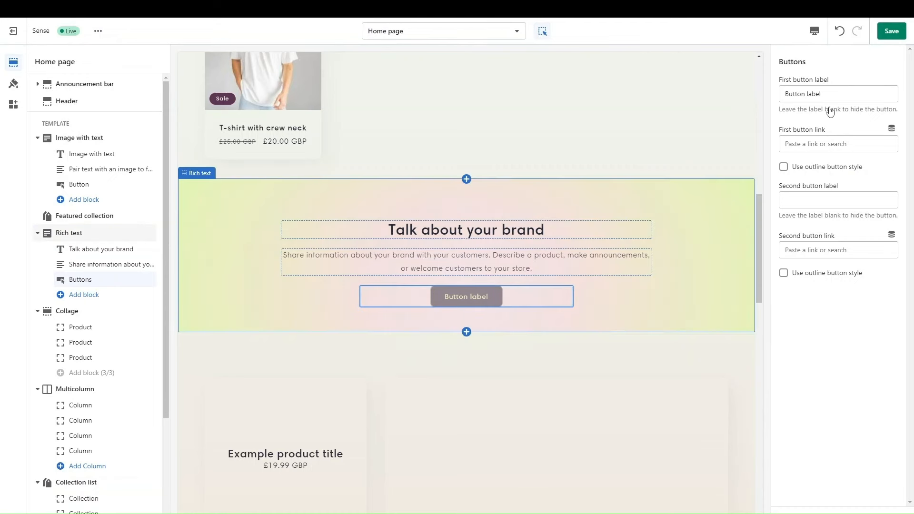
Step: Set the first button's label in the Rich text section to "About Us"
left_click_drag(830, 94, 760, 96)
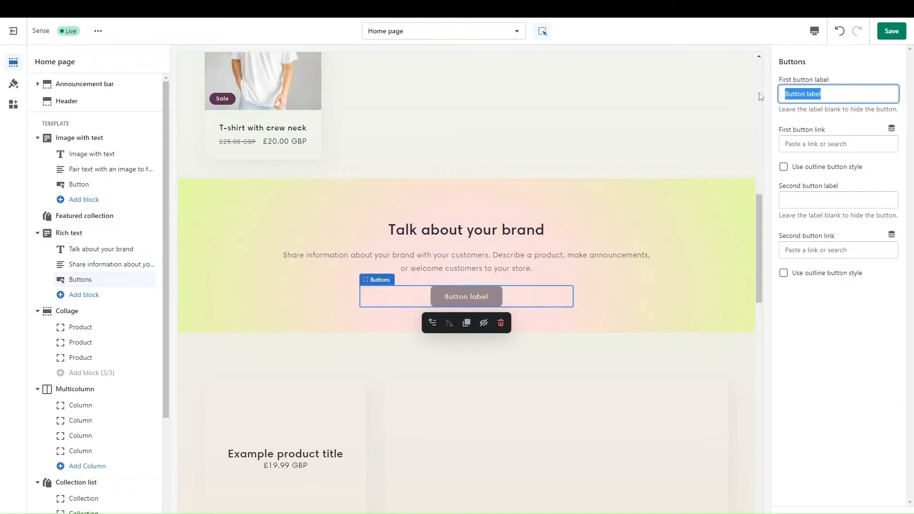
type("Abot")
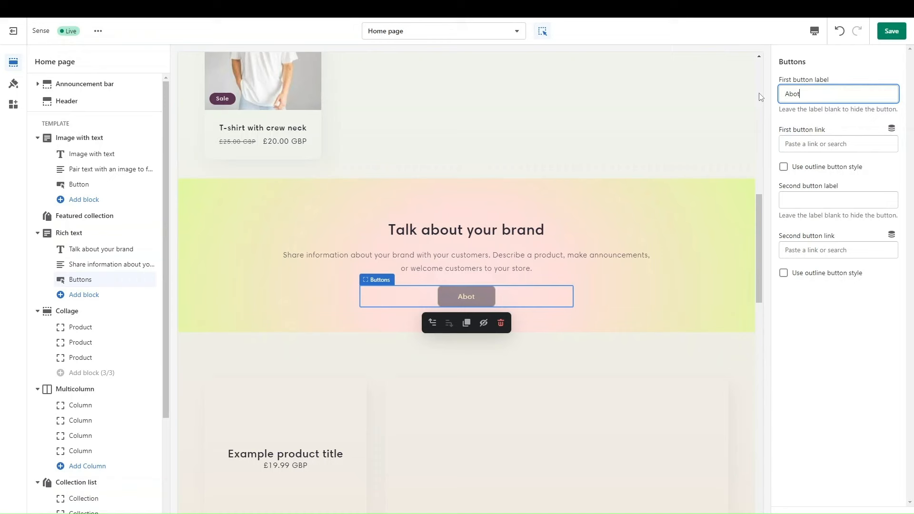
key("BackSpace")
type("ut")
double_click(791, 94)
type("About Us")
Step: Link the About Us button to the Contact page
left_click(813, 145)
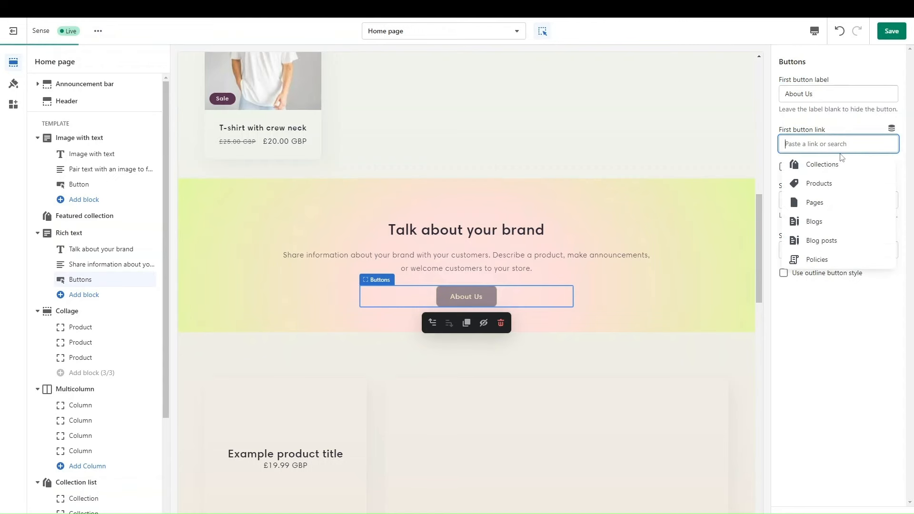
left_click(826, 203)
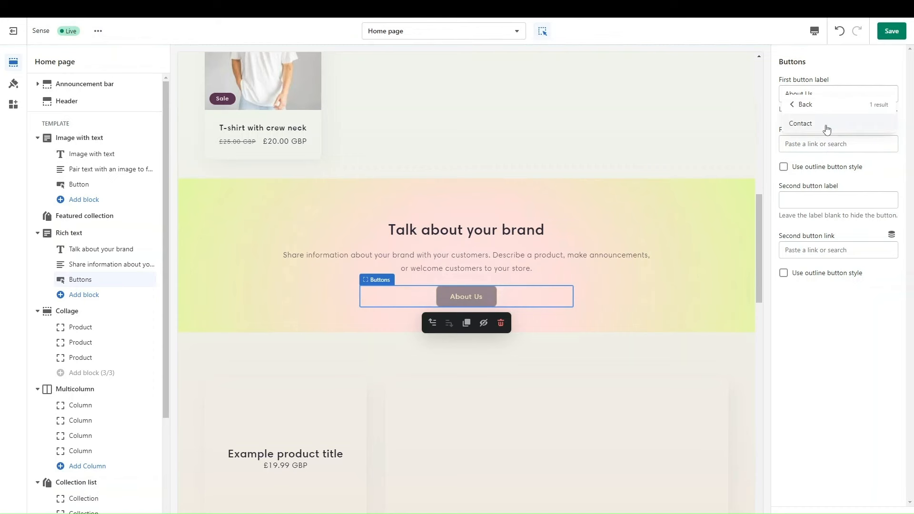
left_click(826, 129)
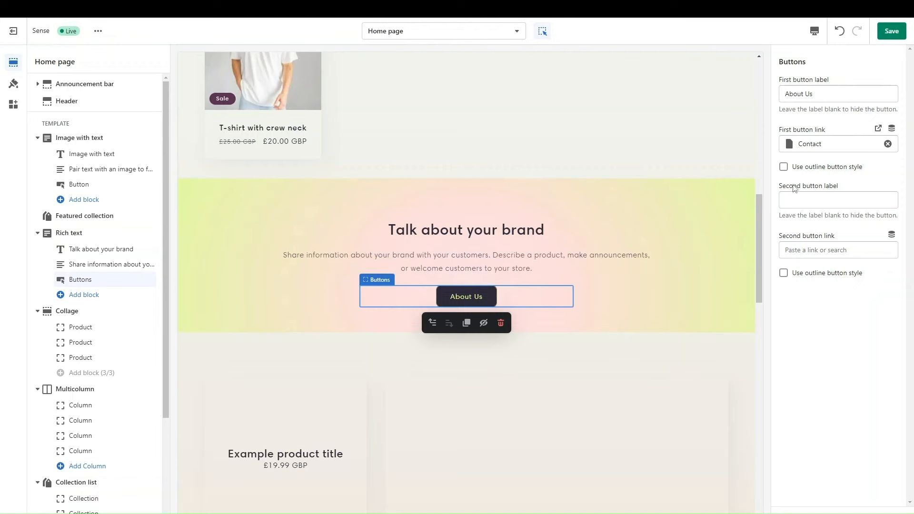
Step: Select the store header on the home page and switch the editor to the Catalog page's collection template
scroll(624, 227, "down", 8)
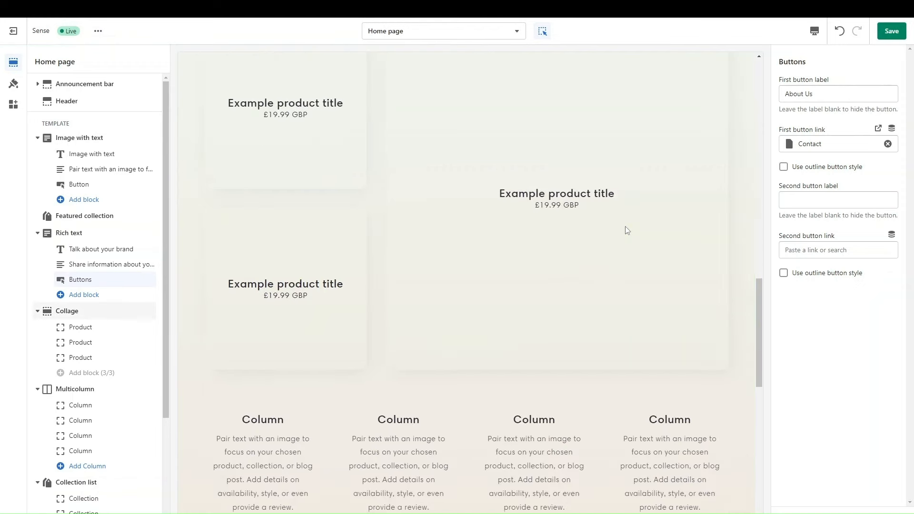
scroll(625, 228, "up", 15)
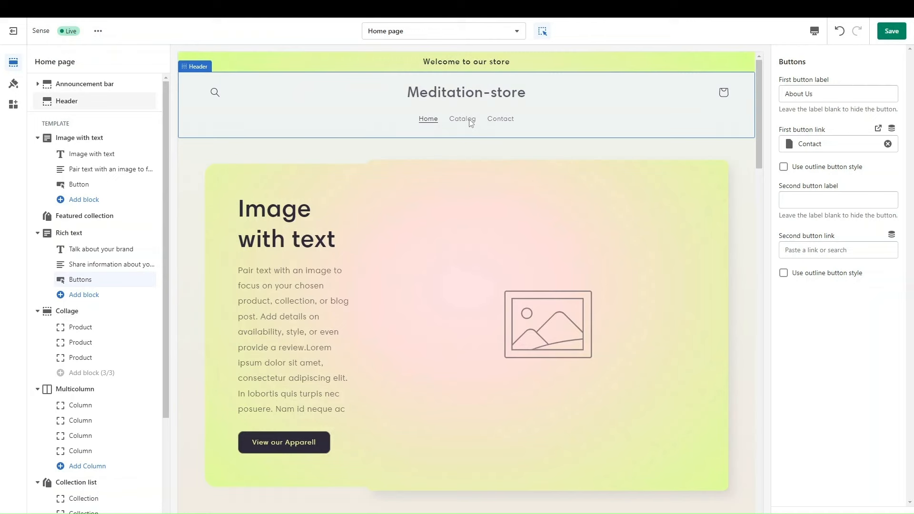
left_click(470, 122)
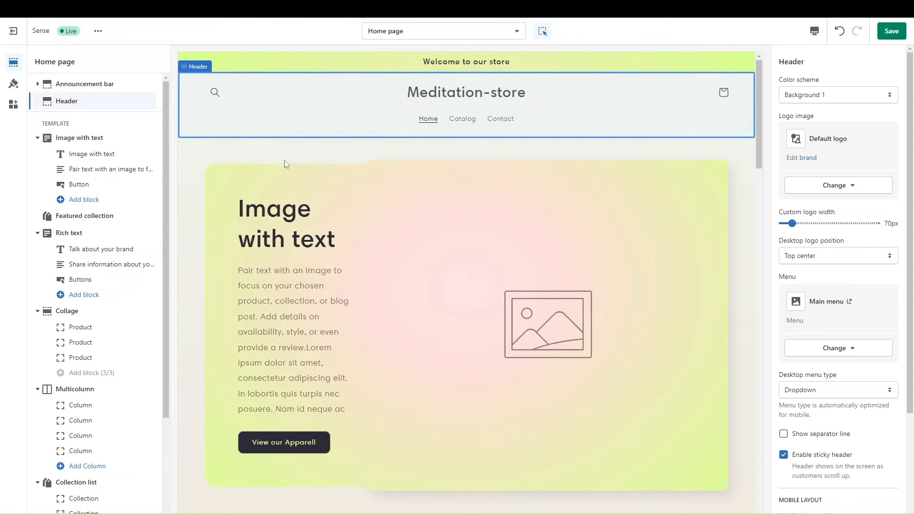
key("F5")
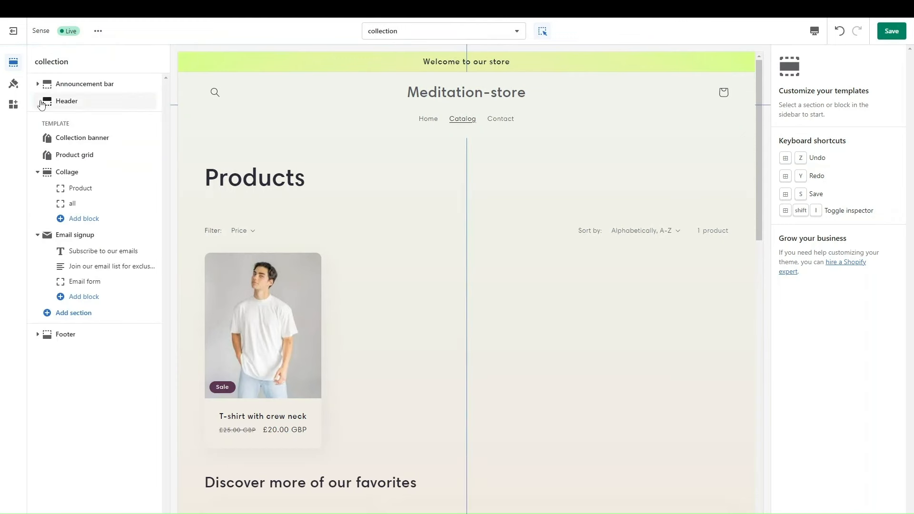
Step: Open the Main menu used by the Header section for editing in the store's navigation settings
left_click(42, 105)
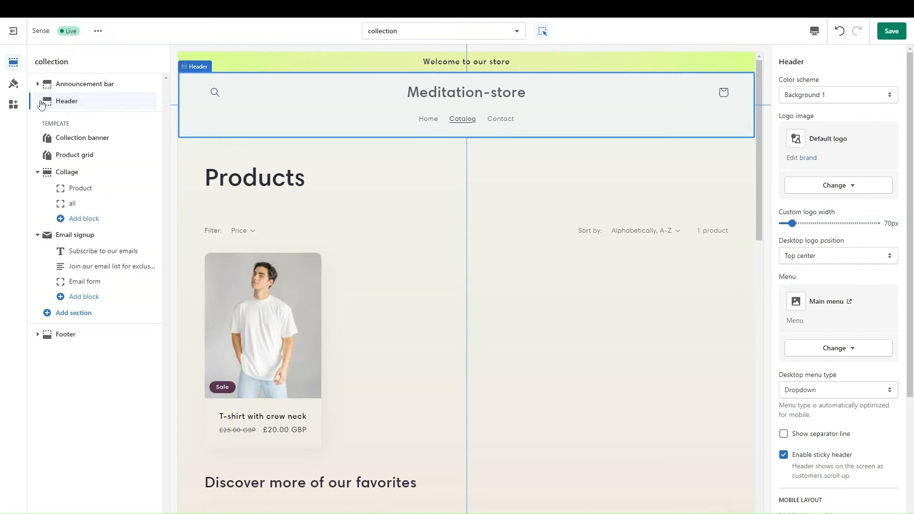
scroll(865, 269, "down", 3)
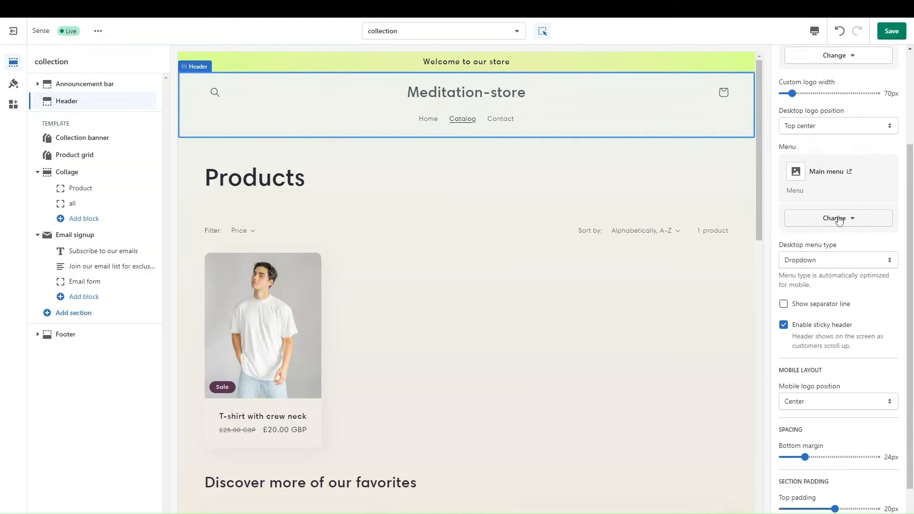
left_click(836, 219)
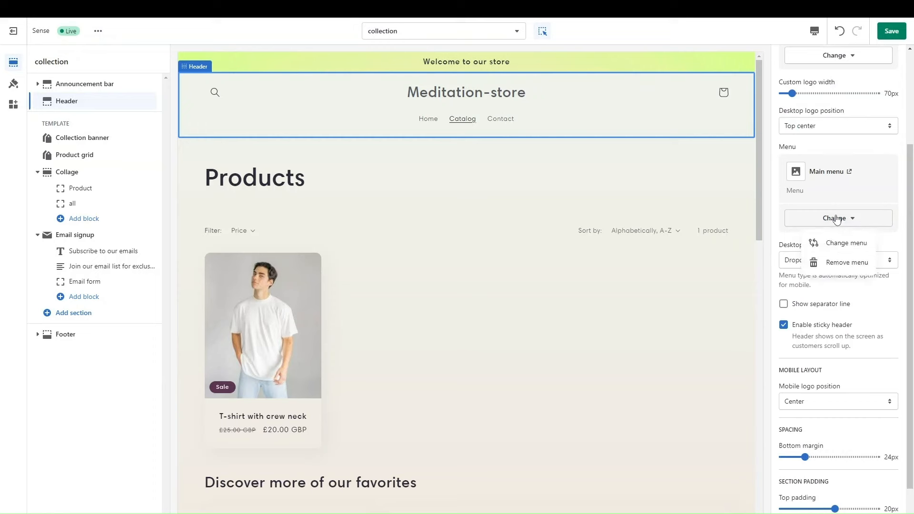
left_click(837, 219)
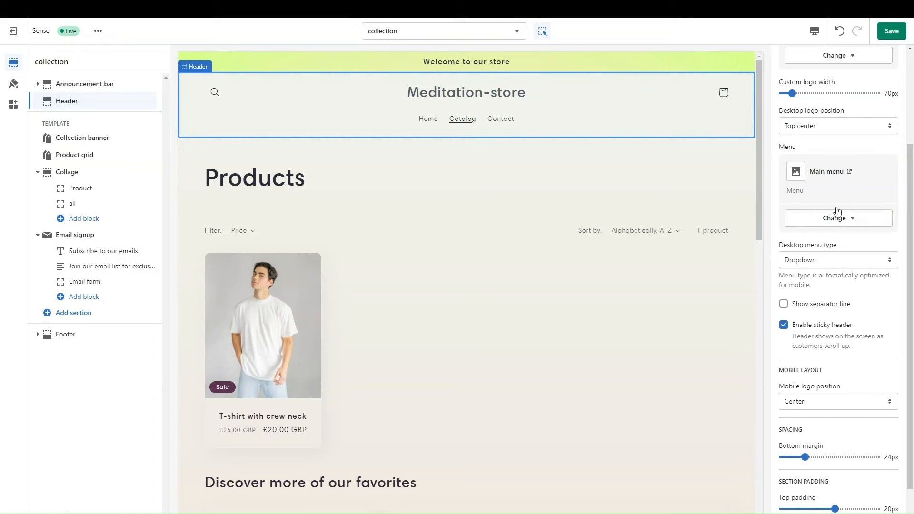
left_click(839, 174)
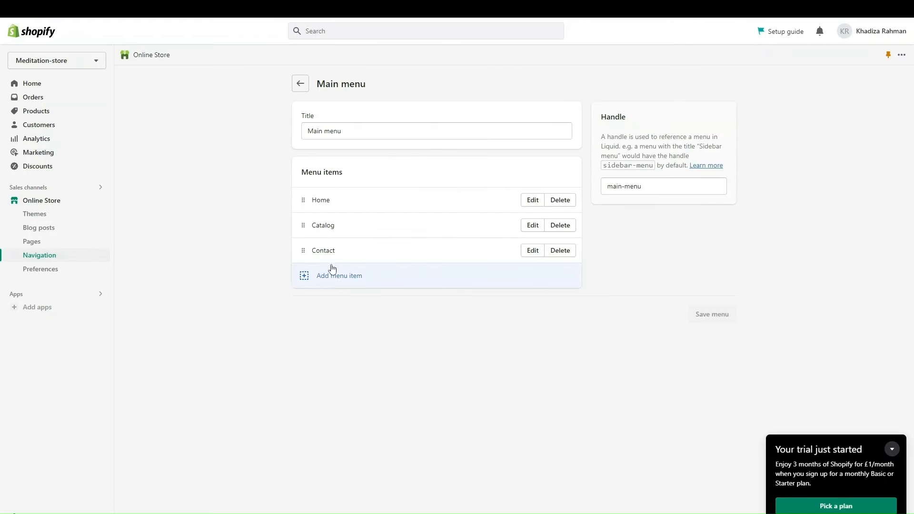
Step: Start a new Main menu item named "About Us" and list the store's pages as link targets
left_click(308, 280)
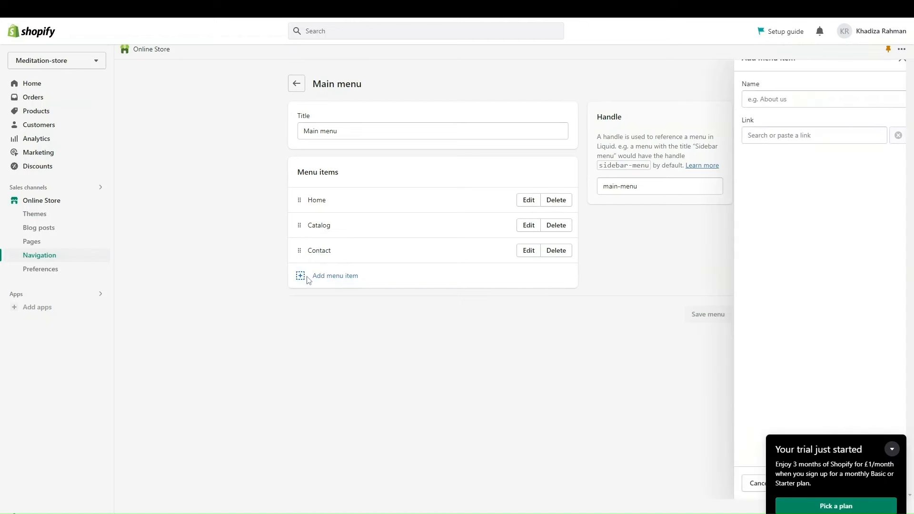
type("About")
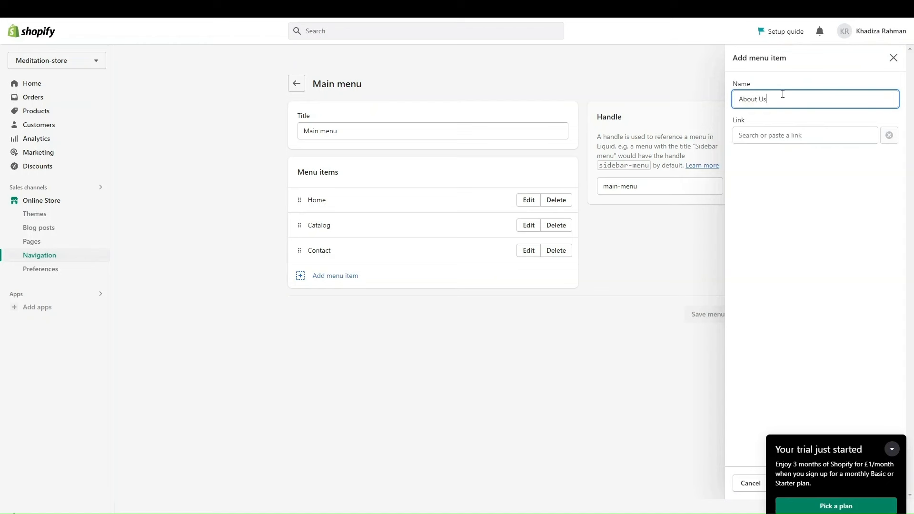
type(" Us")
left_click(816, 135)
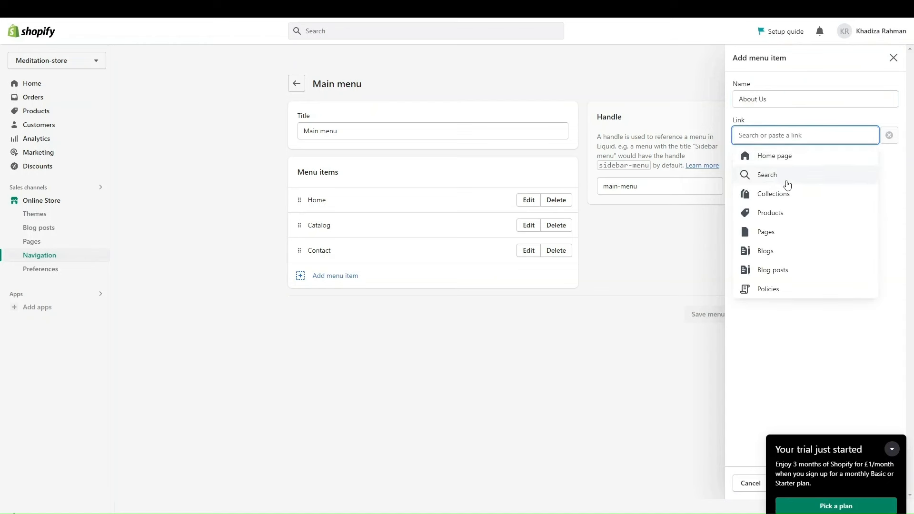
left_click(769, 235)
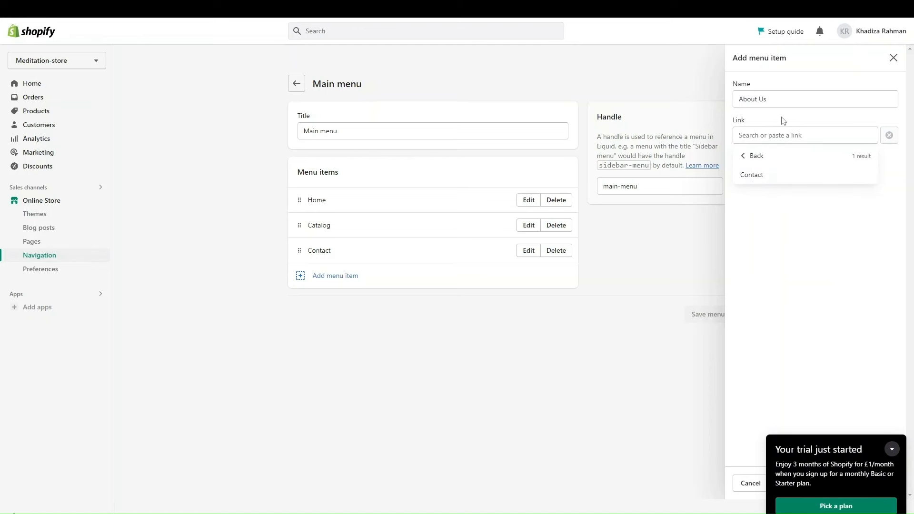
Step: Rename the new menu item "Apparell" and link it to the Apparell collection
triple_click(767, 99)
key("BackSpace")
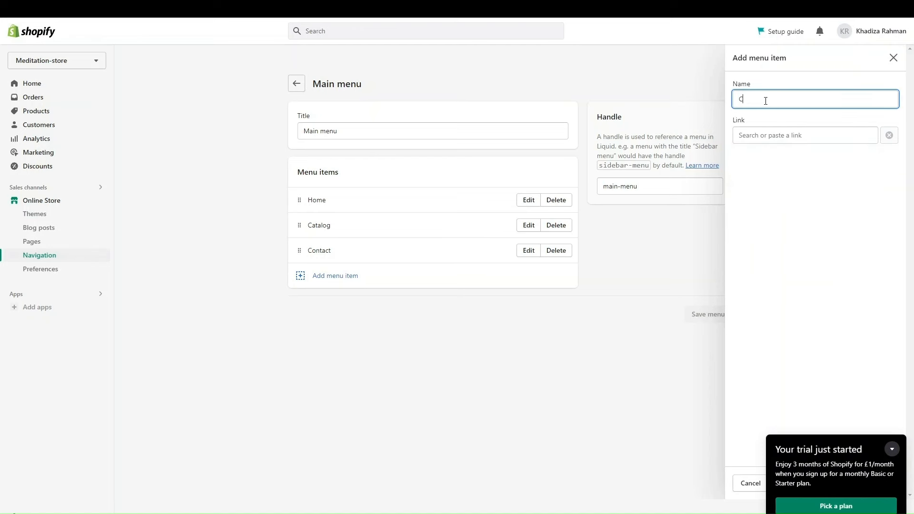
type("Apparell")
left_click(779, 136)
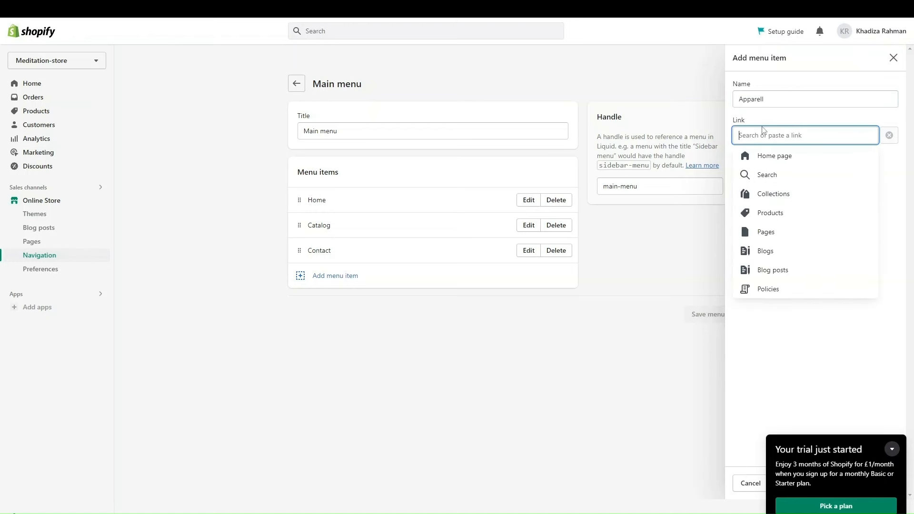
left_click(772, 196)
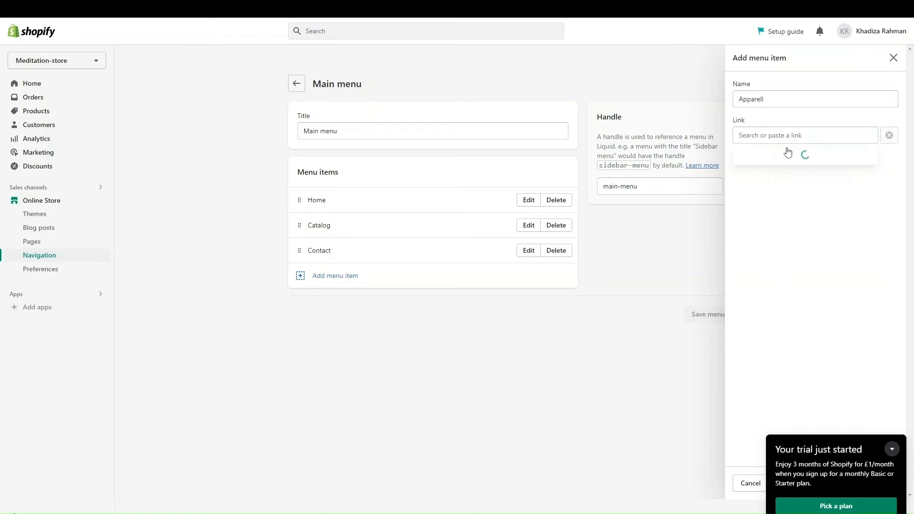
left_click(775, 194)
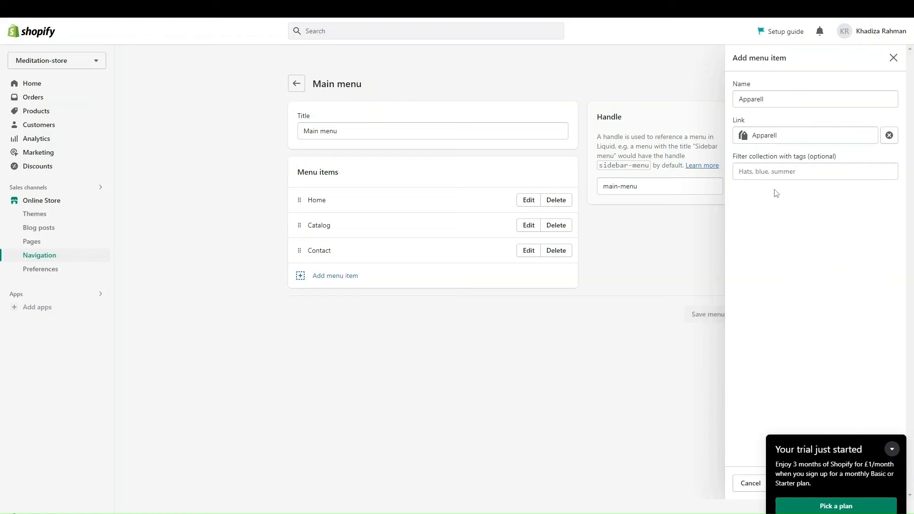
Step: Add the Apparell item to the Main menu and save the menu
left_click(891, 449)
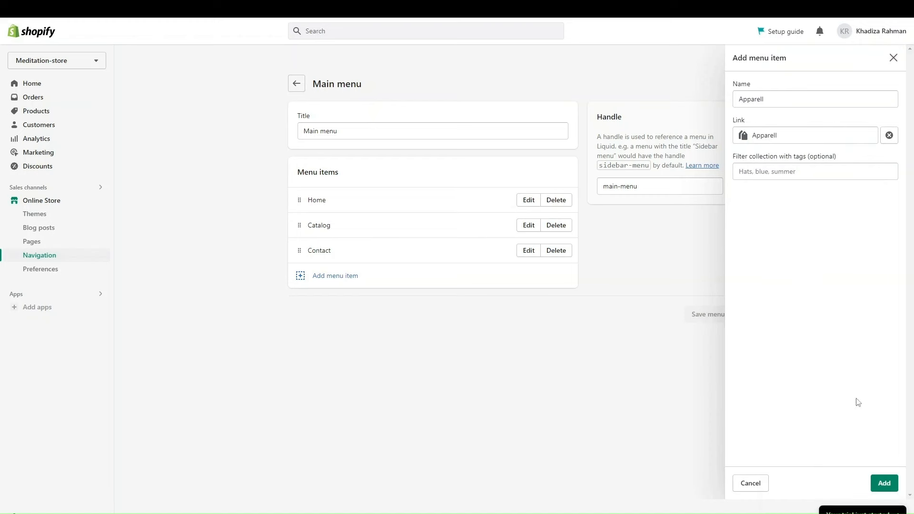
left_click(884, 483)
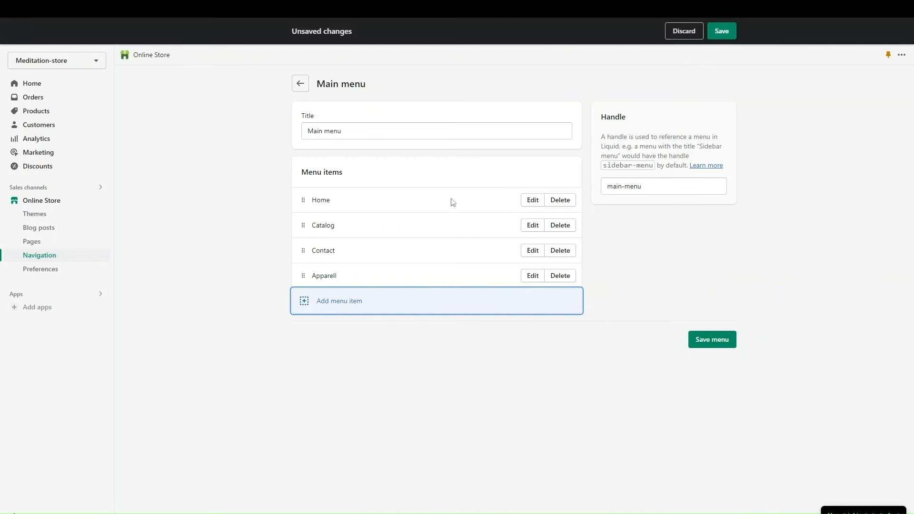
left_click(719, 36)
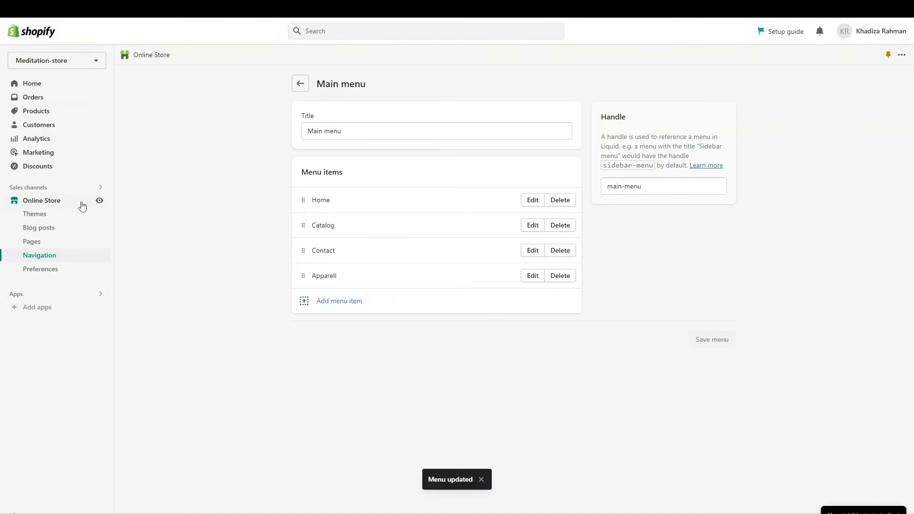
Step: View the live online store and look over its home page and header navigation
left_click(99, 201)
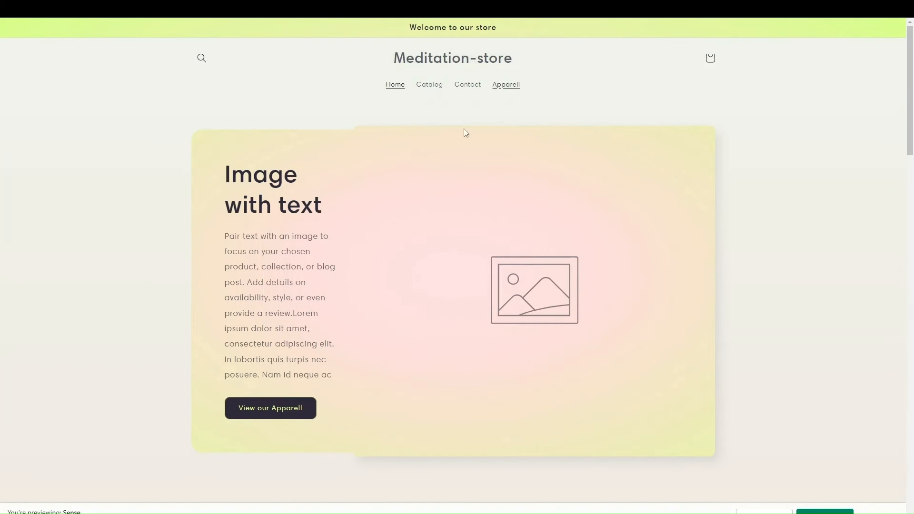
scroll(272, 306, "down", 10)
scroll(272, 306, "down", 4)
scroll(272, 306, "up", 10)
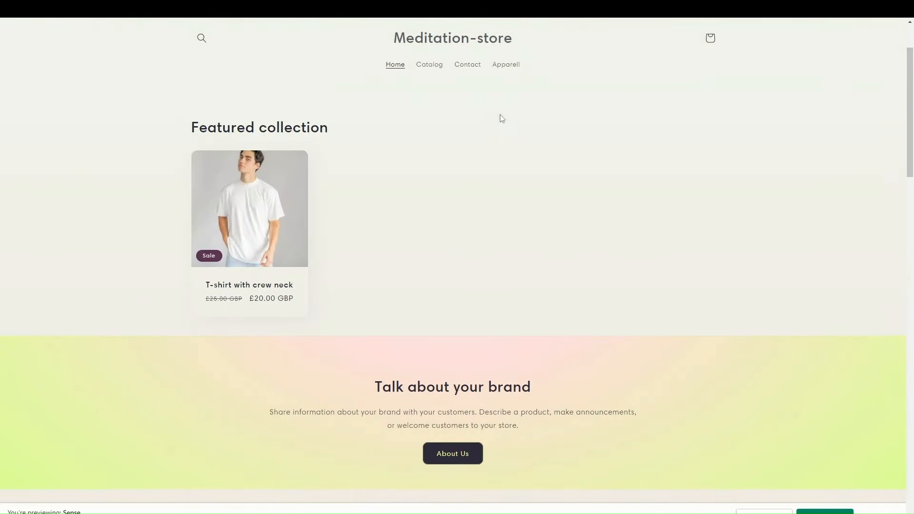
scroll(502, 118, "up", 5)
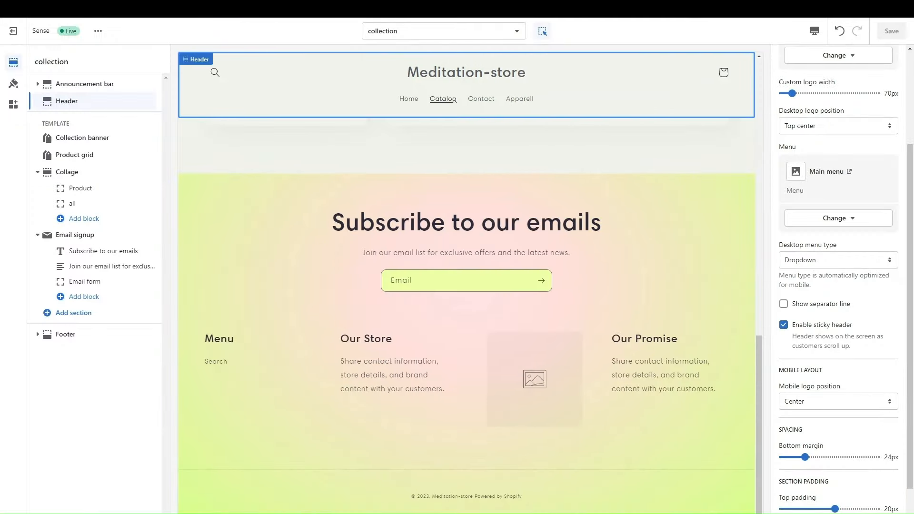
Step: Switch the theme editor to the Home page template and review its sections
left_click(432, 37)
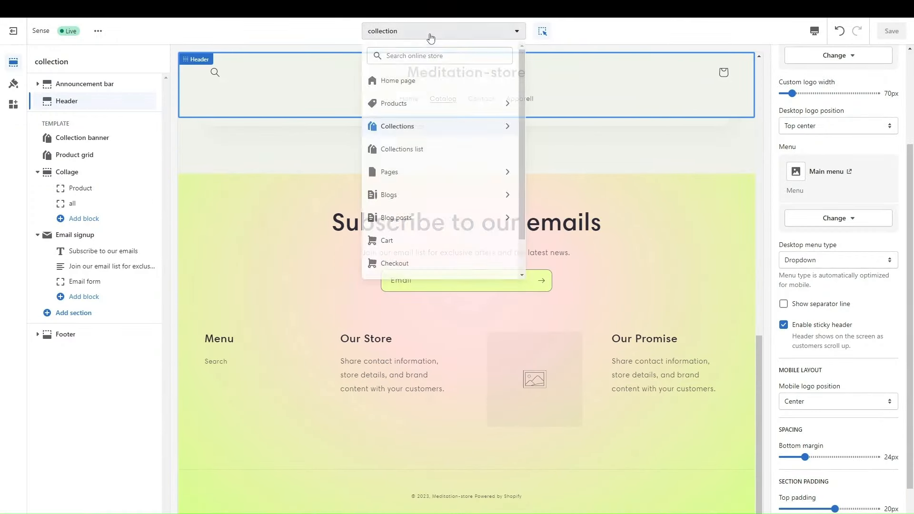
left_click(405, 83)
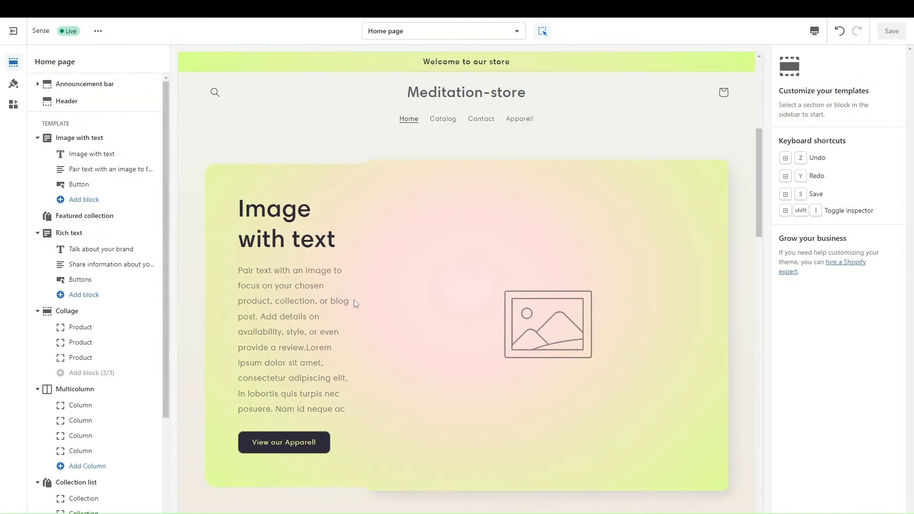
scroll(353, 299, "down", 10)
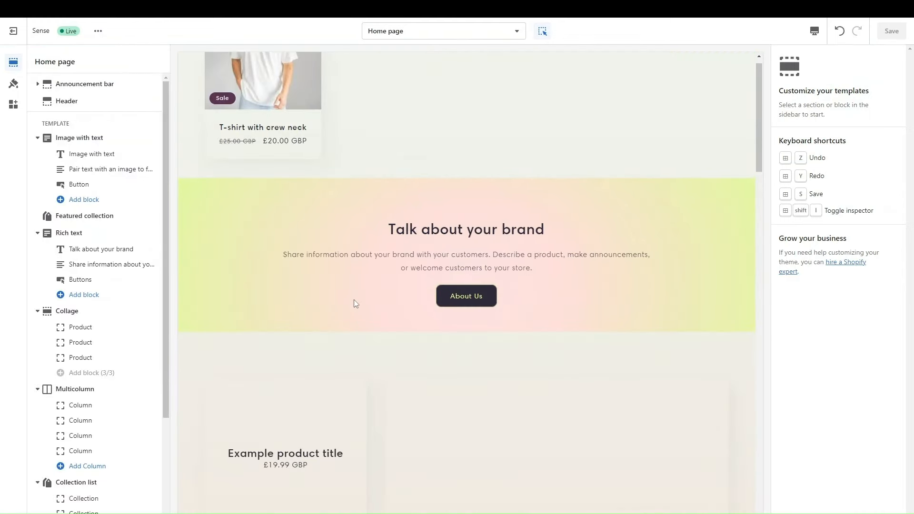
scroll(352, 304, "down", 6)
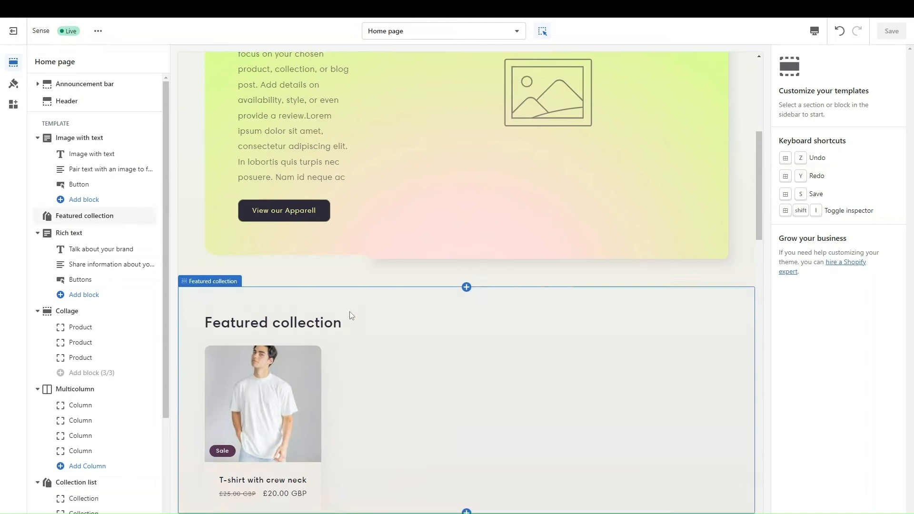
scroll(351, 315, "down", 4)
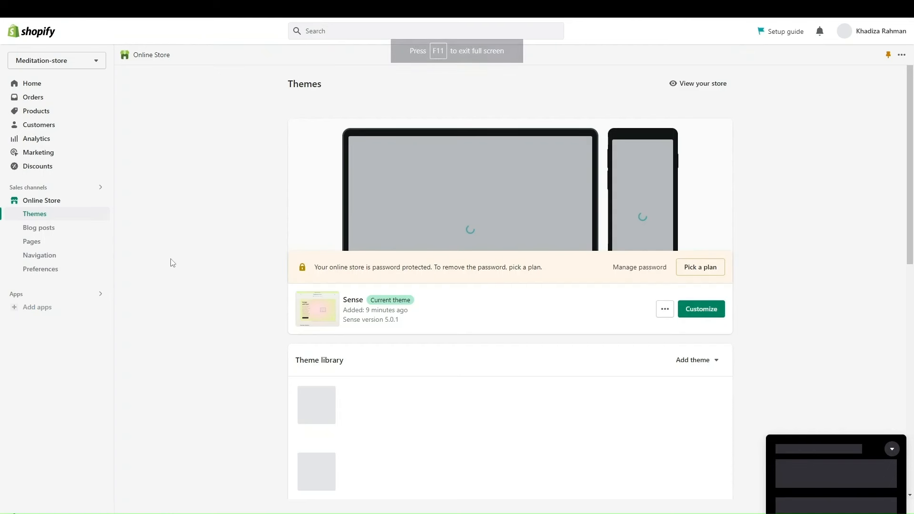
Step: Start a new store page titled "About Us" and fill its content with the Lorem ipsum placeholder text
left_click(32, 241)
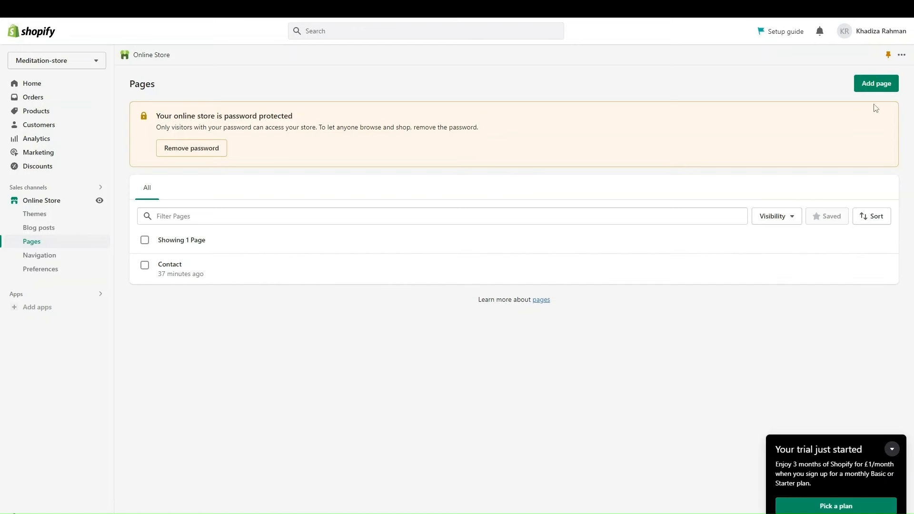
left_click(877, 86)
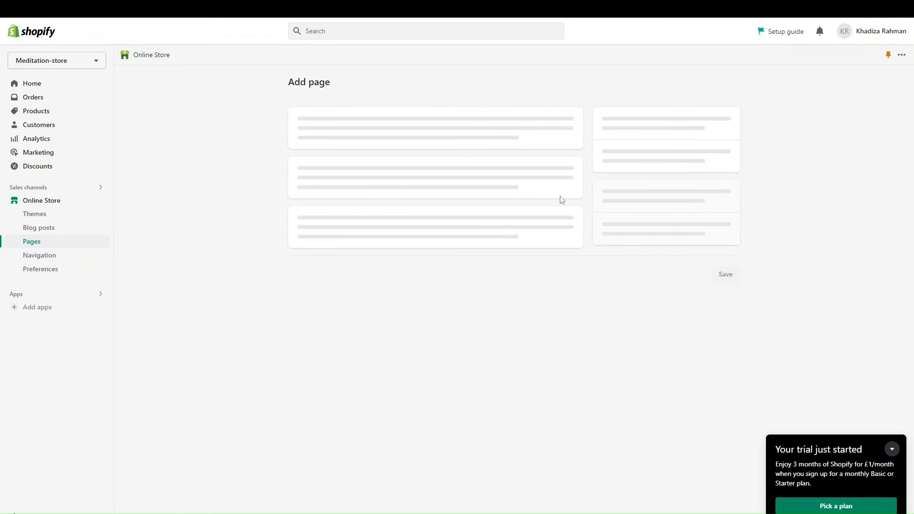
left_click(393, 131)
type("About Us")
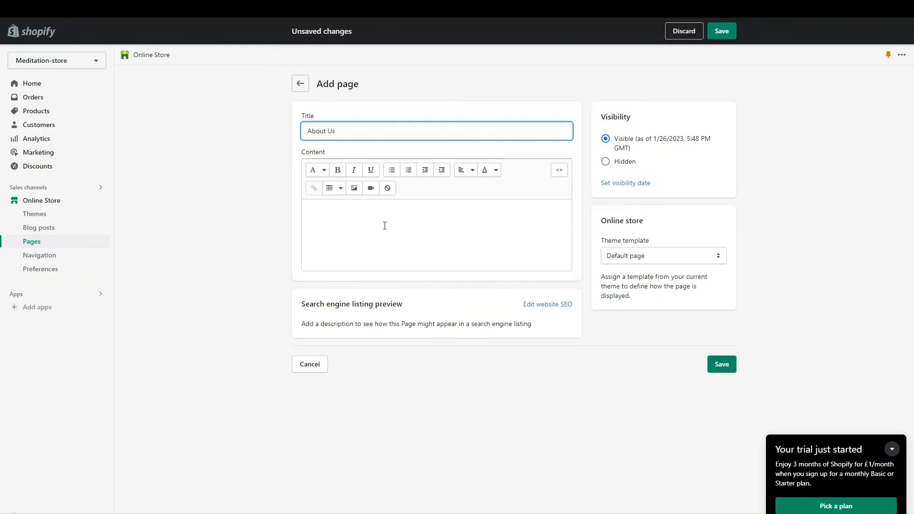
left_click(384, 225)
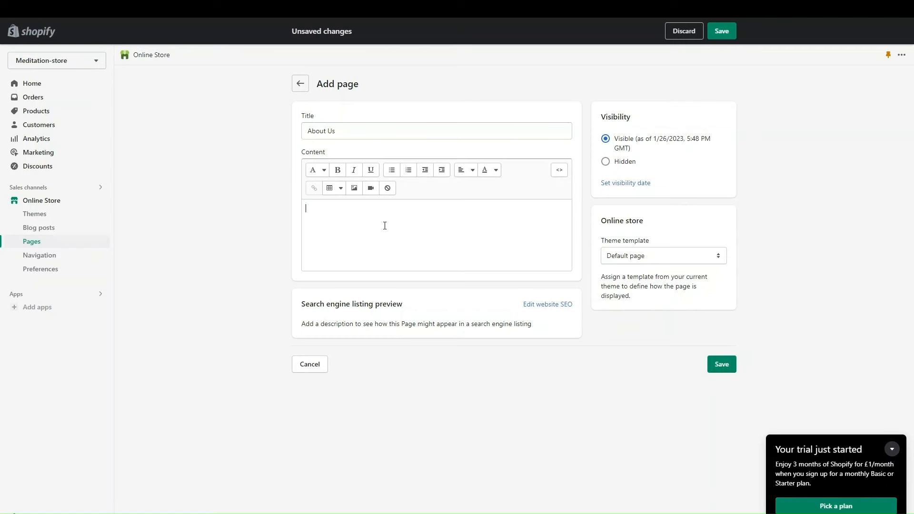
type("Lorem ipsum dolor sit amet, consectetur adipiscing elit. In lobortis quis turpis nec posuere. Nam id neque ac ex dignissim sollicitudin. Integer porta orci quis nunc bibendum, eu ultricies diam auctor. Cras id nisl ipsum. Sed mauris quam, tincidunt eget lorem at, tincidunt consequat tellus. Cras sed nunc elit. Sed posuere lectus eget arcu dignissim pulvinar. Quisque vestibulum quam vitae eleifend efficitur. Cras sed nulla in libero ultrices dapibus. Proin ex tellus, hendrerit id scelerisque non, eleifend id sapien. Ut bibendum, neque quis tempor consequat, arcu nisl efficitur erat, ut suscipit dolor mauris non lacus. Maecenas accumsan eget felis non finibus. Mauris nulla ligula, faucibus et dolor eget, pellentesque tincidunt justo.")
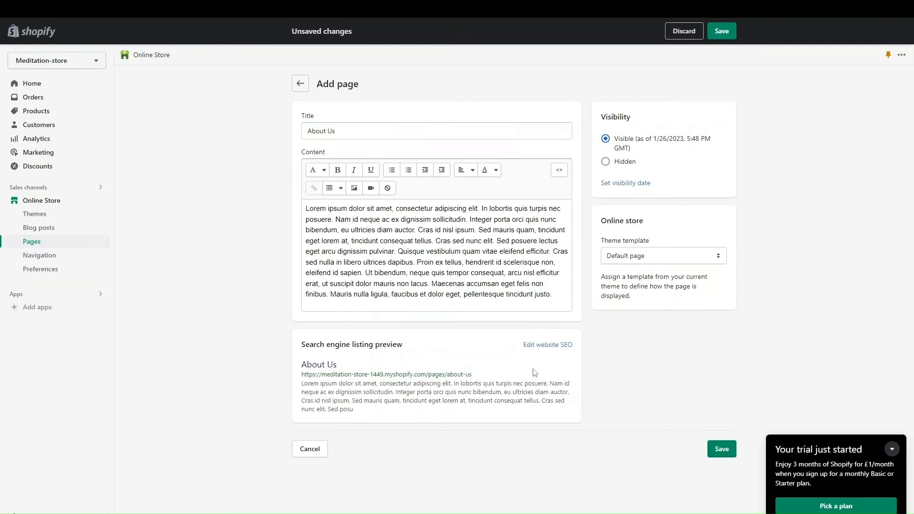
Step: Edit the page's search engine listing, removing the trailing words "Sed posu" from its description
left_click(548, 346)
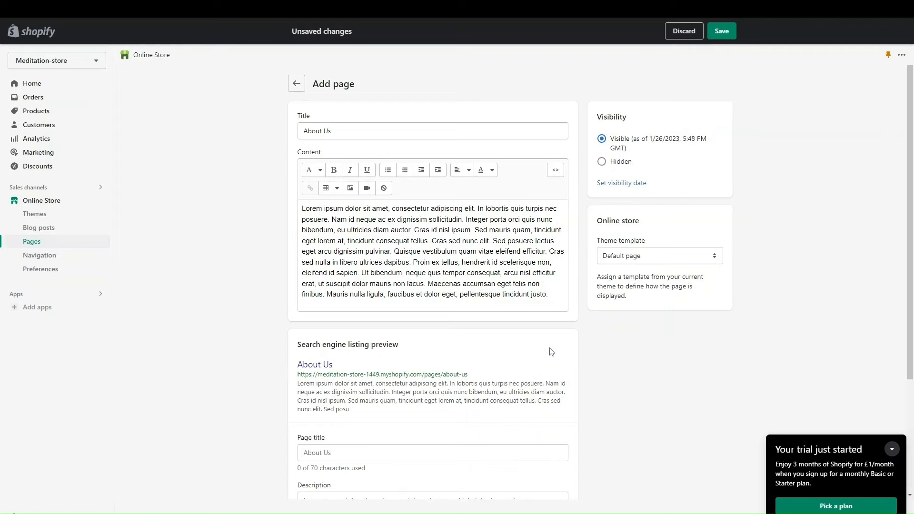
scroll(435, 462, "down", 3)
left_click(404, 356)
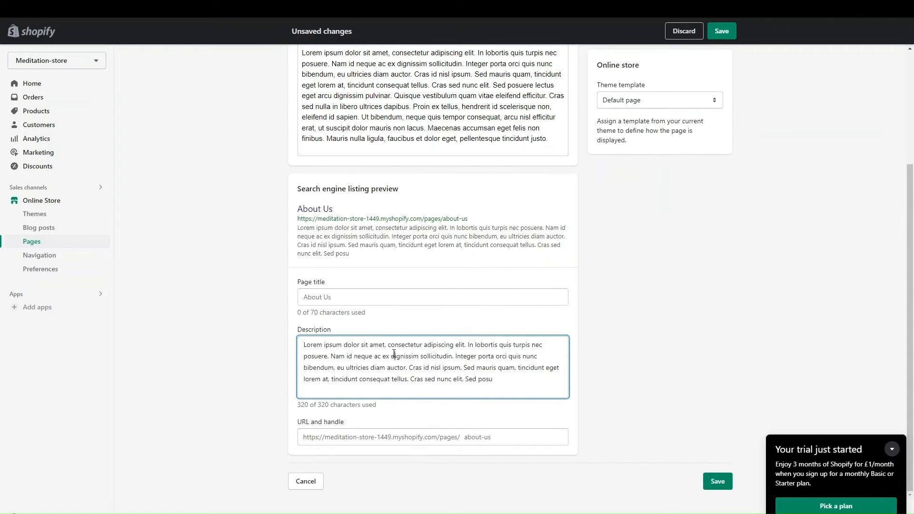
left_click(365, 298)
scroll(365, 298, "up", 2)
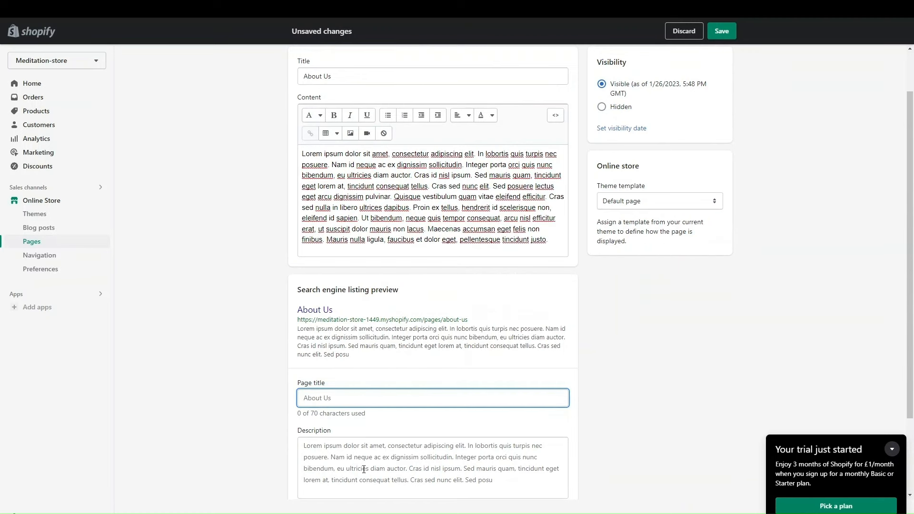
left_click(363, 469)
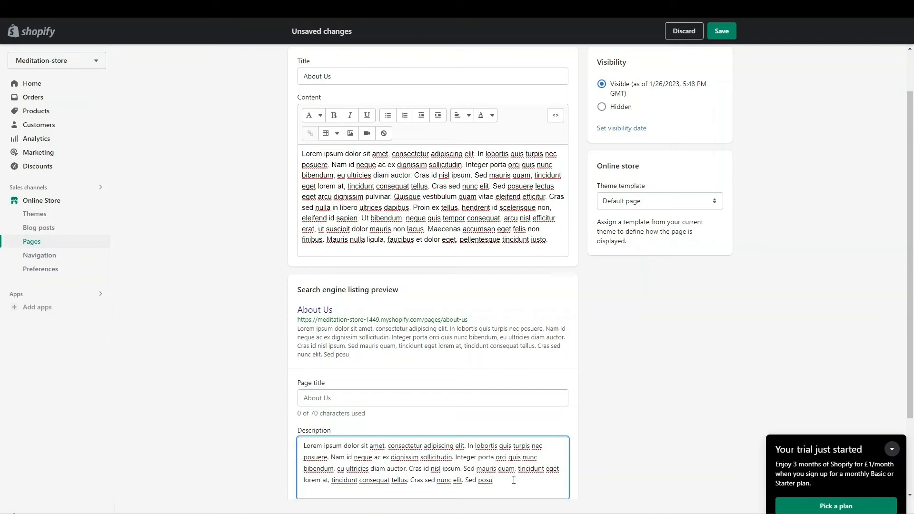
key("BackSpace")
key("BackSpace")
key("BackSpace")
key("BackSpace")
key("BackSpace")
key("BackSpace")
left_click(678, 371)
scroll(687, 369, "up", 2)
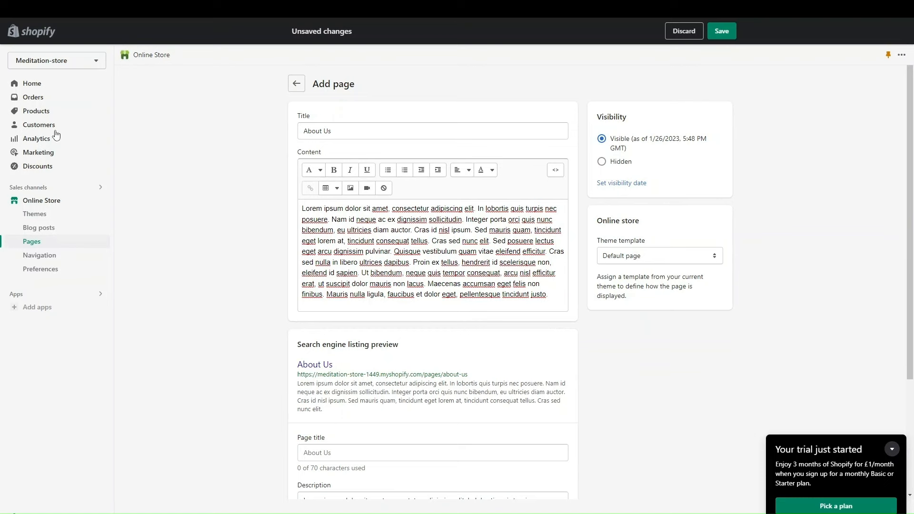
Step: Check the theme template options, keep Default page, and save the About Us page
left_click(658, 260)
left_click(657, 259)
left_click(656, 259)
left_click(640, 328)
left_click(722, 31)
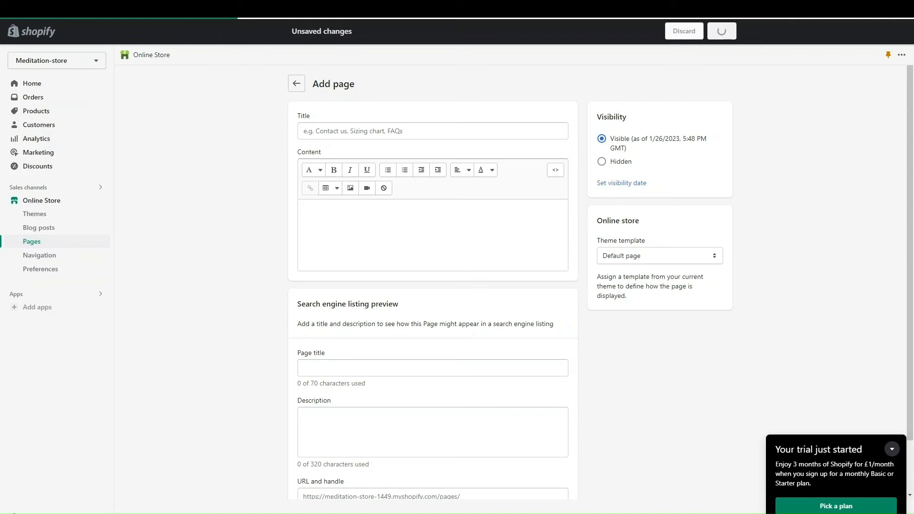
Step: Open the Main menu for editing from the store's navigation settings
left_click(40, 256)
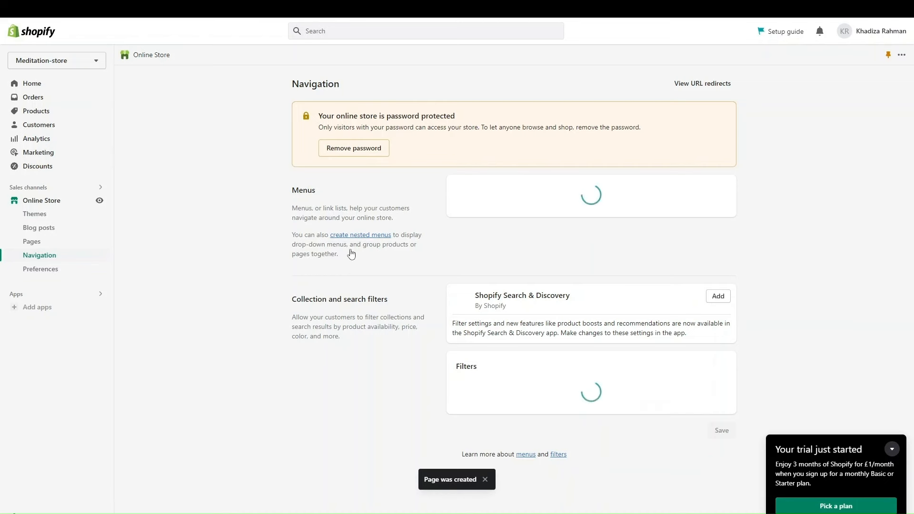
right_click(489, 242)
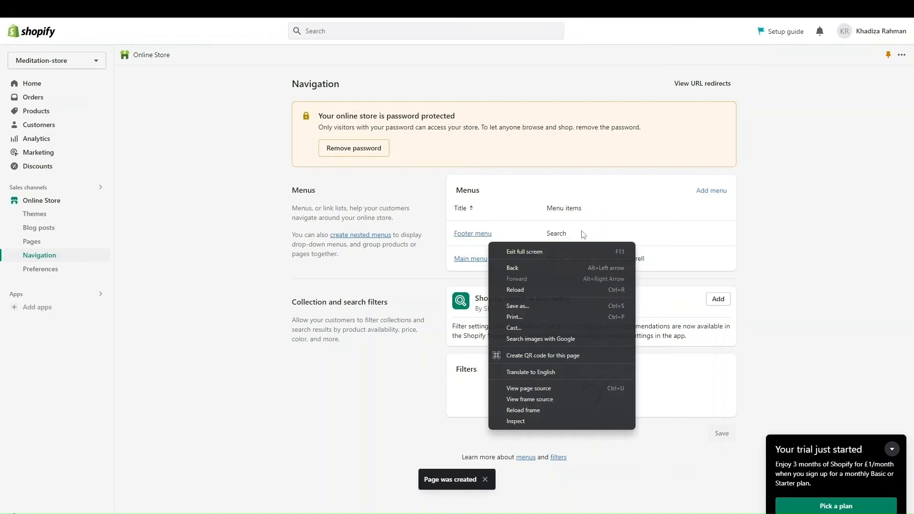
left_click(830, 240)
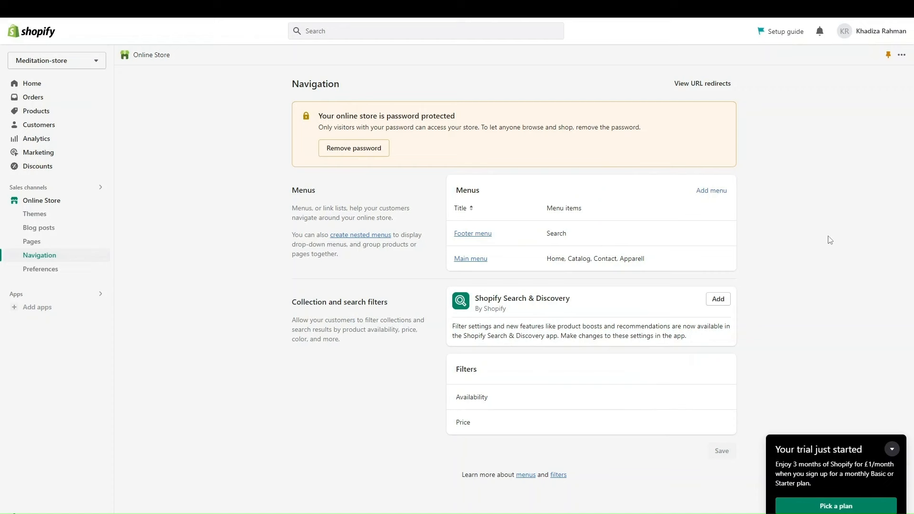
left_click(483, 259)
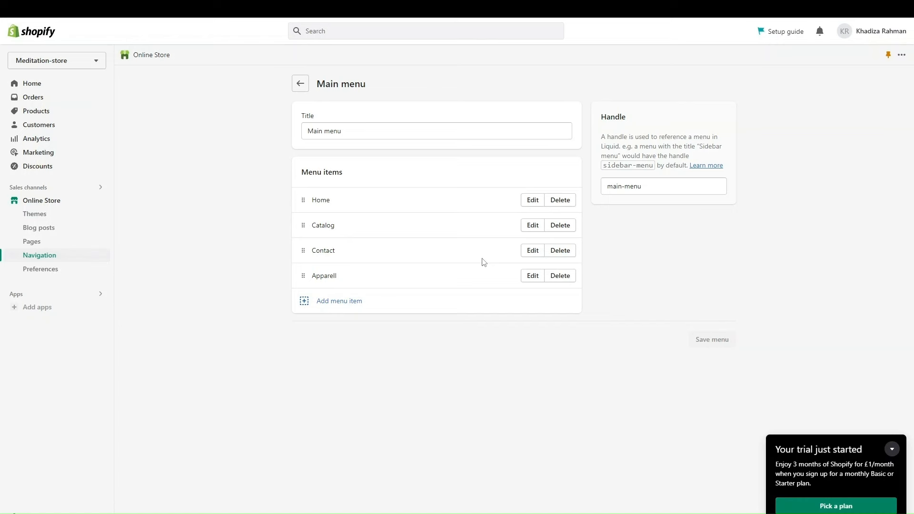
Step: Add a Main menu item named "About Us" that links to the About Us page
left_click(350, 306)
left_click(770, 97)
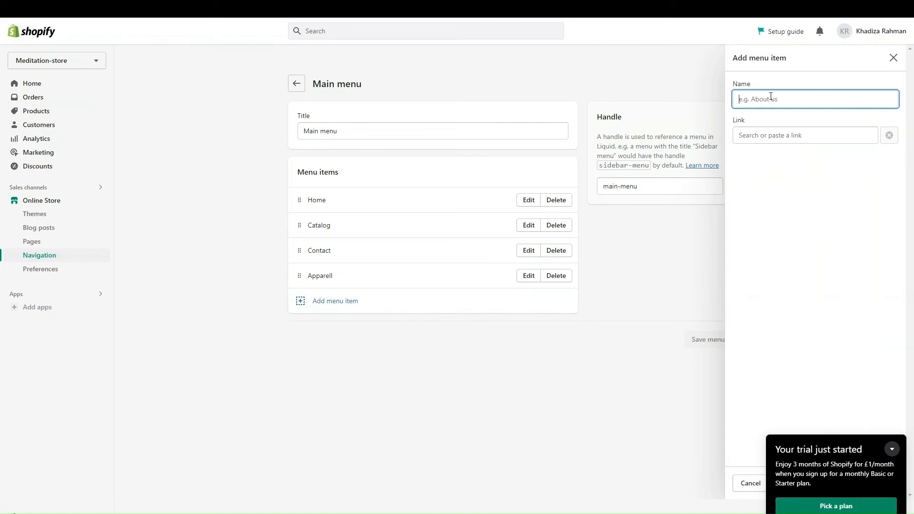
type("About Us")
left_click(750, 135)
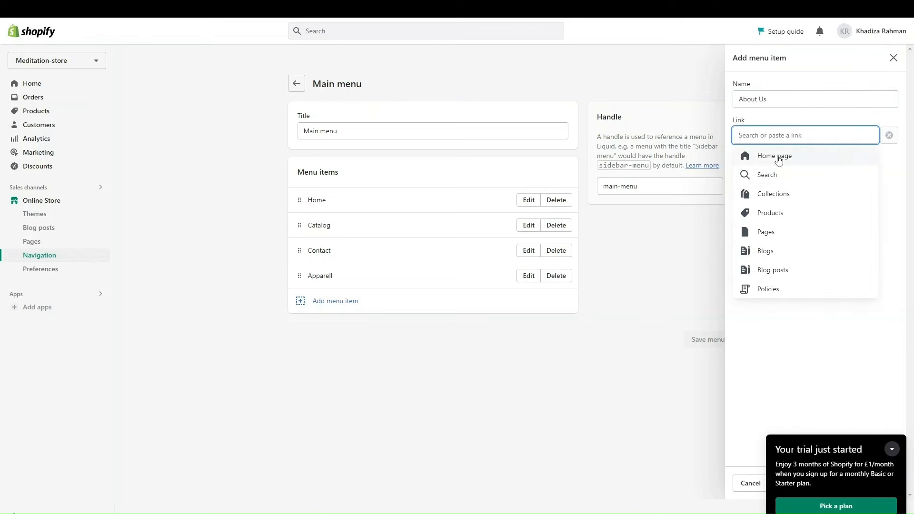
left_click(767, 232)
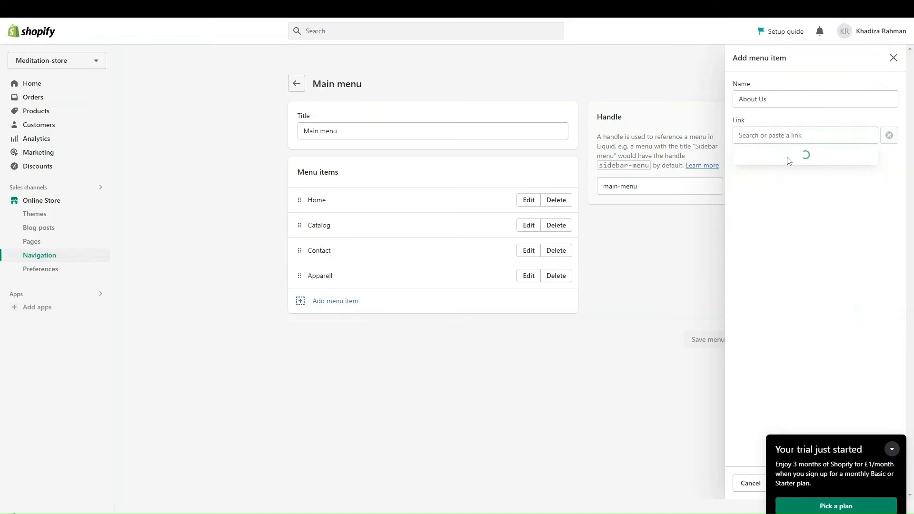
left_click(745, 181)
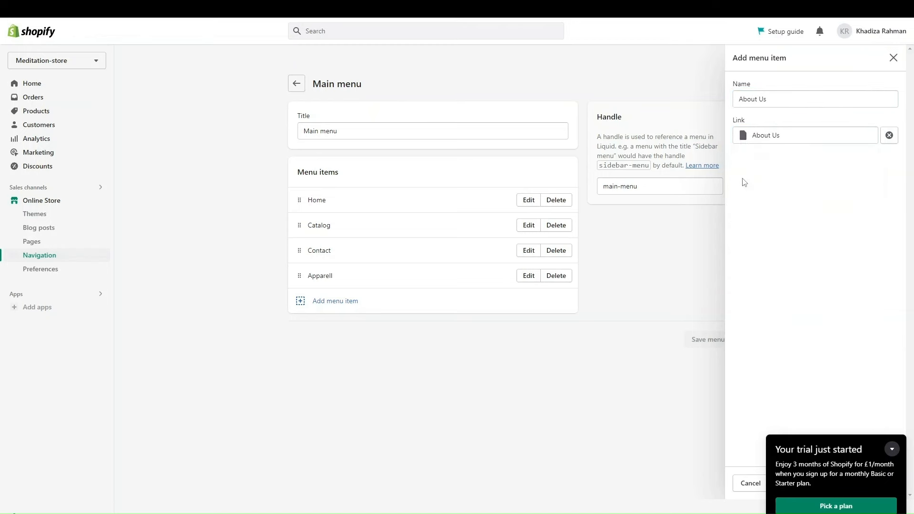
left_click(892, 449)
left_click(884, 483)
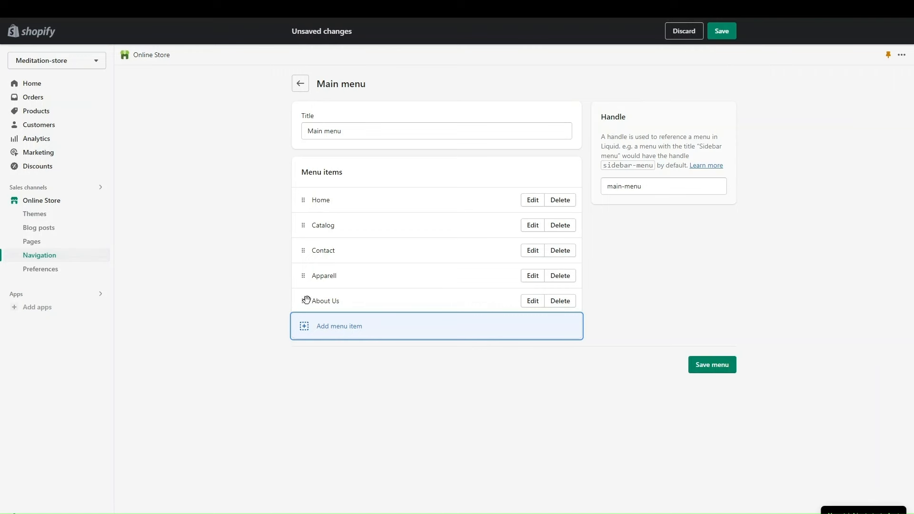
Step: Move About Us directly below Home, nest Apparell under Catalog, and save the Main menu
left_click_drag(306, 301, 280, 232)
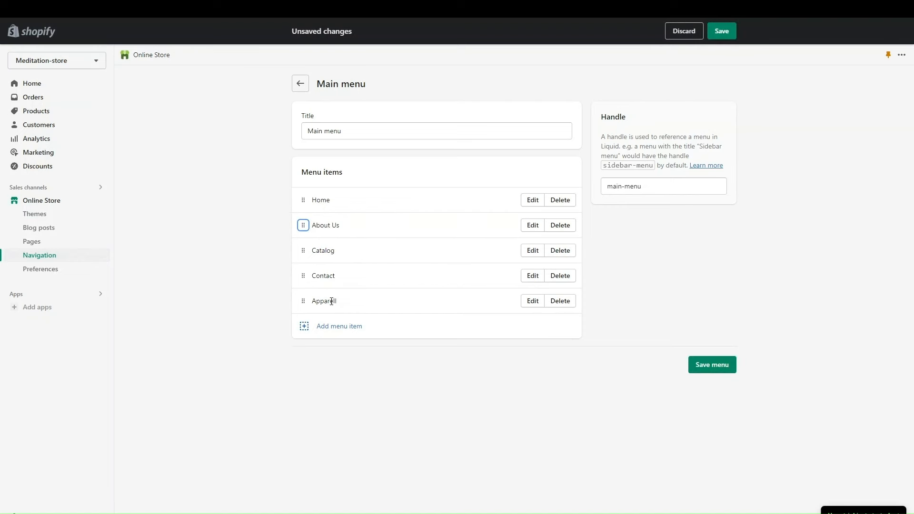
left_click_drag(301, 300, 334, 278)
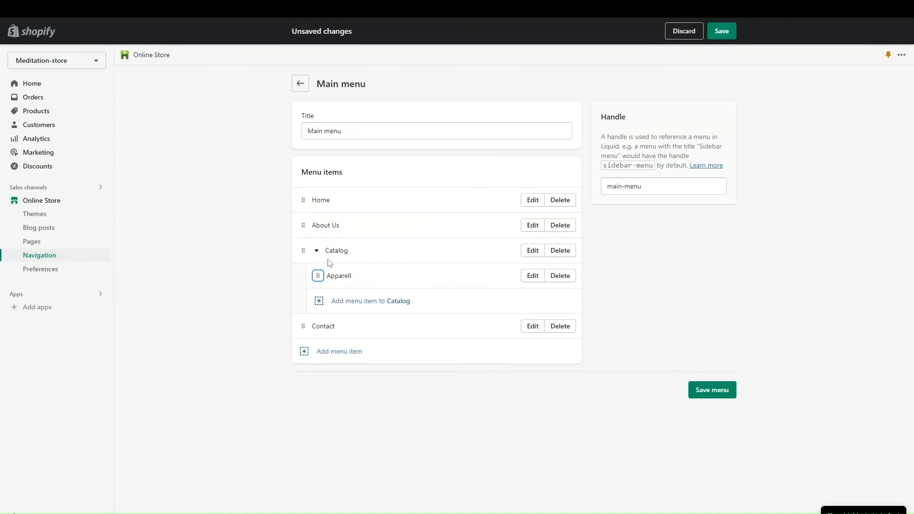
mouse_move(302, 327)
left_mouse_down()
mouse_move(293, 279)
mouse_move(299, 324)
left_mouse_up()
left_click(698, 391)
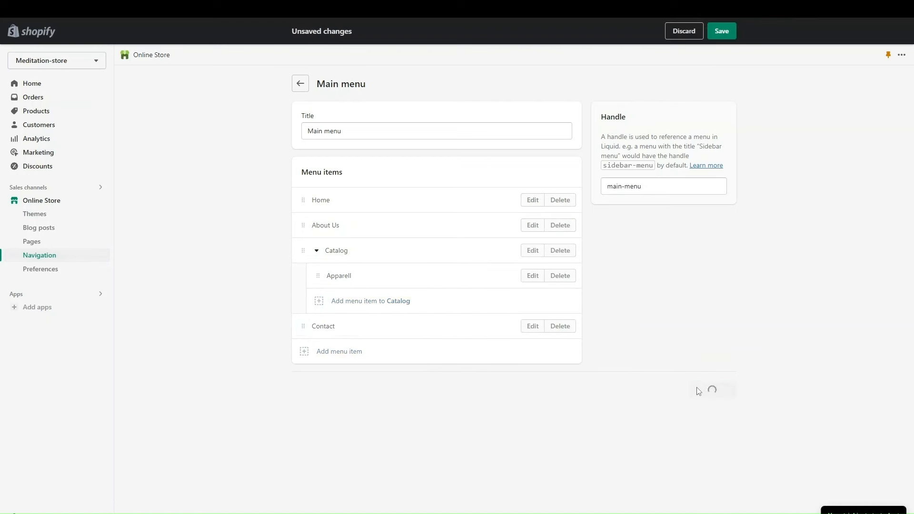
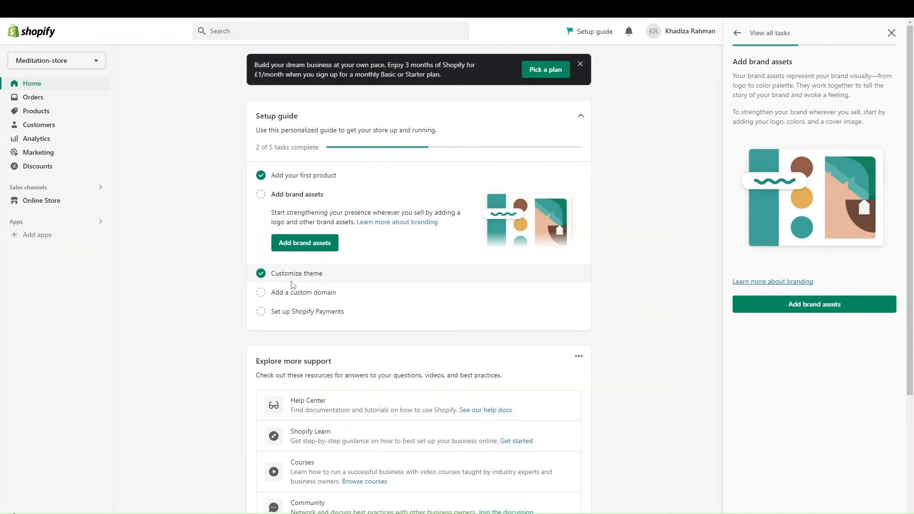
Step: Open the brand asset settings and start adding an image for the default logo
left_click(302, 245)
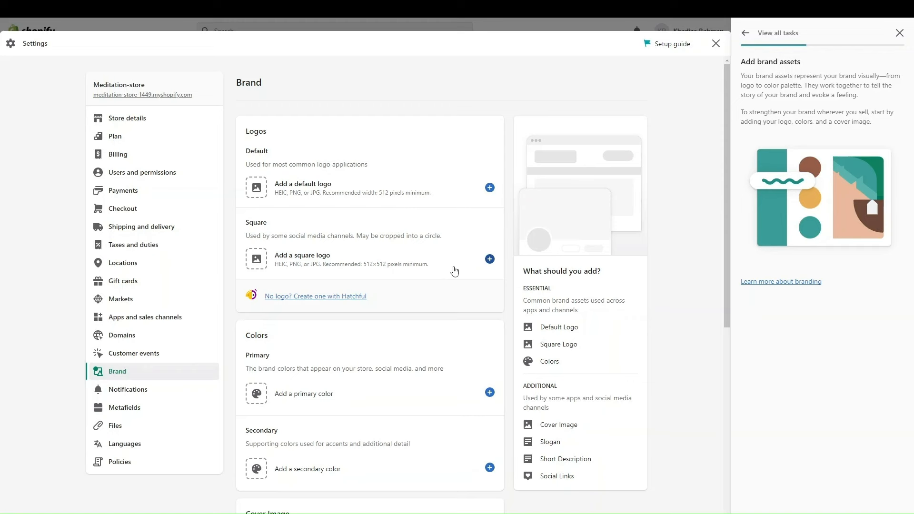
left_click(256, 189)
left_click(358, 349)
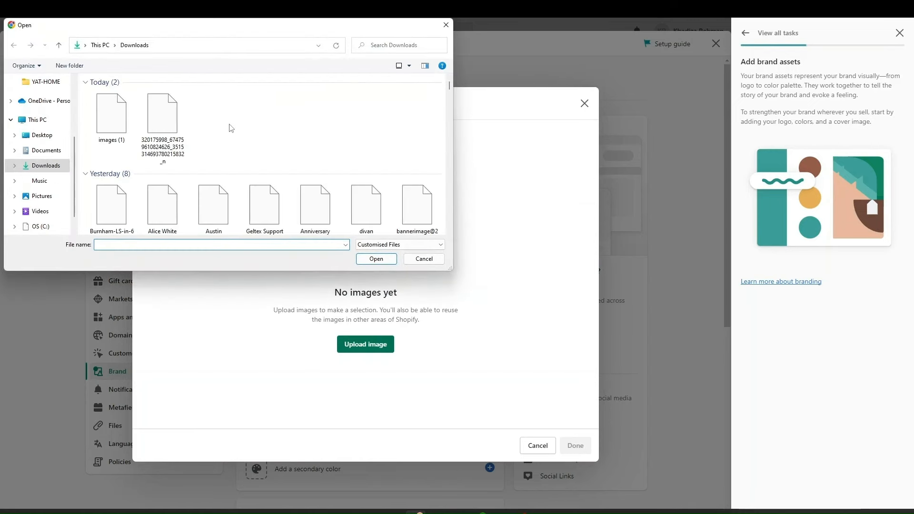
left_click(105, 117)
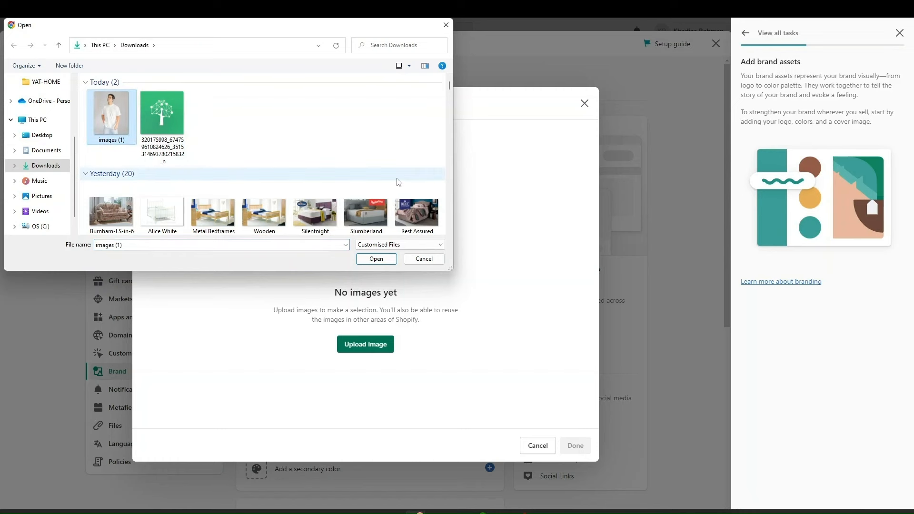
left_click(377, 259)
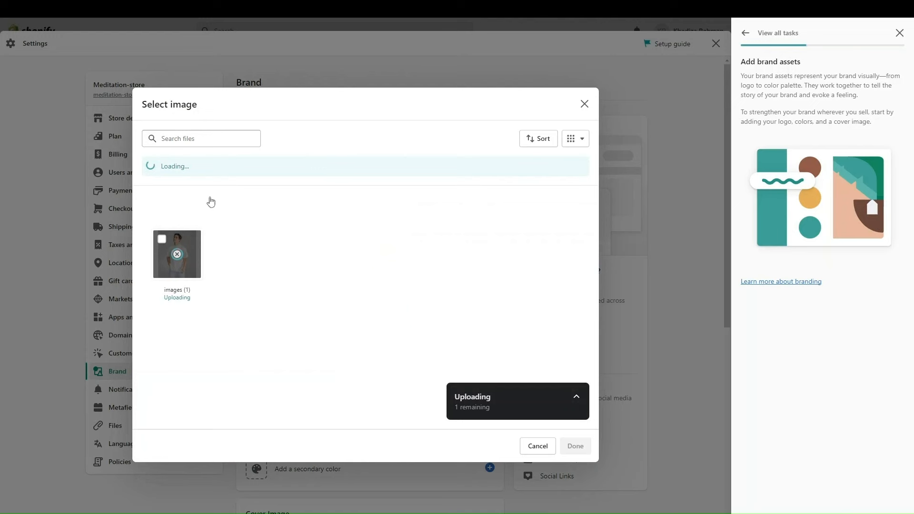
left_click(177, 258)
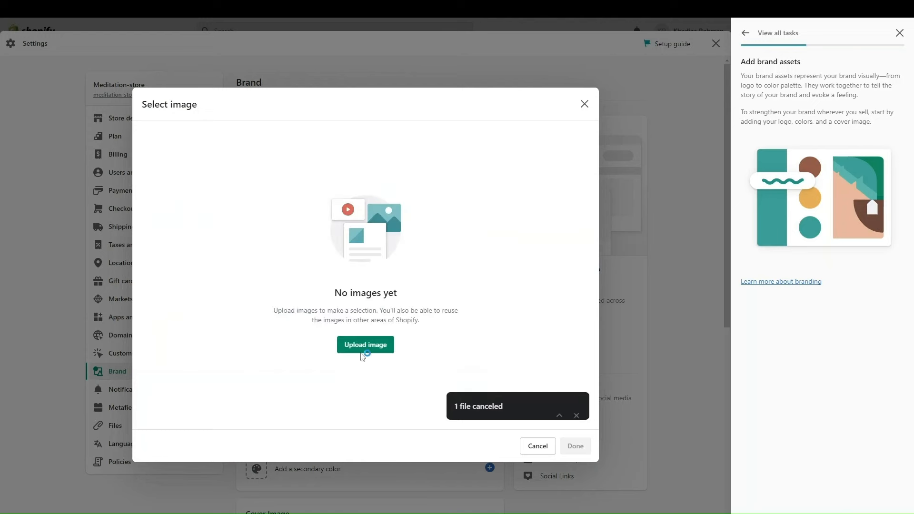
Step: Upload the green tree logo image from the Downloads folder and apply it as the default logo
left_click(362, 346)
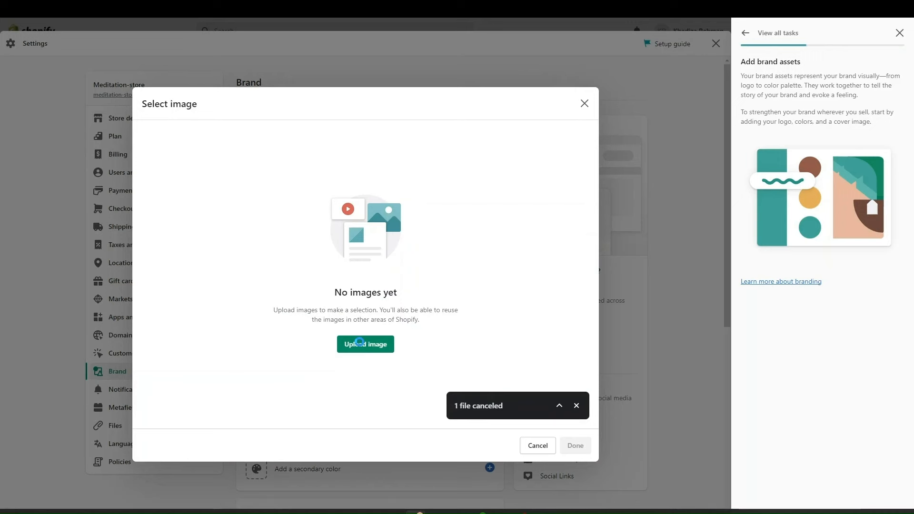
left_click(171, 124)
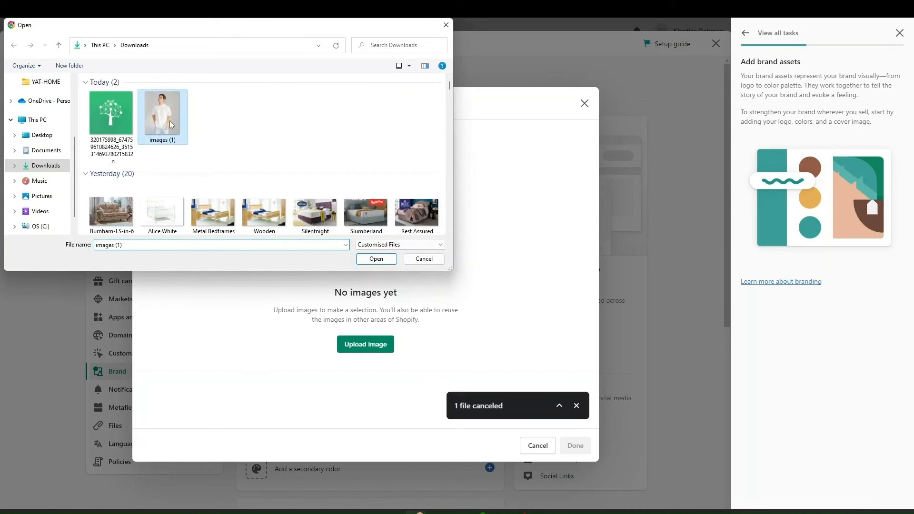
key("Left")
left_click(391, 261)
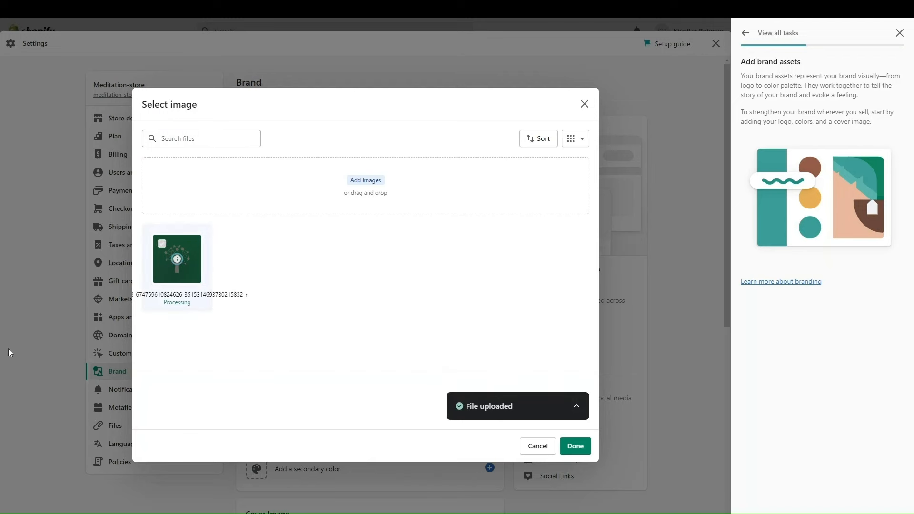
left_click(576, 446)
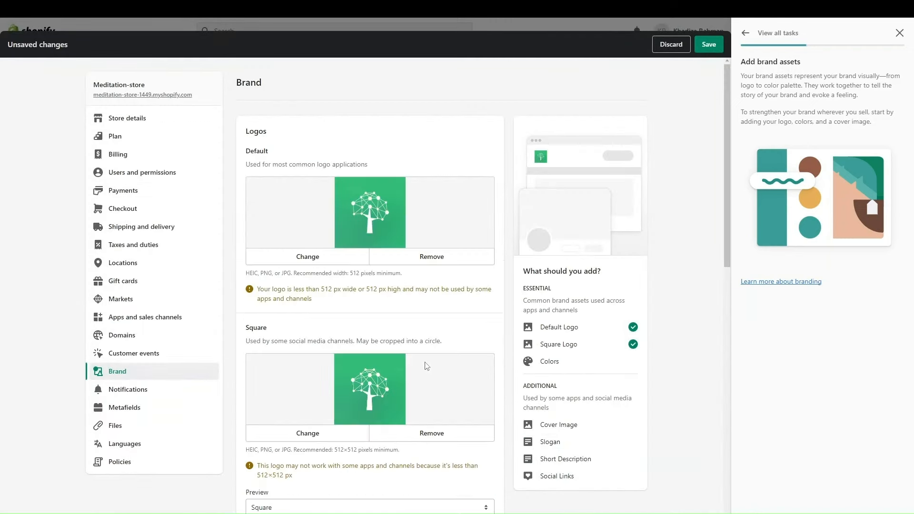
Step: Add a bright green primary brand color, #22ca15
scroll(409, 461, "down", 3)
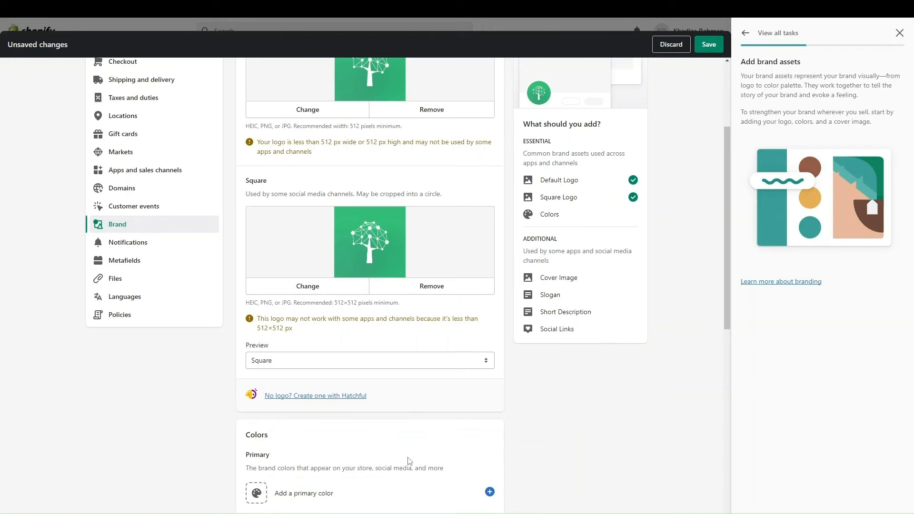
scroll(410, 461, "down", 5)
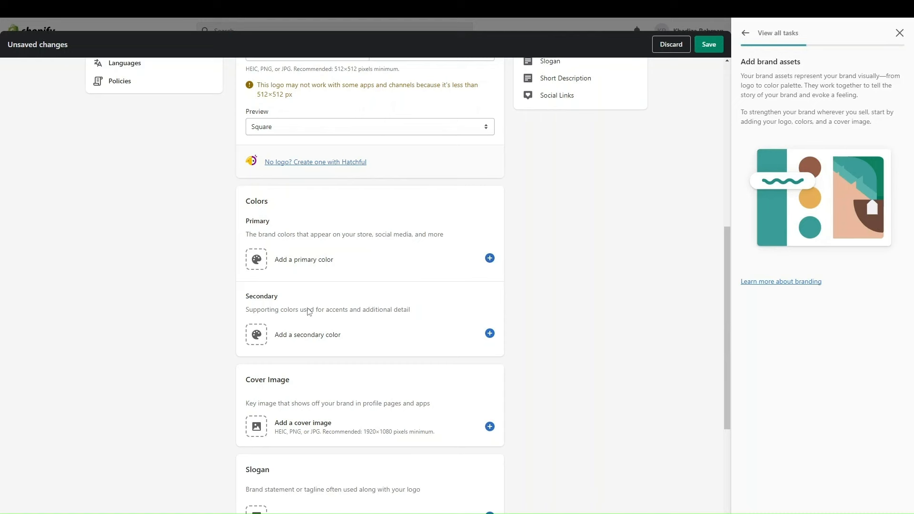
left_click(262, 260)
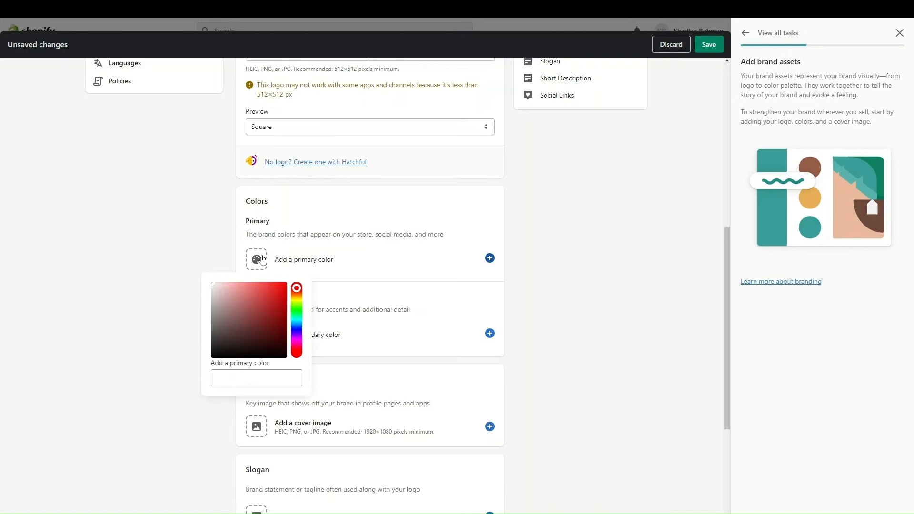
left_click(297, 307)
left_click(297, 310)
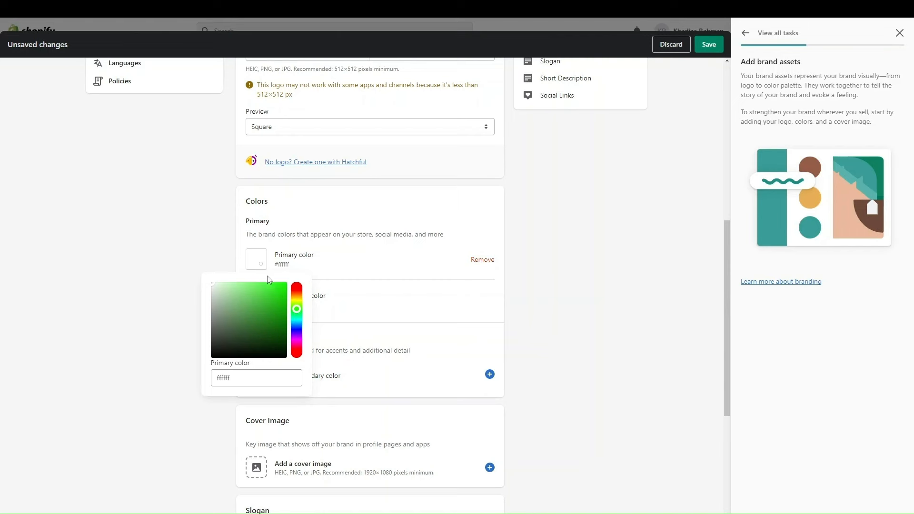
mouse_move(271, 283)
left_mouse_down()
mouse_move(284, 284)
mouse_move(280, 299)
left_mouse_up()
left_click(612, 260)
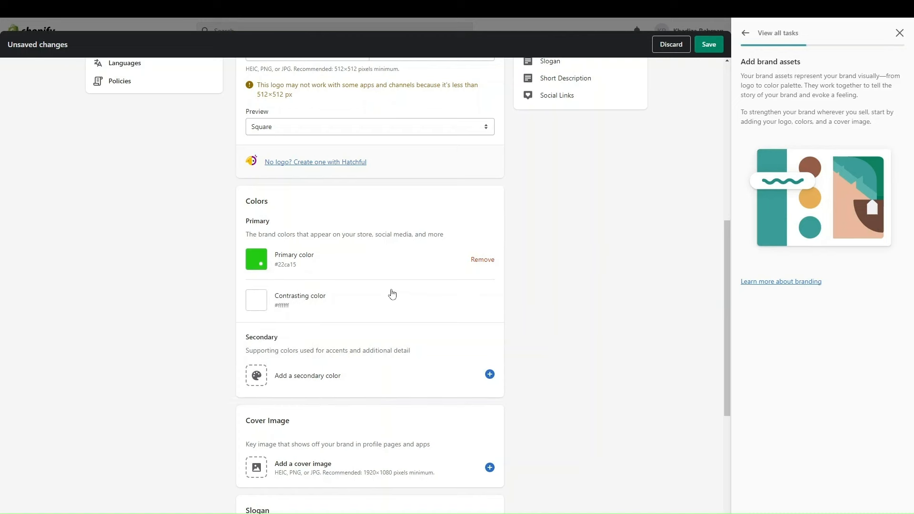
Step: Set the primary color's contrasting color to black, #000000, and save the brand settings
scroll(245, 308, "up", 1)
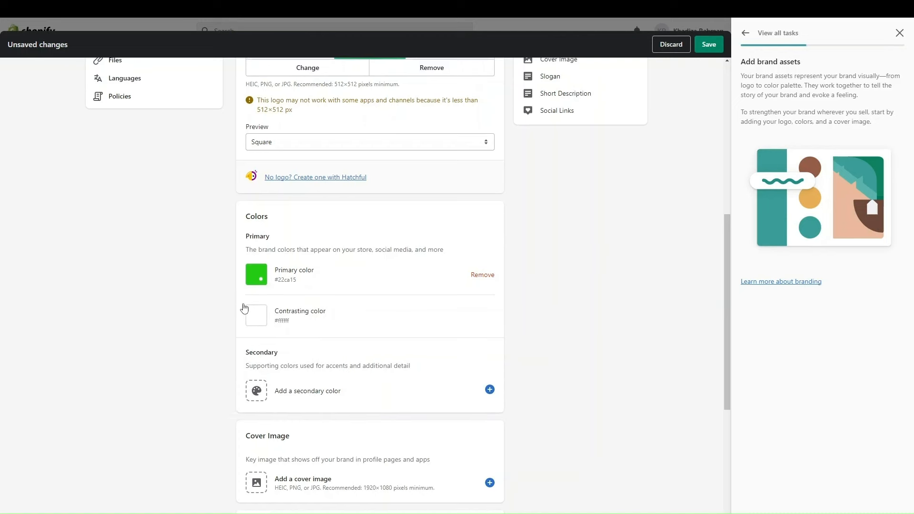
left_click(260, 318)
left_click_drag(269, 358, 199, 462)
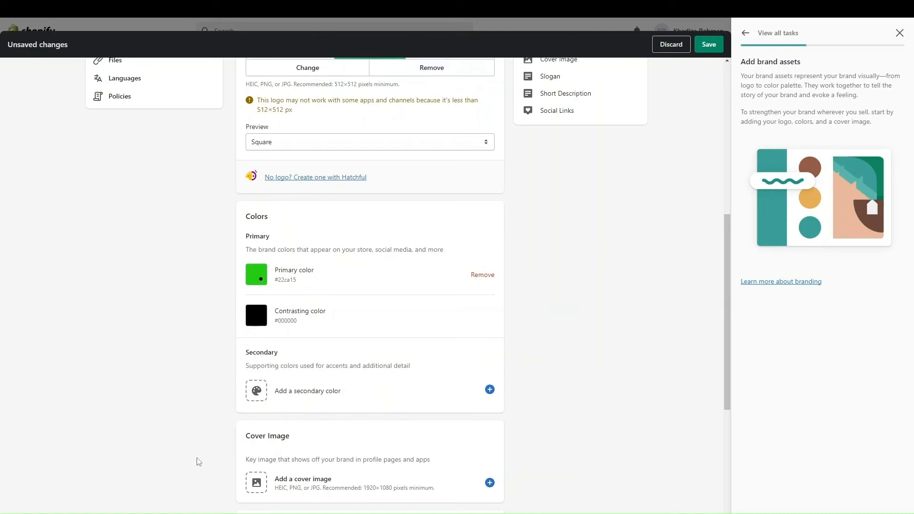
scroll(363, 319, "up", 7)
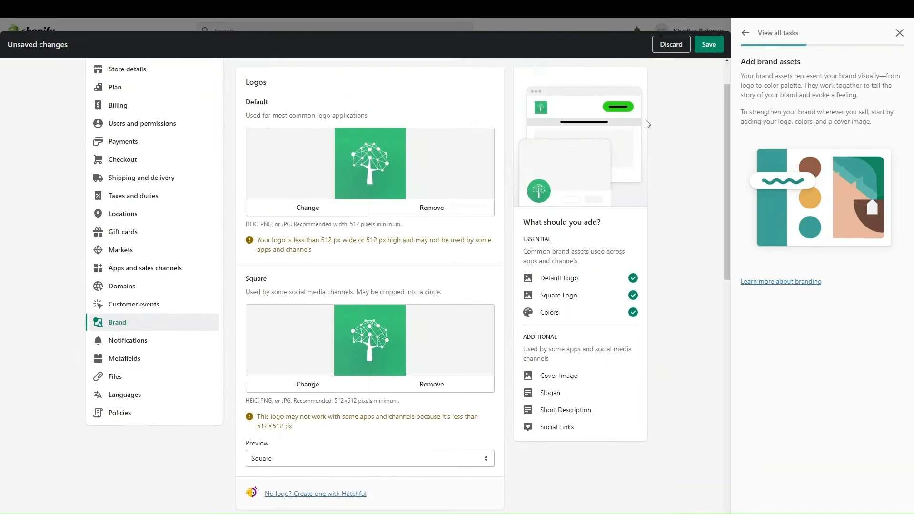
left_click(709, 45)
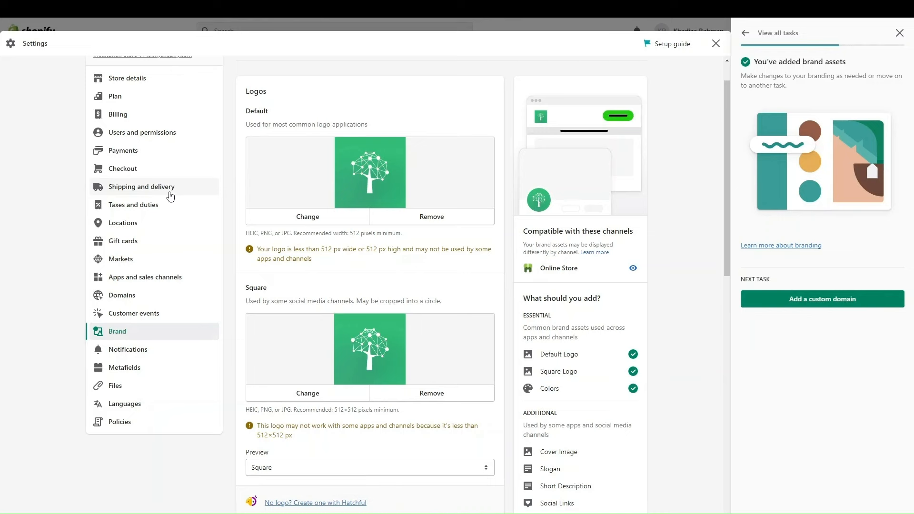
Step: Open the general shipping profile for management from the Shipping and delivery settings
scroll(178, 202, "up", 2)
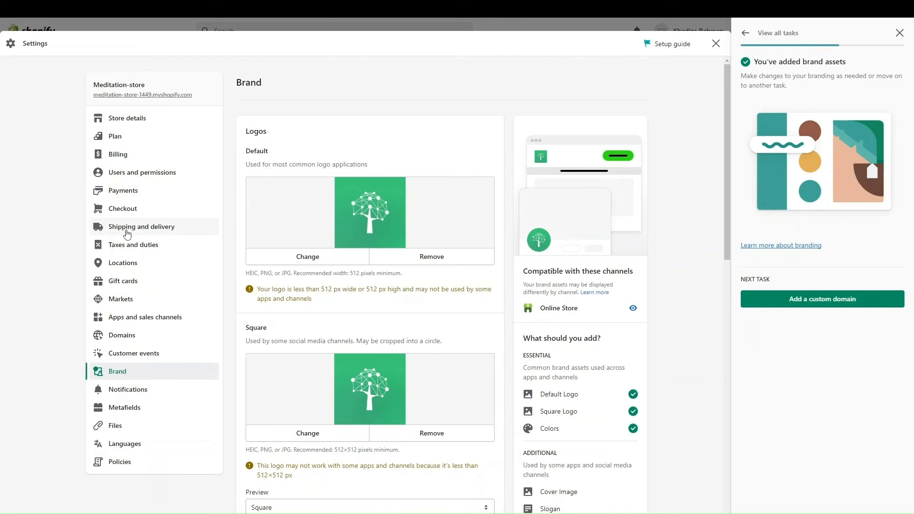
left_click(127, 233)
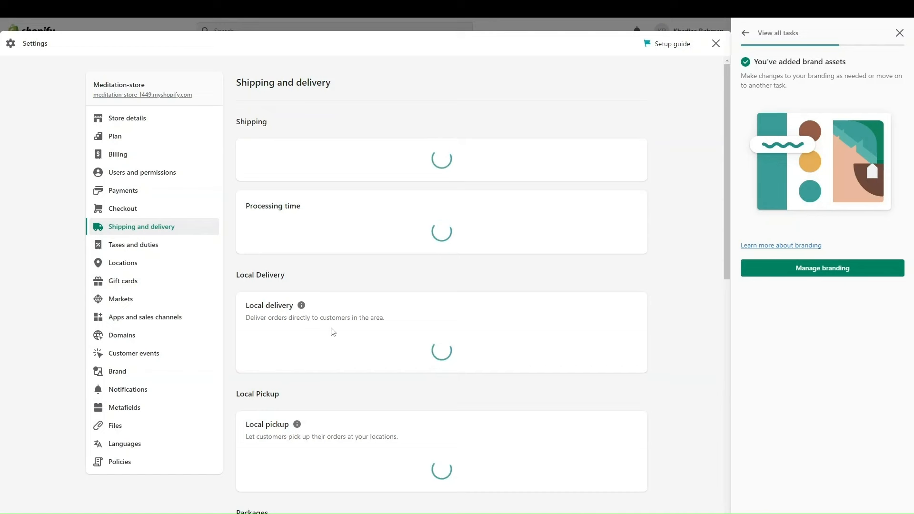
scroll(332, 330, "down", 5)
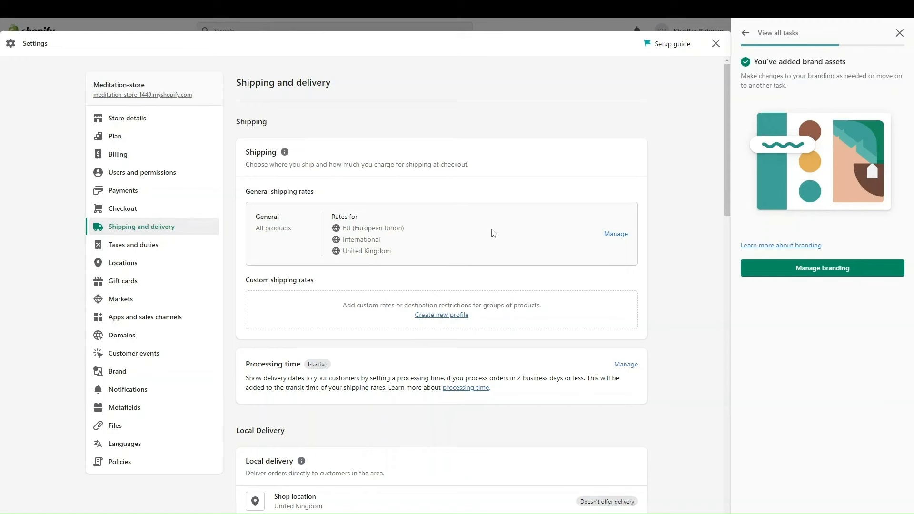
left_click(619, 237)
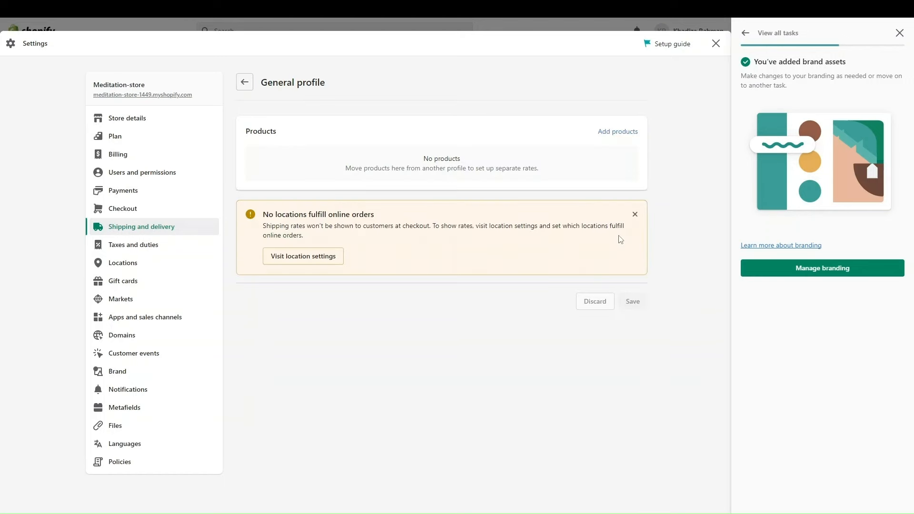
Step: Review the shipping origin and the rates for the EU, International and United Kingdom zones
scroll(567, 296, "down", 2)
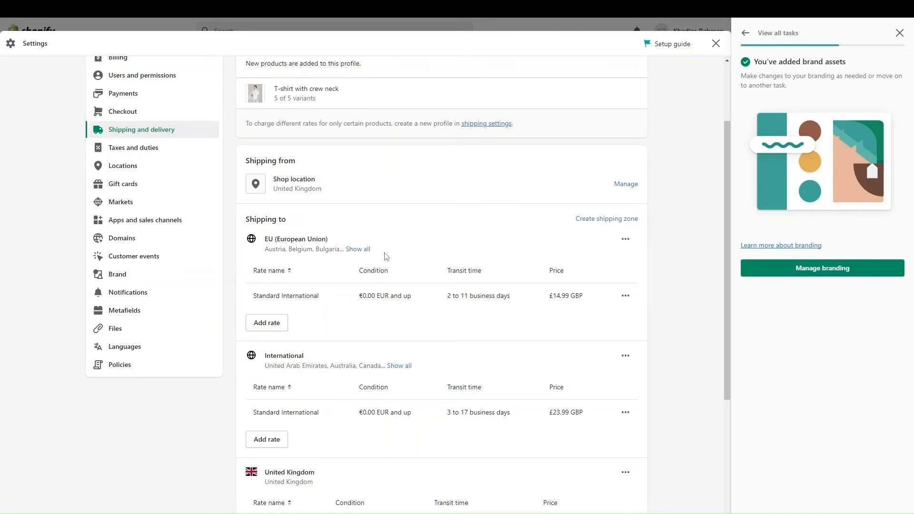
scroll(386, 257, "down", 3)
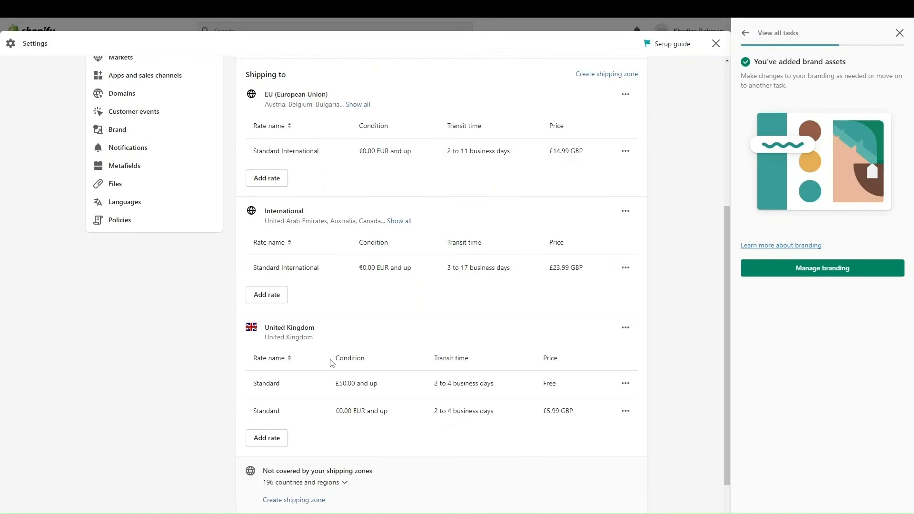
scroll(332, 363, "up", 3)
scroll(330, 361, "down", 1)
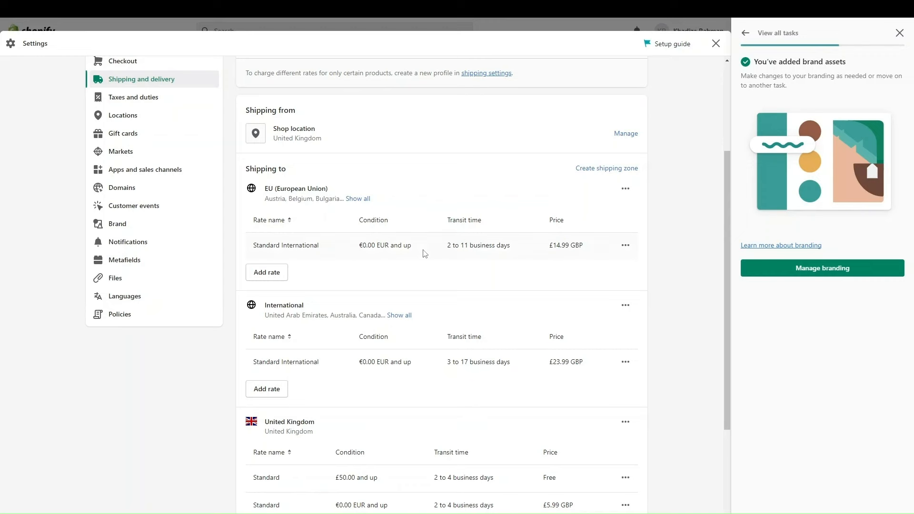
scroll(424, 253, "down", 1)
scroll(339, 308, "down", 2)
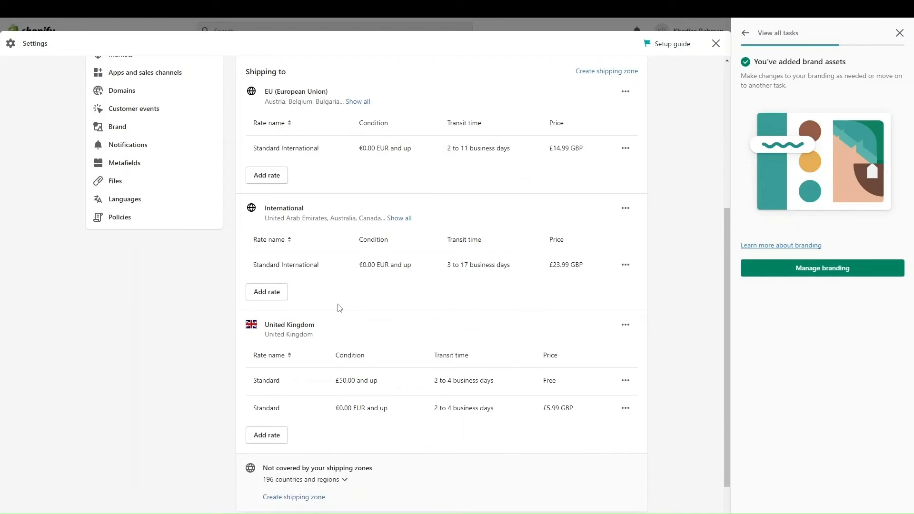
scroll(347, 285, "down", 2)
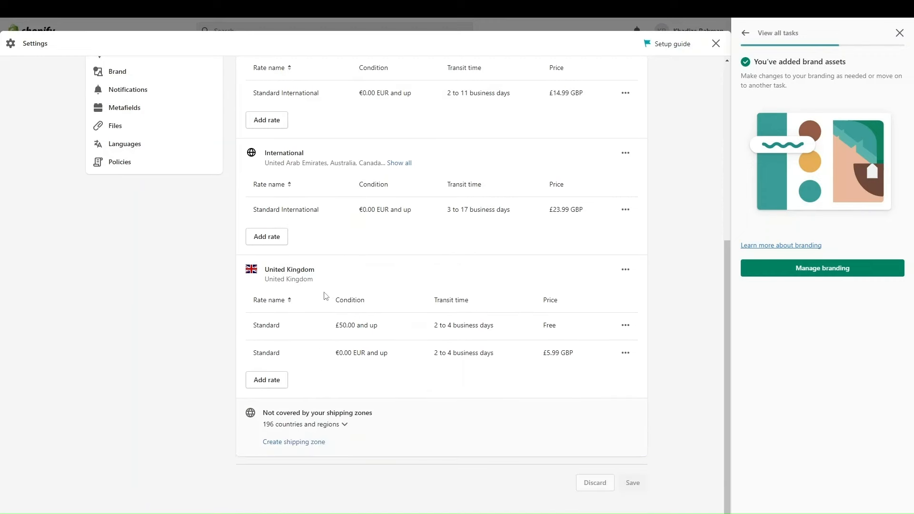
Step: Expand the full country list of the EU (European Union) shipping zone and review it
scroll(326, 296, "up", 4)
right_click(325, 293)
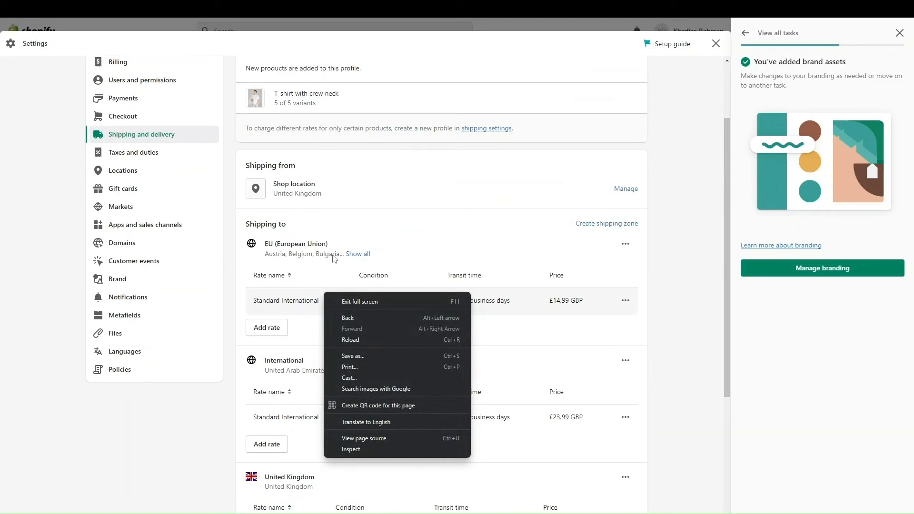
left_click(356, 256)
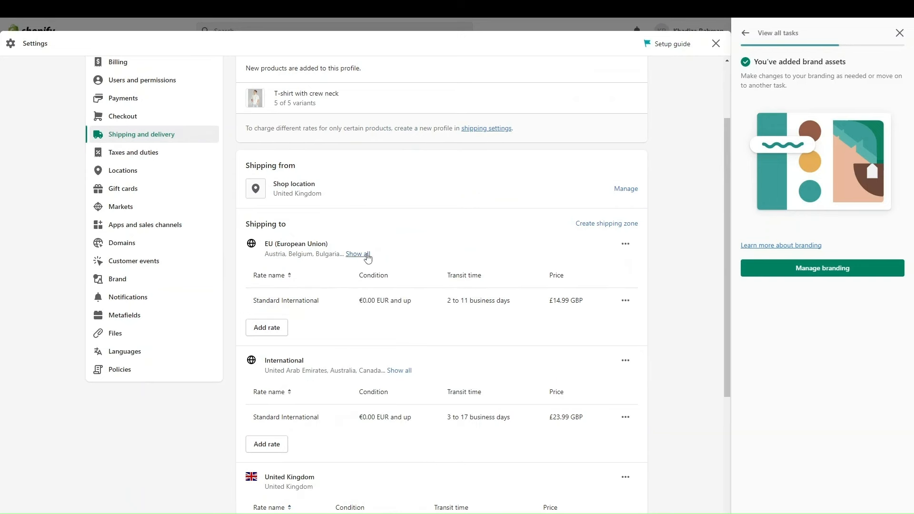
left_click(367, 256)
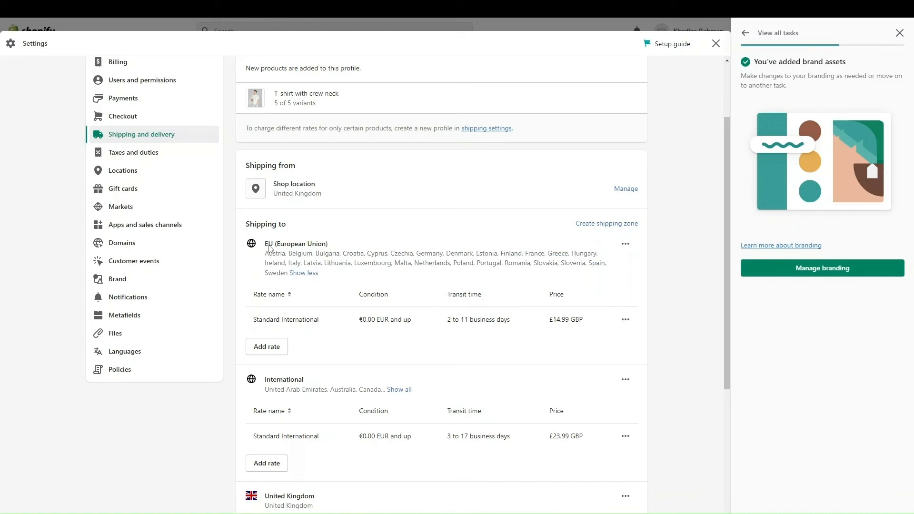
scroll(308, 319, "down", 3)
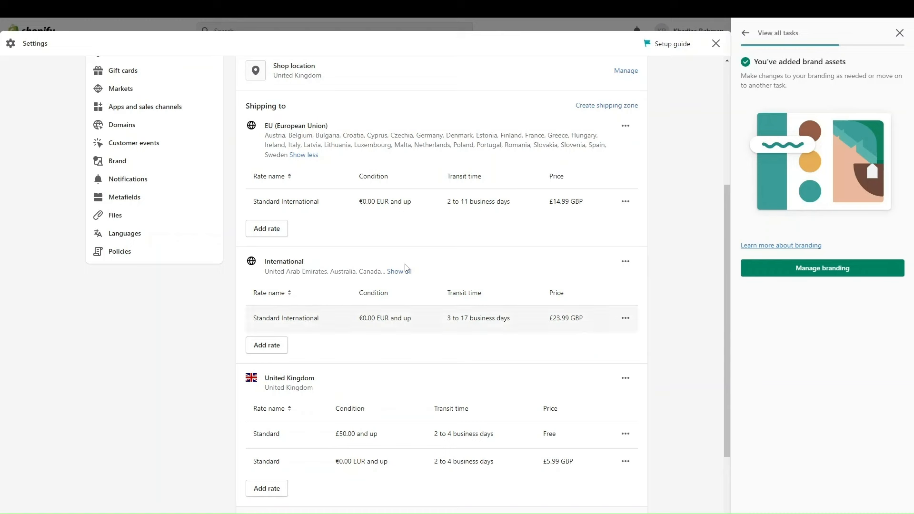
Step: Expand the International zone's country list and inspect the EU (European Union) zone's editable name and countries without changing them
left_click(405, 272)
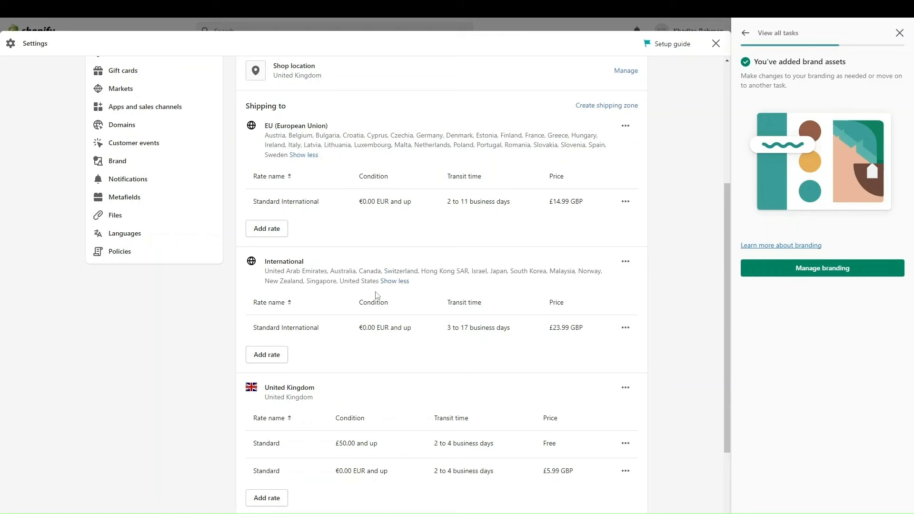
scroll(332, 325, "down", 3)
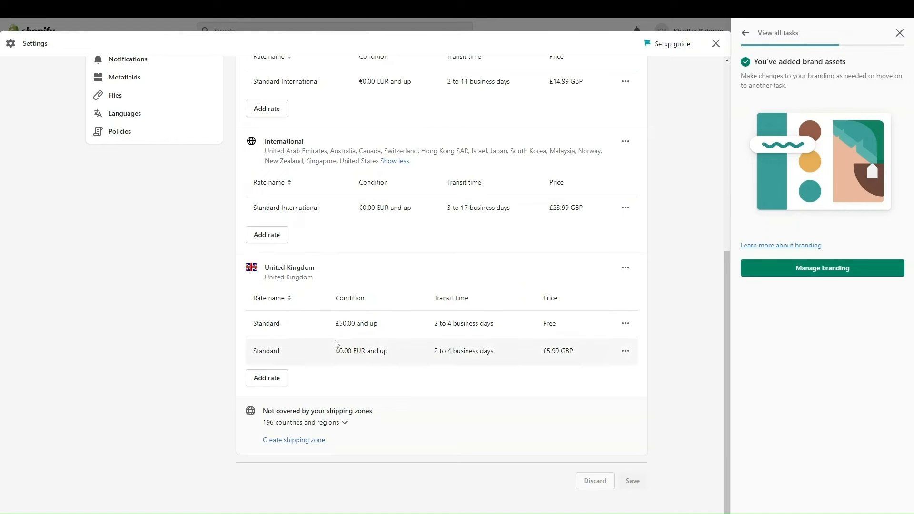
scroll(343, 315, "up", 6)
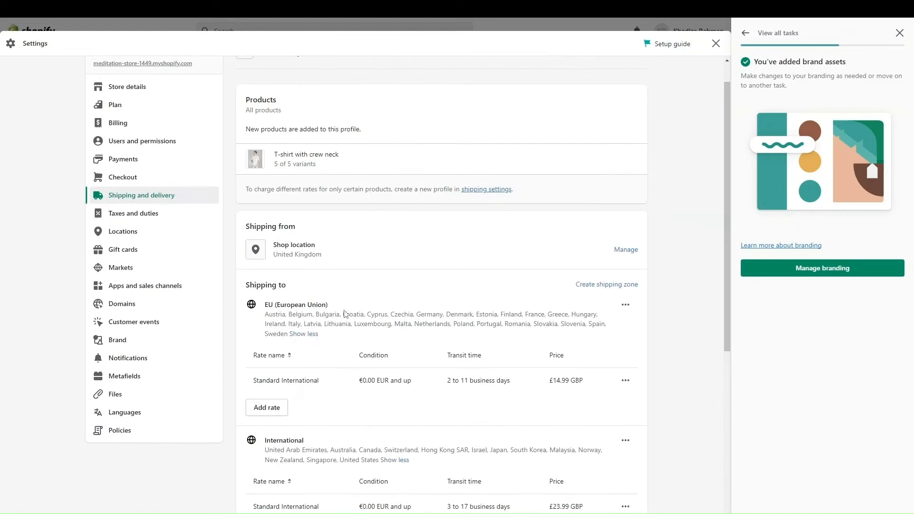
left_click(626, 306)
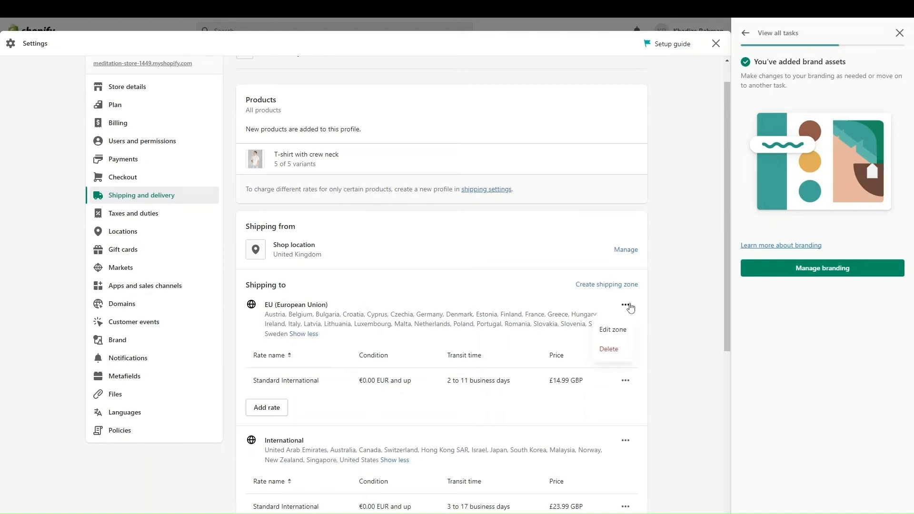
left_click(611, 330)
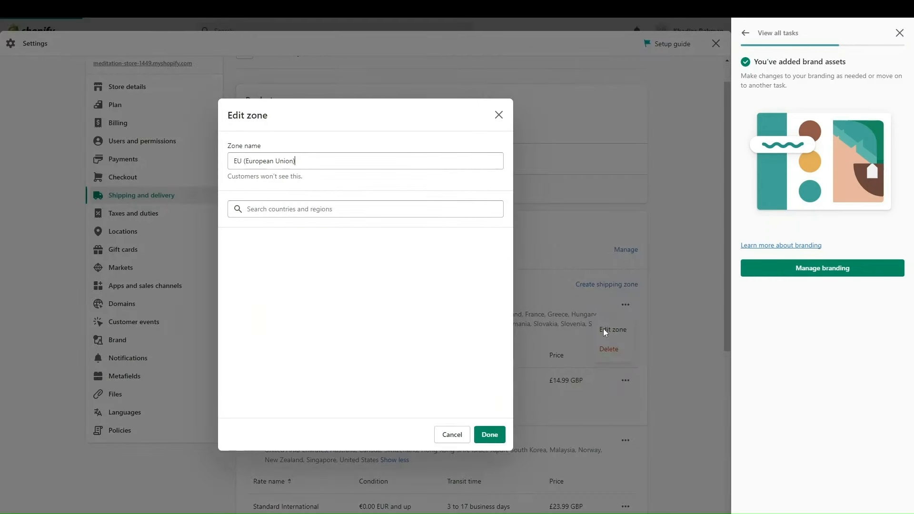
scroll(312, 336, "down", 5)
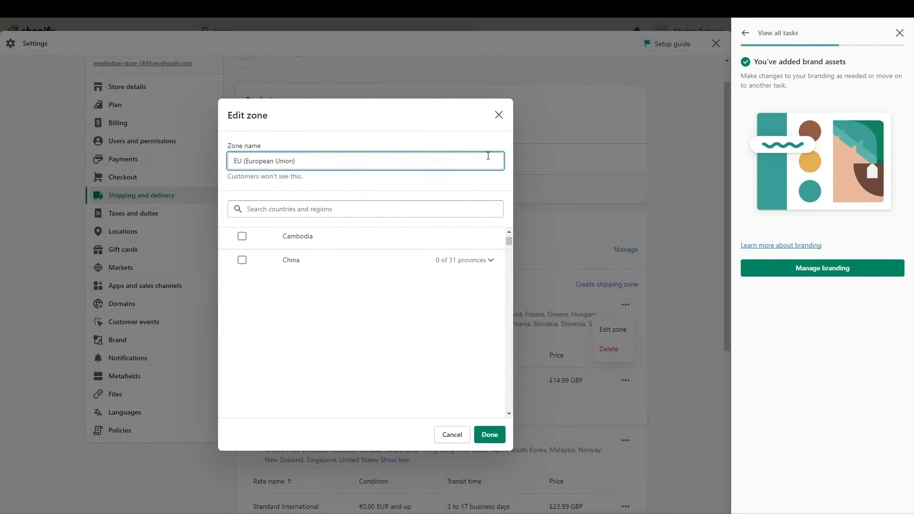
left_click(624, 358)
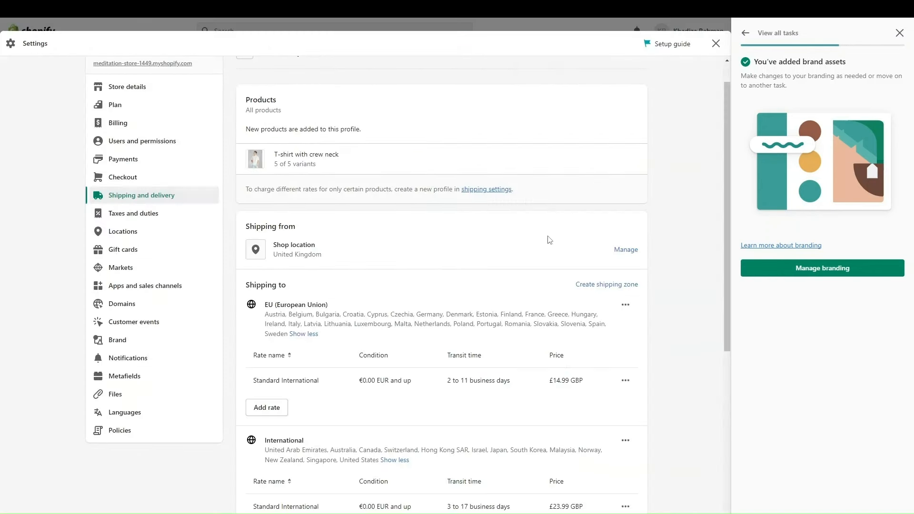
Step: Start a new shipping rate for the EU (European Union) zone with the option to set up your own rates
scroll(341, 338, "down", 2)
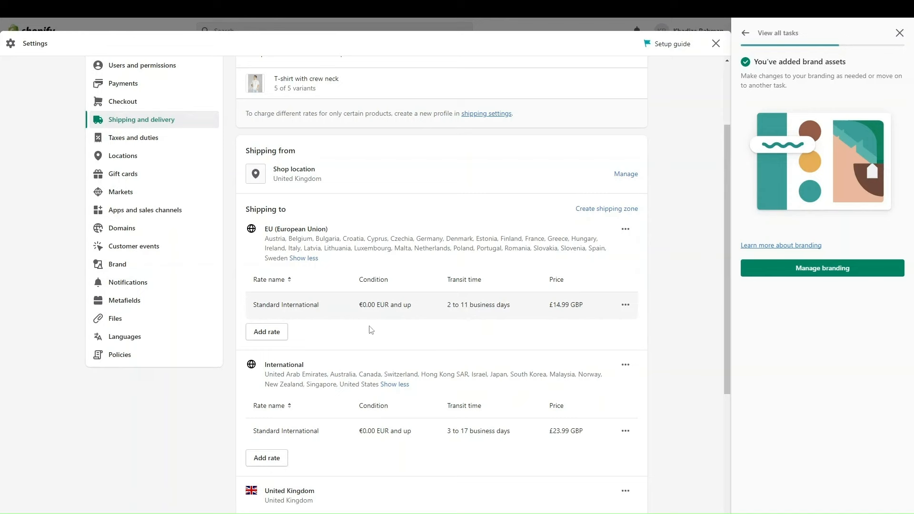
left_click(258, 337)
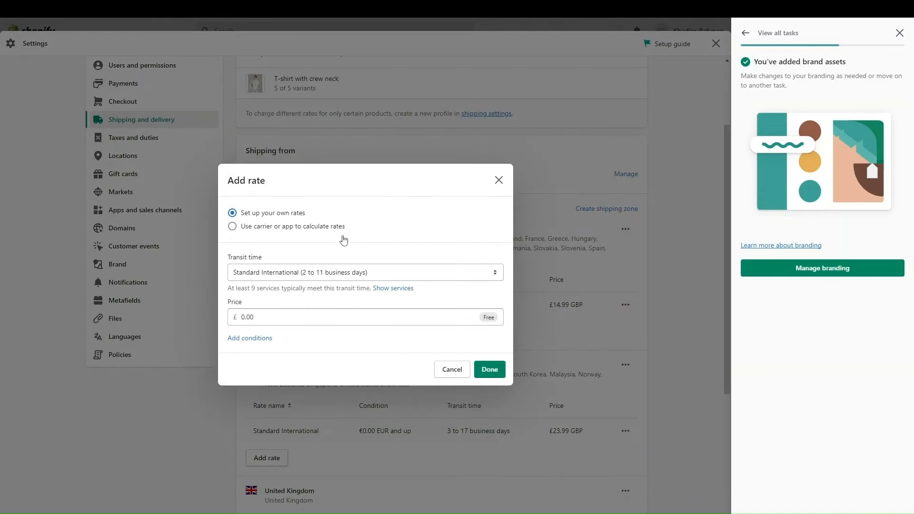
left_click(300, 226)
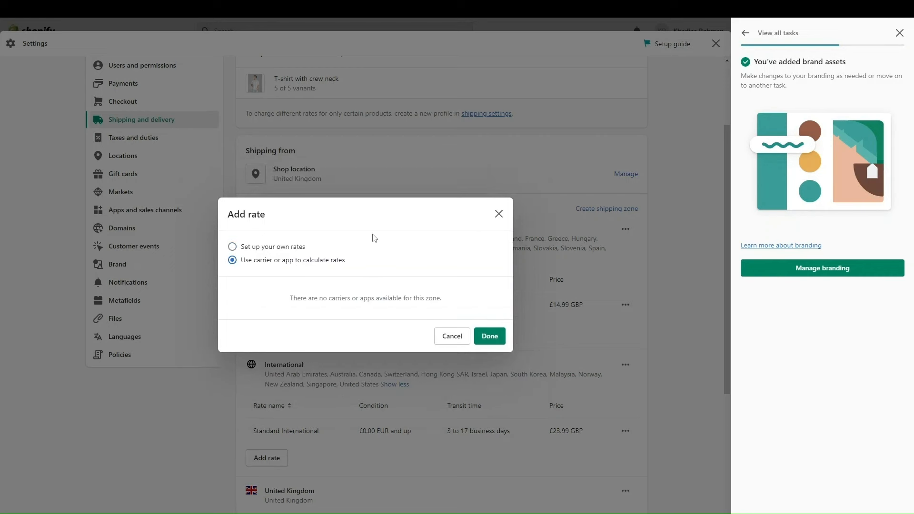
left_click(284, 247)
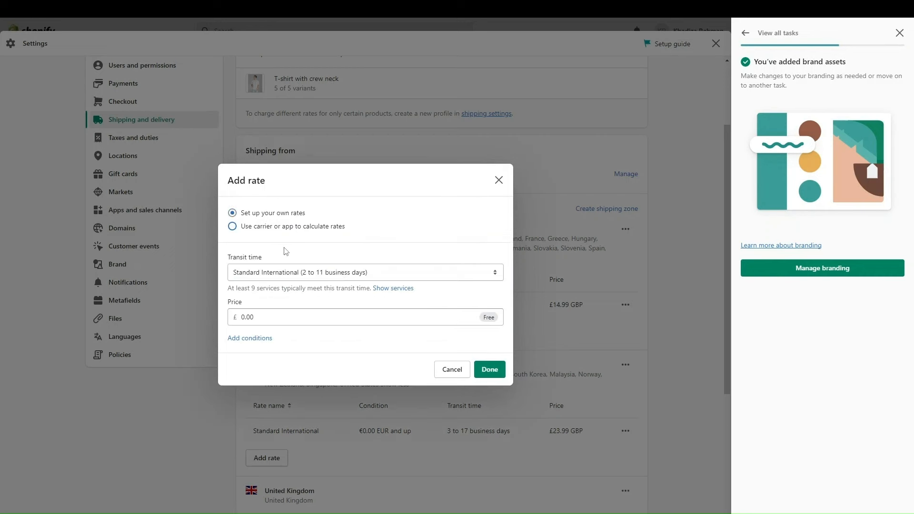
Step: Set the new rate's transit time to Economy International (10 to 15 business days) and its price to £25.00
left_click(325, 276)
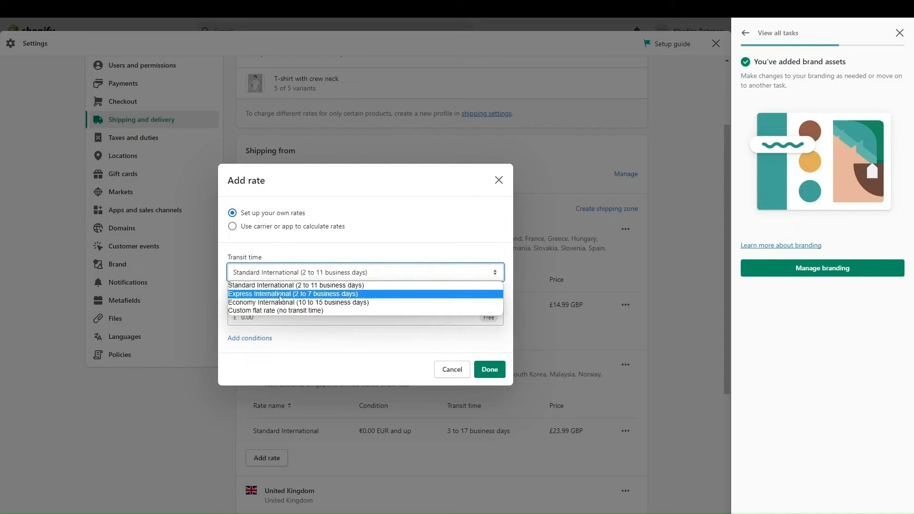
left_click(277, 313)
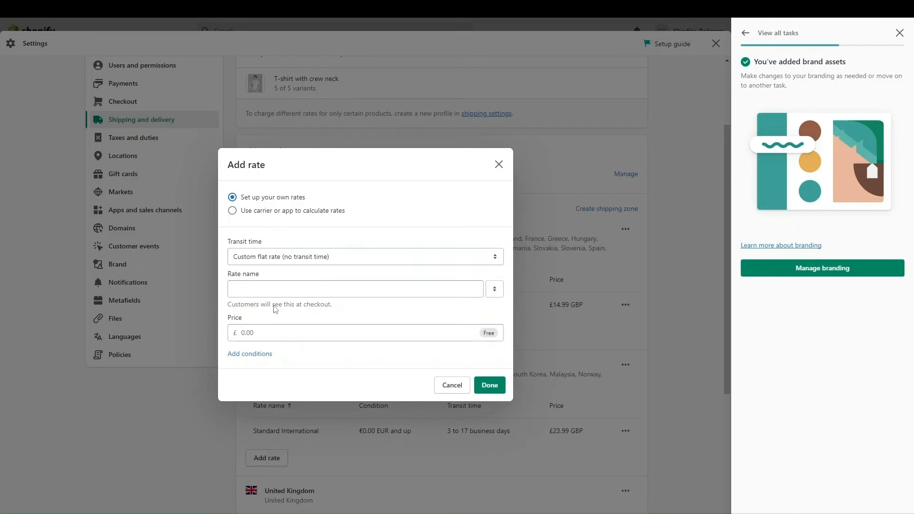
left_click(263, 261)
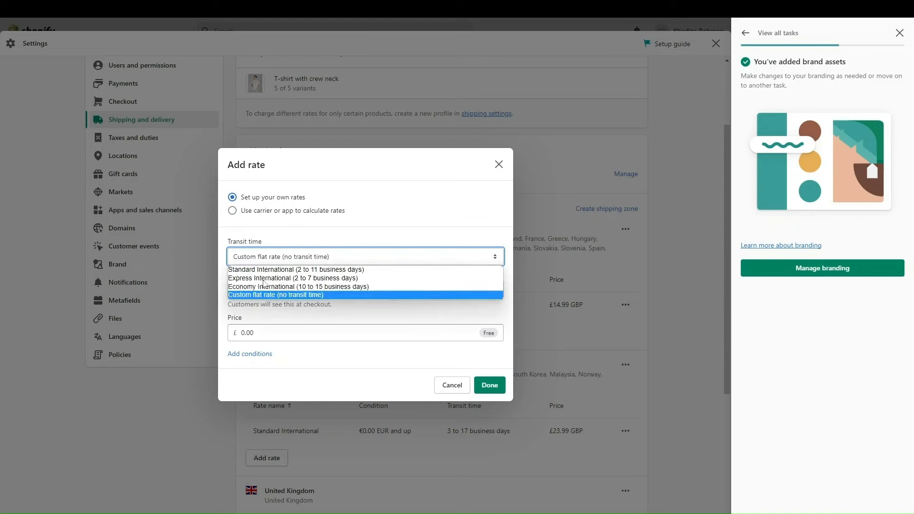
left_click(263, 292)
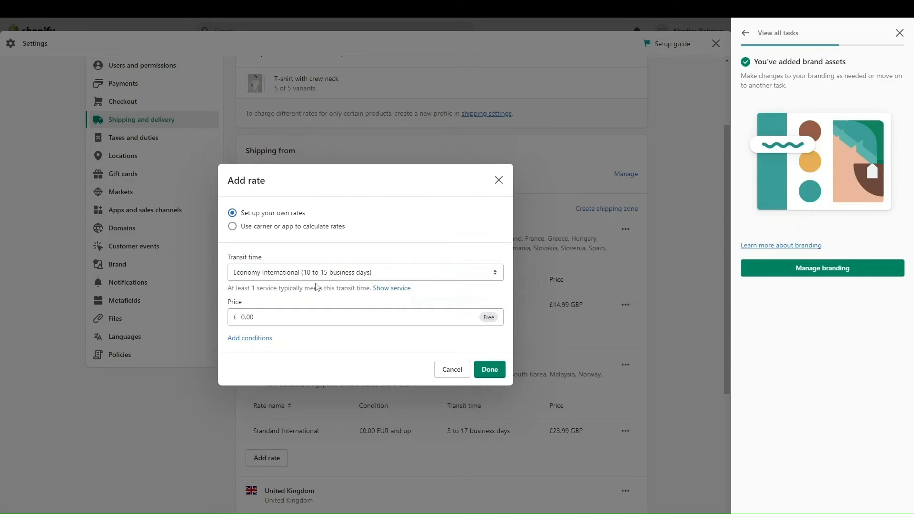
left_click_drag(269, 321, 222, 325)
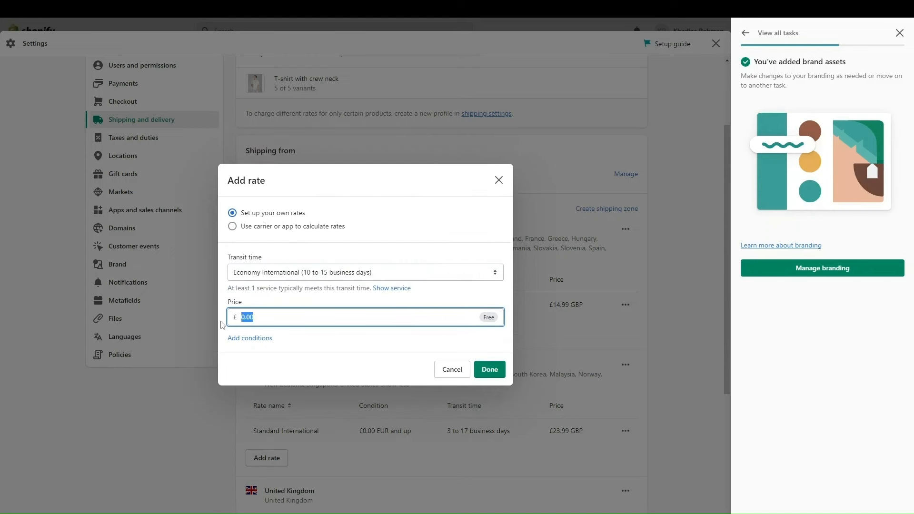
type("25.00")
Step: Add conditions to the new EU rate and change its transit time to Custom flat rate (no transit time)
left_click(261, 338)
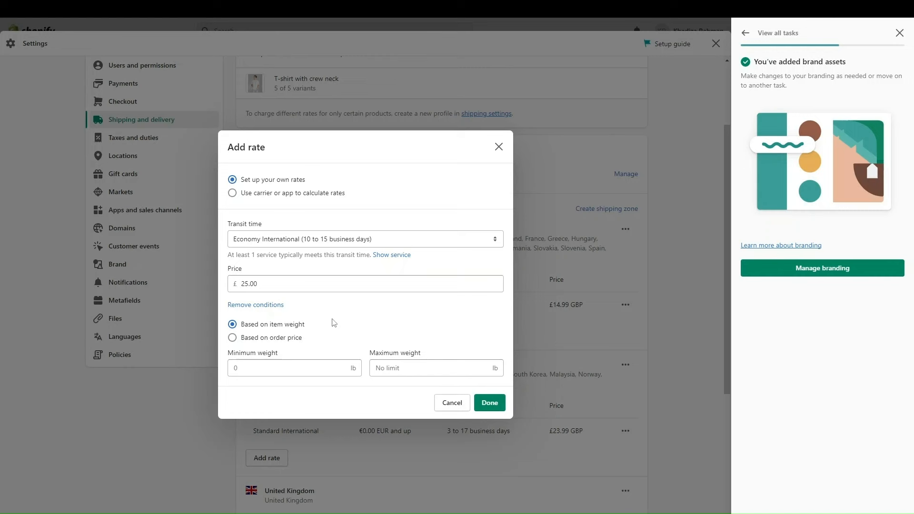
left_click(345, 239)
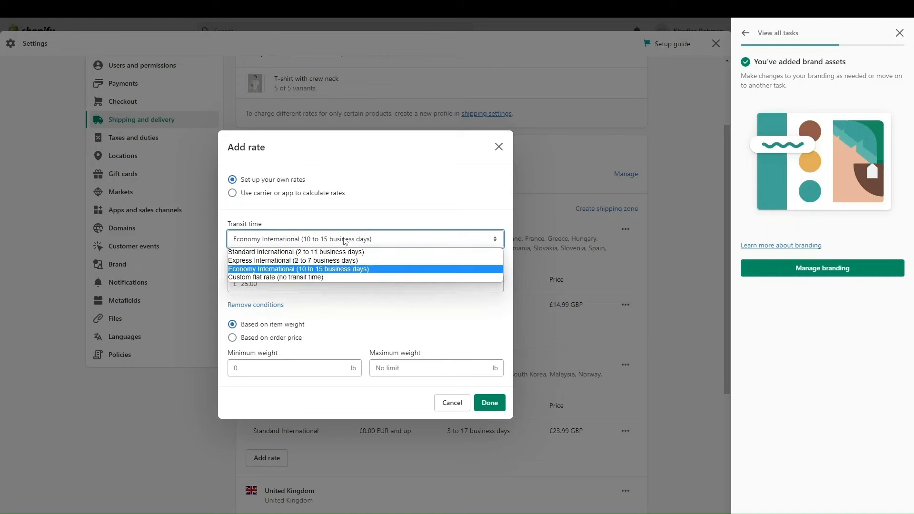
left_click(308, 277)
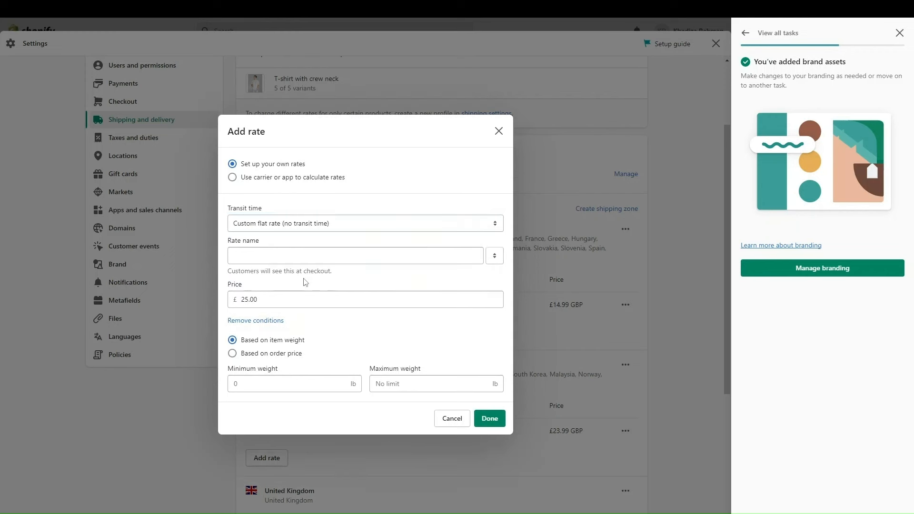
Step: Name the custom flat rate Extra Heavy Item and set its price to £50.00
left_click(274, 259)
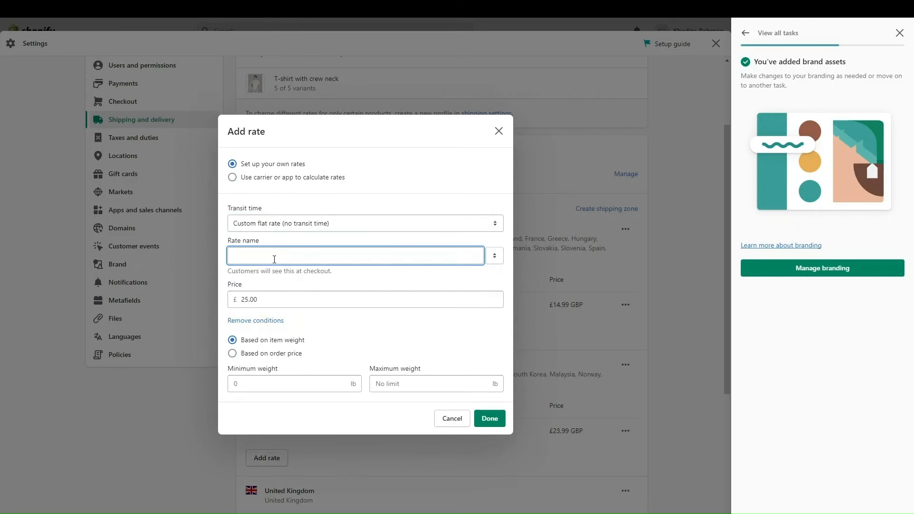
type("Extra HEavy ")
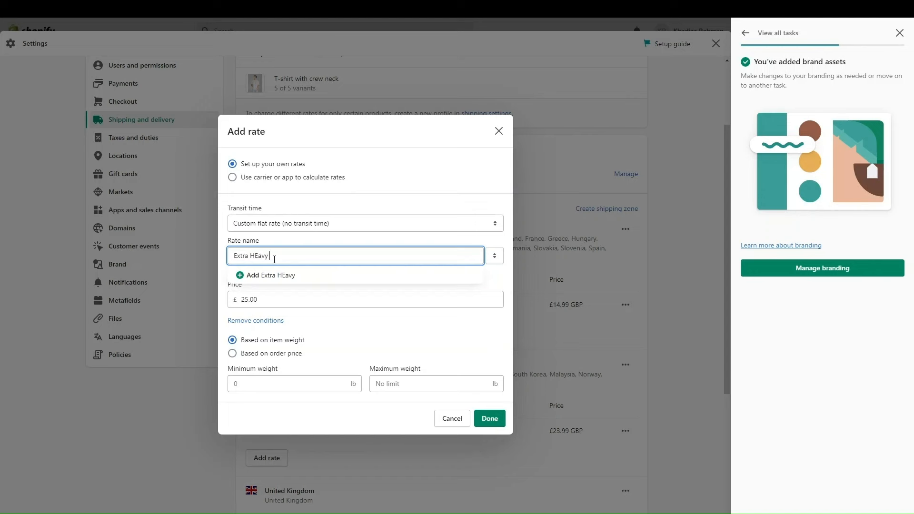
type("Item")
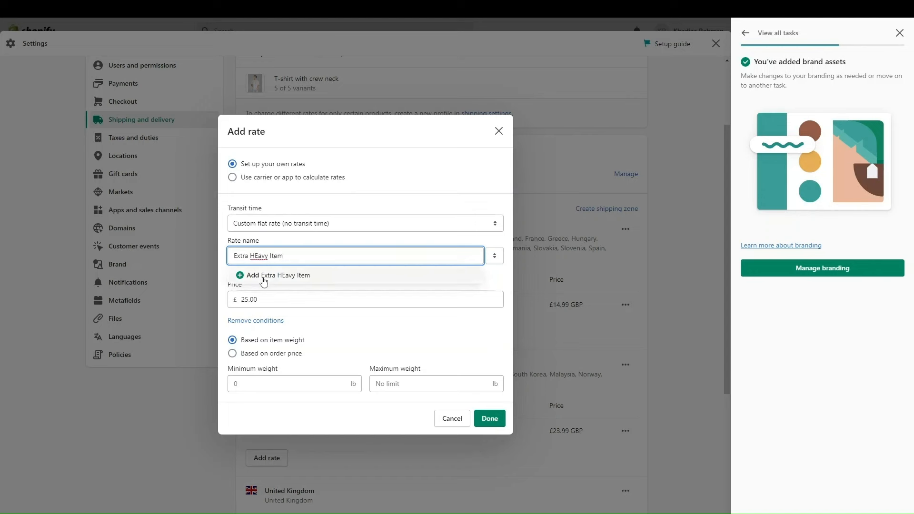
left_click(263, 280)
left_click(258, 259)
key("BackSpace")
type("e")
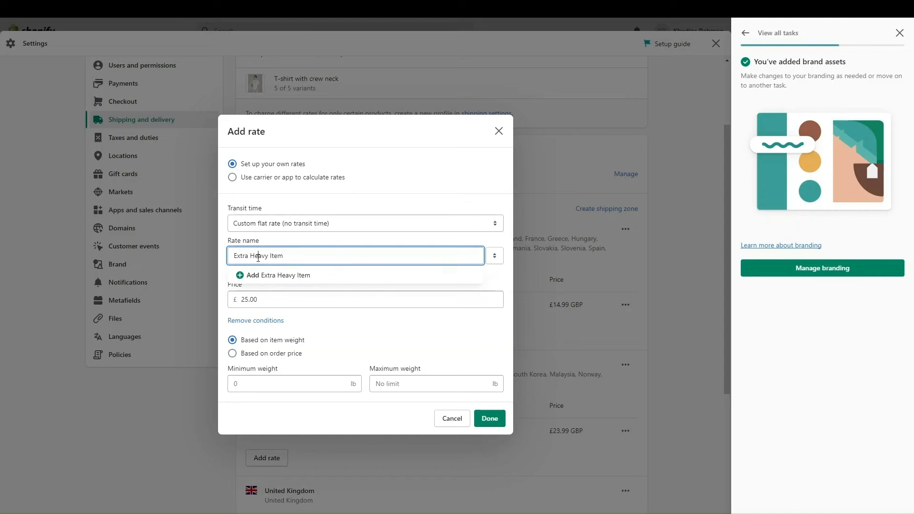
left_click(265, 279)
left_click_drag(266, 299, 202, 307)
type("50.00")
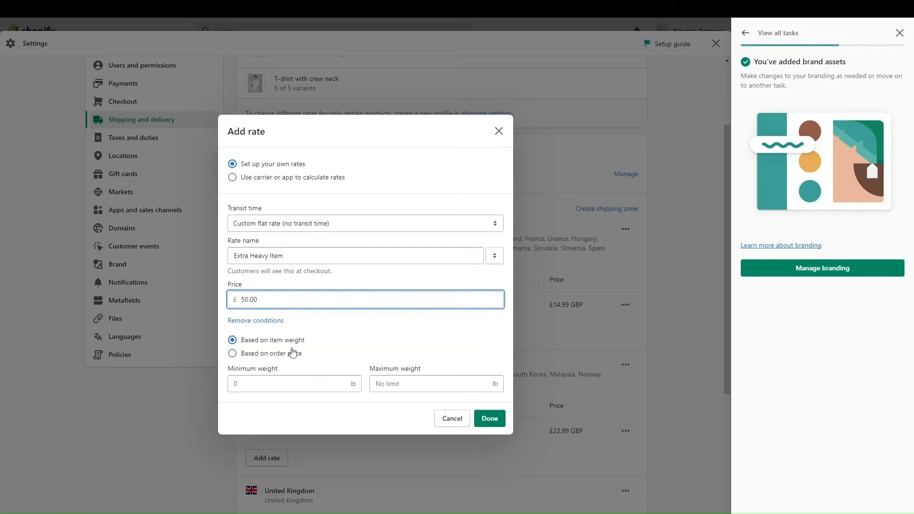
Step: Limit the rate to item weights from 85 lb to 100 lb and add it to the EU zone
left_click(282, 380)
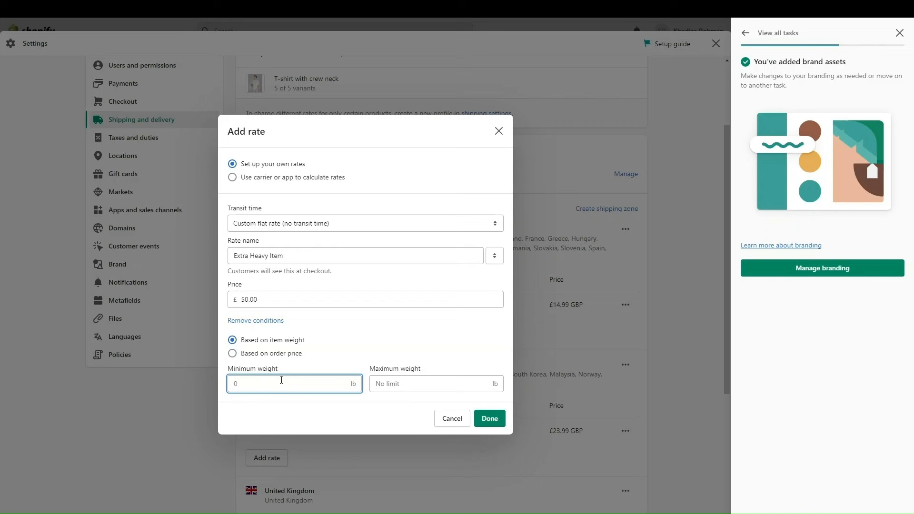
type("85")
left_click(418, 380)
type("100")
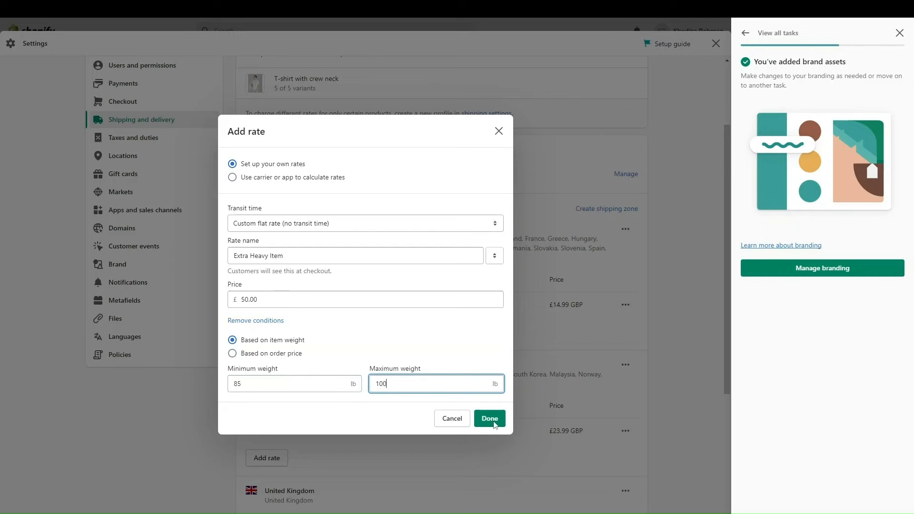
left_click(490, 418)
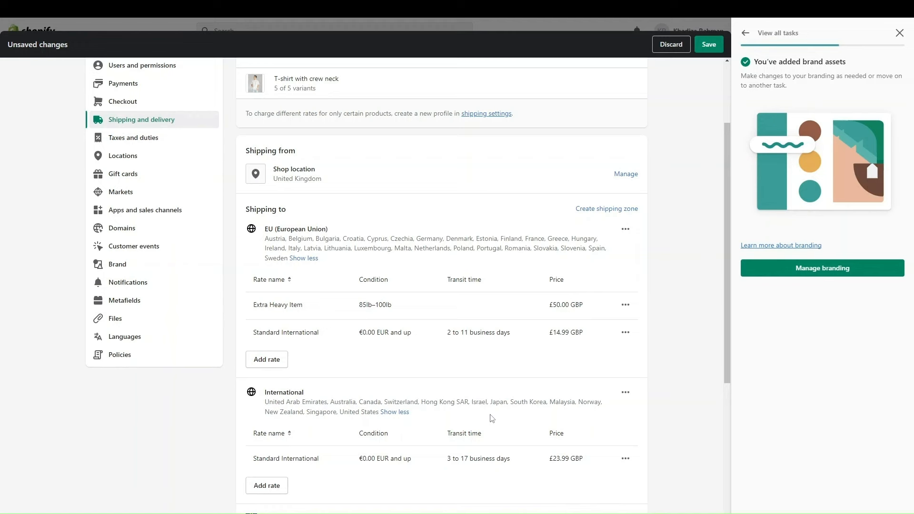
Step: Review the remaining shipping zones and save the changes to the general shipping profile
scroll(492, 418, "down", 5)
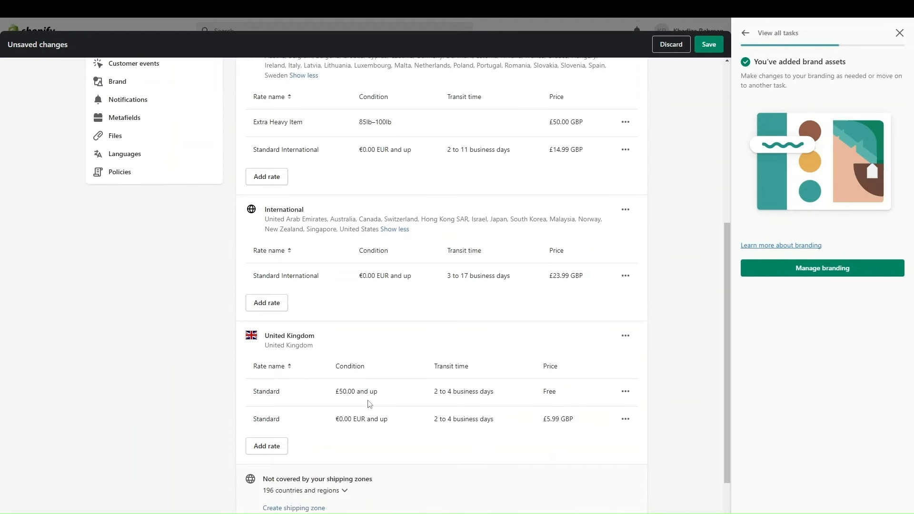
scroll(367, 331, "down", 1)
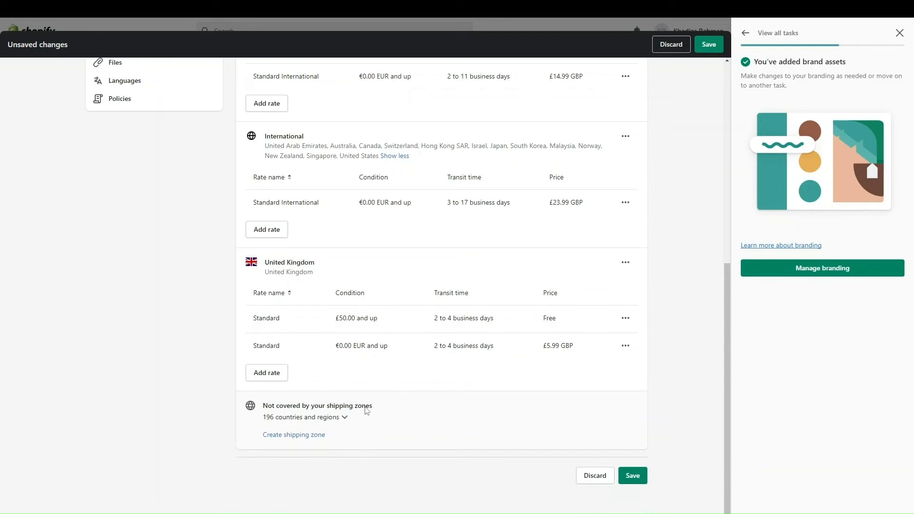
scroll(408, 330, "up", 8)
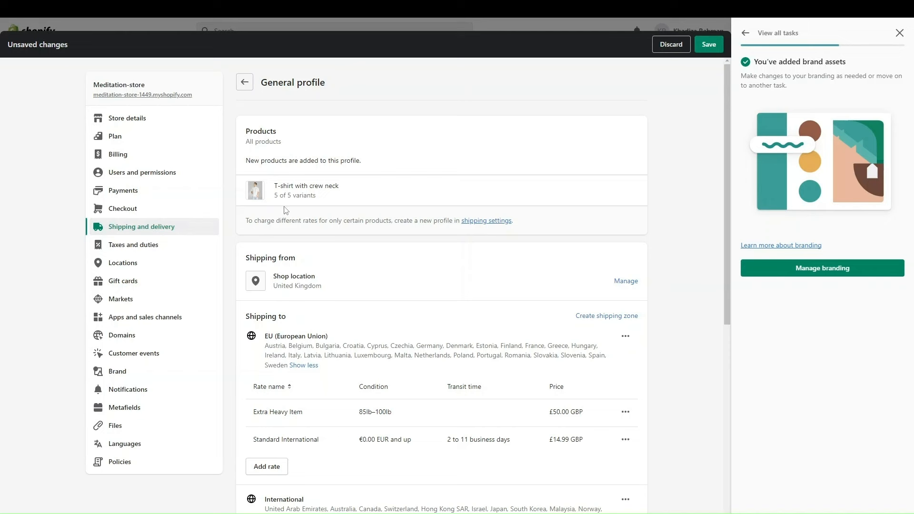
left_click(249, 88)
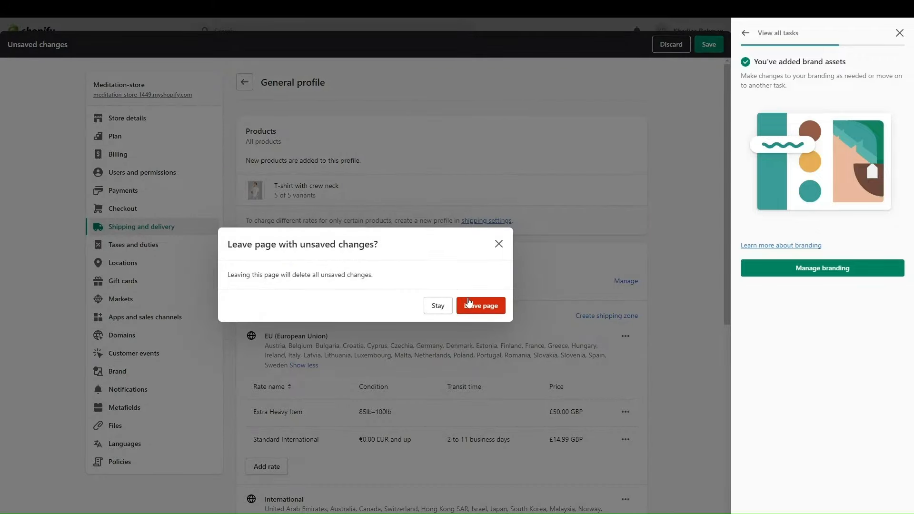
left_click(499, 244)
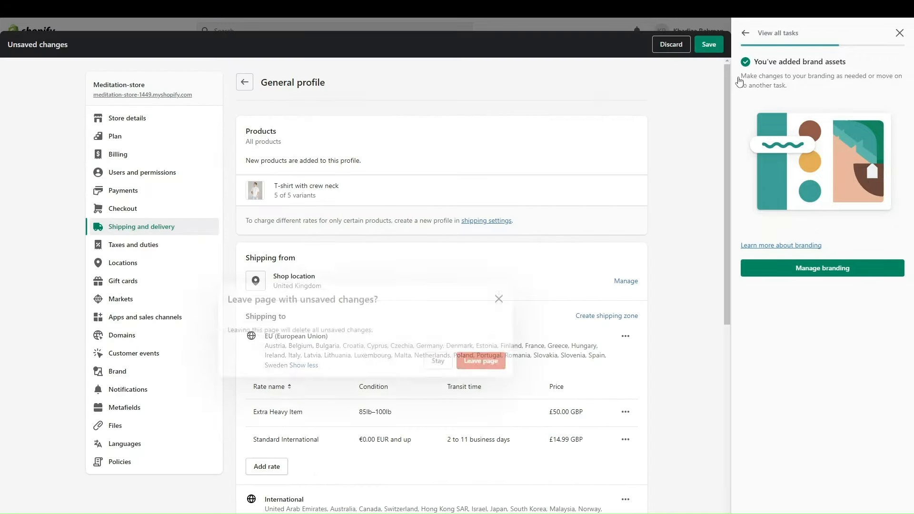
left_click(709, 44)
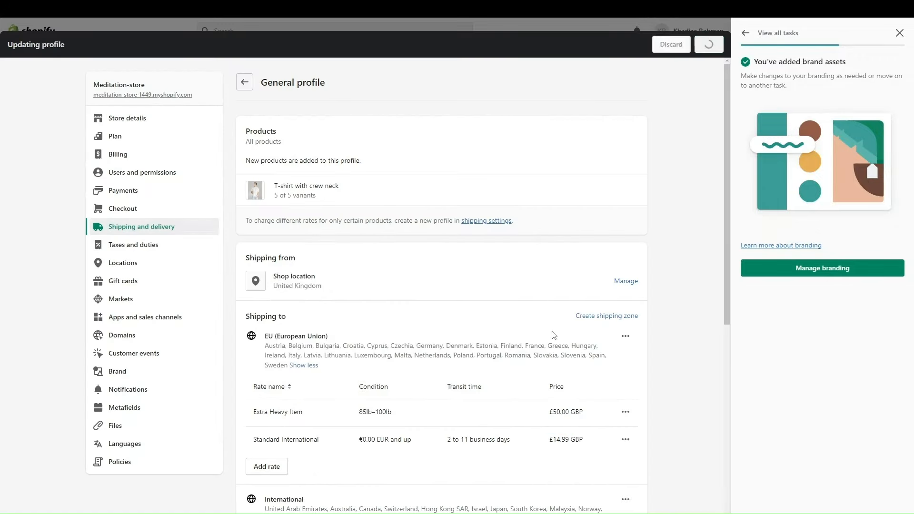
scroll(552, 336, "down", 8)
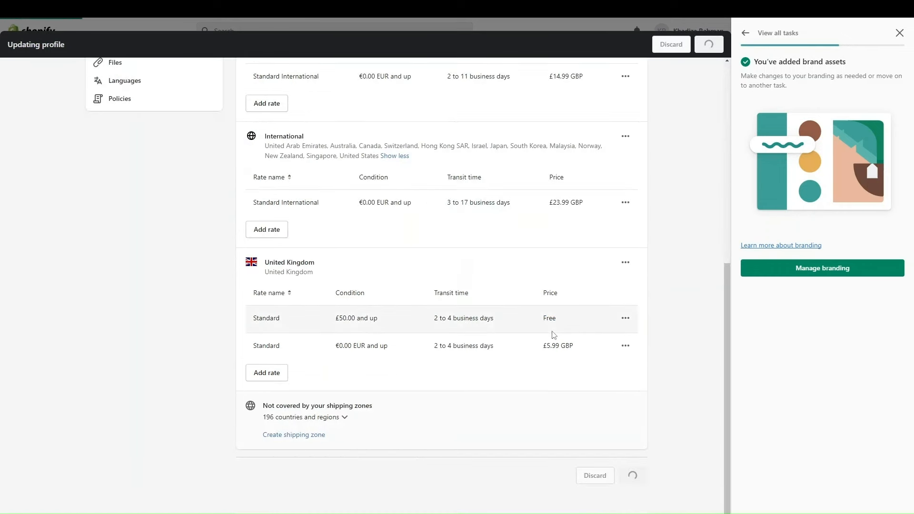
Step: Return from the General profile to the shipping and delivery settings and open local pickup for the Shop location
scroll(553, 335, "up", 8)
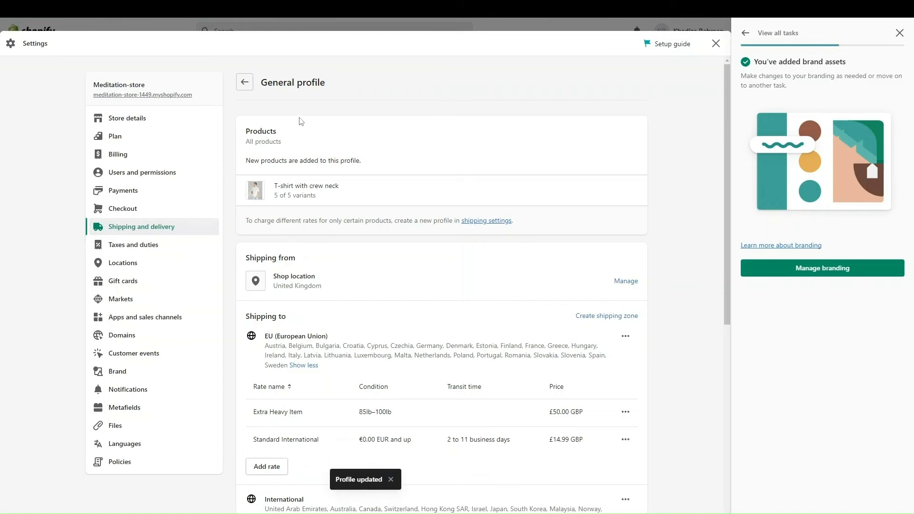
left_click(244, 83)
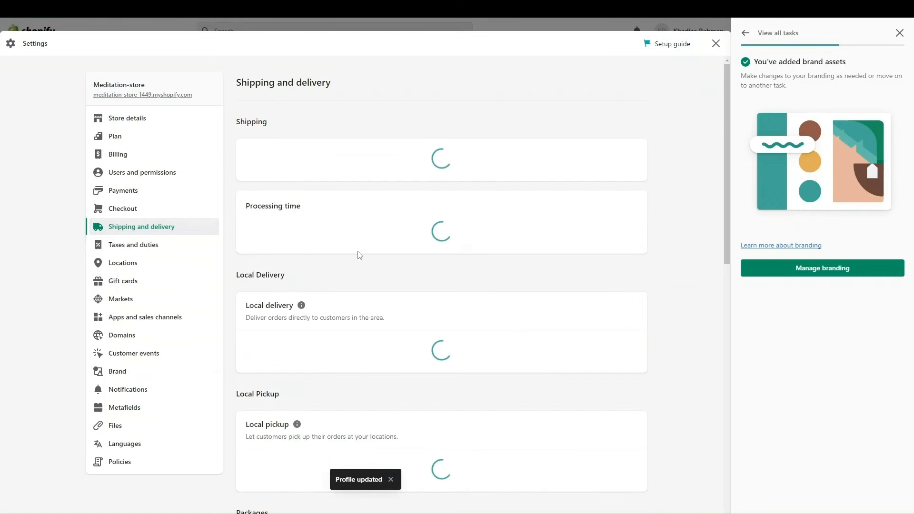
scroll(353, 272, "down", 2)
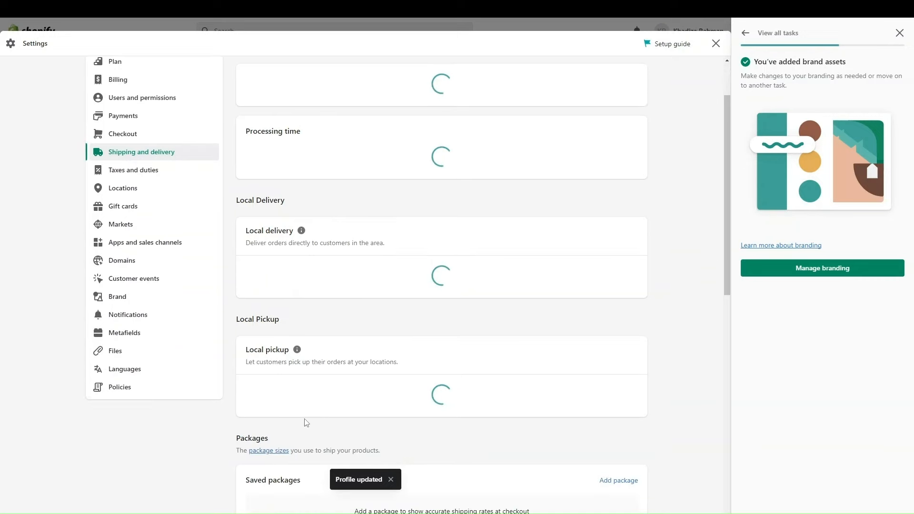
scroll(319, 405, "down", 2)
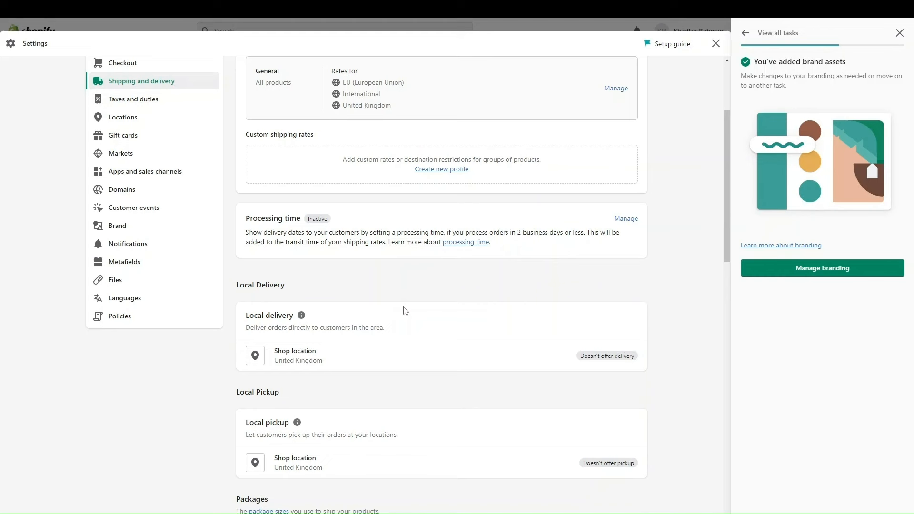
scroll(405, 332, "down", 3)
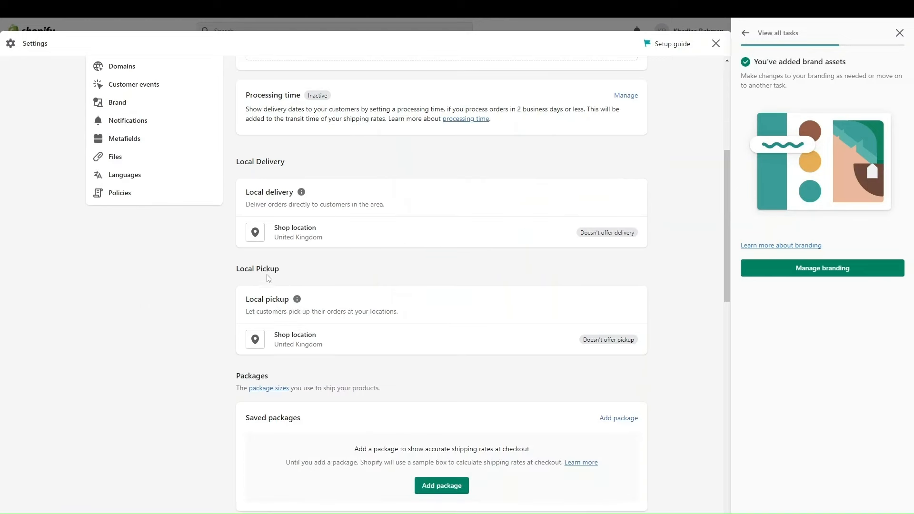
left_click(593, 341)
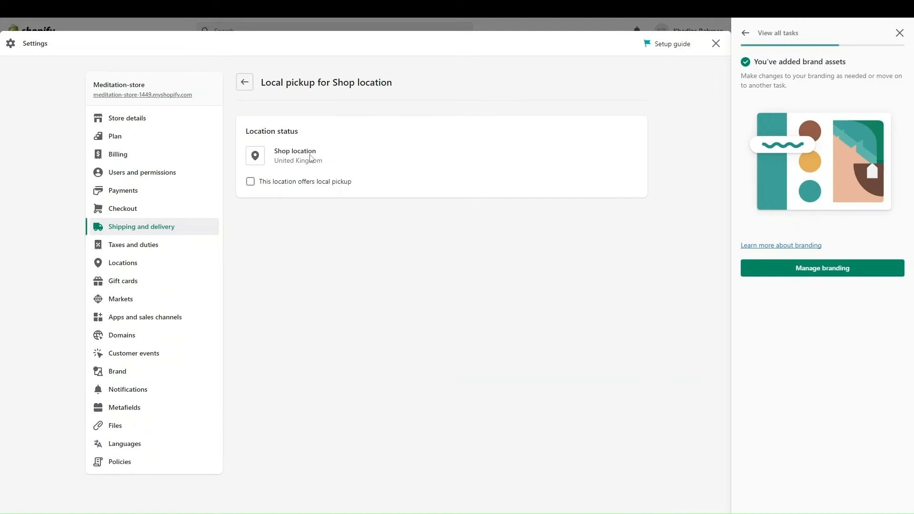
Step: Enable local pickup for the Shop location with an expected pickup time of "Usually ready in 2-4 days" and save it
left_click(251, 182)
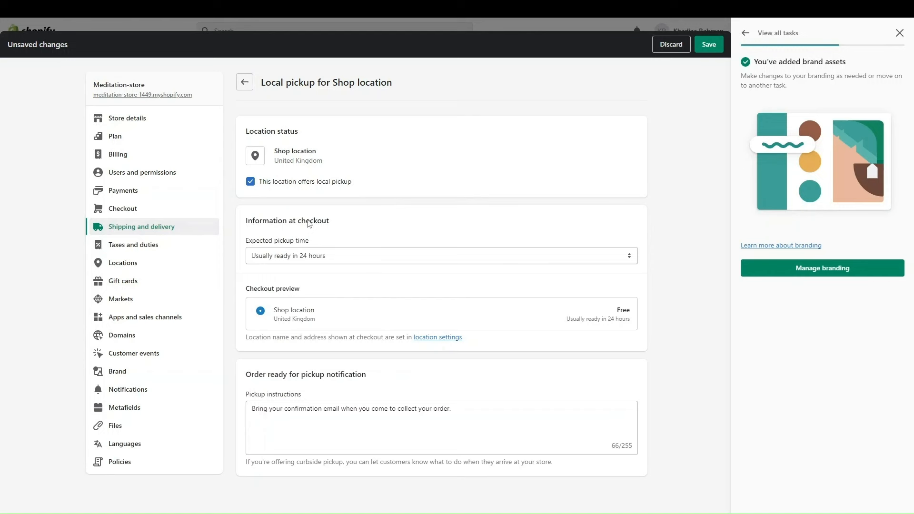
left_click(289, 257)
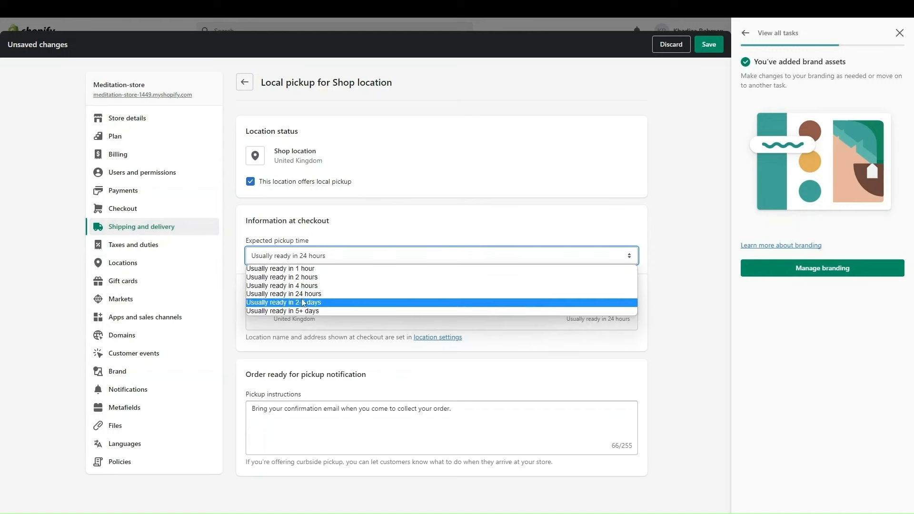
left_click(303, 302)
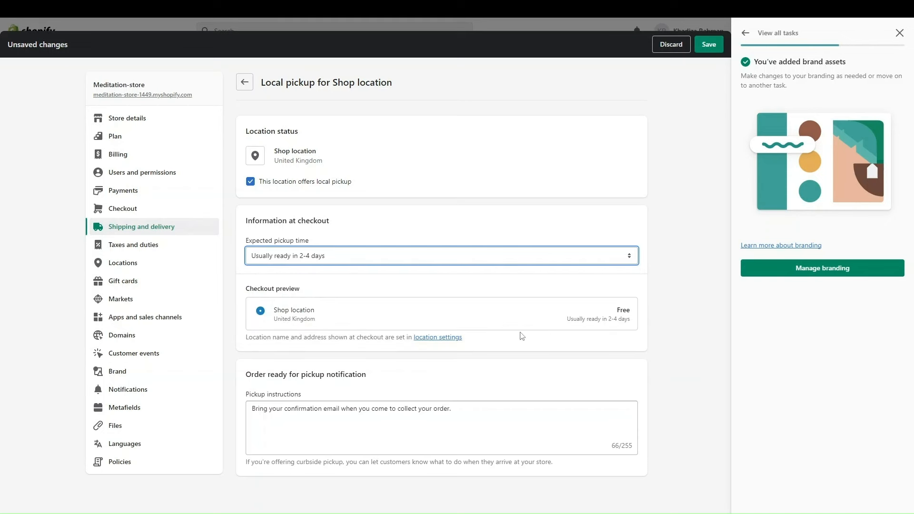
left_click(349, 423)
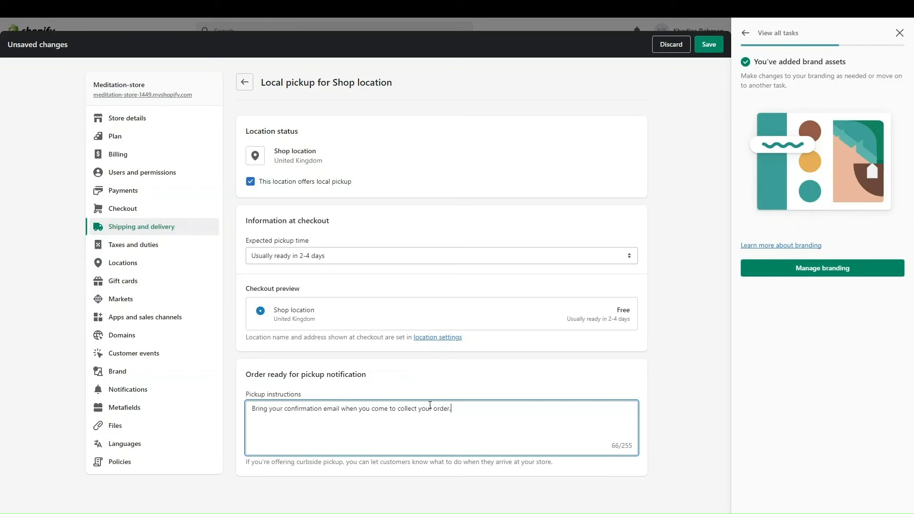
left_click(708, 45)
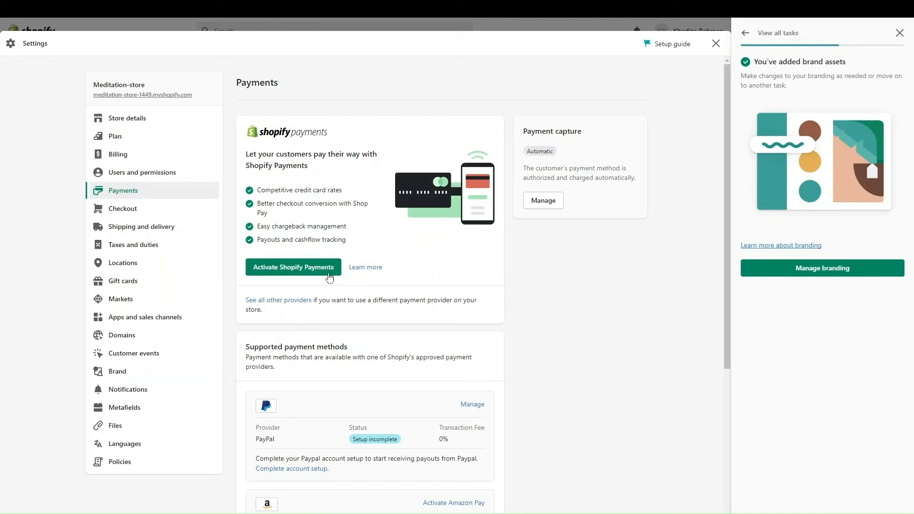
Step: View and close the address form for activating Shopify Payments, and review the supported and manual payment methods
left_click(291, 271)
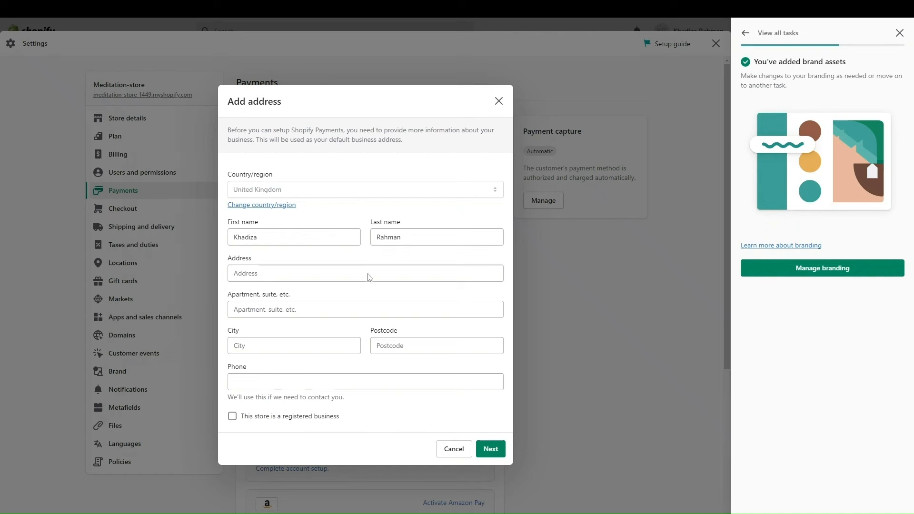
left_click(497, 102)
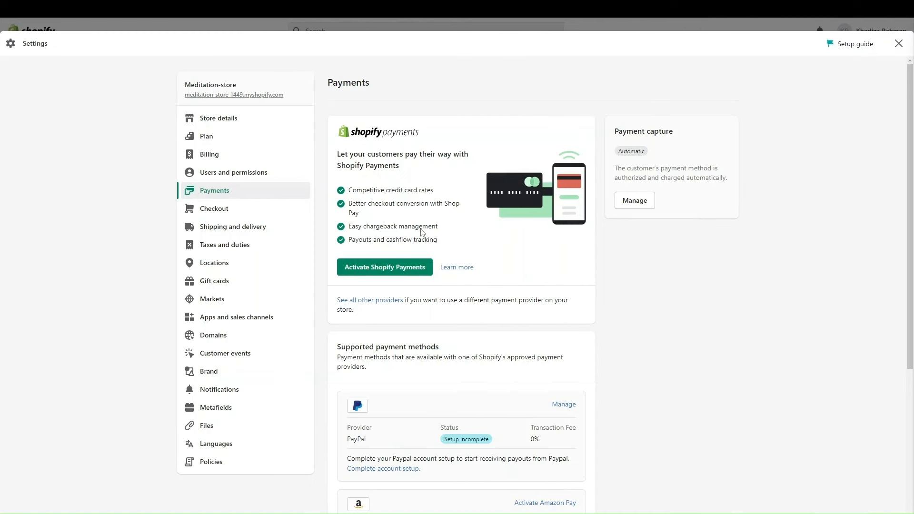
scroll(480, 272, "down", 2)
scroll(480, 274, "down", 4)
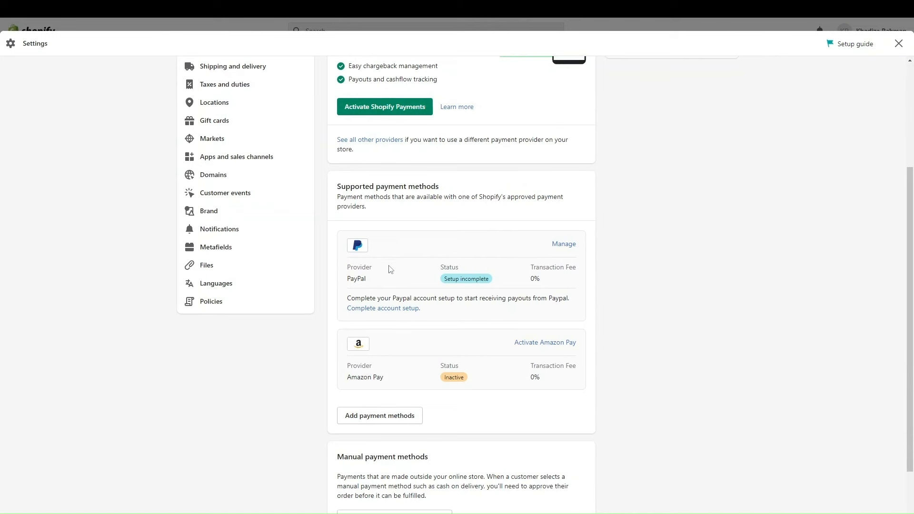
scroll(504, 360, "down", 3)
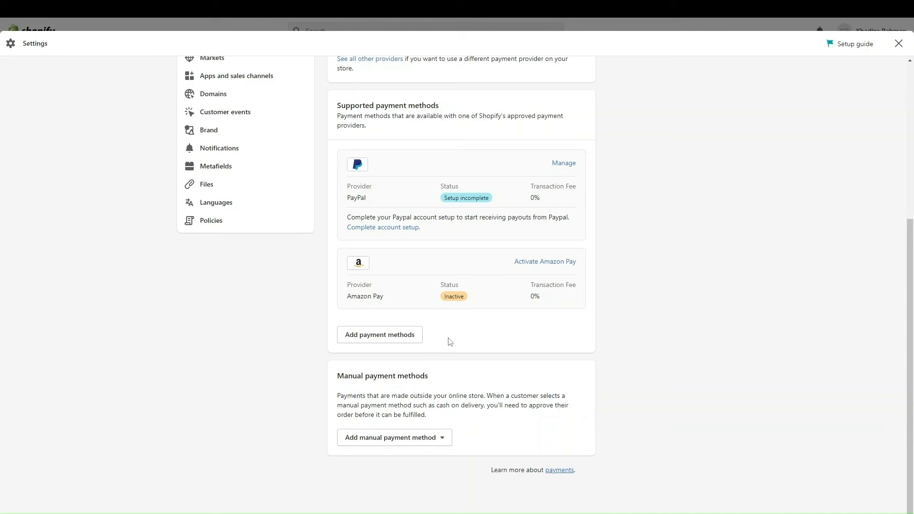
Step: Search the additional payment methods for "apple" and for "mast"
left_click(394, 335)
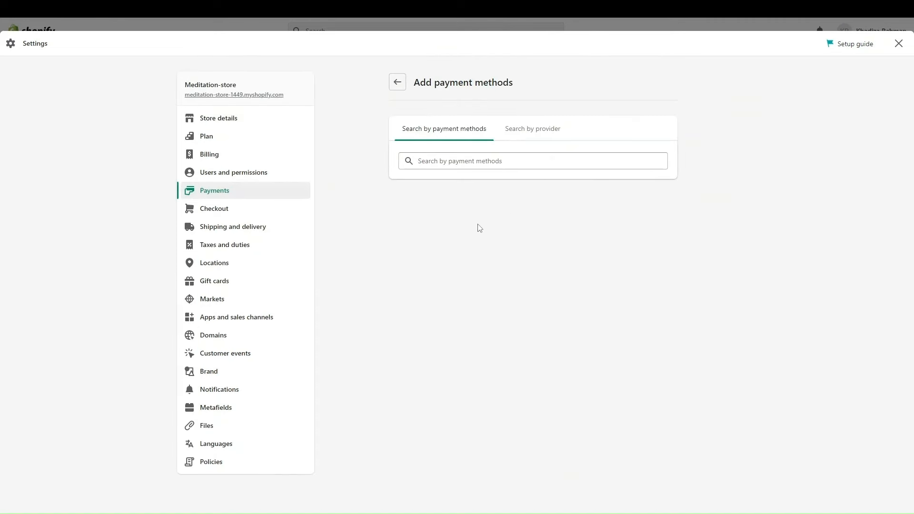
left_click(475, 164)
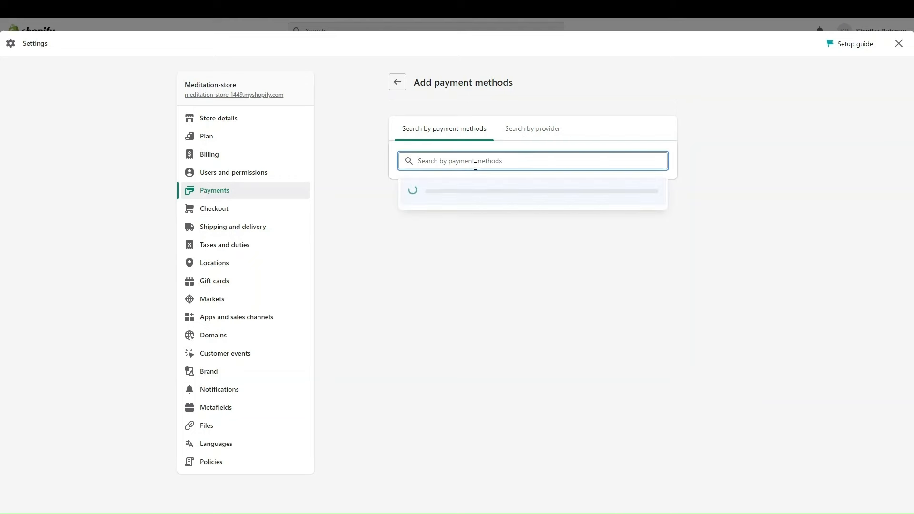
type("apple")
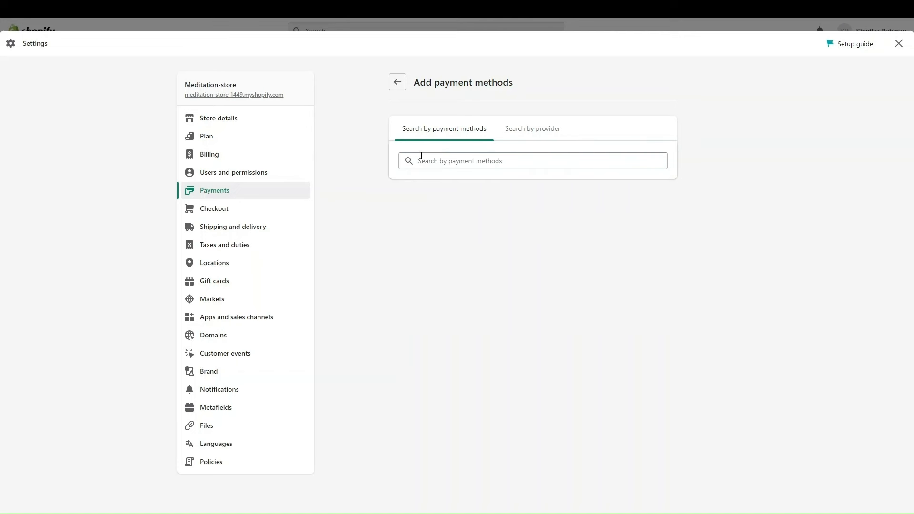
left_click(424, 160)
type("maste")
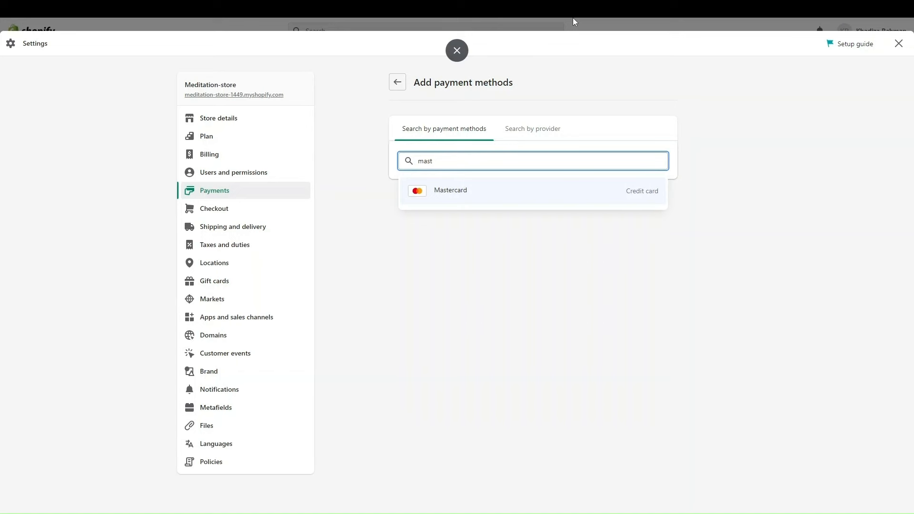
Step: Shorten the payment method search, view the providers offering FamilyMart, and remove the FamilyMart filter
key("BackSpace")
key("BackSpace")
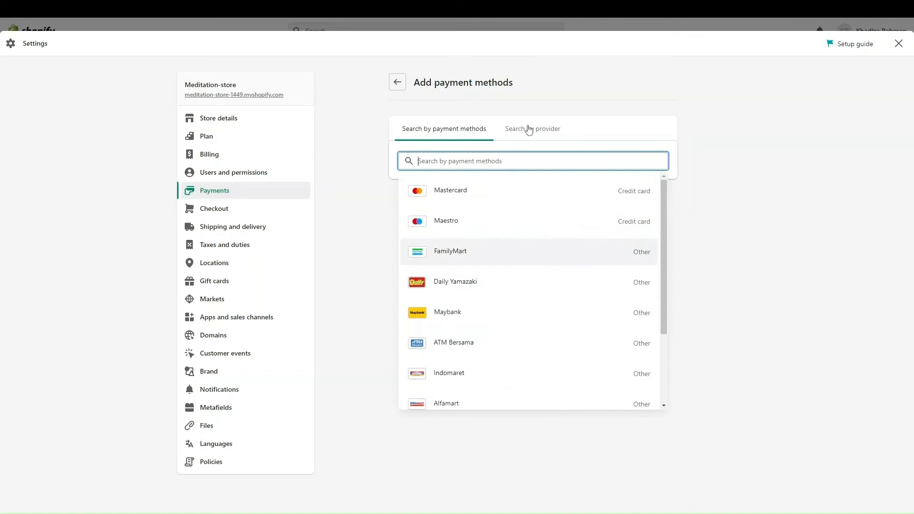
left_click(501, 246)
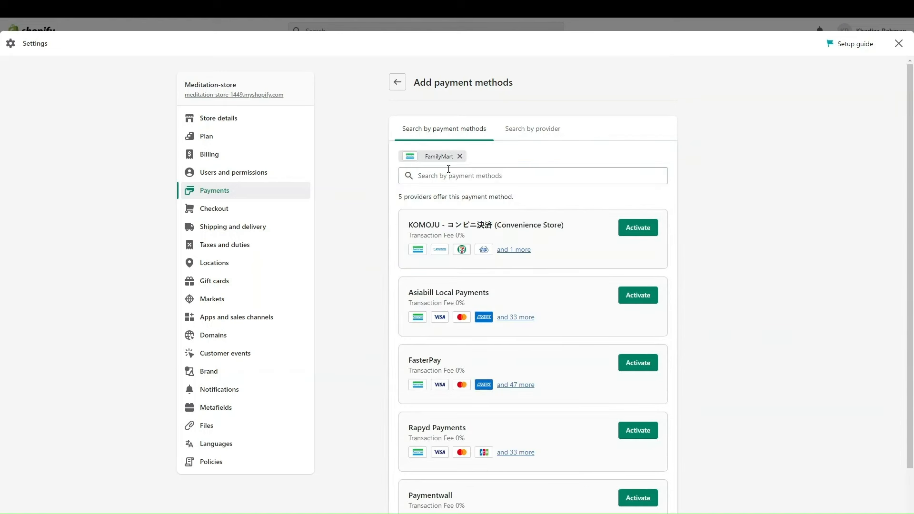
left_click(460, 157)
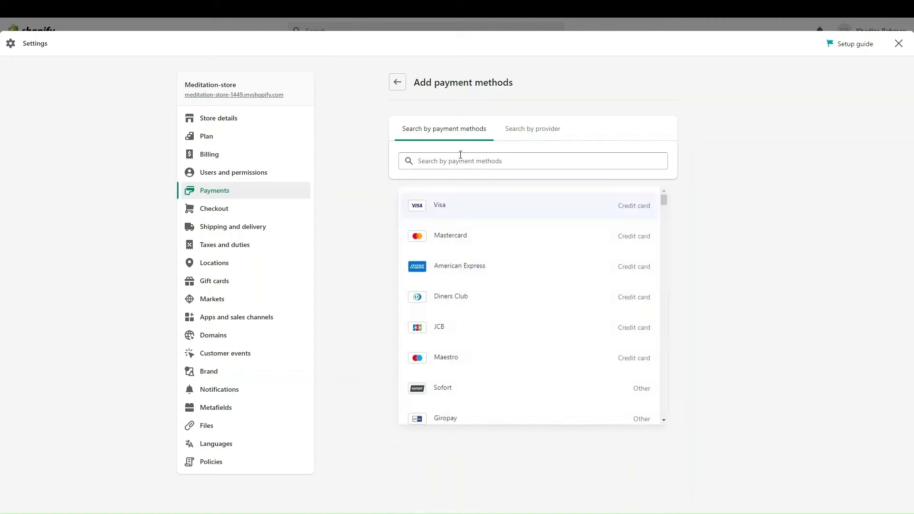
Step: Search the payment providers for "app" and select Paysera Payment App to view its offer
left_click(528, 133)
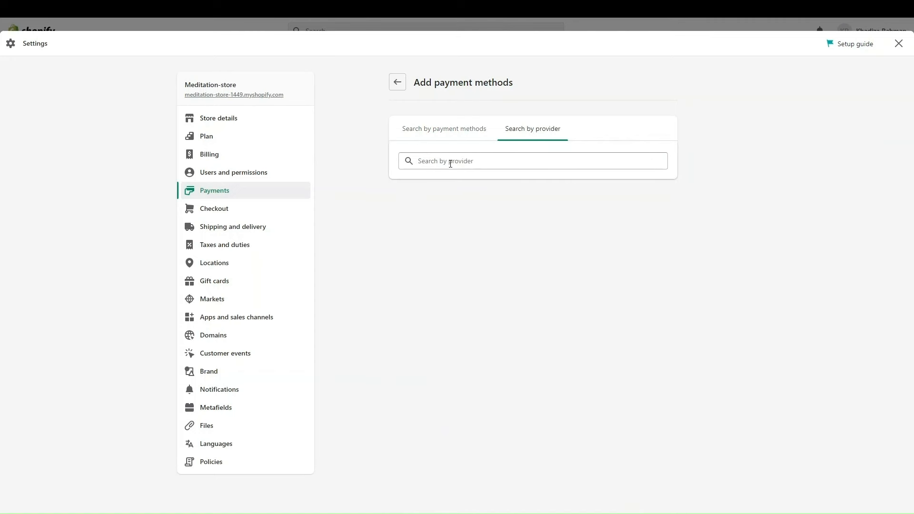
left_click(450, 163)
type("a")
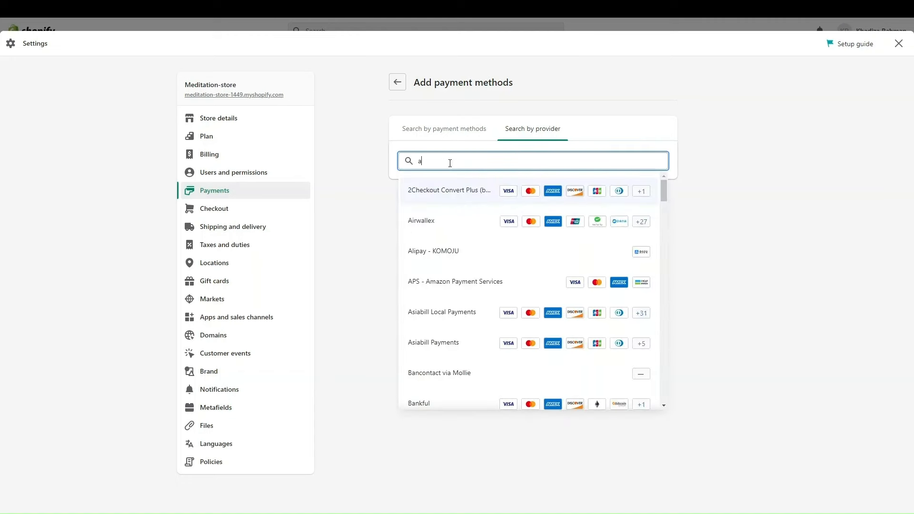
type("pp")
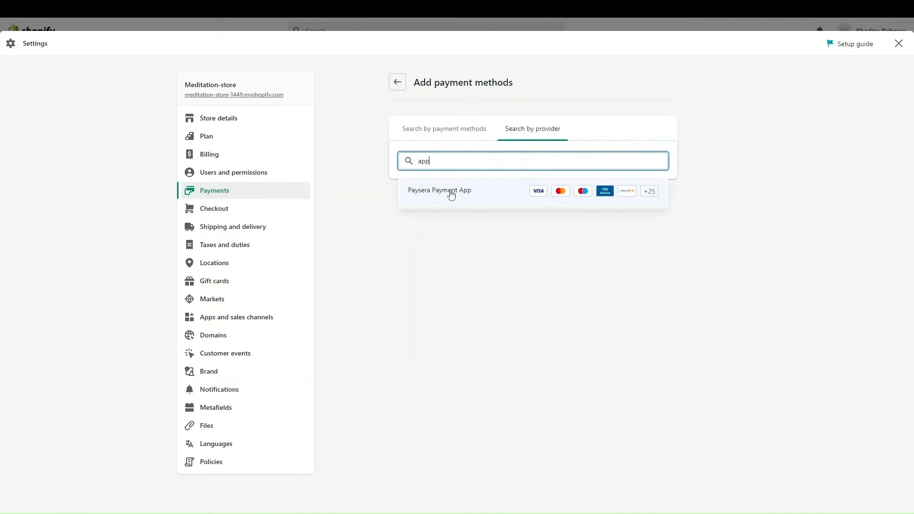
left_click(449, 191)
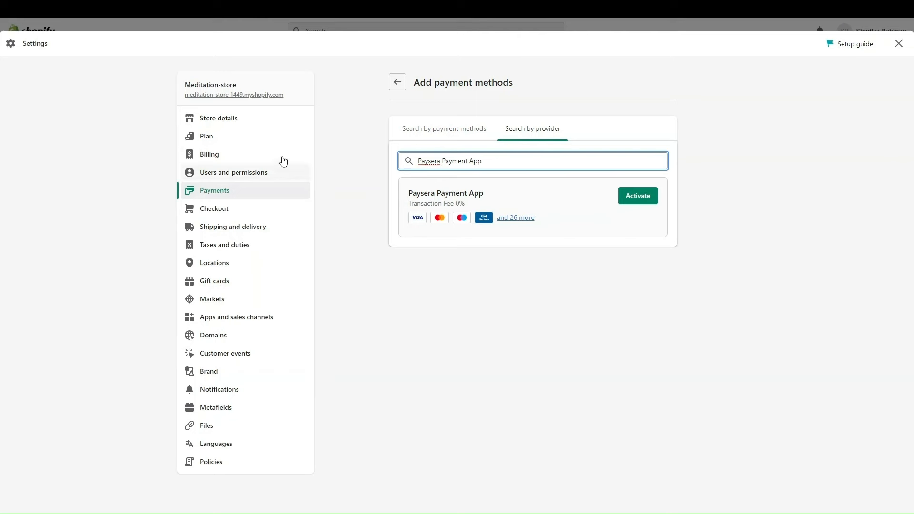
Step: Check the trial's remaining time in the store's plan settings and open the choice of subscription plans
left_click(227, 141)
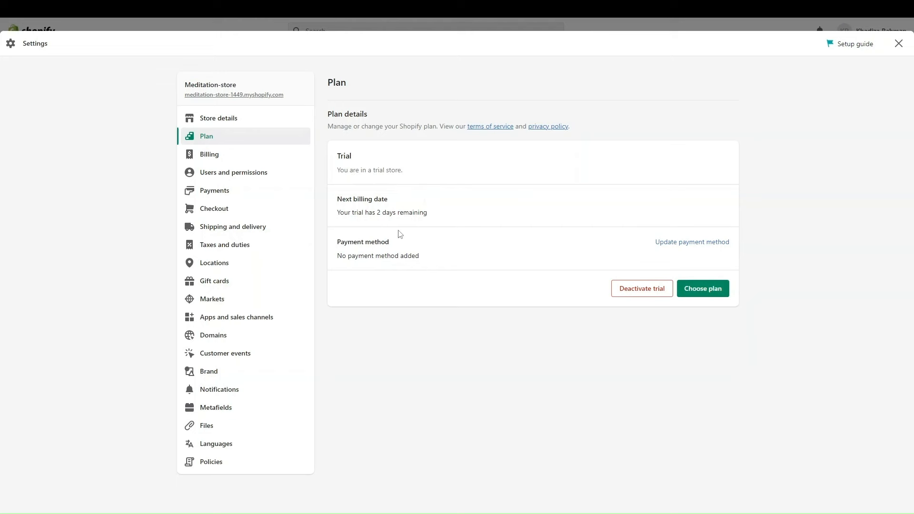
left_click_drag(376, 213, 443, 212)
left_click(701, 291)
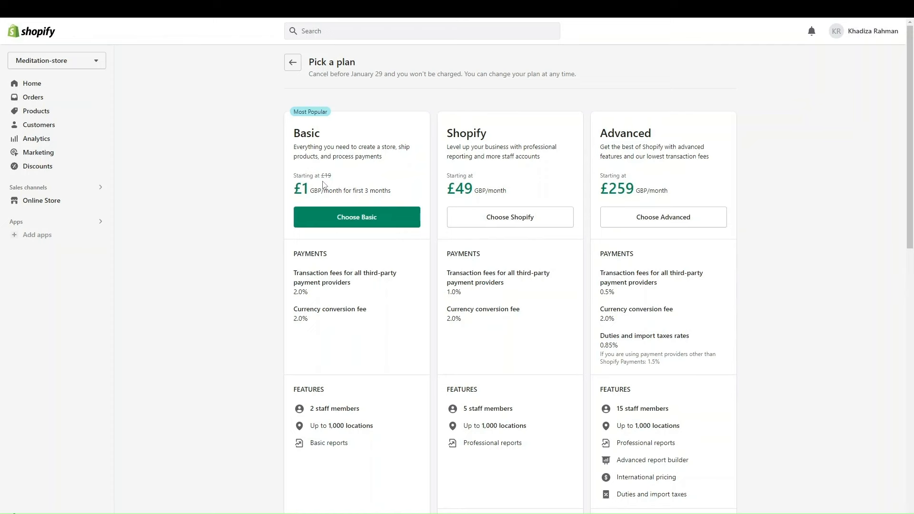
Step: Compare the prices, payment fees, features and shipping options of the Basic, Shopify and Advanced plans
scroll(256, 302, "down", 1)
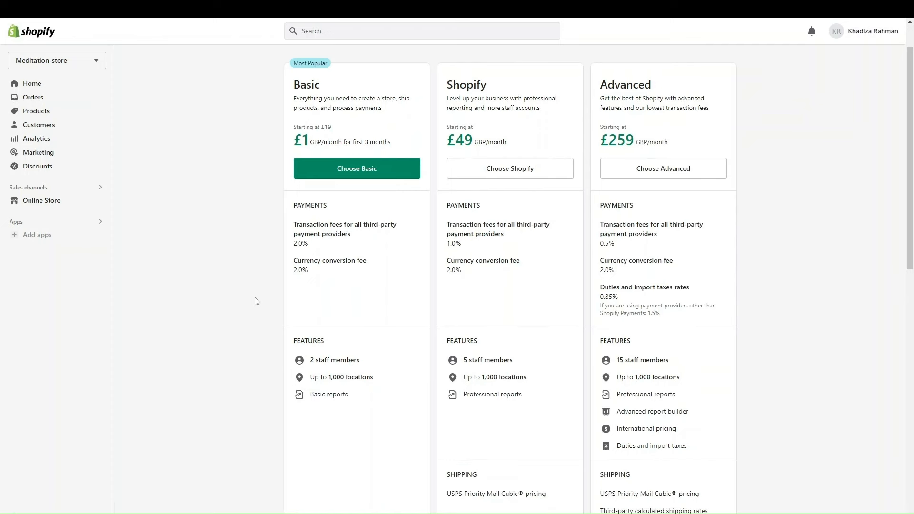
scroll(256, 302, "up", 1)
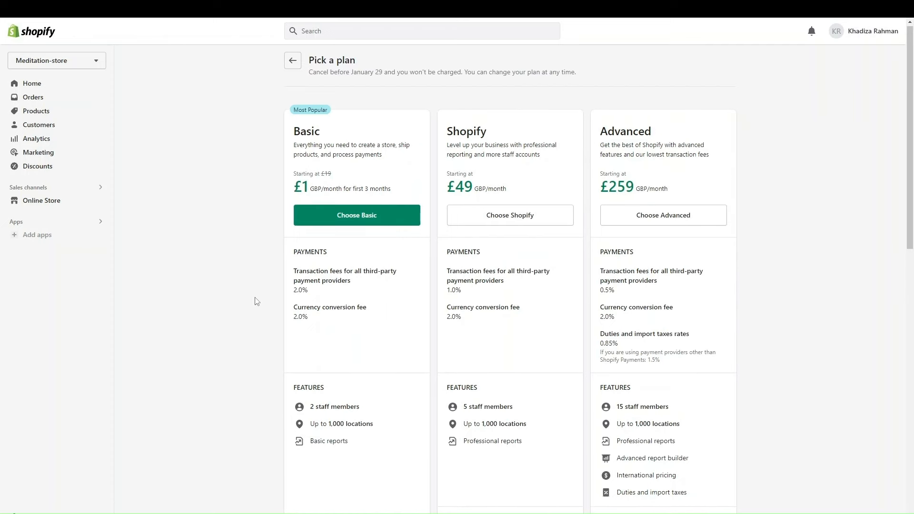
scroll(256, 301, "down", 1)
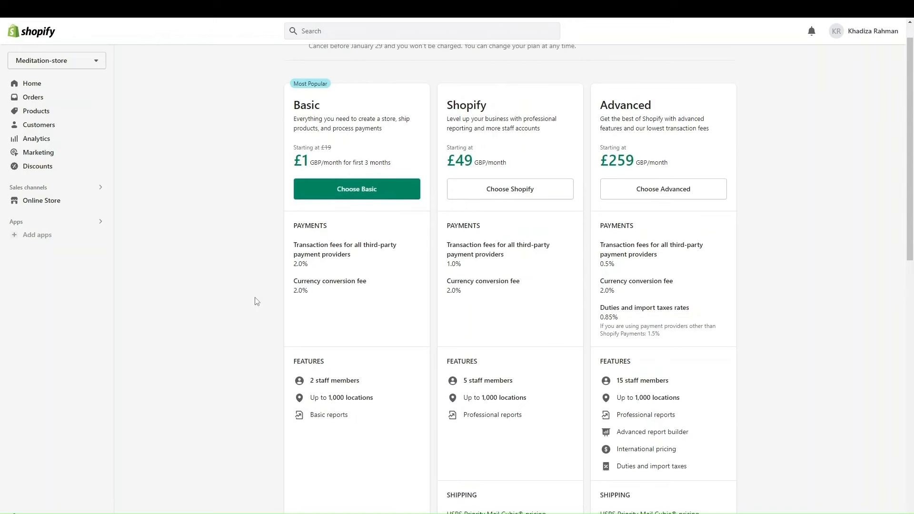
scroll(267, 288, "up", 1)
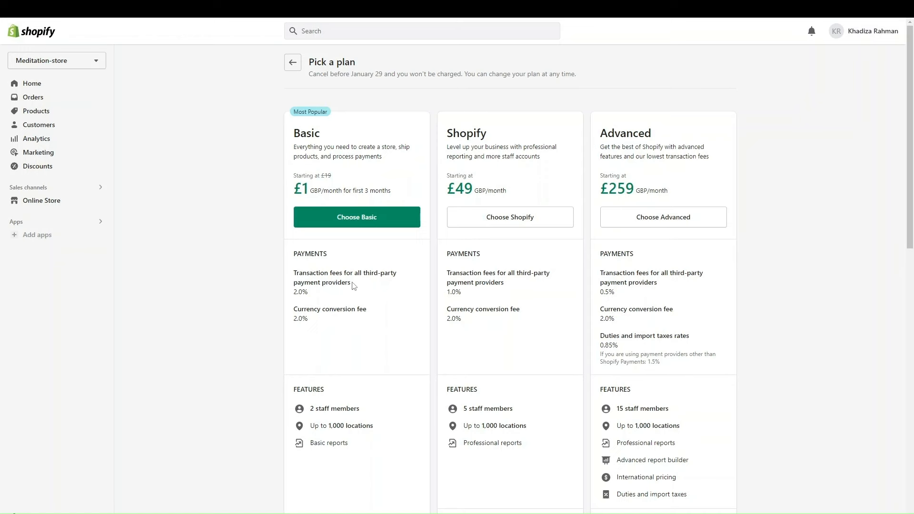
left_click_drag(321, 275, 379, 288)
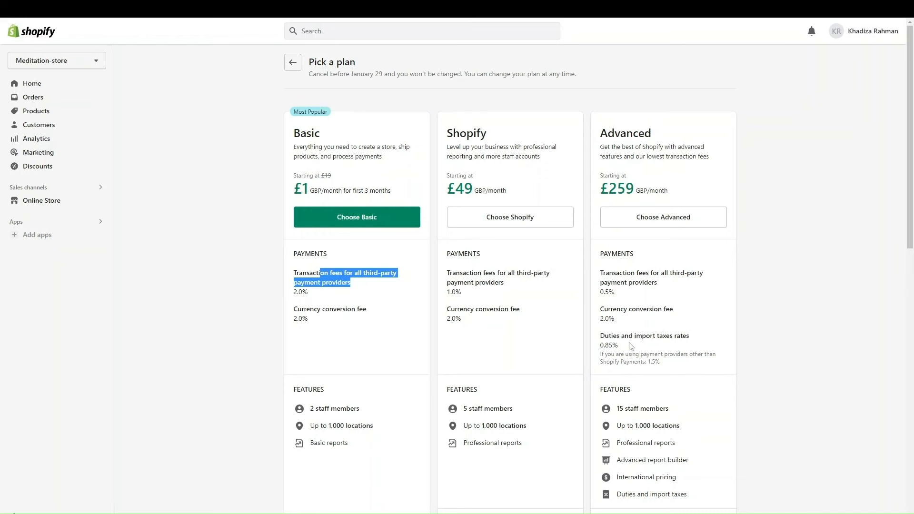
scroll(598, 306, "down", 1)
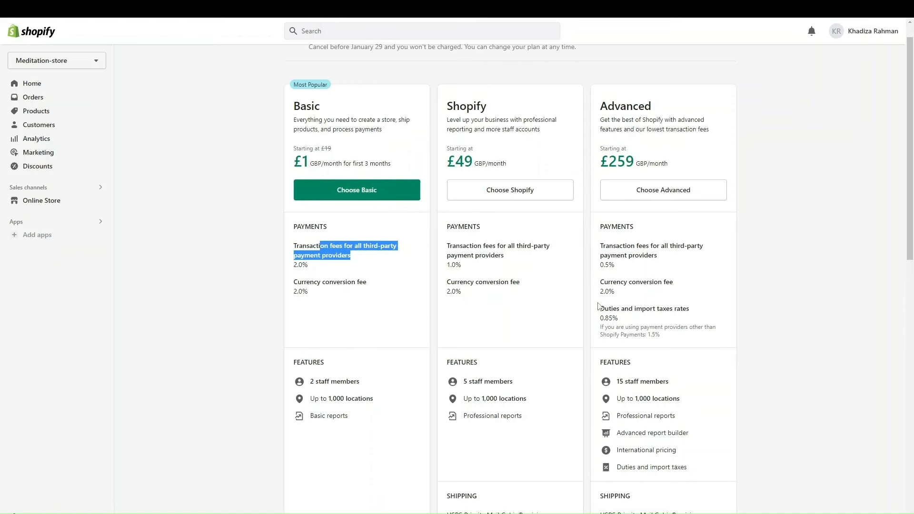
scroll(632, 307, "down", 2)
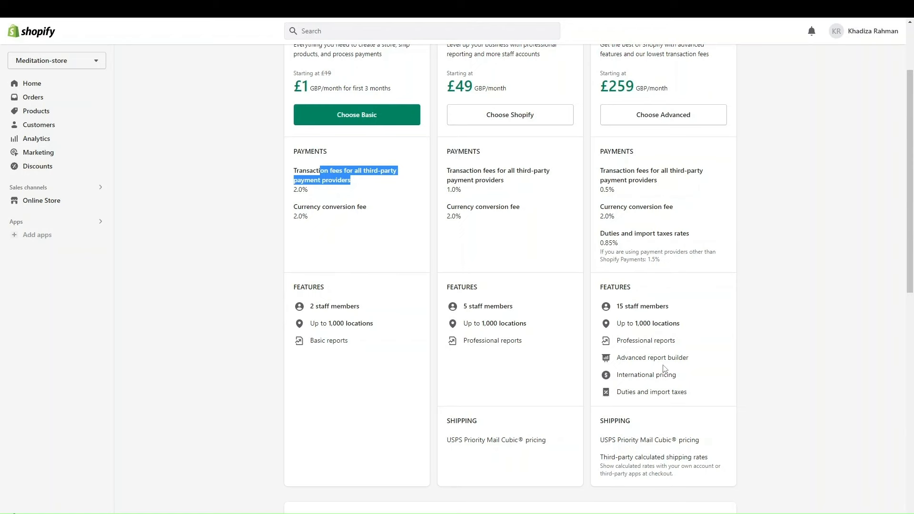
Step: Examine the Starter plan and the features included in all plans, and compare them with the Basic, Shopify and Advanced plans
scroll(656, 404, "down", 1)
scroll(656, 405, "down", 10)
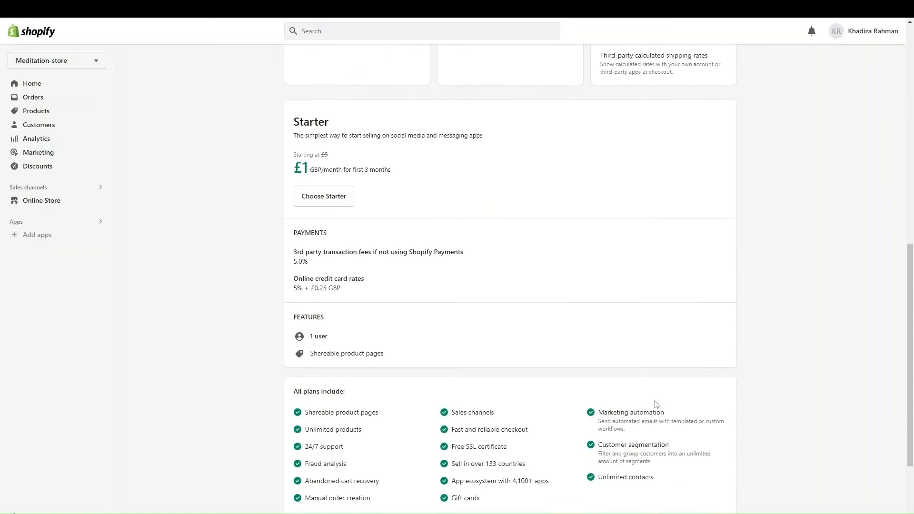
scroll(656, 405, "up", 10)
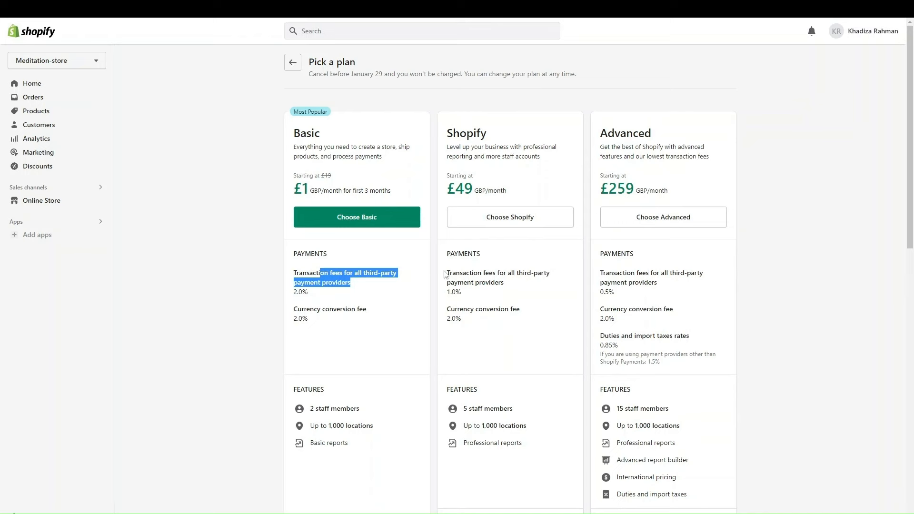
scroll(423, 340, "down", 3)
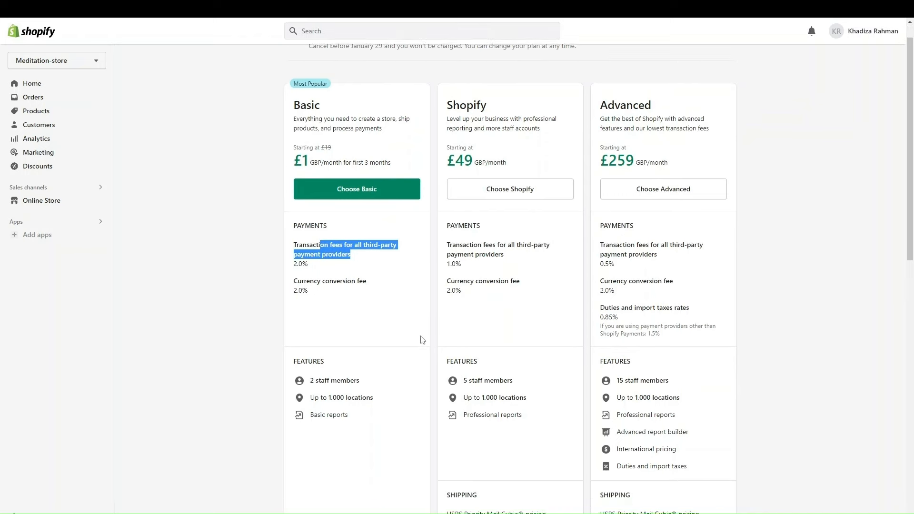
scroll(362, 287, "up", 1)
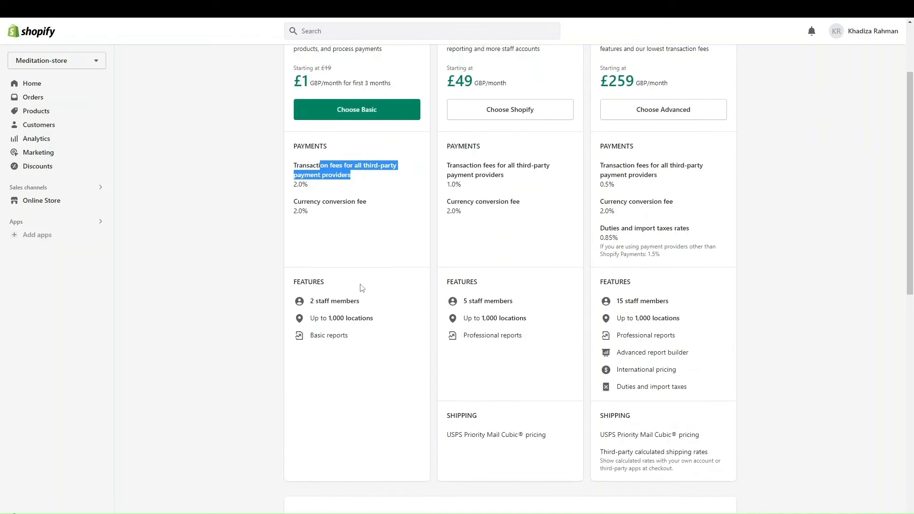
scroll(326, 362, "up", 3)
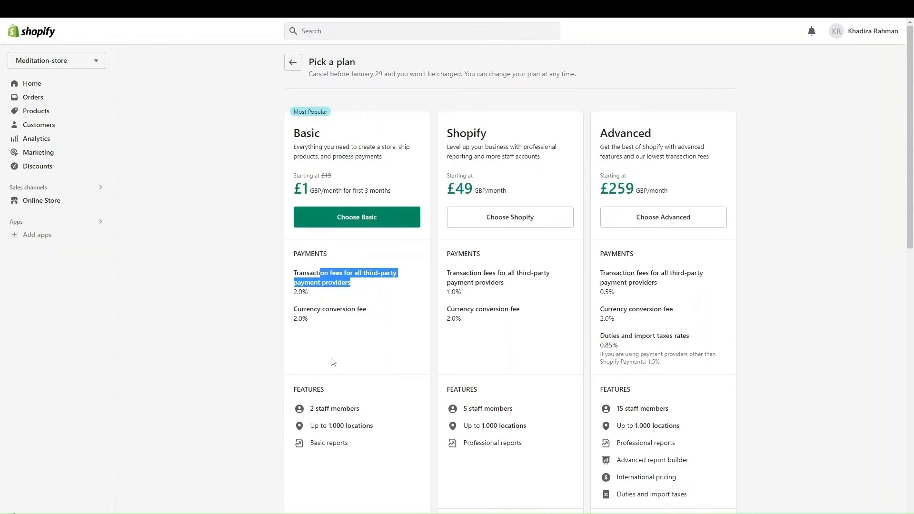
left_click(330, 271)
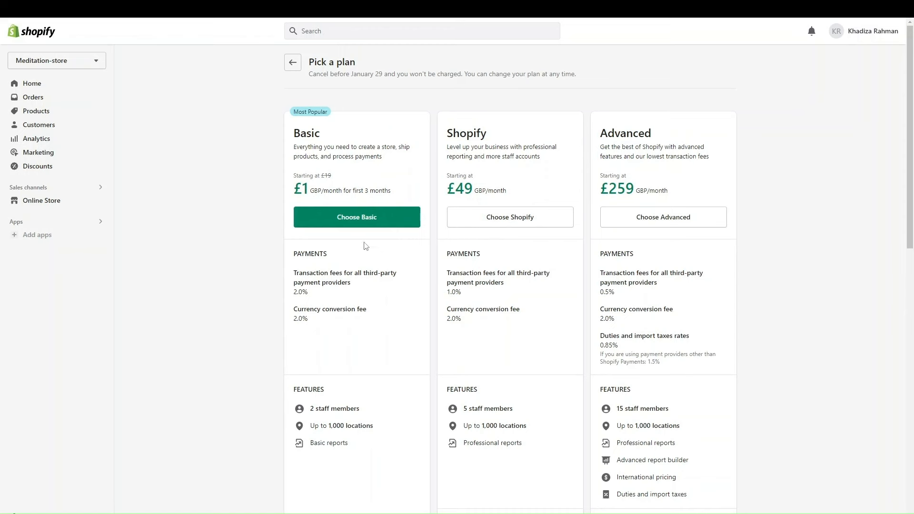
Step: Choose the Basic plan, compare its yearly and monthly billing, confirm the Monthly (£25/month) billing cycle, and review the business address form
left_click(370, 218)
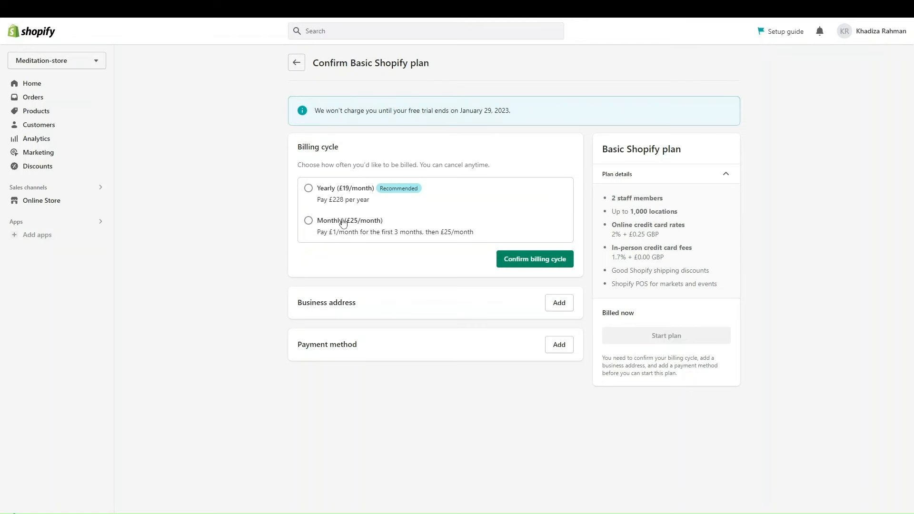
left_click(323, 203)
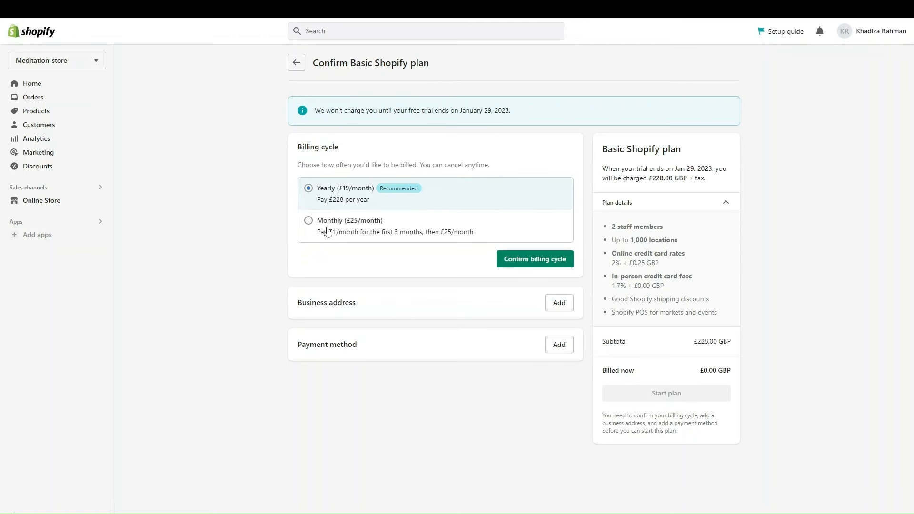
left_click(327, 232)
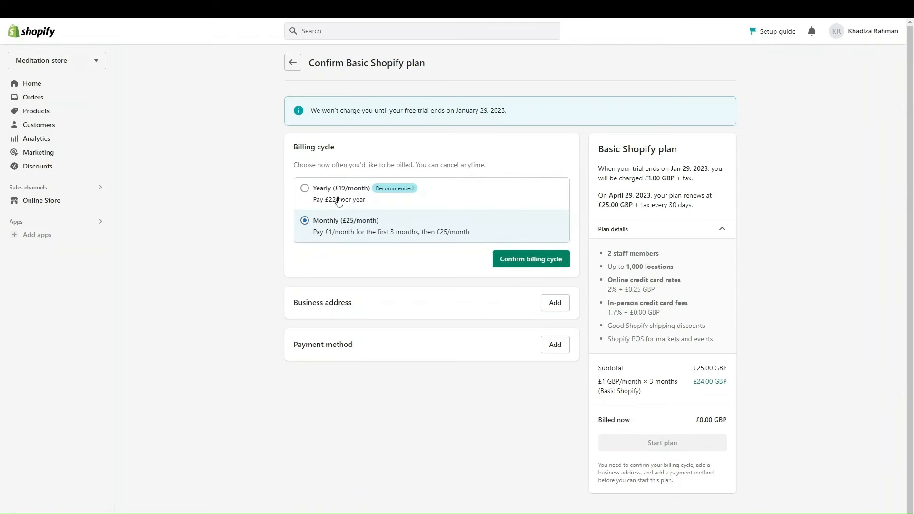
left_click(340, 202)
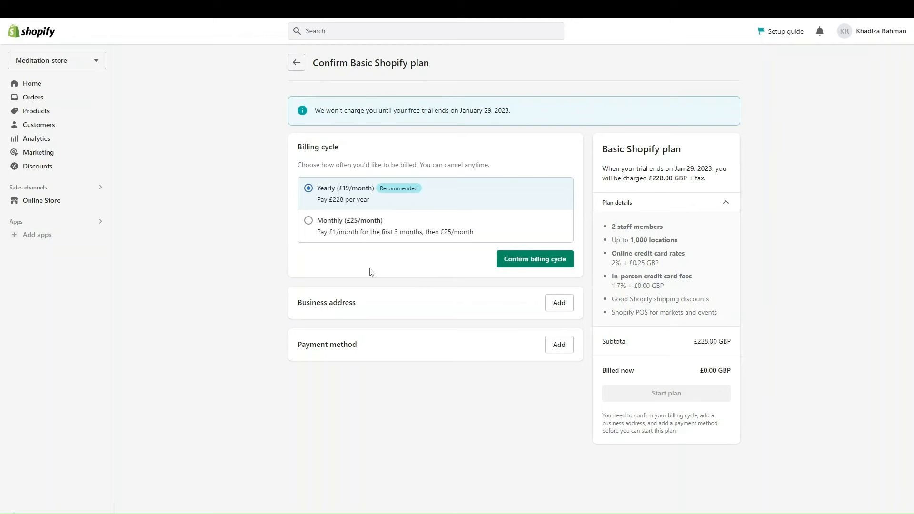
left_click(366, 231)
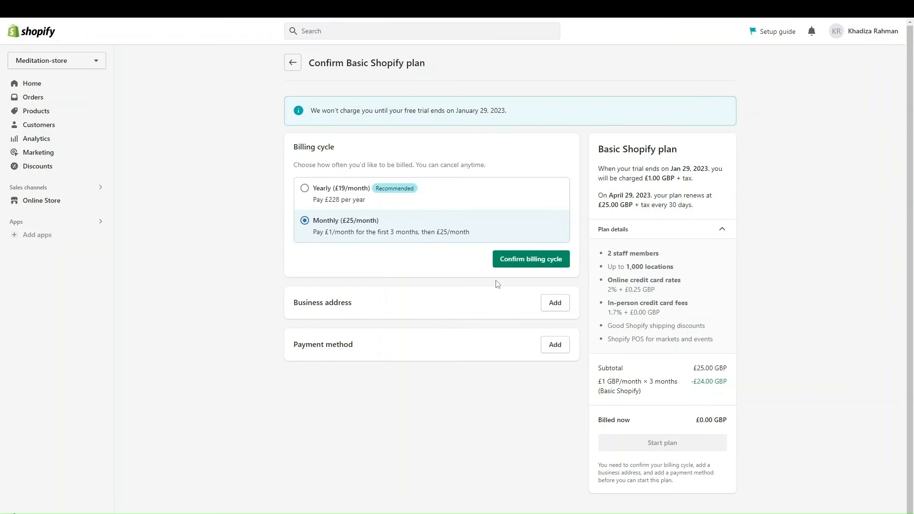
left_click(538, 252)
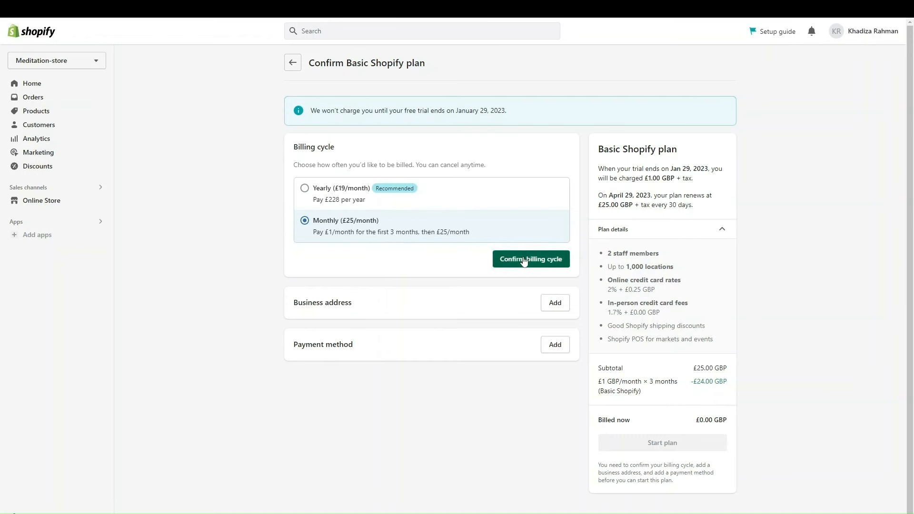
scroll(465, 361, "down", 2)
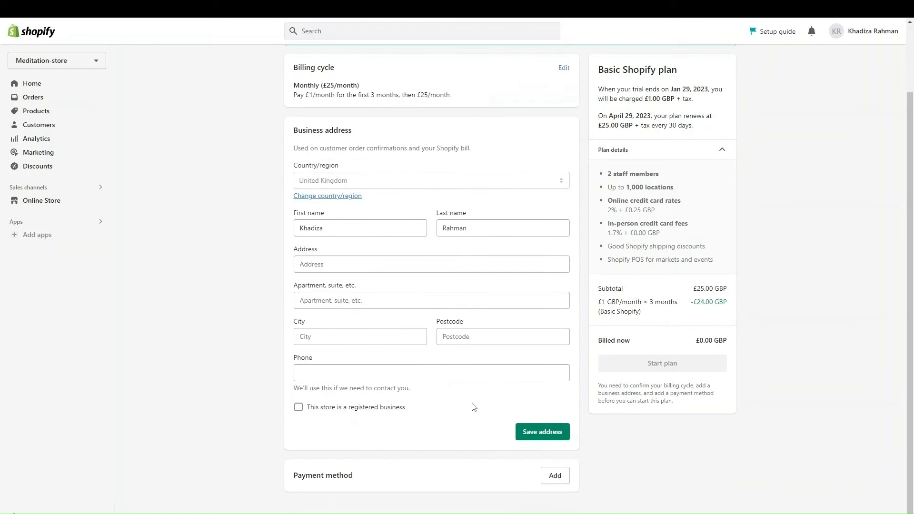
scroll(498, 320, "up", 2)
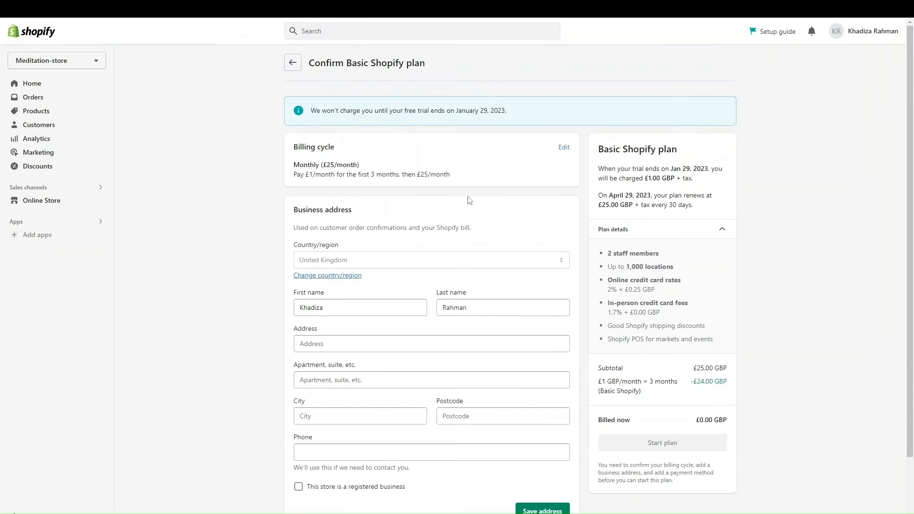
Step: Open the domain settings from the setup guide's custom domain task and search the store's domains for "meditation-store.net"
left_click(46, 89)
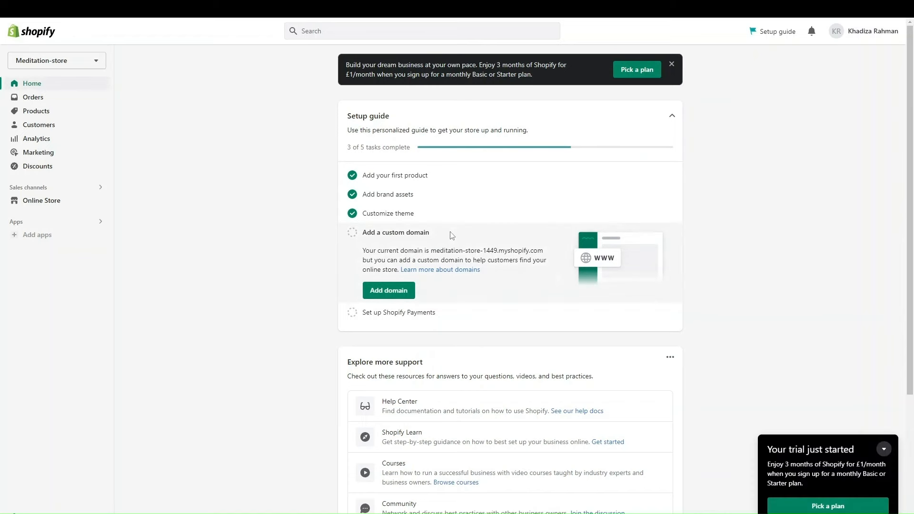
left_click(382, 295)
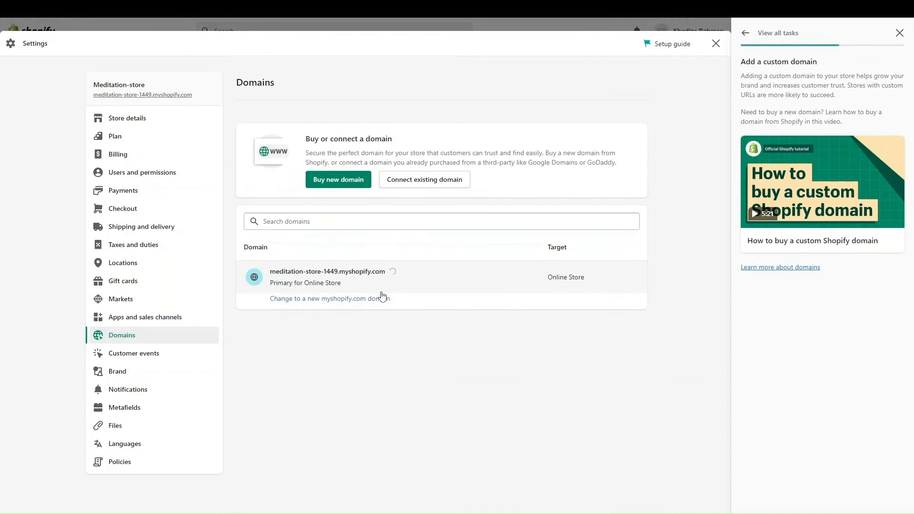
left_click(321, 222)
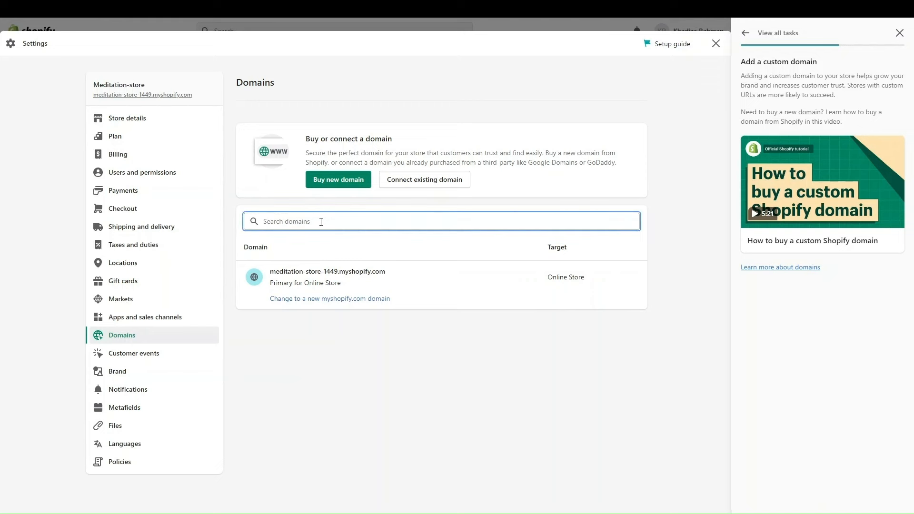
type("medit")
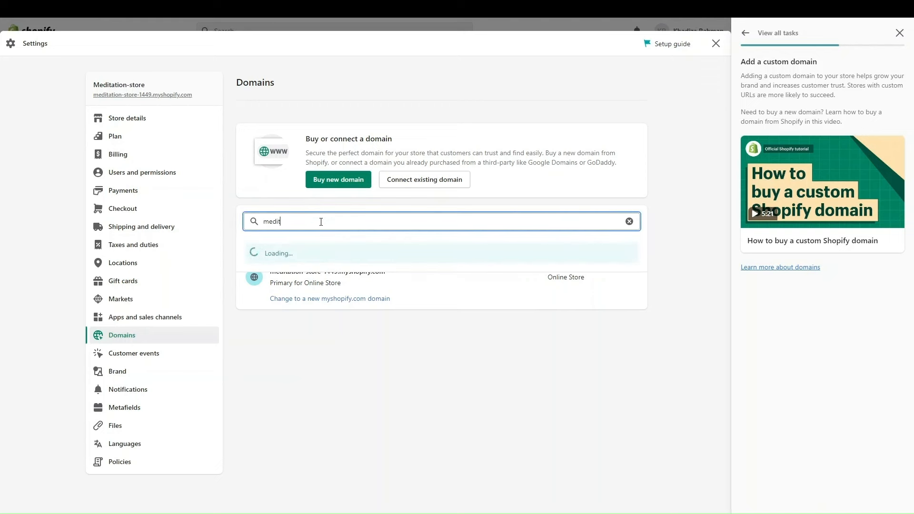
type("ation-sto")
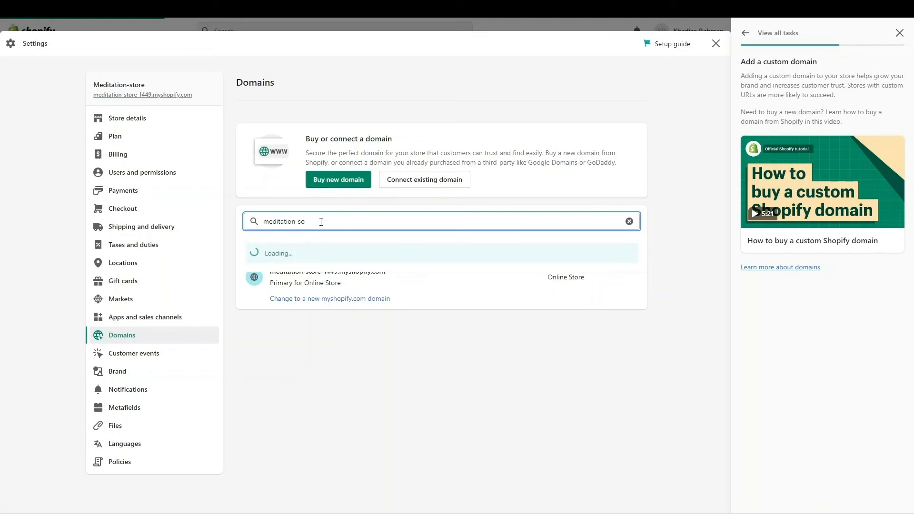
type("re.negt")
key("BackSpace")
key("BackSpace")
type("t")
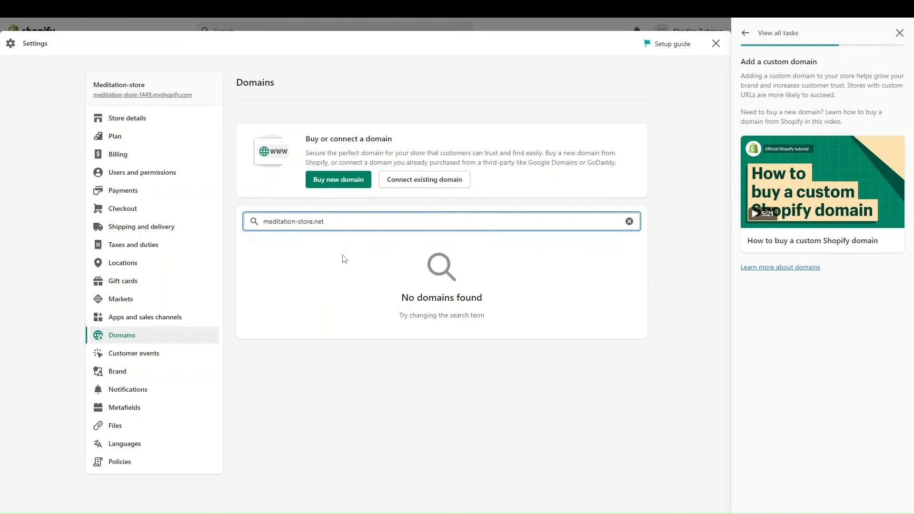
Step: Change the domain search to "meditation-store.com", and shorten the search term by removing "store" and the extension
key("BackSpace")
key("BackSpace")
key("BackSpace")
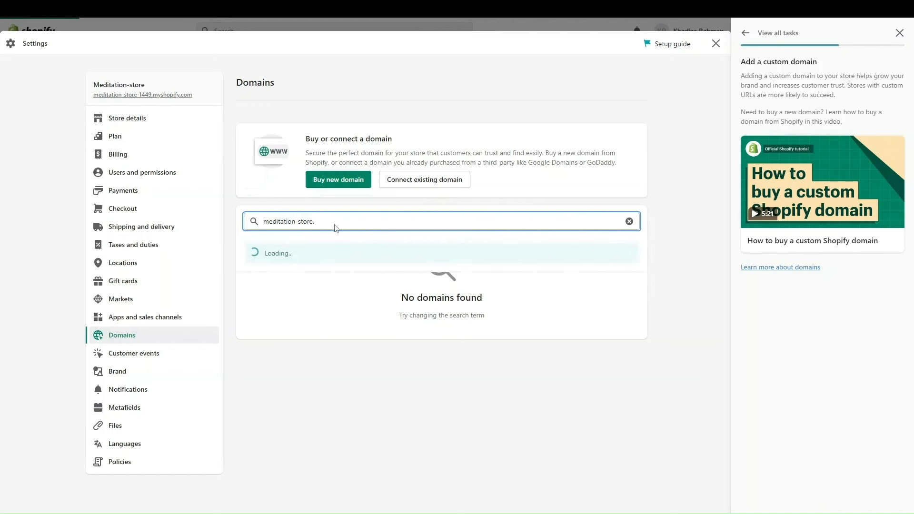
type("com")
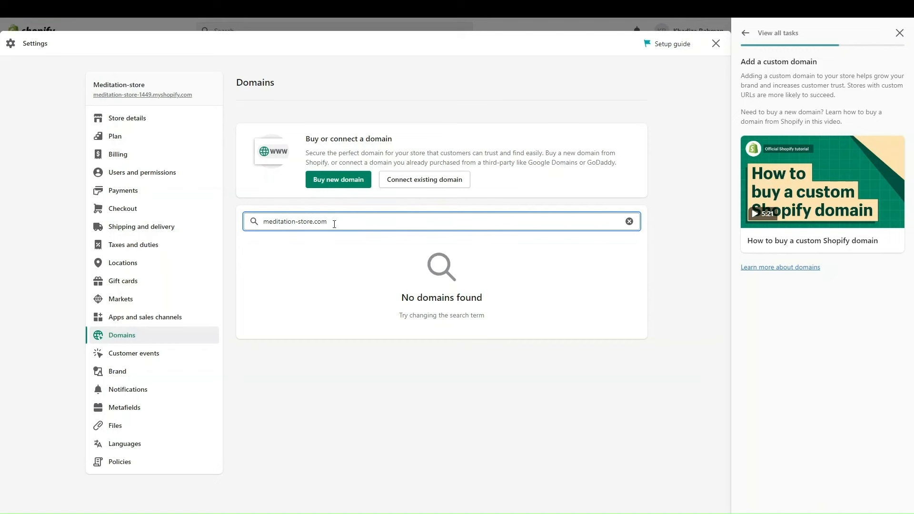
double_click(307, 223)
key("BackSpace")
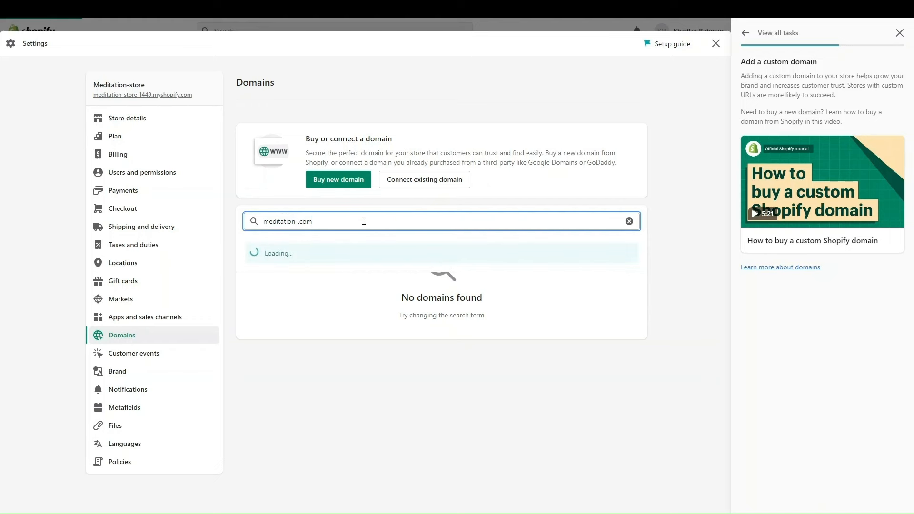
key("BackSpace")
key("BackSpace")
key("BackSpace")
key("BackSpace")
key("BackSpace")
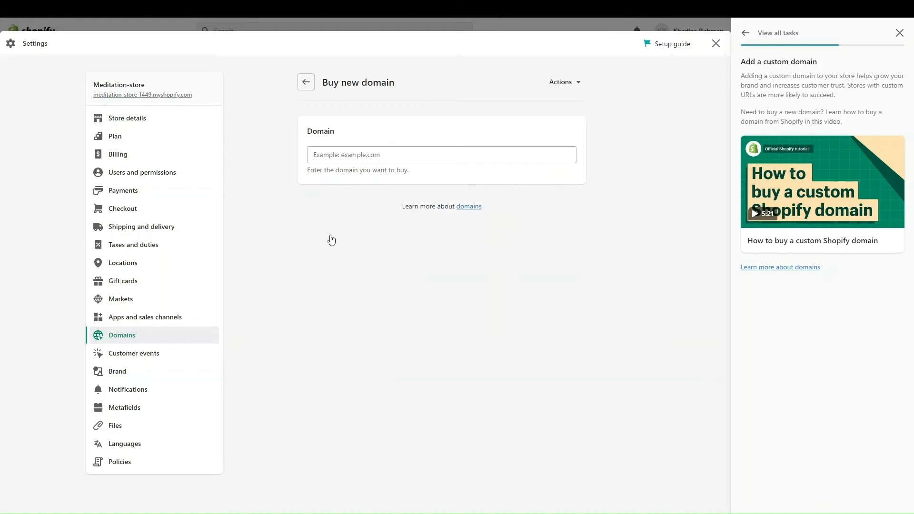
Step: Look up "meditation.net" as a new domain to buy and show the next 10 alternative extensions with their yearly prices
left_click(356, 156)
type("medit")
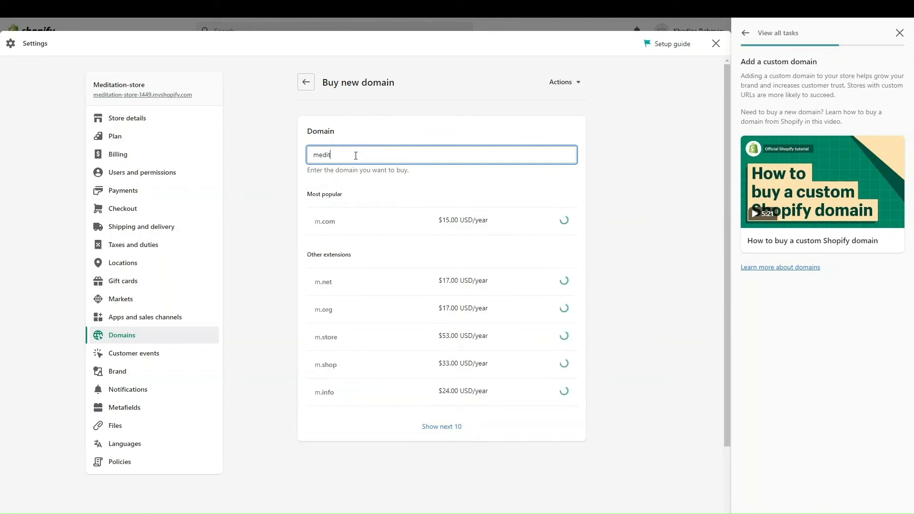
key("BackSpace")
type("ta")
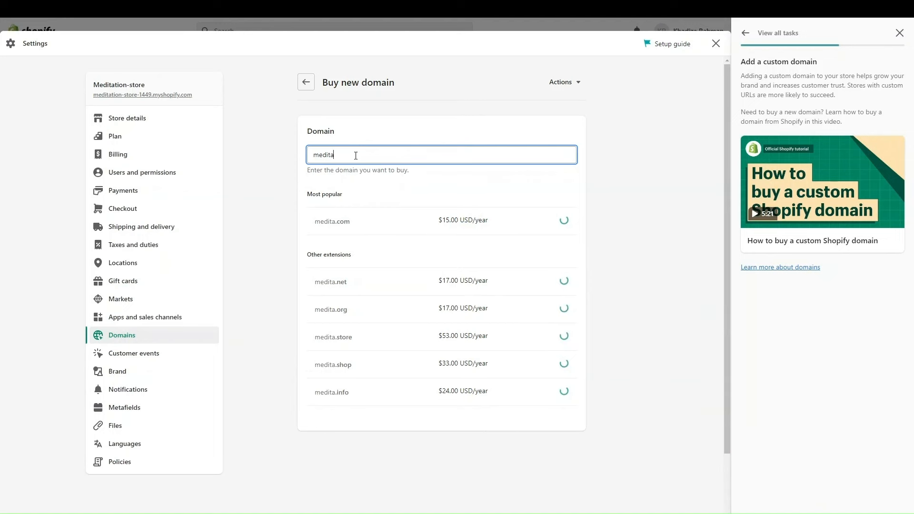
type("tion.net")
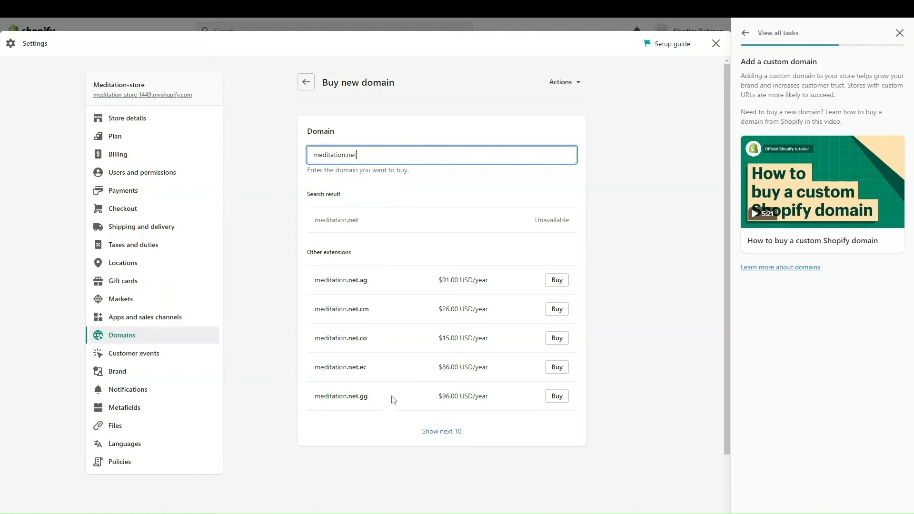
left_click(451, 431)
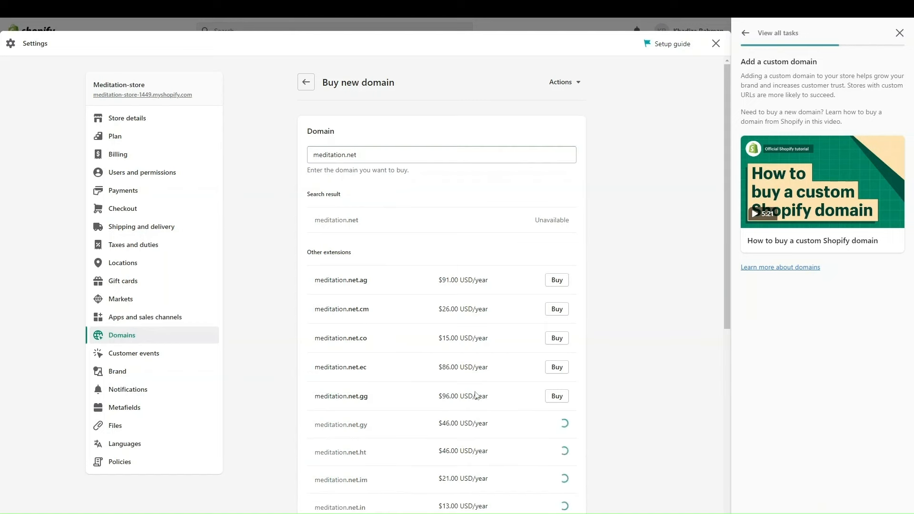
scroll(475, 395, "down", 1)
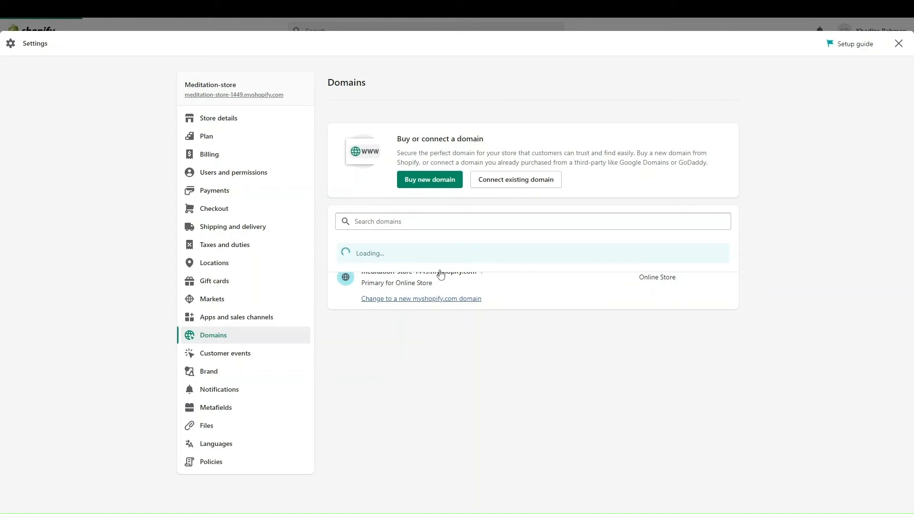
Step: Enter "meditation.net" as the existing domain to connect to the store and continue to its connection setup
left_click(521, 183)
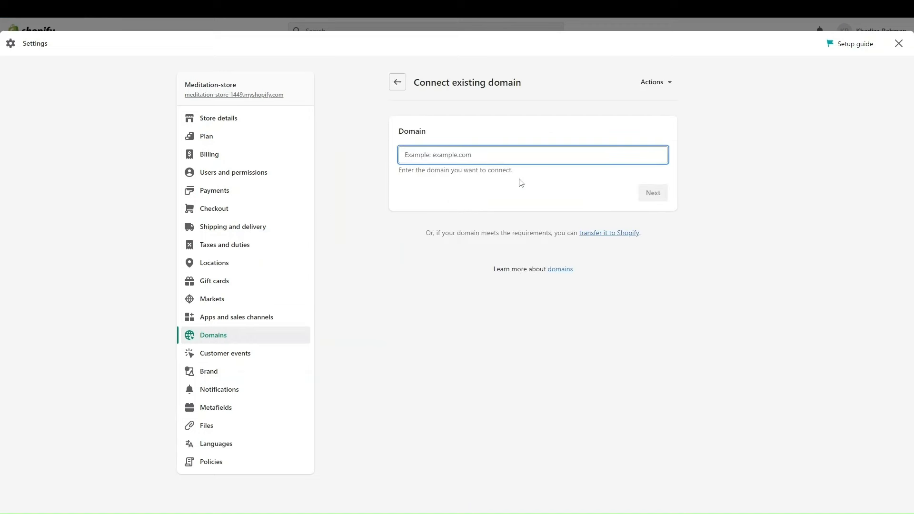
type("m")
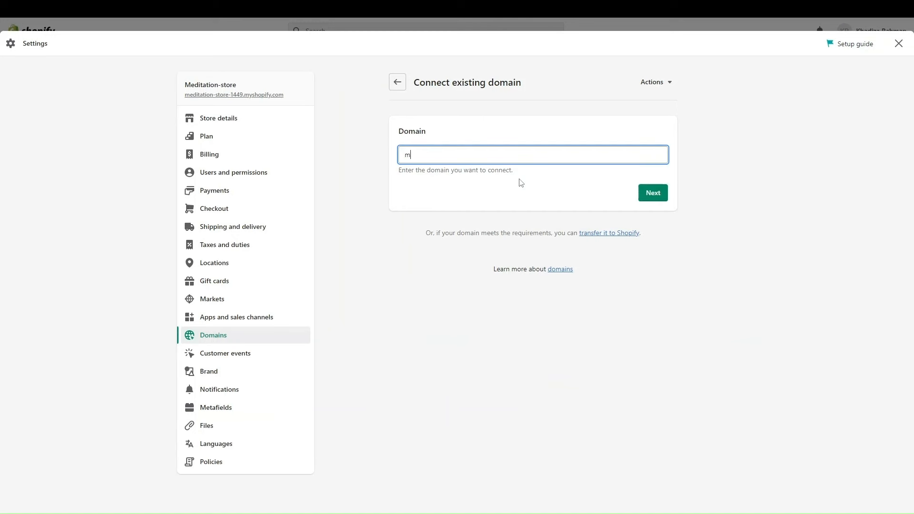
type("editation.net")
left_click(653, 195)
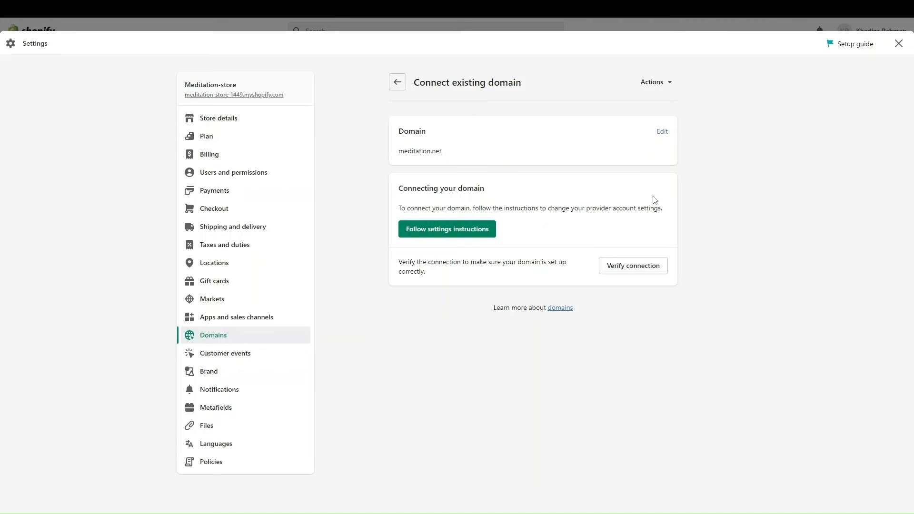
Step: Open the settings instructions for connecting the domain and review the help topics on third-party domains
left_click(434, 232)
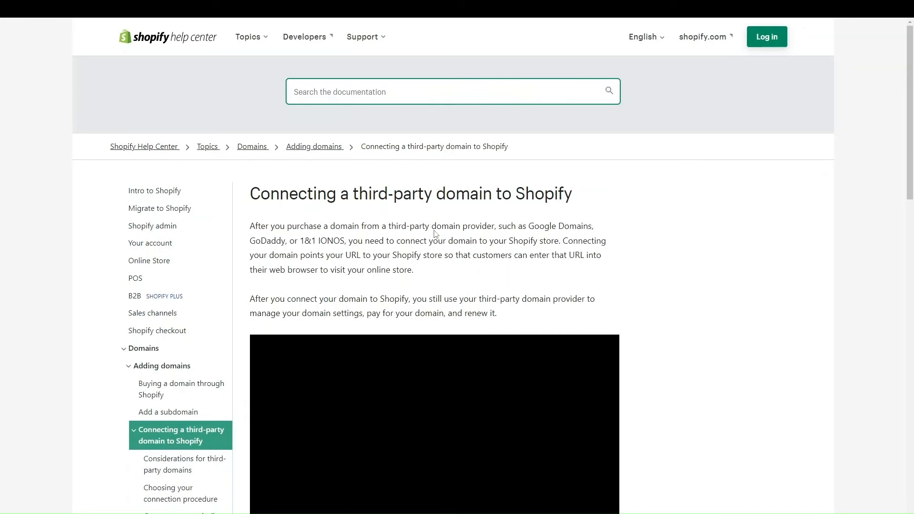
scroll(431, 266, "down", 7)
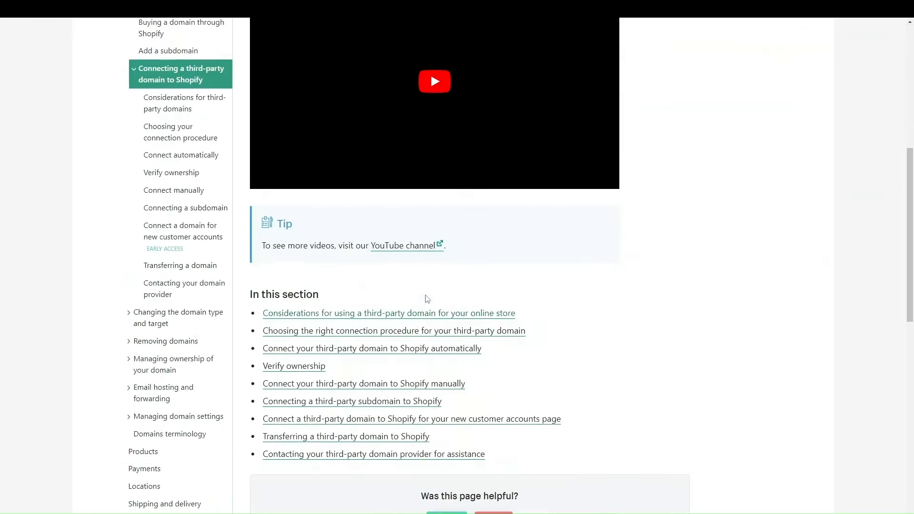
scroll(427, 299, "down", 5)
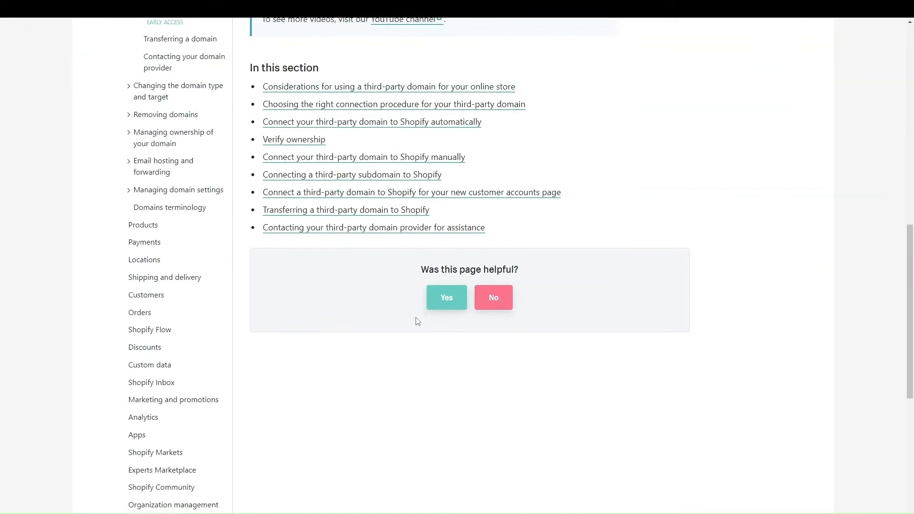
Step: Read through the rest of the third-party domains help page and return to the store's domain connection settings
scroll(418, 321, "down", 9)
scroll(417, 322, "up", 20)
scroll(417, 321, "down", 1)
scroll(417, 320, "up", 1)
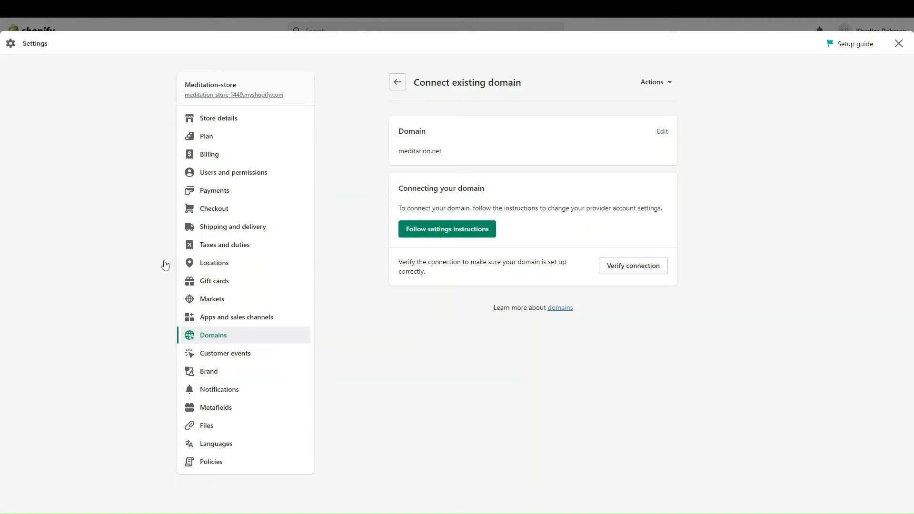
Step: Open the billing settings and review the payment methods, billing currency, subscriptions, upcoming bill, credits and tax registration sections
left_click(221, 161)
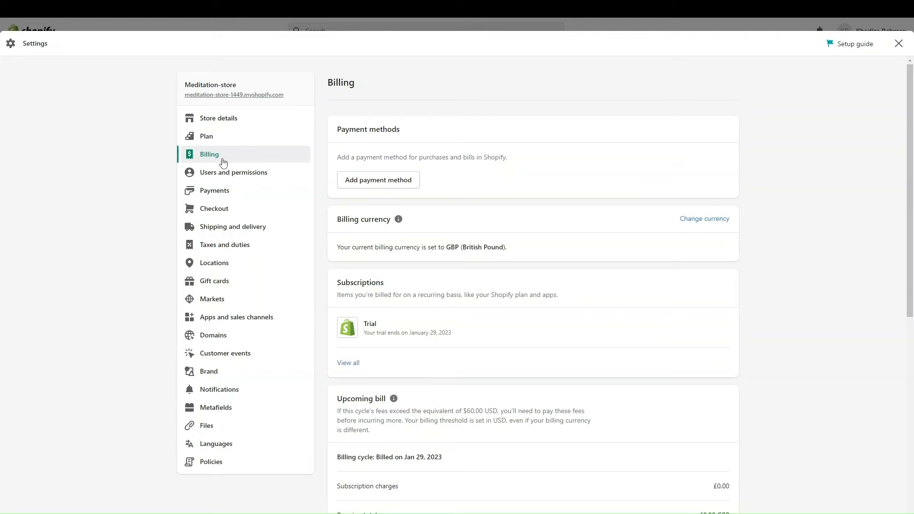
scroll(404, 335, "down", 3)
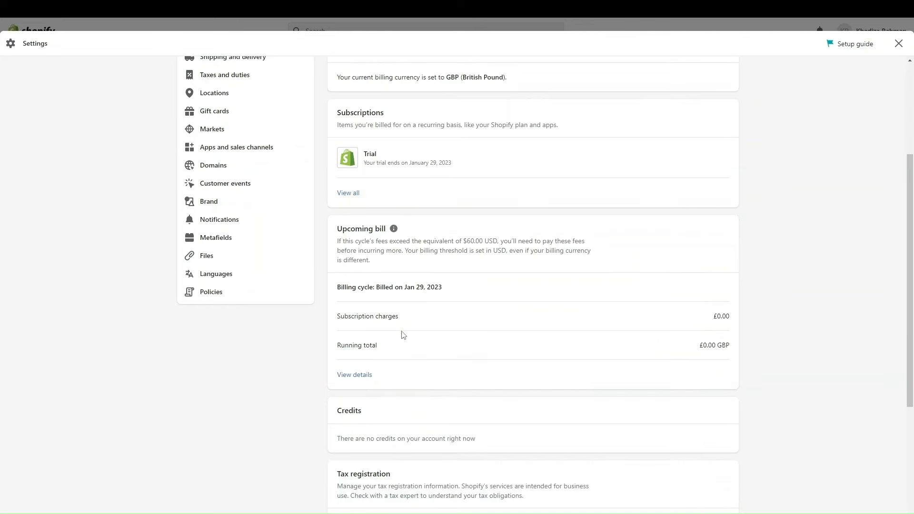
scroll(403, 335, "up", 3)
scroll(549, 367, "down", 1)
scroll(550, 367, "up", 1)
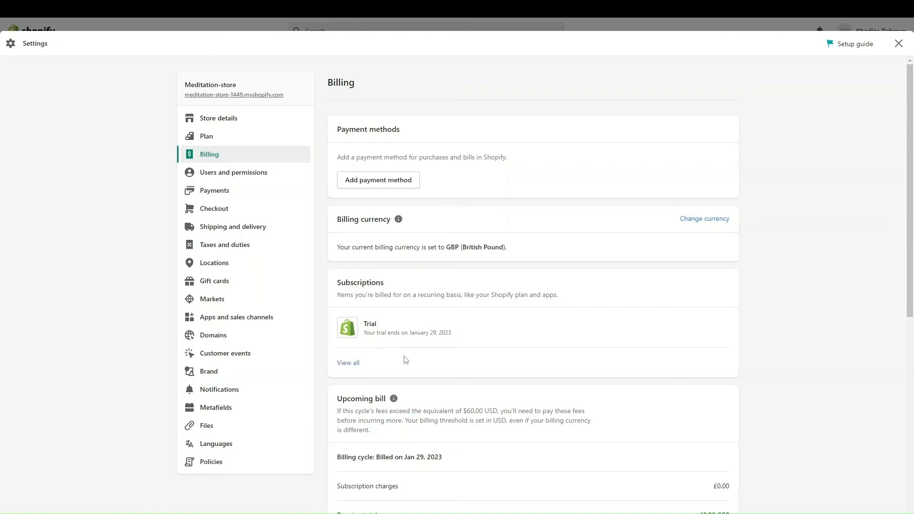
scroll(406, 360, "down", 1)
scroll(384, 322, "down", 2)
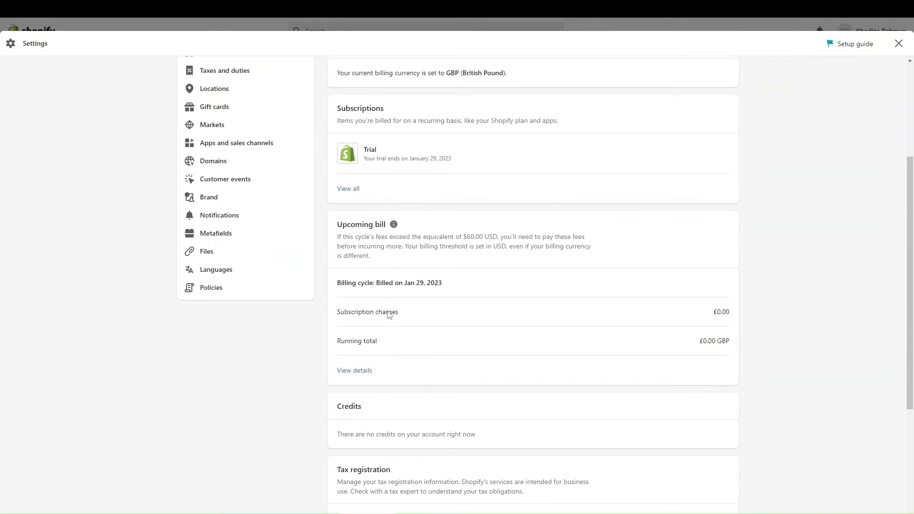
scroll(381, 267, "up", 3)
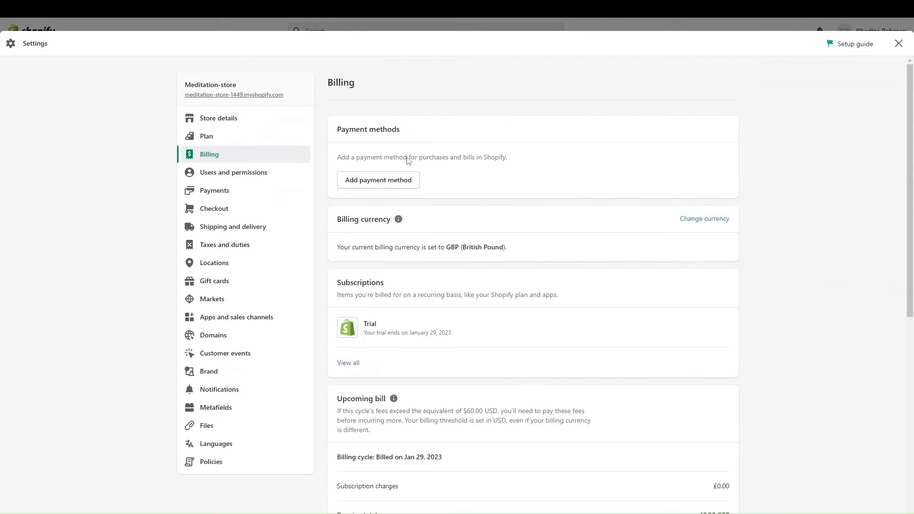
Step: Open the users and permissions settings and review the store owner, staff, collaborator and login service options
left_click(243, 174)
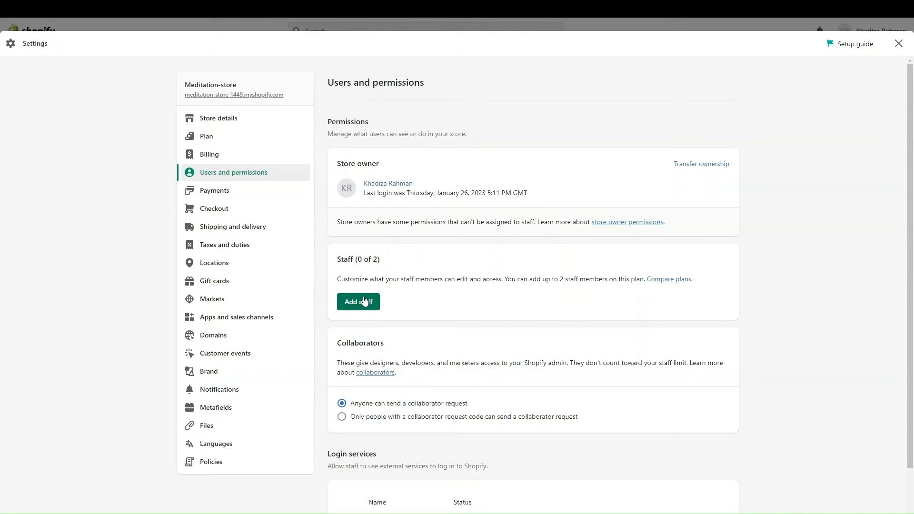
scroll(409, 414, "down", 2)
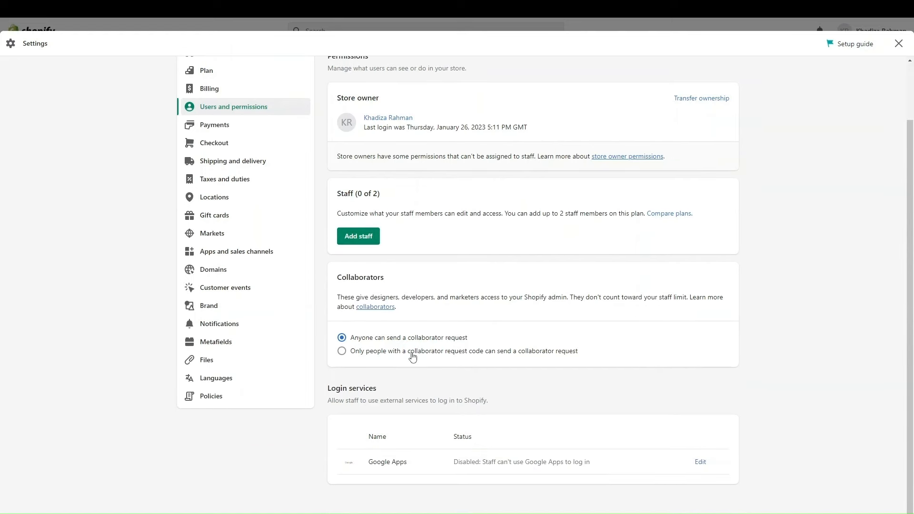
scroll(455, 277, "up", 2)
Step: Start adding a staff member, select all permissions for them, and deselect them all again
left_click(367, 291)
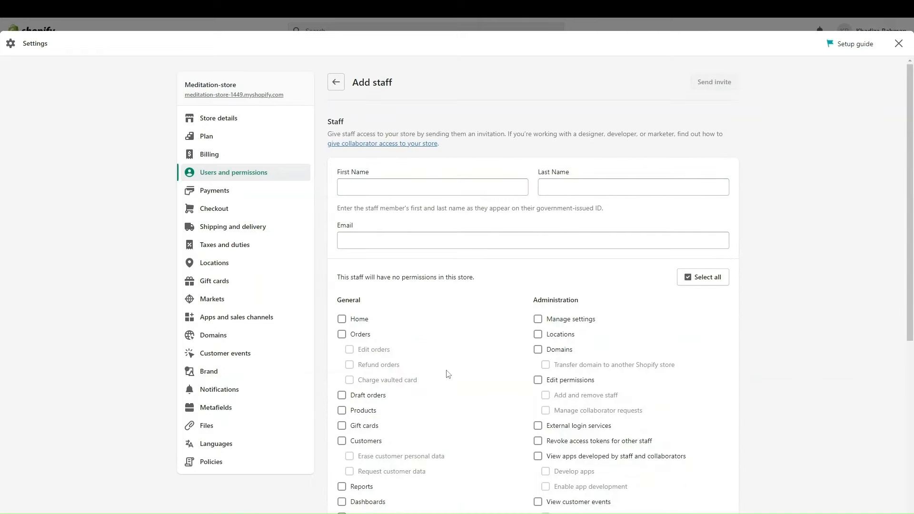
scroll(449, 361, "down", 2)
scroll(459, 232, "down", 1)
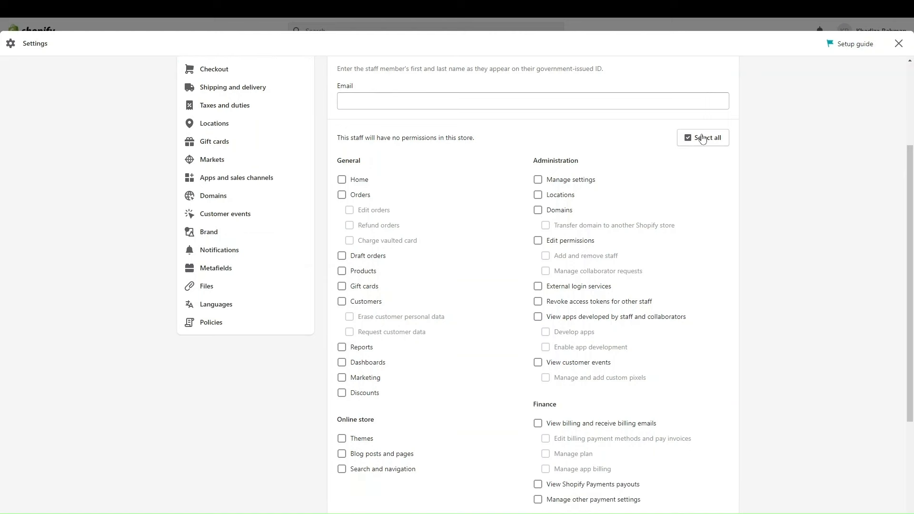
left_click(703, 138)
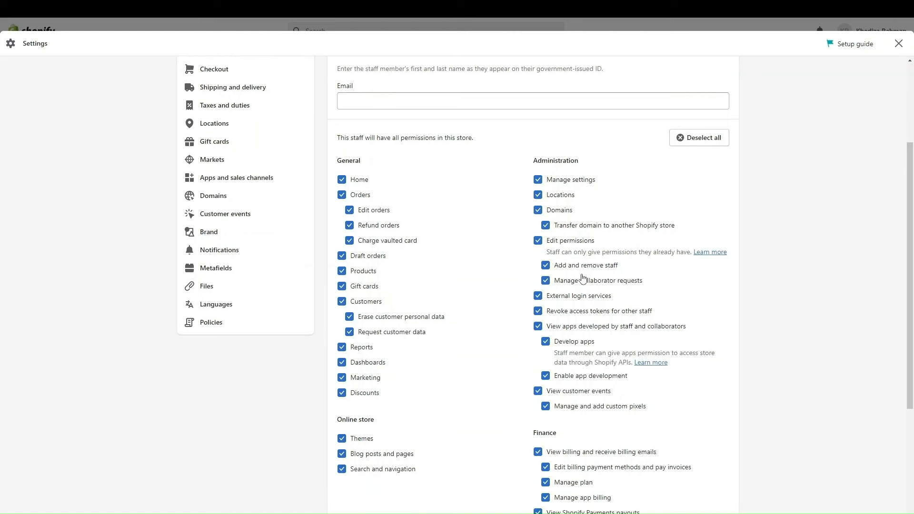
left_click(718, 138)
Step: Grant the new staff member the online store permissions Themes, Blog posts and pages, and Search and navigation
scroll(577, 331, "down", 3)
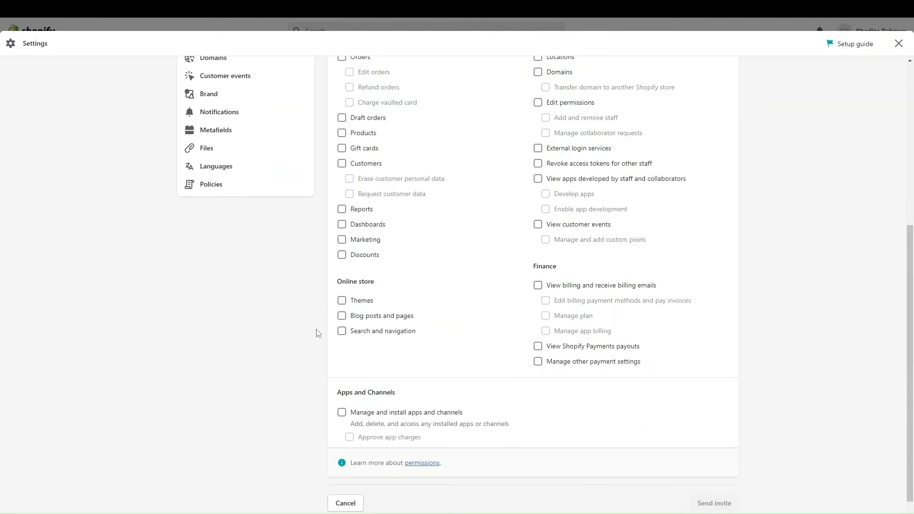
left_click(342, 300)
left_click(342, 316)
left_click(342, 332)
scroll(417, 288, "up", 3)
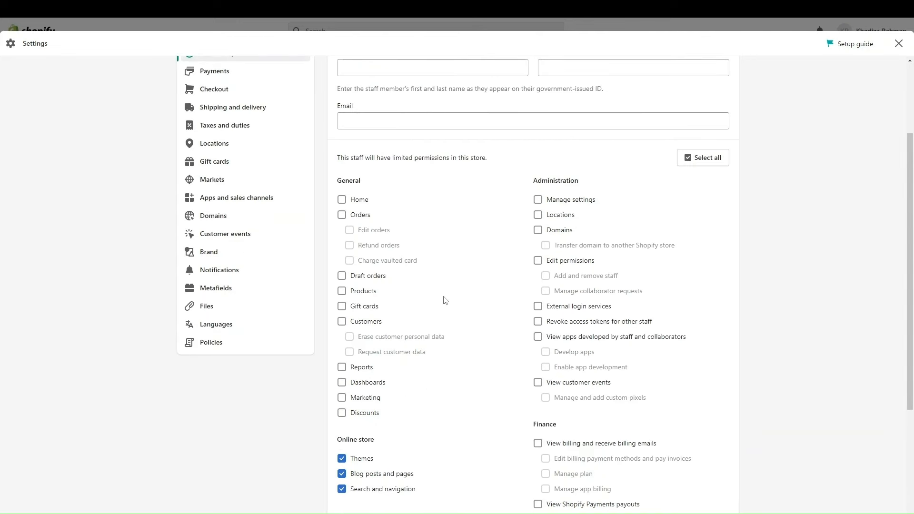
Step: Select every staff permission, deselect them all, and cancel adding the staff member
left_click(704, 162)
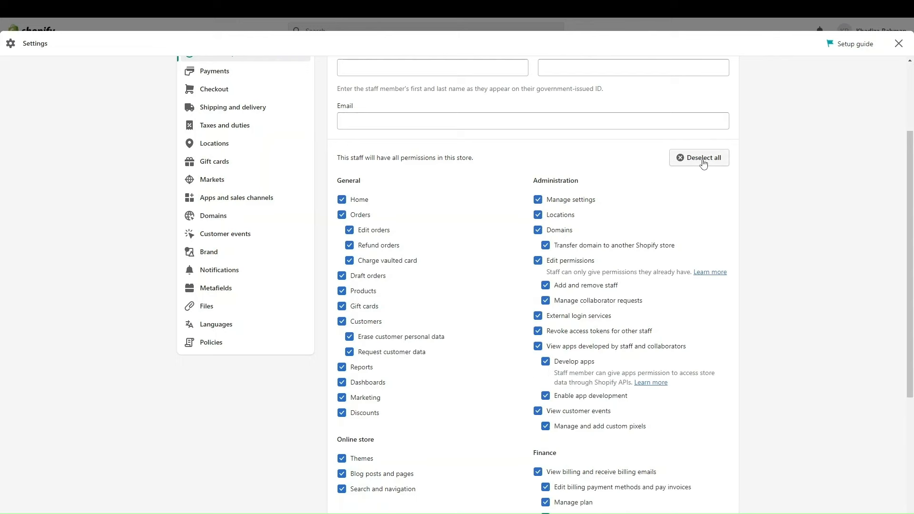
left_click(704, 160)
scroll(588, 341, "down", 4)
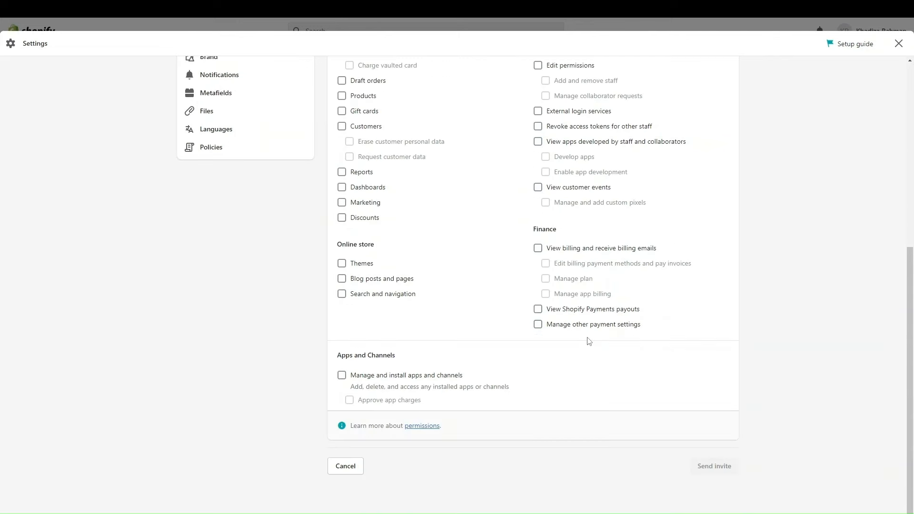
left_click(338, 473)
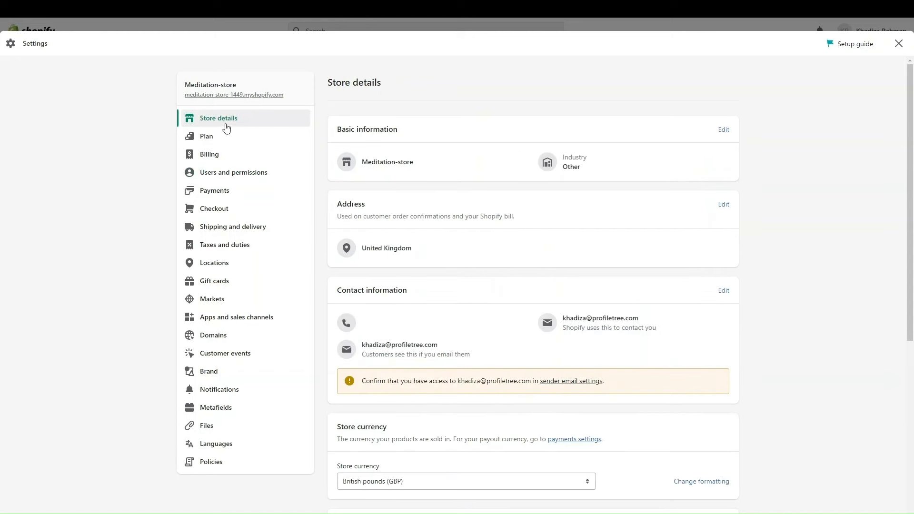
Step: Open the store details and review the contact information, store currency, time zone, units of measurement and order ID format
scroll(465, 313, "down", 1)
scroll(465, 312, "down", 2)
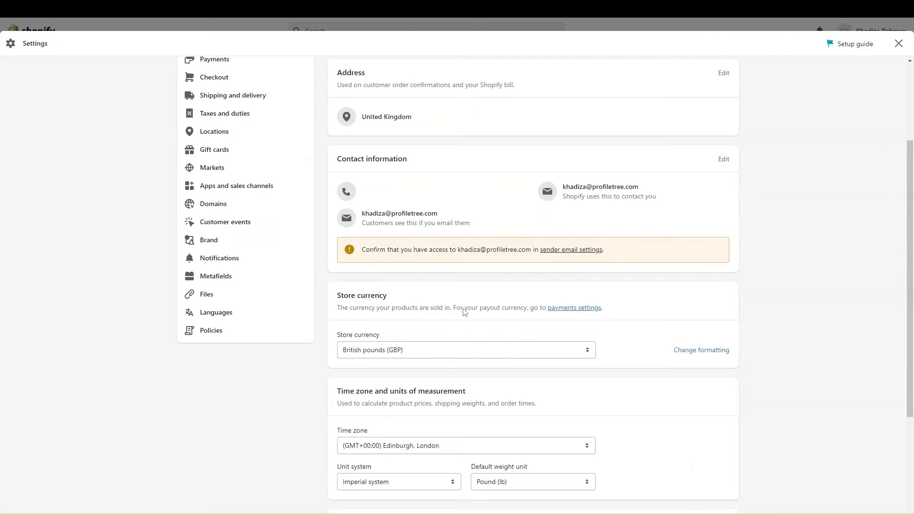
scroll(464, 312, "up", 3)
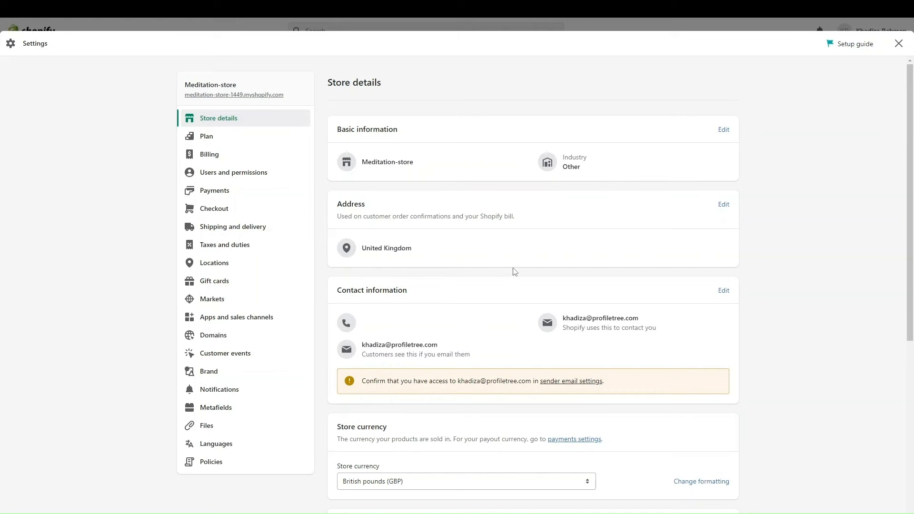
scroll(514, 271, "down", 4)
scroll(514, 271, "down", 2)
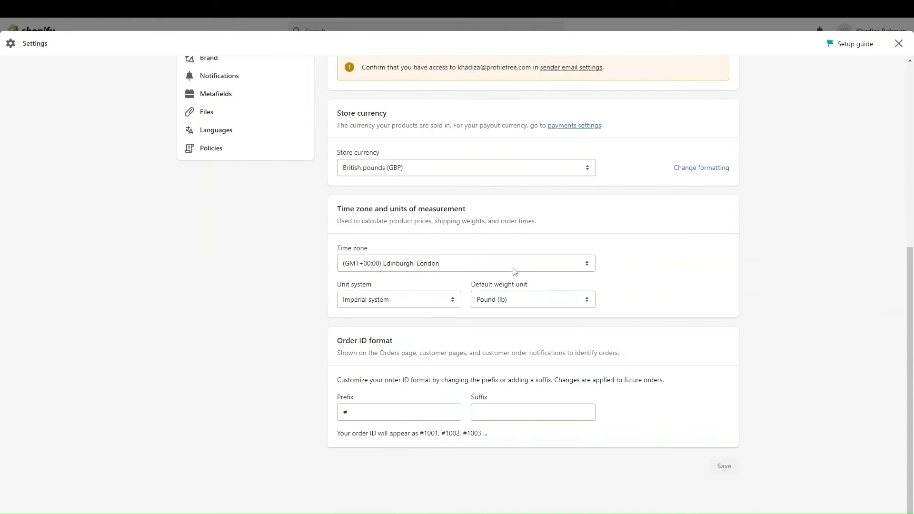
scroll(515, 272, "up", 1)
scroll(515, 271, "down", 1)
left_click_drag(349, 354, 412, 355)
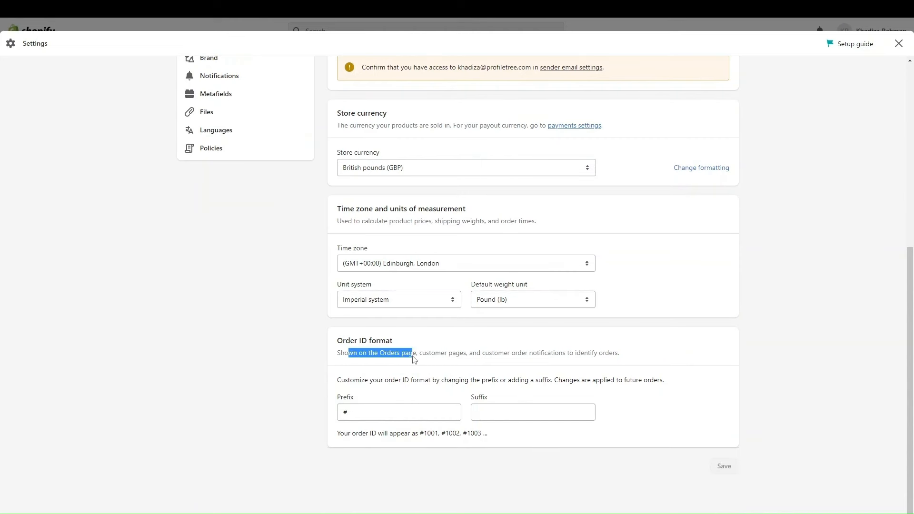
left_click(333, 360)
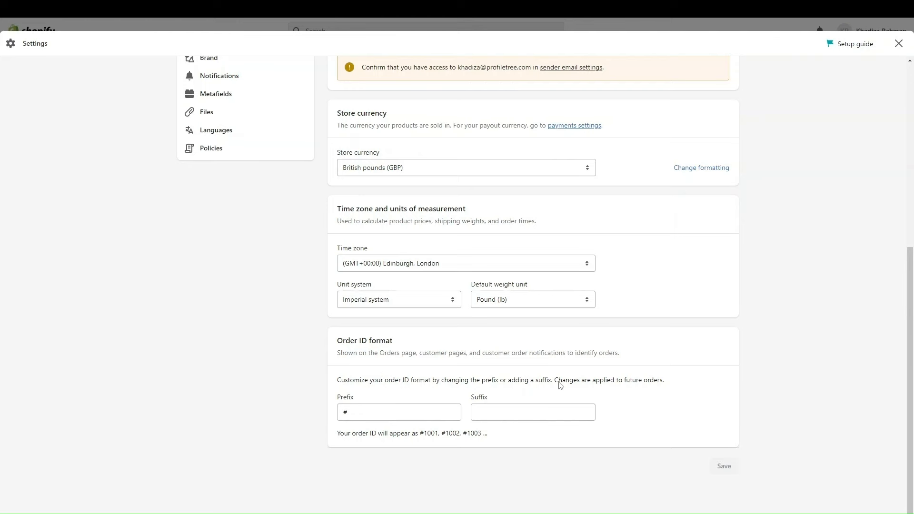
scroll(559, 386, "up", 6)
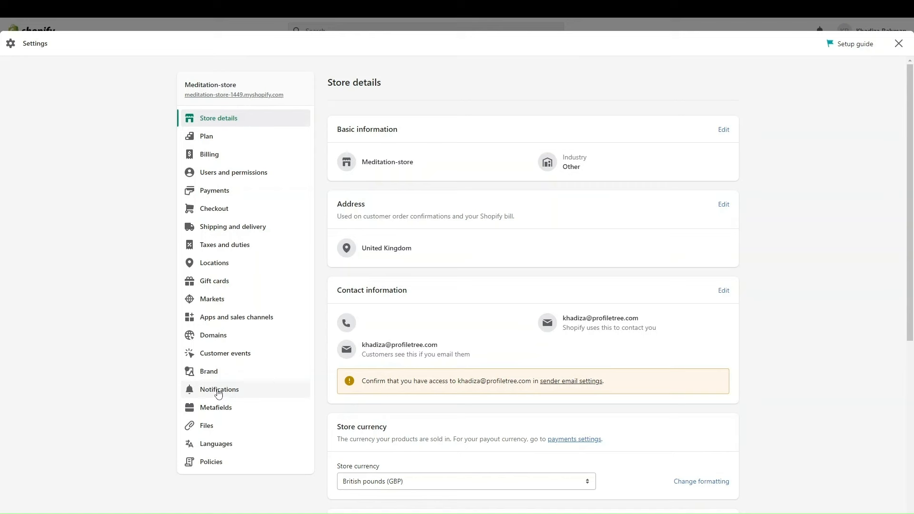
Step: Open the notification settings and review the customer notifications for orders, shipping, local delivery and local pickup
left_click(218, 390)
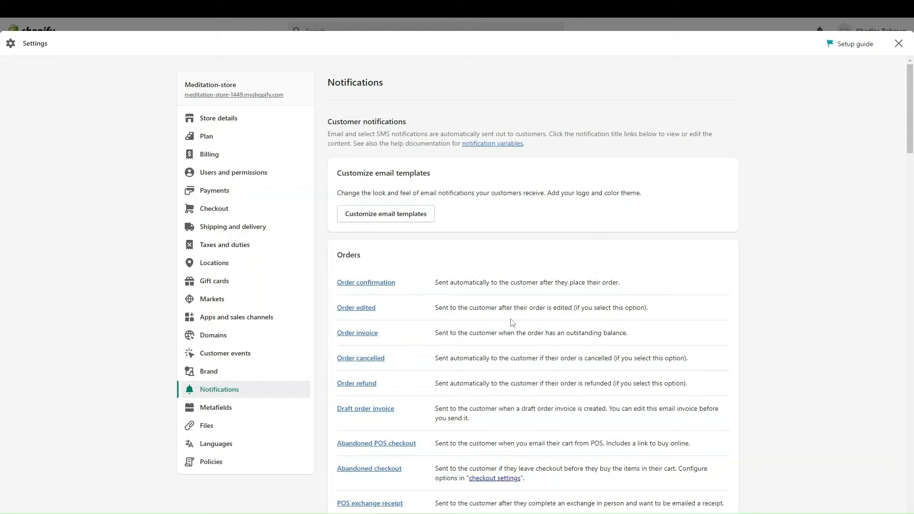
scroll(513, 323, "down", 2)
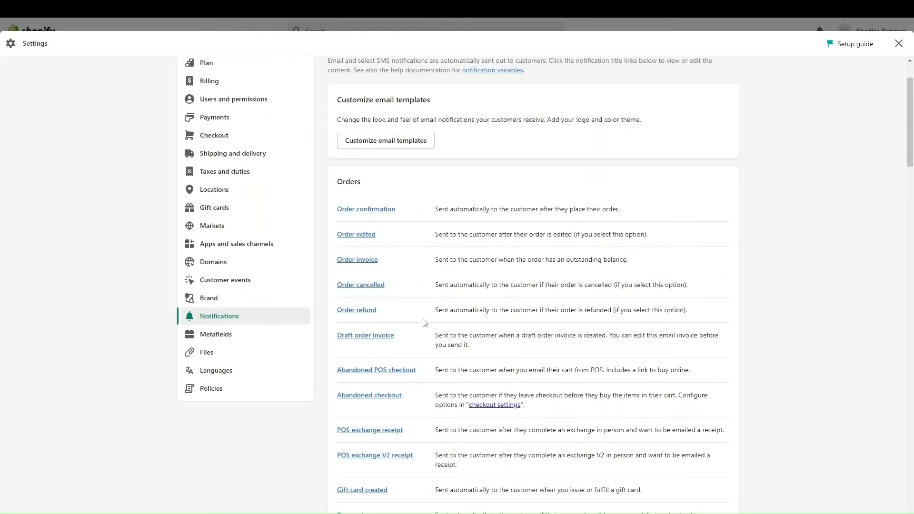
scroll(473, 459, "down", 10)
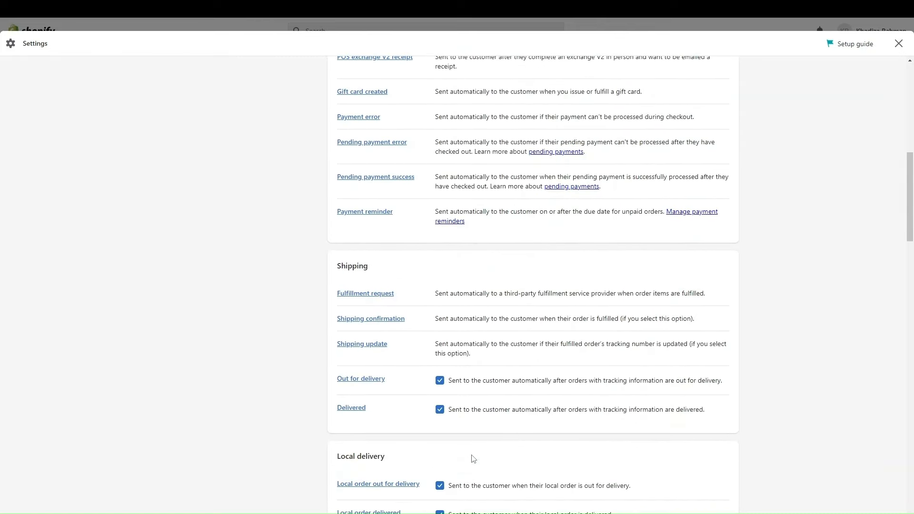
scroll(473, 459, "down", 5)
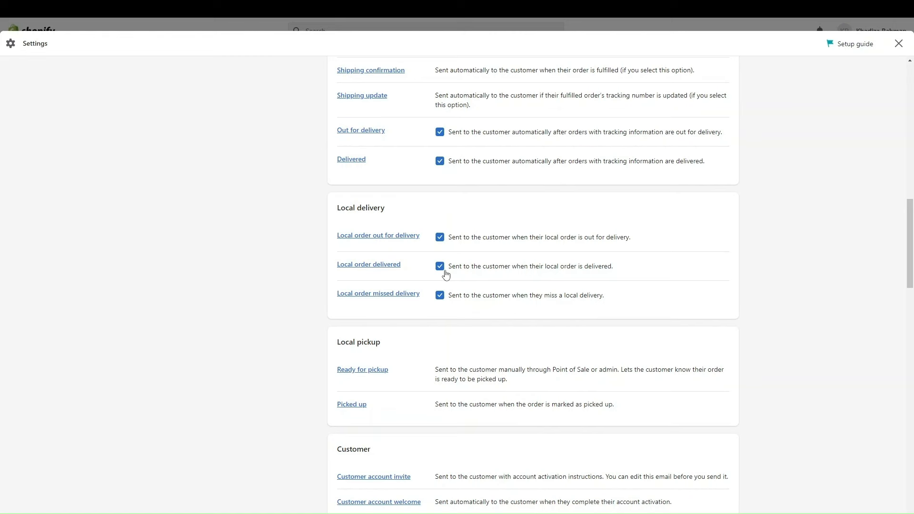
Step: Open the Ready for pickup notification and review its email preview, including the pickup location and order summary
left_click(374, 375)
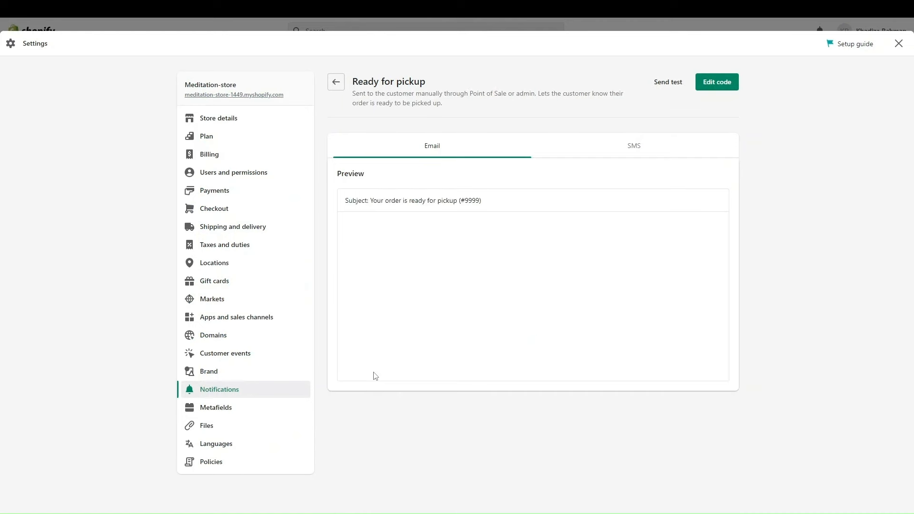
scroll(490, 338, "down", 3)
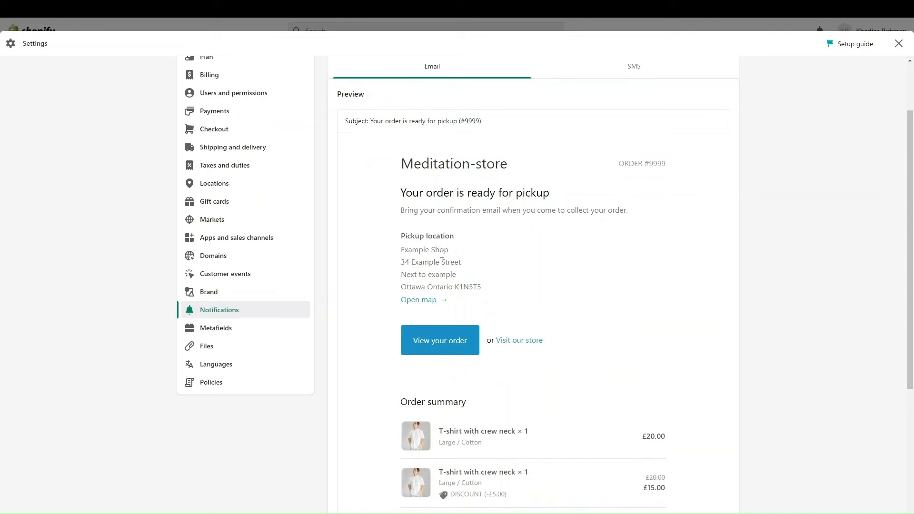
left_click_drag(424, 251, 445, 261)
scroll(445, 338, "down", 8)
scroll(444, 339, "up", 12)
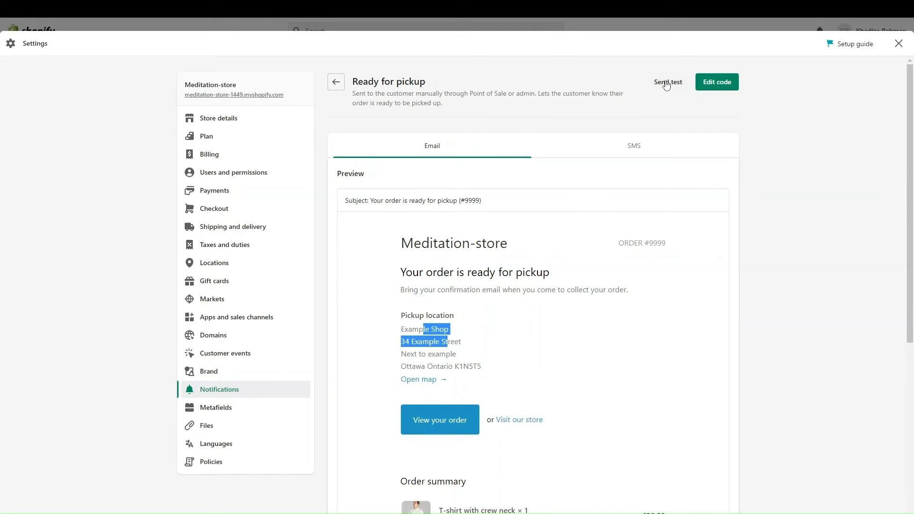
Step: Open the Ready for pickup notification's code for editing and examine the HTML of its email body
left_click(715, 86)
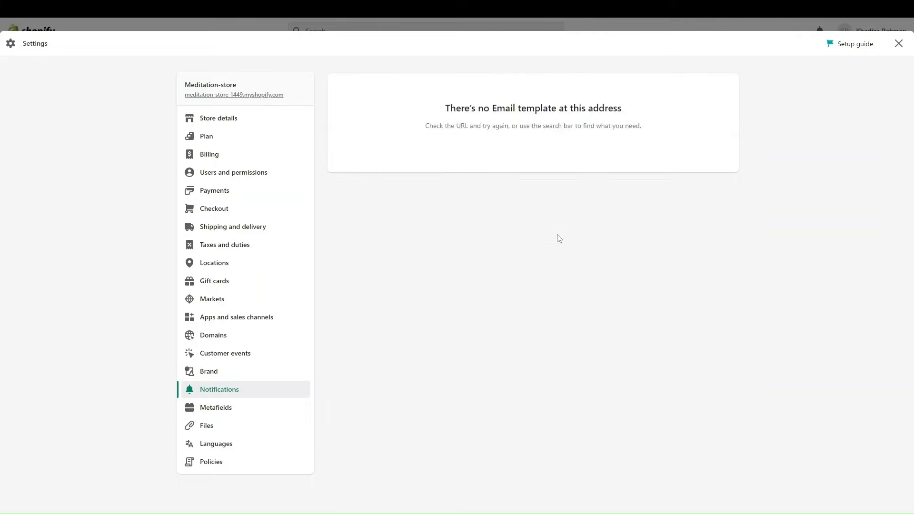
scroll(456, 423, "down", 7)
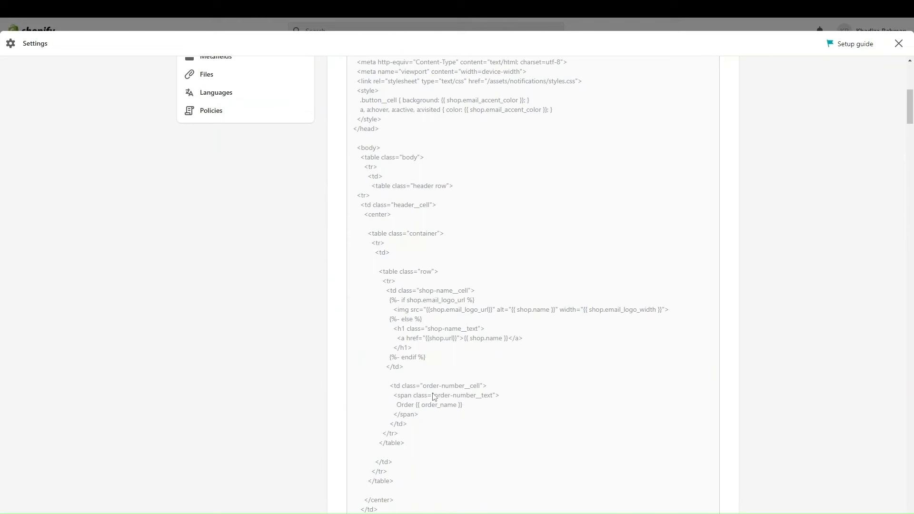
scroll(454, 346, "down", 5)
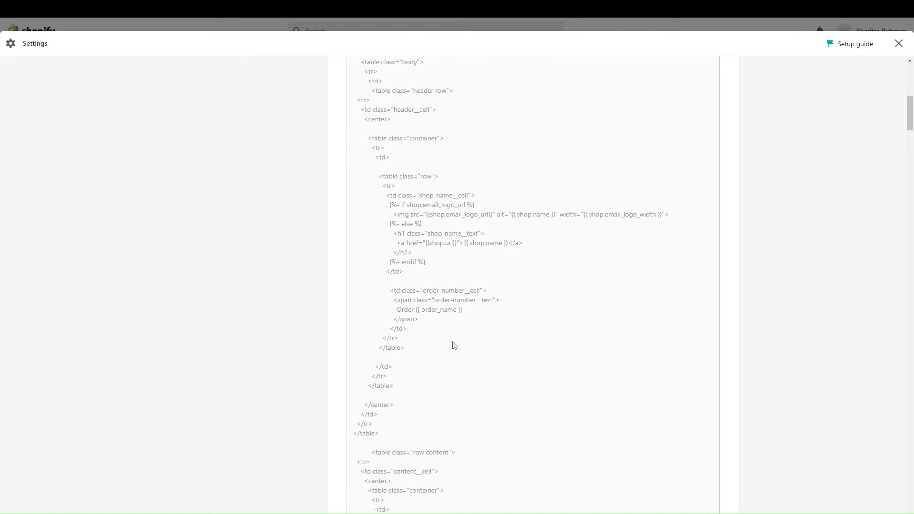
scroll(454, 346, "down", 6)
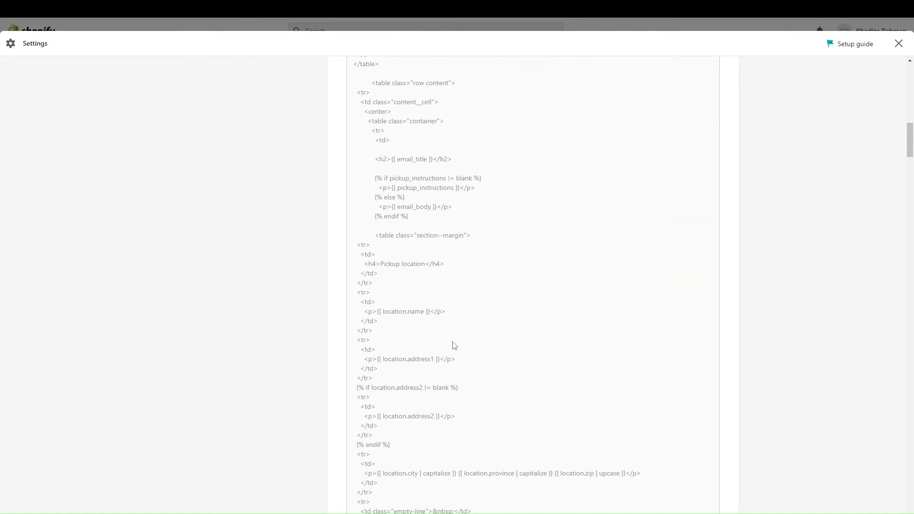
scroll(441, 434, "down", 3)
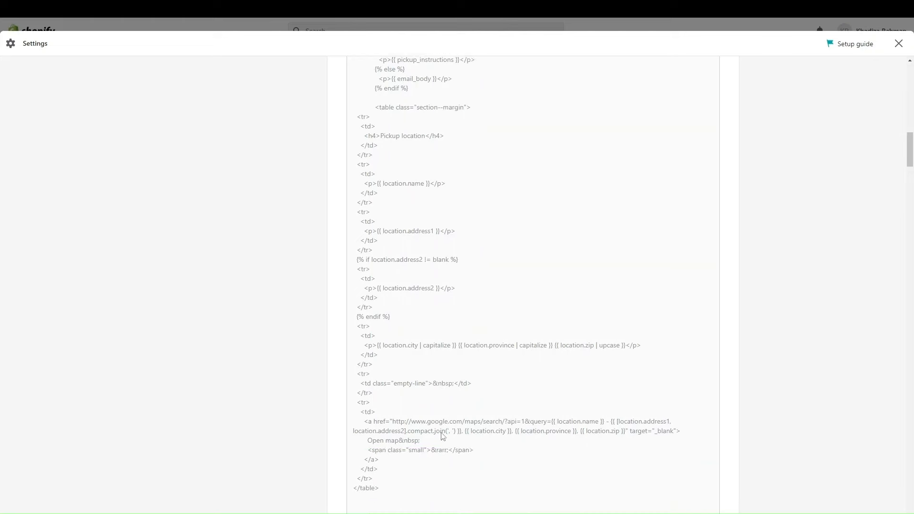
scroll(423, 435, "down", 2)
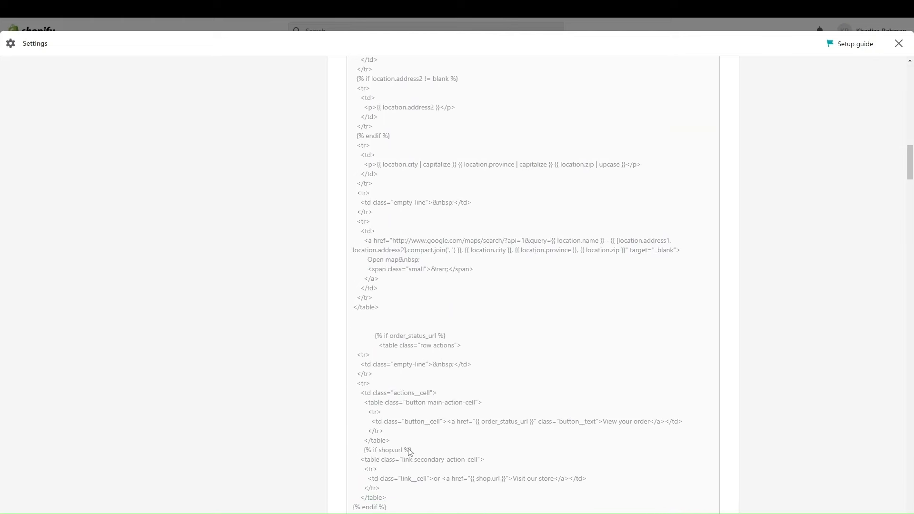
Step: Look through the remaining HTML of the Ready for pickup email body, including the order link and store link sections
scroll(408, 450, "down", 11)
scroll(409, 451, "down", 20)
scroll(409, 451, "up", 20)
scroll(410, 451, "up", 10)
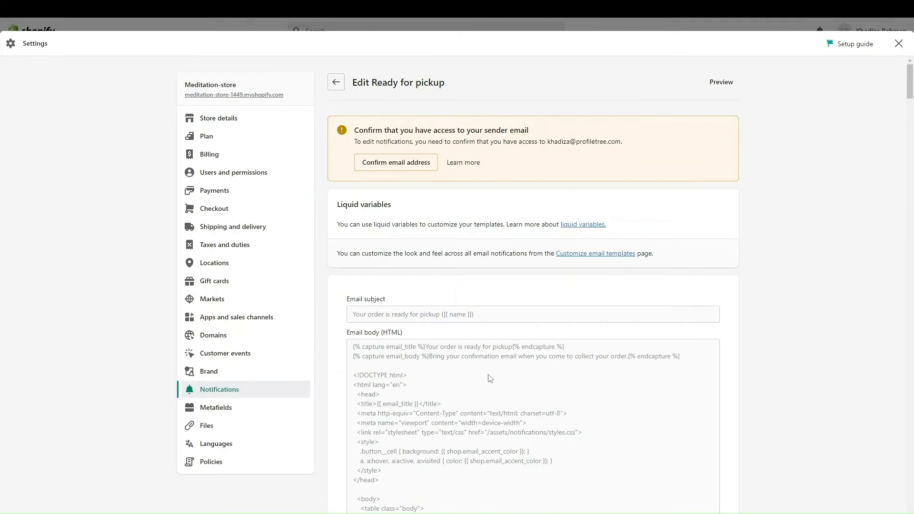
Step: Return to the Ready for pickup notification and review its email preview from the pickup location to the order total
left_click(336, 82)
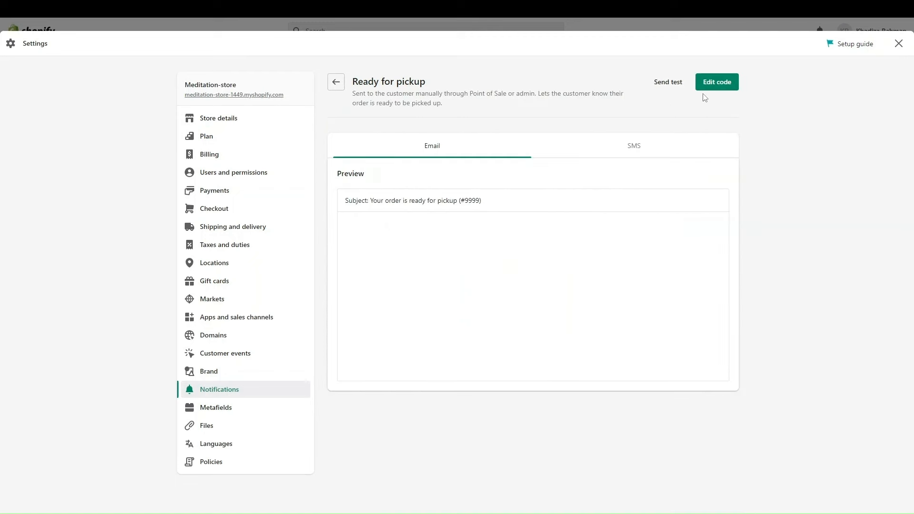
scroll(499, 300, "down", 5)
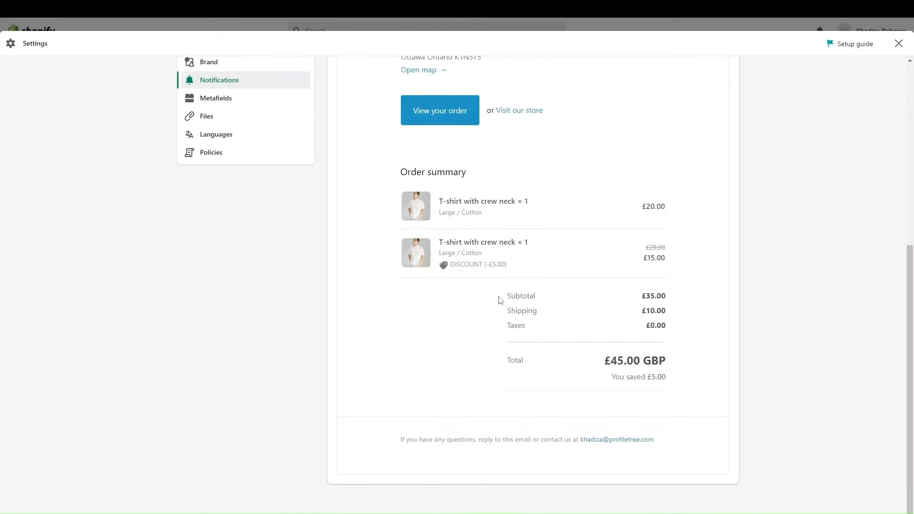
scroll(500, 300, "up", 5)
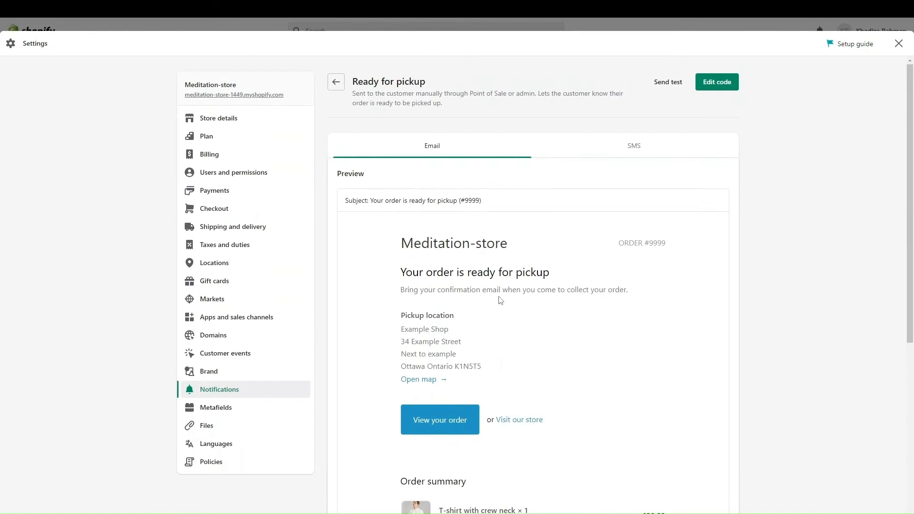
scroll(500, 299, "down", 1)
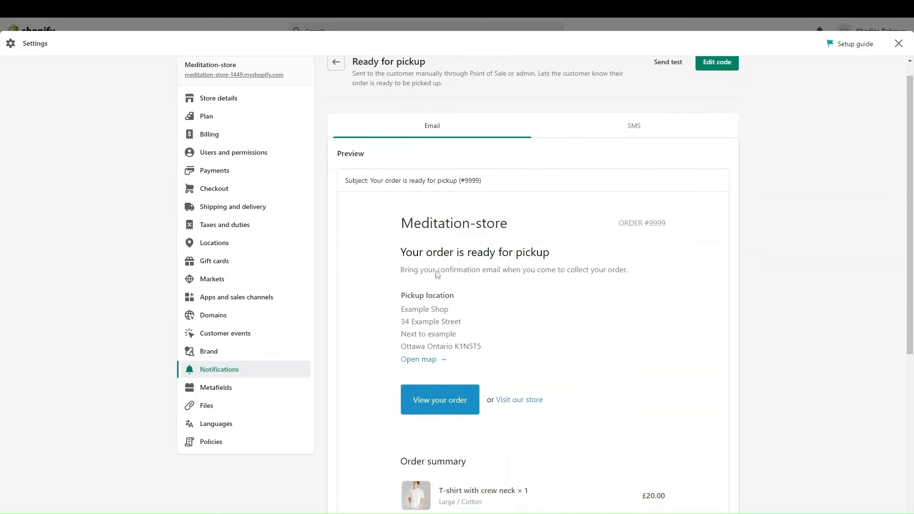
Step: Return to the notifications overview, review the returns, marketing, open tracking and staff order notification settings, and close the settings
left_click(240, 371)
scroll(512, 373, "down", 20)
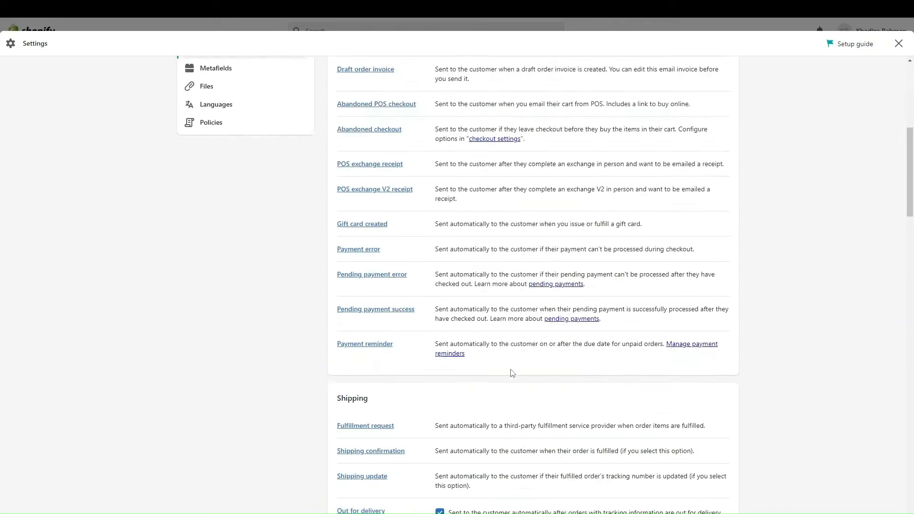
scroll(512, 373, "down", 5)
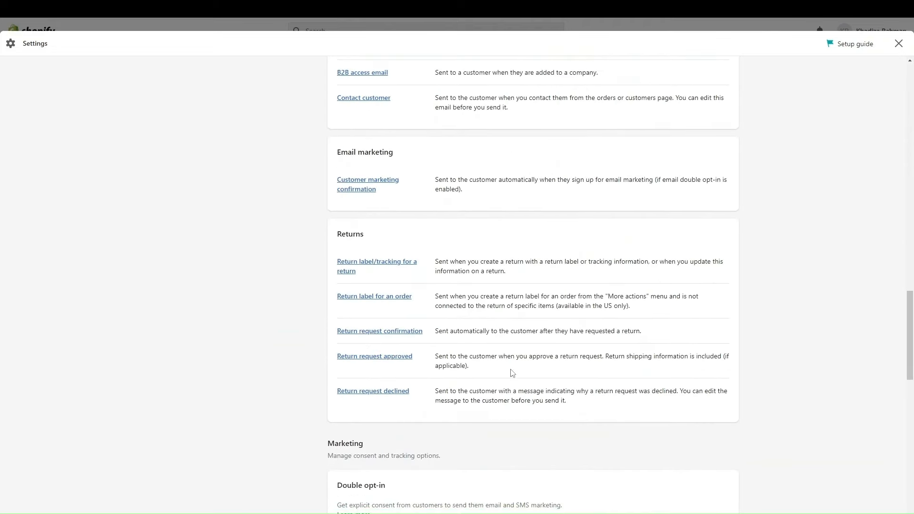
scroll(481, 337, "down", 9)
scroll(481, 337, "down", 6)
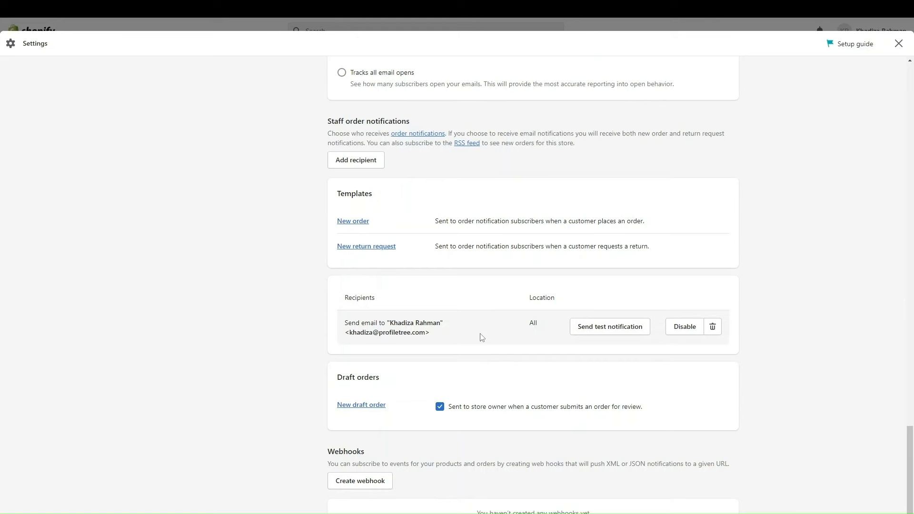
scroll(481, 337, "up", 1)
scroll(478, 354, "up", 6)
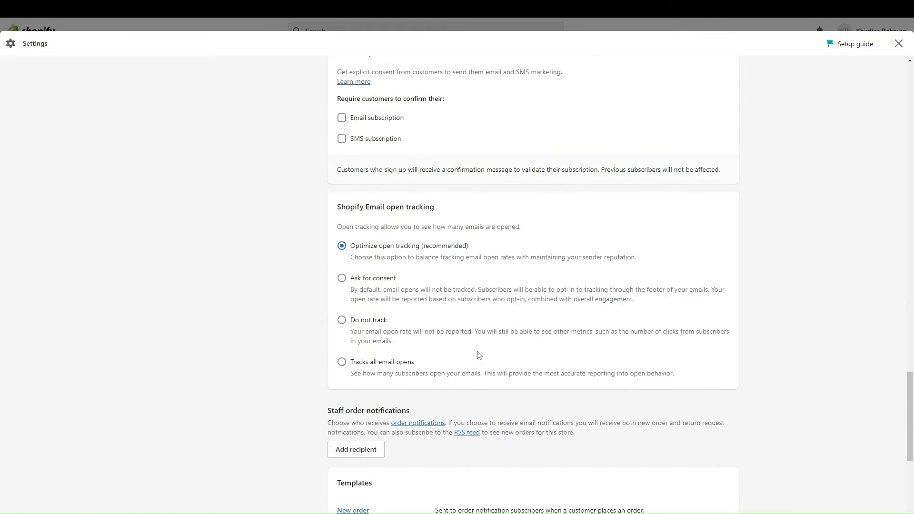
scroll(478, 355, "up", 20)
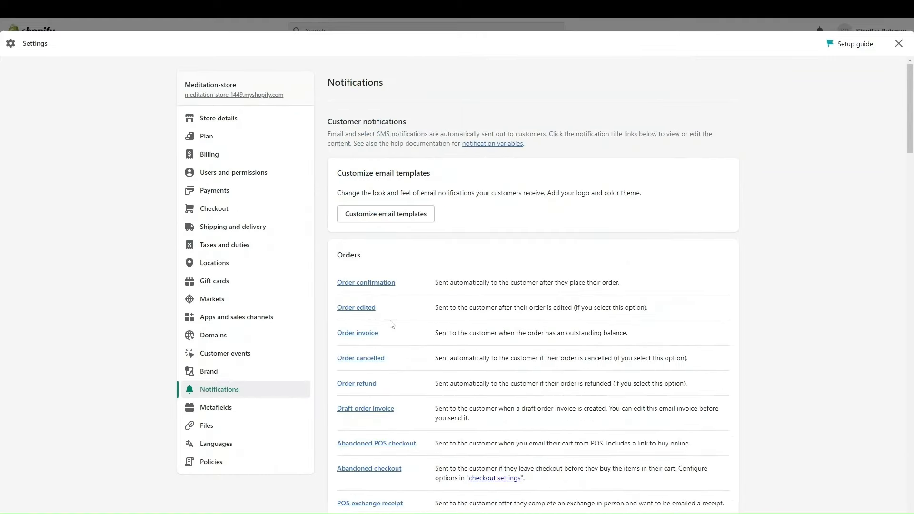
left_click(898, 44)
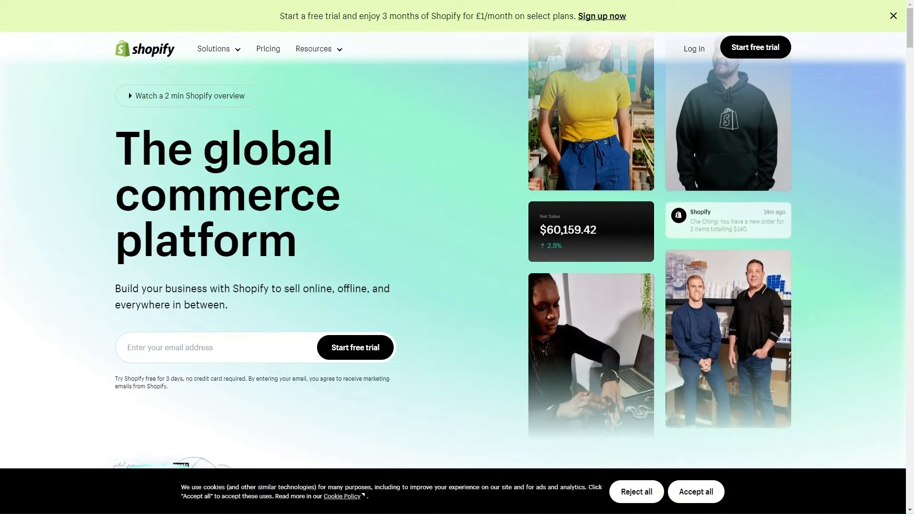
Step: Browse the Shopify homepage from the free trial offer down to the merchant statistics
scroll(430, 311, "down", 3)
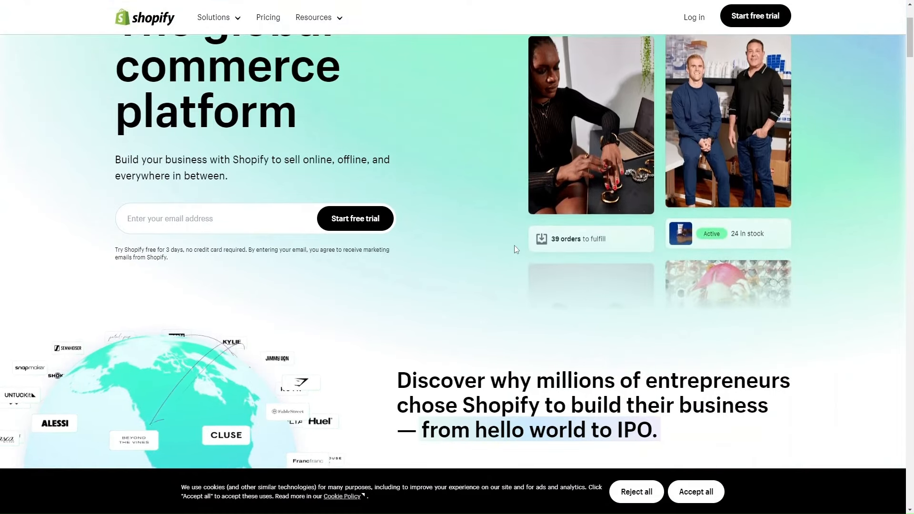
scroll(477, 279, "down", 4)
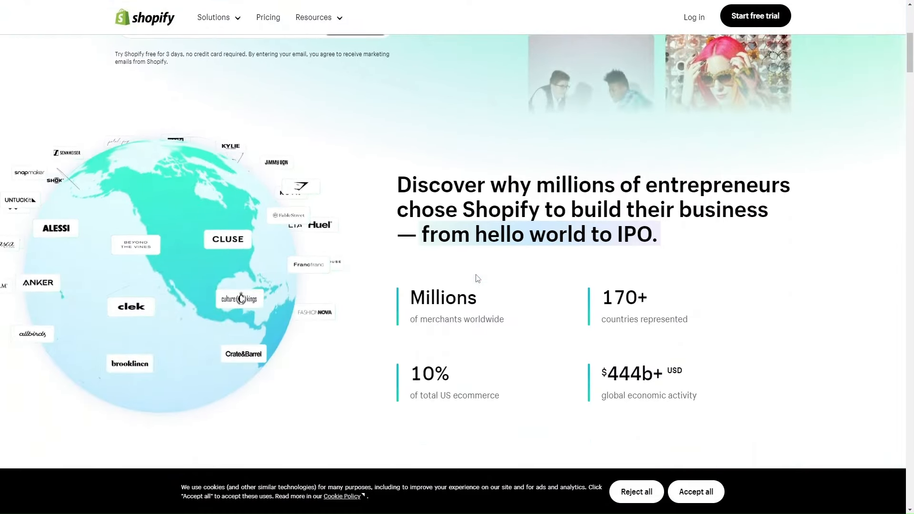
scroll(477, 278, "down", 1)
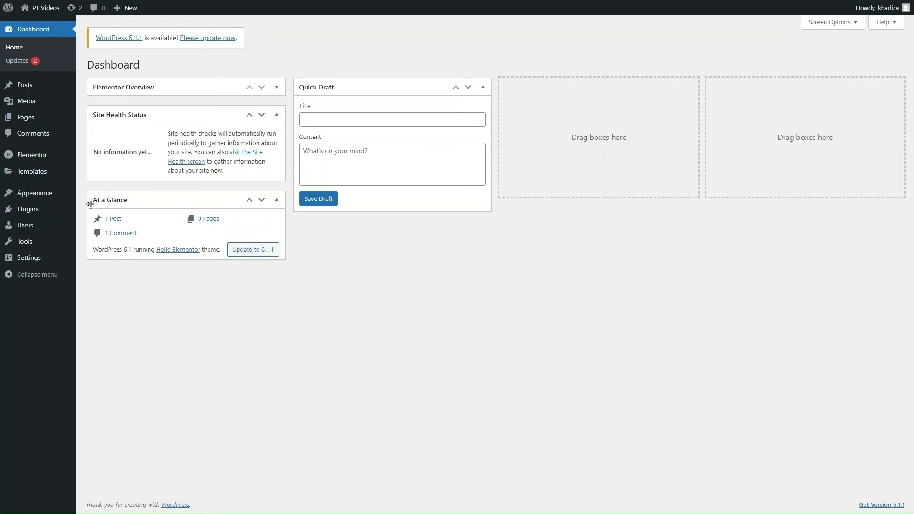
Step: In the WordPress dashboard, search the plugins available to add for WooCommerce and activate the WooCommerce plugin
mouse_move(37, 214)
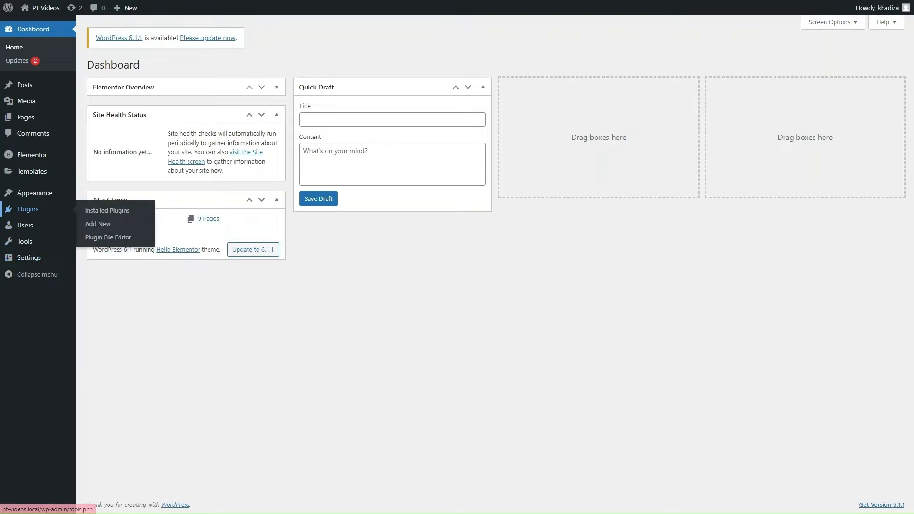
left_click(97, 224)
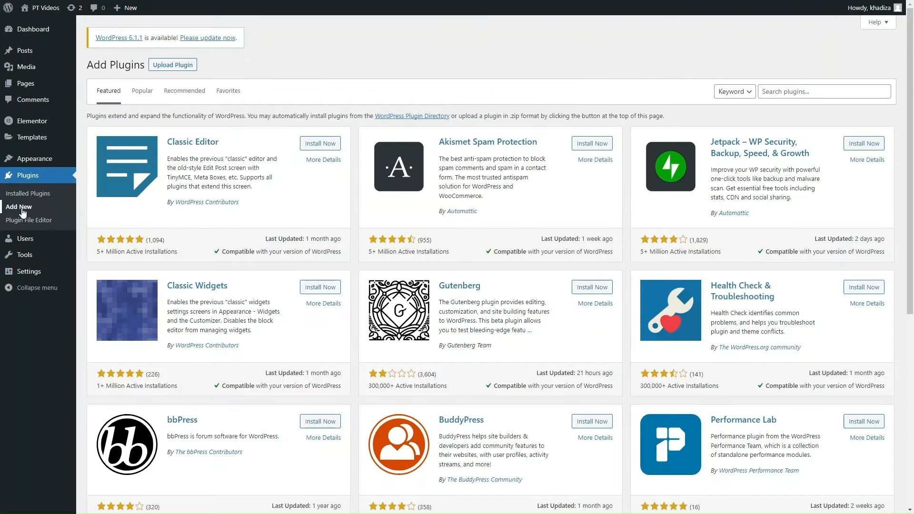
left_click(823, 96)
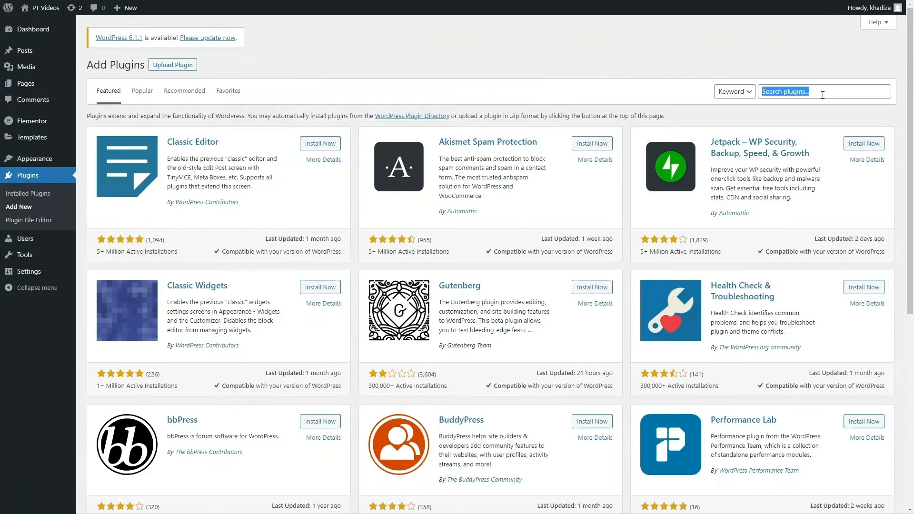
left_click(823, 95)
type("woo")
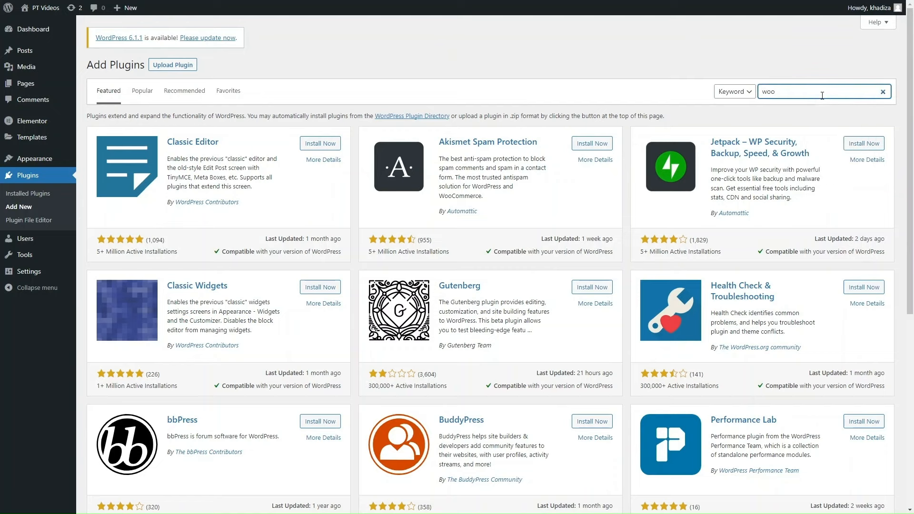
type("co")
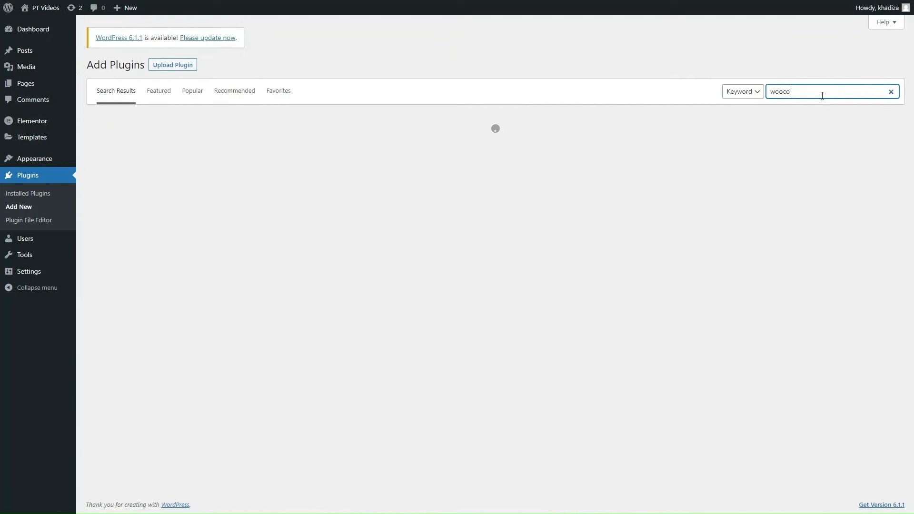
type("mmerece")
key("Return")
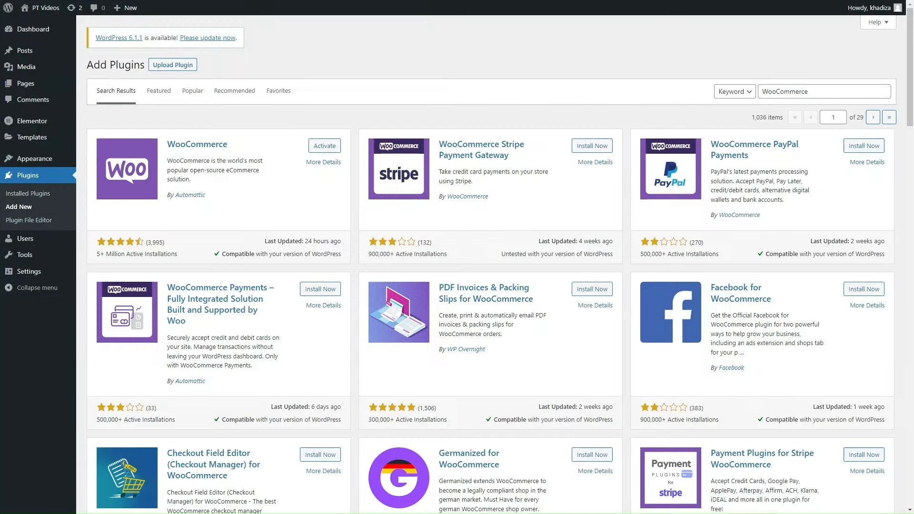
left_click(319, 151)
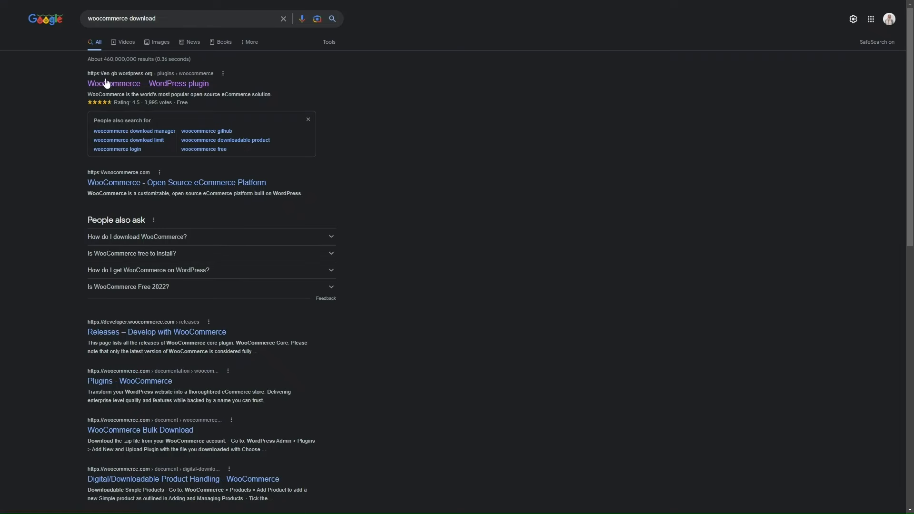
Step: Open the WooCommerce WordPress plugin page from the Google results for "woocommerce download"
left_click(124, 90)
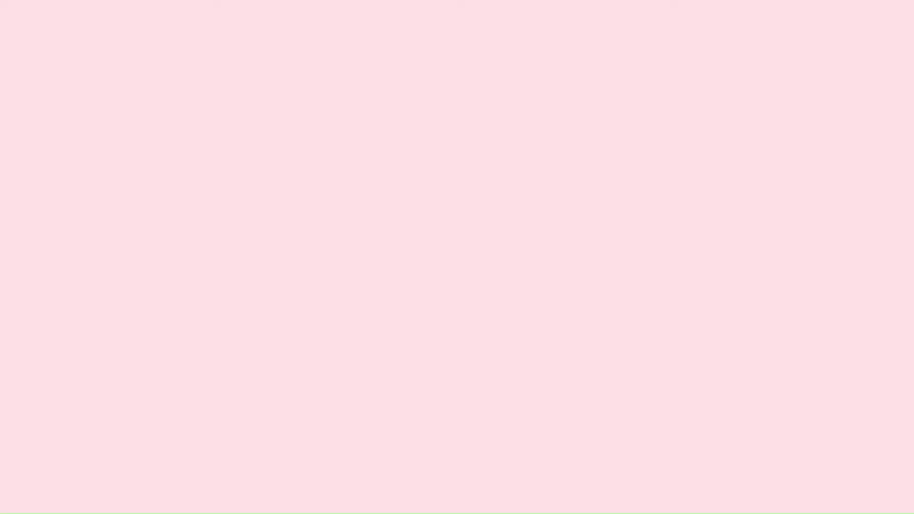
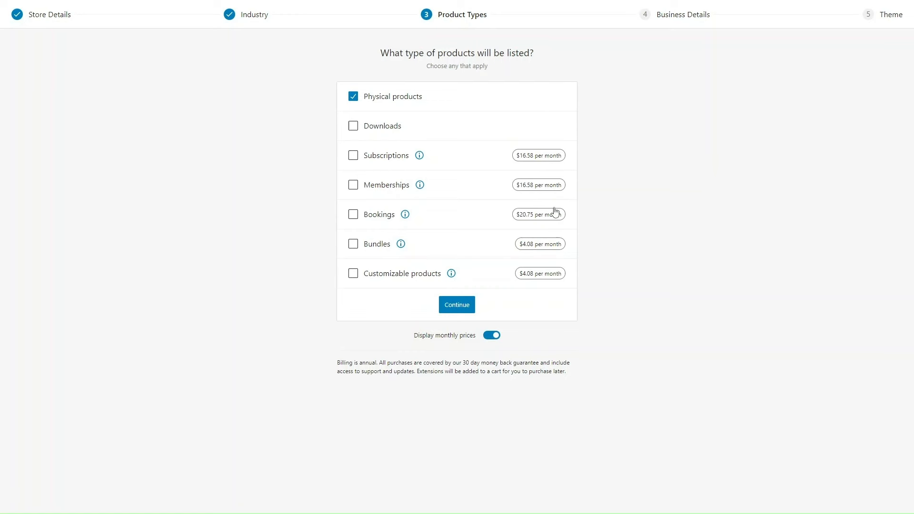
Step: In the WooCommerce setup wizard, add Downloads to the listed product types and continue
left_click(389, 127)
left_click(464, 309)
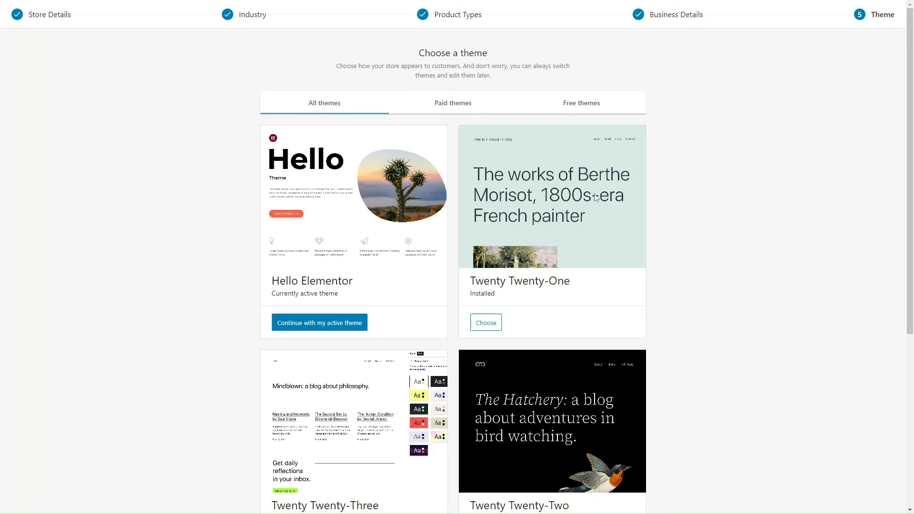
Step: Browse the all, paid and free theme categories and continue with the active Hello Elementor theme
scroll(675, 286, "down", 5)
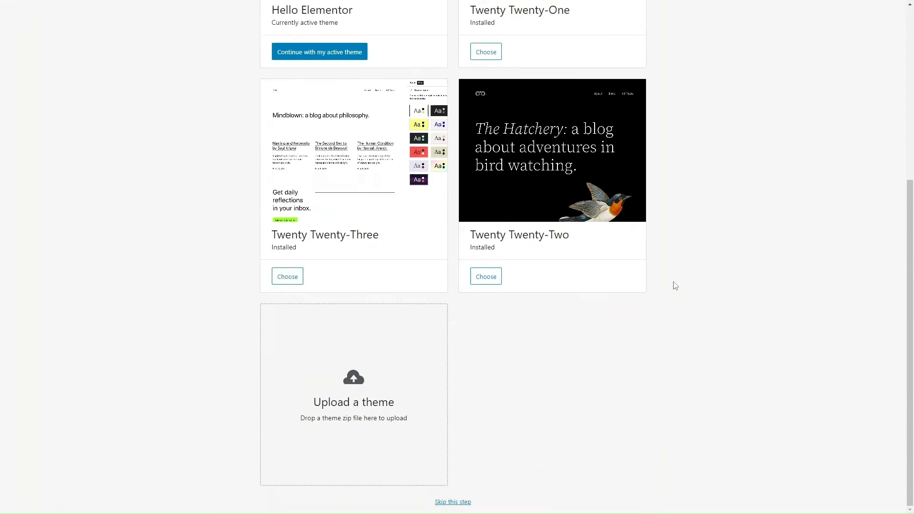
scroll(675, 286, "up", 4)
scroll(386, 274, "up", 1)
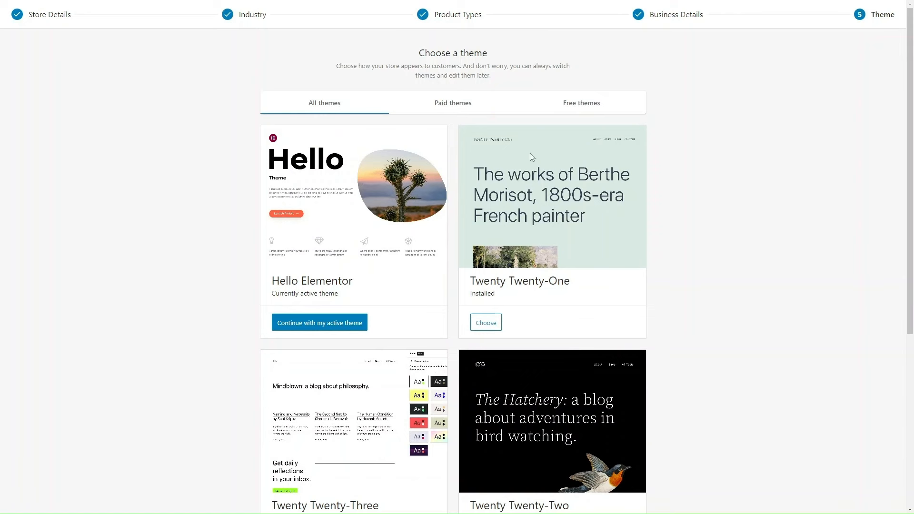
left_click(472, 104)
left_click(617, 110)
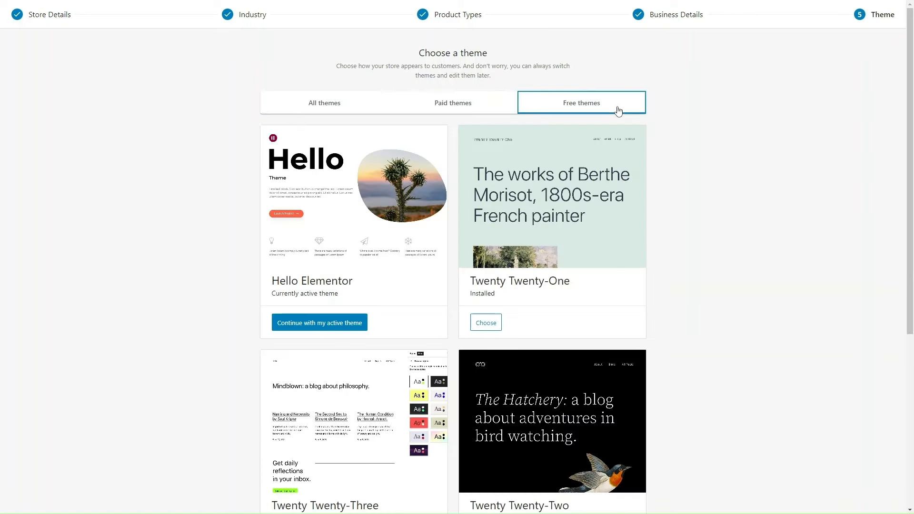
scroll(647, 214, "down", 5)
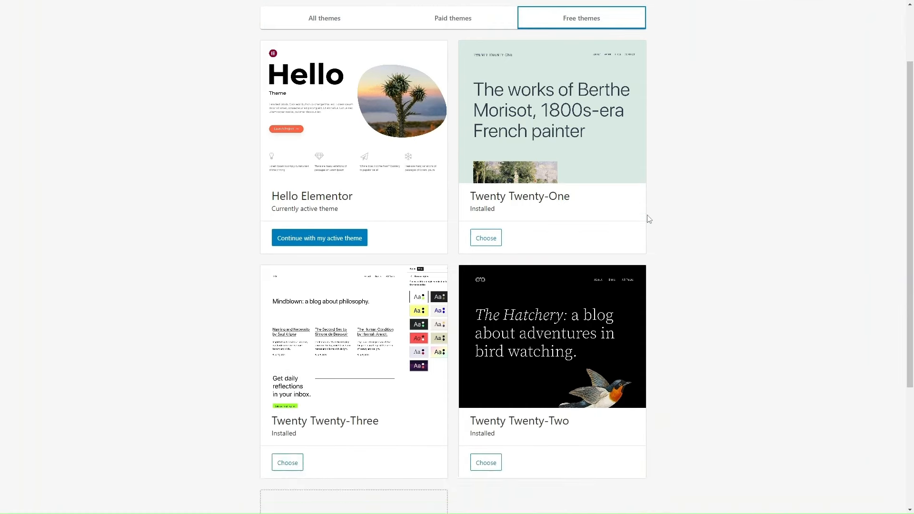
scroll(648, 219, "up", 5)
left_click(336, 100)
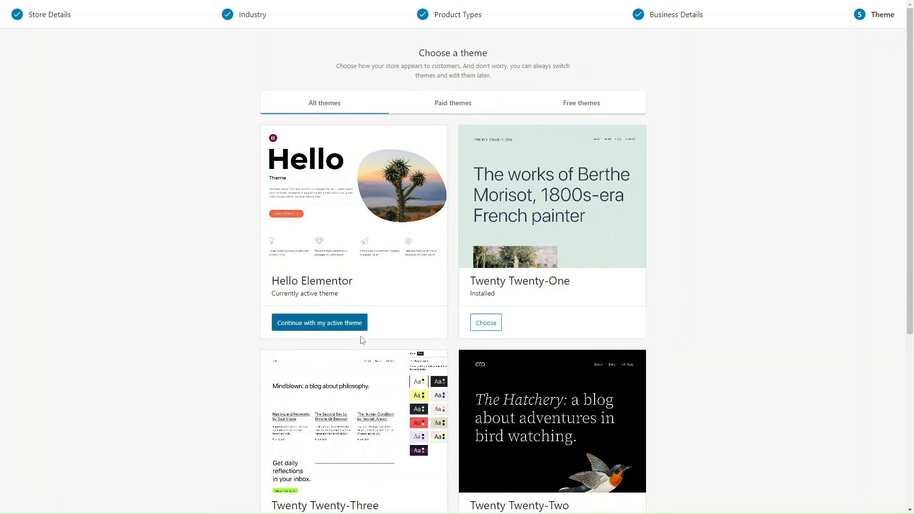
left_click(310, 326)
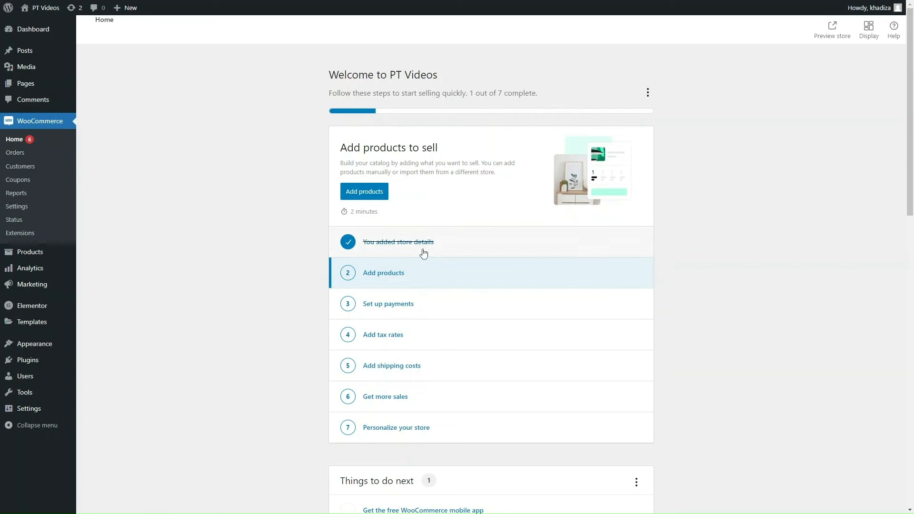
Step: Review the WooCommerce home page's store setup checklist, including products, payments, tax rates and shipping costs
scroll(365, 245, "down", 2)
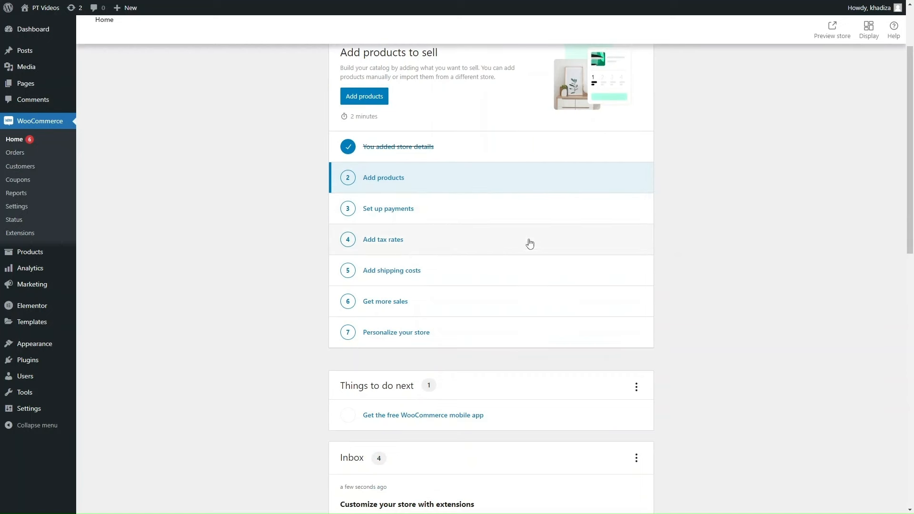
scroll(306, 260, "down", 3)
scroll(307, 262, "up", 4)
scroll(307, 228, "up", 2)
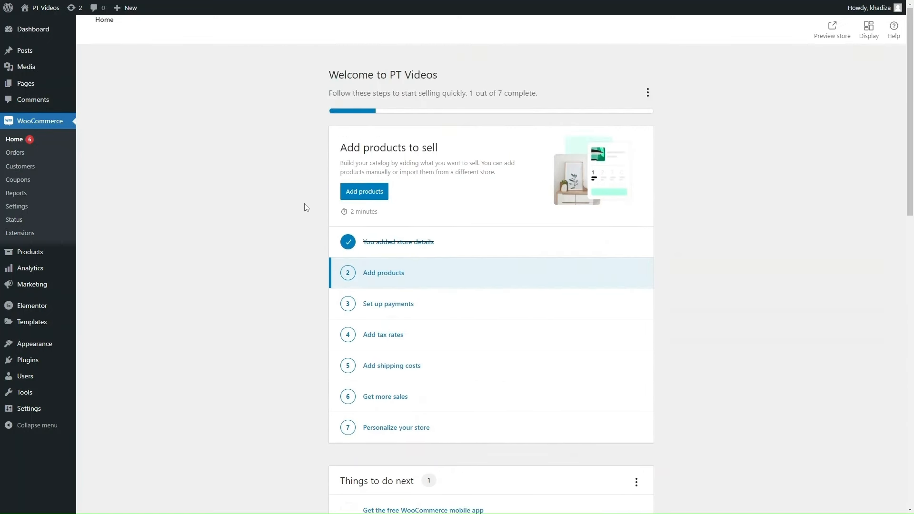
Step: Open the list of site pages and review it, including the Cart, Checkout, My account, Refund and Returns Policy and Shop pages
left_click(35, 86)
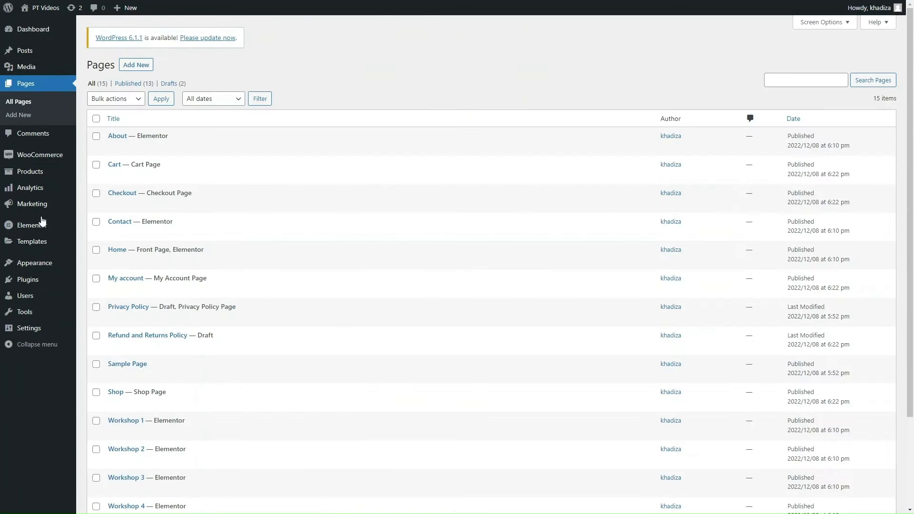
scroll(383, 337, "down", 3)
scroll(386, 340, "up", 3)
scroll(184, 214, "down", 1)
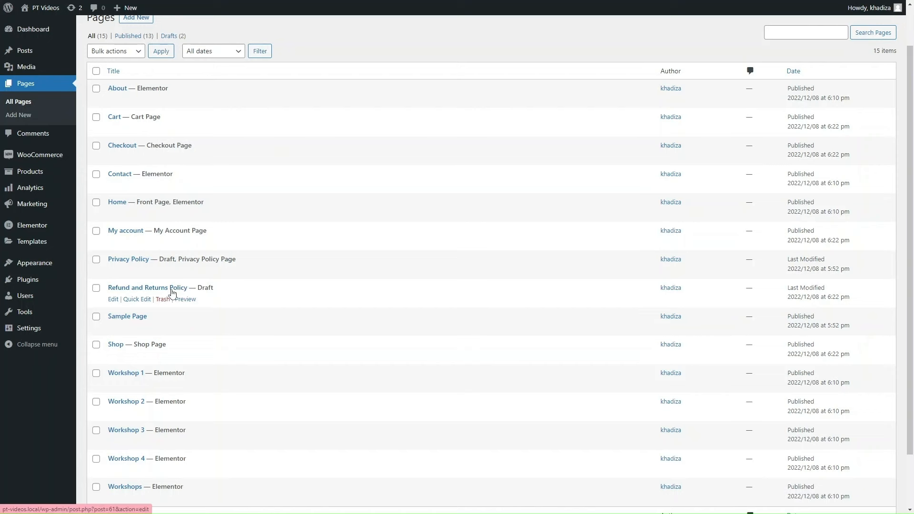
scroll(172, 293, "down", 2)
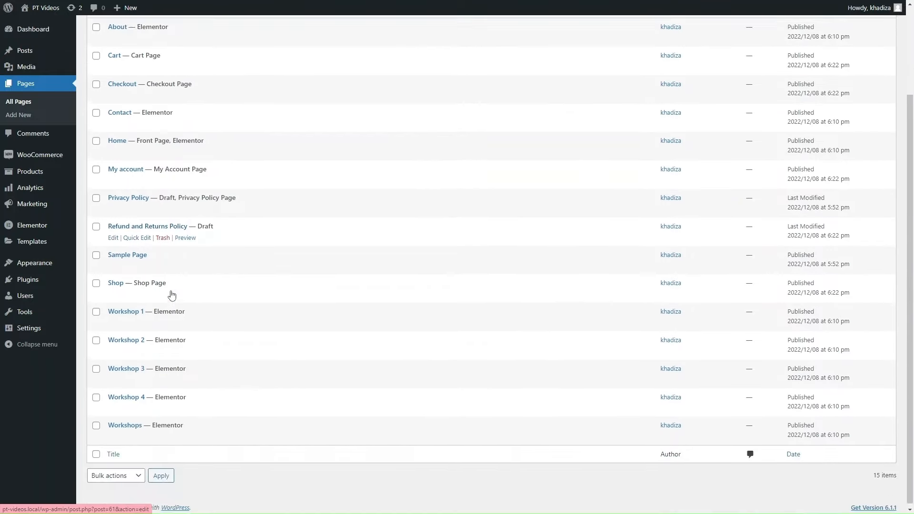
Step: Open the WooCommerce home page and set its layout to two columns
scroll(173, 294, "up", 4)
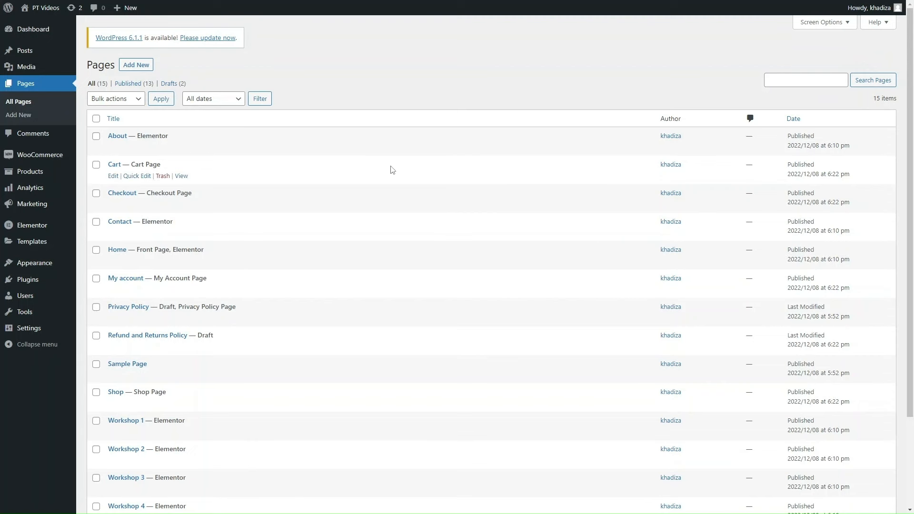
left_click(49, 156)
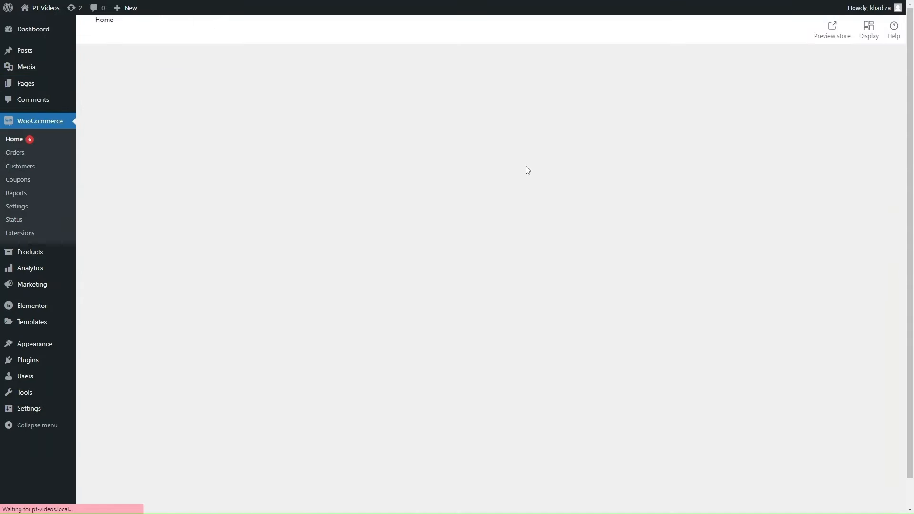
scroll(456, 238, "down", 4)
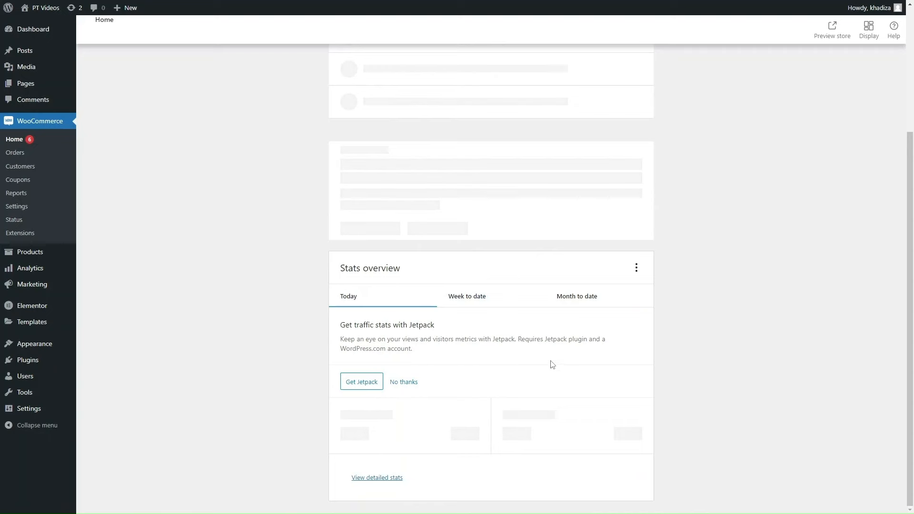
scroll(528, 329, "up", 8)
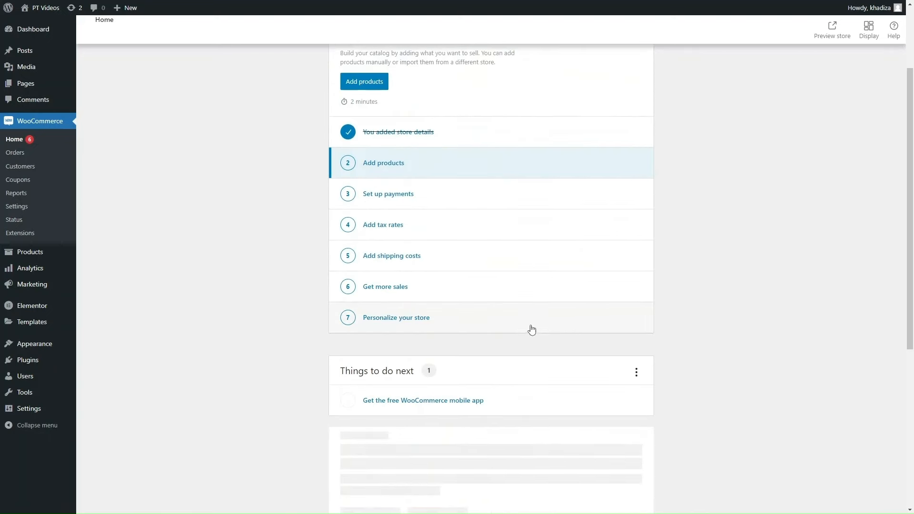
left_click(869, 38)
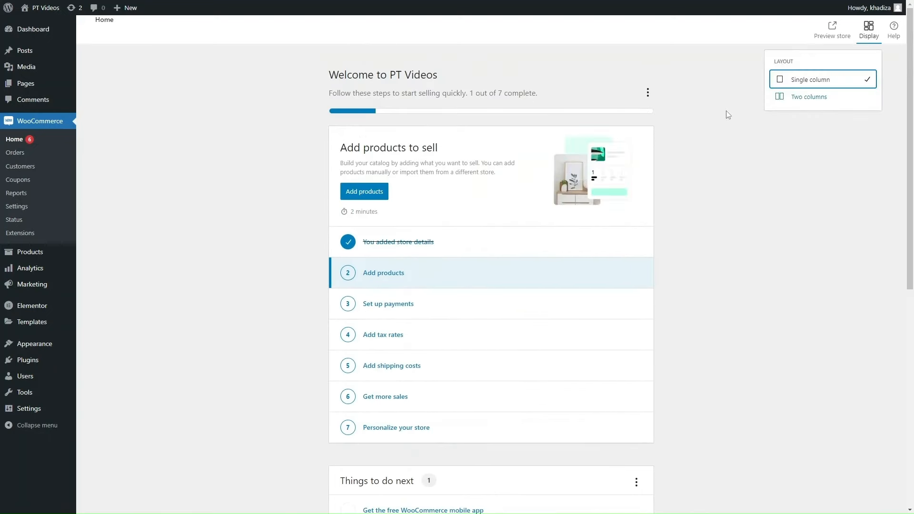
left_click(806, 97)
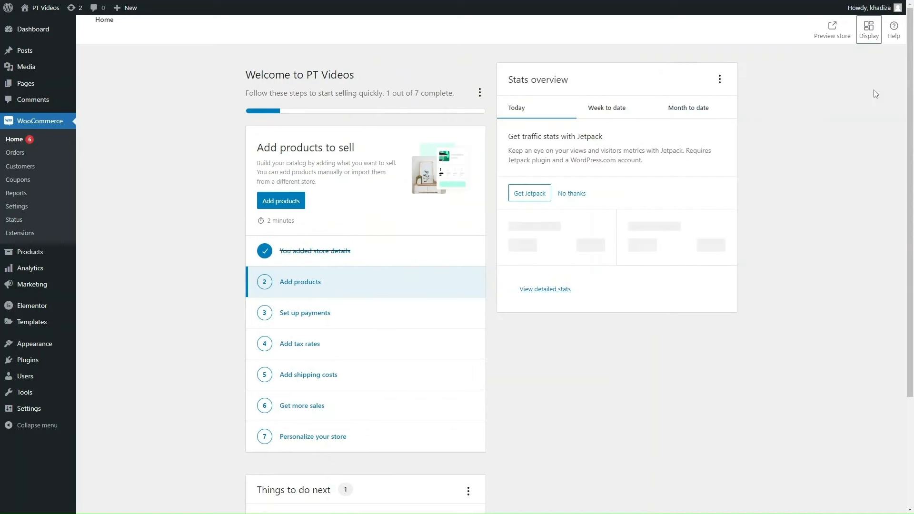
Step: Review the store's Orders, Customers and Coupons pages, including the recommended coupon extensions
left_click(18, 153)
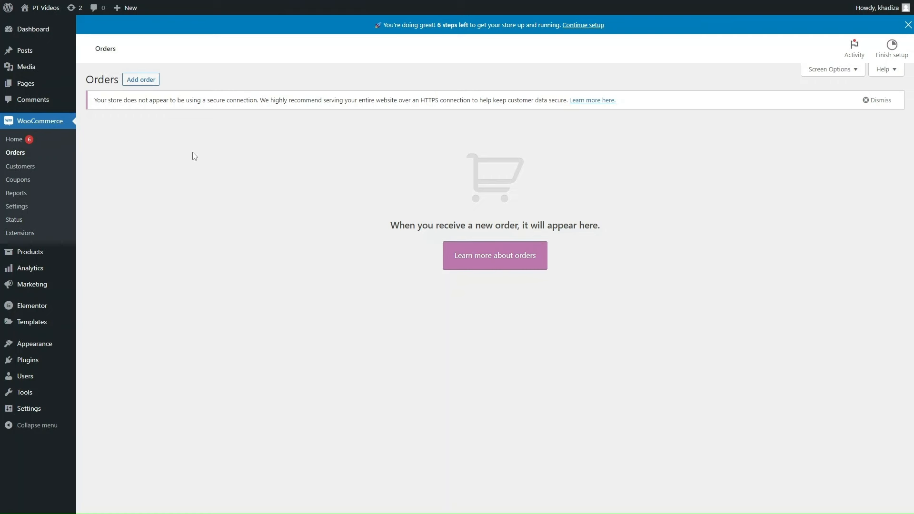
left_click(24, 167)
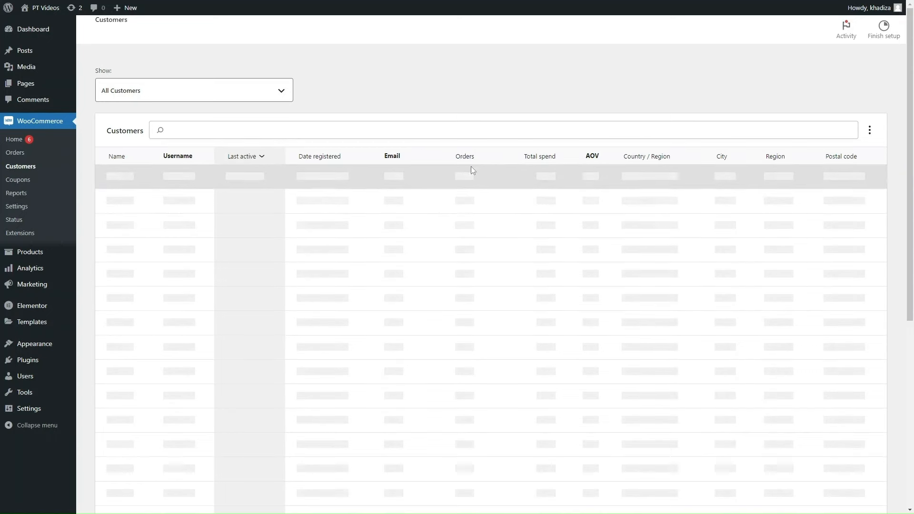
left_click(18, 180)
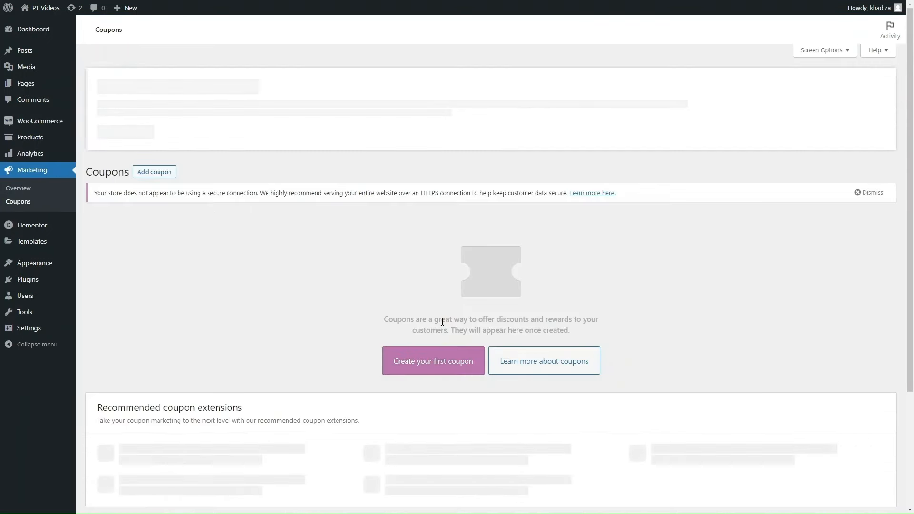
scroll(488, 218, "down", 3)
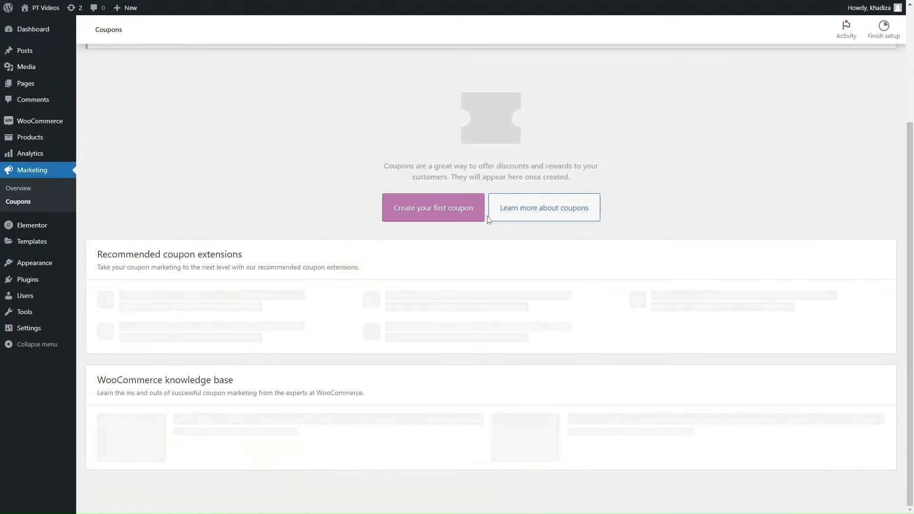
scroll(481, 243, "up", 3)
scroll(484, 212, "down", 1)
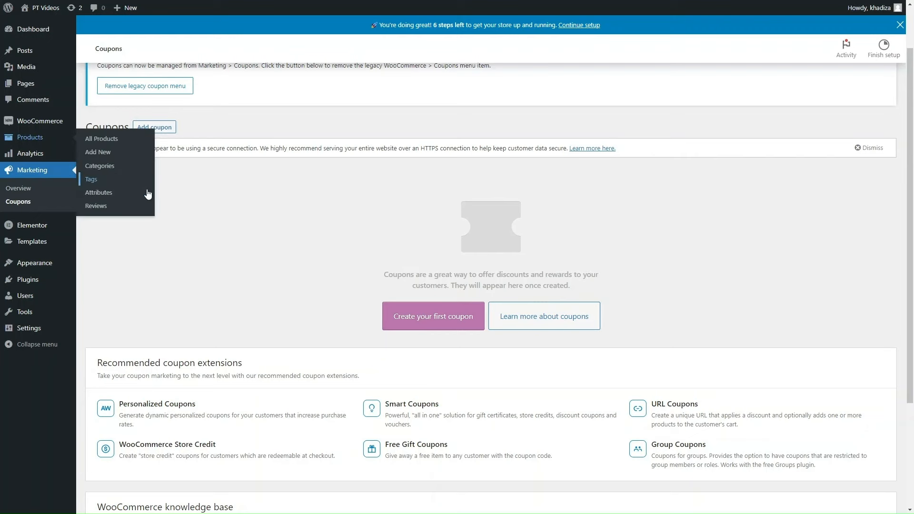
scroll(151, 192, "up", 2)
Step: Look over the Products page with its other product types, and open the product reviews list
mouse_move(46, 141)
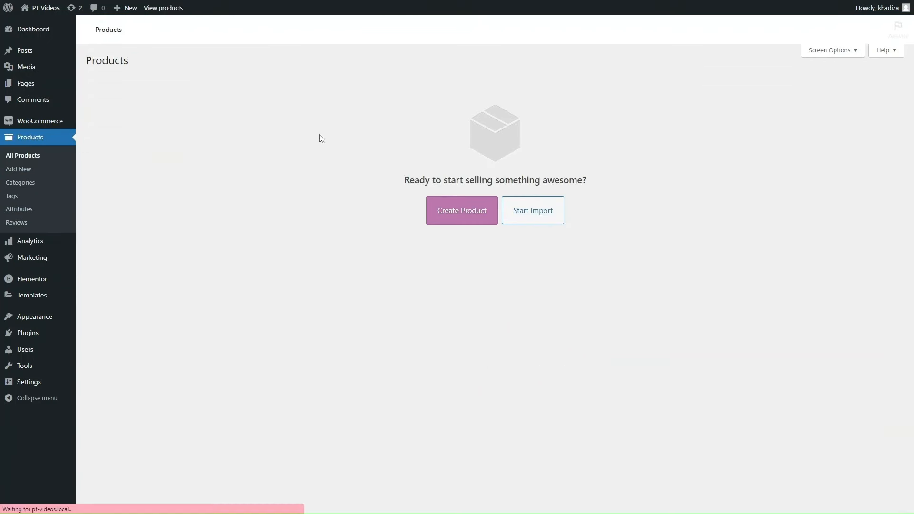
scroll(345, 410, "down", 3)
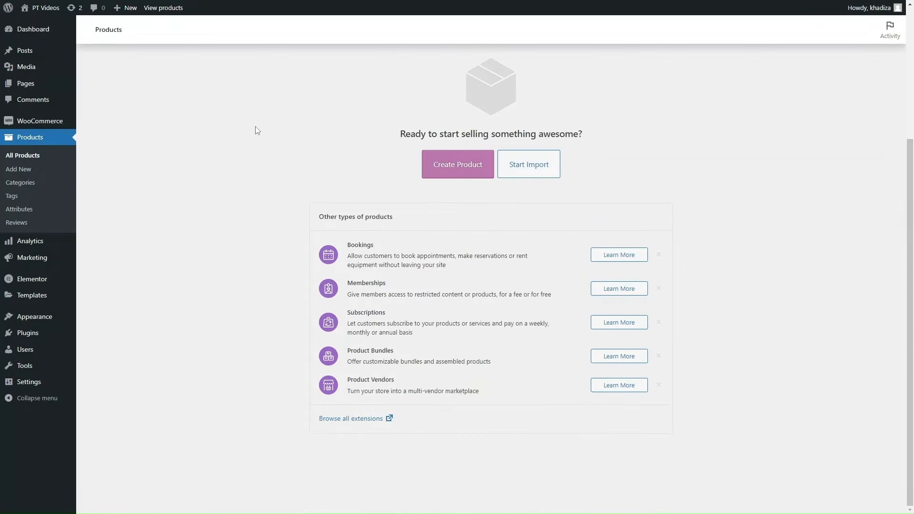
scroll(242, 317, "up", 2)
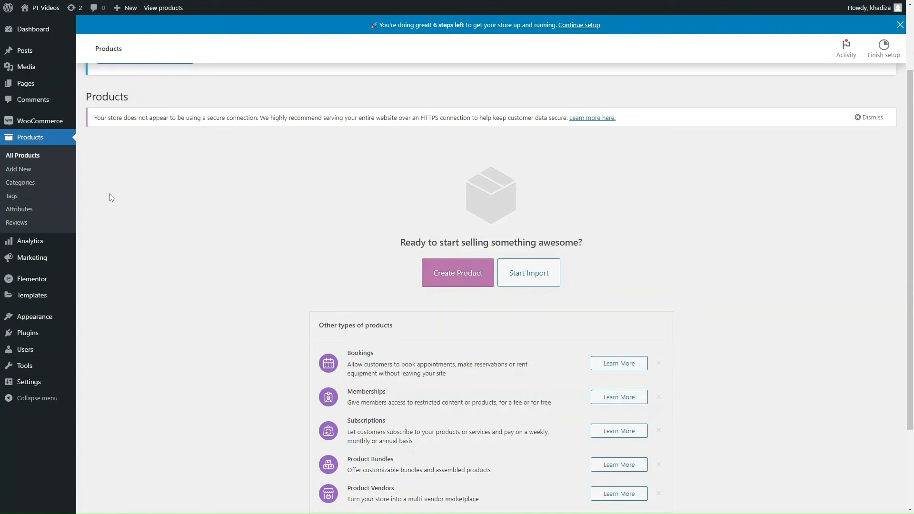
left_click(39, 223)
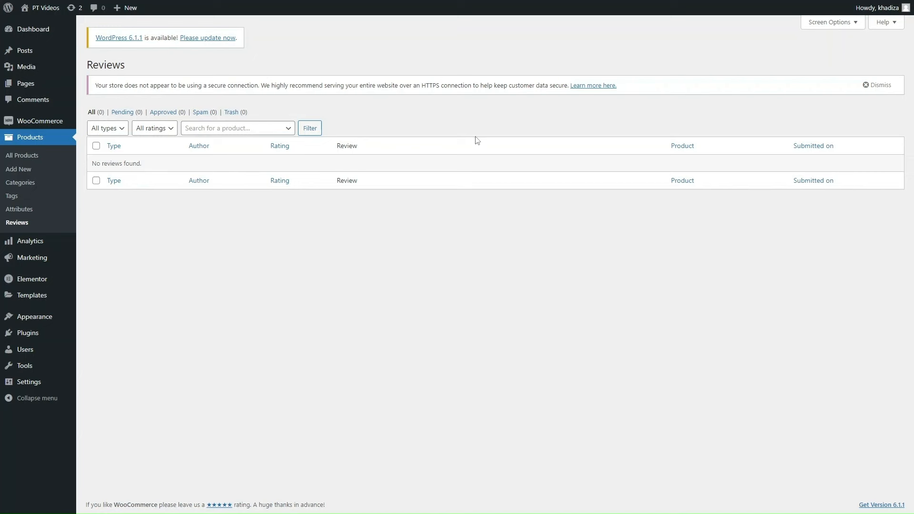
Step: Open the store analytics overview and look at the preset and custom date range options without applying any
left_click(32, 246)
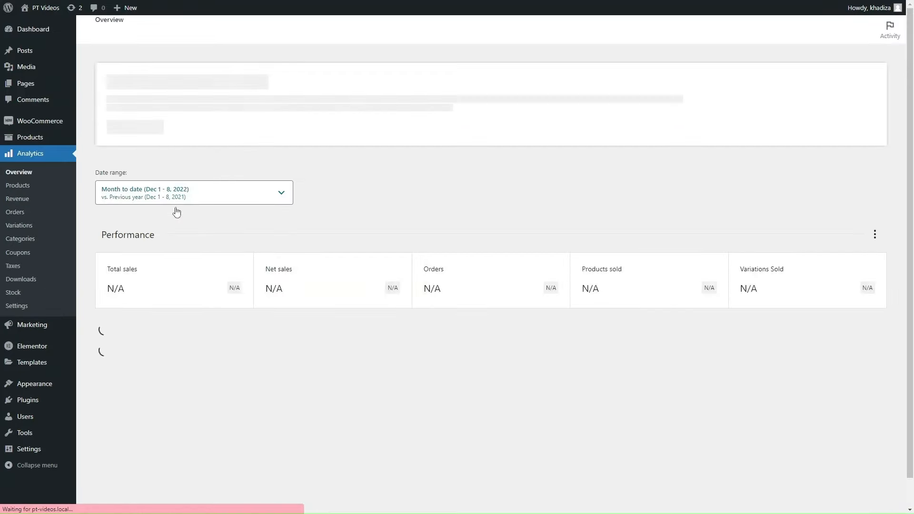
scroll(286, 286, "down", 2)
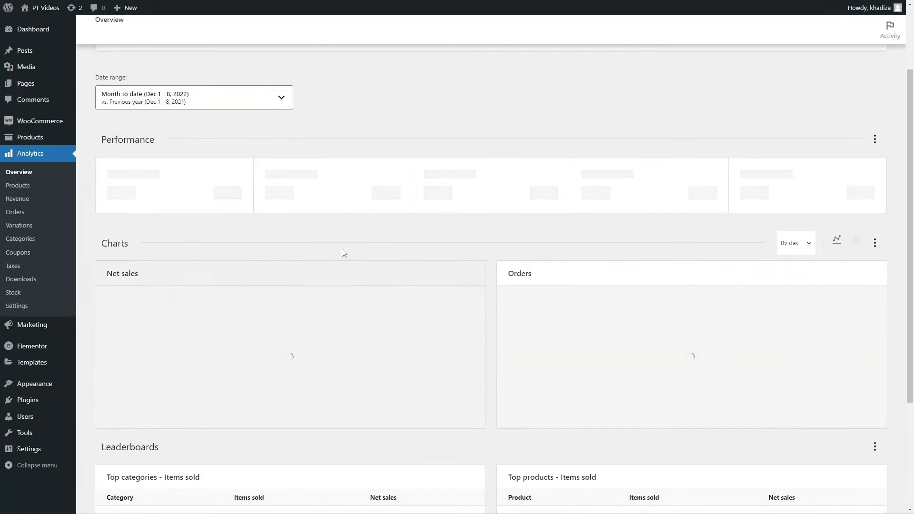
scroll(438, 337, "down", 3)
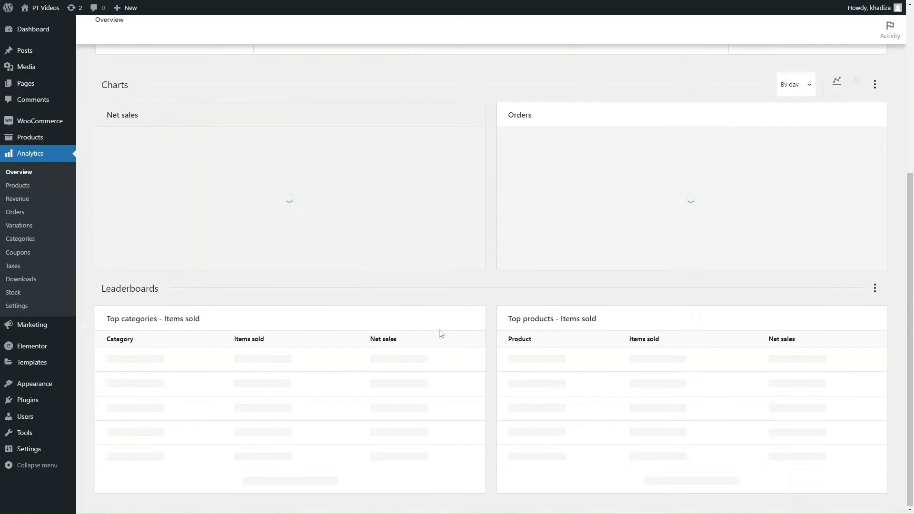
scroll(438, 334, "up", 5)
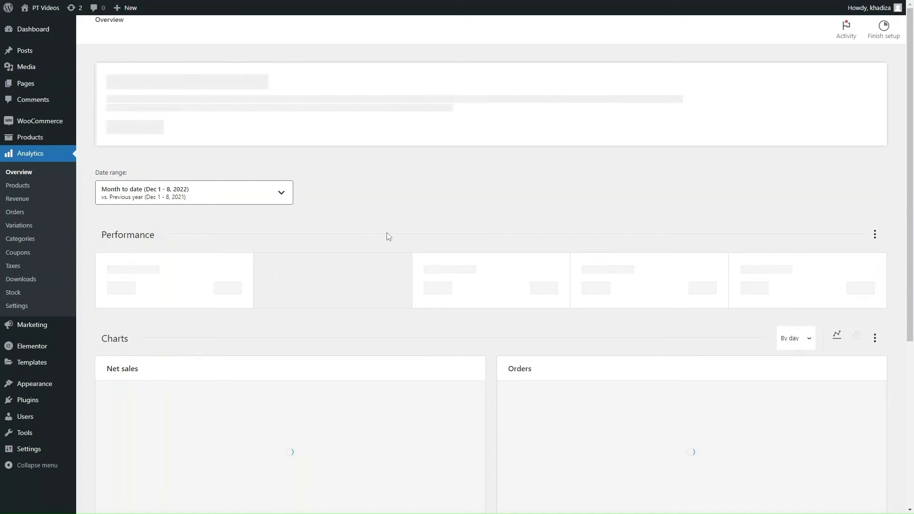
left_click(264, 188)
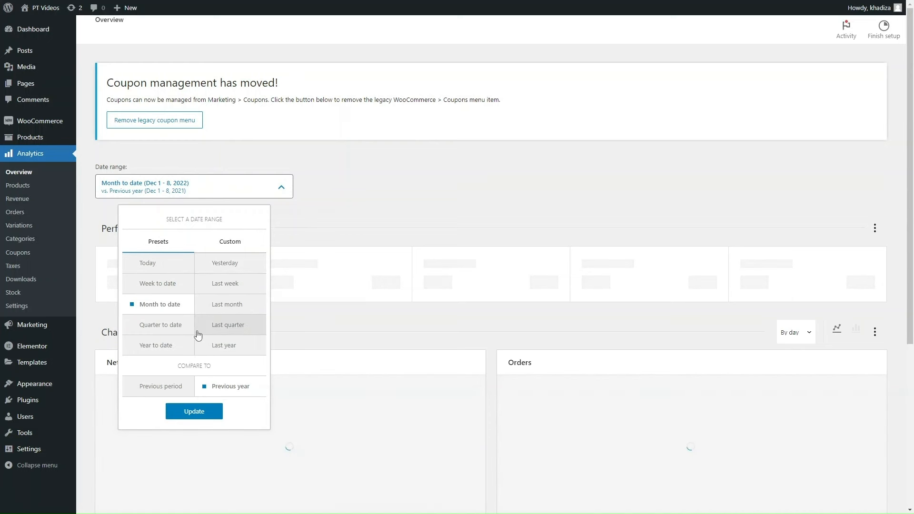
left_click(230, 241)
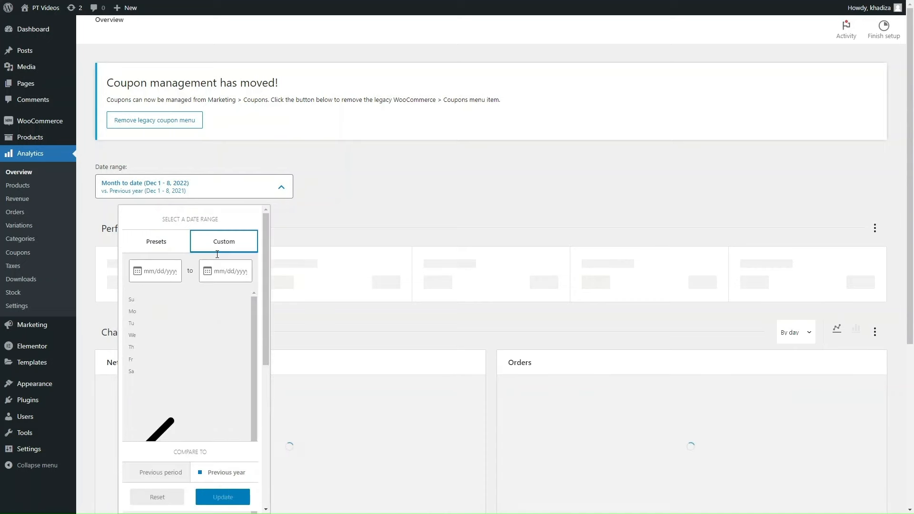
left_click(377, 227)
Step: Examine the analytics performance figures, charts and leaderboards, and open the marketing overview
scroll(329, 238, "down", 5)
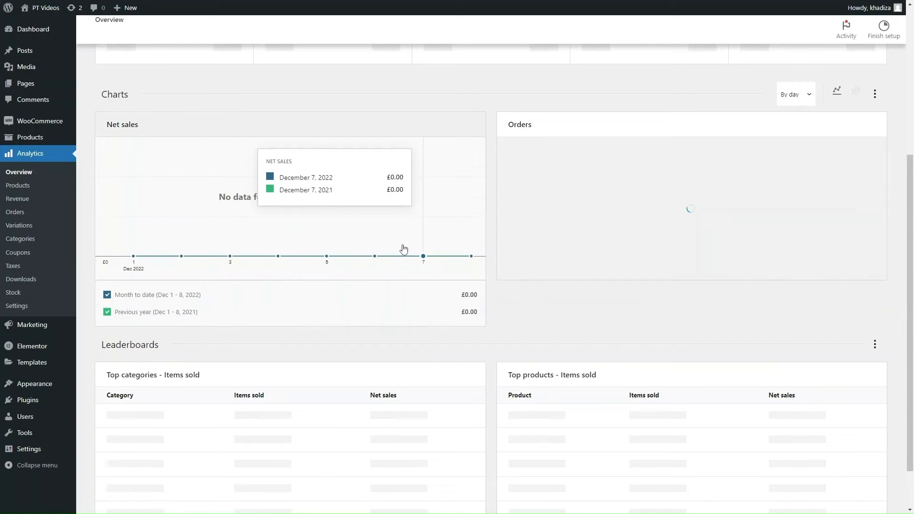
scroll(419, 275, "down", 1)
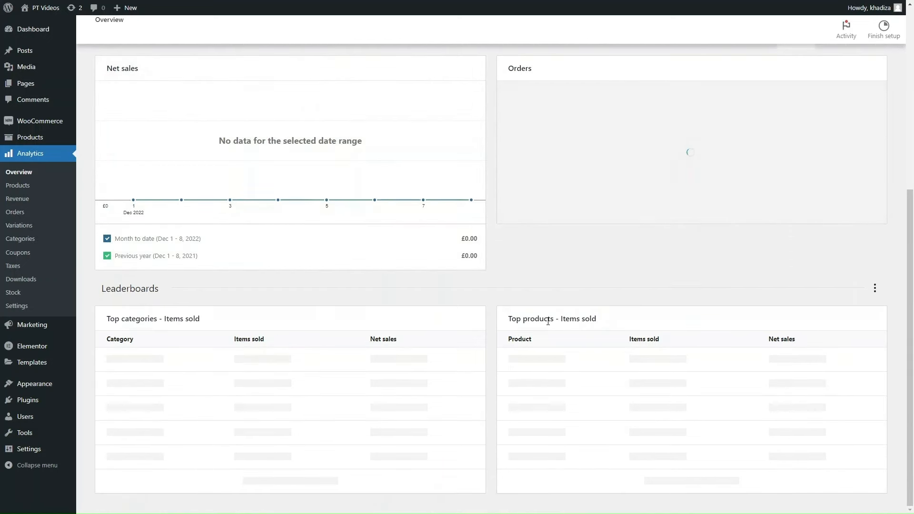
scroll(548, 320, "up", 5)
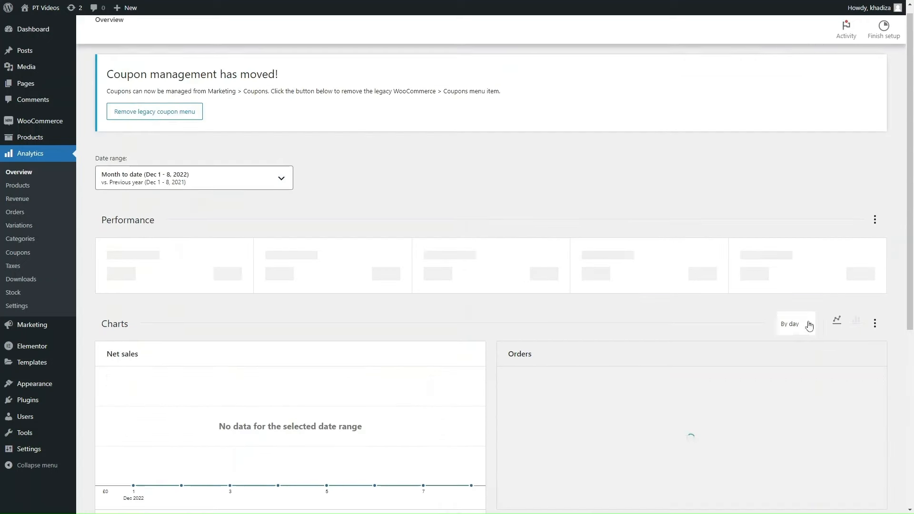
scroll(746, 403, "down", 3)
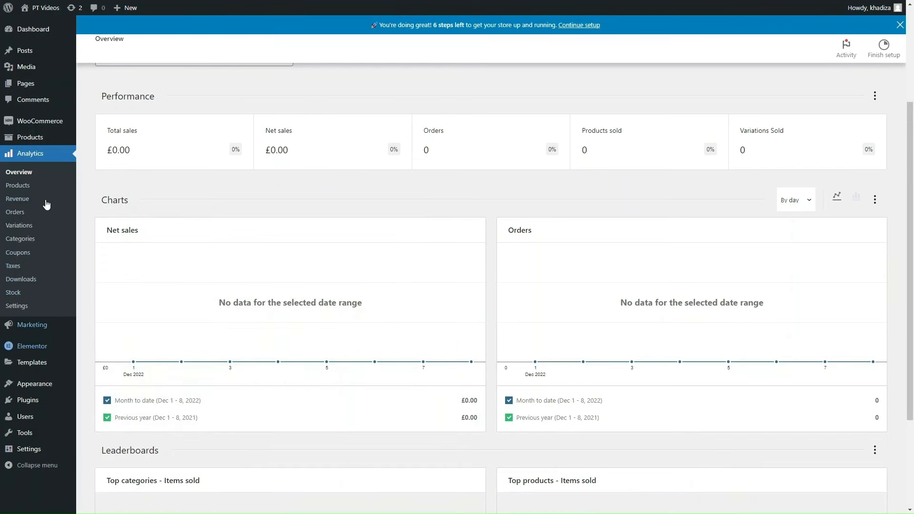
left_click(41, 334)
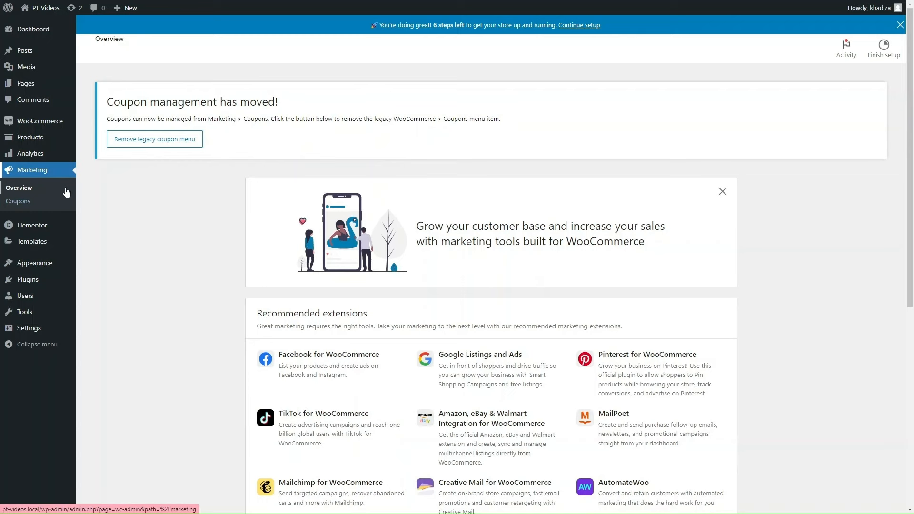
Step: Open the general WooCommerce settings and review the store address, selling and shipping locations, tax and coupon options
left_click(46, 122)
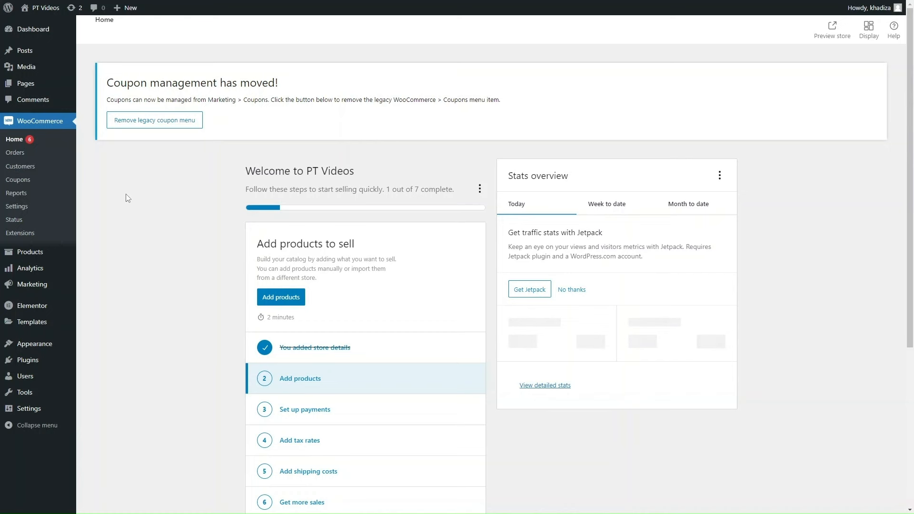
left_click(21, 206)
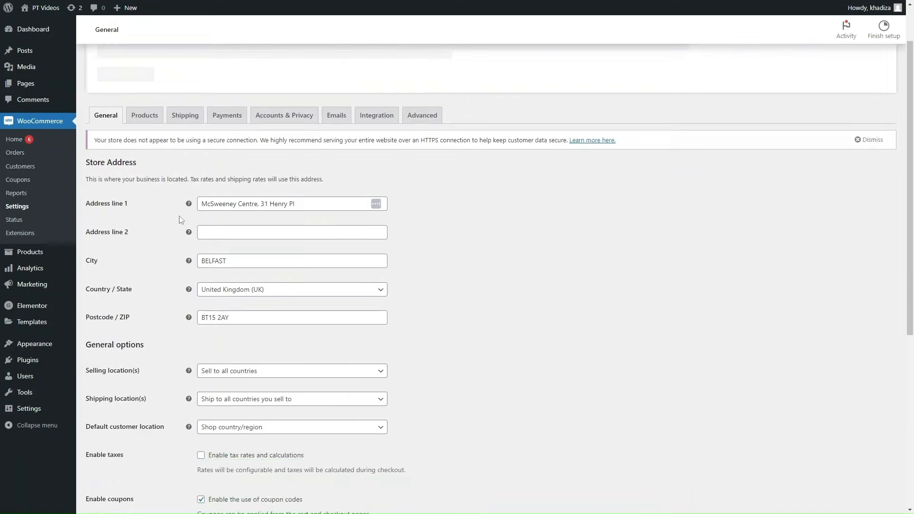
scroll(208, 326, "down", 2)
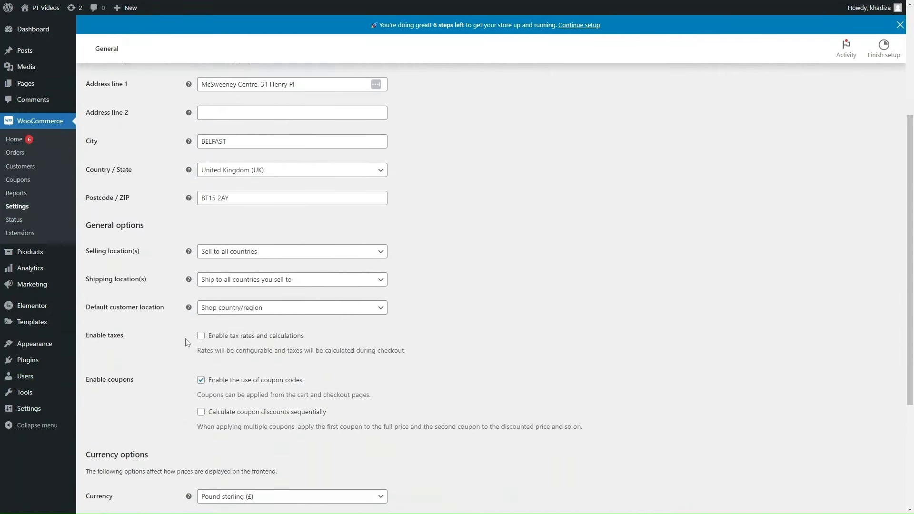
scroll(142, 374, "down", 1)
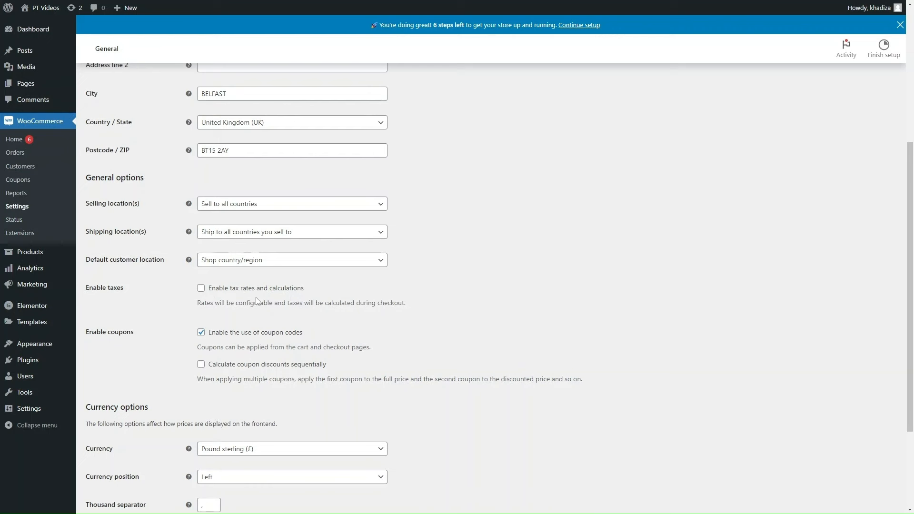
Step: Try out the tax calculation and coupon code options by switching each one and restoring its original state
left_click(261, 293)
left_click(267, 289)
scroll(534, 128, "up", 4)
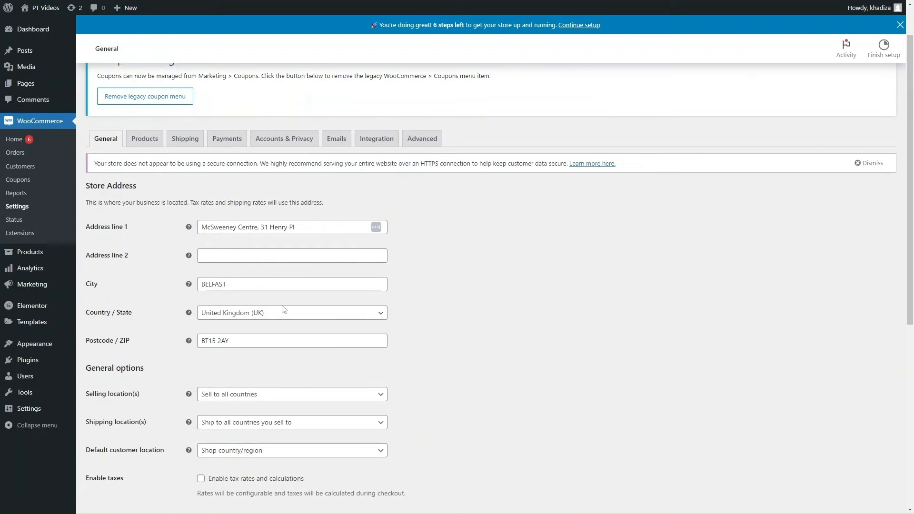
scroll(284, 310, "down", 3)
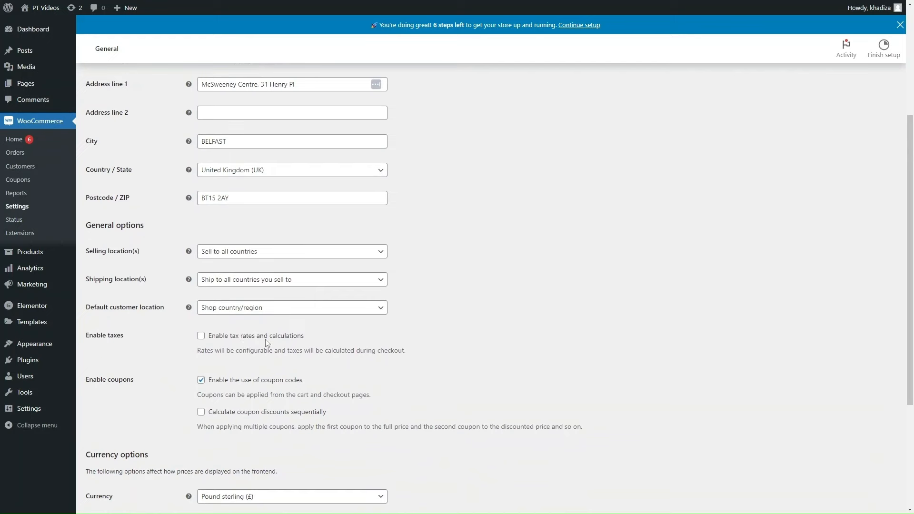
scroll(376, 327, "down", 5)
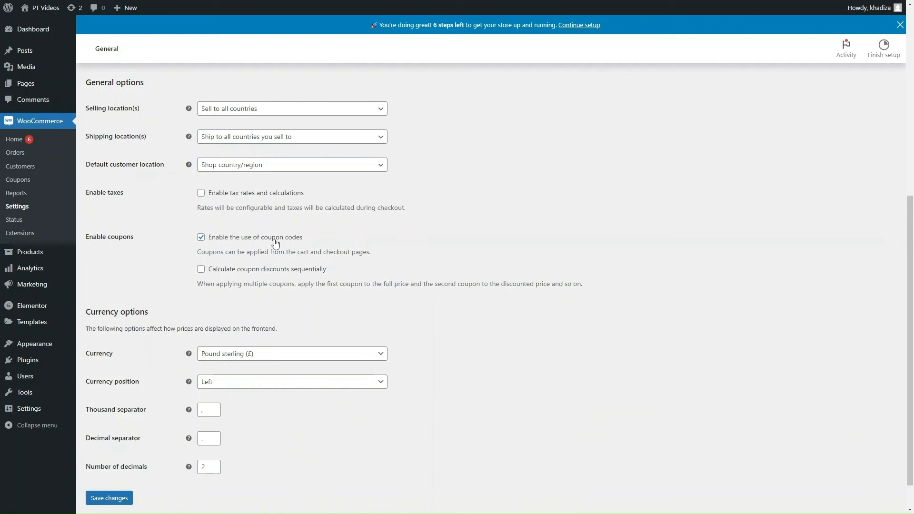
left_click(276, 244)
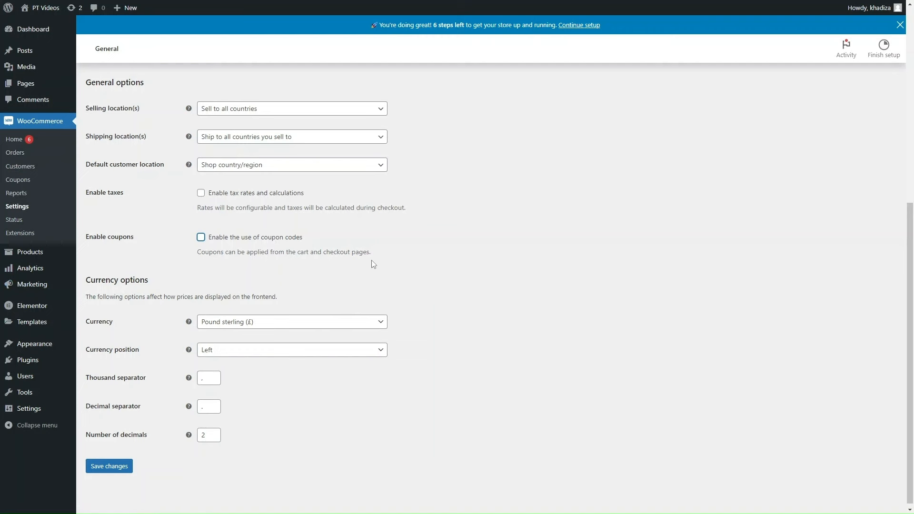
left_click(225, 237)
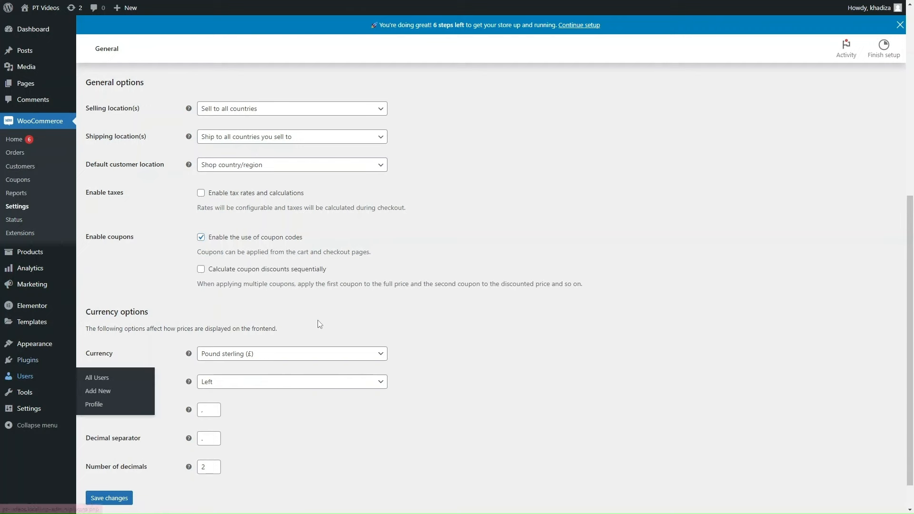
Step: Look through the currency choices and recheck the store address and location options in the general settings
scroll(304, 342, "down", 1)
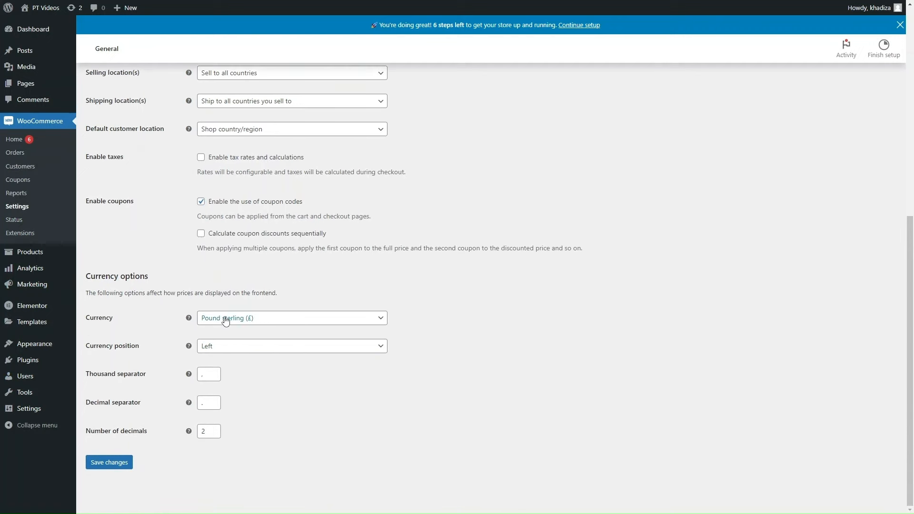
left_click(248, 323)
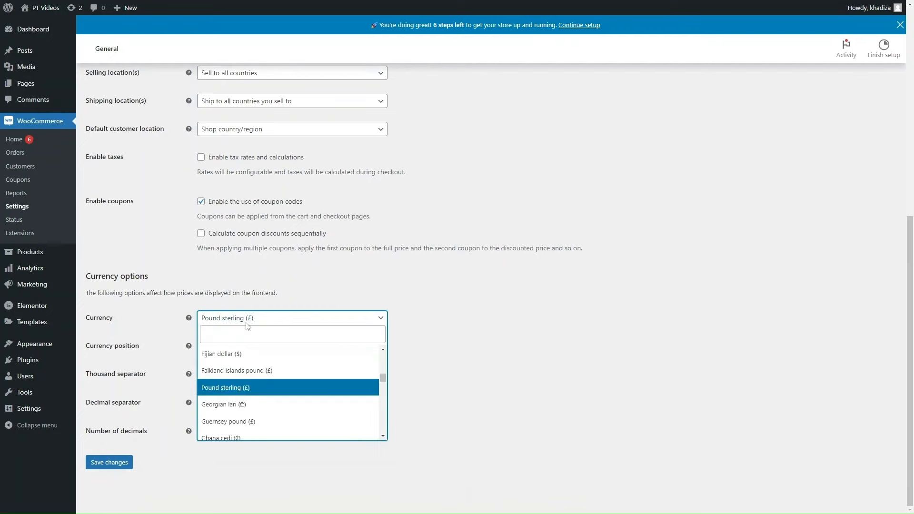
left_click(248, 319)
scroll(276, 348, "up", 4)
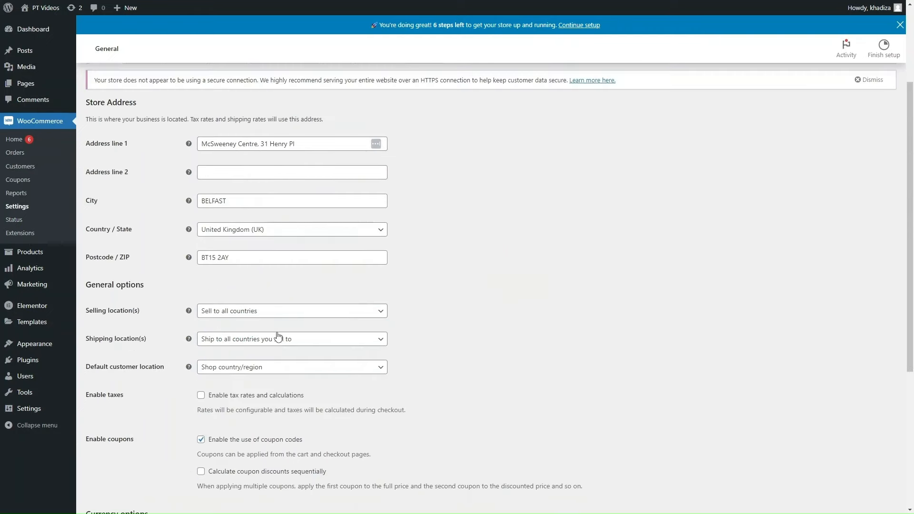
scroll(277, 349, "down", 4)
scroll(276, 348, "up", 8)
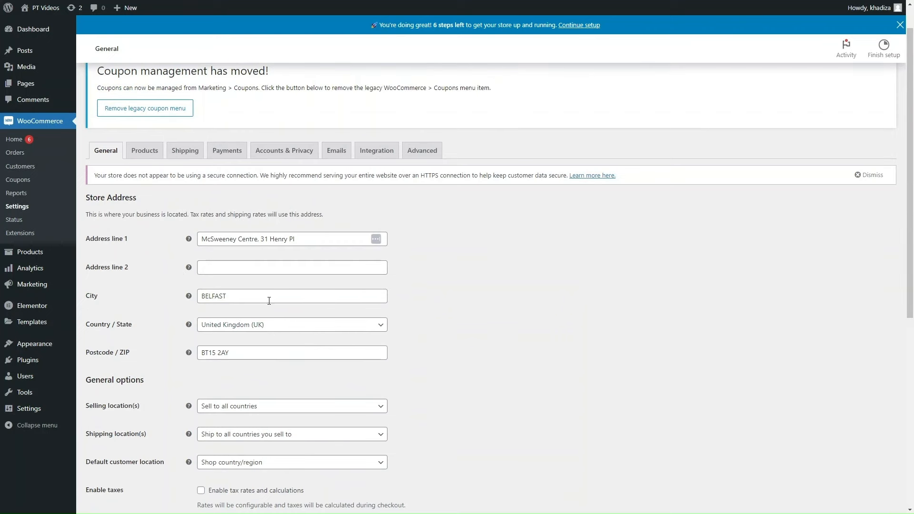
scroll(255, 310, "down", 7)
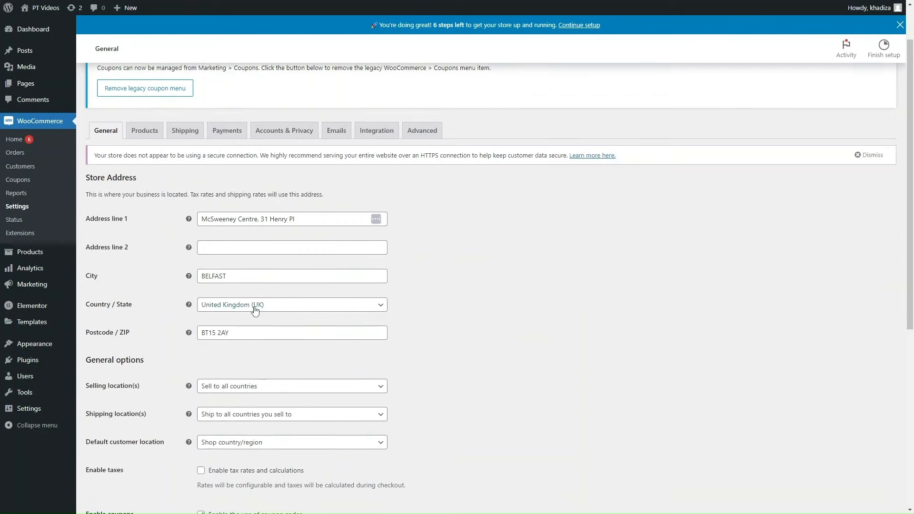
Step: Keep Pound sterling (£) as the store currency and save the general settings
left_click(225, 322)
left_click(225, 323)
left_click(229, 324)
left_click(151, 325)
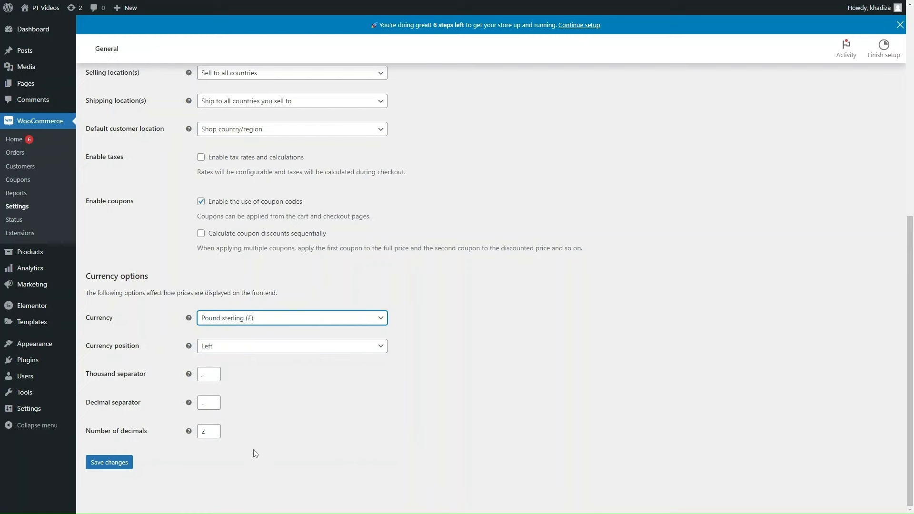
scroll(212, 429, "up", 4)
scroll(214, 428, "down", 4)
left_click(107, 463)
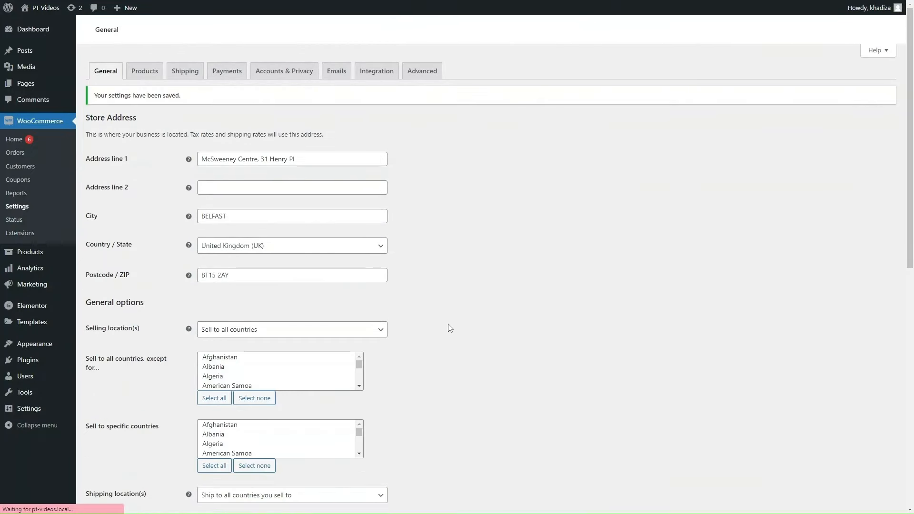
Step: Open the WooCommerce product settings and choose Shop as the shop page
left_click(144, 72)
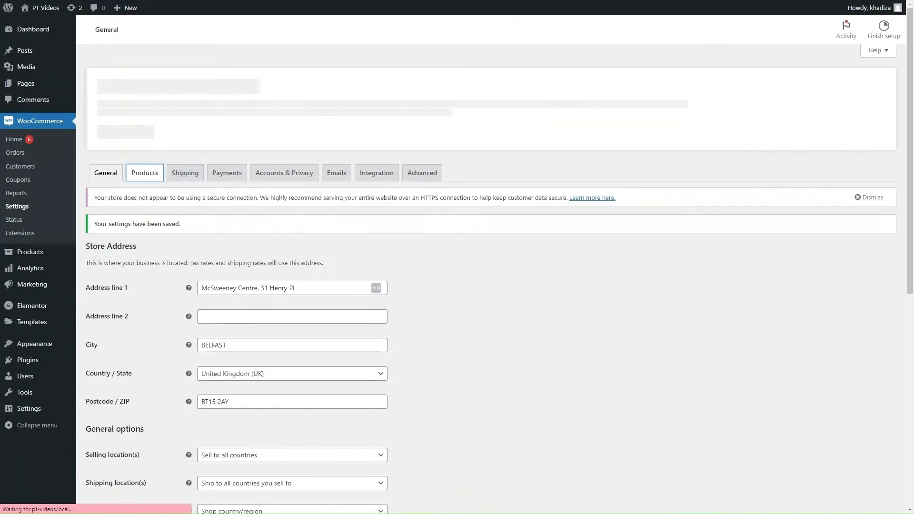
scroll(401, 307, "down", 2)
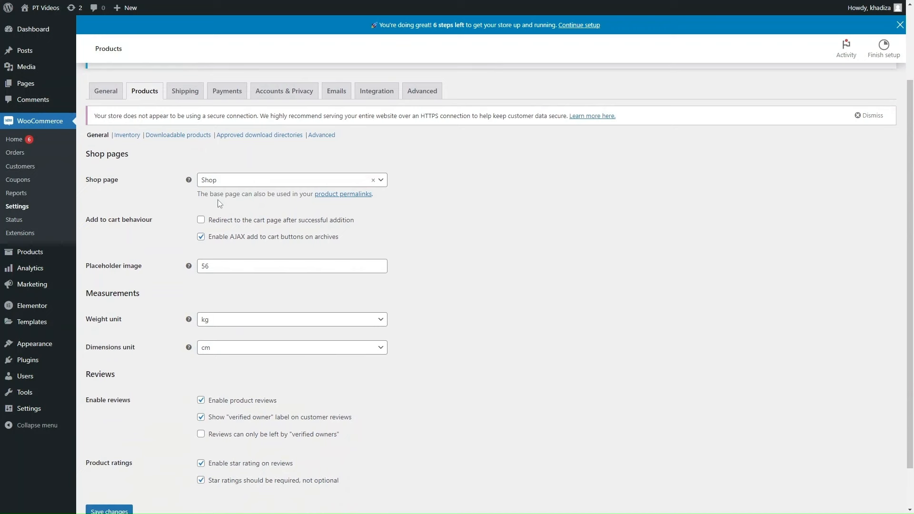
left_click(245, 184)
left_click(172, 188)
left_click(209, 186)
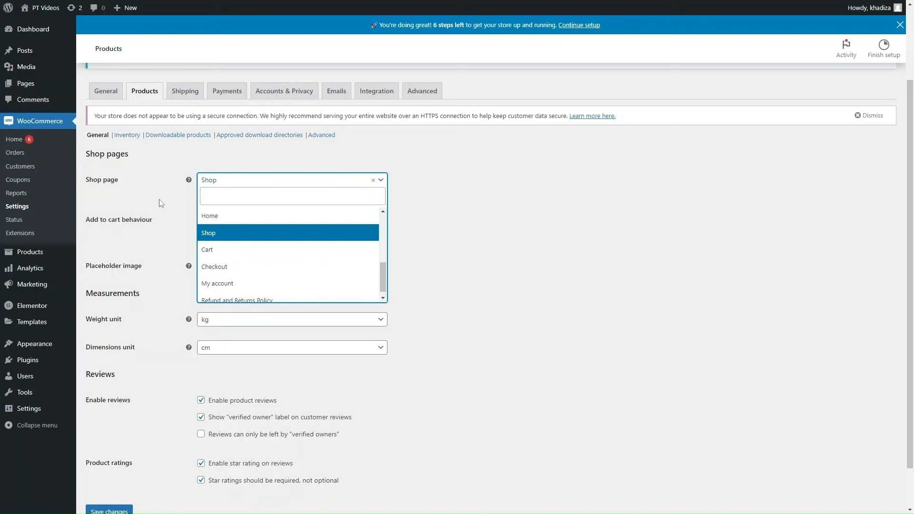
left_click(206, 234)
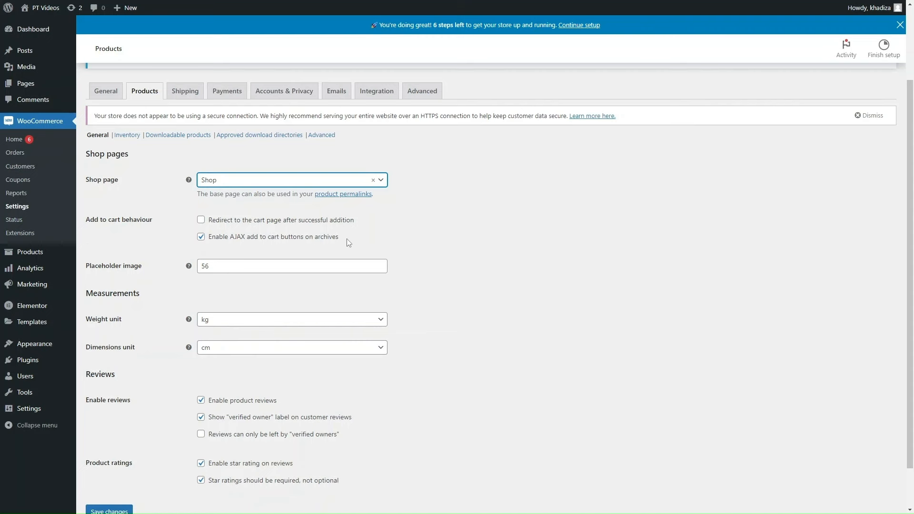
Step: Review the add-to-cart, measurement and review options, and look at the available weight units without changing them
scroll(265, 247, "down", 1)
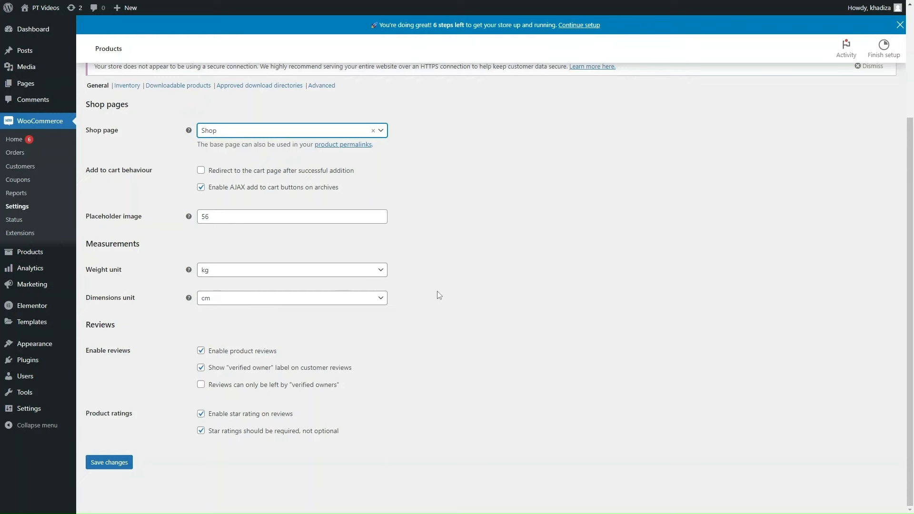
scroll(435, 293, "up", 3)
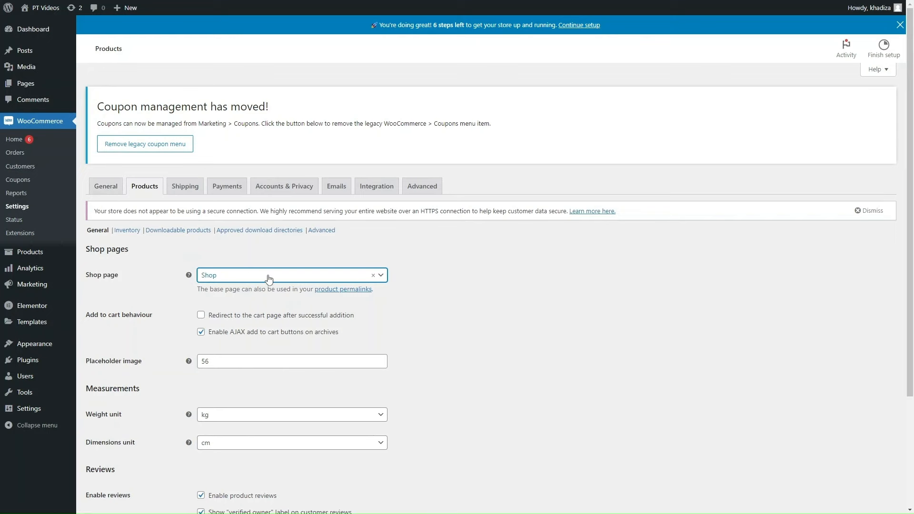
scroll(265, 281, "down", 3)
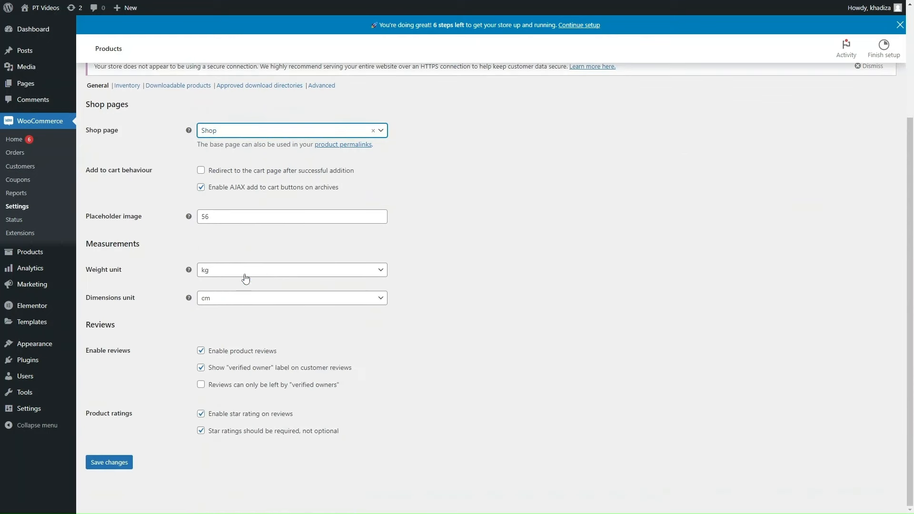
left_click(243, 269)
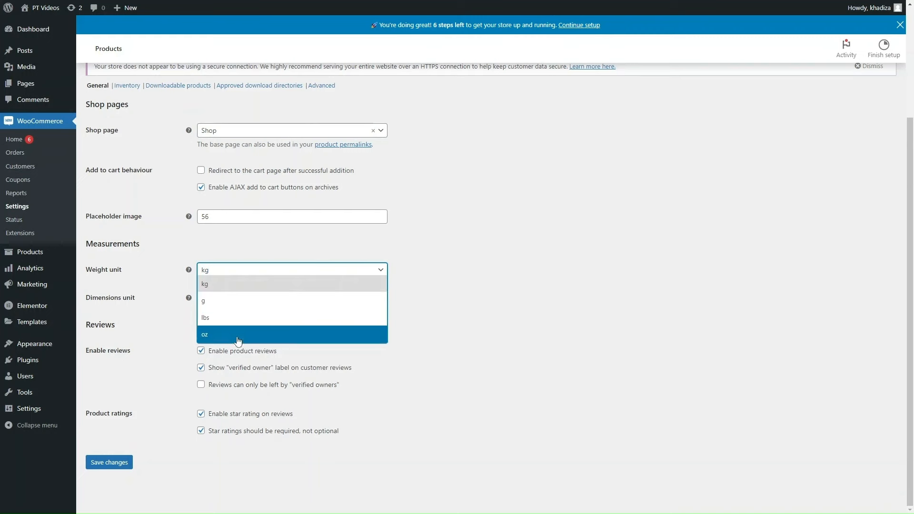
left_click(496, 297)
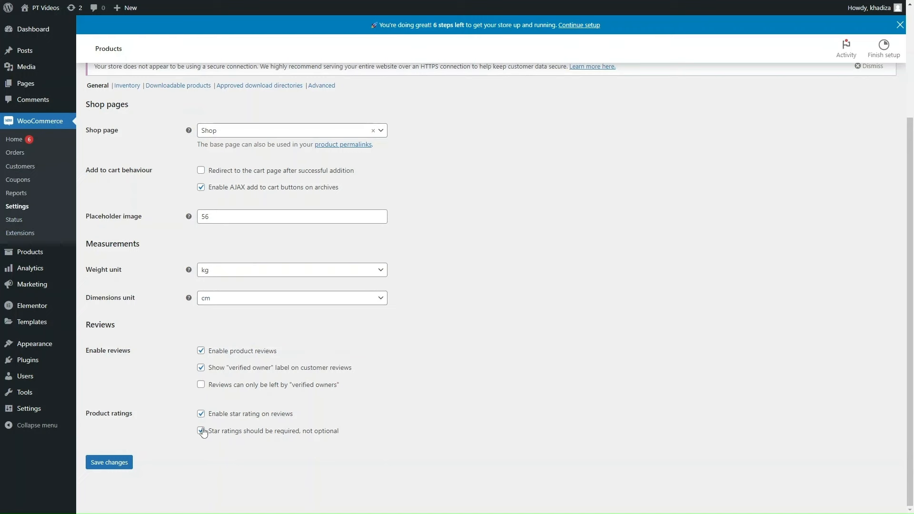
Step: Disable product reviews and save the general product settings
left_click(251, 352)
left_click(214, 433)
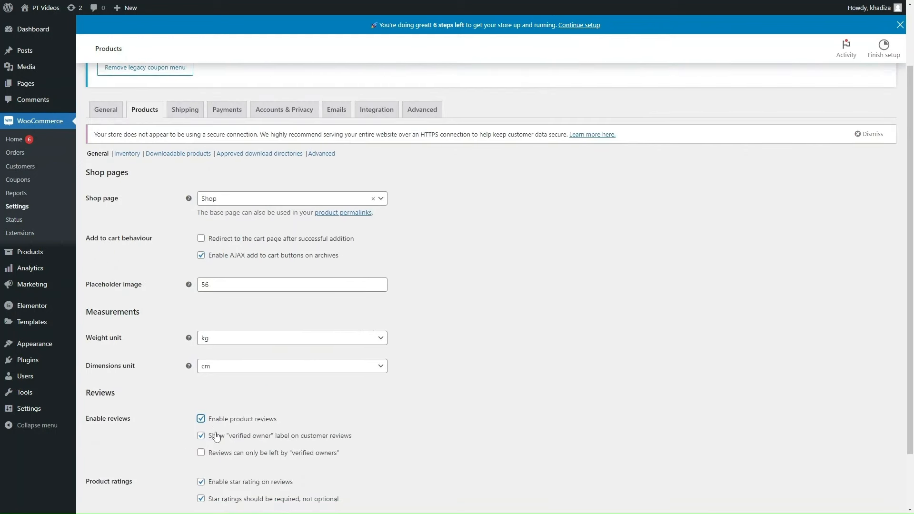
scroll(216, 436, "down", 2)
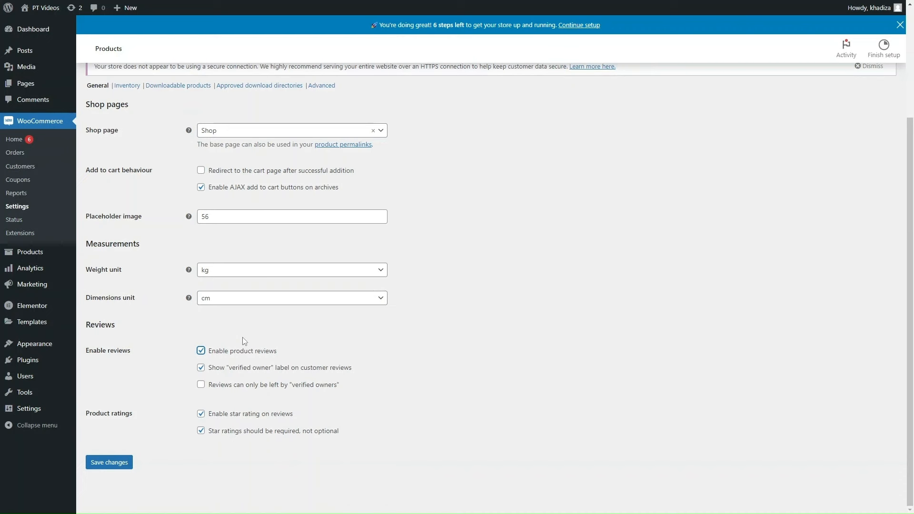
left_click(251, 386)
left_click(252, 358)
left_click(114, 465)
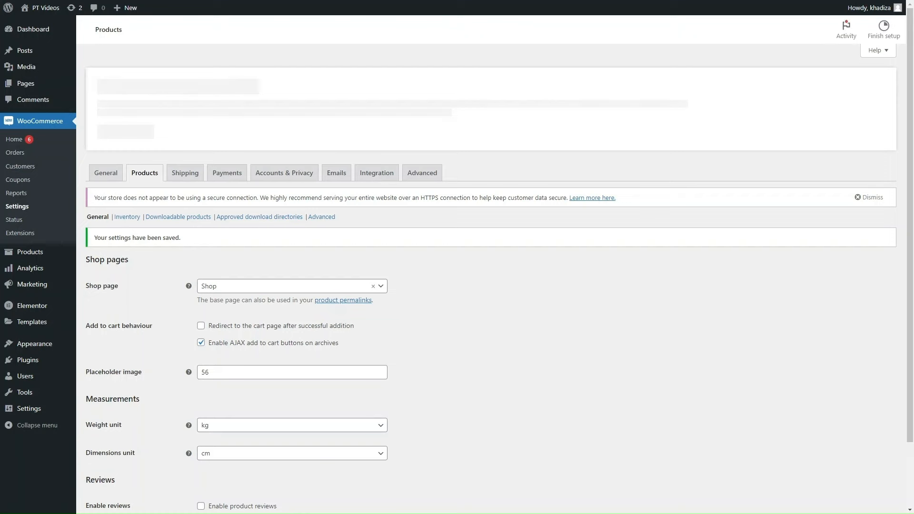
Step: Open the product inventory settings and set the hold stock time to 0 minutes
left_click(134, 223)
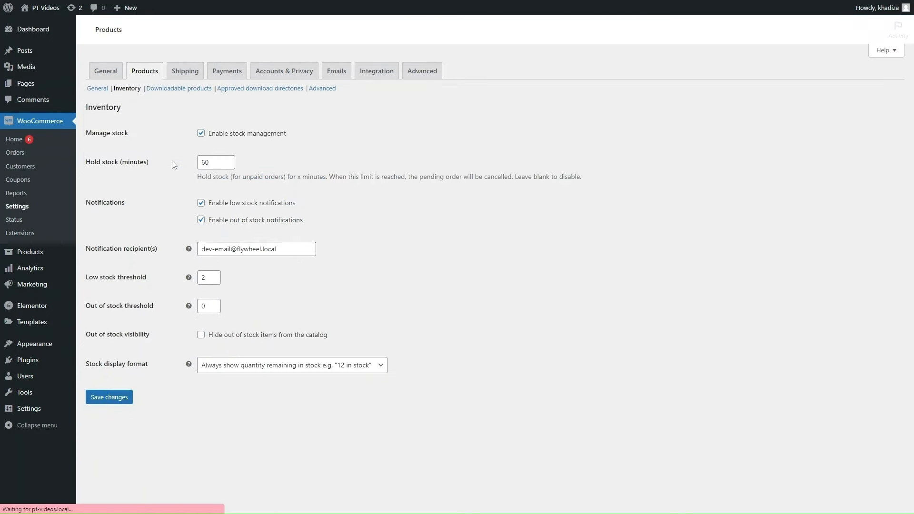
scroll(176, 260, "down", 1)
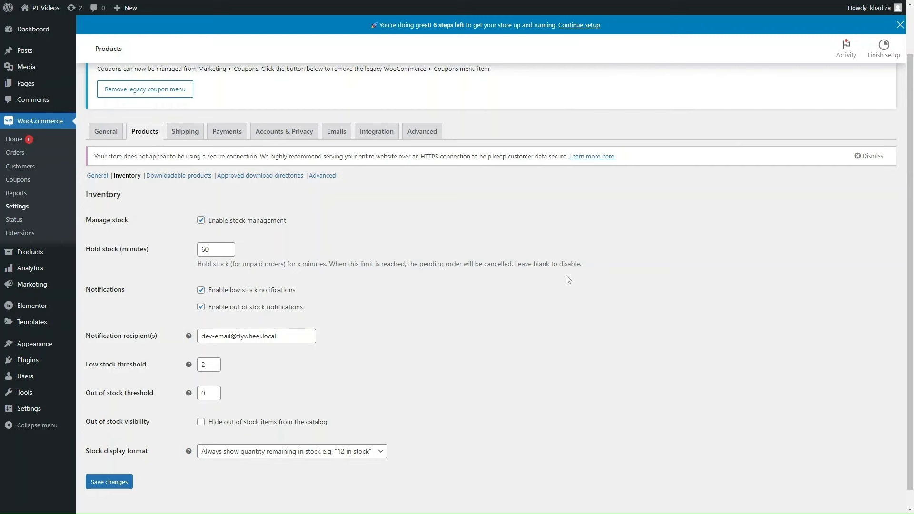
left_click_drag(210, 249, 184, 251)
type("0")
left_click(319, 285)
Step: Set the low stock threshold to 10, leaving the notification recipient as is and out of stock items shown in the catalog
left_click(289, 335)
type(",")
left_click(213, 367)
type("0")
left_click(312, 379)
left_click(201, 422)
scroll(323, 414, "down", 1)
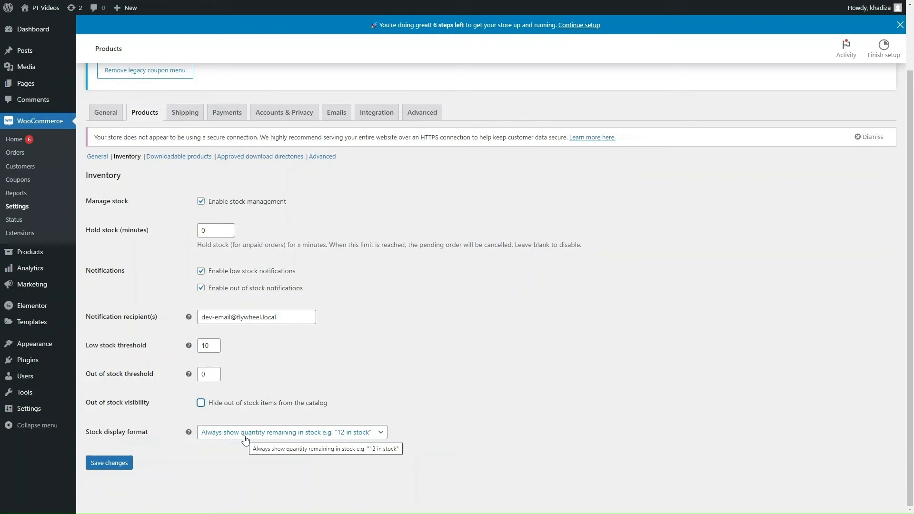
Step: Set the stock display format to "Never show quantity remaining in stock" and save the inventory settings
left_click(276, 440)
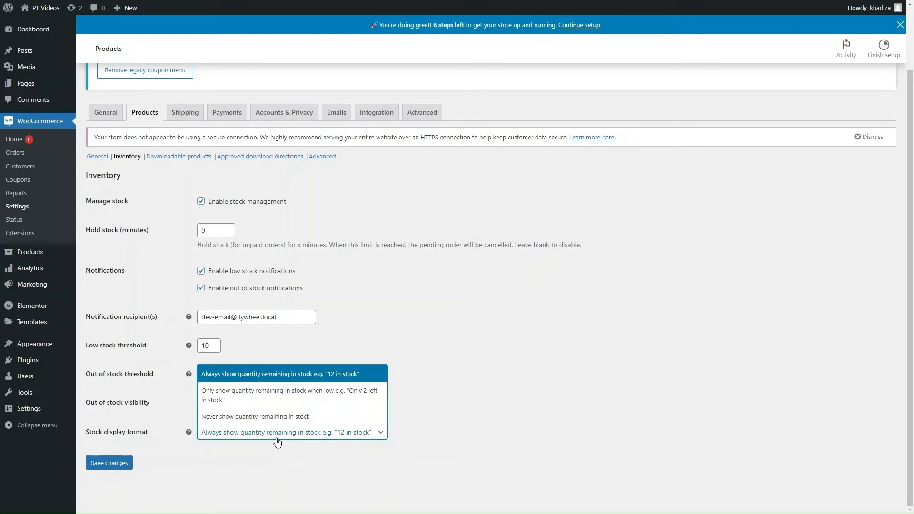
left_click(280, 396)
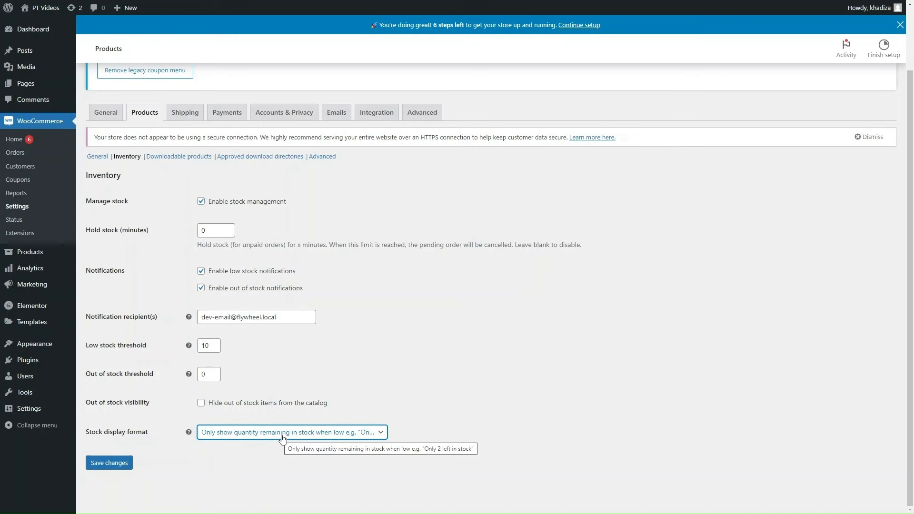
left_click(375, 436)
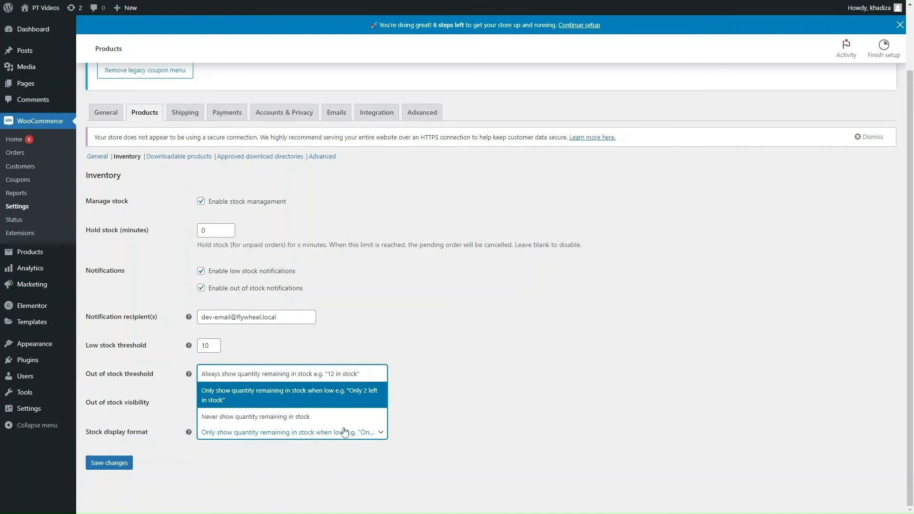
left_click(339, 419)
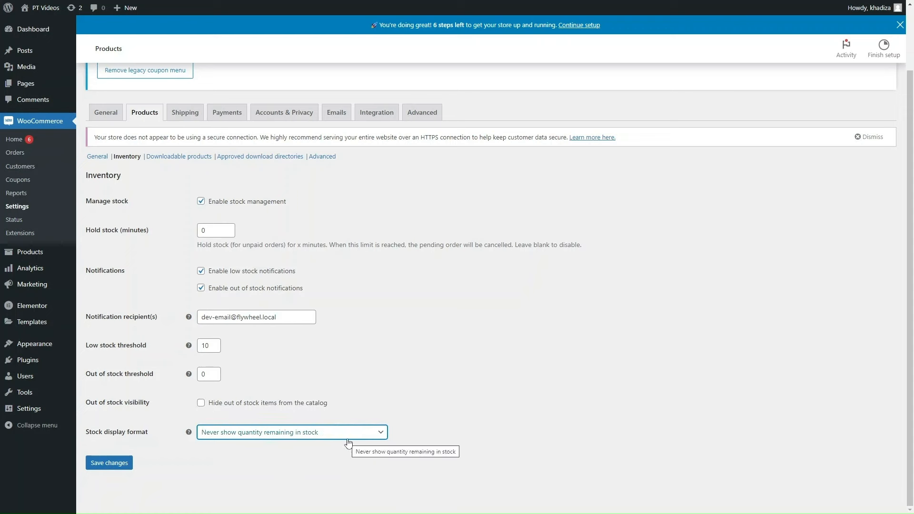
left_click(348, 437)
left_click(348, 435)
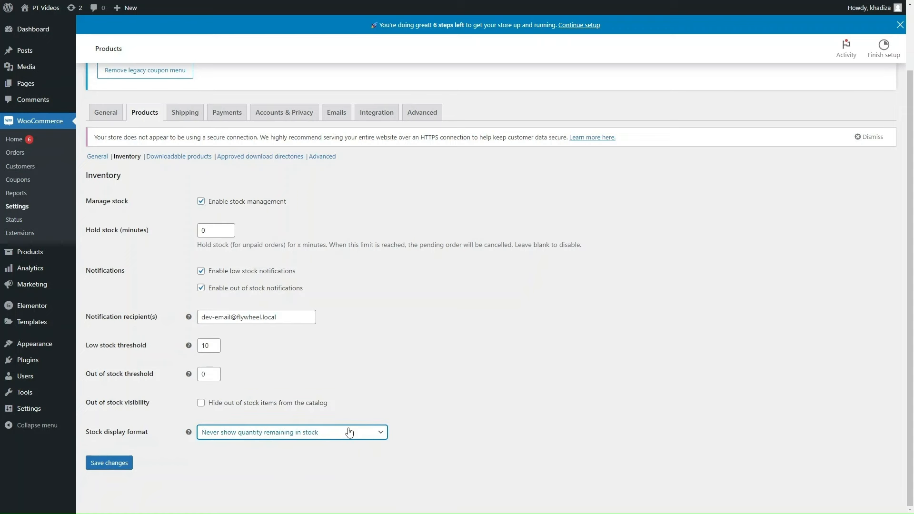
left_click(349, 437)
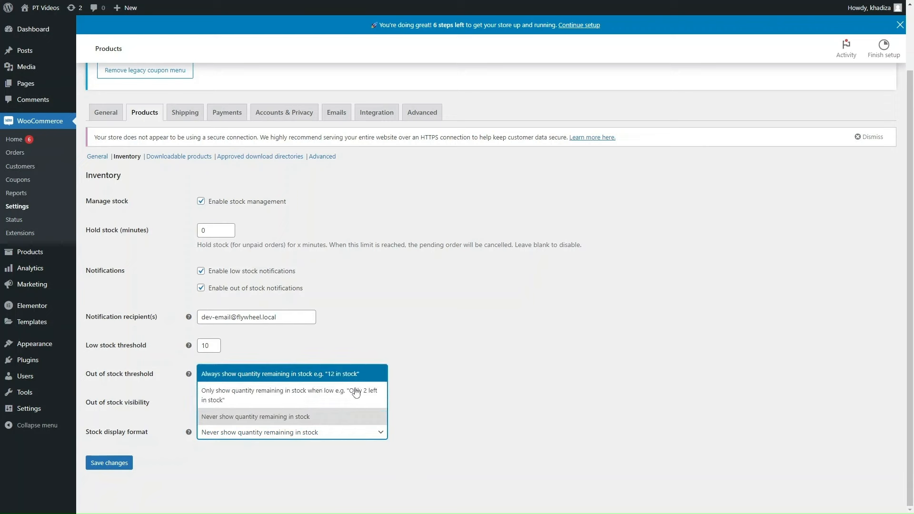
left_click(327, 419)
left_click(120, 463)
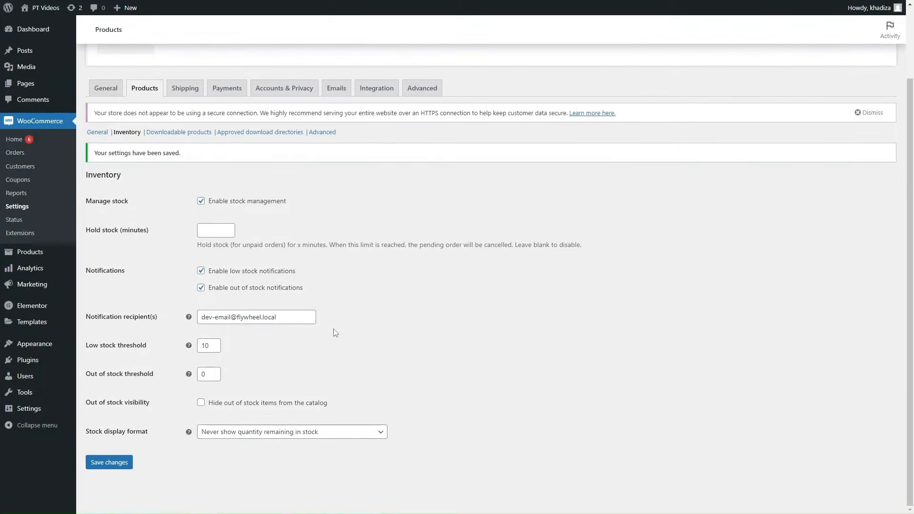
Step: Open the downloadable products settings and review the download method, access restriction and filename options
left_click(181, 135)
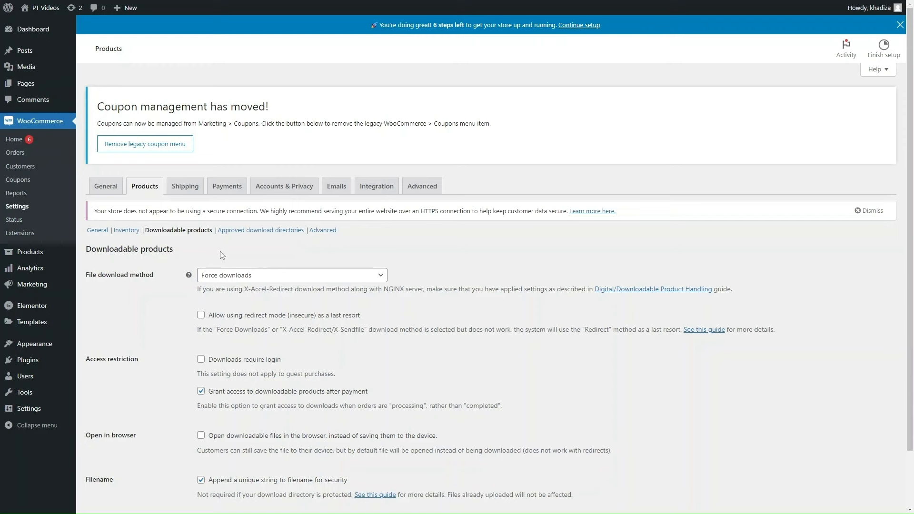
scroll(162, 284, "down", 2)
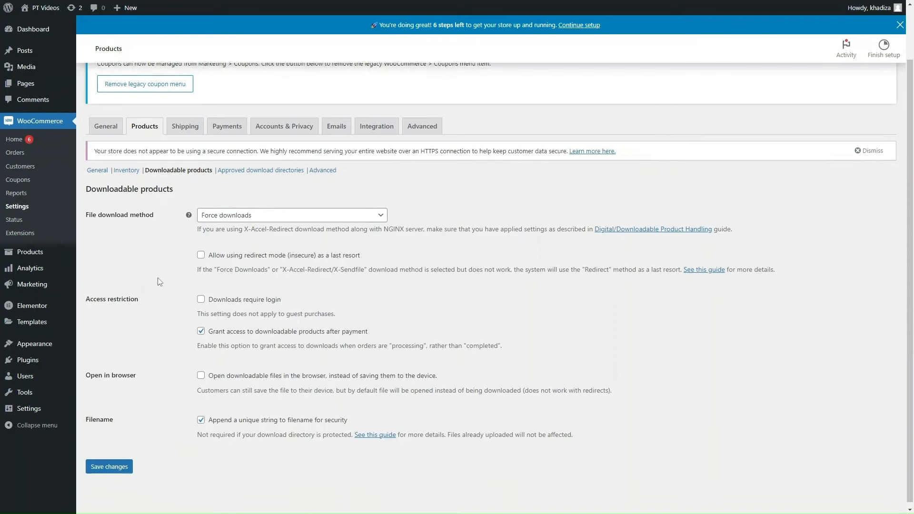
scroll(159, 282, "up", 1)
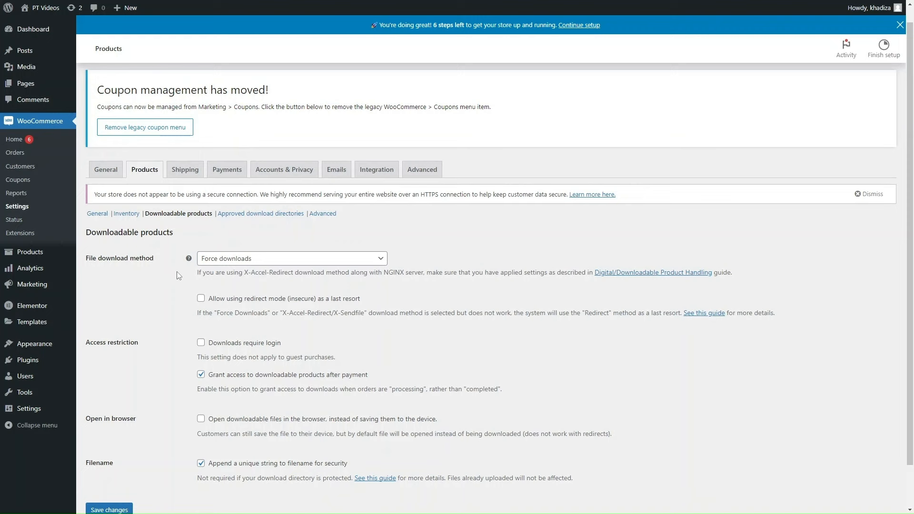
Step: Try the "Redirect only (Insecure)" file download method and return the setting to "Force downloads"
left_click(223, 263)
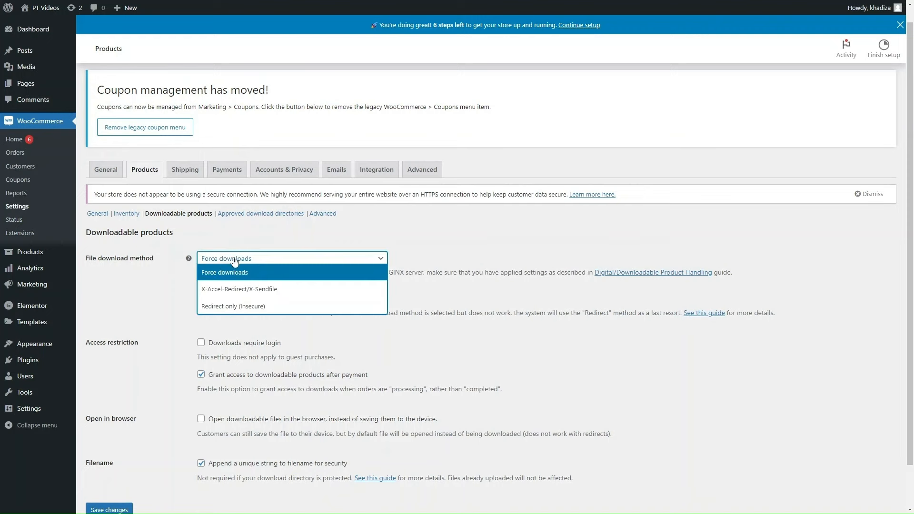
left_click(234, 304)
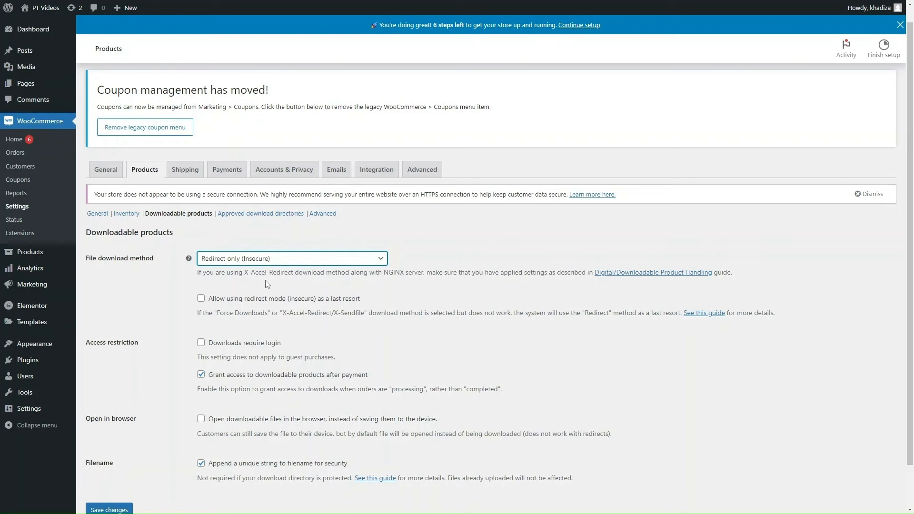
left_click(286, 258)
left_click(325, 276)
left_click(291, 261)
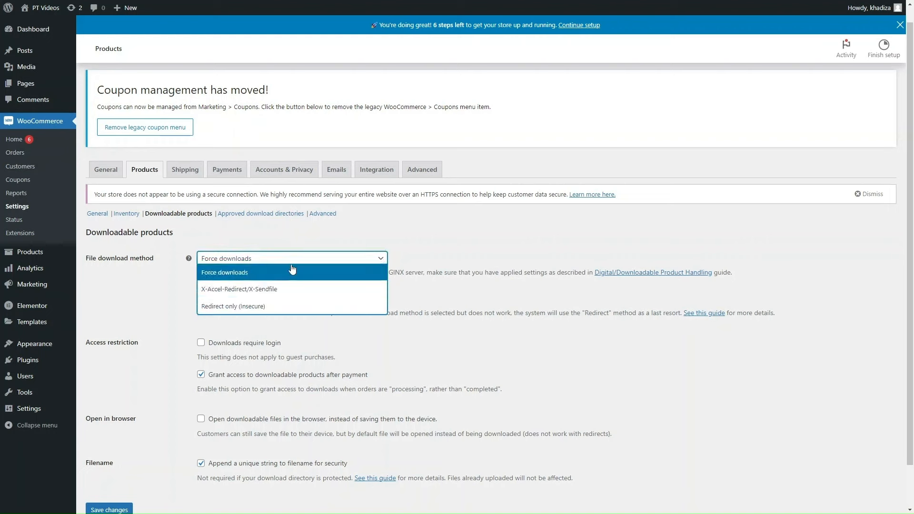
left_click(315, 329)
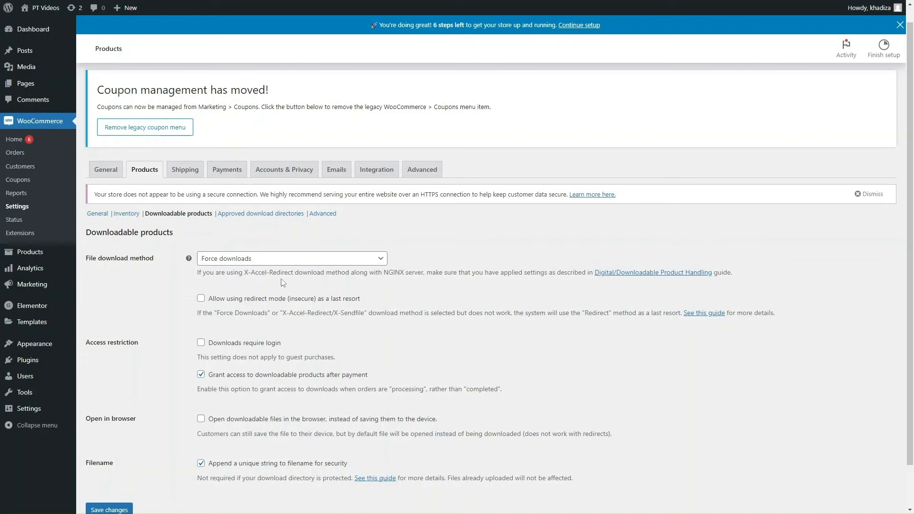
left_click(249, 260)
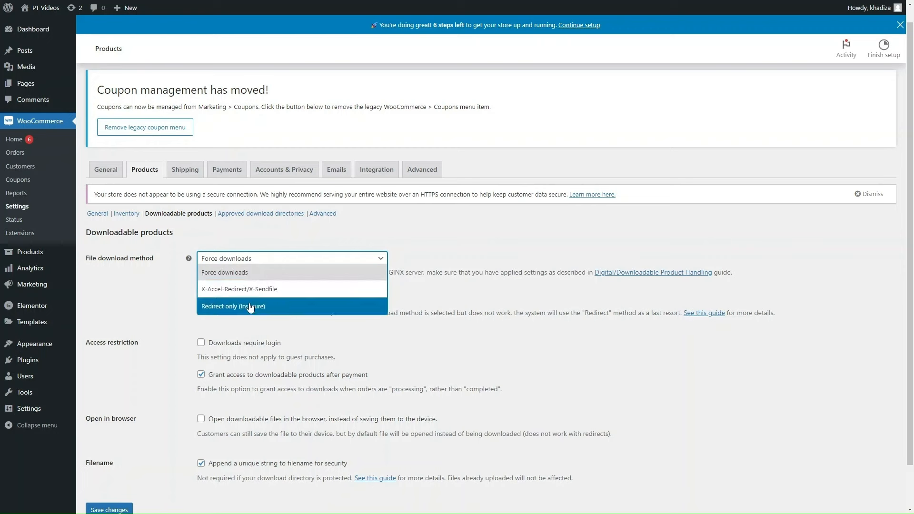
left_click(249, 307)
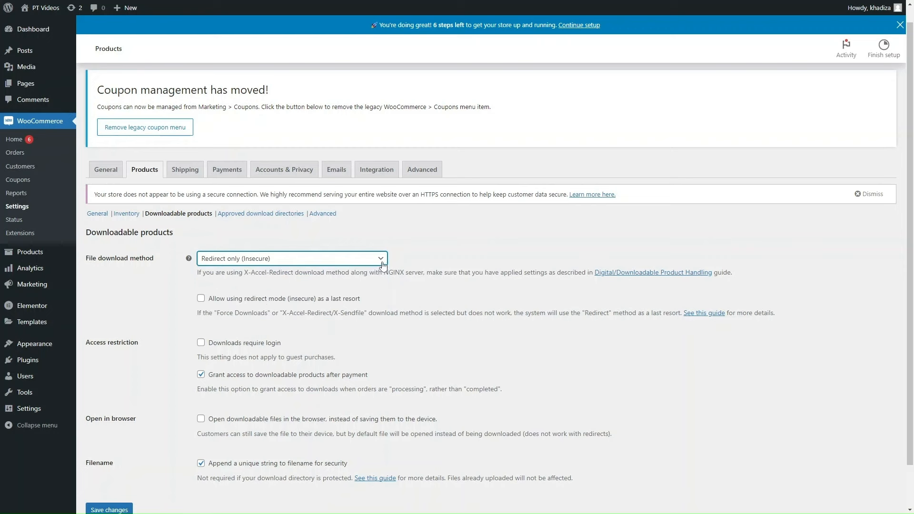
left_click(327, 259)
left_click(307, 273)
Step: Require login for downloads, keep access granted to downloadable products after payment, and save the settings
scroll(267, 298, "down", 1)
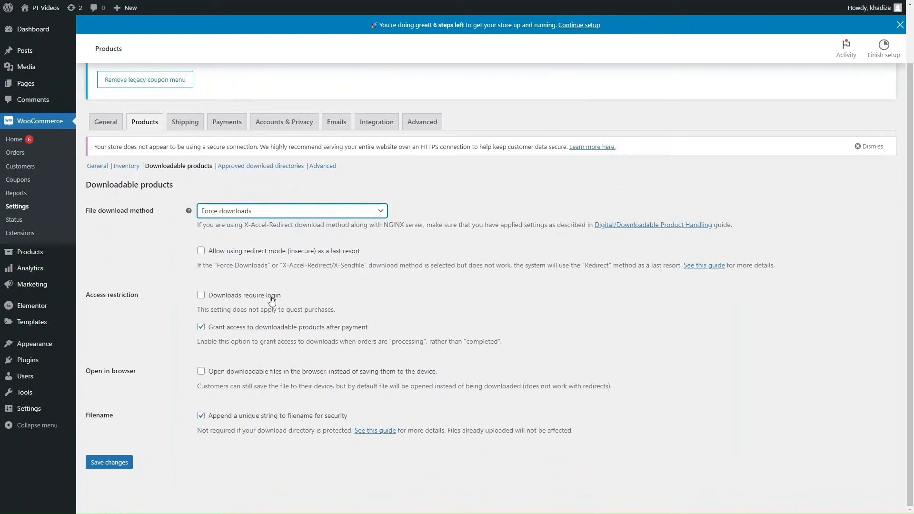
left_click(267, 297)
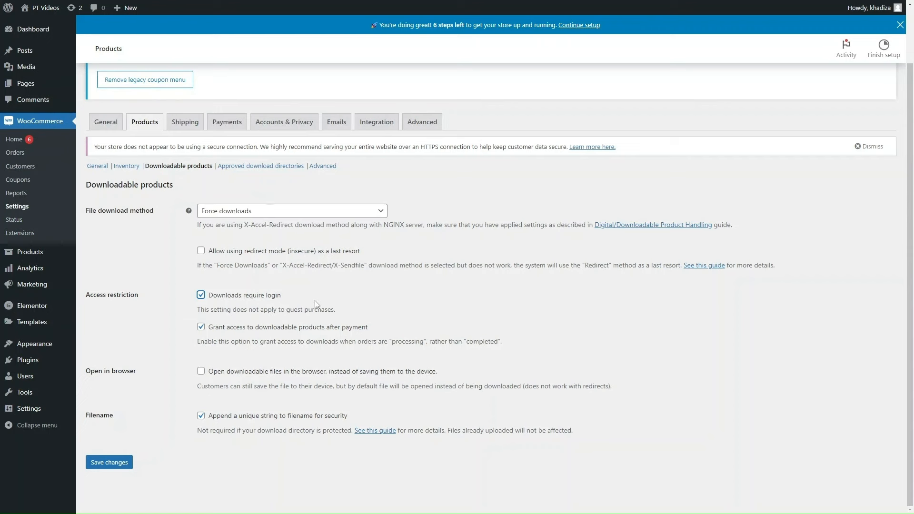
left_click(335, 332)
left_click(239, 329)
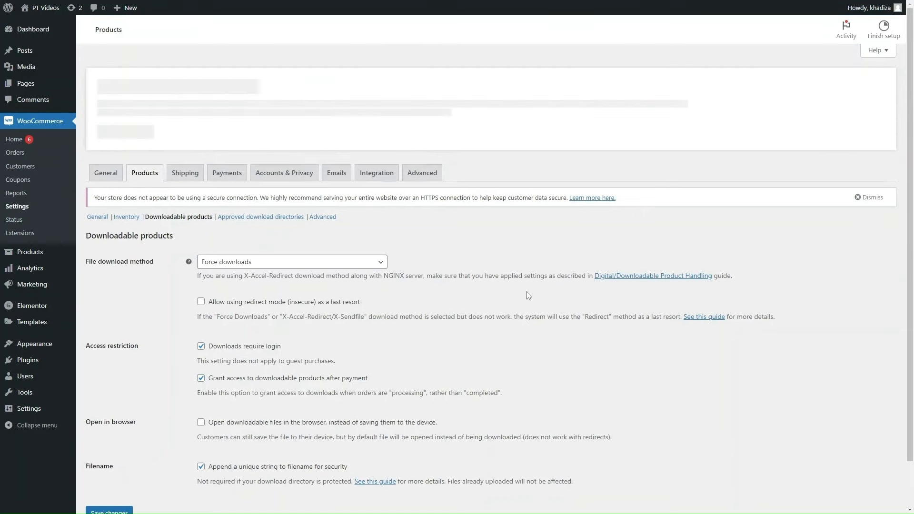
Step: Review the shipping zones settings and the list of available payment methods
left_click(199, 177)
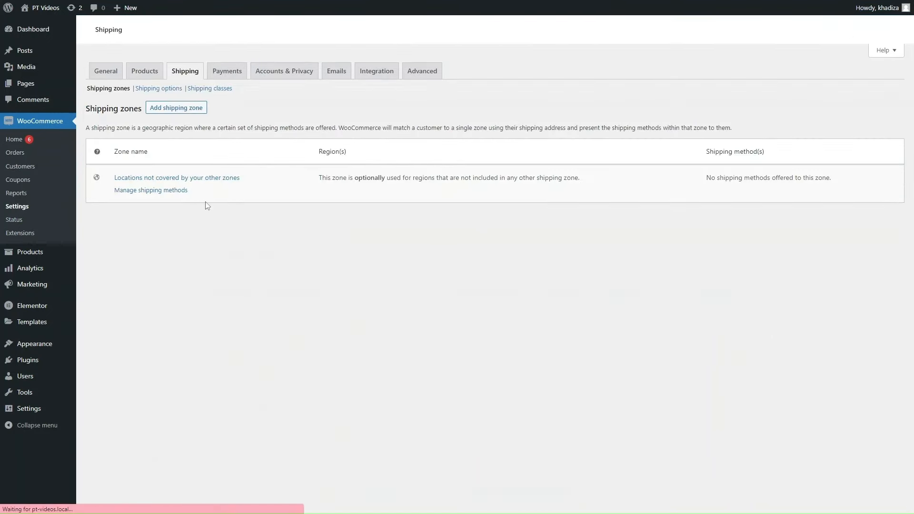
scroll(461, 367, "down", 3)
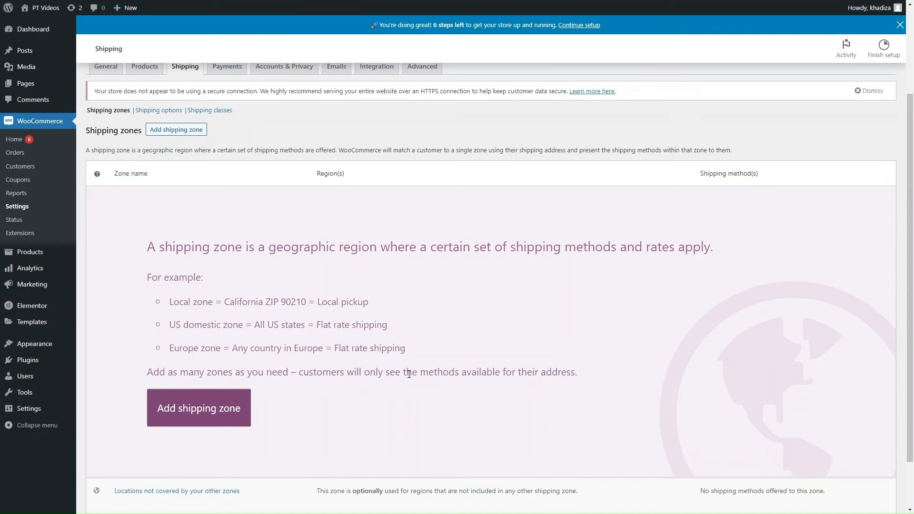
scroll(900, 435, "up", 3)
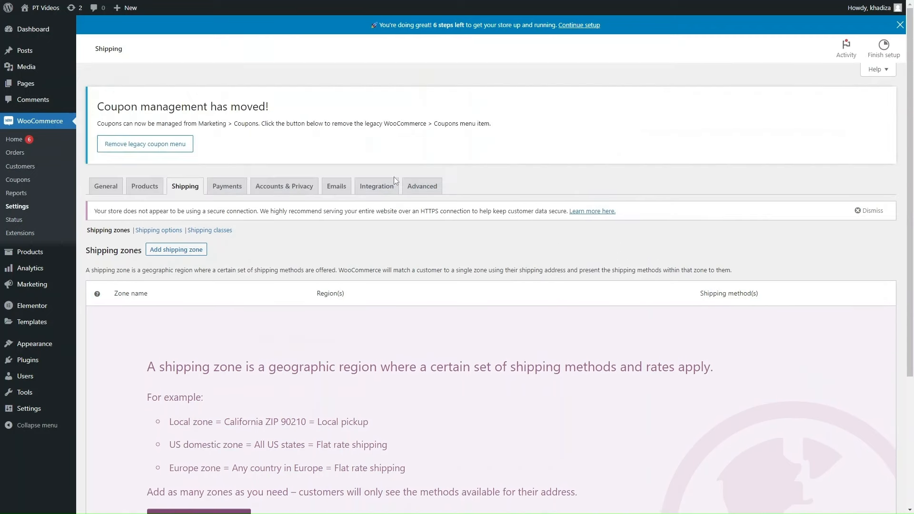
left_click(239, 191)
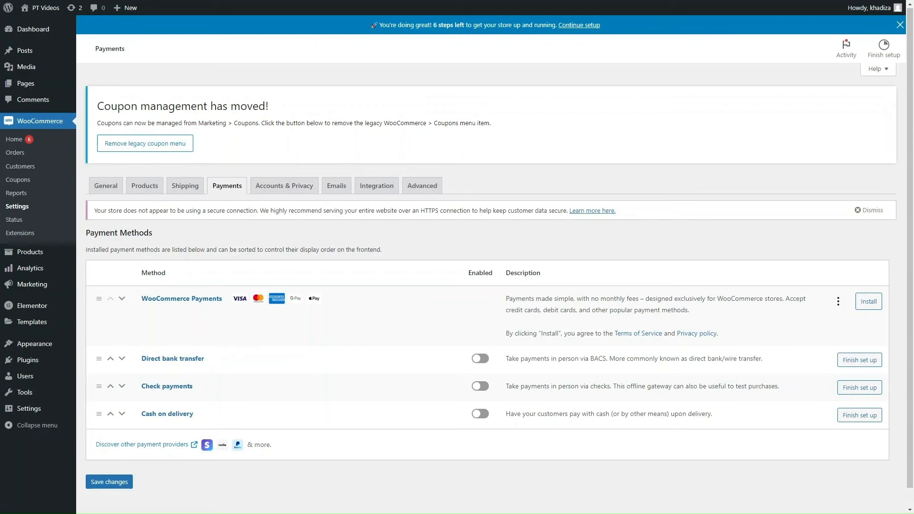
Step: In the accounts and privacy settings, allow customers to log into an existing account and create an account during checkout, keeping guest orders allowed
left_click(277, 188)
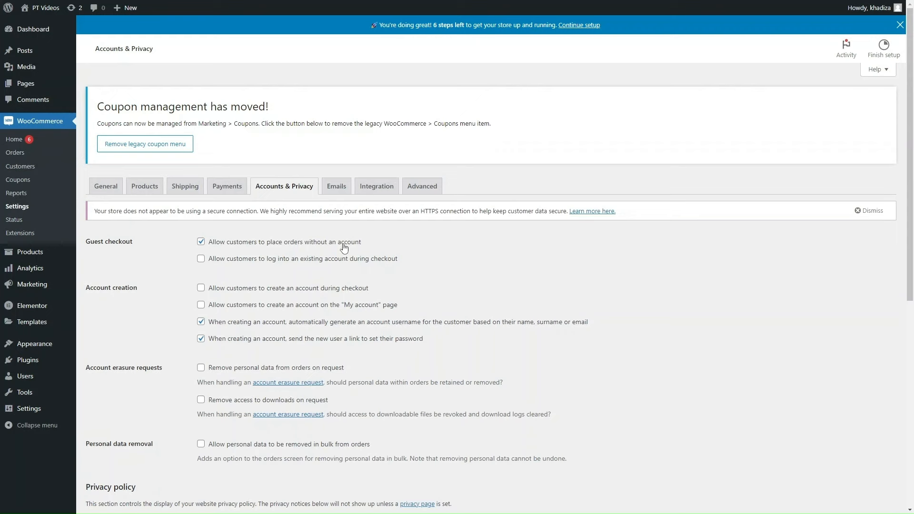
left_click(345, 259)
left_click(355, 261)
left_click(295, 245)
left_click(256, 295)
scroll(351, 424, "down", 2)
scroll(314, 393, "up", 2)
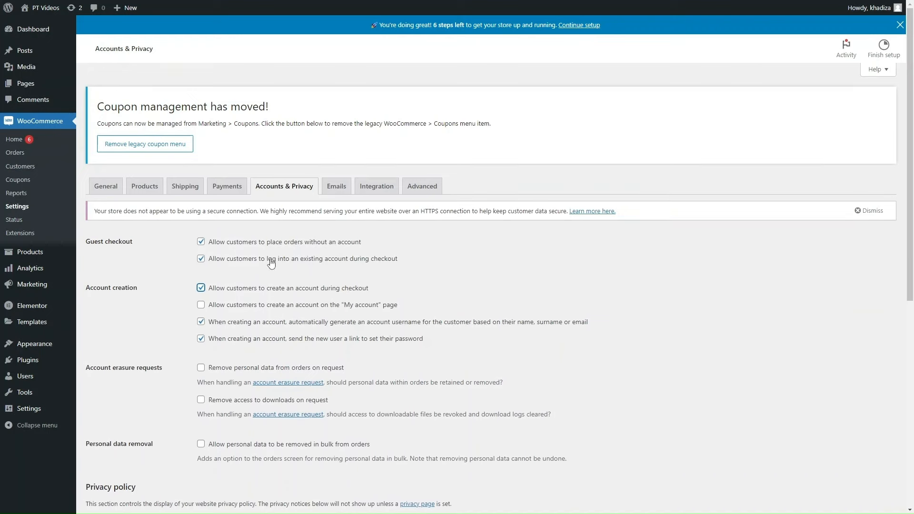
Step: Leave the account settings without saving and review the list of email notifications and their recipients
left_click(343, 182)
left_click(502, 49)
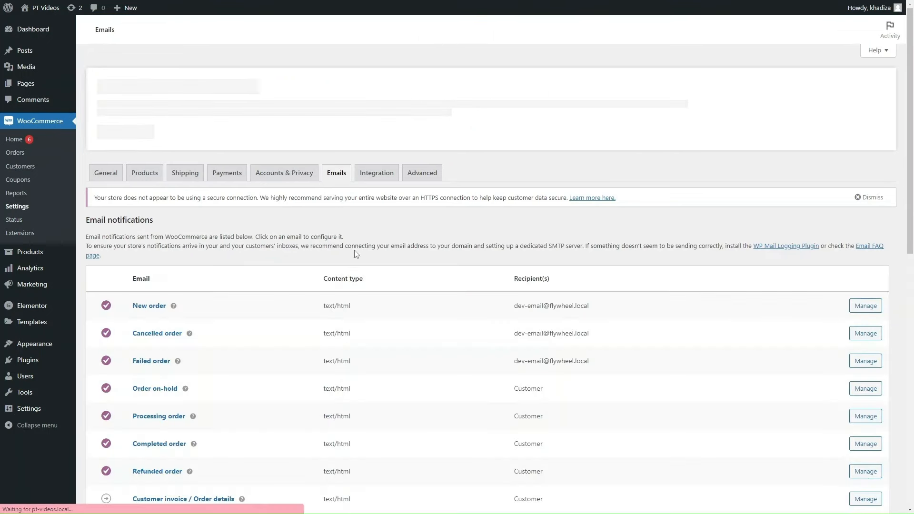
scroll(460, 349, "down", 2)
scroll(452, 355, "down", 2)
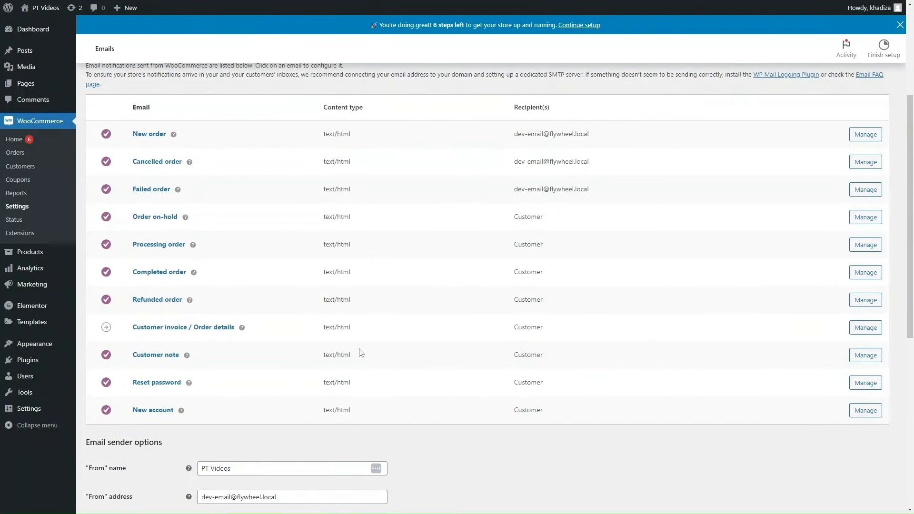
scroll(358, 376, "up", 1)
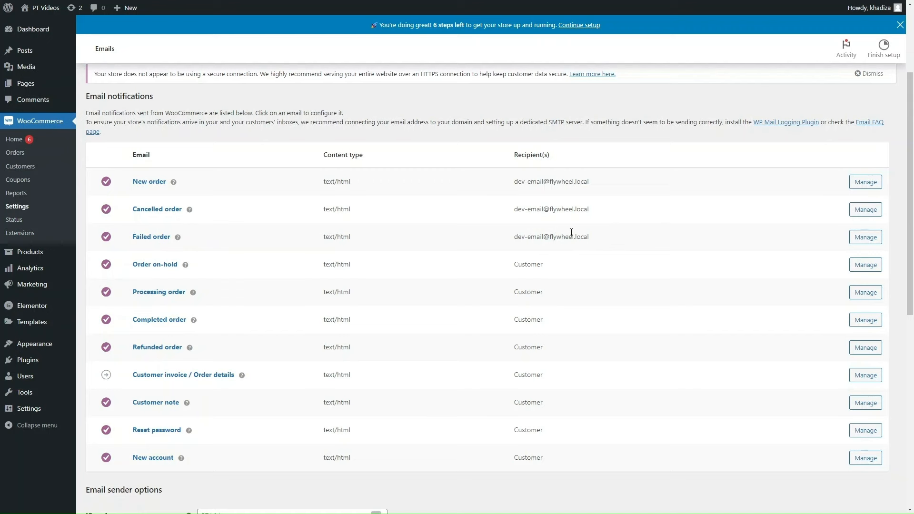
scroll(673, 198, "down", 1)
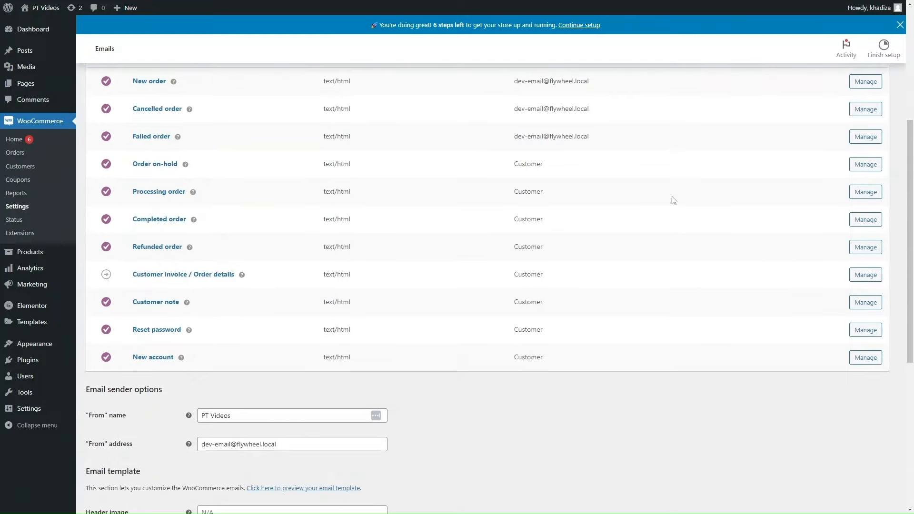
scroll(702, 187, "up", 2)
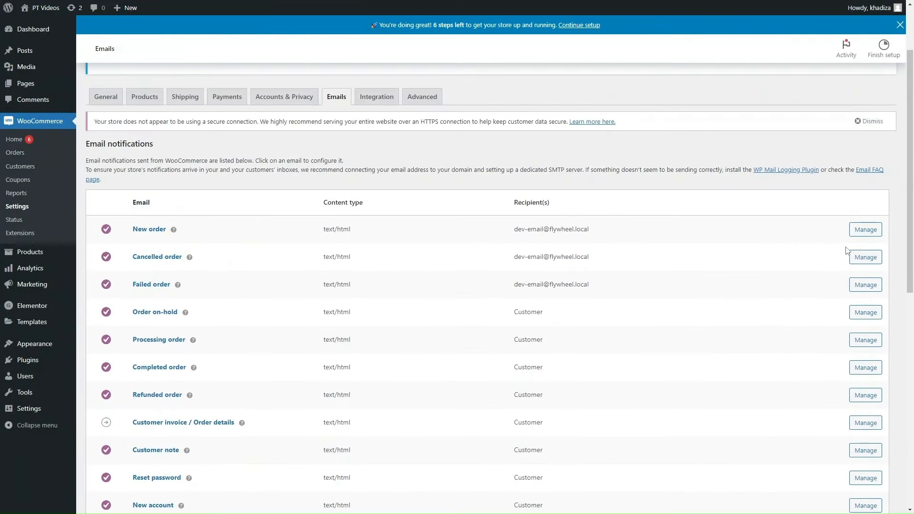
Step: Open the New order email notification, keep it enabled with its existing content, and save its settings
left_click(862, 232)
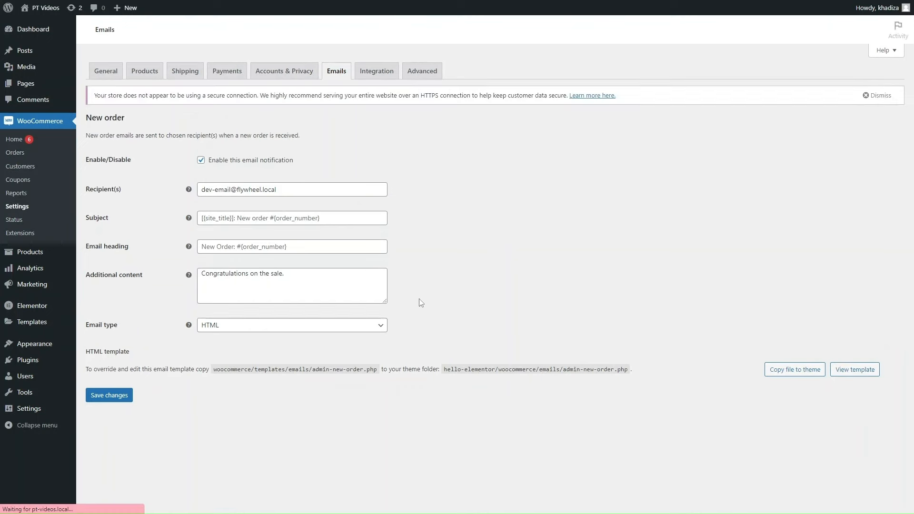
scroll(205, 283, "down", 1)
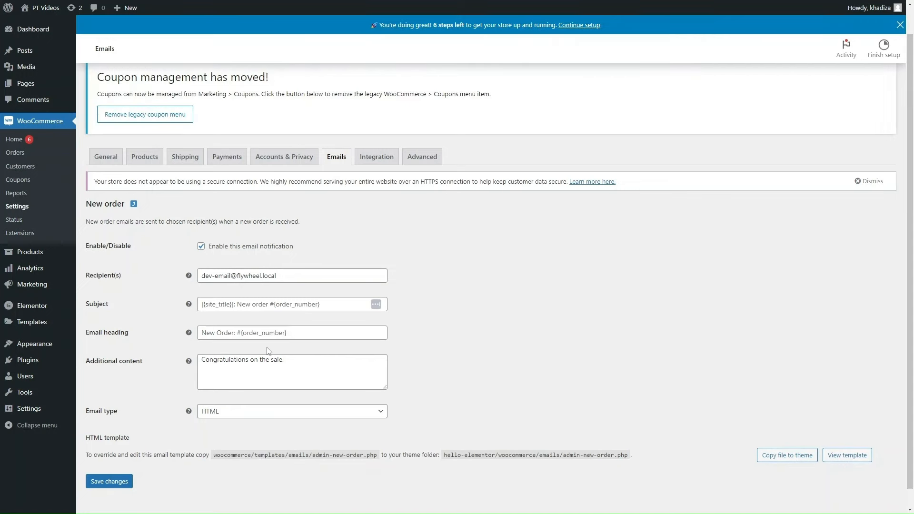
left_click(311, 363)
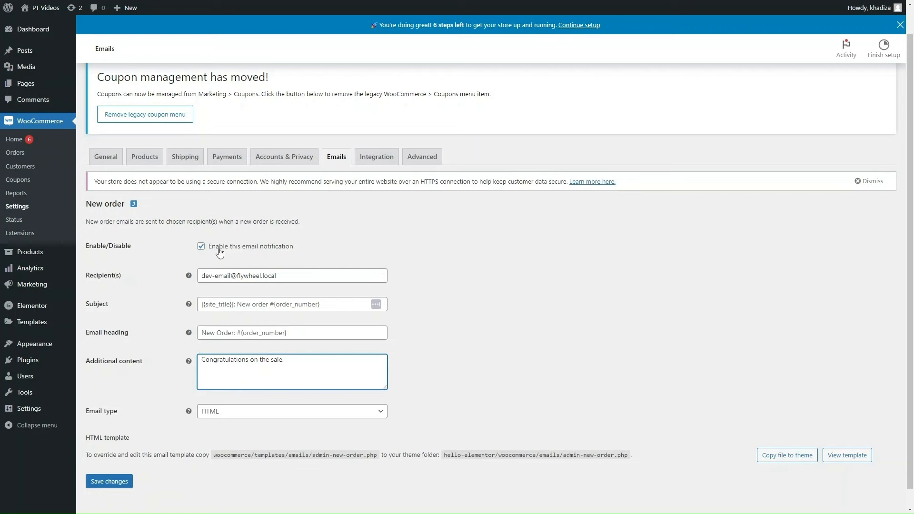
left_click(201, 246)
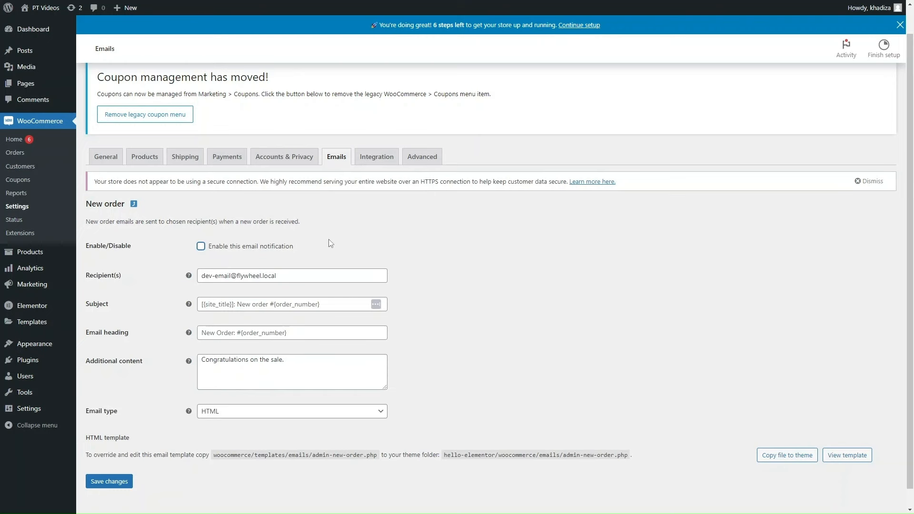
left_click(247, 248)
left_click(102, 481)
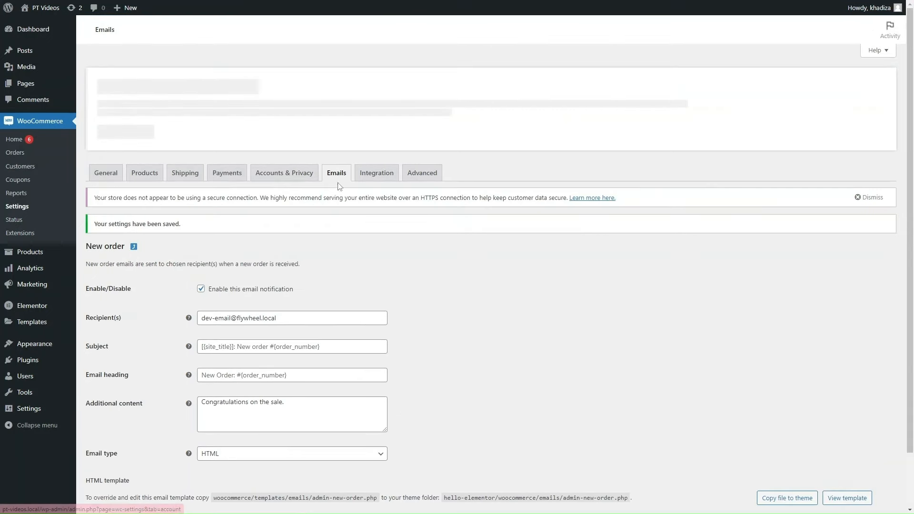
Step: Return to the email notifications list, open the Completed order notification and save its settings as they are
left_click(336, 175)
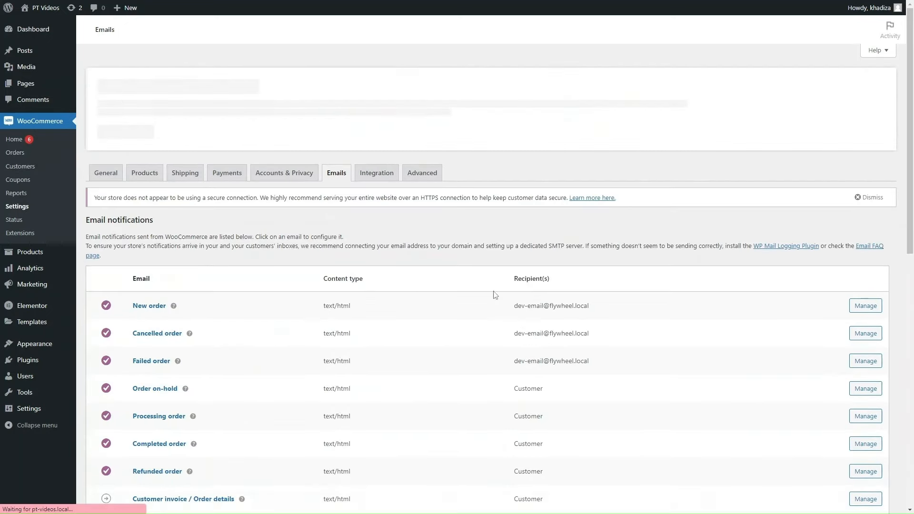
scroll(362, 326, "down", 2)
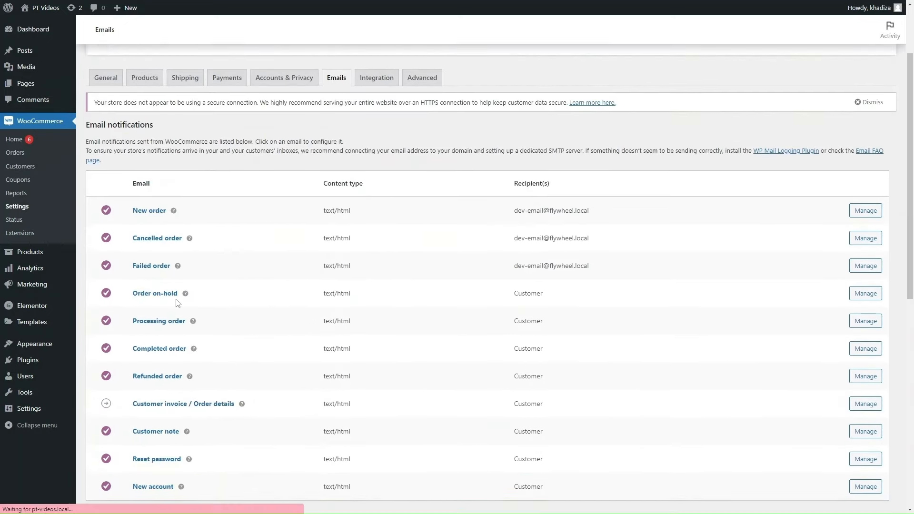
scroll(177, 305, "down", 1)
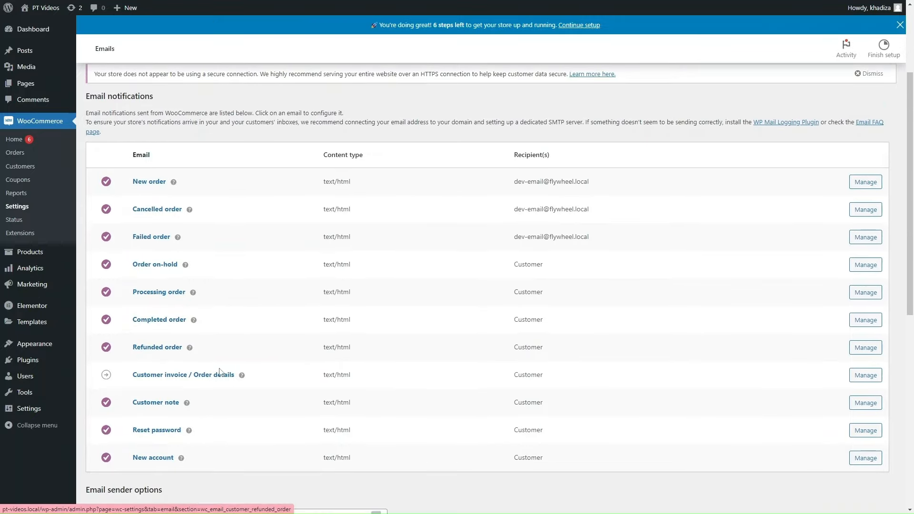
scroll(269, 393, "down", 3)
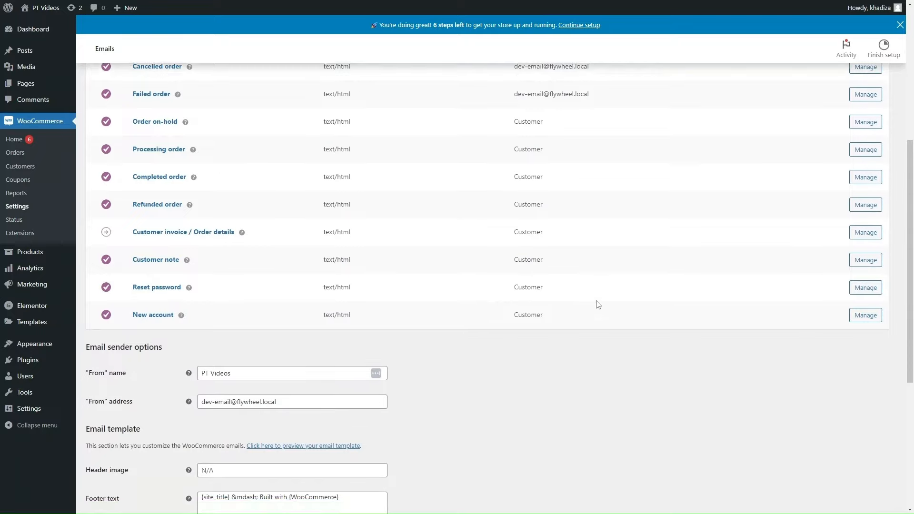
scroll(596, 304, "up", 2)
left_click(855, 275)
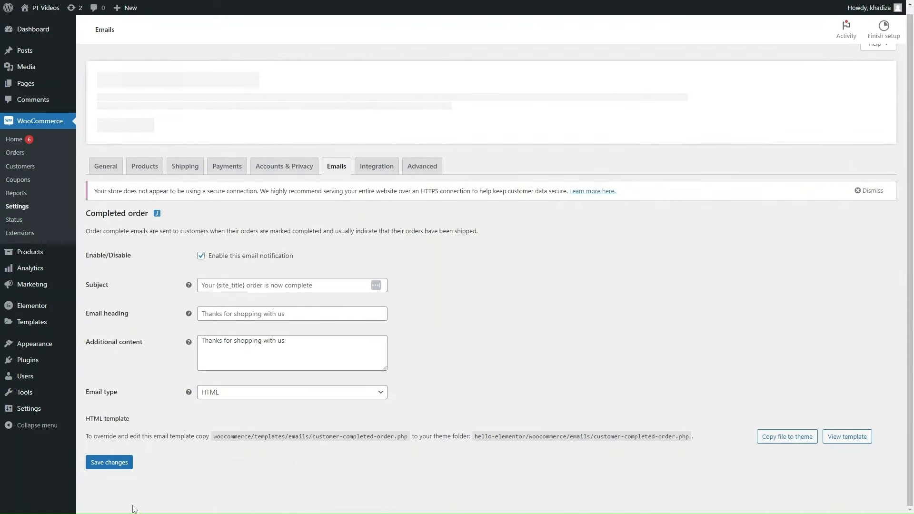
left_click(114, 463)
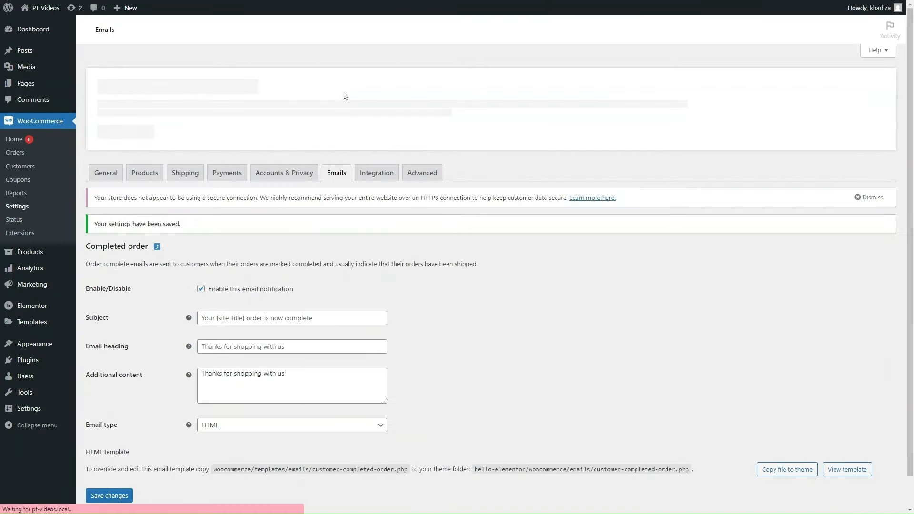
Step: Return to the email settings and review the sender options, email template fields and template colors
left_click(333, 176)
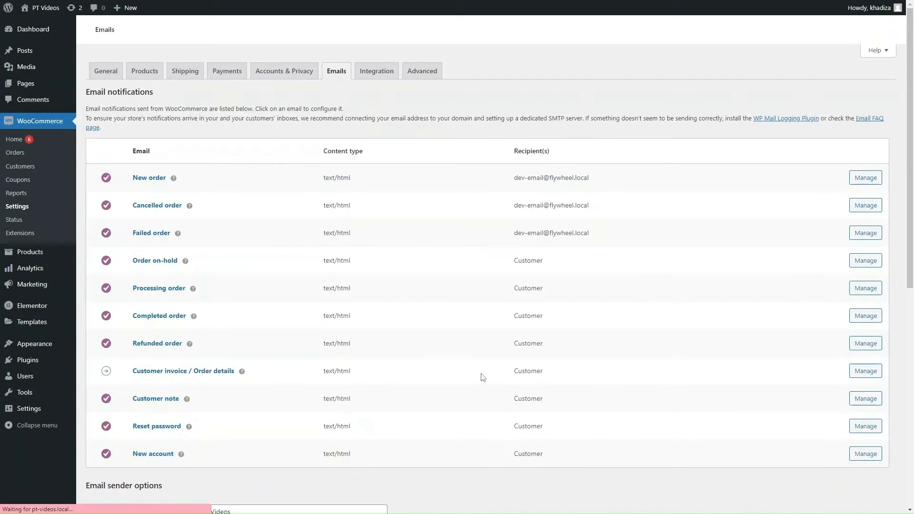
scroll(481, 376, "down", 8)
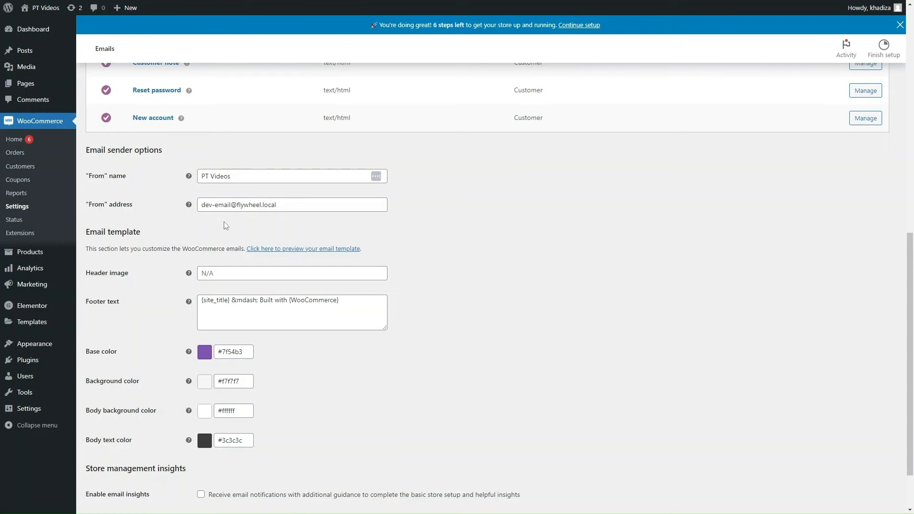
left_click(284, 204)
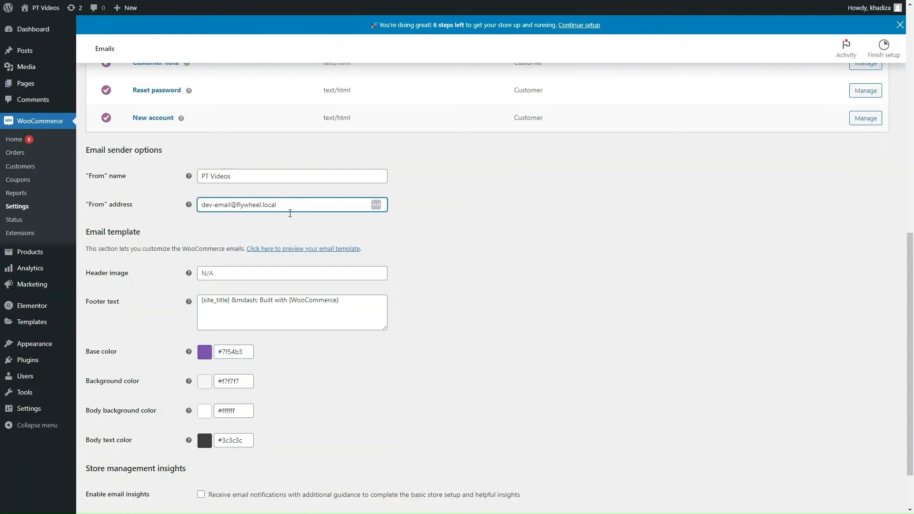
scroll(178, 288, "down", 1)
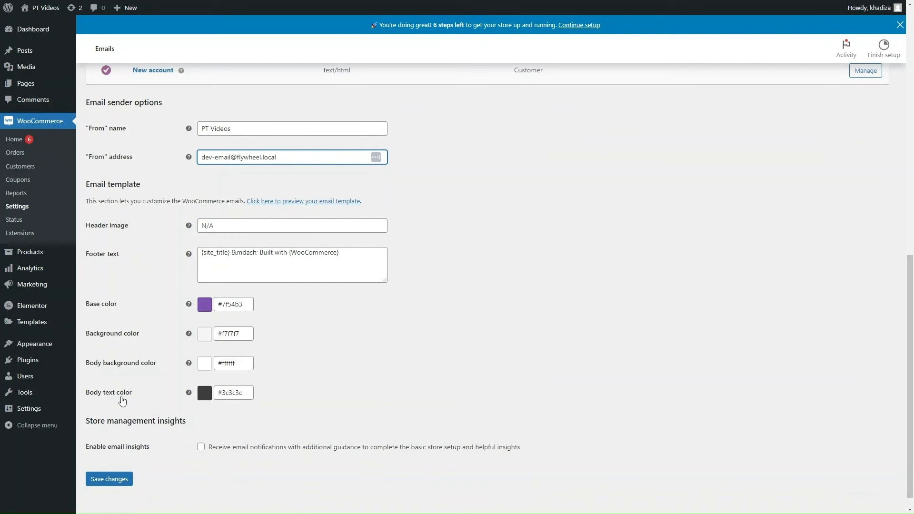
Step: Check the email template's header image and footer text, leave both as they are, and save the email settings
left_click(239, 227)
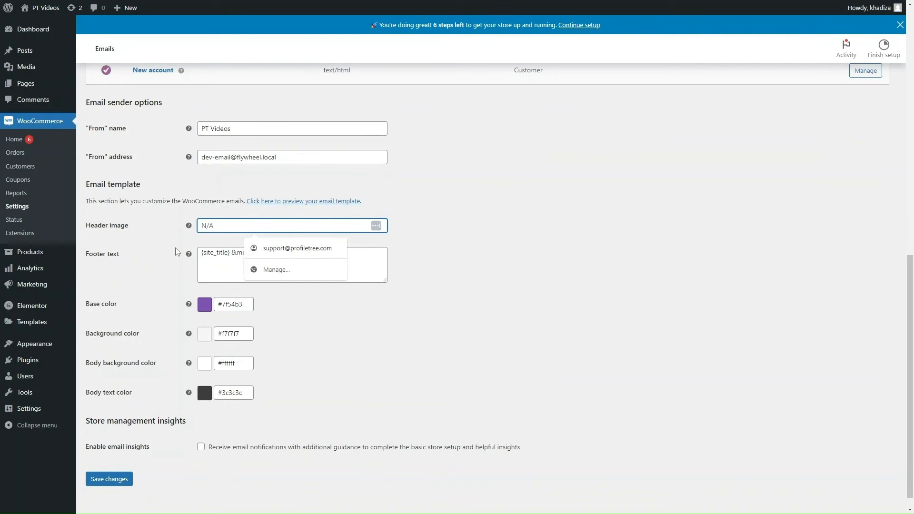
key("Tab")
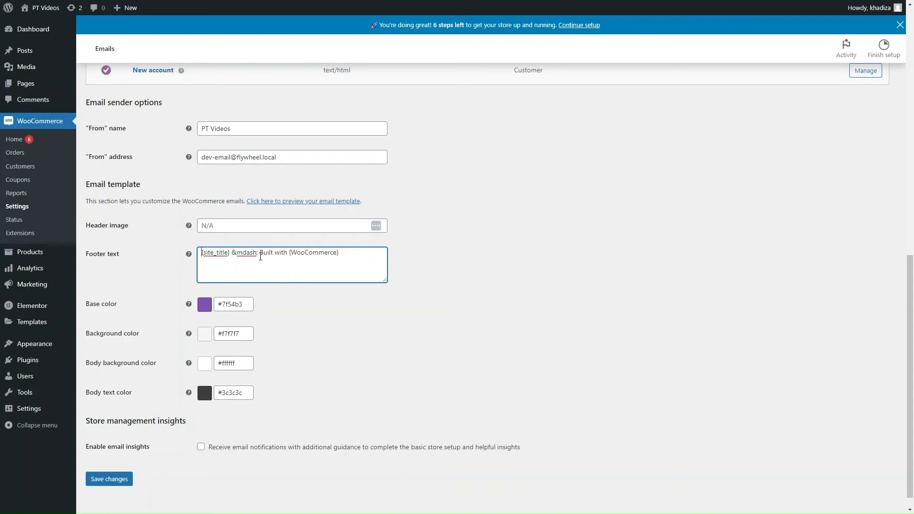
left_click_drag(260, 255, 353, 254)
left_click(355, 254)
left_click(109, 479)
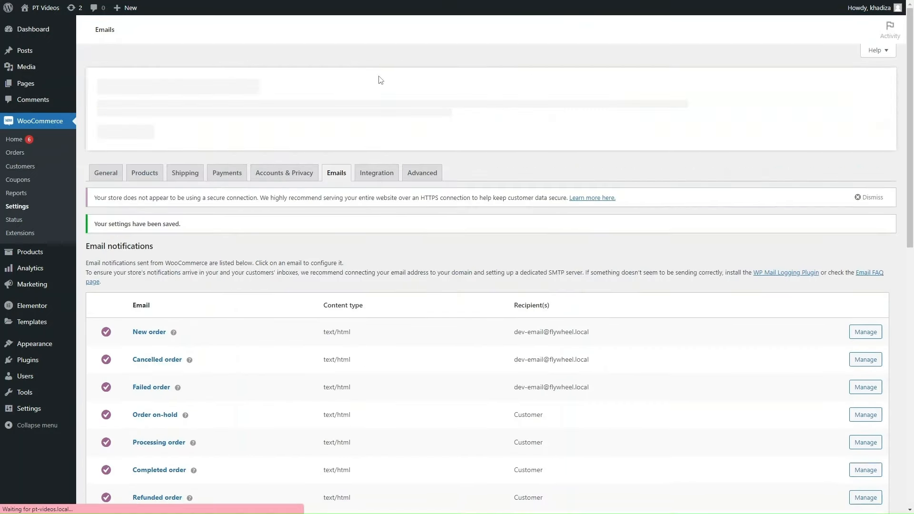
Step: Review the MaxMind integration settings, then the cart, checkout, My account and terms page assignments in the advanced settings
left_click(376, 173)
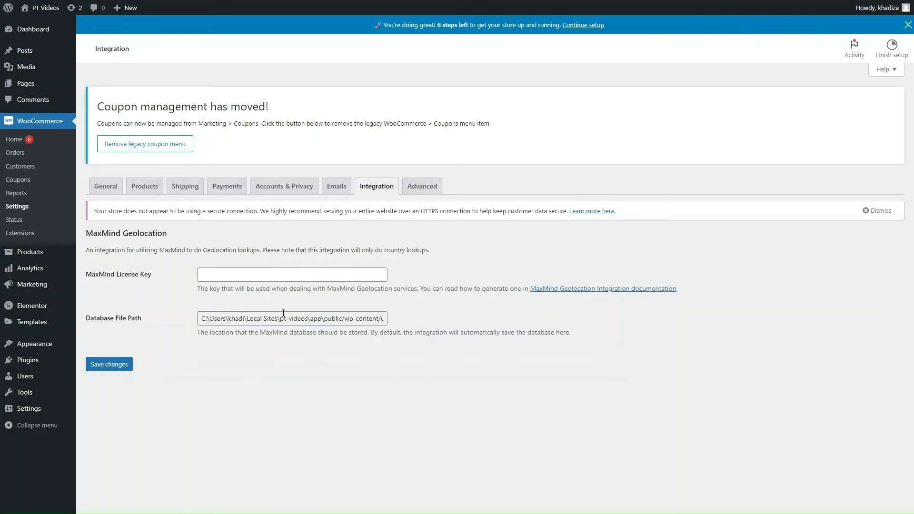
left_click(441, 186)
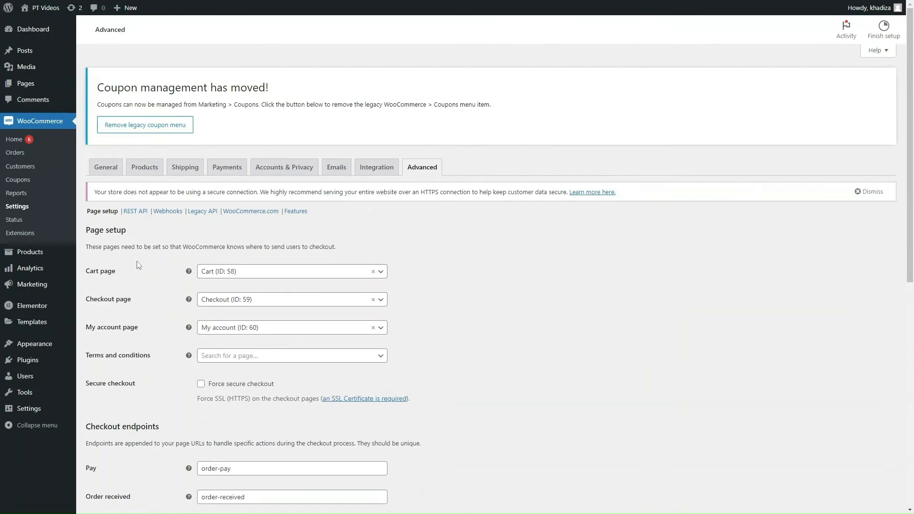
scroll(292, 307, "down", 2)
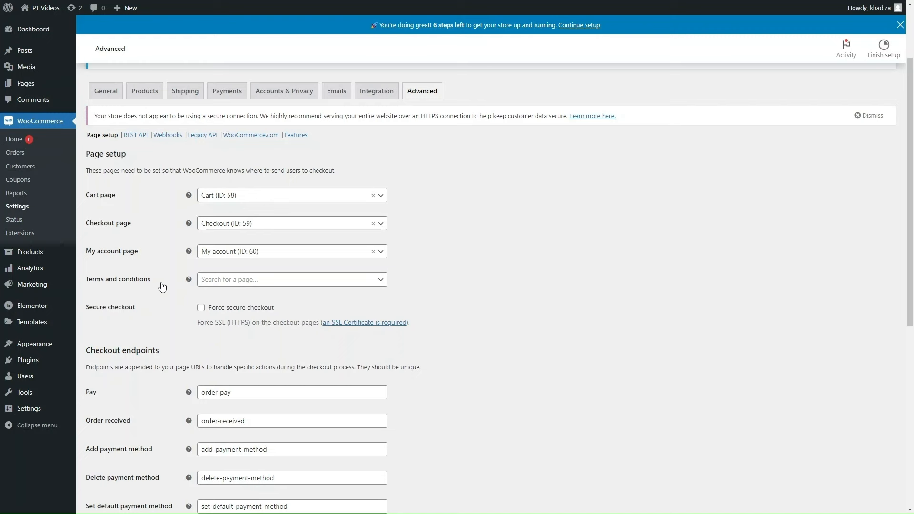
left_click(257, 252)
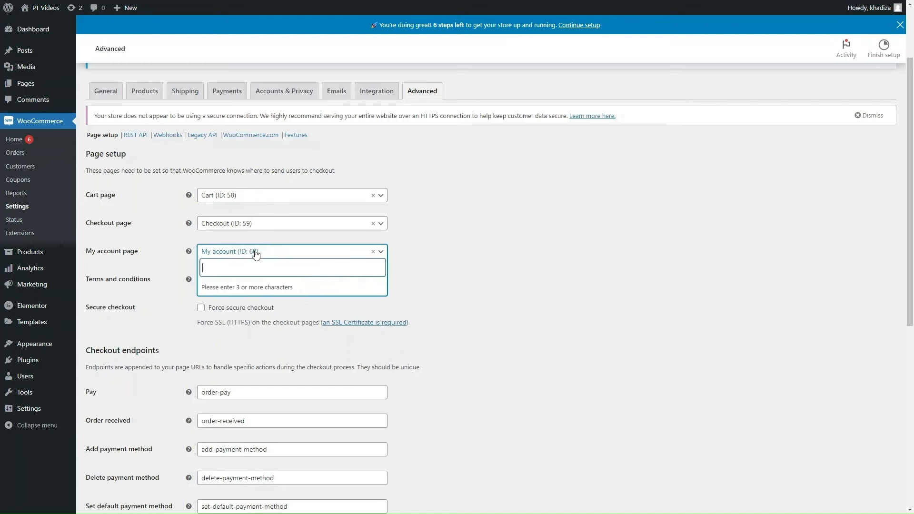
left_click(185, 251)
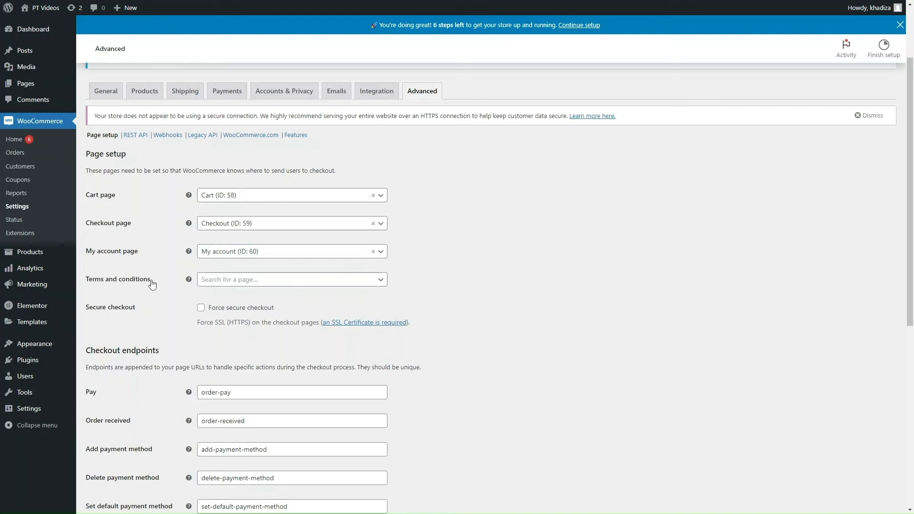
left_click(222, 281)
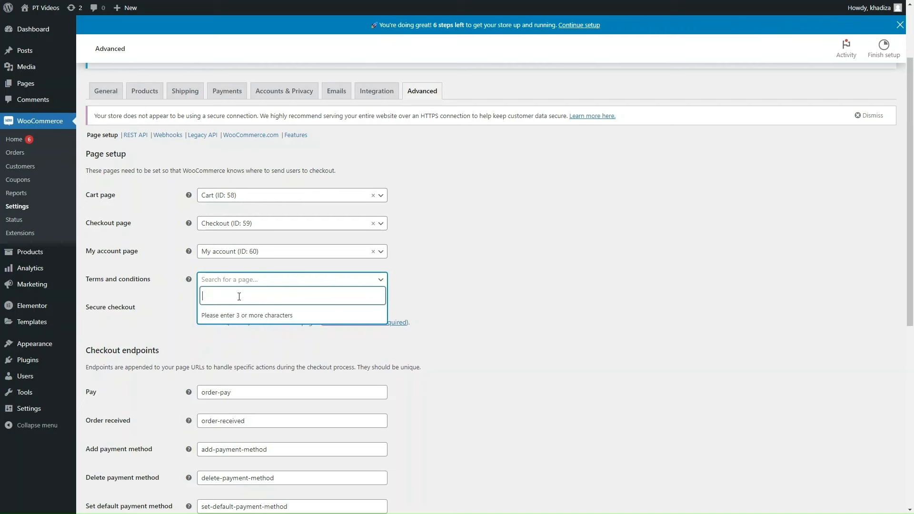
left_click(122, 293)
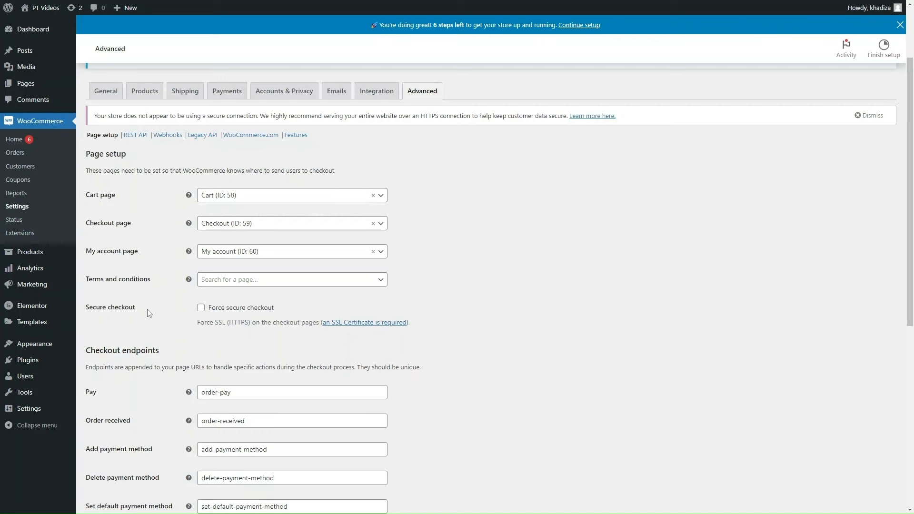
Step: Try the Force secure checkout option, turn it off again, and look through the checkout and account endpoints
left_click(200, 309)
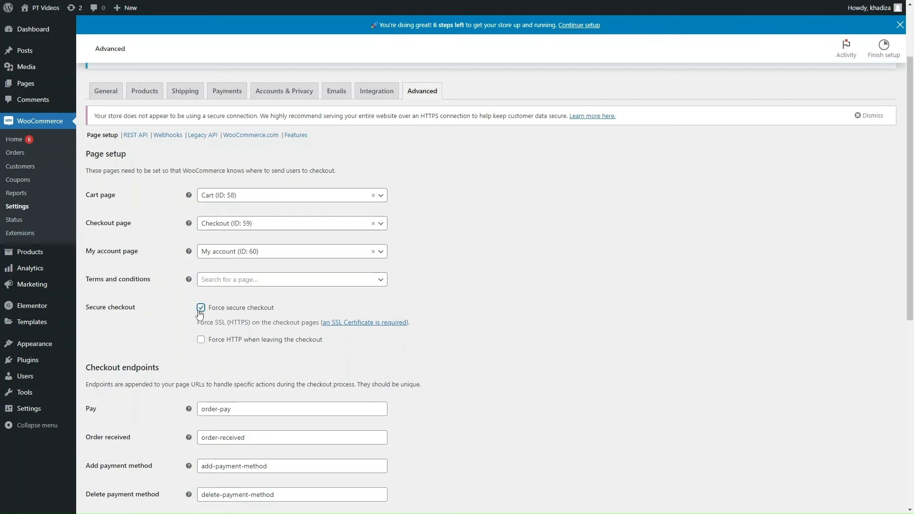
left_click(200, 309)
scroll(201, 360, "down", 3)
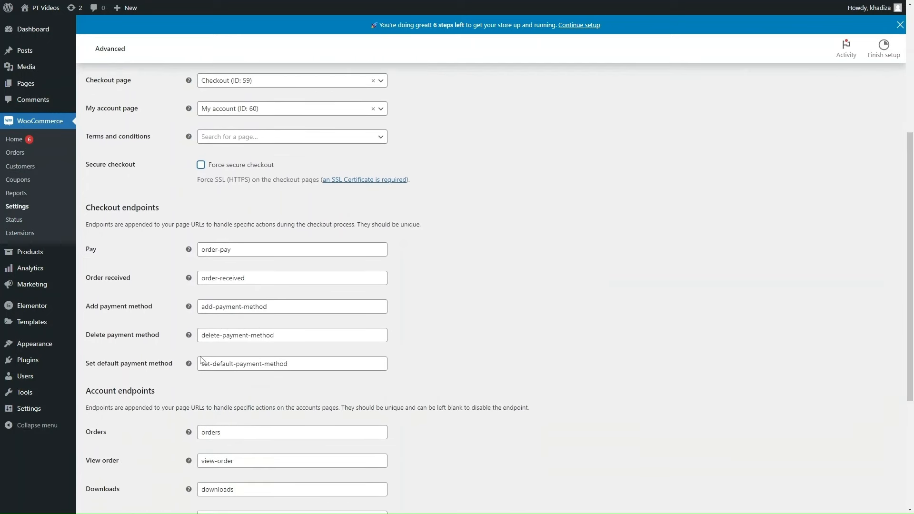
scroll(200, 360, "down", 4)
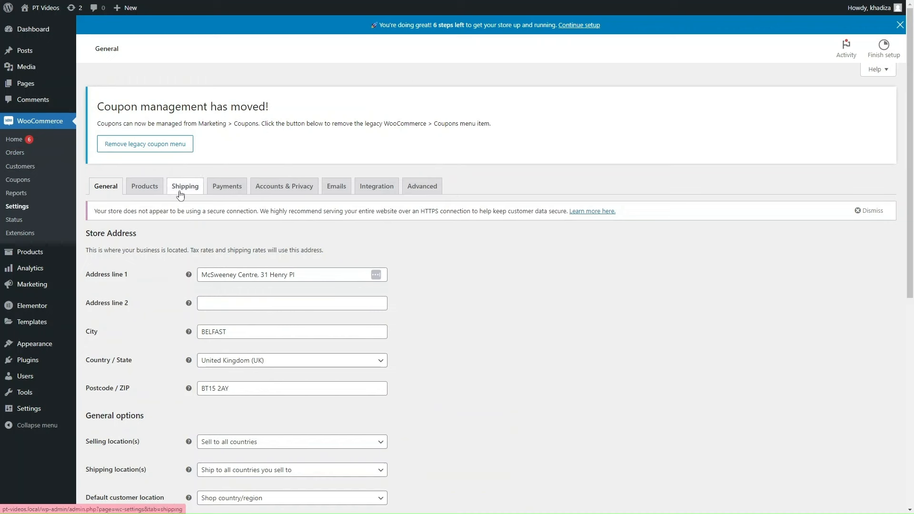
Step: Generate the WooCommerce system status report and copy it for support
left_click(9, 220)
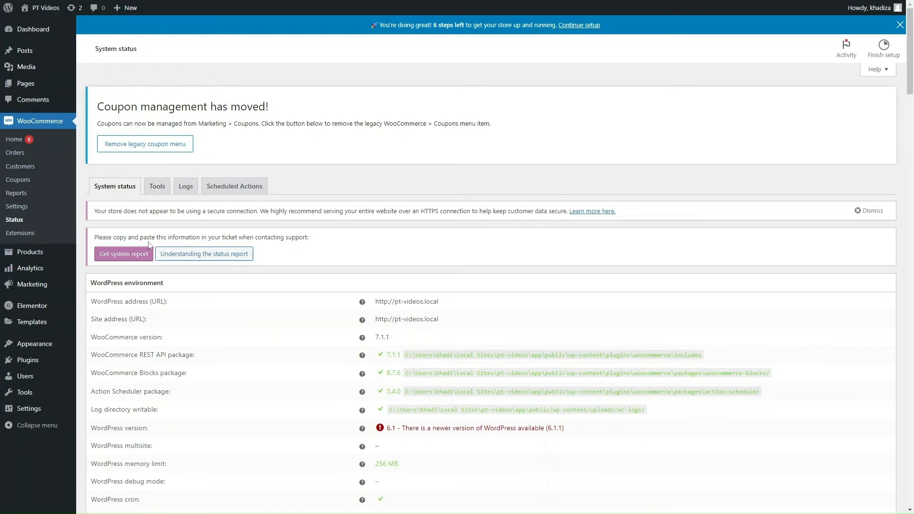
left_click(133, 257)
left_click(123, 423)
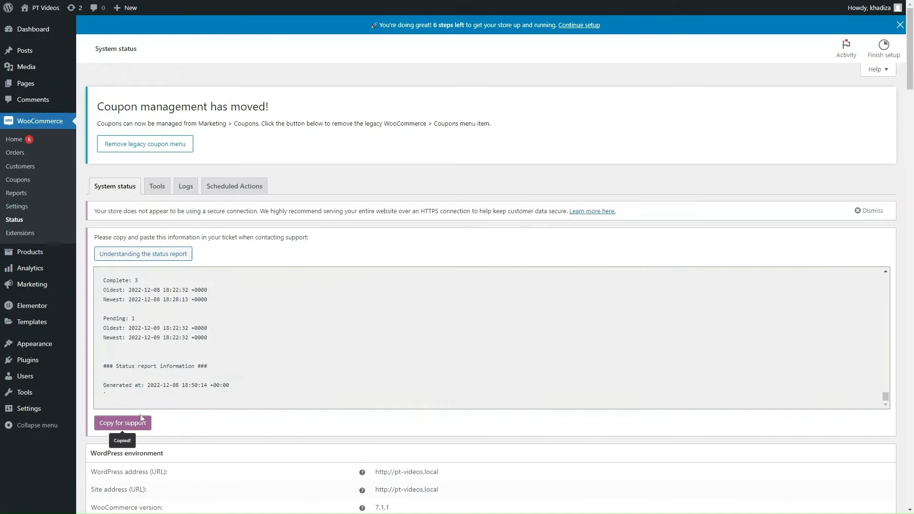
Step: Examine the WordPress environment, server environment and database sections of the system status page
scroll(174, 375, "down", 5)
scroll(272, 378, "down", 13)
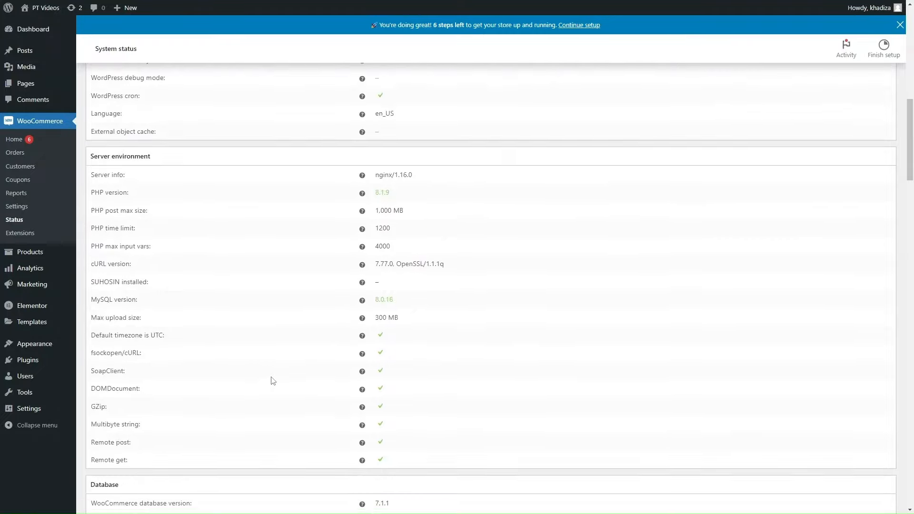
scroll(271, 379, "down", 4)
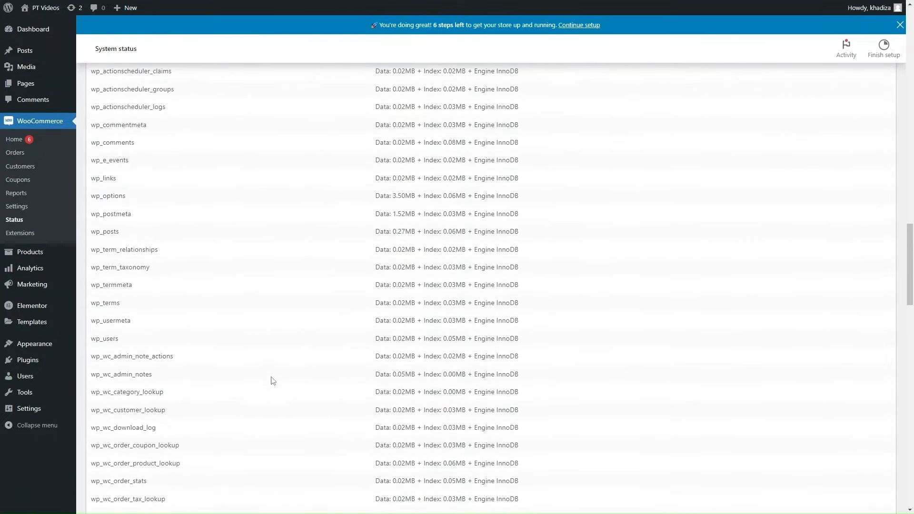
scroll(271, 379, "up", 20)
scroll(452, 359, "down", 3)
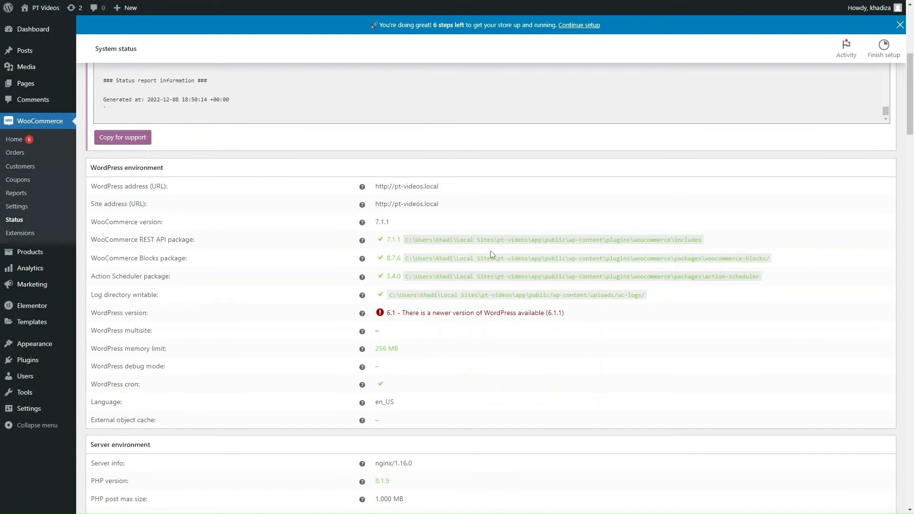
scroll(473, 278, "up", 5)
scroll(473, 278, "up", 1)
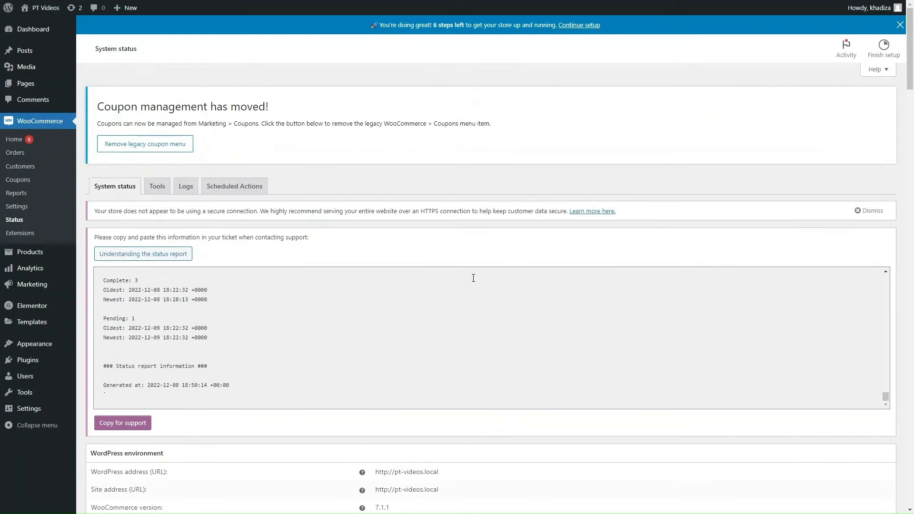
scroll(296, 405, "down", 6)
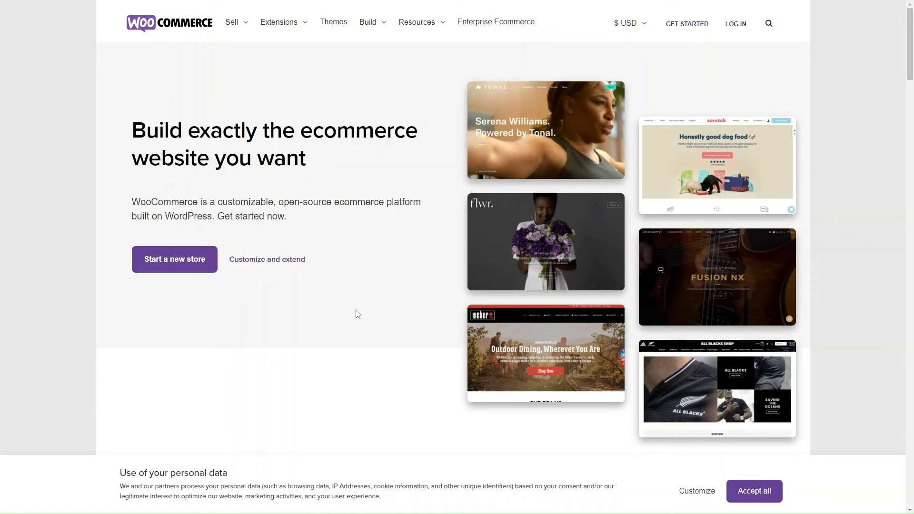
Step: Browse the WooCommerce website's homepage, including its sections on selling online and building stores for others
scroll(465, 351, "down", 5)
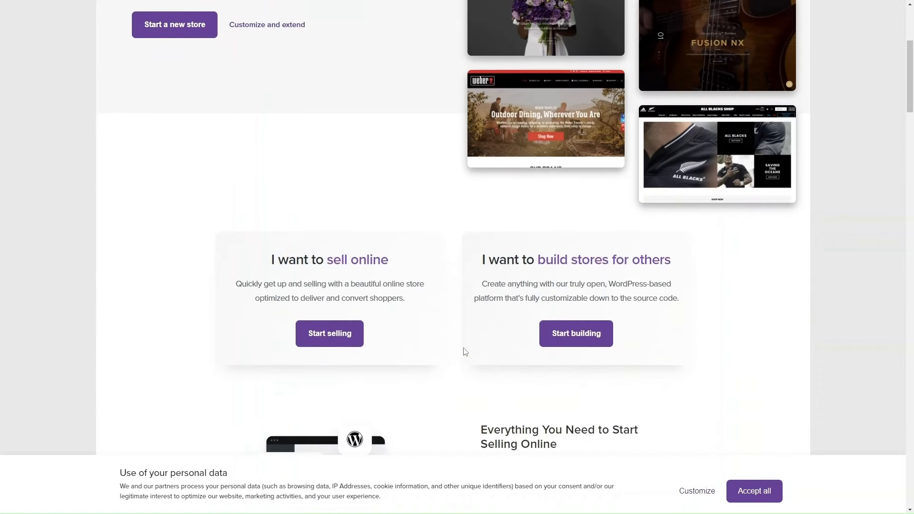
scroll(465, 351, "down", 3)
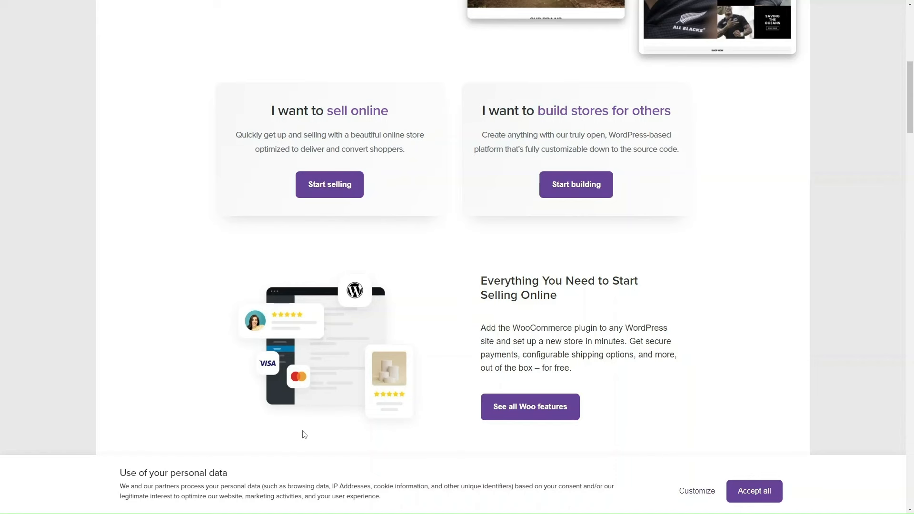
scroll(426, 303, "down", 3)
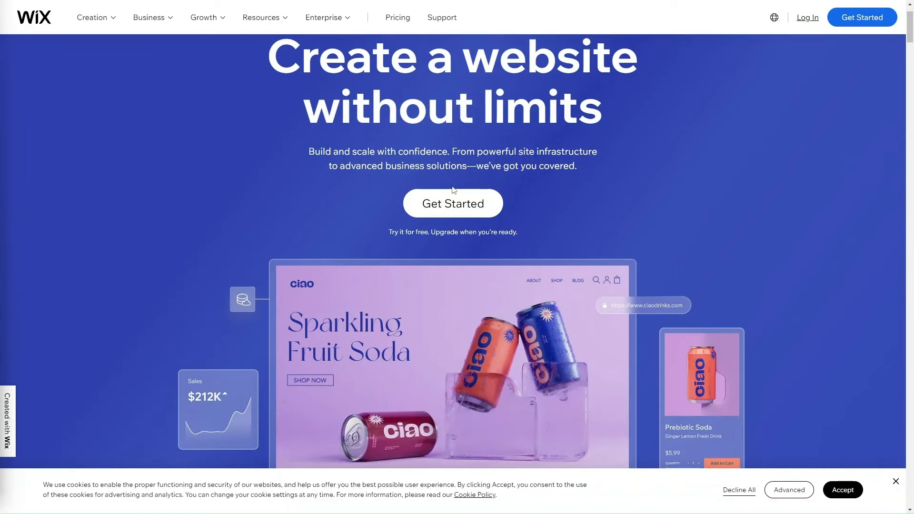
Step: Switch to Wix, get started from its homepage, and begin creating a new site
left_click(846, 26)
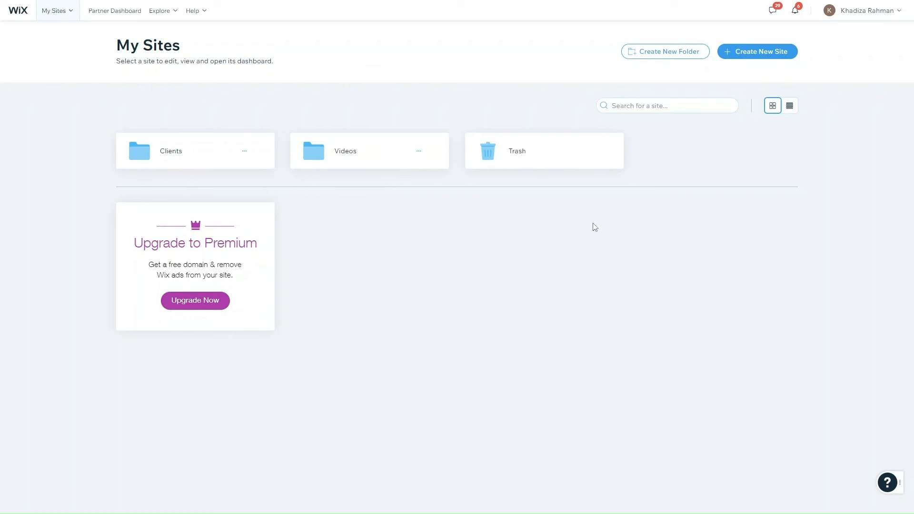
left_click(771, 56)
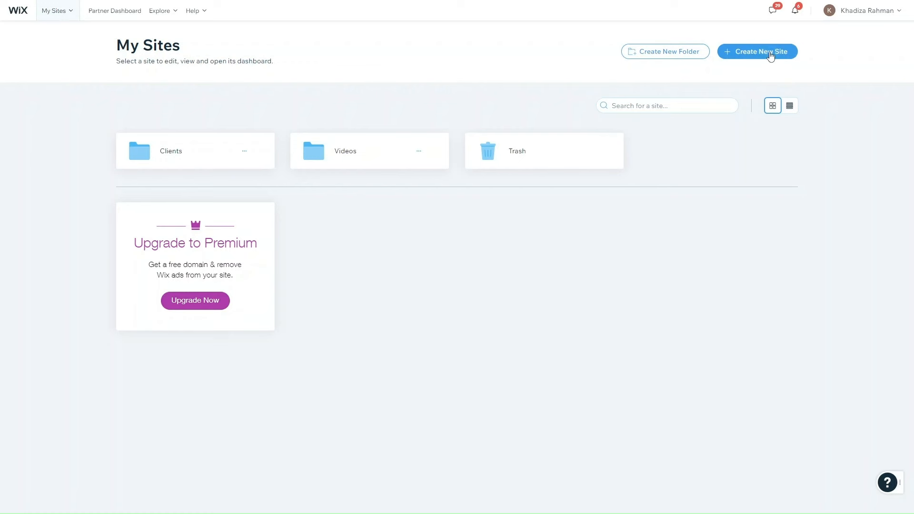
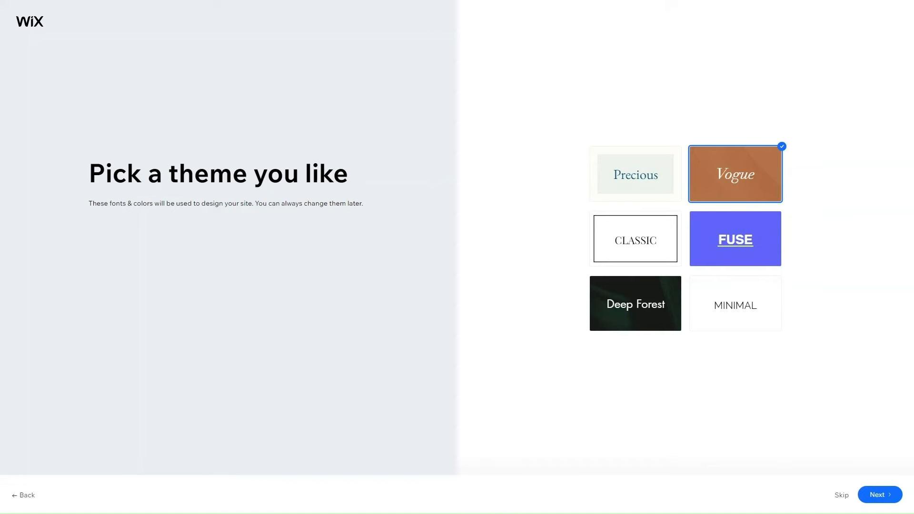
Step: Keep the Vogue theme for the new site and continue to the homepage designs
mouse_move(651, 299)
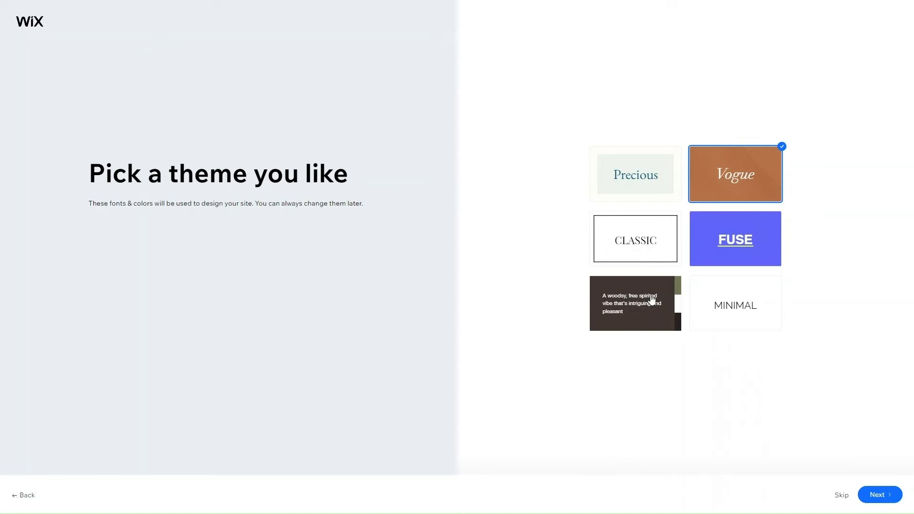
left_click(889, 500)
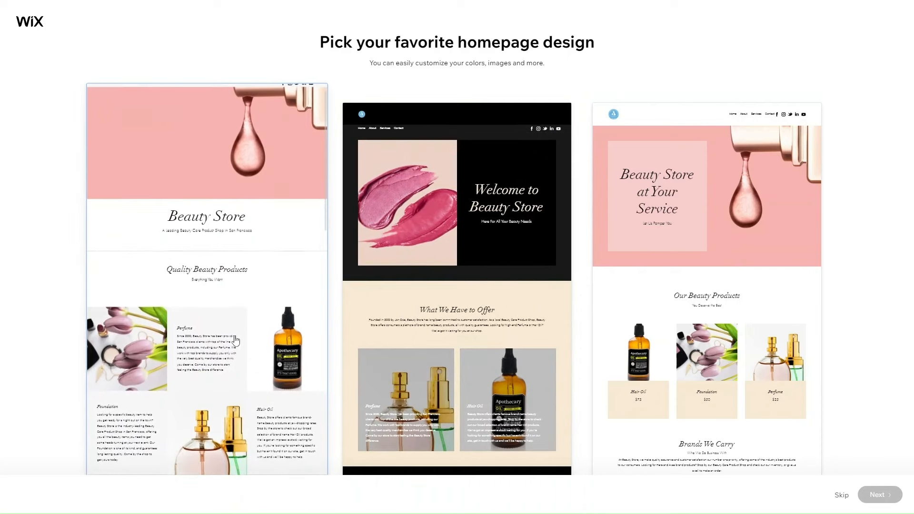
Step: Compare the three homepage designs and continue with the pink "Beauty Store at Your Service" design
scroll(234, 355, "down", 5)
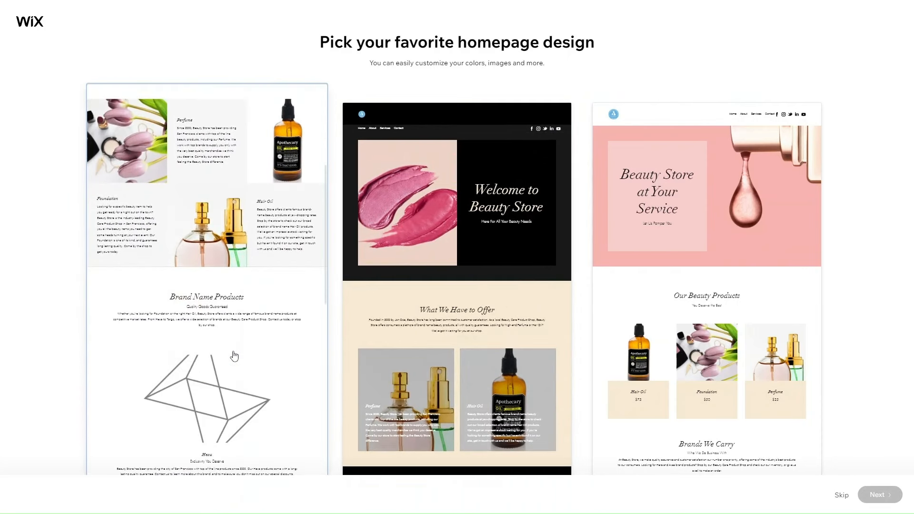
scroll(233, 354, "down", 8)
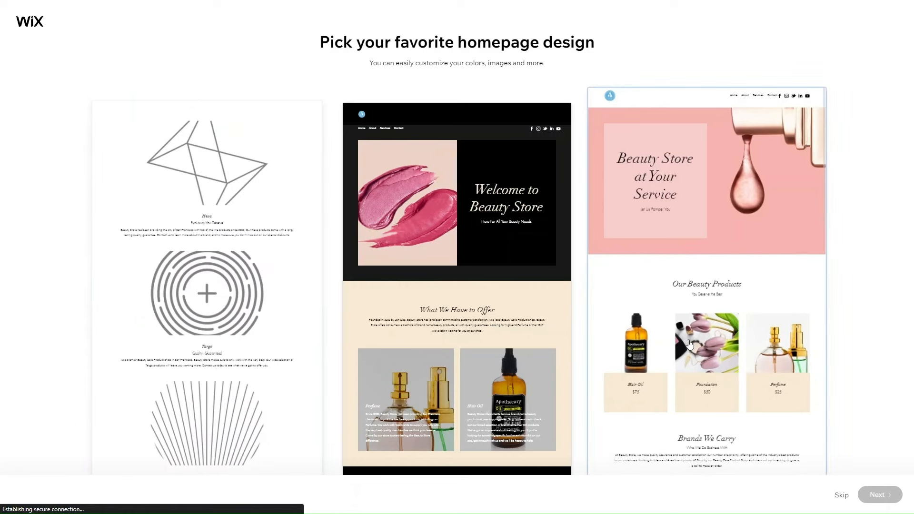
scroll(689, 342, "down", 6)
scroll(689, 343, "down", 4)
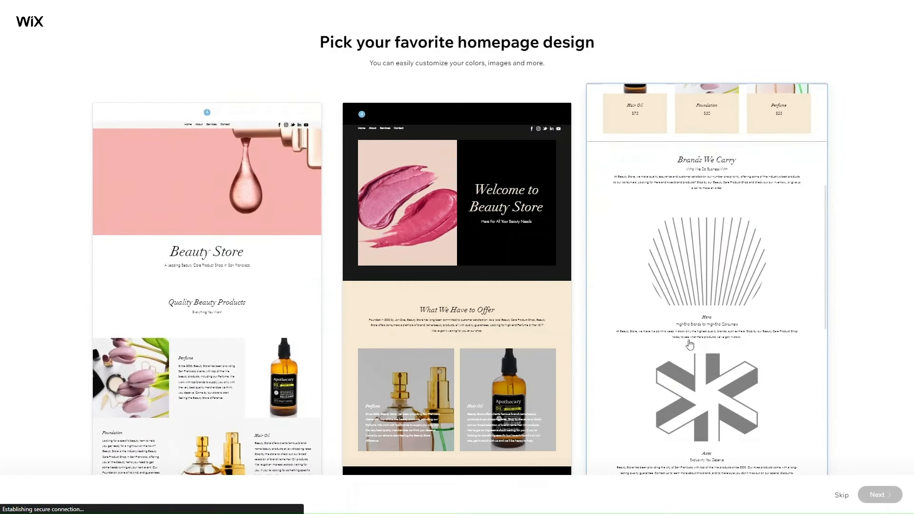
scroll(689, 344, "down", 4)
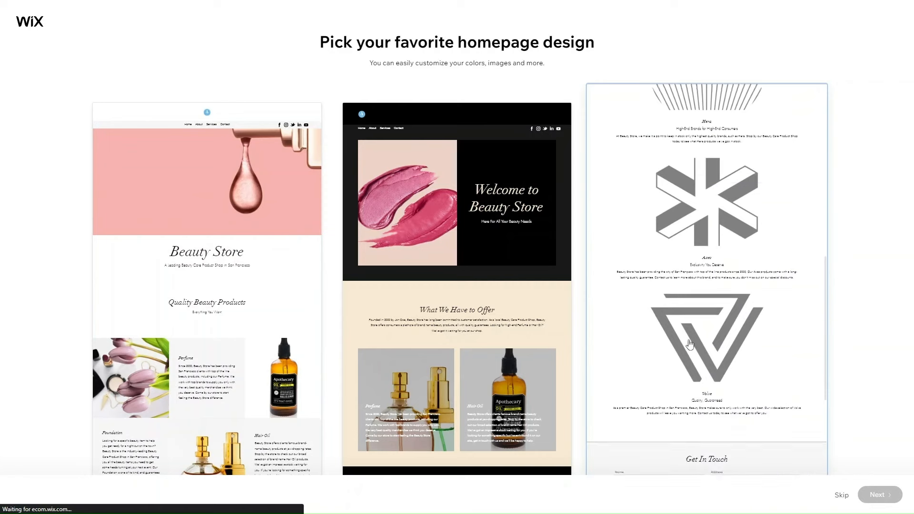
scroll(690, 344, "up", 4)
scroll(689, 343, "up", 7)
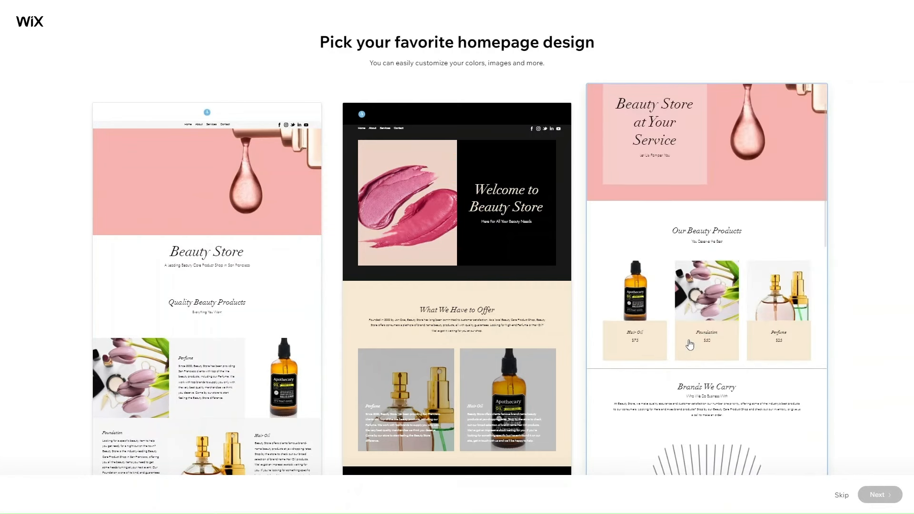
scroll(684, 333, "up", 1)
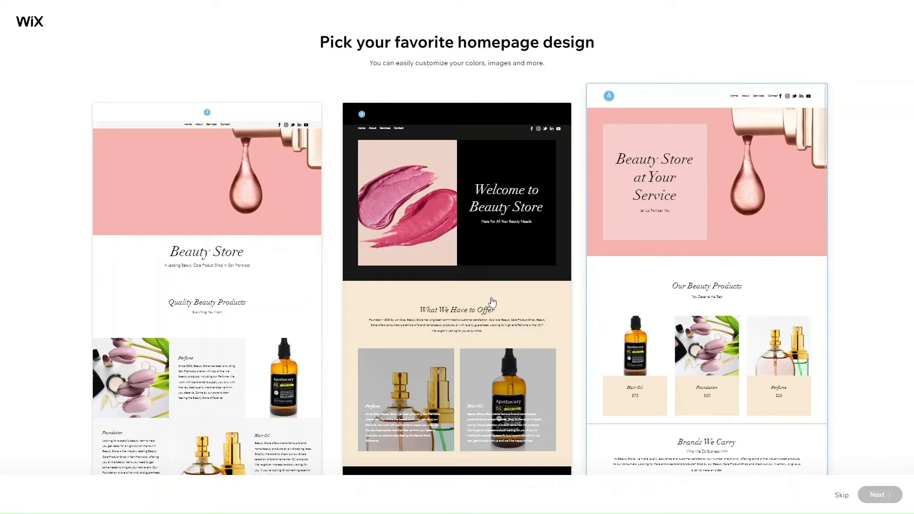
scroll(492, 302, "down", 1)
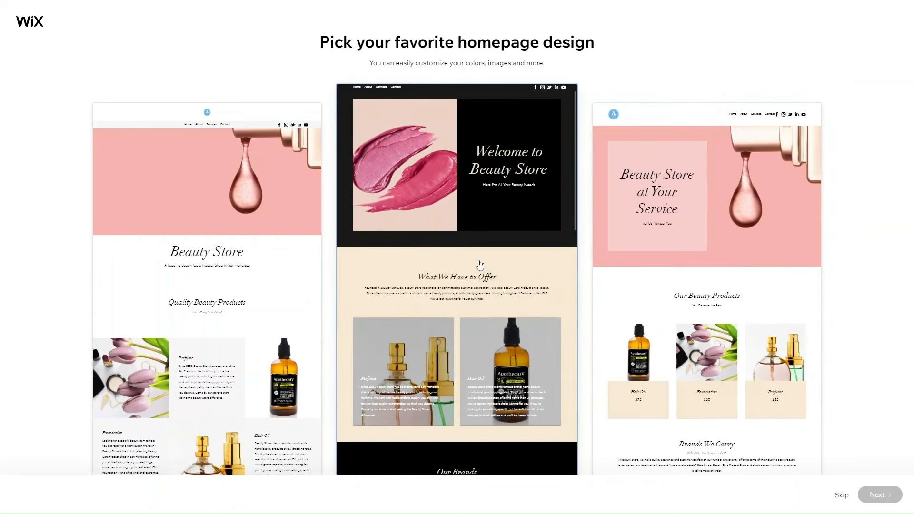
scroll(500, 238, "down", 8)
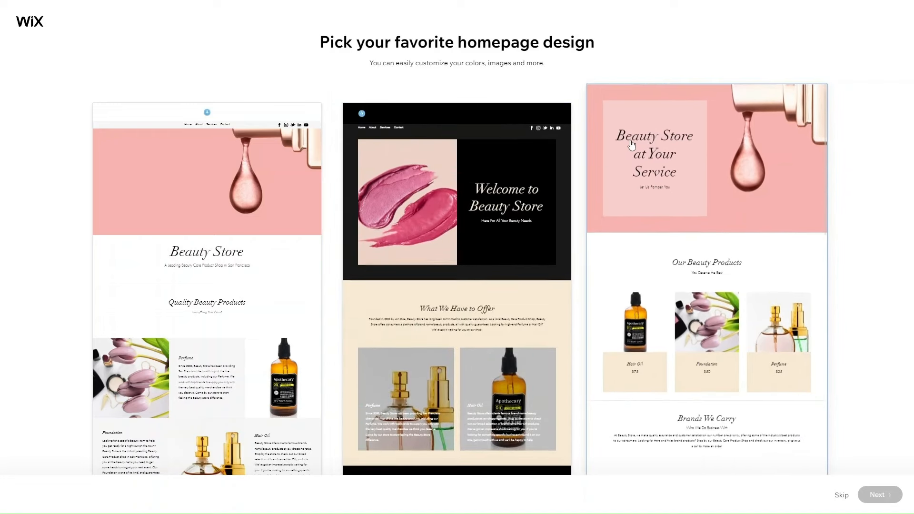
left_click(632, 145)
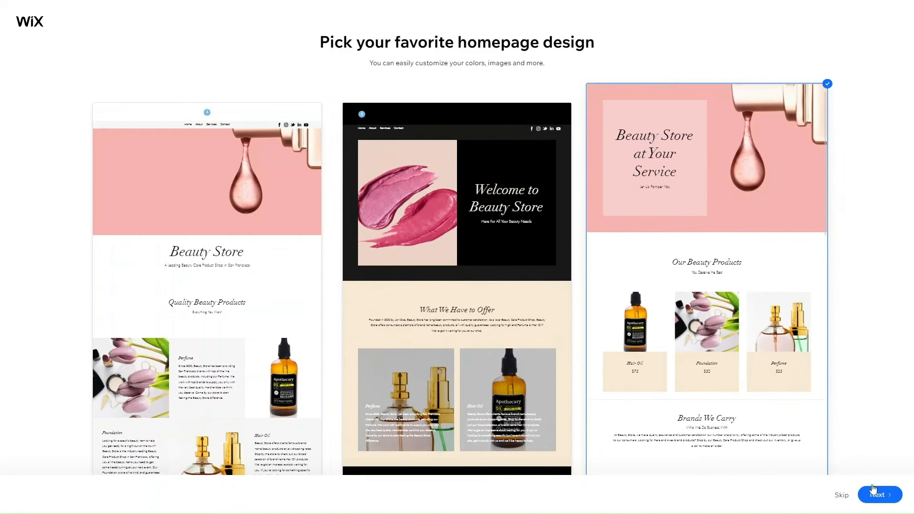
left_click(874, 493)
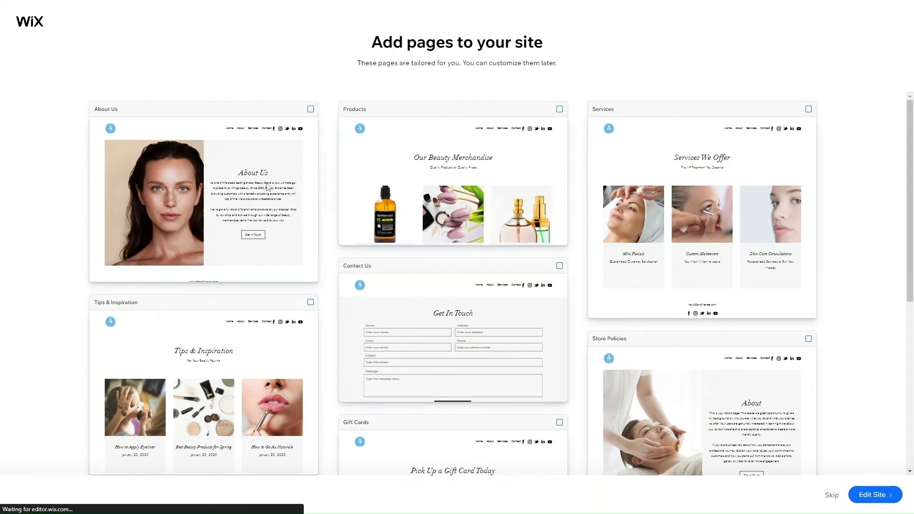
Step: Add the About Us, Products, Contact Us and Store Policies pages to the site and open it for editing
left_click(310, 109)
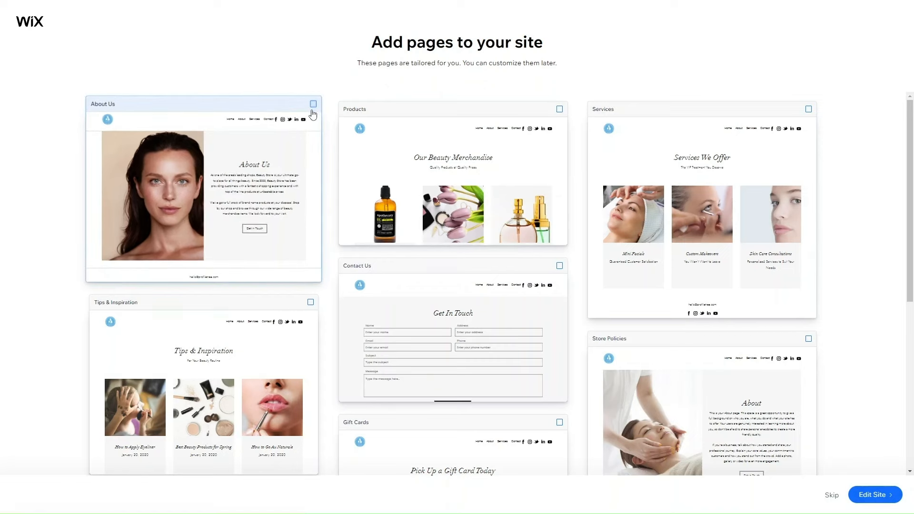
left_click(563, 106)
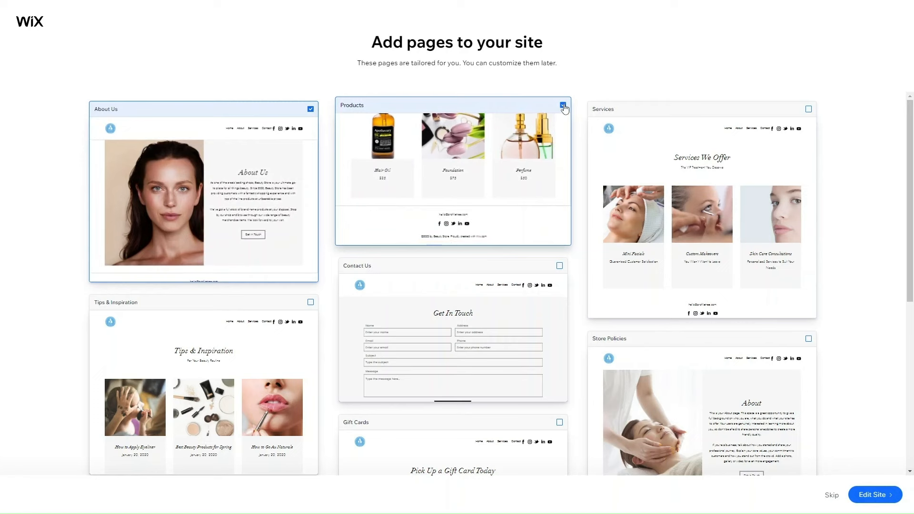
left_click(562, 262)
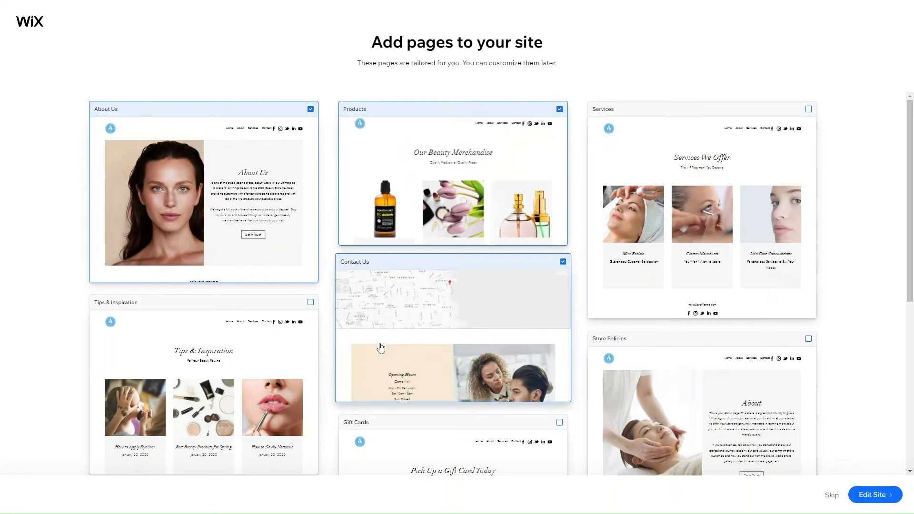
left_click(808, 339)
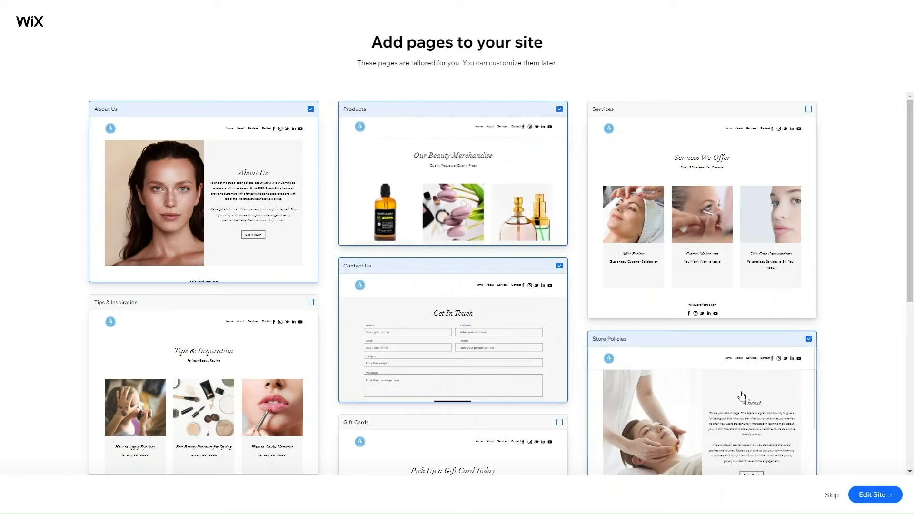
left_click(874, 494)
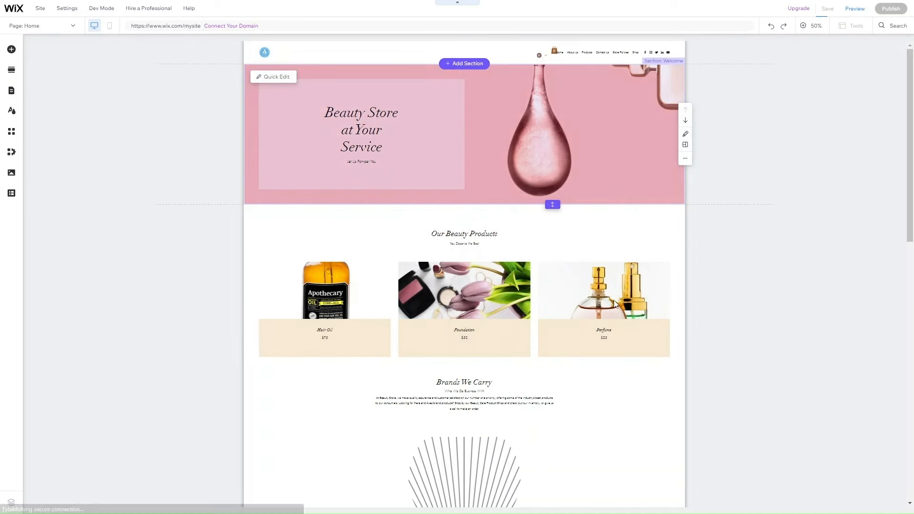
Step: Examine the generated homepage from the welcome banner through the products, brands, contact form and map to the footer
scroll(744, 333, "down", 5)
scroll(744, 333, "down", 5)
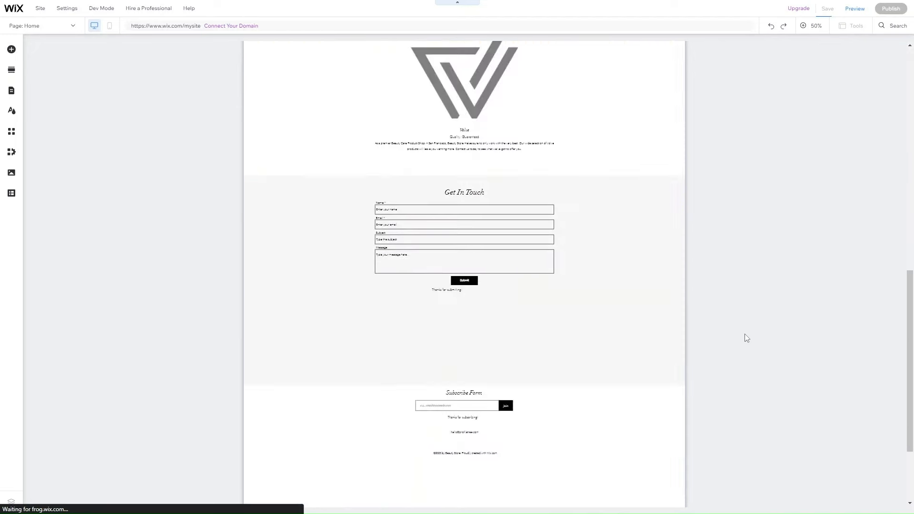
scroll(744, 333, "up", 10)
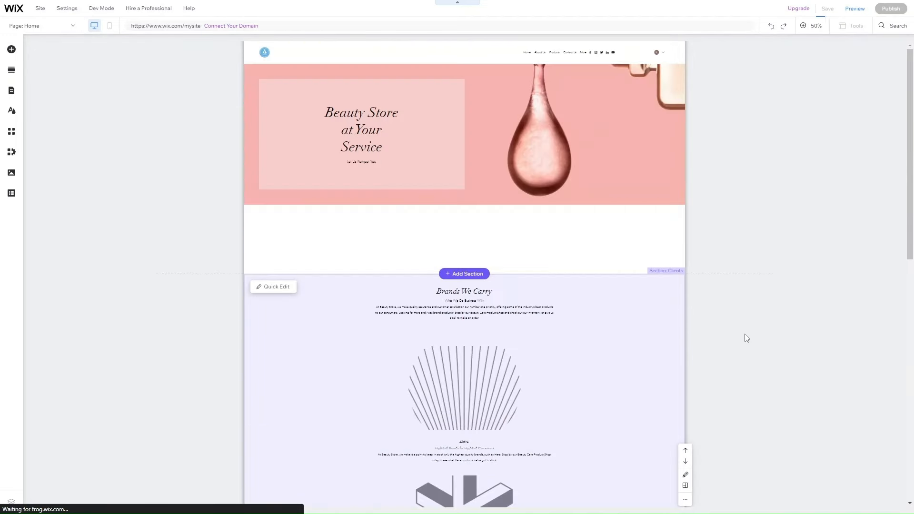
scroll(565, 405, "down", 5)
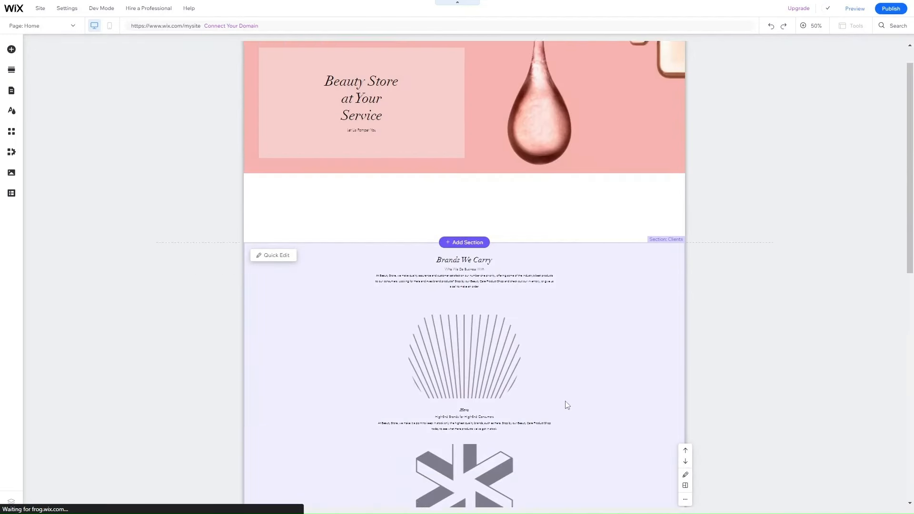
scroll(565, 405, "up", 2)
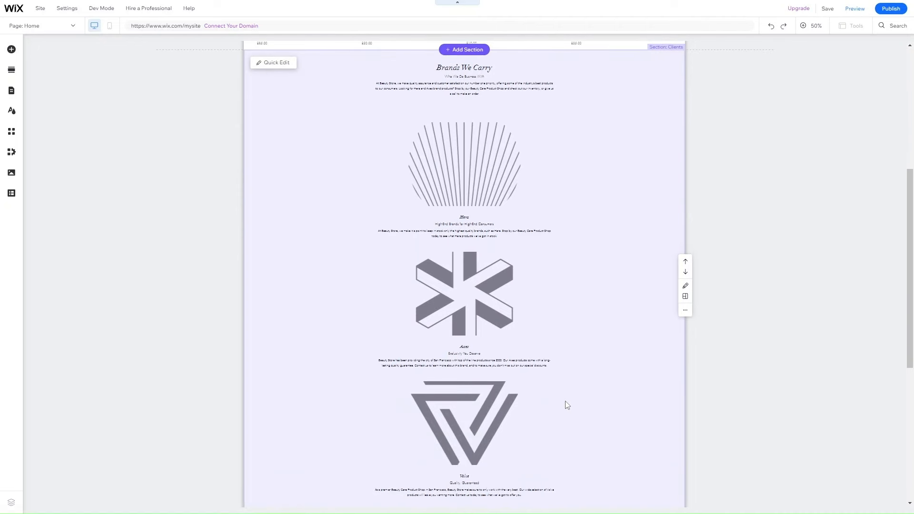
scroll(565, 400, "up", 6)
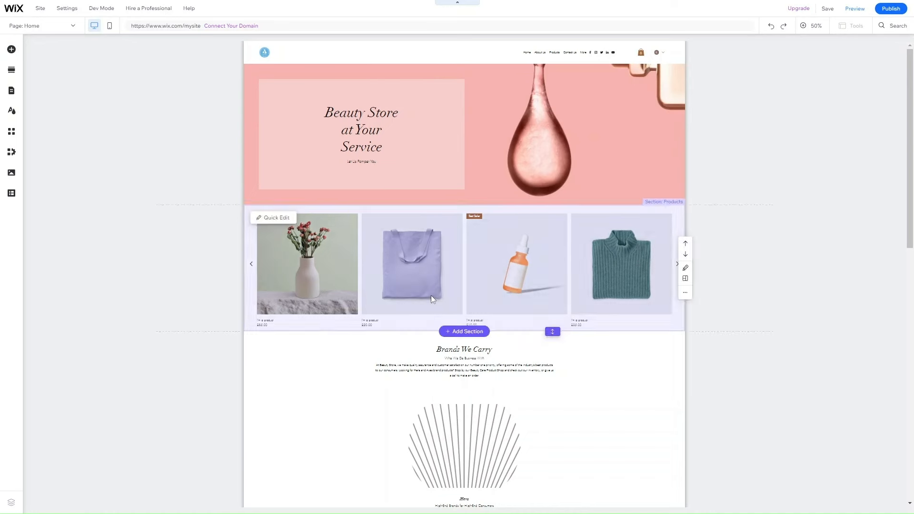
scroll(430, 295, "down", 3)
scroll(404, 405, "down", 7)
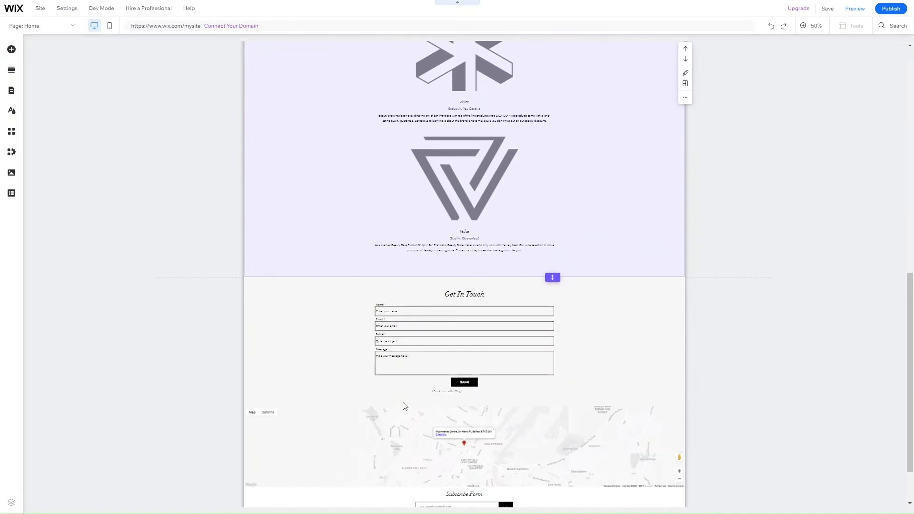
scroll(404, 406, "up", 12)
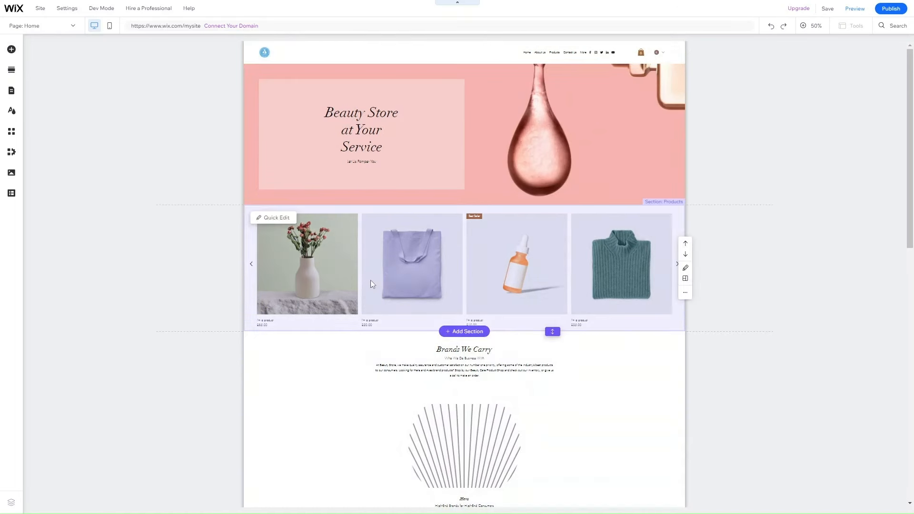
scroll(393, 366, "down", 1)
scroll(393, 367, "down", 3)
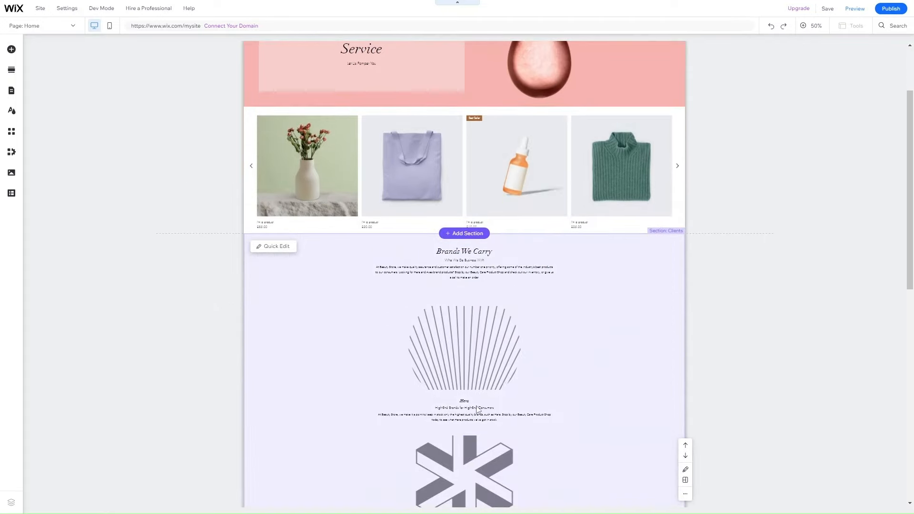
scroll(476, 357, "down", 4)
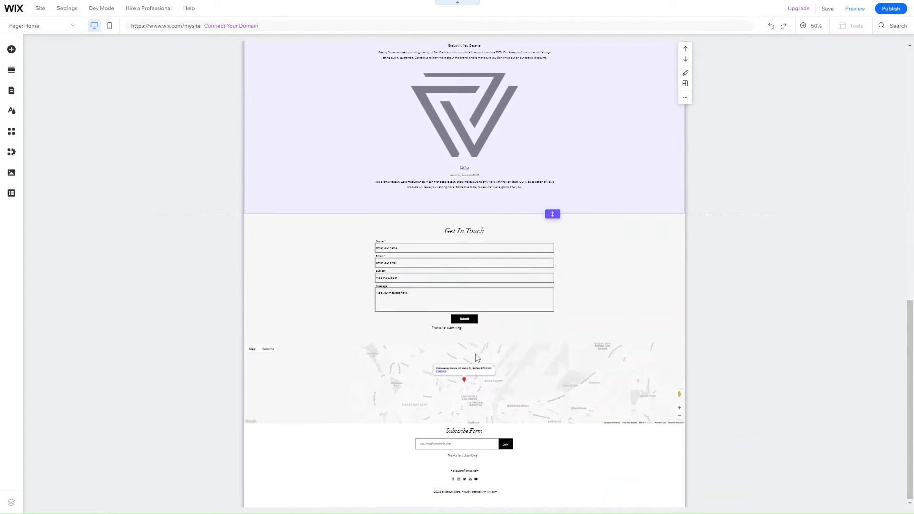
scroll(476, 357, "up", 12)
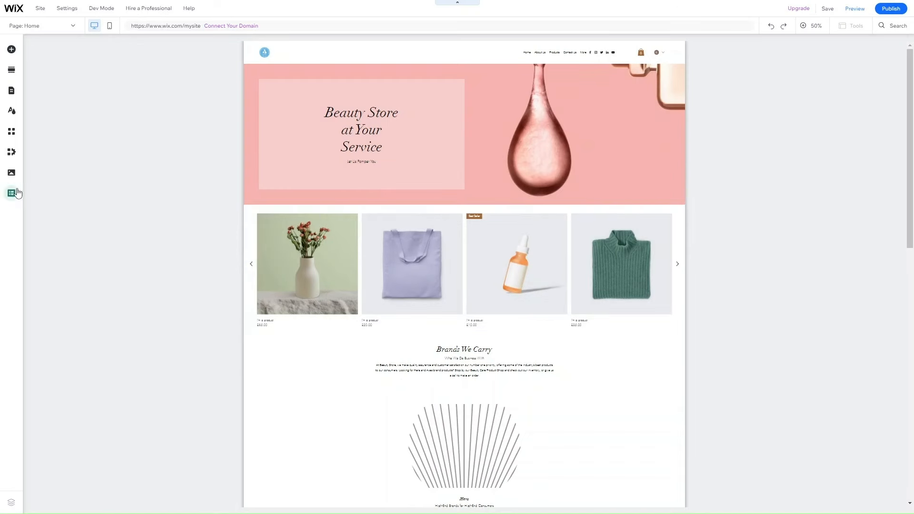
Step: View the text elements that can be added to the homepage
left_click(12, 52)
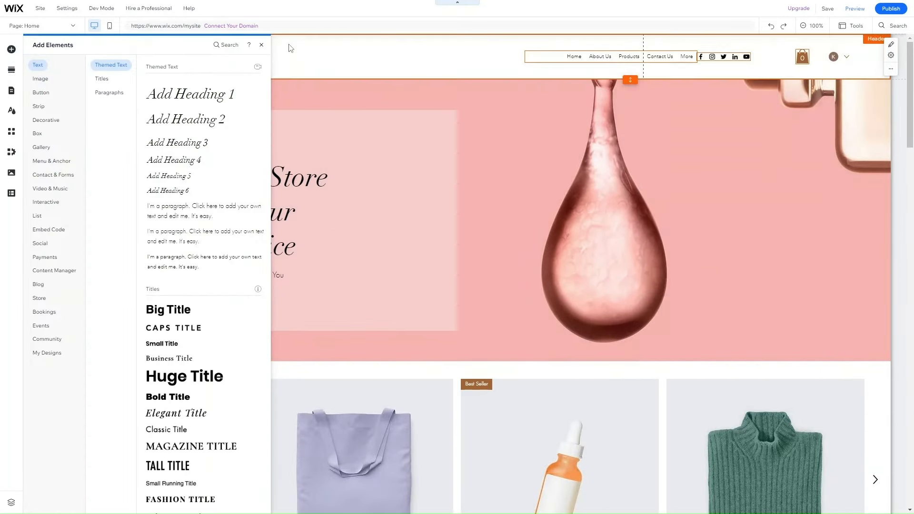
left_click(262, 44)
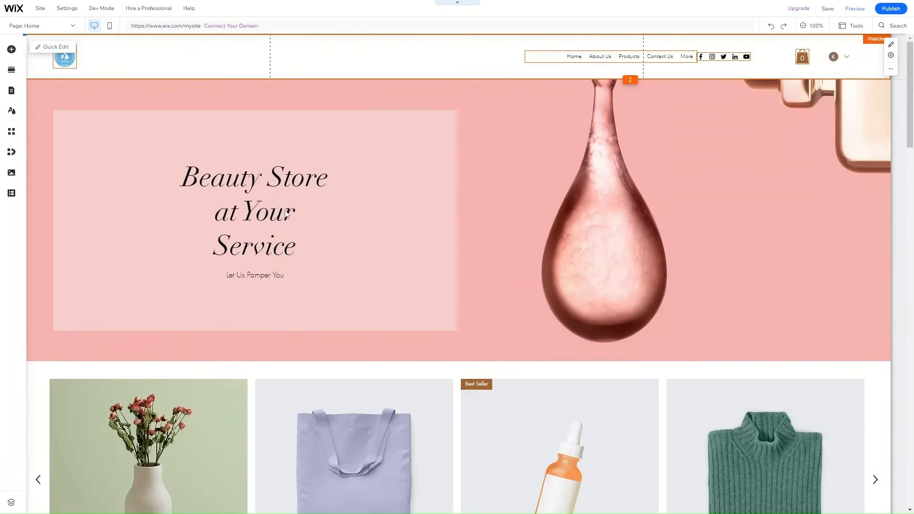
scroll(413, 307, "down", 9)
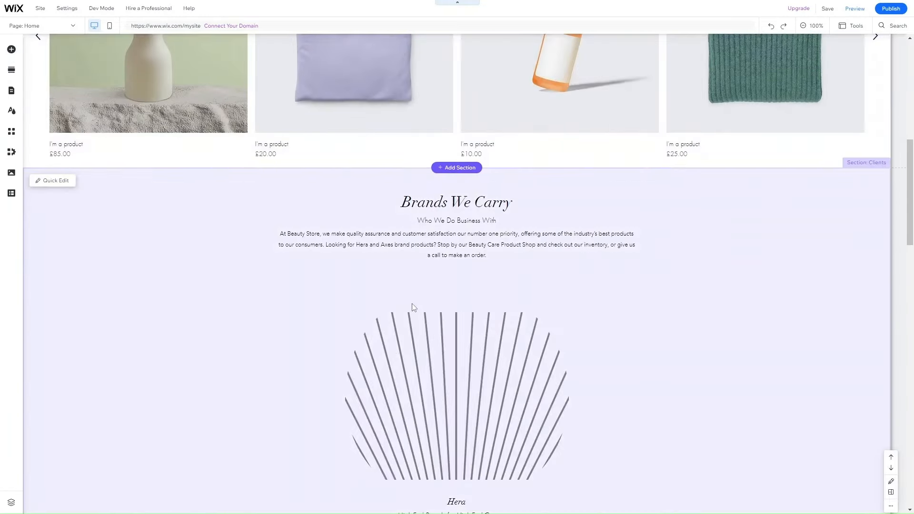
scroll(414, 307, "up", 9)
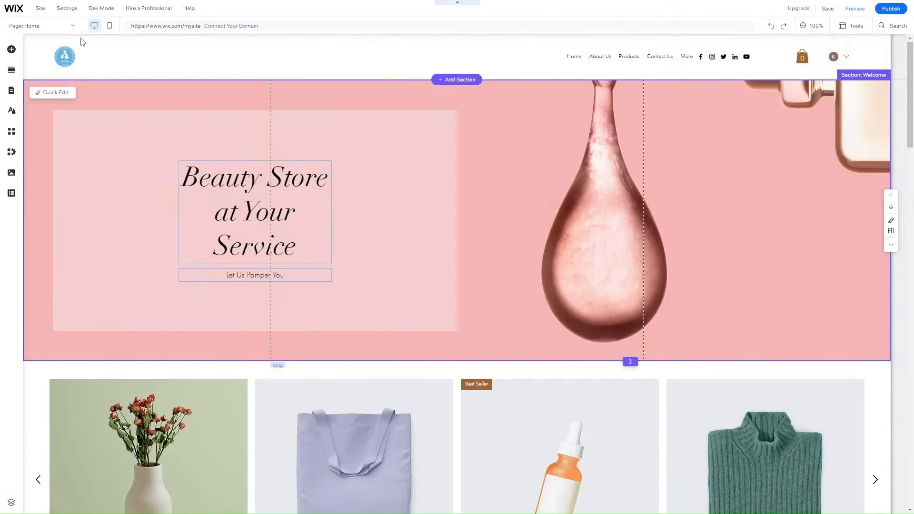
left_click(12, 49)
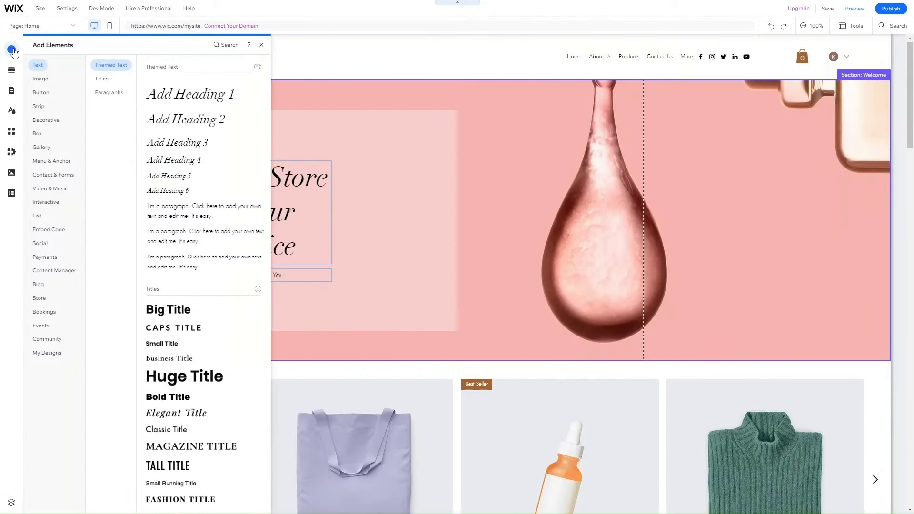
Step: Browse the Welcome and About section templates without adding one to the homepage
left_click(12, 69)
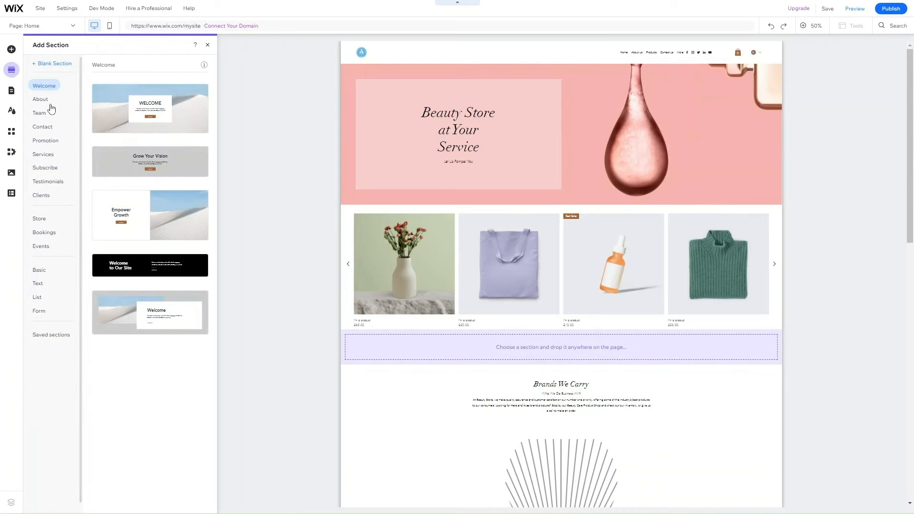
scroll(121, 205, "down", 1)
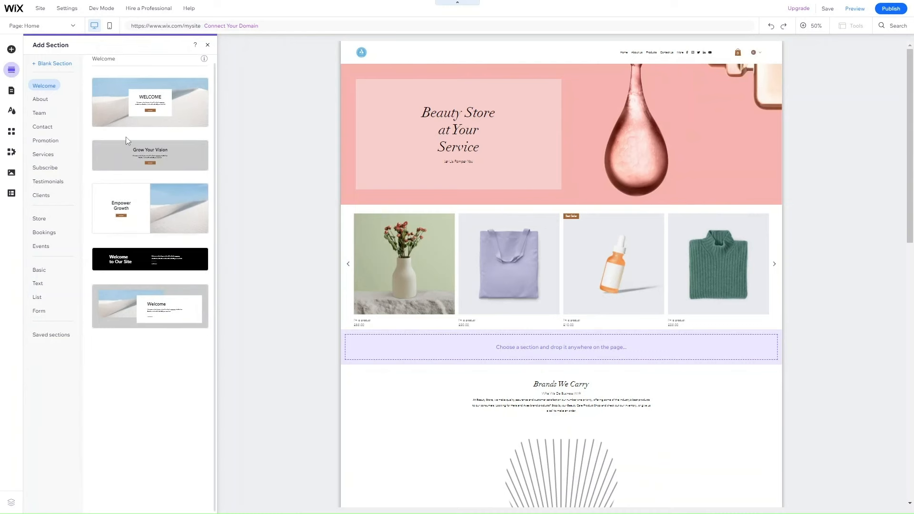
left_click(40, 99)
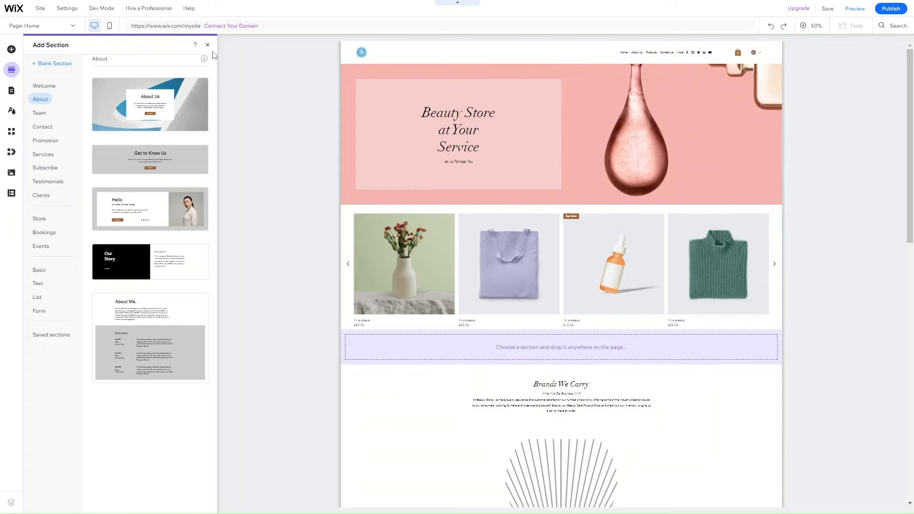
left_click(208, 45)
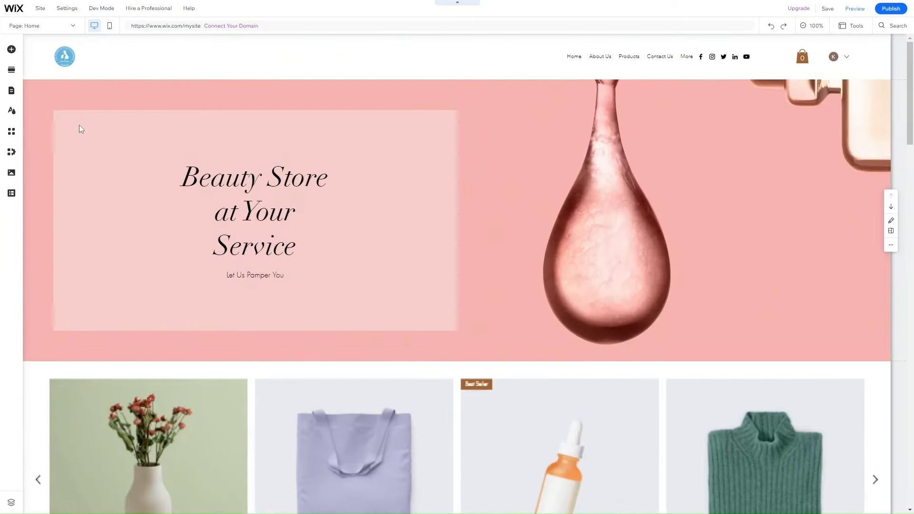
scroll(182, 188, "down", 4)
scroll(182, 189, "down", 5)
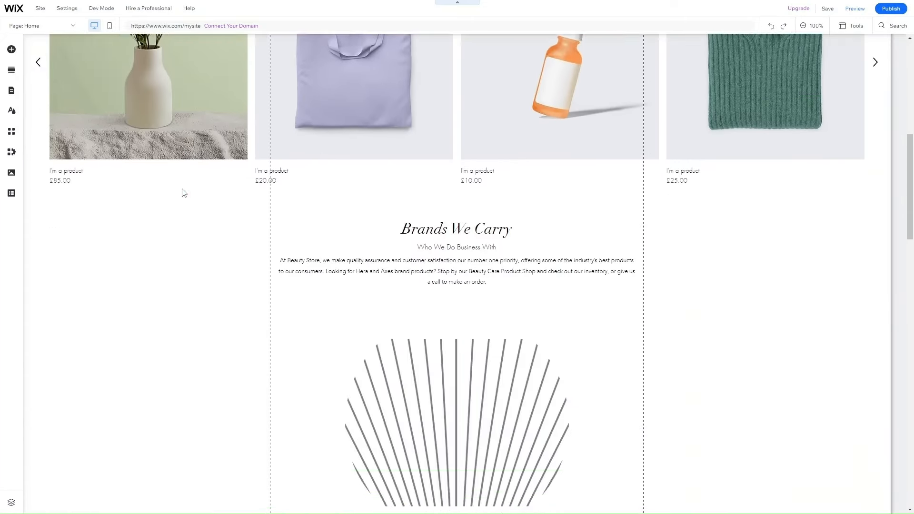
Step: In the mobile version of the Home page, shorten the header so it ends just below the social icons
scroll(182, 190, "up", 9)
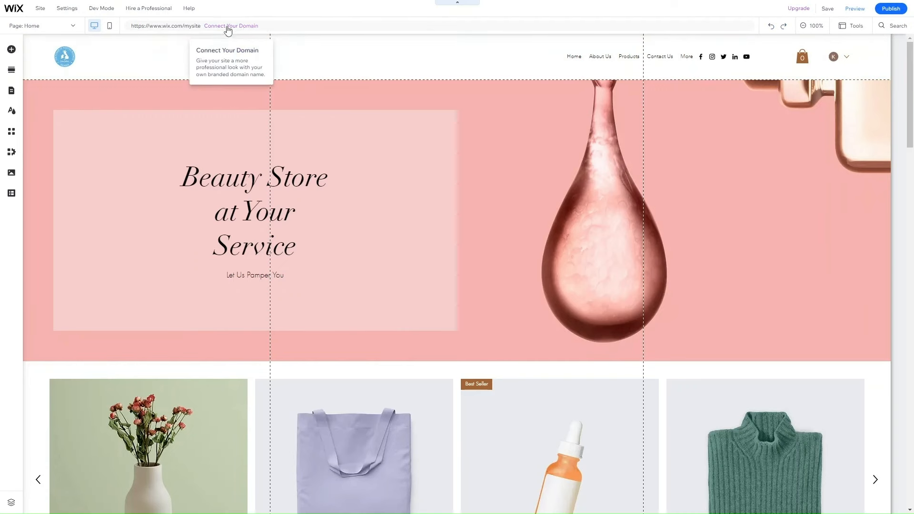
left_click(109, 29)
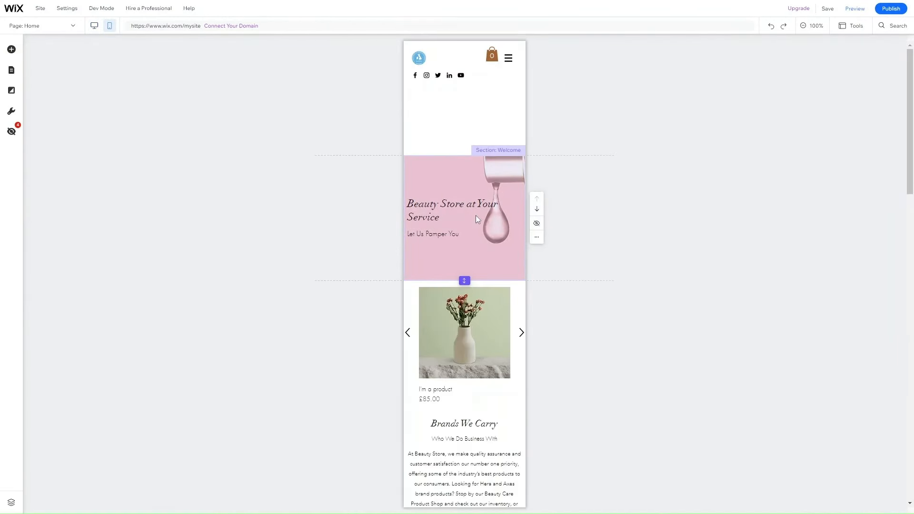
left_click(477, 109)
left_click_drag(466, 153, 475, 98)
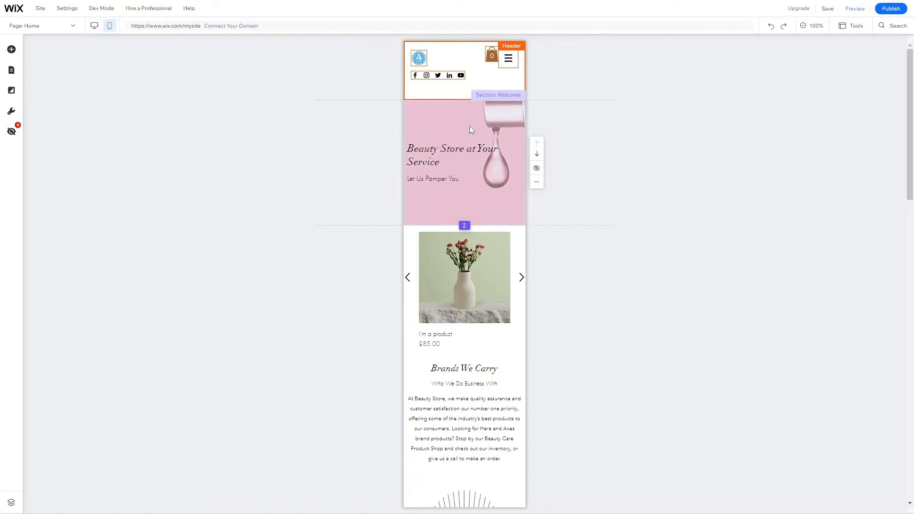
Step: Compare the desktop and mobile versions of the Home page, ending in the desktop version
left_click(96, 29)
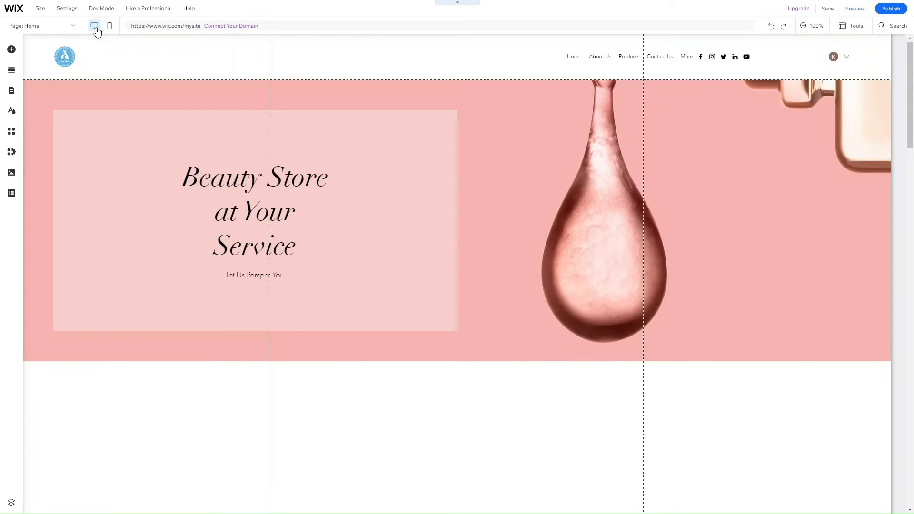
left_click(110, 32)
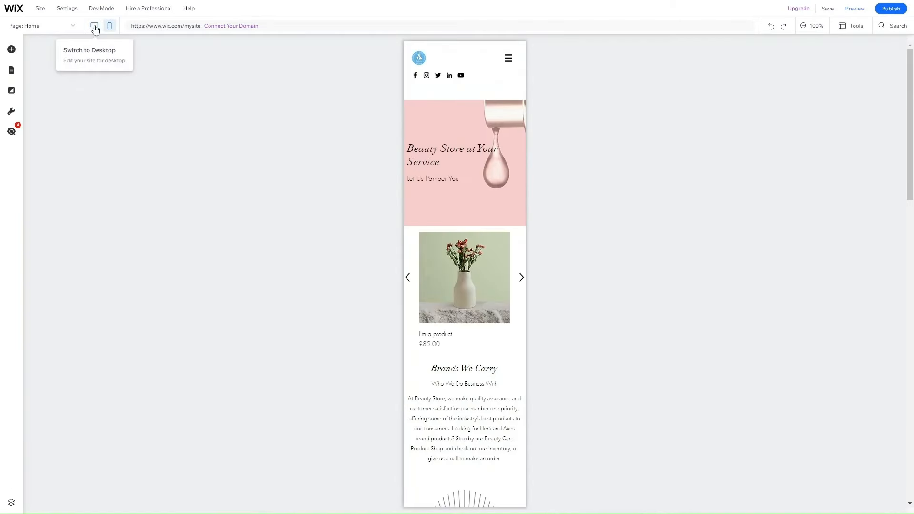
left_click(95, 30)
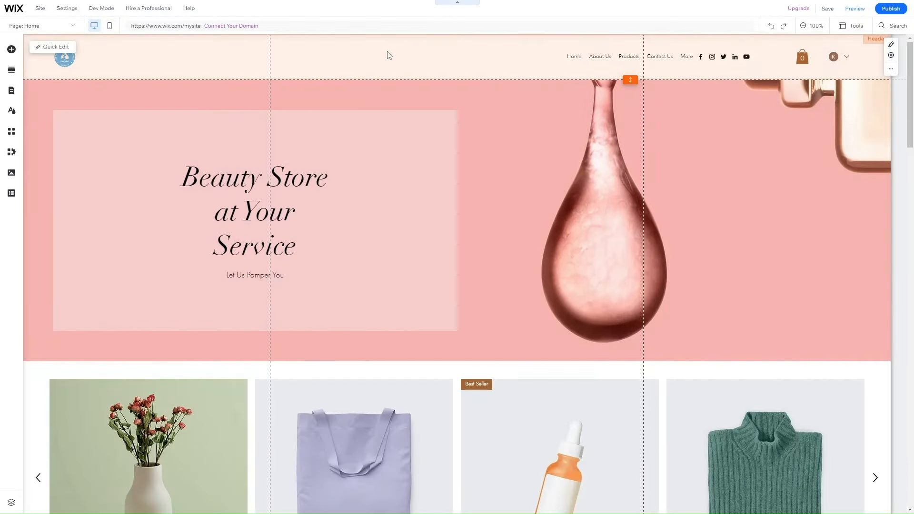
Step: Open the Contact Us page and look through its contact form, map and lower sections
left_click(70, 29)
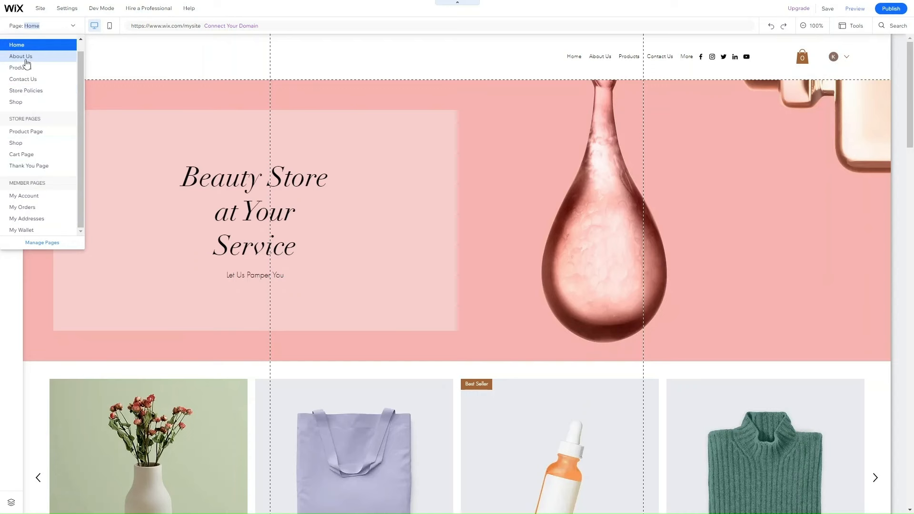
left_click(24, 79)
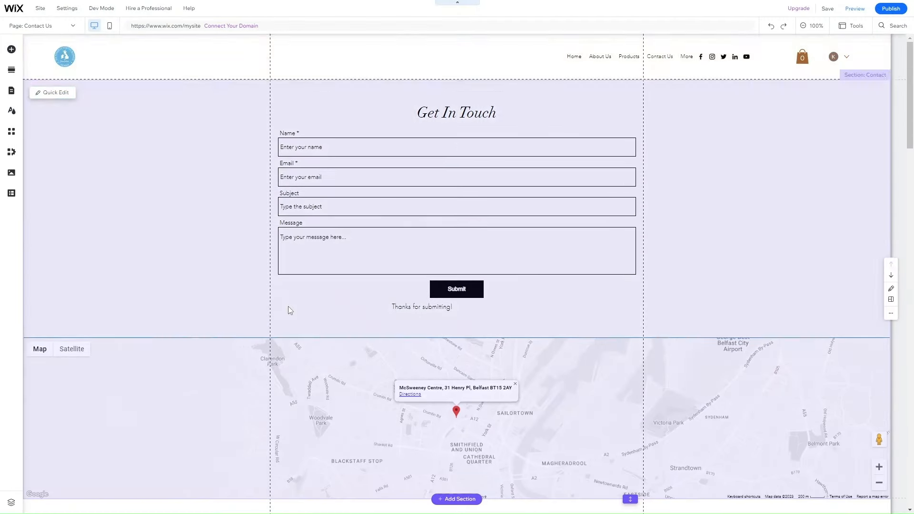
scroll(288, 307, "down", 6)
scroll(287, 307, "up", 6)
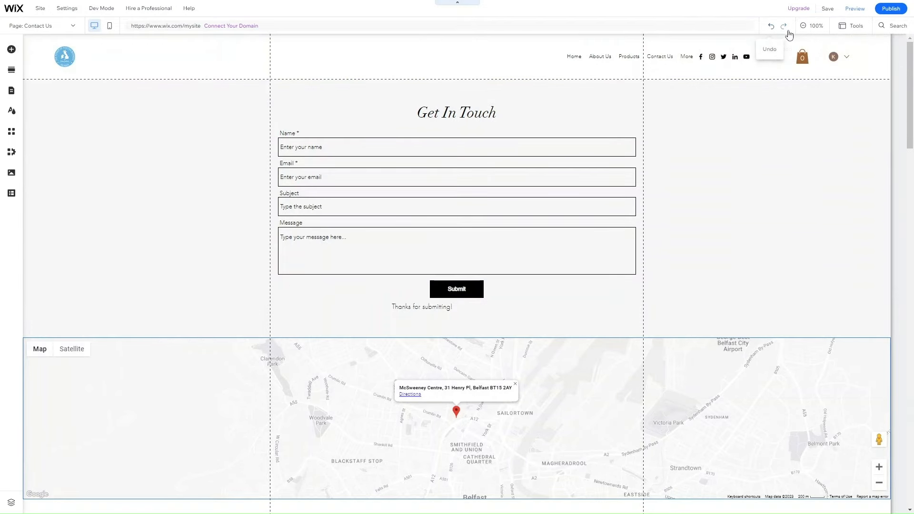
Step: Turn on the editor's rulers, and show and hide both the floating toolbar and the Layers panel
left_click(852, 29)
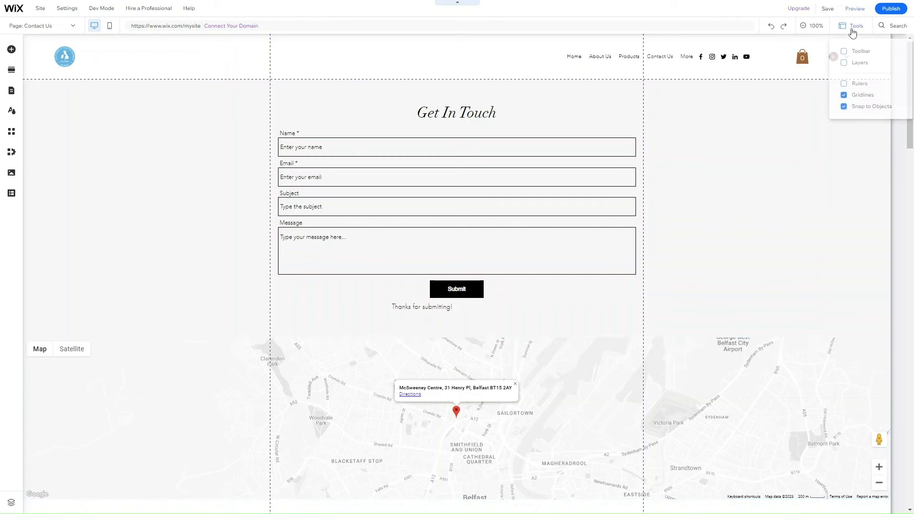
left_click(846, 52)
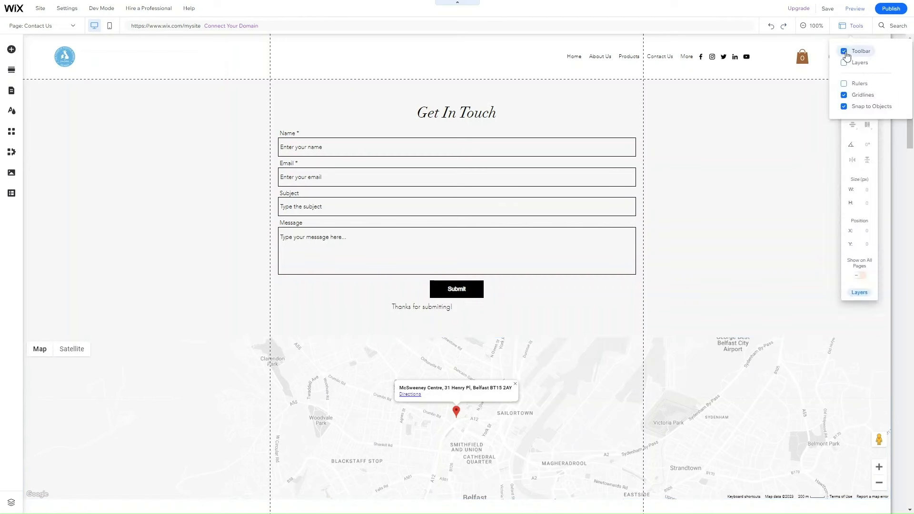
left_click(846, 53)
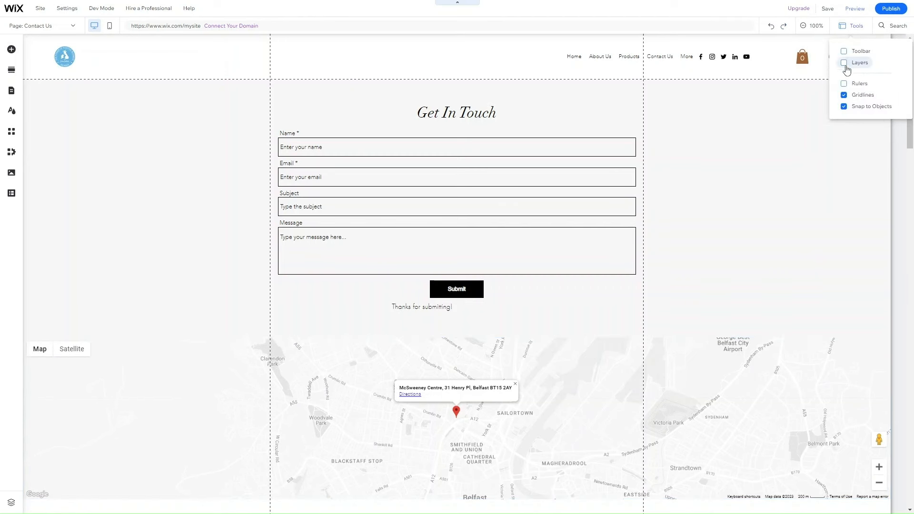
left_click(844, 99)
left_click(845, 84)
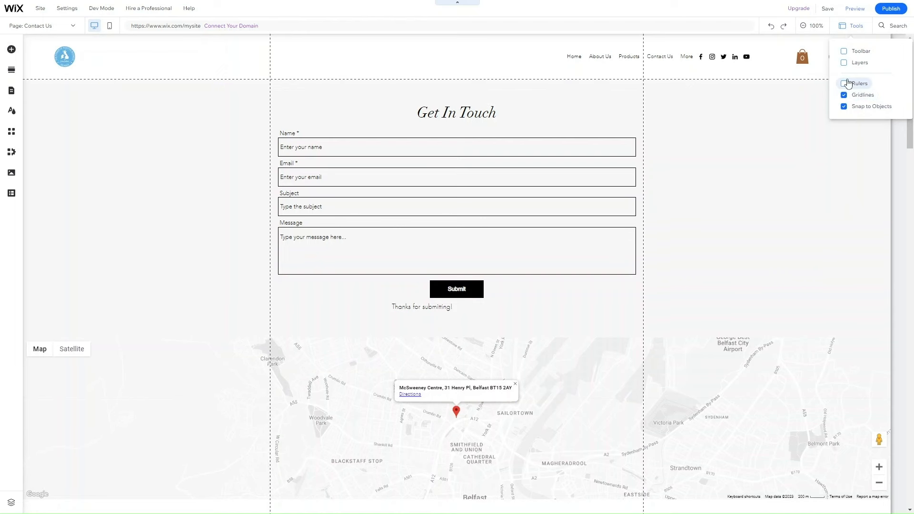
left_click(846, 64)
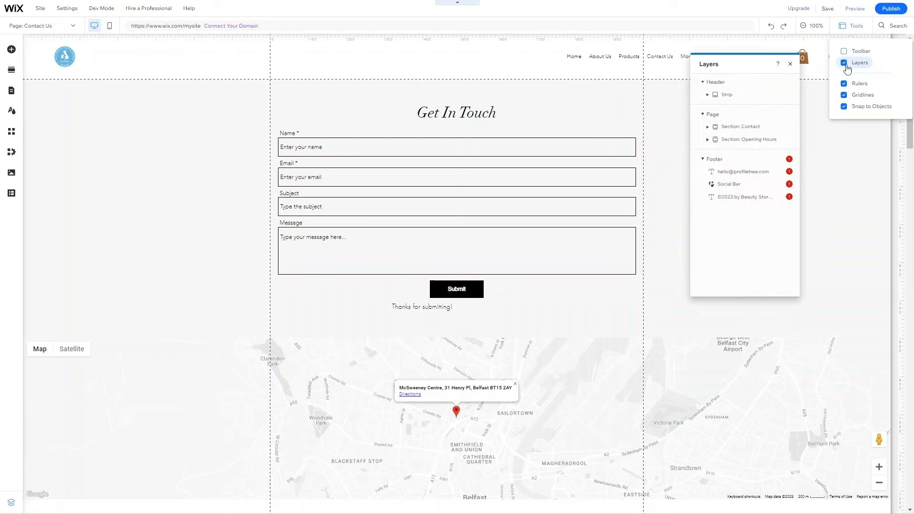
left_click(844, 63)
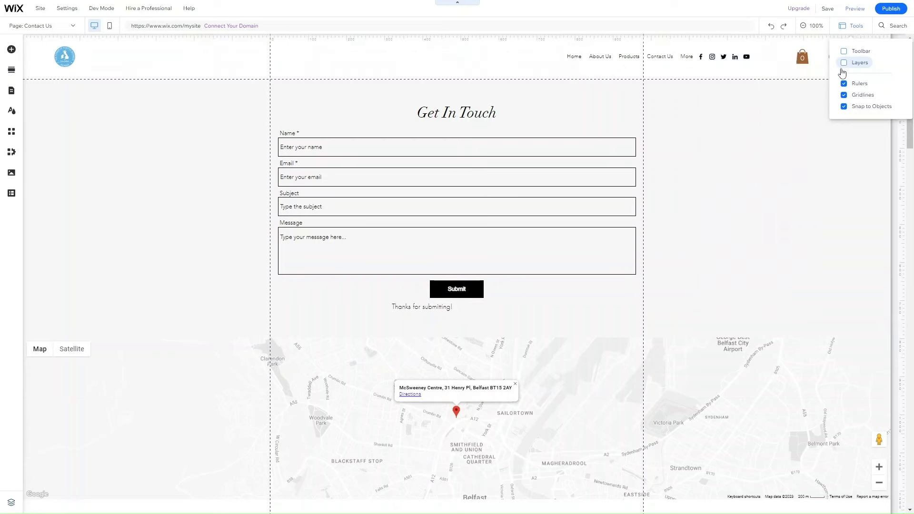
Step: View the whole Contact Us page at 50%, return to 100%, and go back to the Home page to review it
left_click(809, 26)
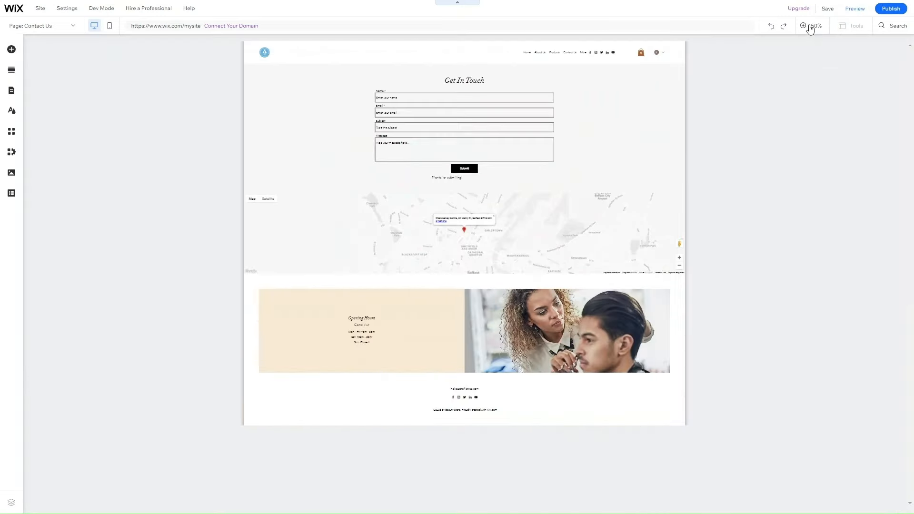
left_click(809, 26)
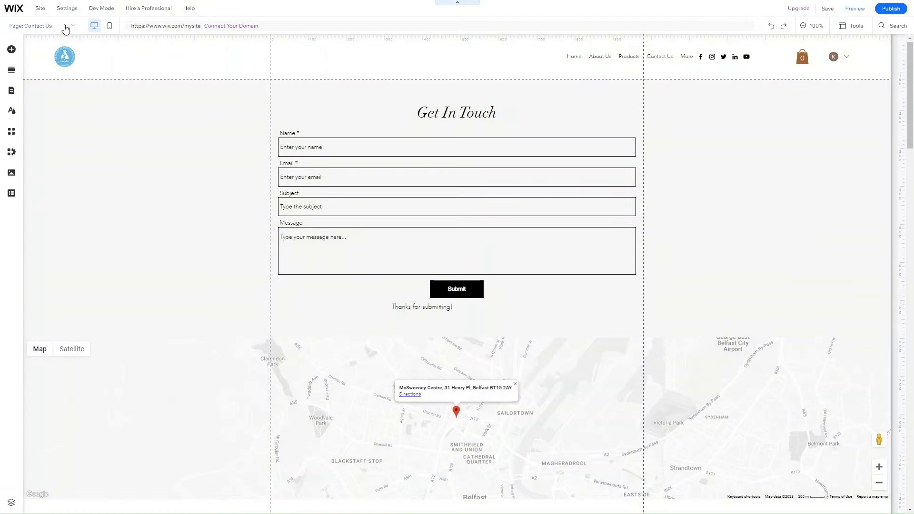
left_click(65, 27)
left_click(45, 53)
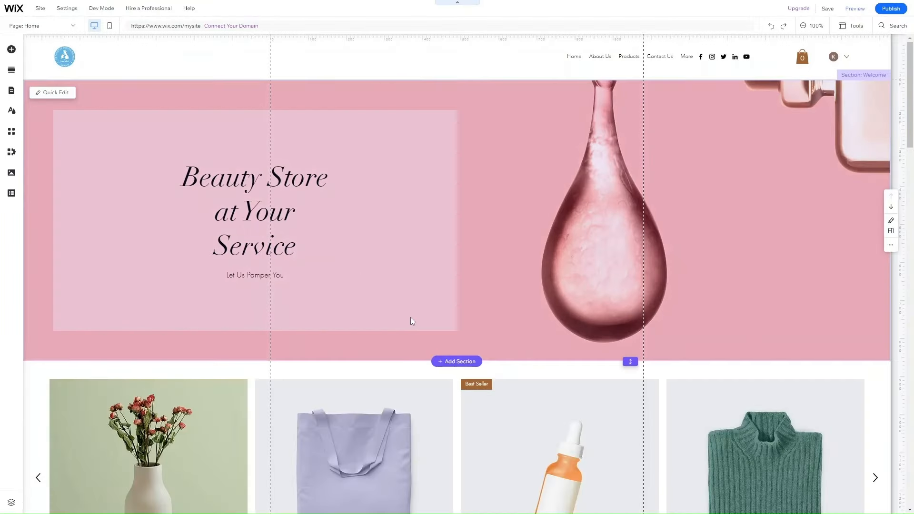
scroll(410, 317, "down", 5)
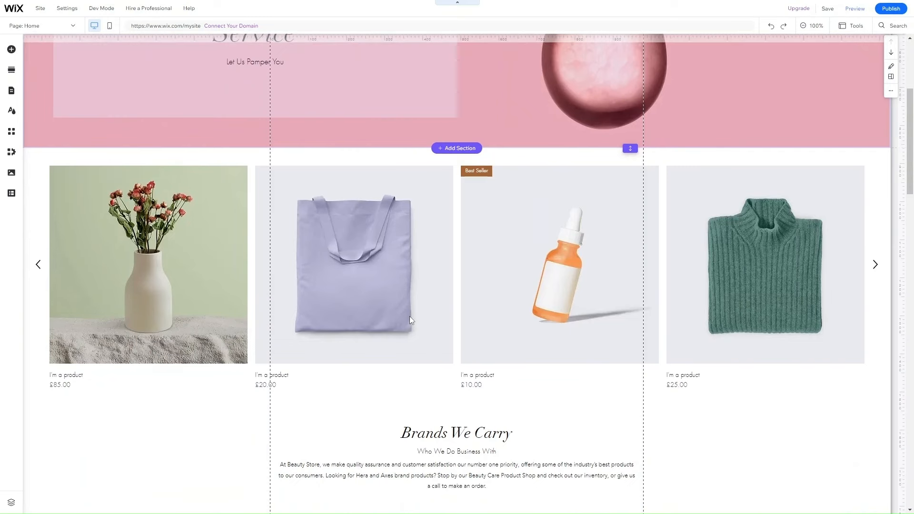
scroll(388, 460, "up", 5)
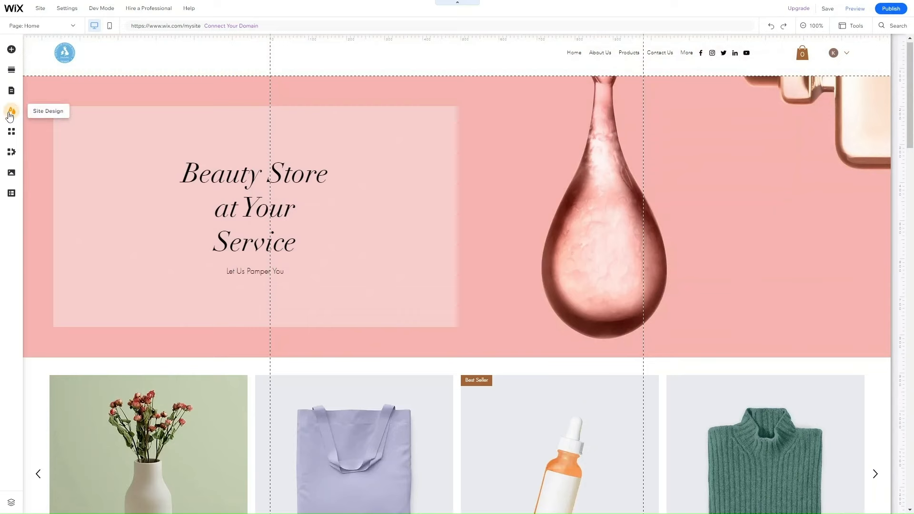
Step: Open the site's color and text theme settings and examine the current theme colors and the featured themes
left_click(9, 114)
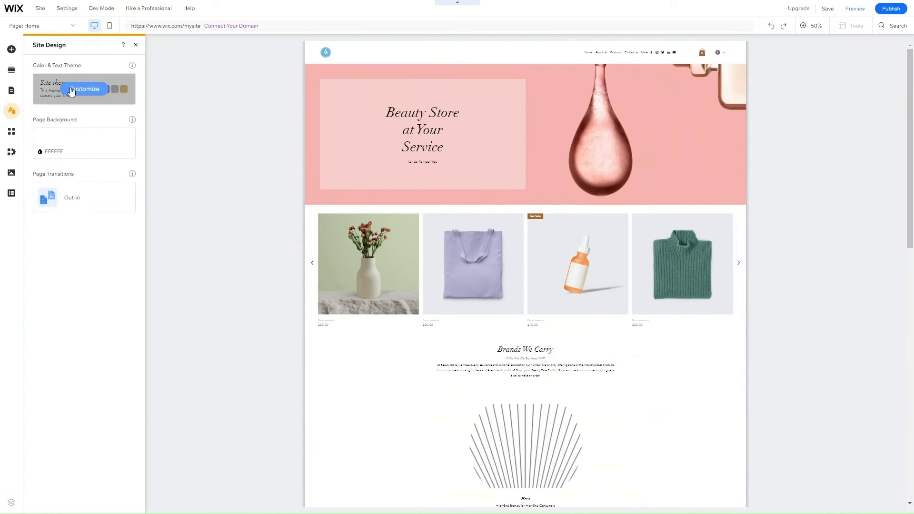
left_click(71, 90)
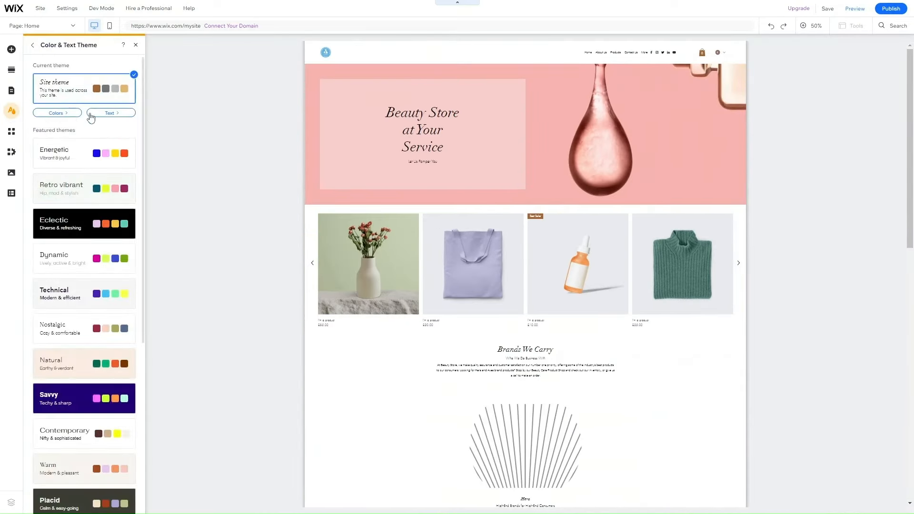
left_click(62, 113)
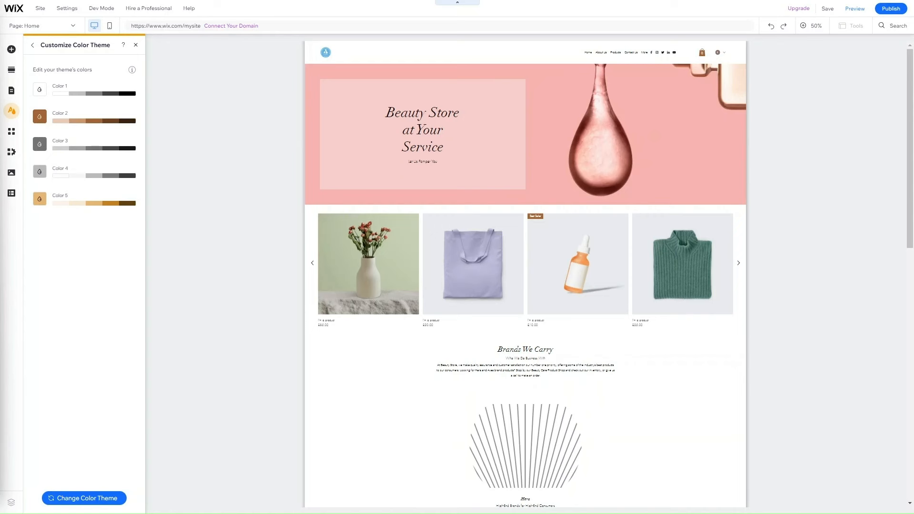
left_click(33, 45)
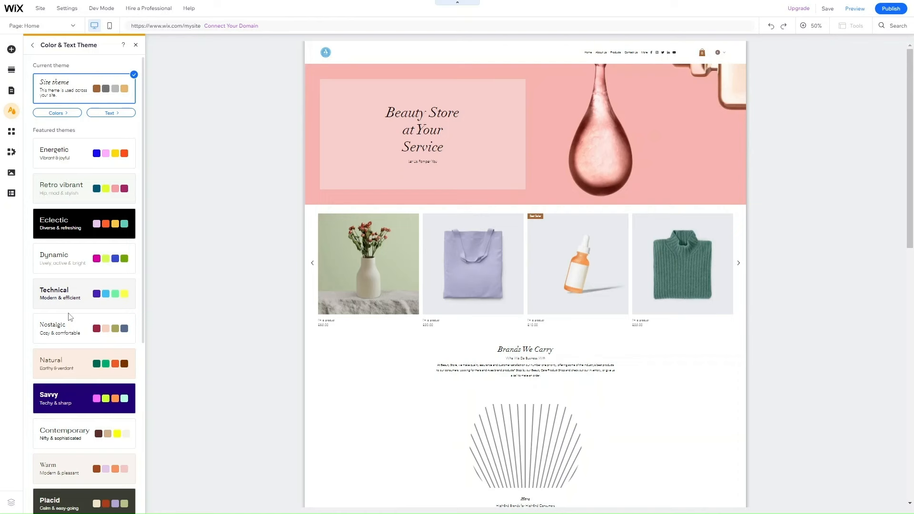
scroll(70, 317, "down", 3)
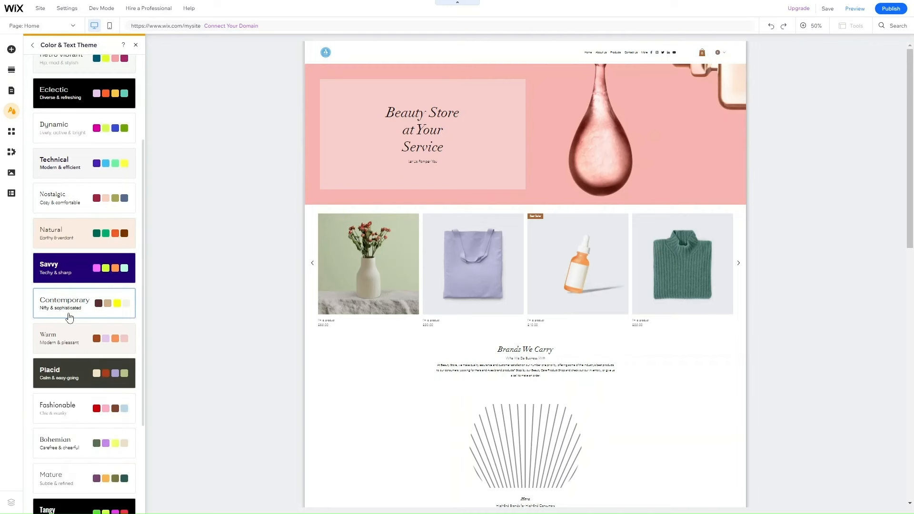
scroll(69, 319, "up", 3)
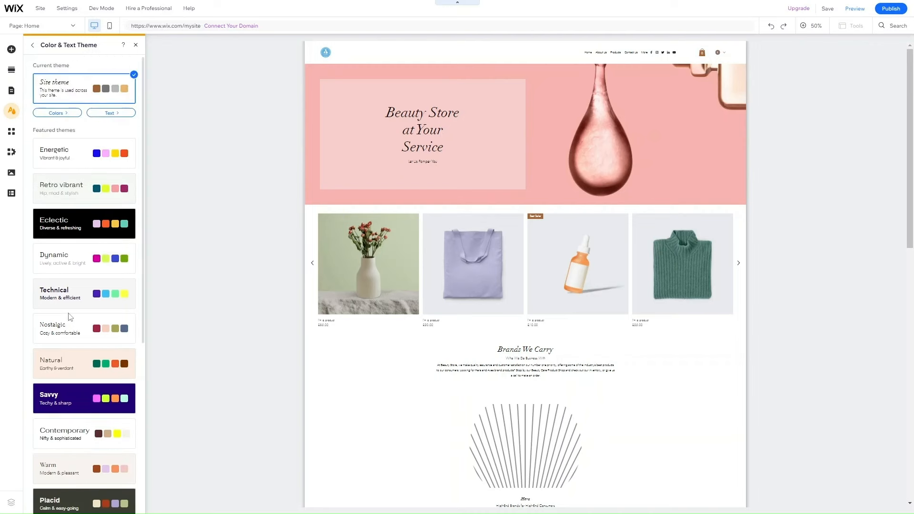
left_click(58, 114)
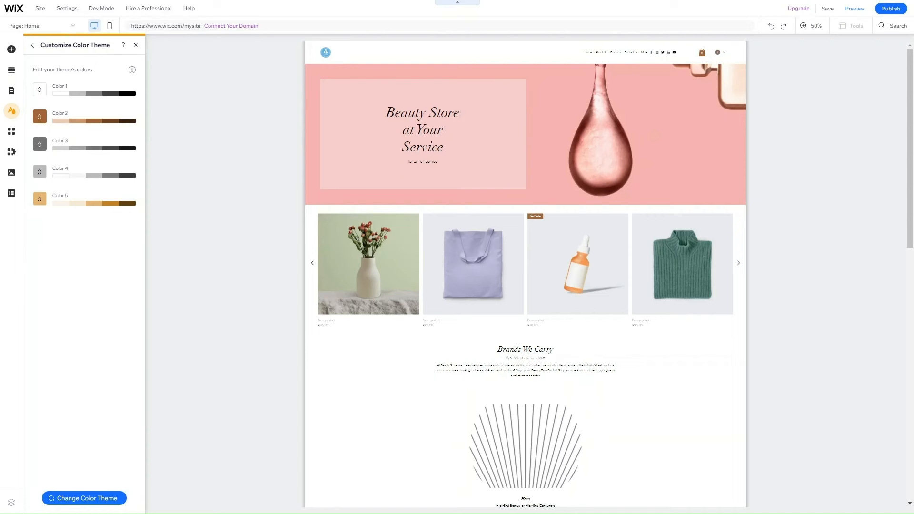
left_click(32, 45)
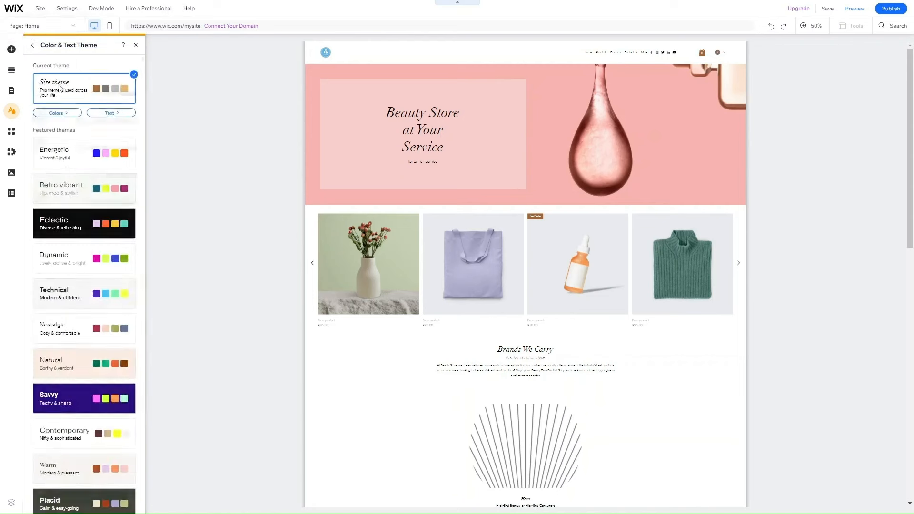
Step: Open the theme's text styles and inspect the Heading 1 and Heading 4 settings without changing them
left_click(114, 114)
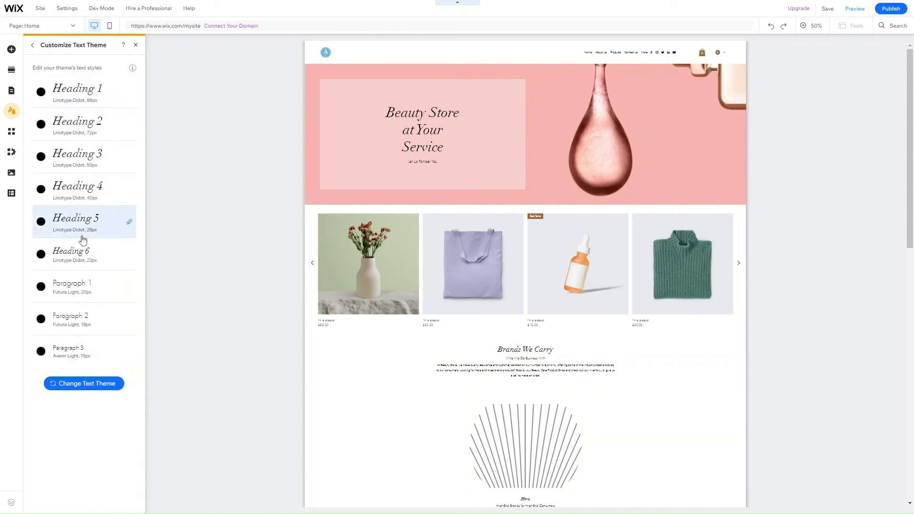
left_click(32, 44)
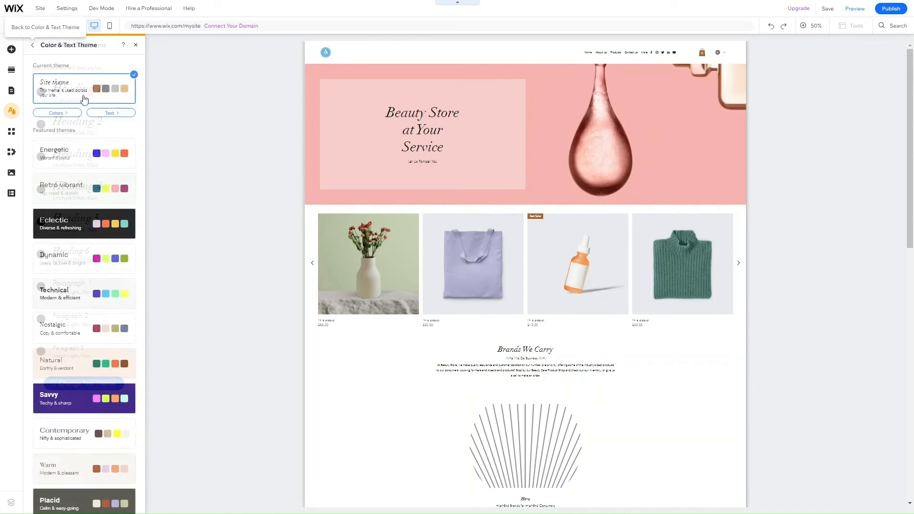
left_click(110, 114)
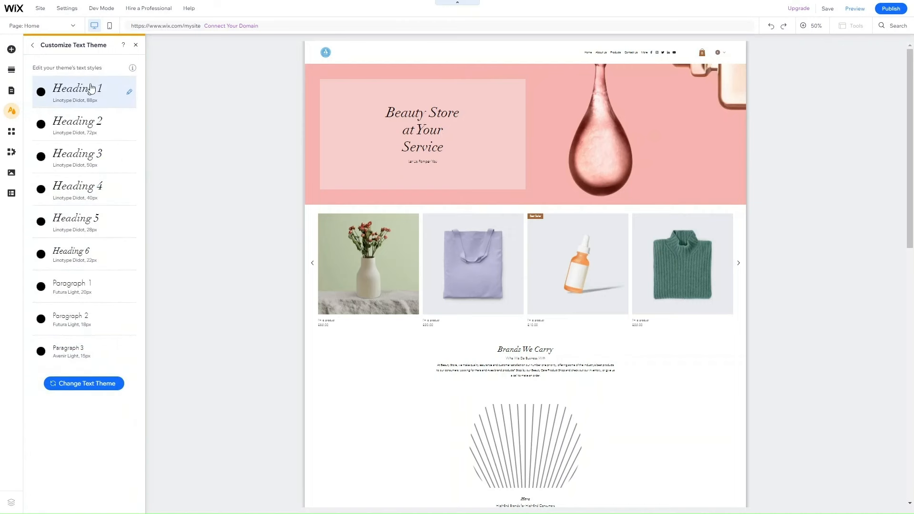
left_click(130, 93)
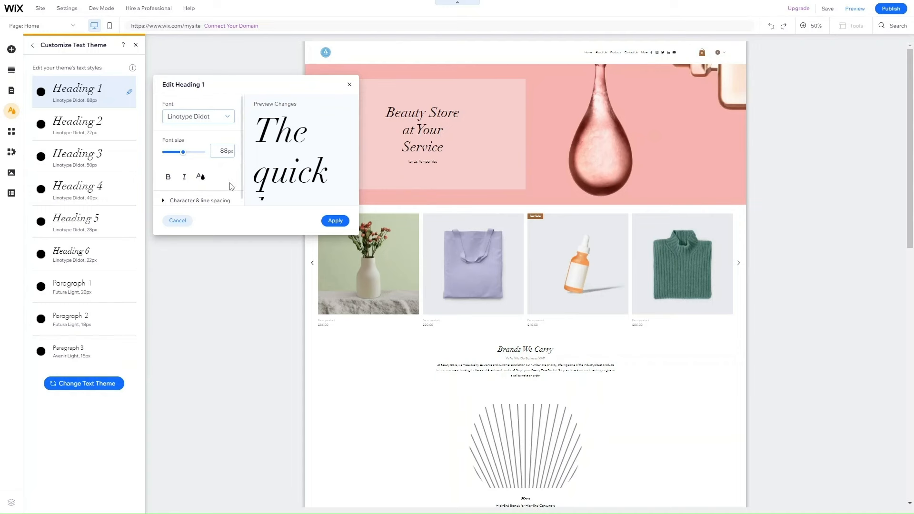
scroll(217, 186, "down", 1)
left_click(79, 190)
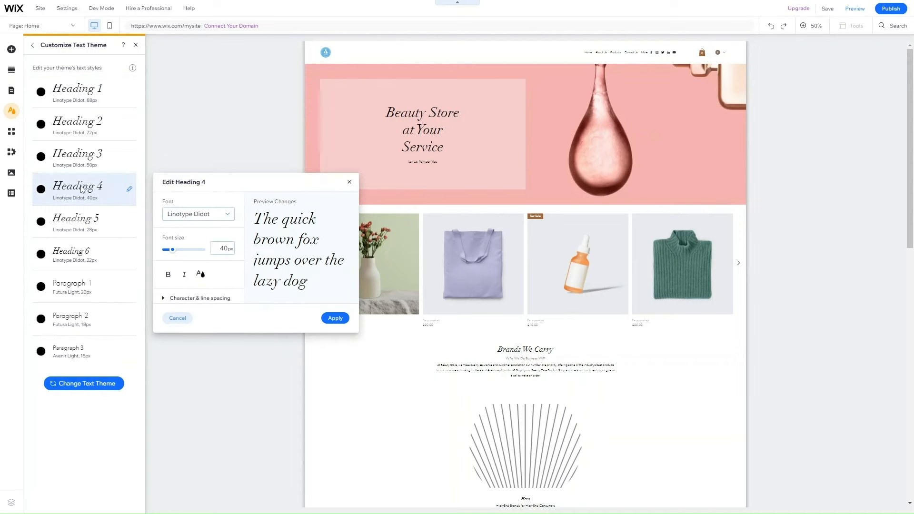
left_click(351, 182)
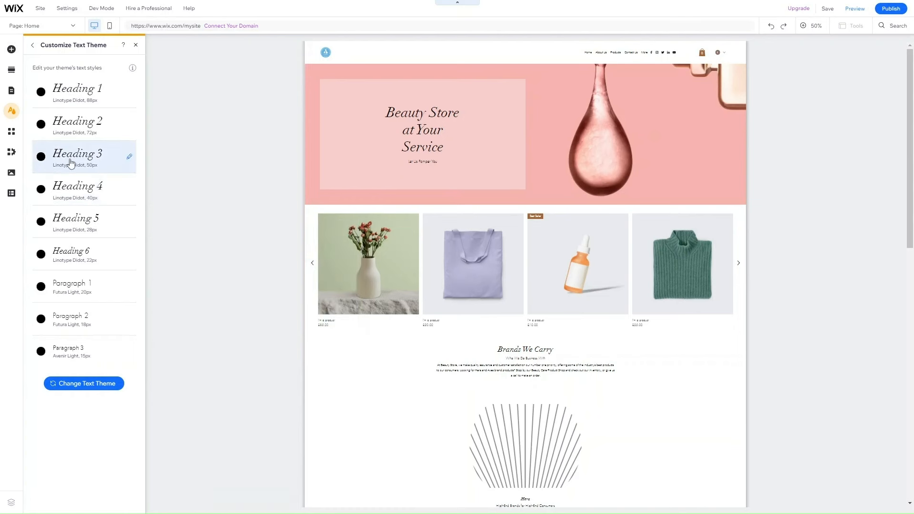
Step: Change the font of the theme's Heading 3 and Heading 2 text styles to Lulo Clean
left_click(129, 158)
left_click(220, 187)
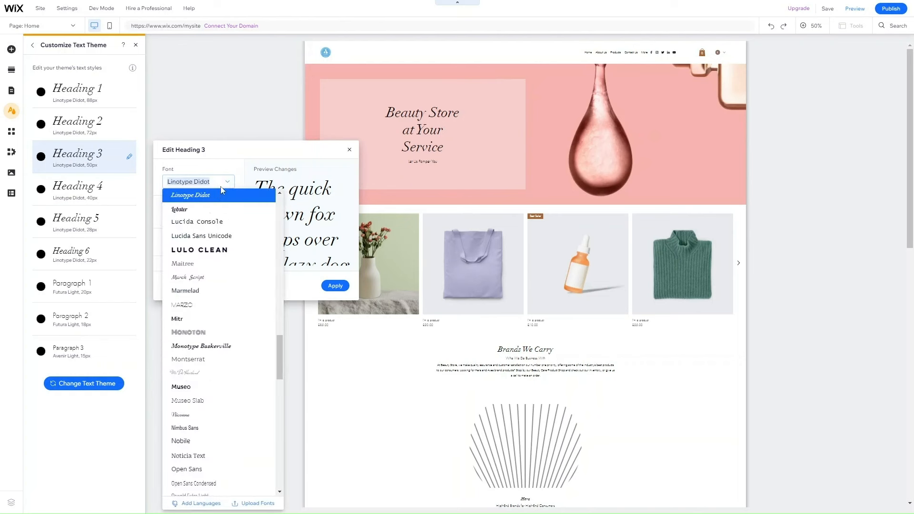
left_click(205, 253)
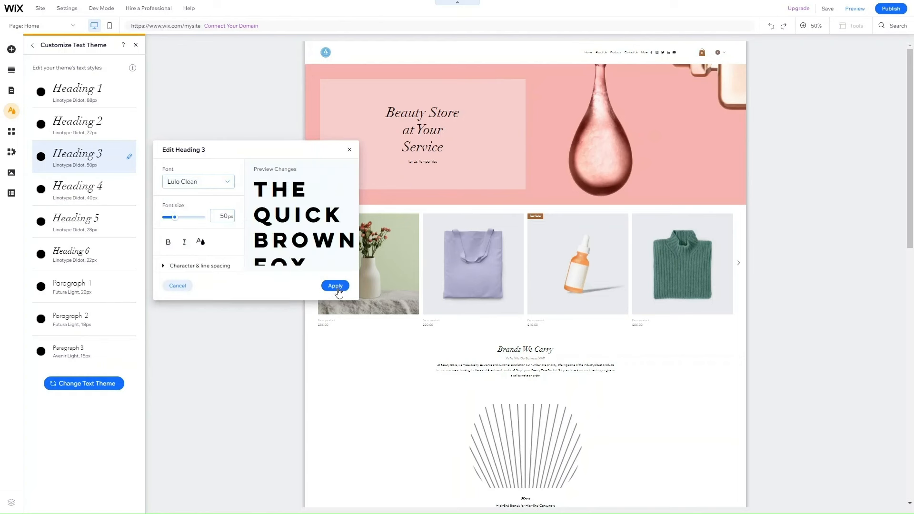
left_click(116, 125)
left_click(126, 125)
left_click(181, 150)
left_click(198, 218)
left_click(341, 253)
Step: Apply the Lulo Clean font to the Heading 1 and Heading 4 theme text styles
left_click(129, 91)
left_click(189, 121)
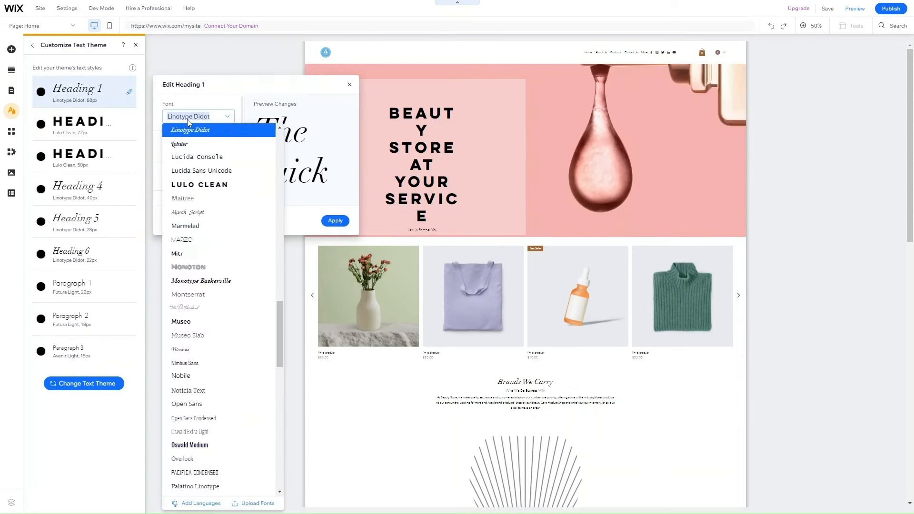
left_click(196, 185)
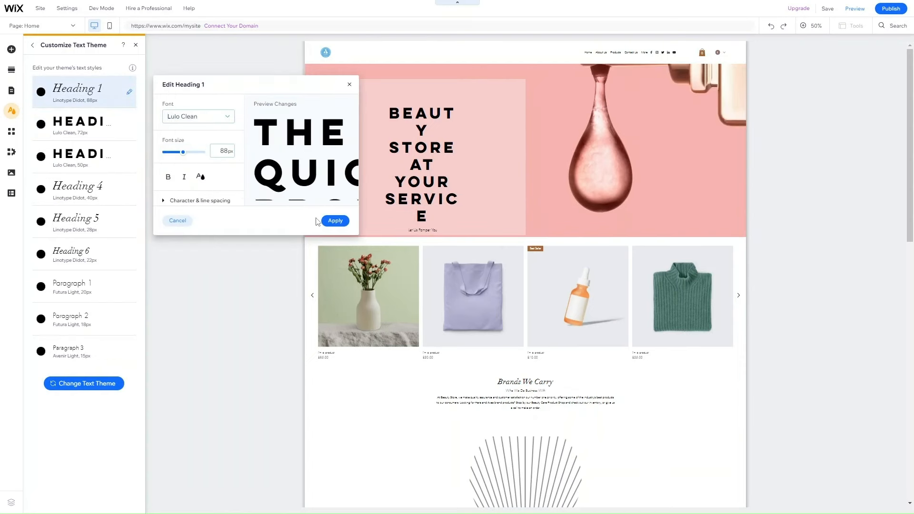
left_click(334, 221)
left_click(85, 193)
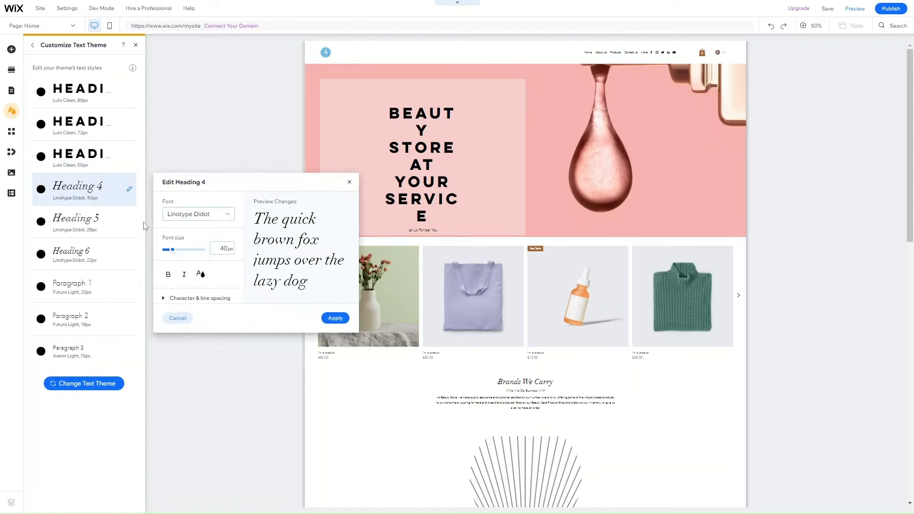
left_click(200, 214)
left_click(205, 282)
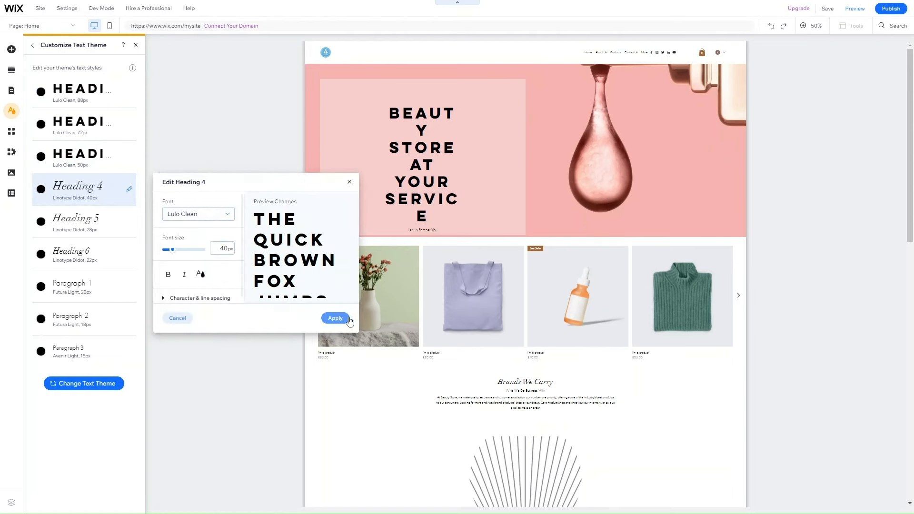
left_click(335, 318)
Step: Set the Heading 5 and Heading 6 theme text styles to the Lulo Clean font
left_click(91, 228)
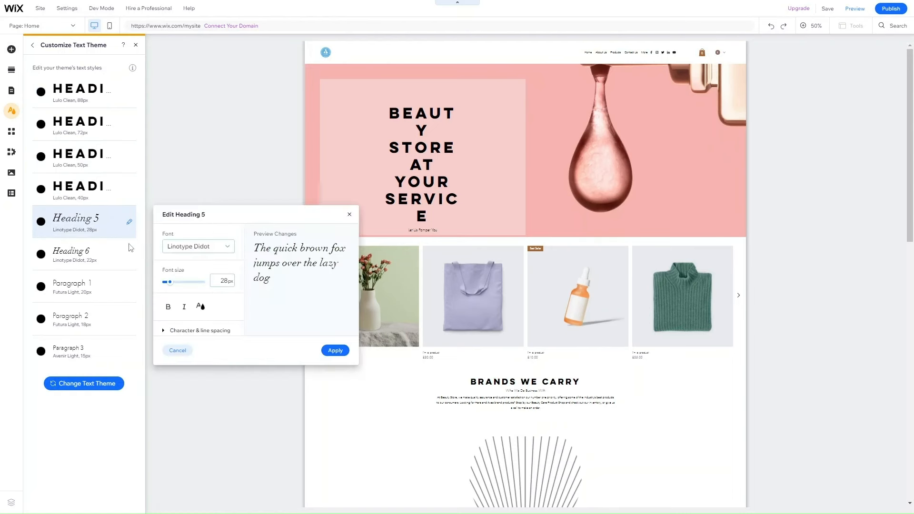
left_click(193, 251)
left_click(200, 301)
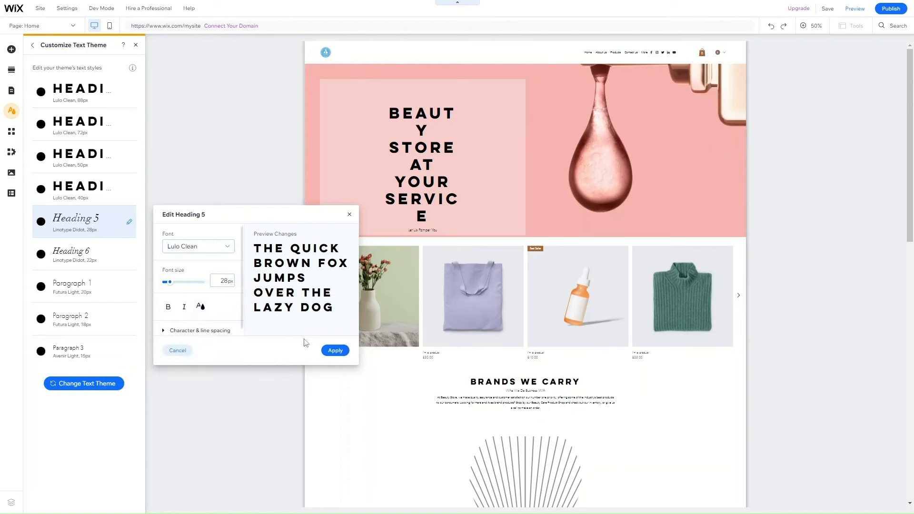
left_click(335, 350)
left_click(90, 258)
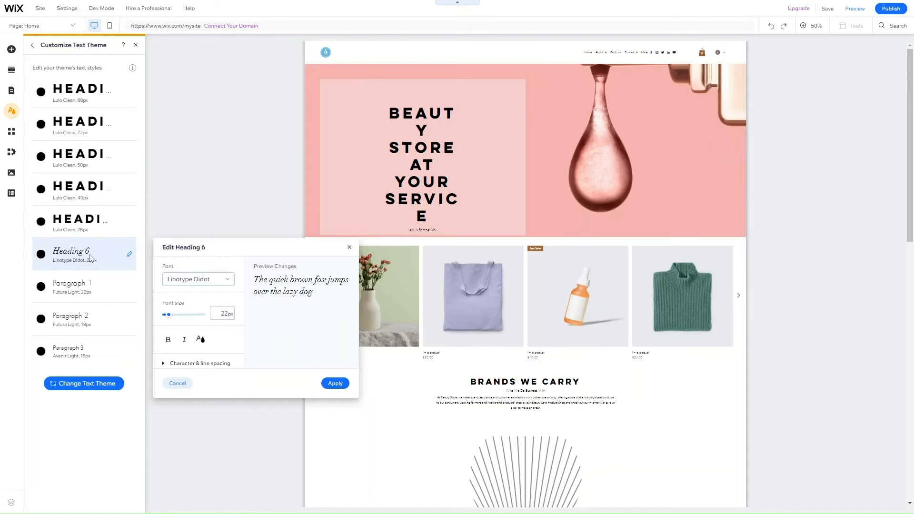
left_click(224, 280)
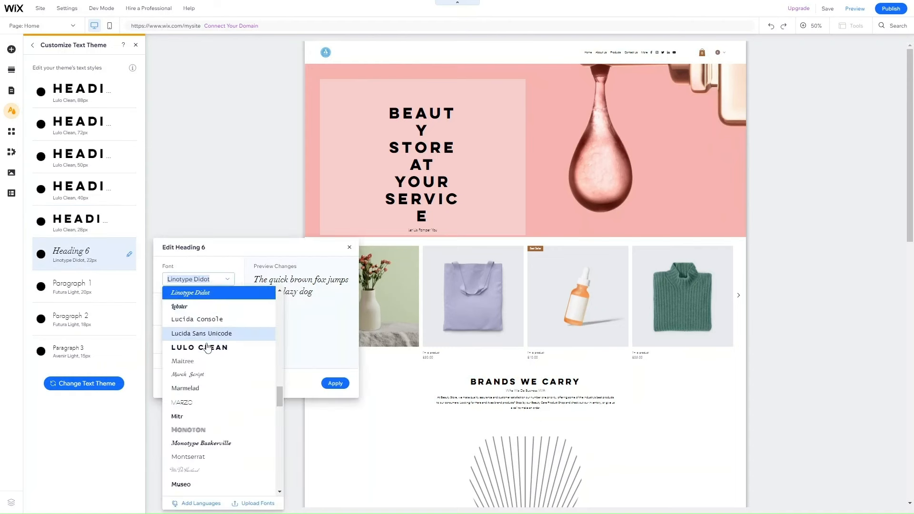
left_click(201, 345)
left_click(335, 383)
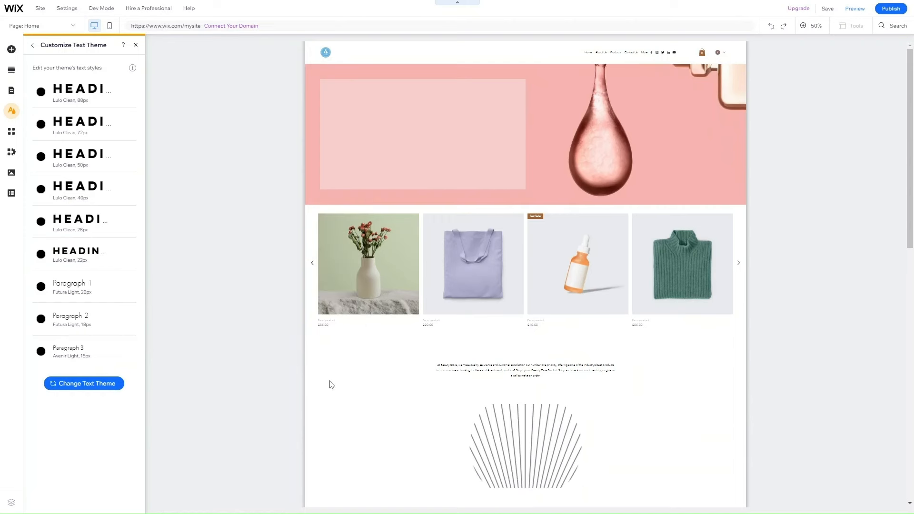
Step: Set the font of the Paragraph 1 theme text style to Helvetica Bold
left_click(83, 295)
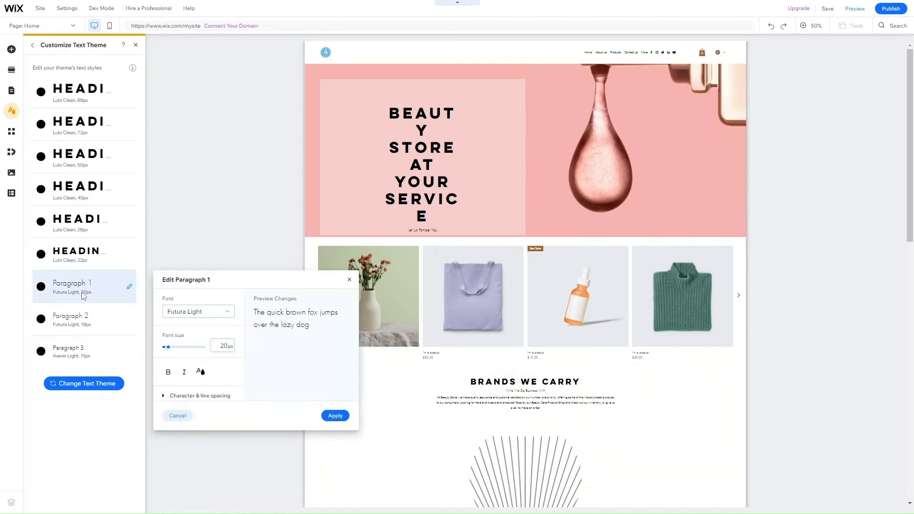
left_click(193, 316)
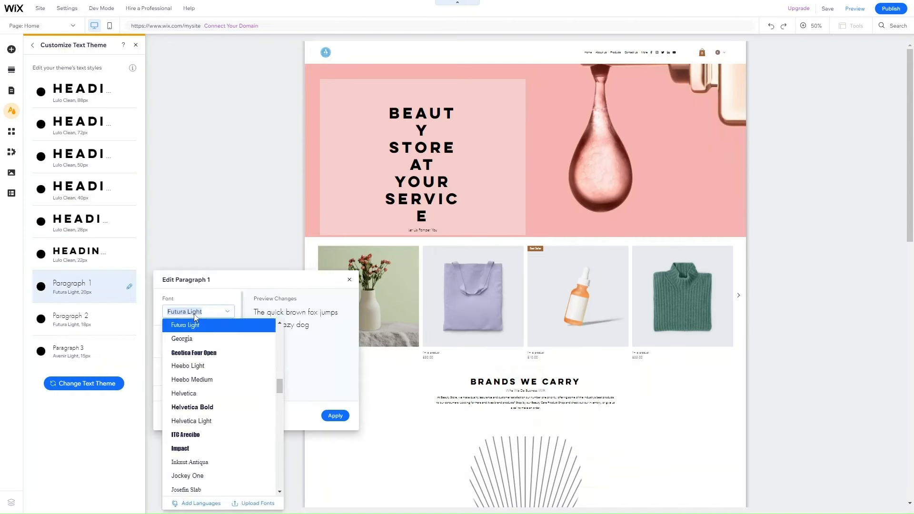
left_click(224, 409)
left_click(334, 415)
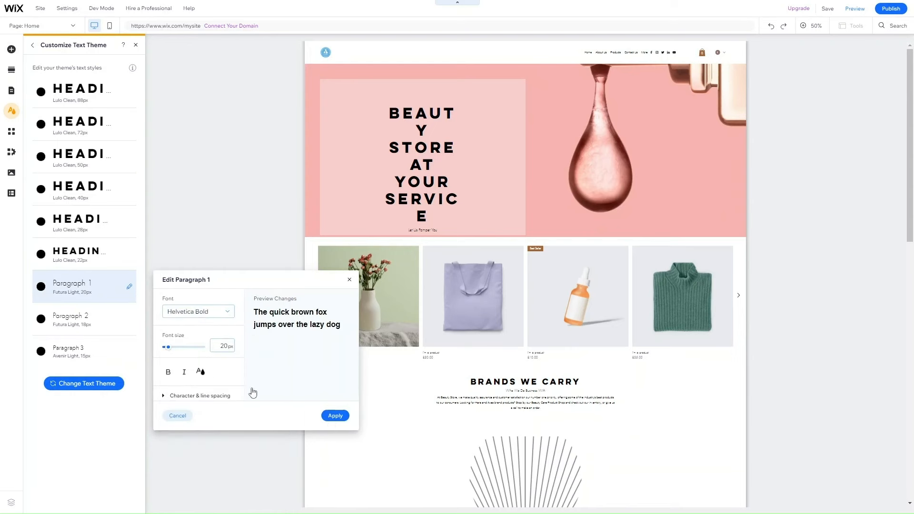
Step: Change the Paragraph 2 theme text style to the Heebo Medium font and apply it
left_click(74, 321)
left_click(193, 343)
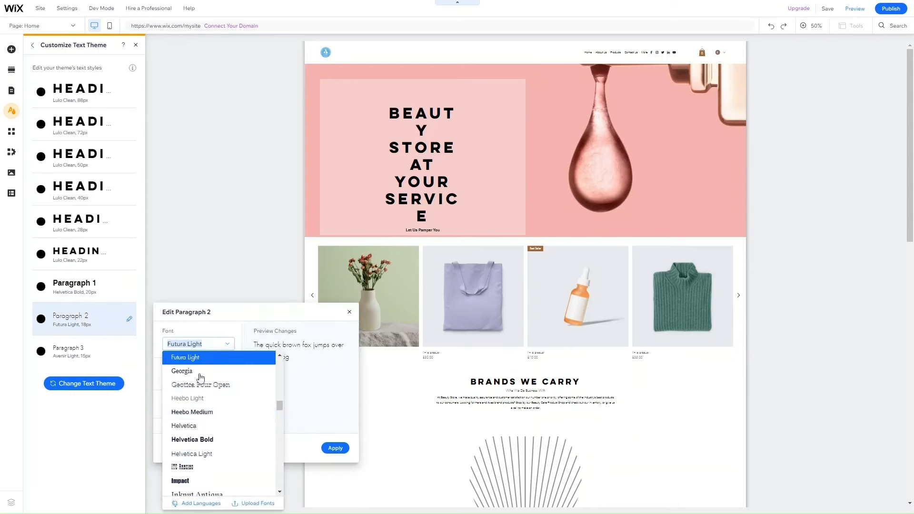
left_click(191, 412)
left_click(335, 448)
Step: Switch the Paragraph 1 theme text style to Heebo Medium, matching Paragraph 2
left_click(89, 294)
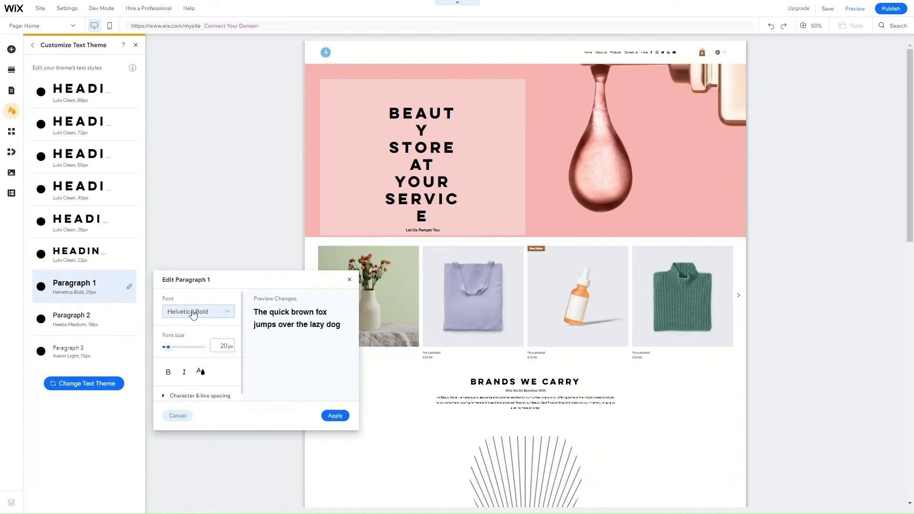
left_click(198, 311)
scroll(203, 423, "up", 1)
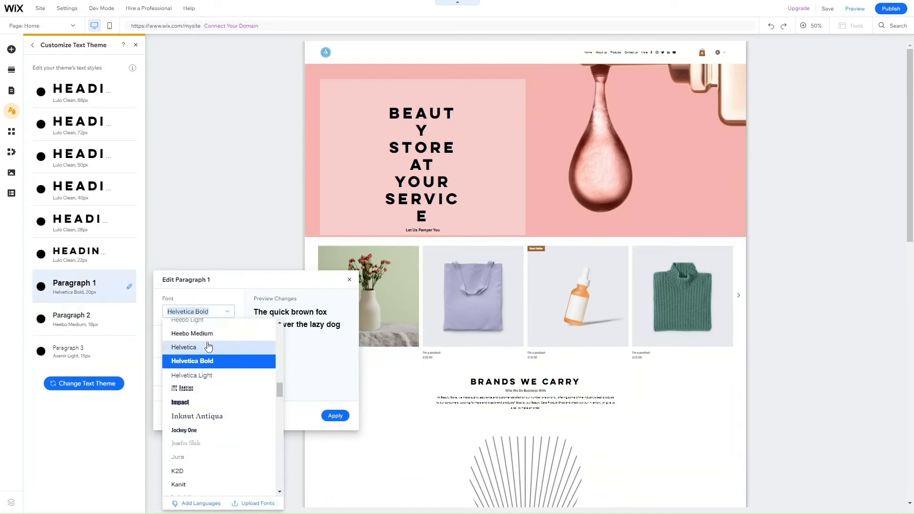
left_click(192, 333)
left_click(335, 415)
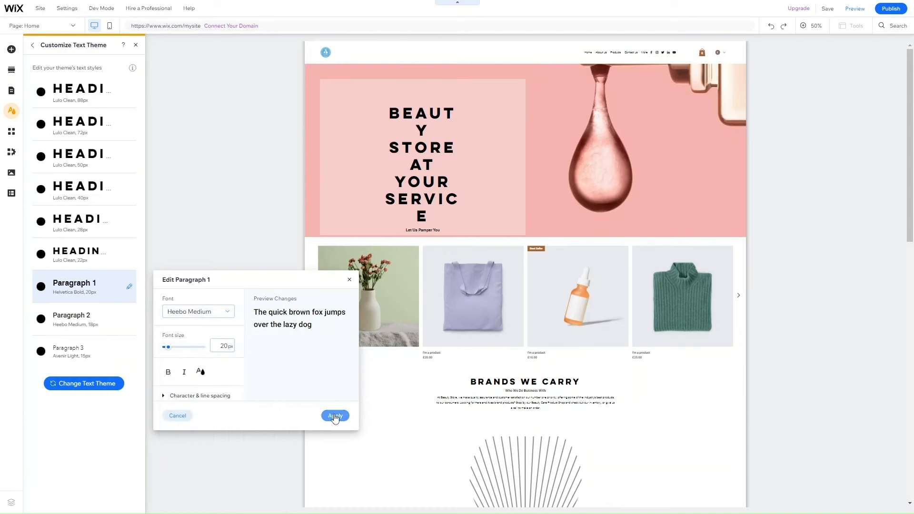
Step: Set the Paragraph 3 theme text style to Heebo Medium and close the text theme settings
left_click(87, 354)
left_click(197, 376)
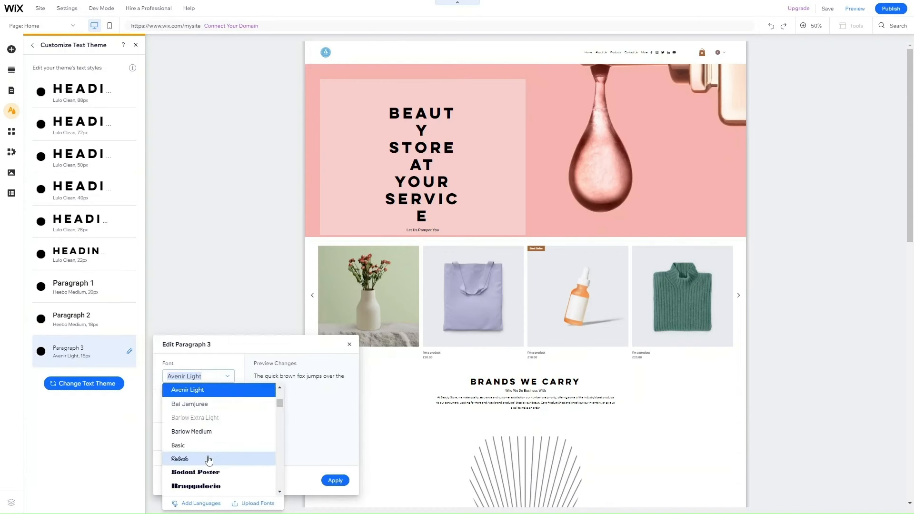
type("he")
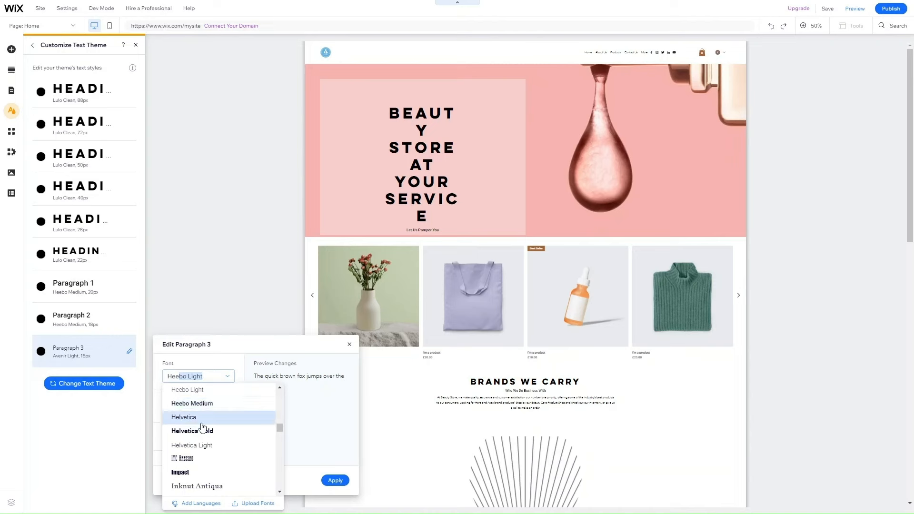
left_click(204, 403)
left_click(331, 482)
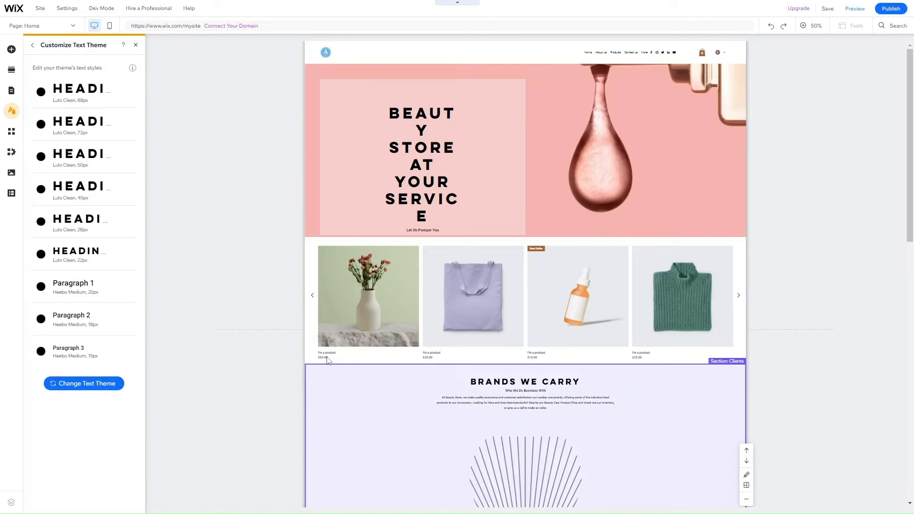
left_click(137, 45)
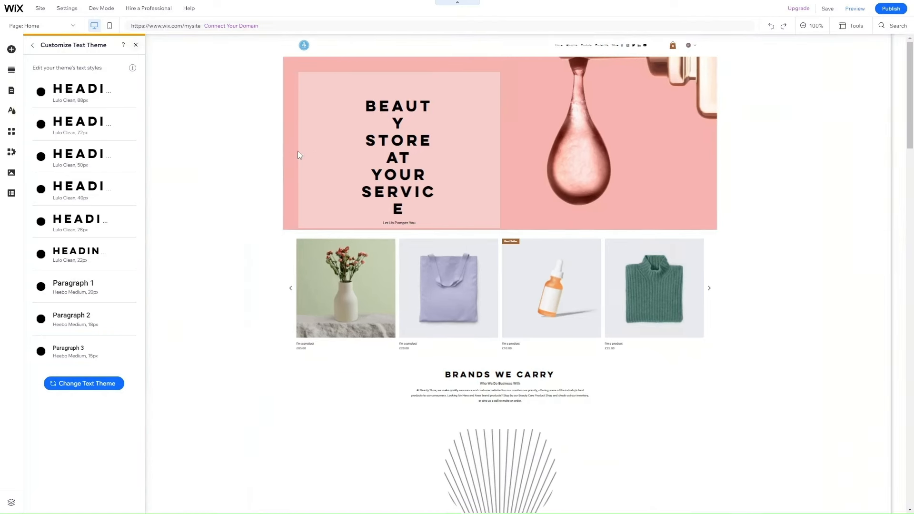
Step: Widen the "Beauty Store at Your Service" heading box to about 729 px and center it above the "Let Us Pamper You" tagline
scroll(363, 405, "down", 10)
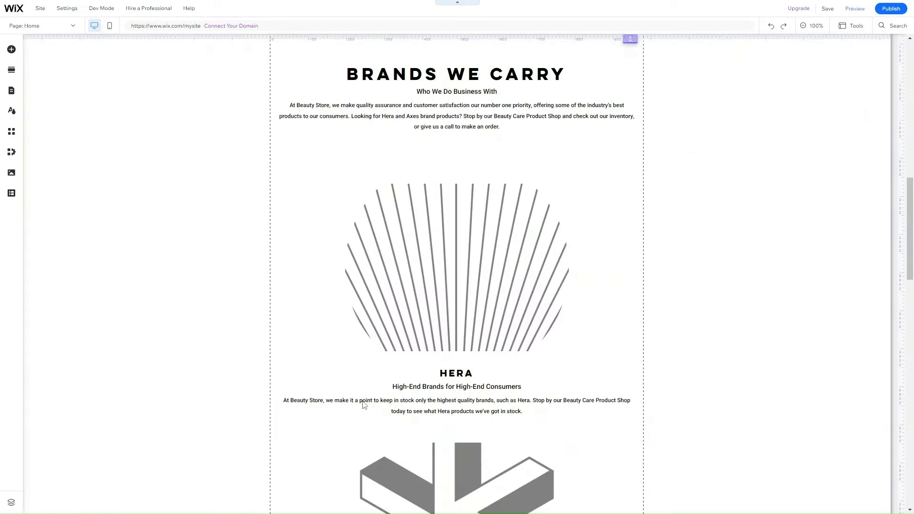
scroll(362, 401, "up", 12)
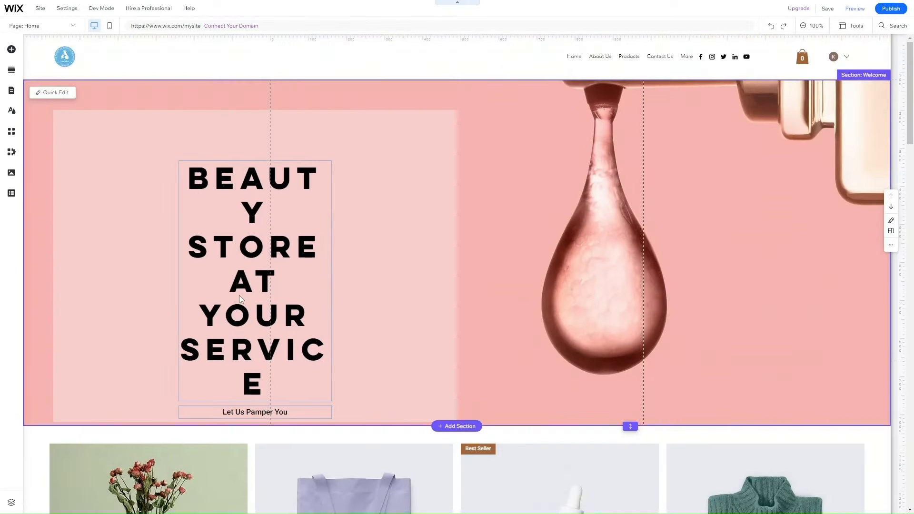
left_click_drag(241, 286, 152, 257)
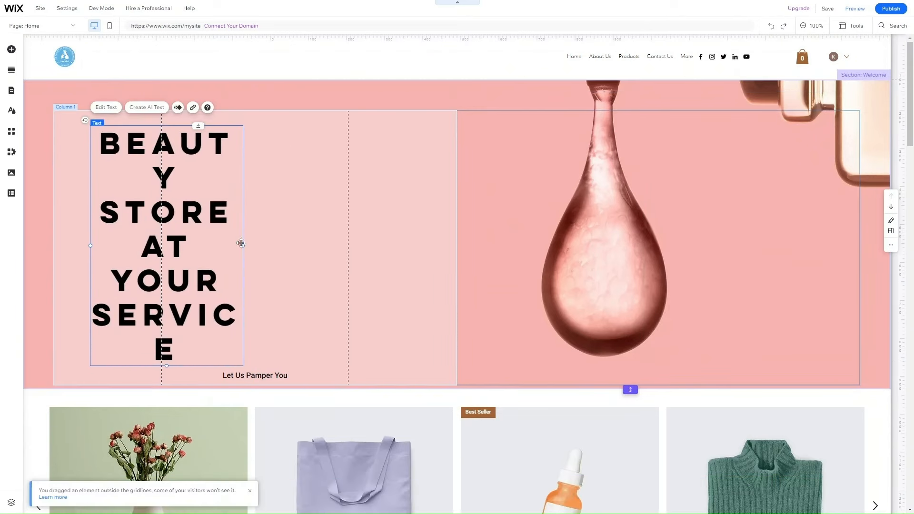
left_click_drag(242, 246, 368, 247)
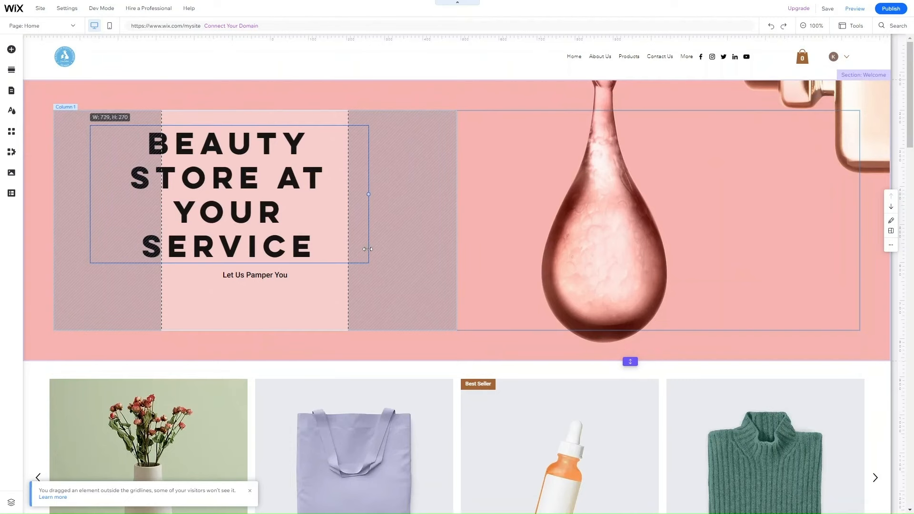
left_click_drag(210, 192, 234, 200)
left_click(259, 281)
left_click_drag(259, 283, 261, 287)
Step: Delete the "Let Us Pamper You" tagline from the Home page's Welcome section
scroll(417, 409, "down", 15)
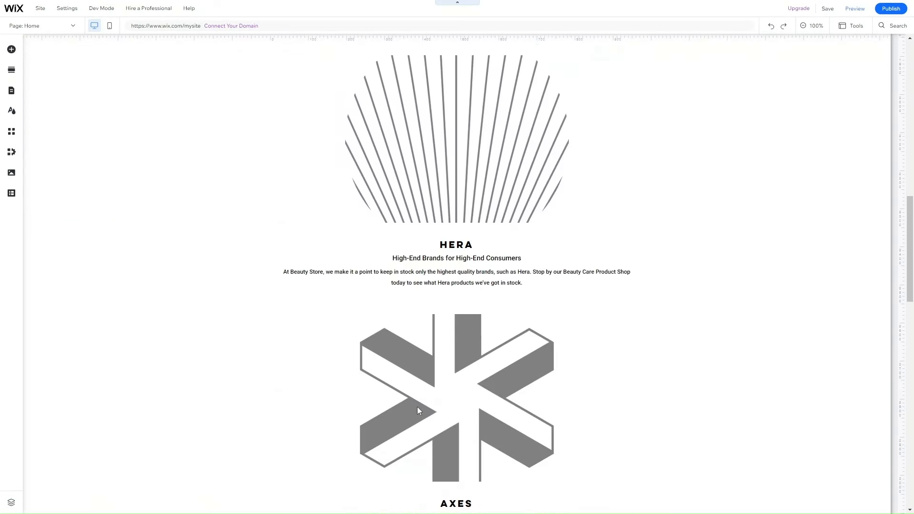
scroll(419, 411, "down", 2)
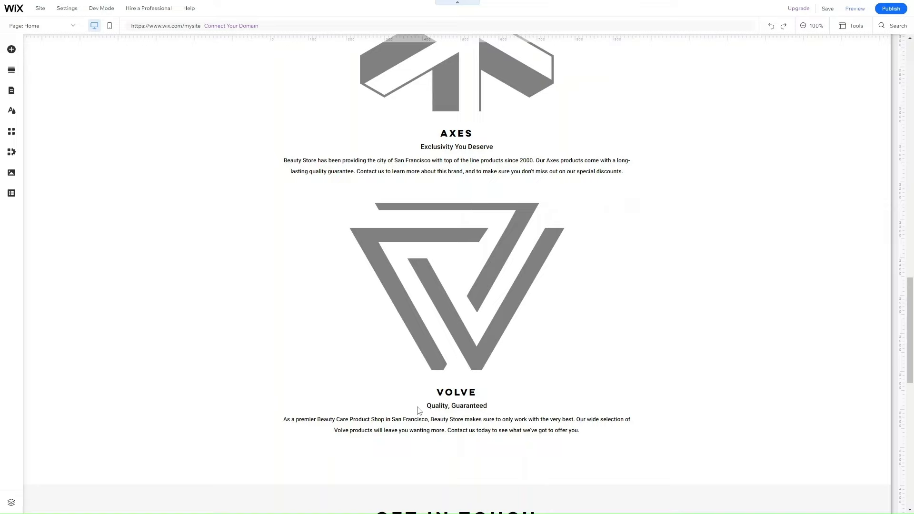
scroll(417, 409, "up", 18)
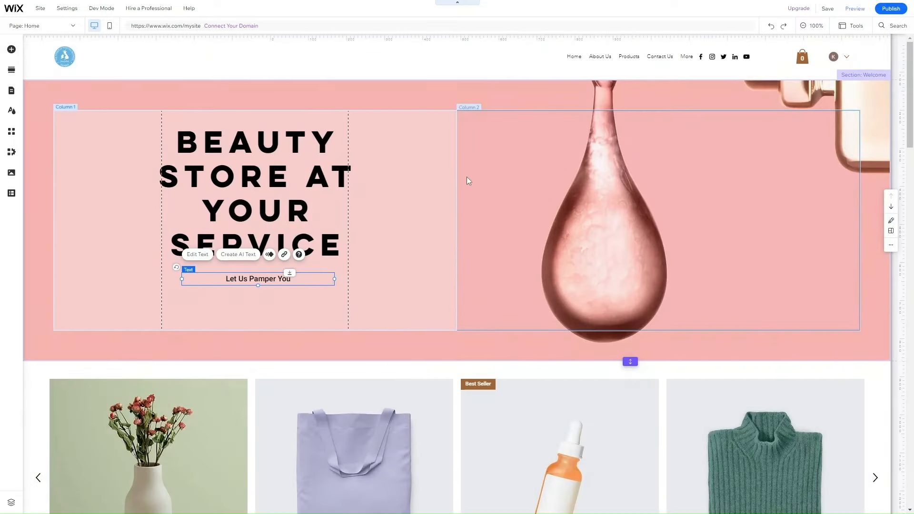
left_click(588, 61)
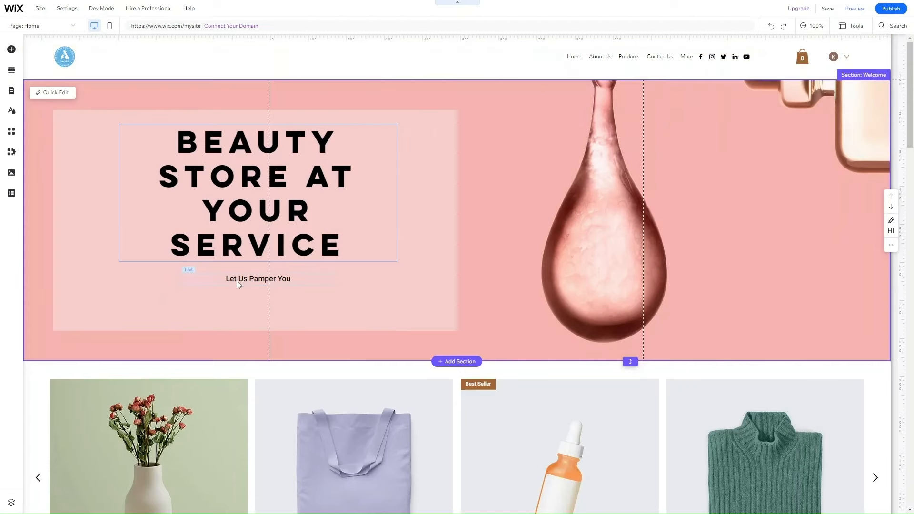
left_click(235, 279)
key("Delete")
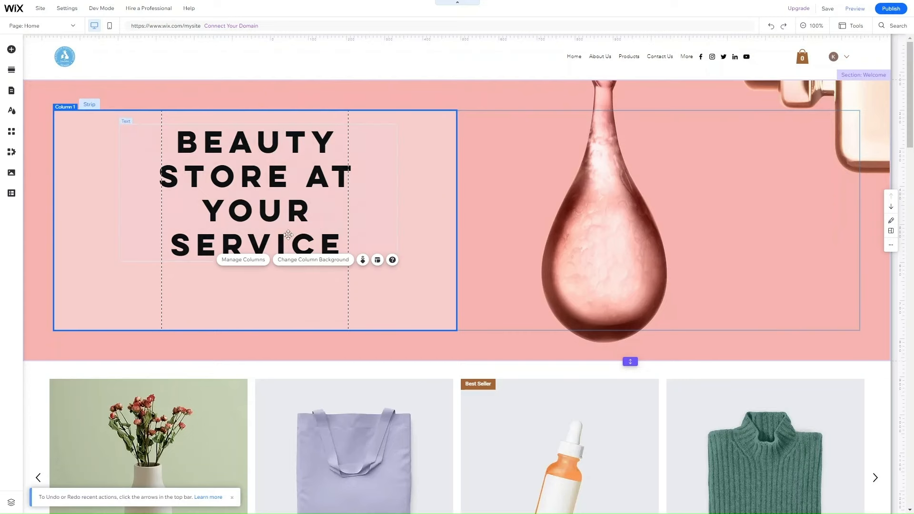
Step: Extend the Welcome section's pink background strip slightly downward and select the inner two-column strip behind the heading
scroll(500, 351, "down", 3)
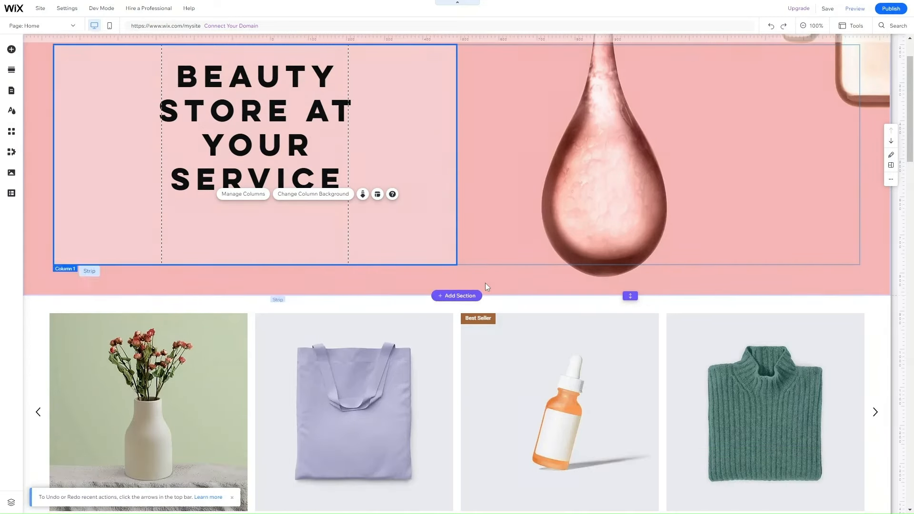
left_click(485, 285)
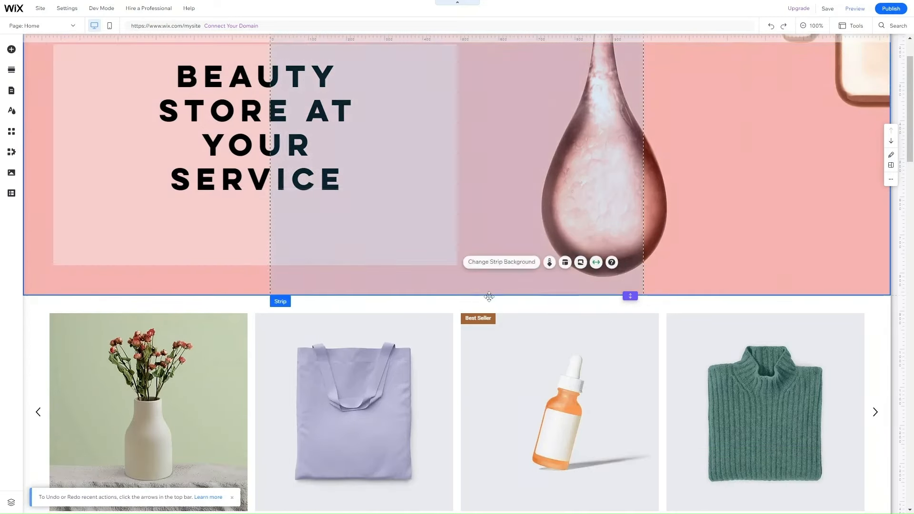
mouse_move(630, 296)
left_mouse_down()
mouse_move(629, 305)
mouse_move(629, 296)
left_mouse_up()
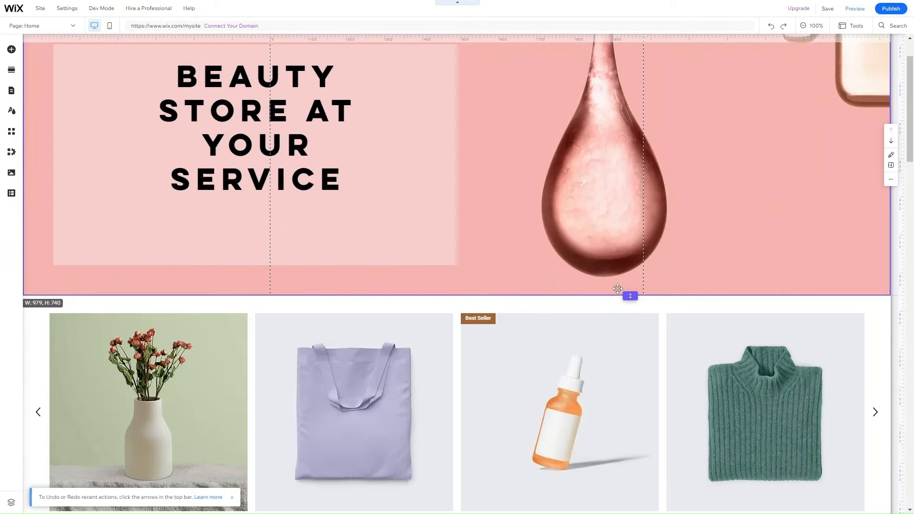
left_click_drag(561, 296, 561, 316)
left_click(373, 210)
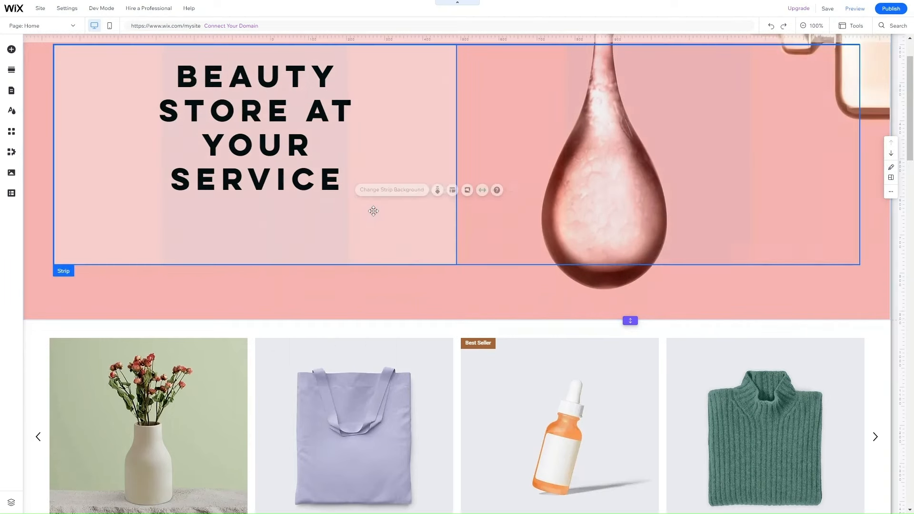
Step: Extend the Welcome section's inner strip down to the droplet's lower edge and add the Helvetica Light paragraph below its heading
scroll(373, 211, "up", 1)
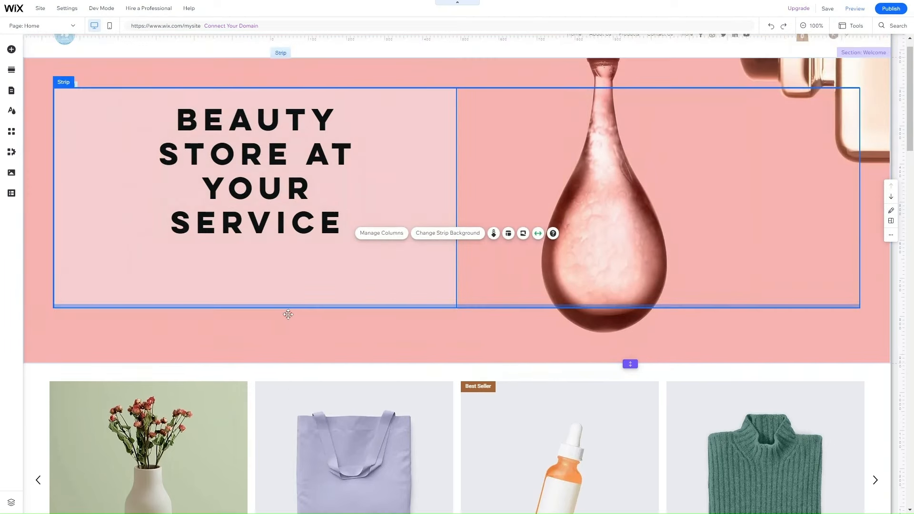
left_click_drag(288, 314, 281, 333)
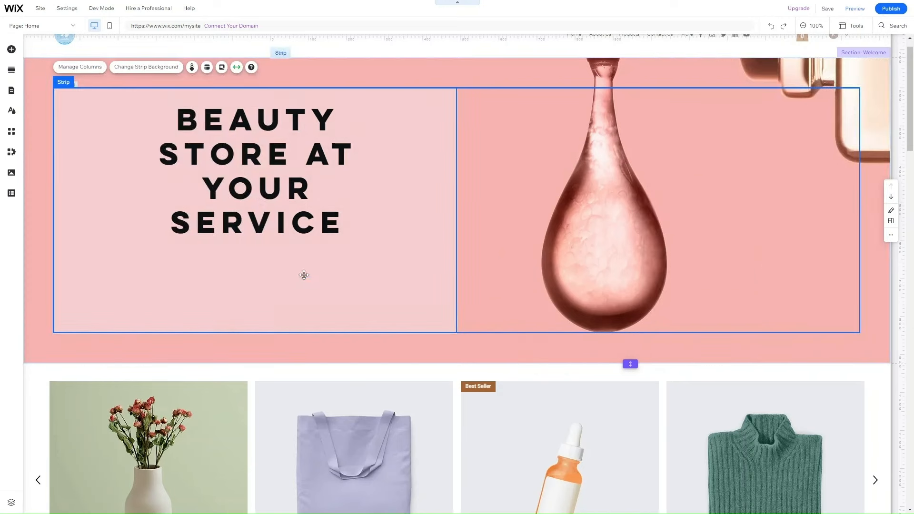
left_click(12, 51)
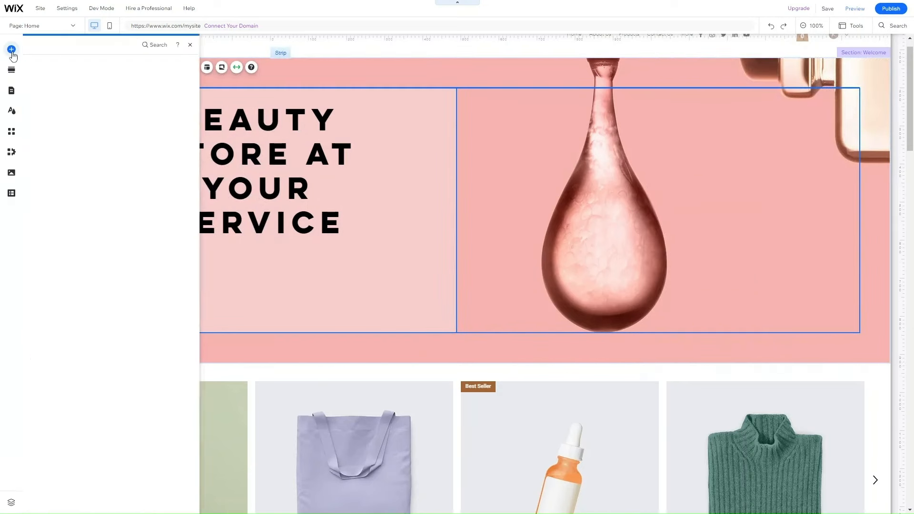
left_click(104, 91)
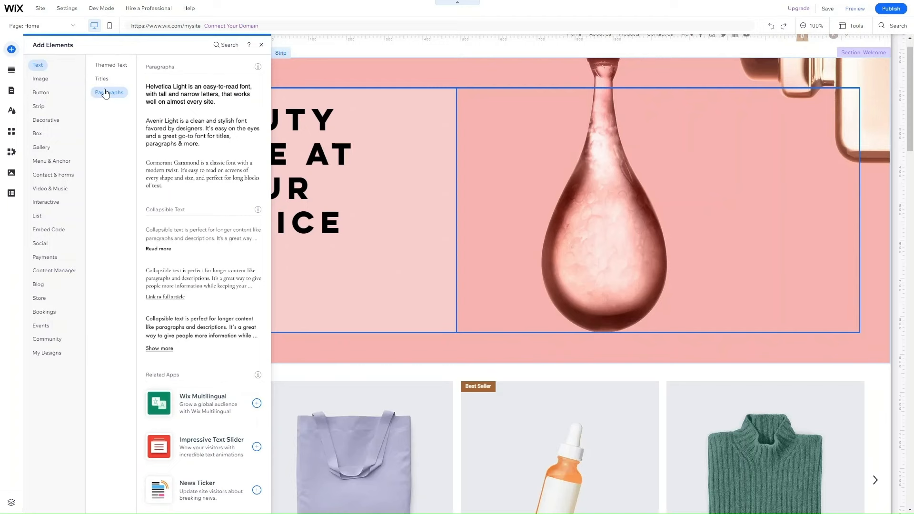
mouse_move(167, 96)
left_mouse_down()
mouse_move(224, 143)
mouse_move(337, 276)
mouse_move(253, 253)
mouse_move(189, 279)
left_mouse_up()
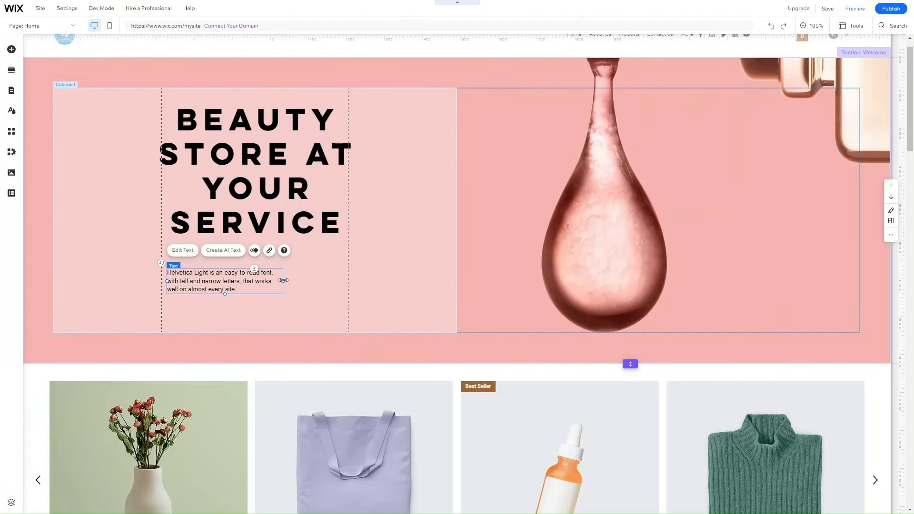
Step: Enlarge the new paragraph's box to roughly the heading's width, make it taller, and center-align its text
left_click_drag(283, 281, 339, 285)
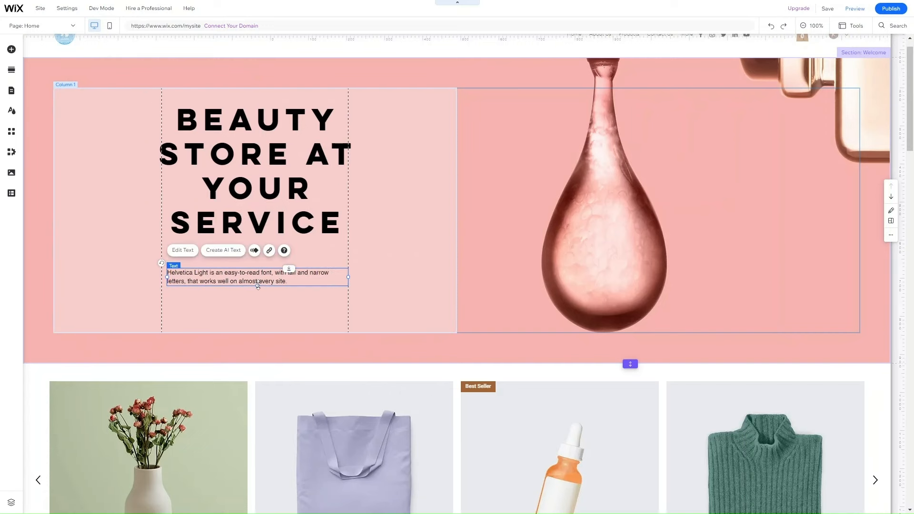
left_click_drag(259, 284, 258, 308)
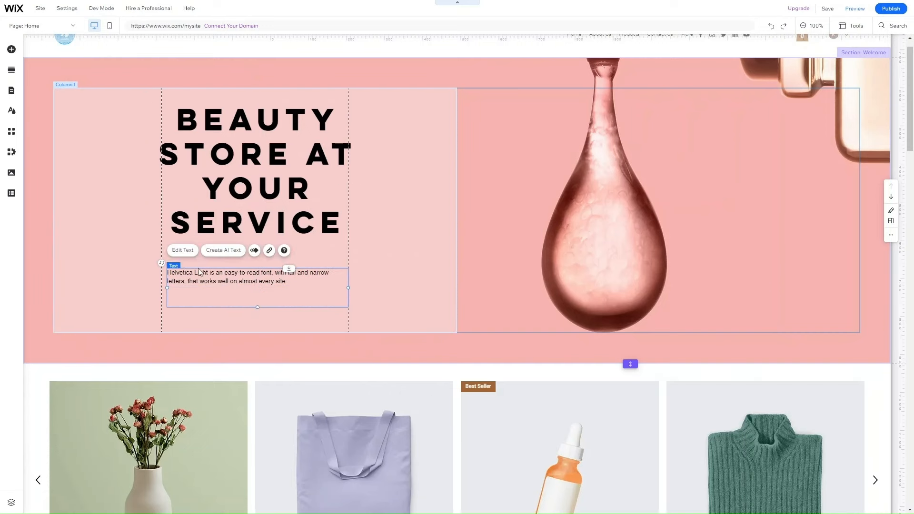
left_click(189, 250)
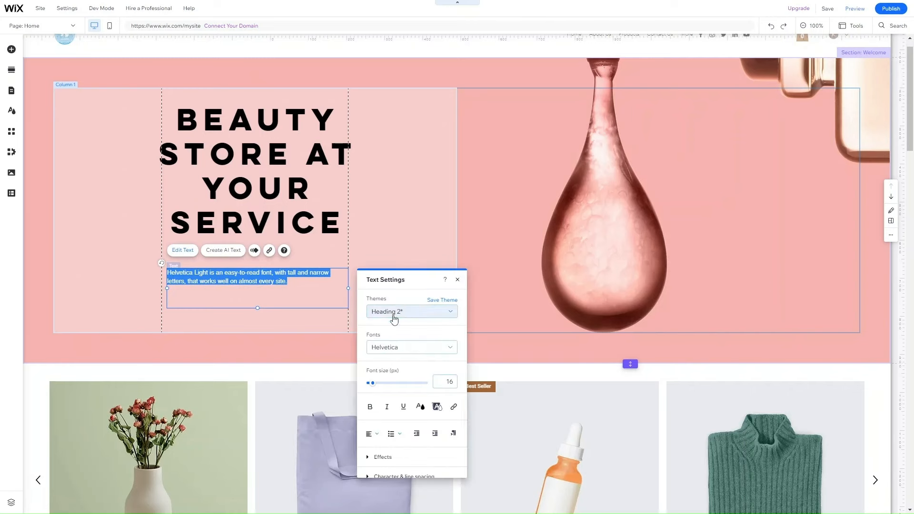
left_click(375, 434)
left_click(376, 446)
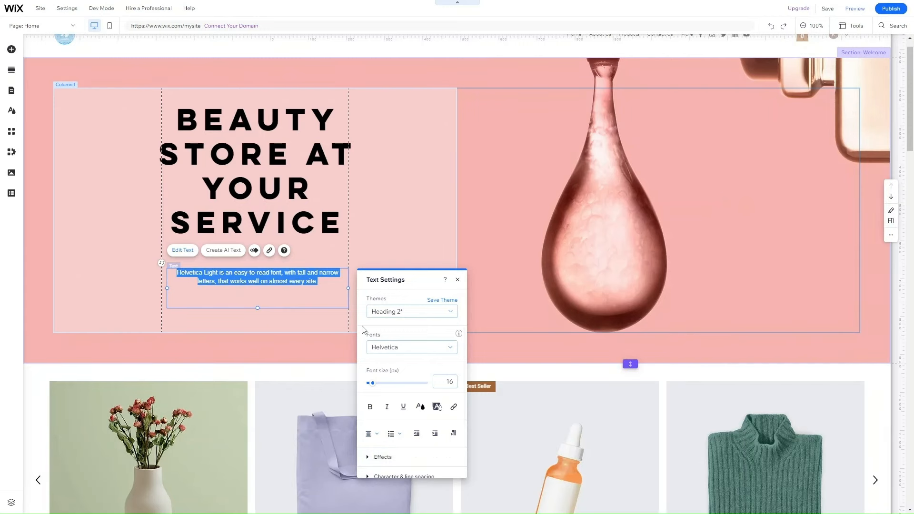
Step: Apply the Paragraph 1 theme to the new paragraph and shift its box slightly up toward the heading
left_click(401, 316)
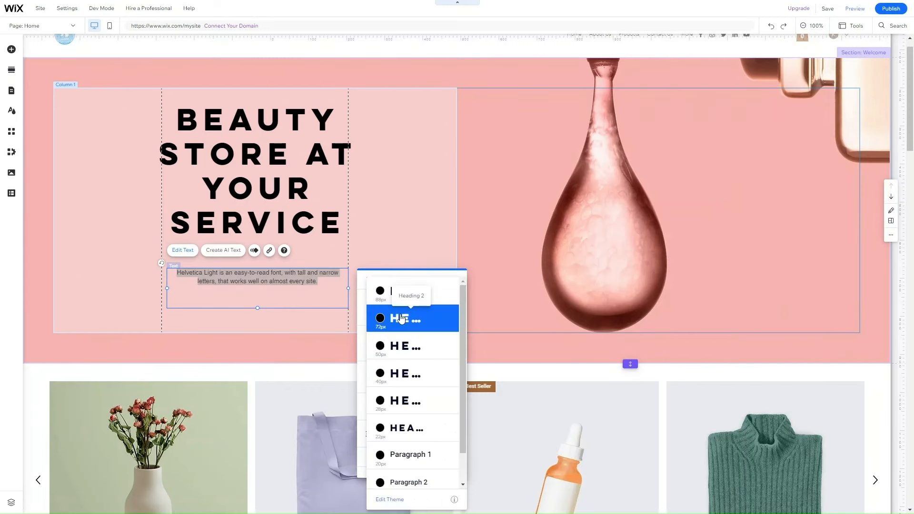
left_click(407, 457)
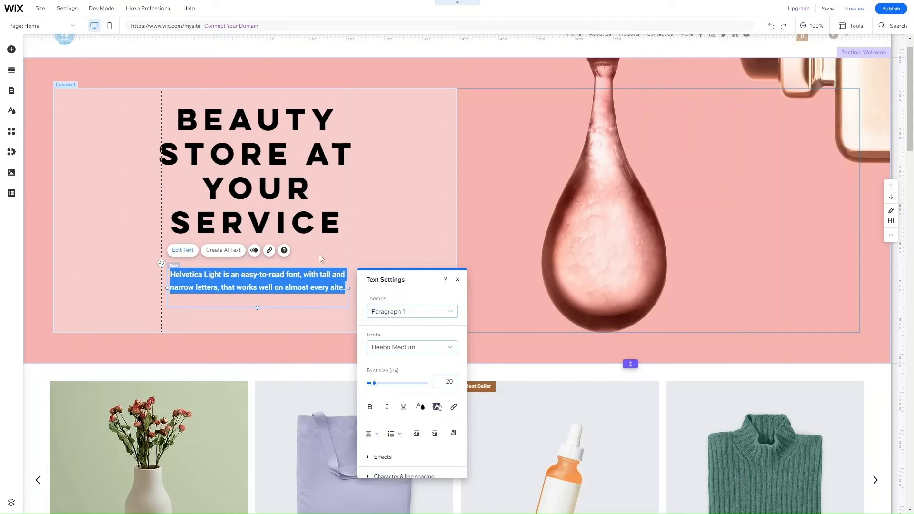
left_click(259, 296)
left_click(257, 297)
mouse_move(258, 297)
left_mouse_down()
mouse_move(260, 278)
mouse_move(261, 290)
left_mouse_up()
left_click(186, 240)
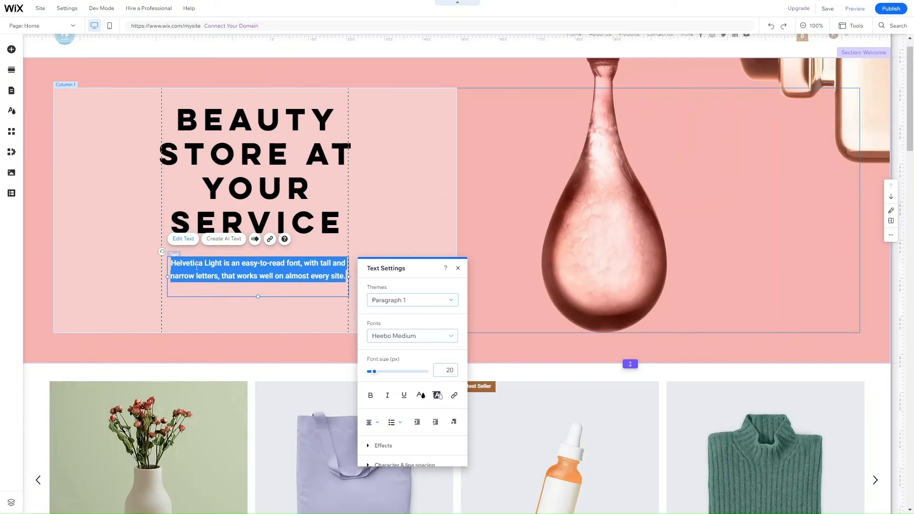
Step: Add a third line reading "Lorem Ipsum" to the end of the Welcome paragraph and finish editing the text
left_click(223, 276)
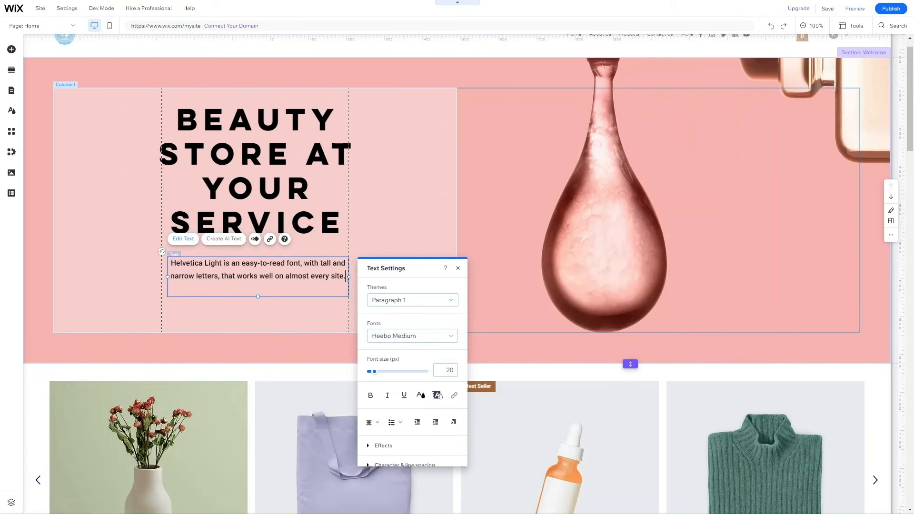
key("Return")
type("Lorem")
scroll(348, 282, "down", 8)
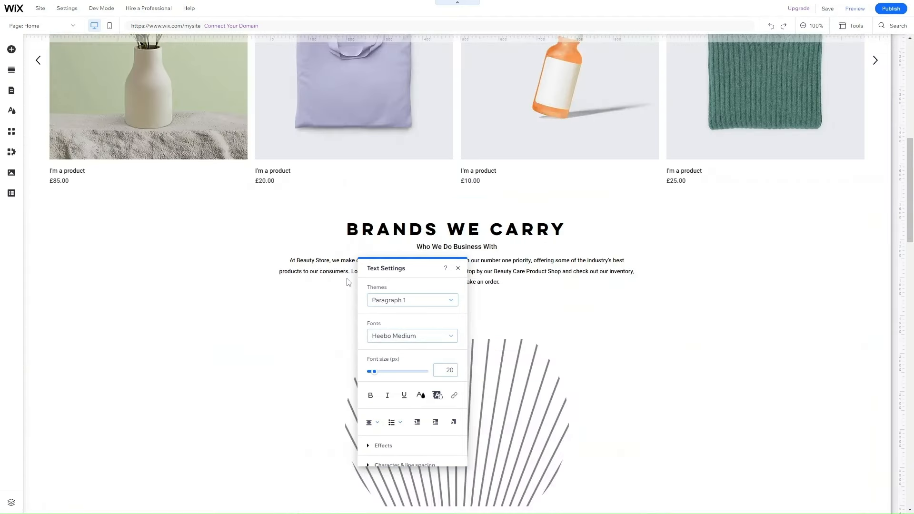
scroll(344, 270, "up", 8)
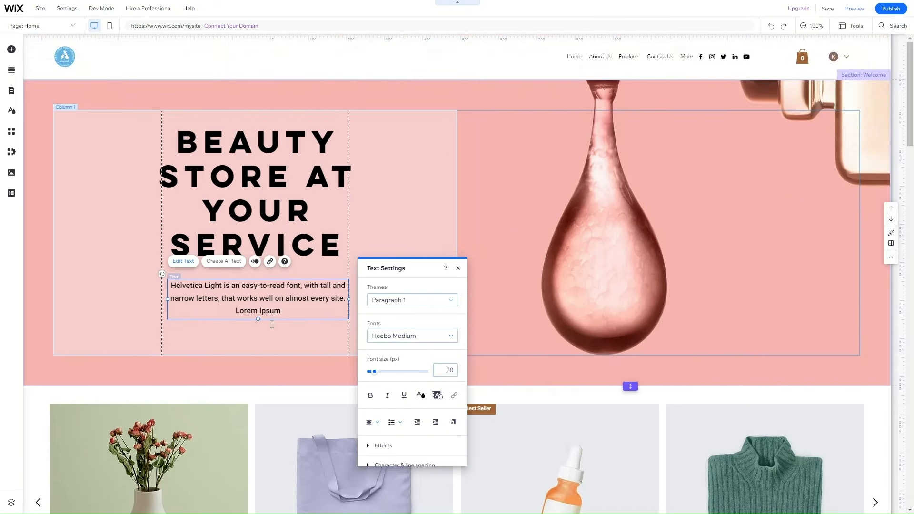
left_click(269, 341)
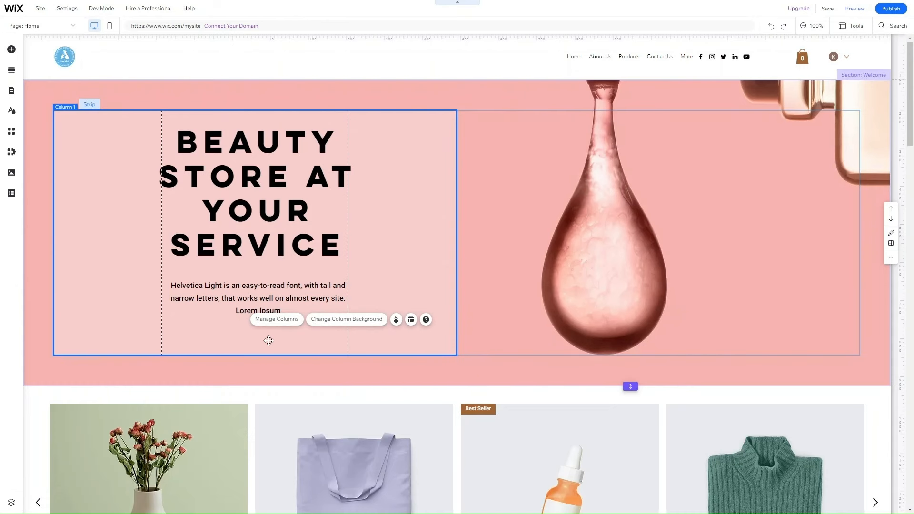
Step: Extend the Products section downward and move its slider gallery down to free space above the products
scroll(324, 412, "down", 5)
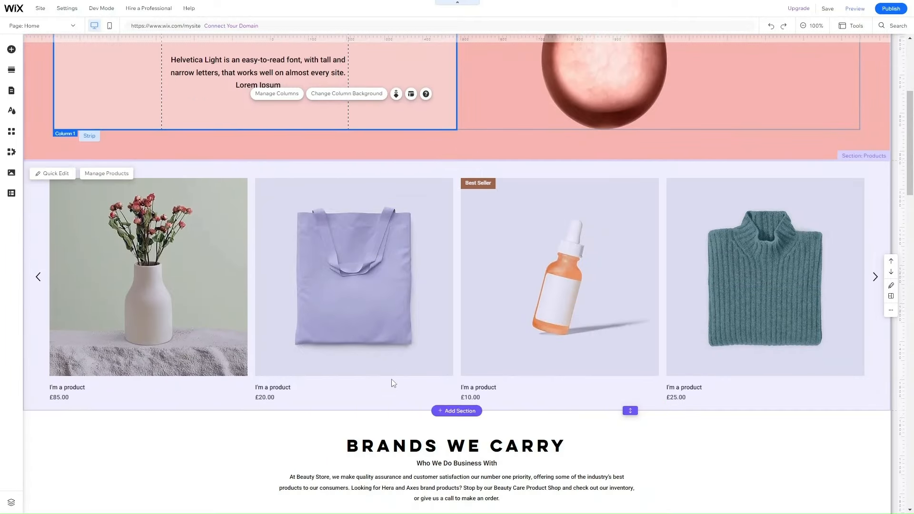
scroll(380, 398, "down", 2)
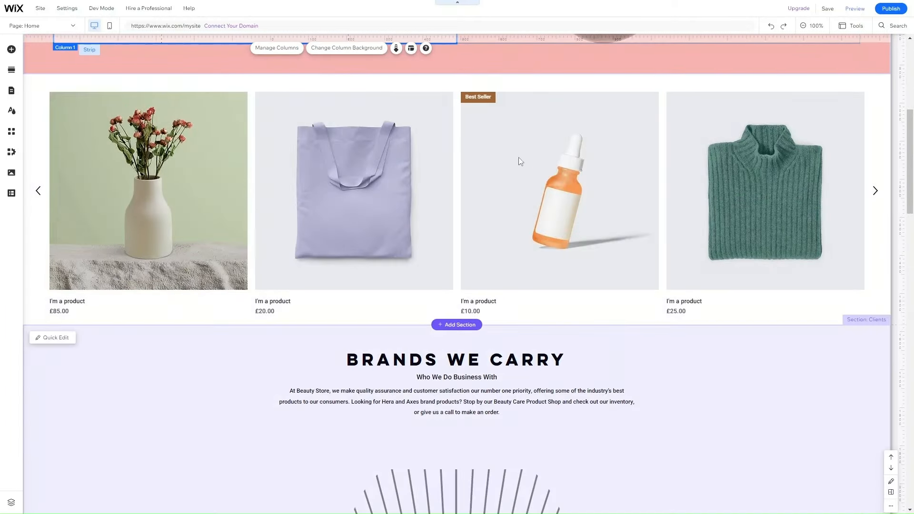
scroll(503, 90, "up", 1)
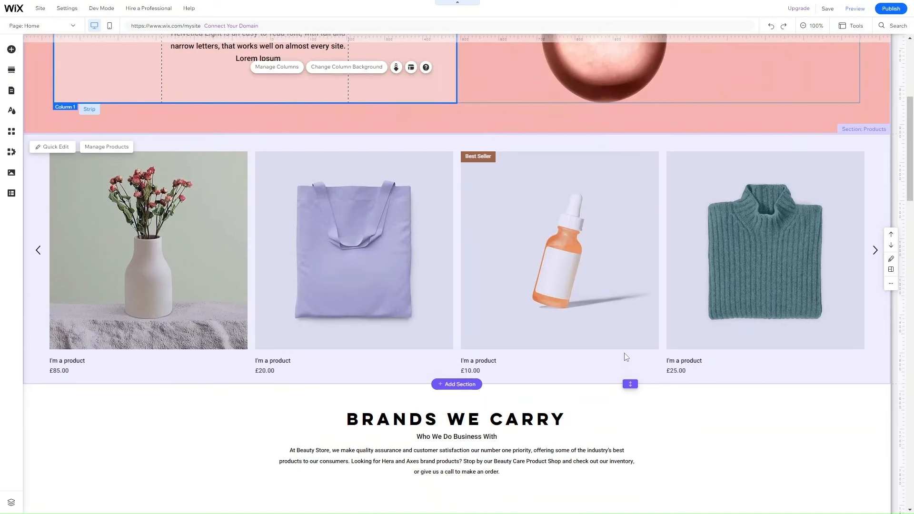
left_click_drag(629, 383, 614, 503)
left_click(538, 223)
left_click_drag(537, 223, 534, 319)
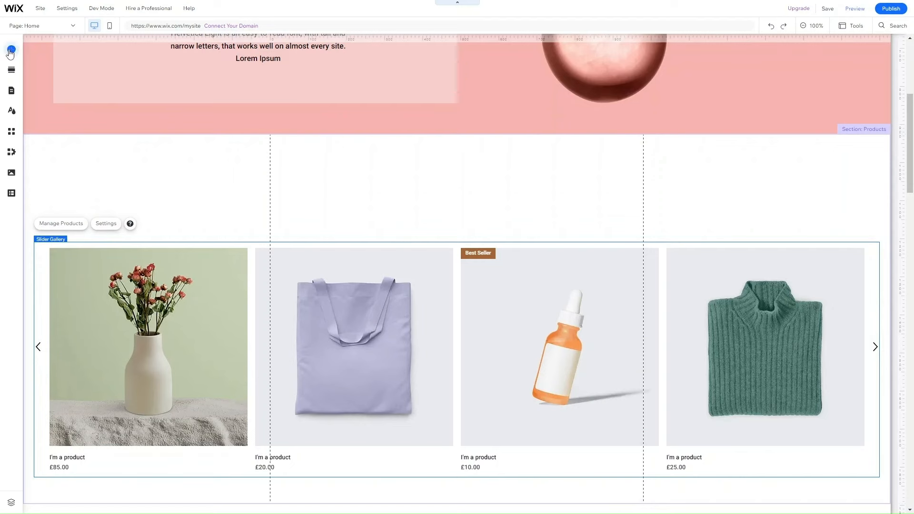
Step: Add a Heading 3 themed text, centered in the empty space above the product slider gallery
left_click(11, 50)
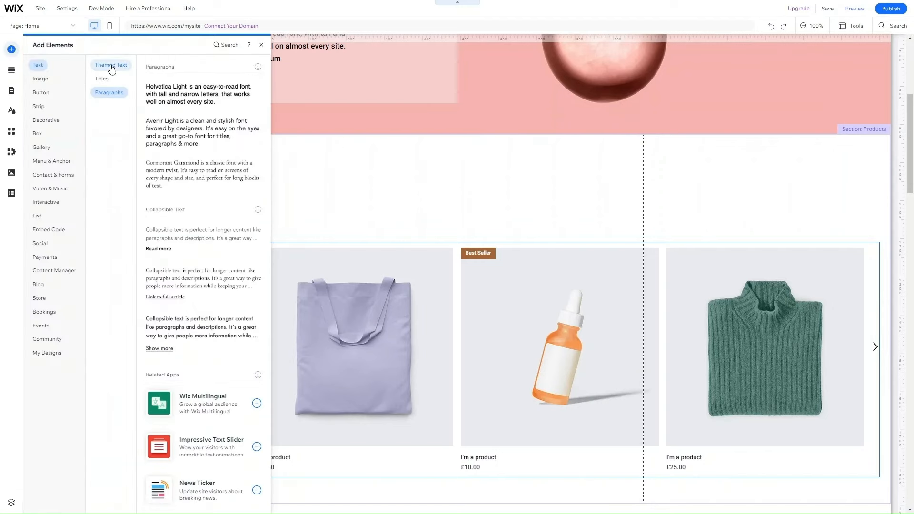
left_click(111, 67)
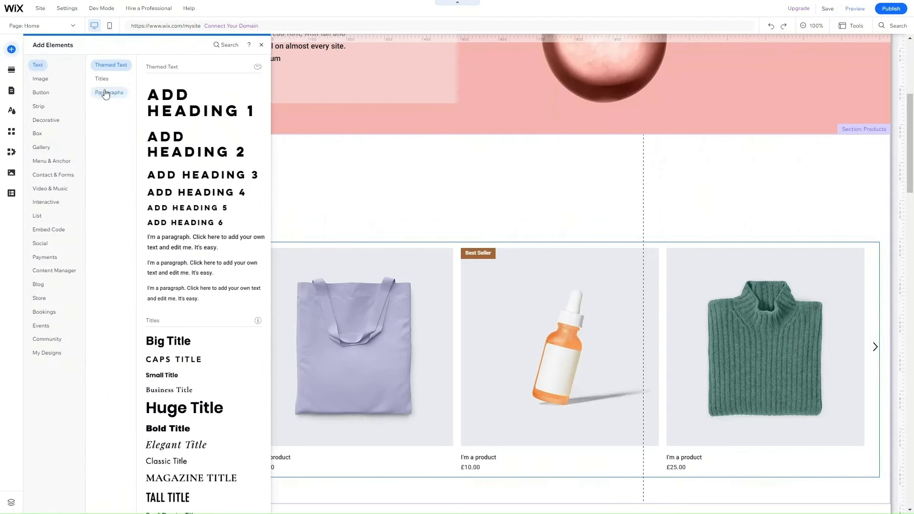
left_click(106, 93)
left_click(107, 80)
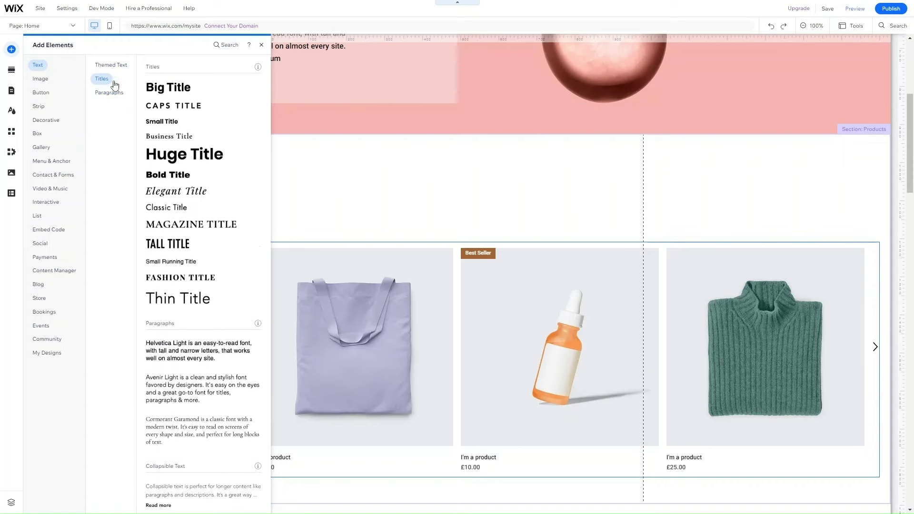
left_click(110, 67)
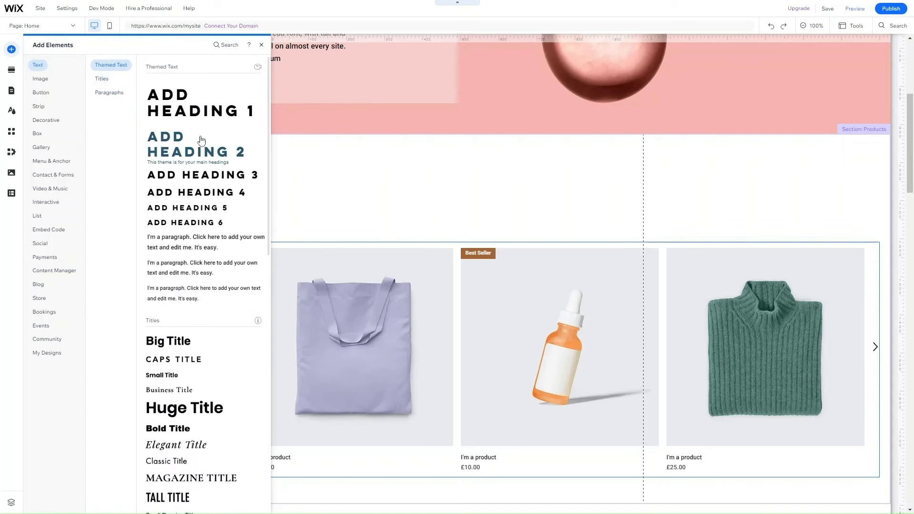
left_click_drag(189, 179, 420, 173)
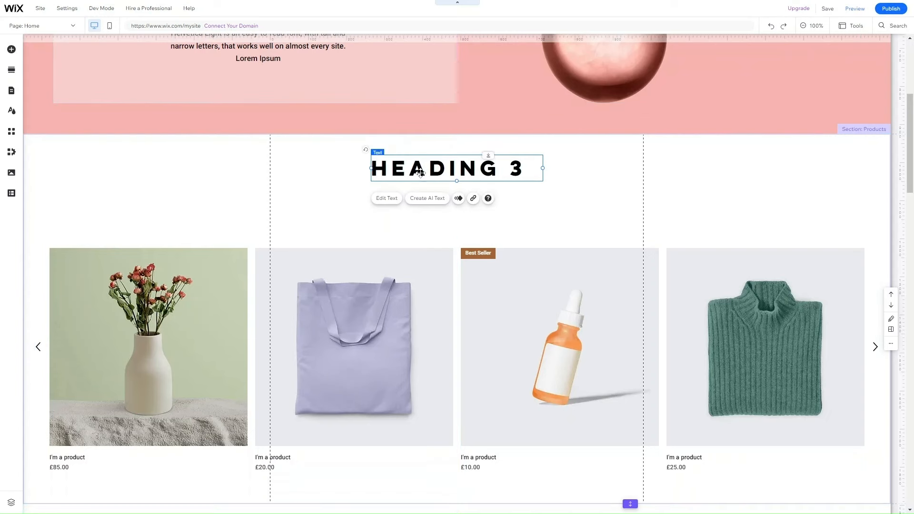
Step: Replace the new heading's text with "BESTSELLERS", center-align it, and close its text settings
left_click(394, 199)
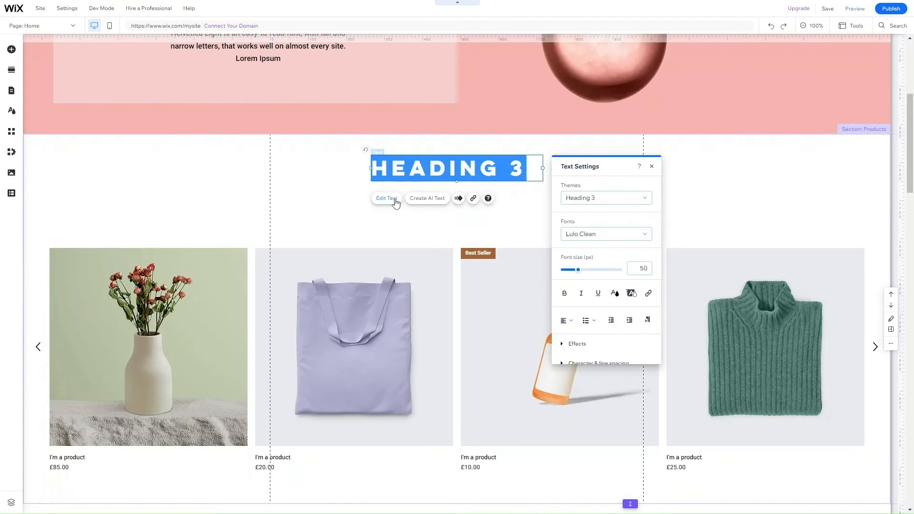
type("BESTSELLERS")
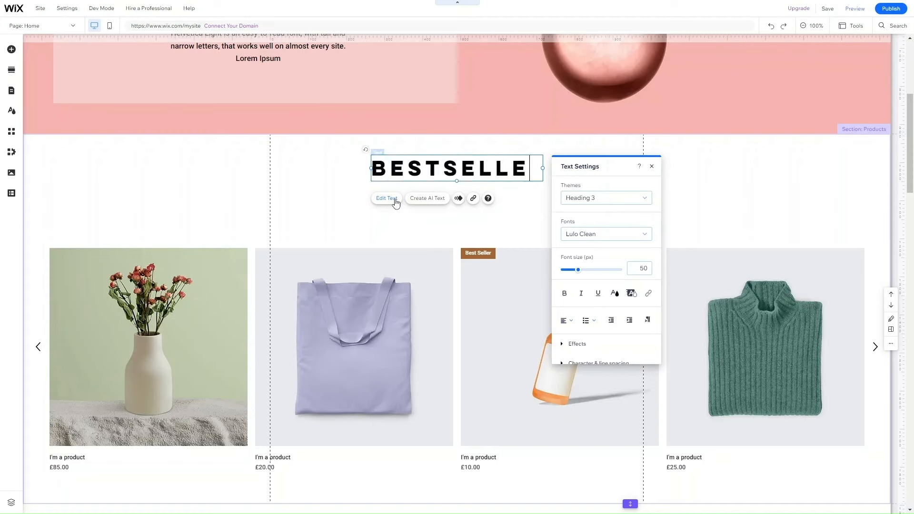
left_click(566, 320)
left_click(574, 339)
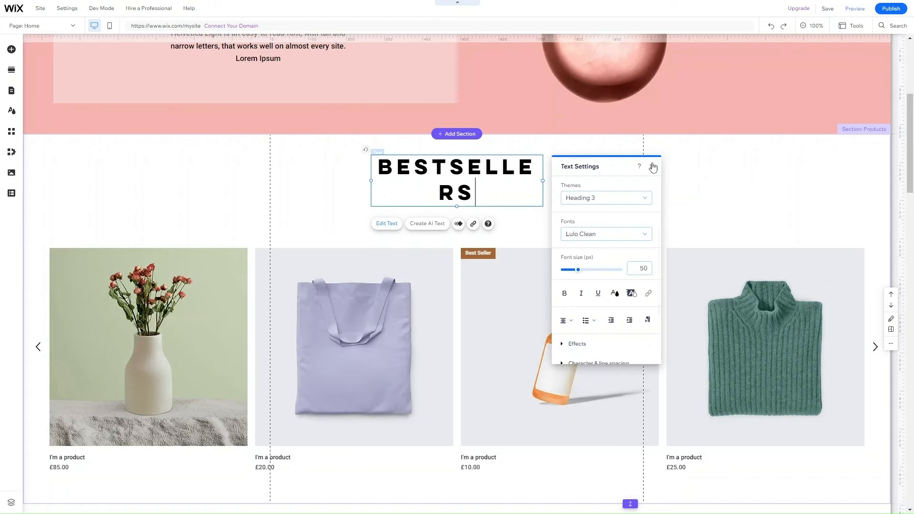
left_click(652, 166)
Step: Widen and recenter the BESTSELLERS heading so it fits on one line, and move the slider gallery up closer to it
left_click_drag(542, 181, 571, 169)
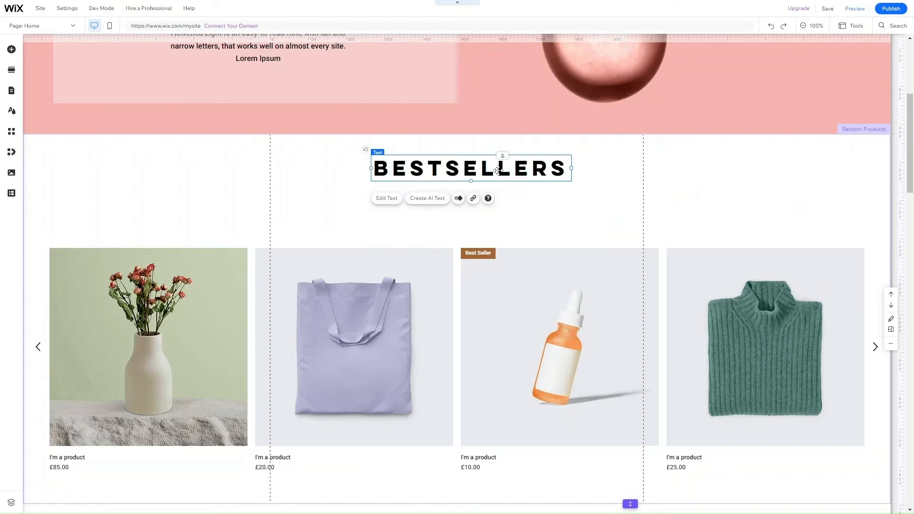
left_click_drag(498, 171, 486, 173)
left_click(546, 293)
left_click_drag(545, 293, 543, 264)
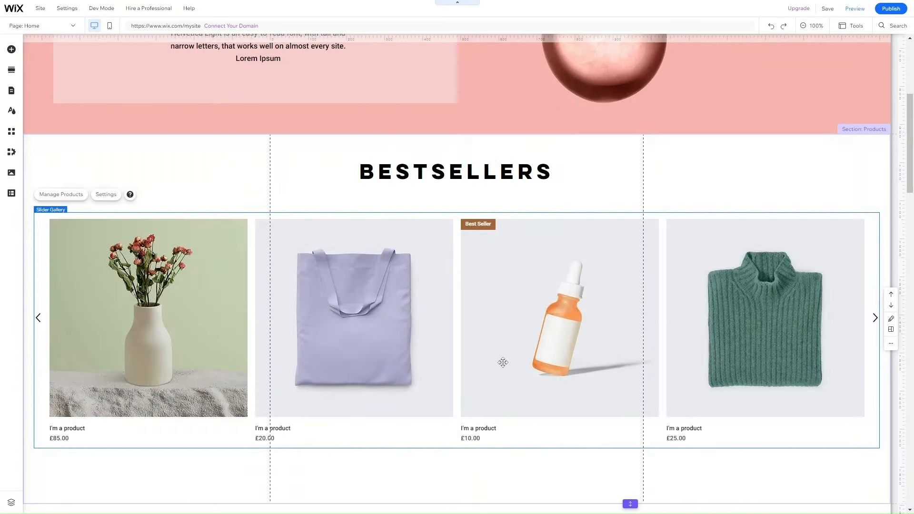
Step: Review the Home page layout from the Welcome section through the Bestsellers gallery to the Brands We Carry section
scroll(524, 248, "up", 5)
scroll(418, 292, "down", 2)
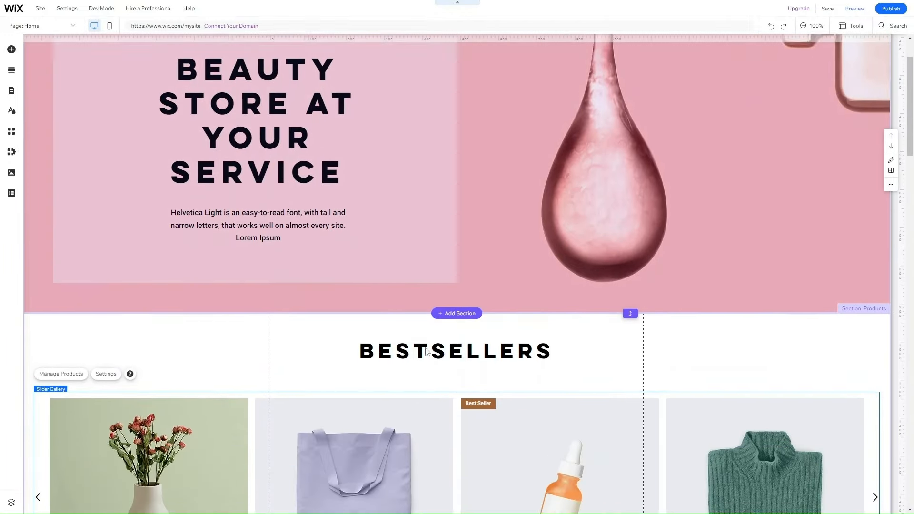
scroll(390, 143, "up", 3)
scroll(403, 280, "down", 4)
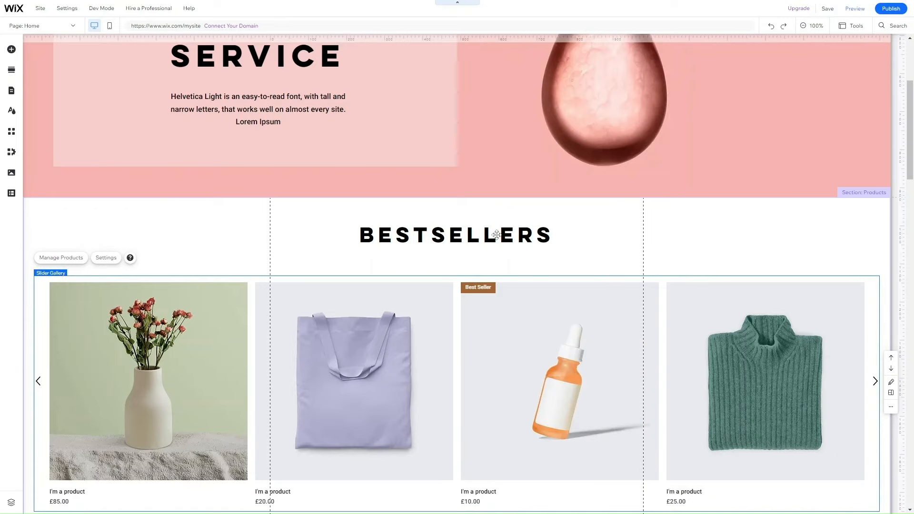
scroll(398, 376, "down", 7)
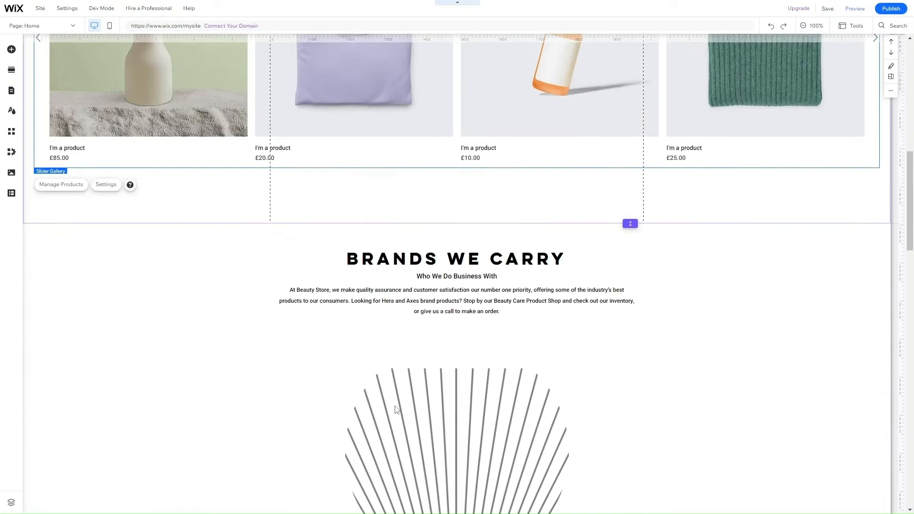
scroll(395, 409, "down", 5)
scroll(395, 406, "up", 10)
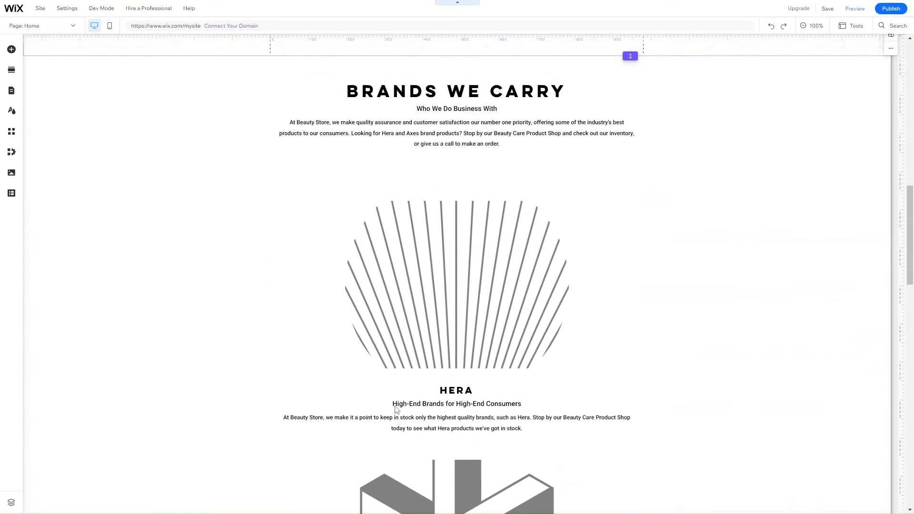
scroll(394, 406, "down", 6)
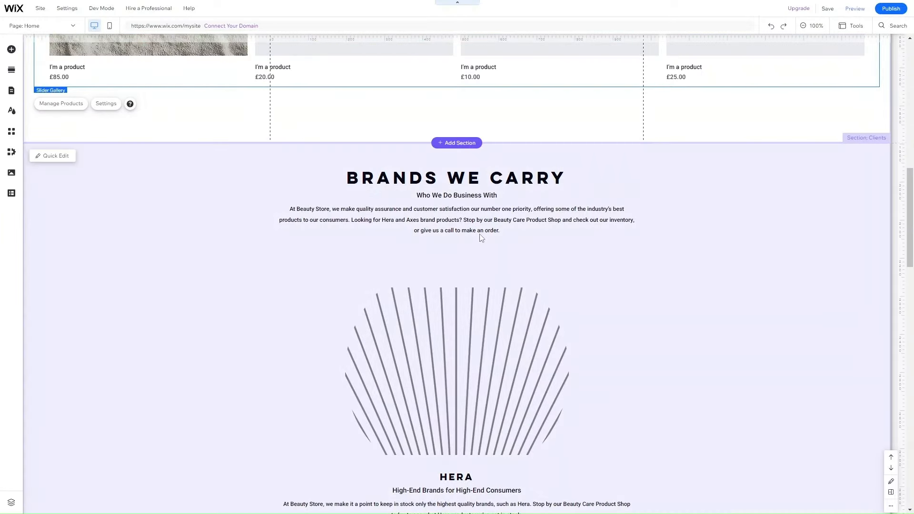
Step: Review the rest of the Home page, from the Brands We Carry section through the contact form, map and subscribe footer
scroll(457, 336, "down", 6)
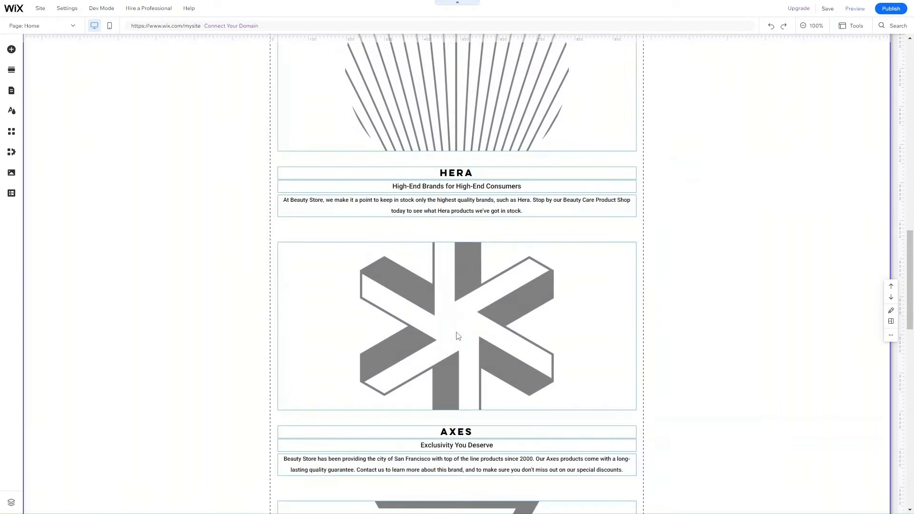
left_click(457, 336)
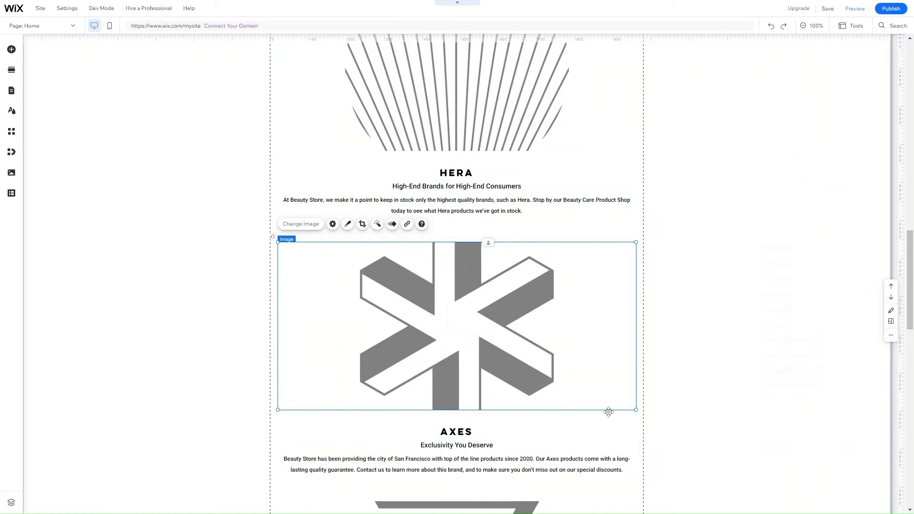
scroll(605, 409, "down", 9)
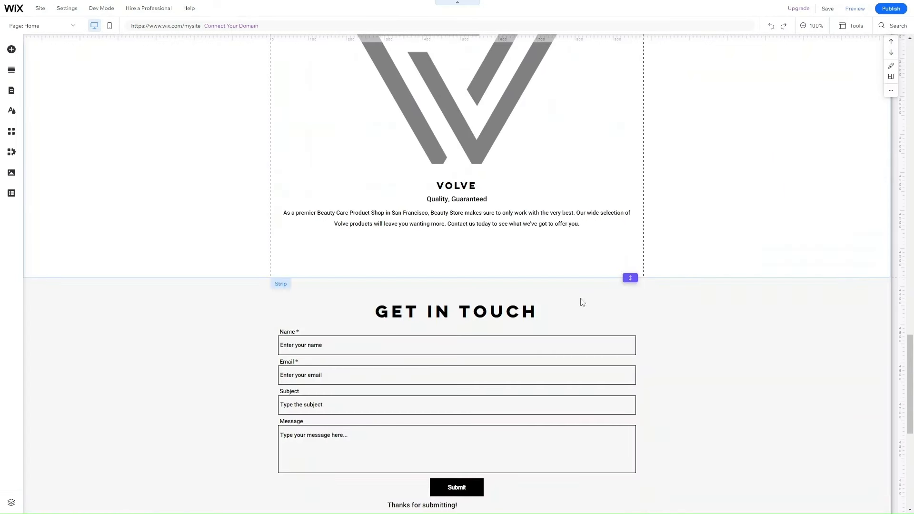
scroll(547, 241, "down", 5)
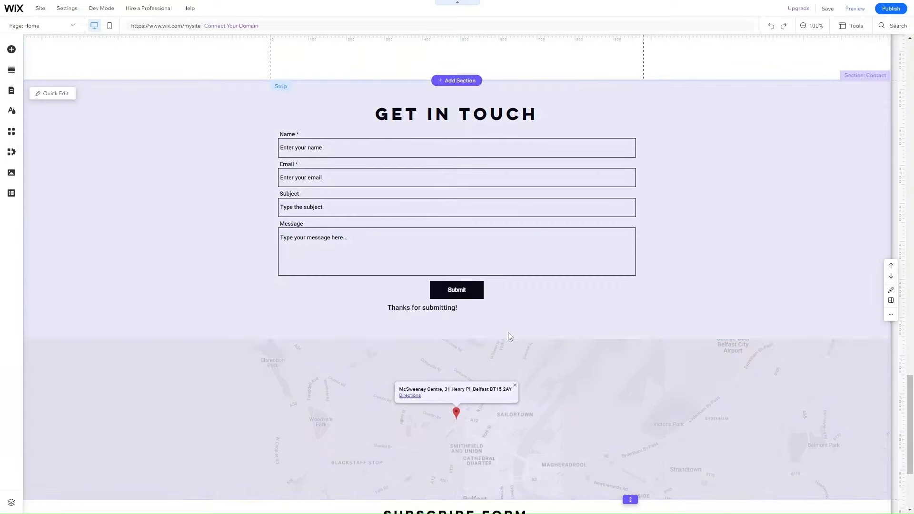
scroll(508, 332, "down", 3)
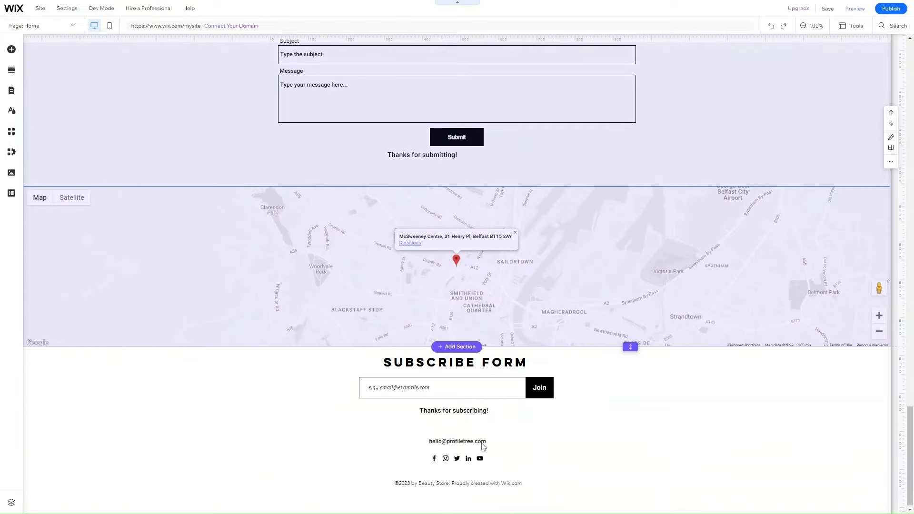
scroll(502, 324, "up", 15)
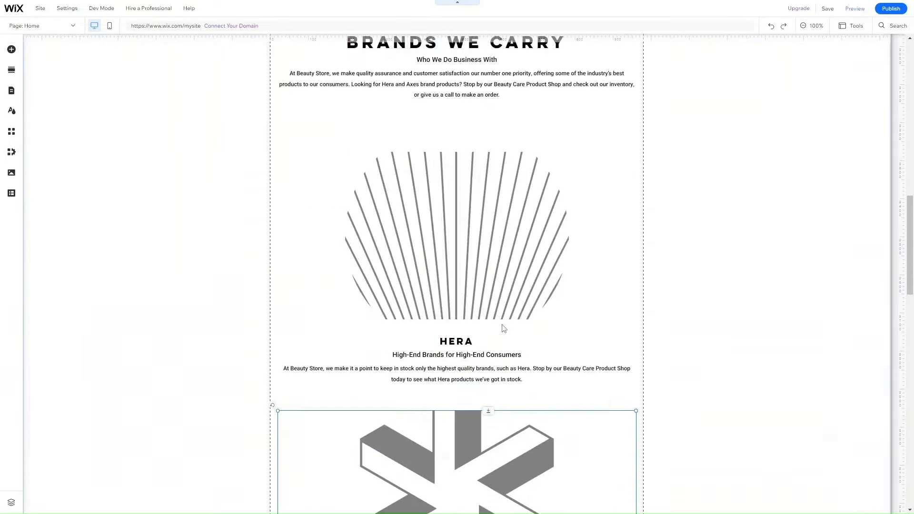
scroll(502, 324, "up", 10)
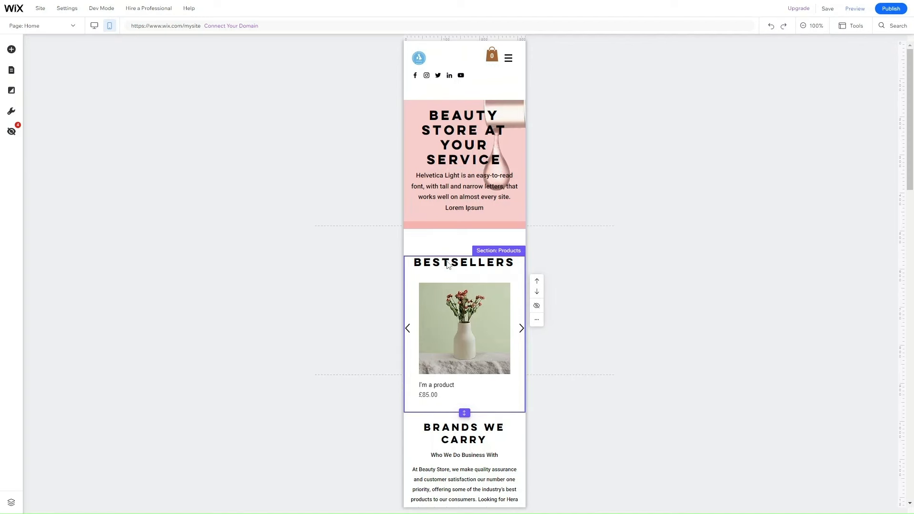
Step: In the mobile layout, move the slider gallery slightly down to adjust its spacing below the BESTSELLERS heading
left_click(461, 286)
left_click_drag(461, 287, 462, 295)
left_click(463, 271)
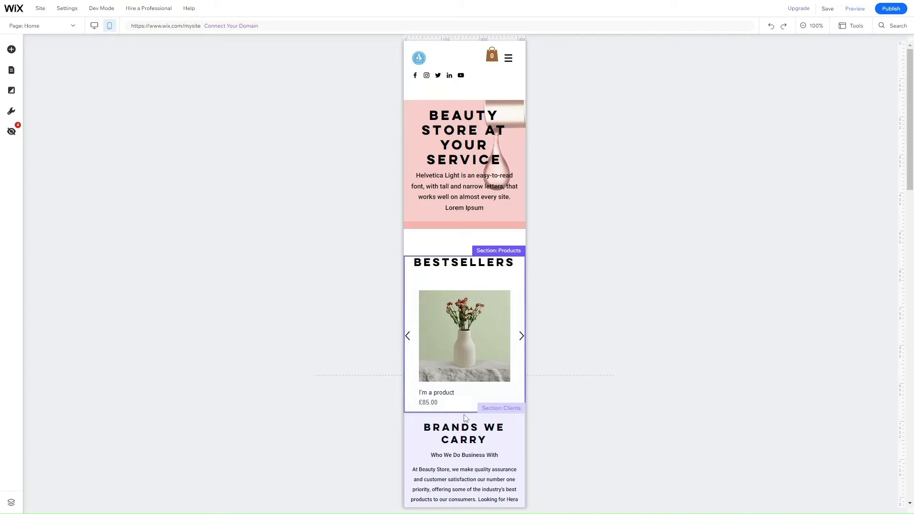
left_click_drag(493, 323, 494, 317)
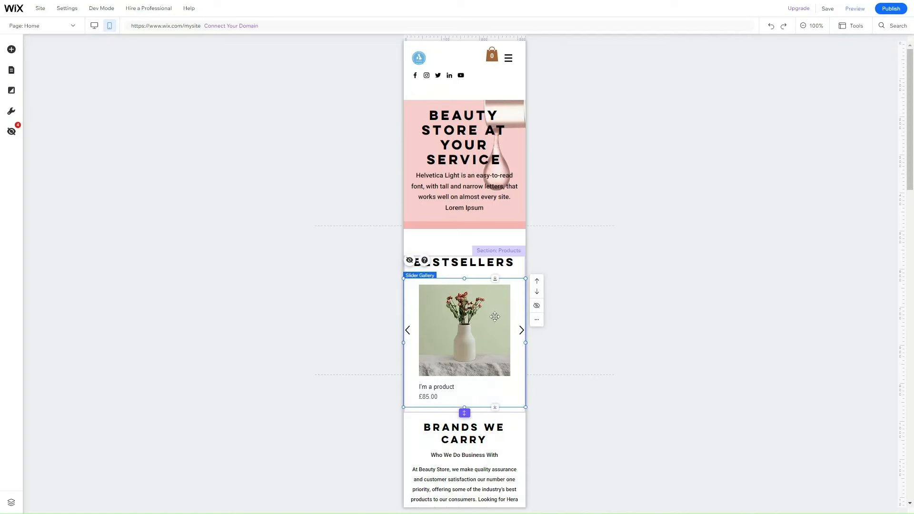
Step: Return to the desktop layout and save the site under a free Wix.com domain with the address ending "beauty-store"
scroll(480, 389, "down", 1)
scroll(479, 391, "down", 15)
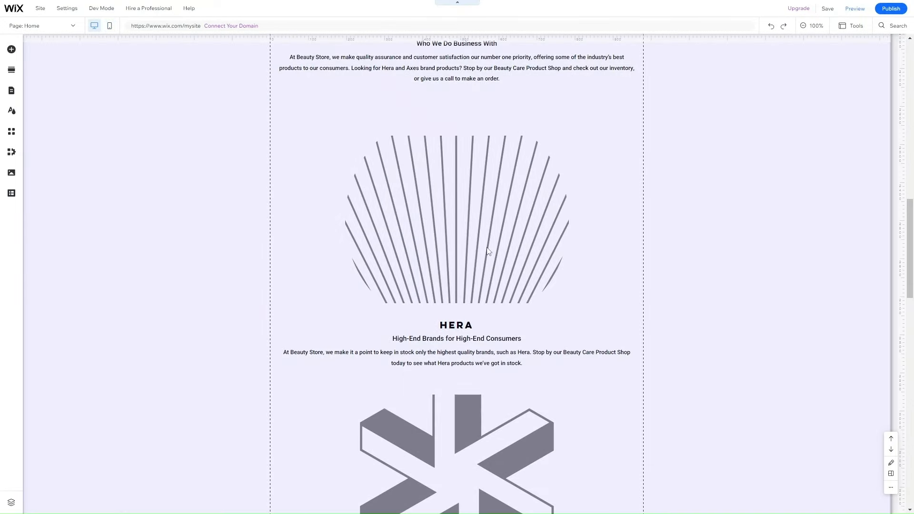
scroll(487, 248, "up", 12)
scroll(487, 248, "up", 4)
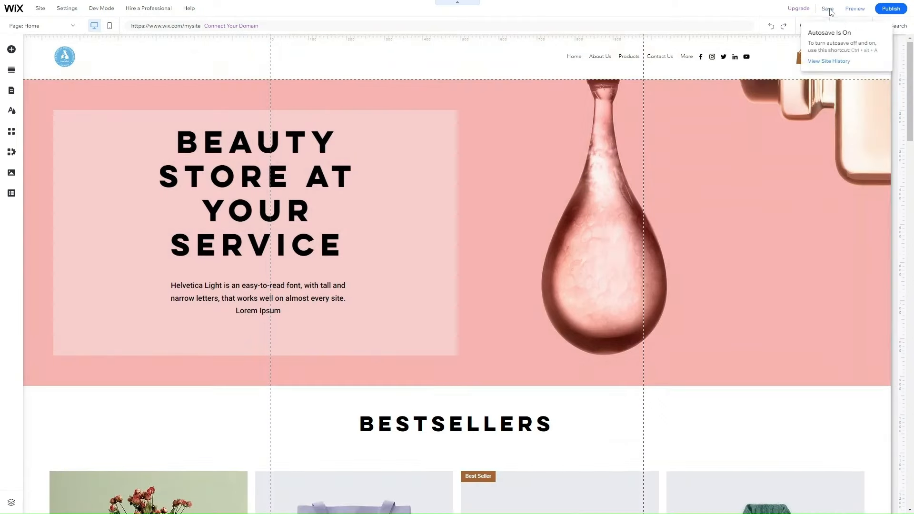
left_click(827, 8)
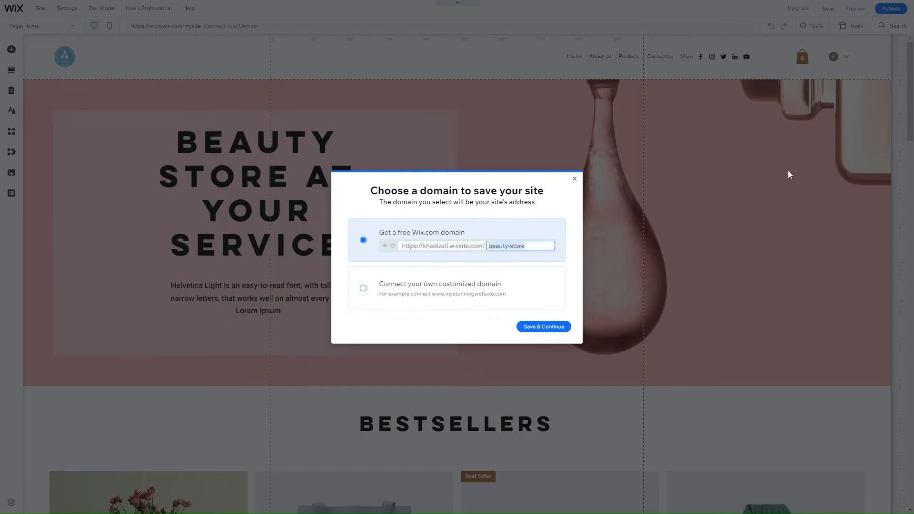
left_click(543, 330)
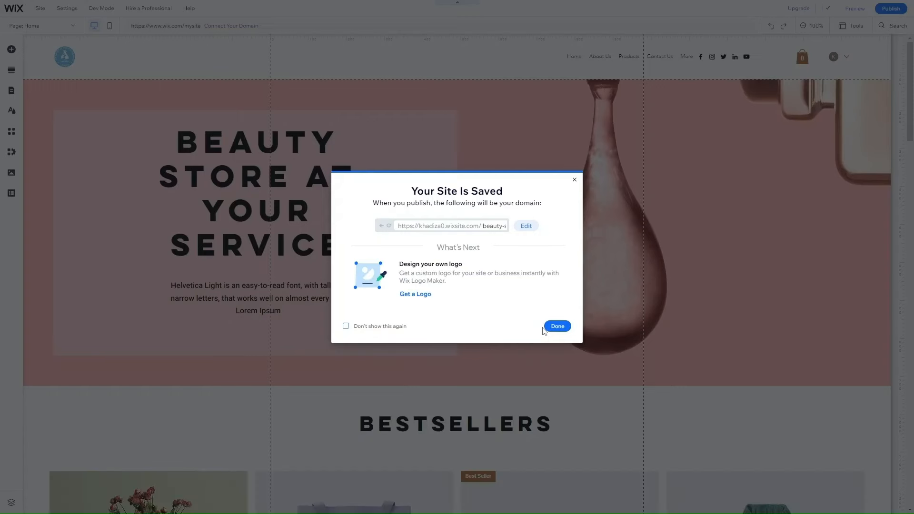
left_click(547, 328)
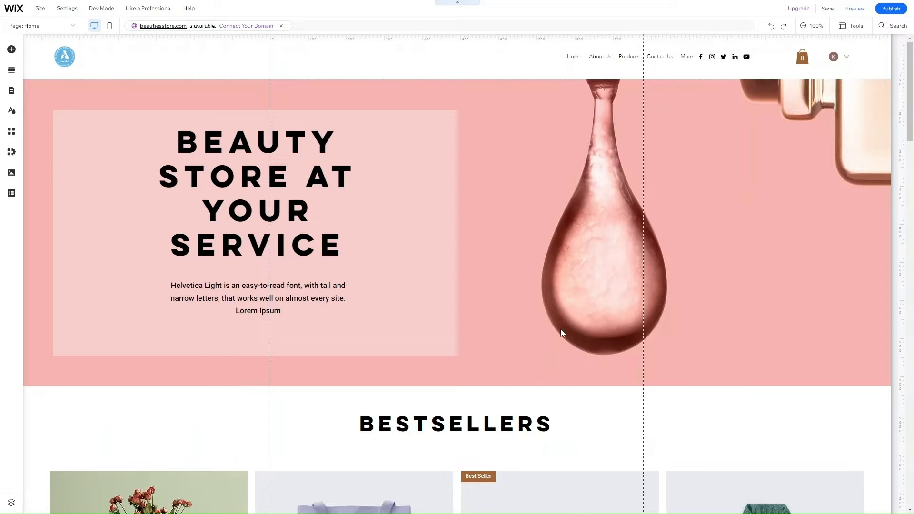
Step: Widen the header's horizontal menu toward the logo so Store Policies and Shop fit instead of More
scroll(560, 330, "down", 15)
scroll(561, 329, "up", 15)
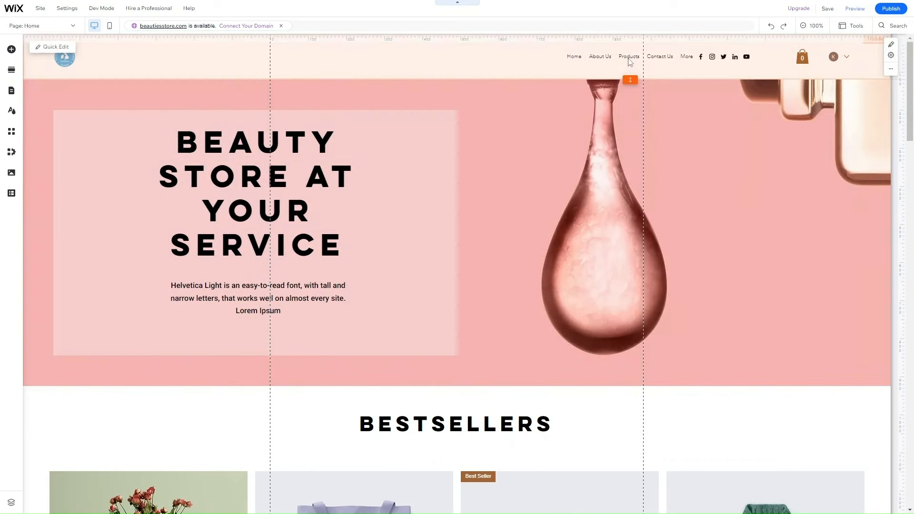
left_click(628, 59)
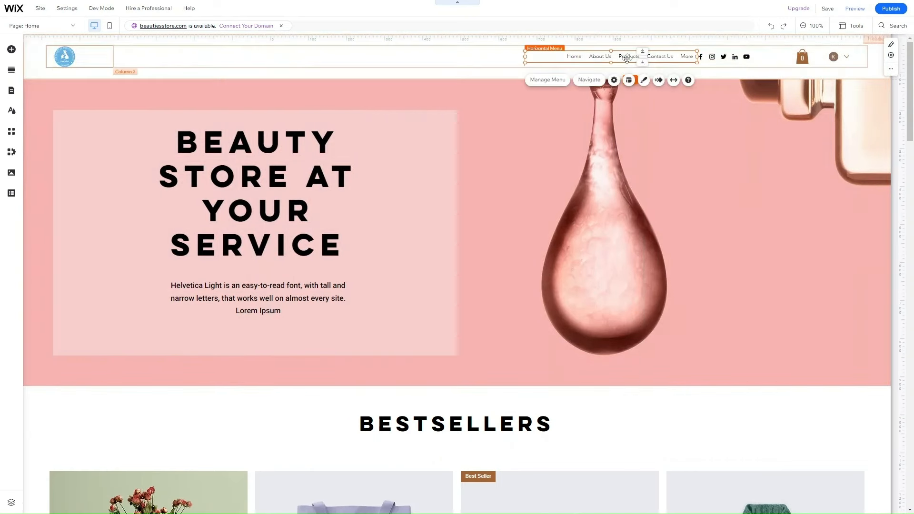
left_click_drag(524, 58, 468, 58)
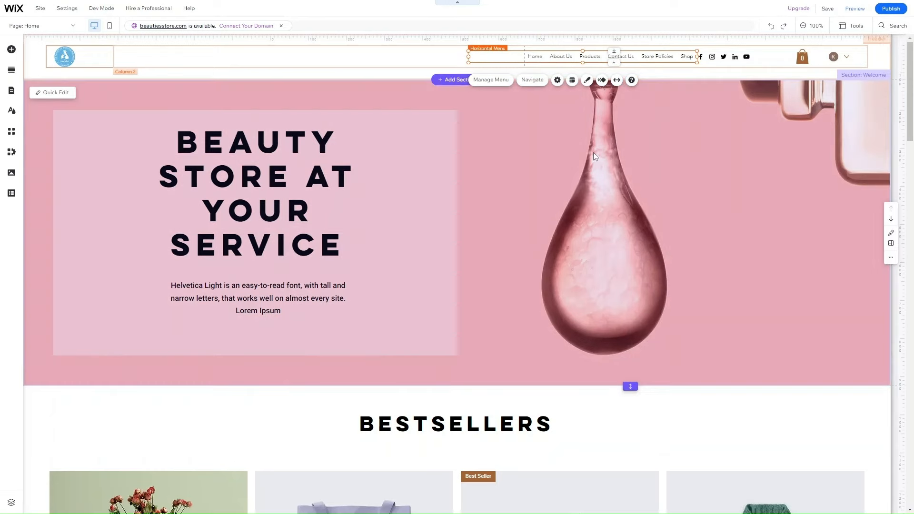
left_click(593, 152)
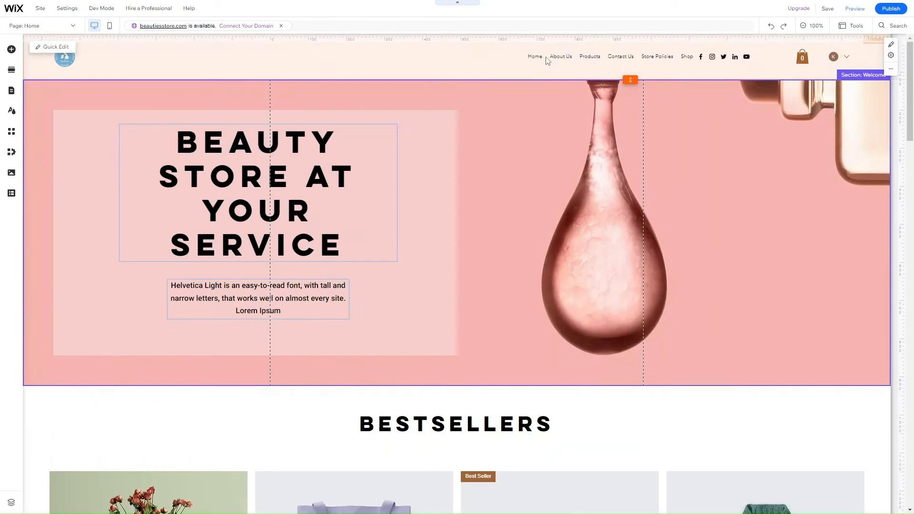
Step: Set the header menu's regular text theme to Paragraph 1 and widen the menu so all page names fit
left_click(546, 59)
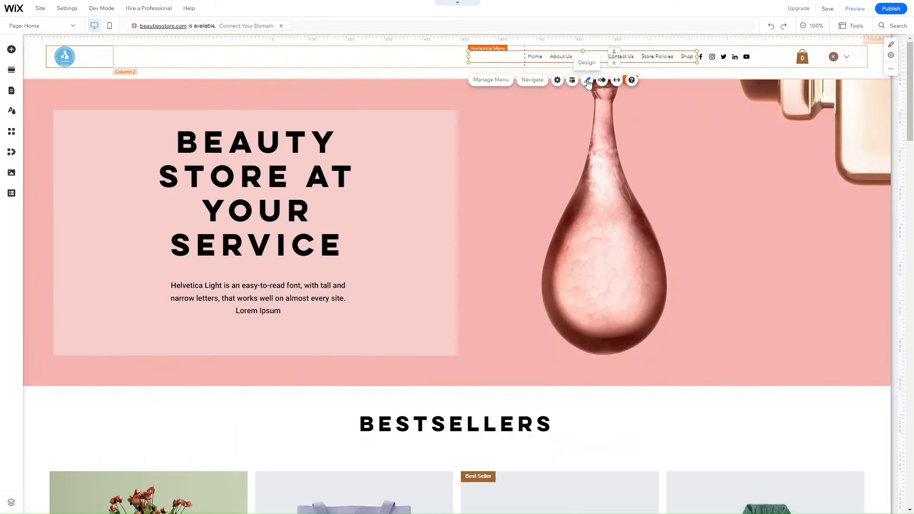
left_click(588, 81)
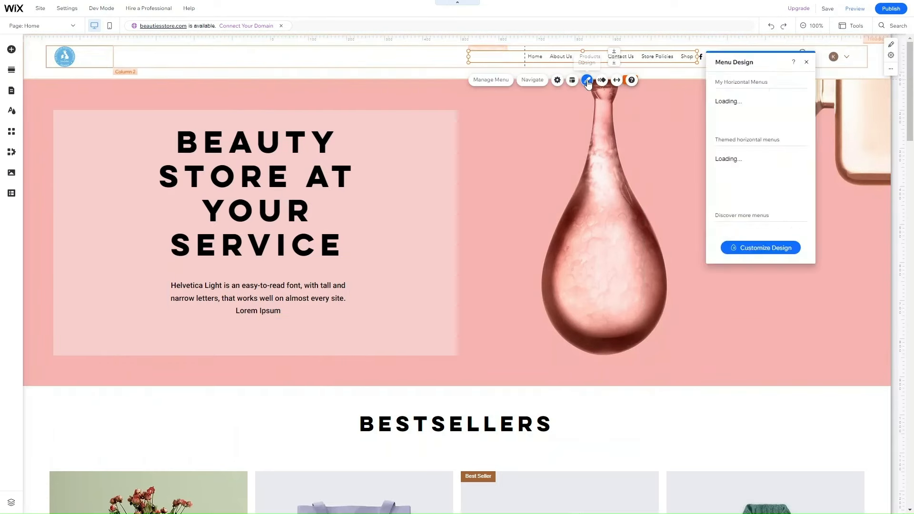
left_click(751, 251)
left_click(740, 185)
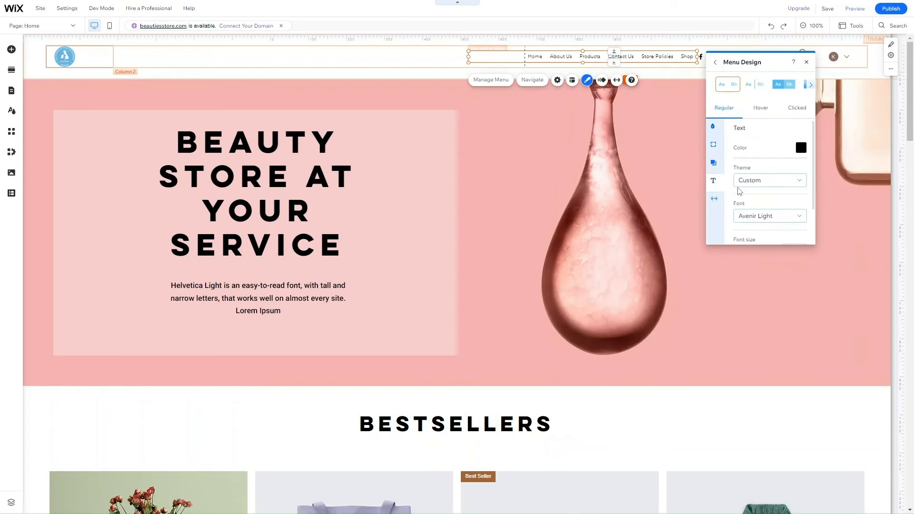
left_click(757, 180)
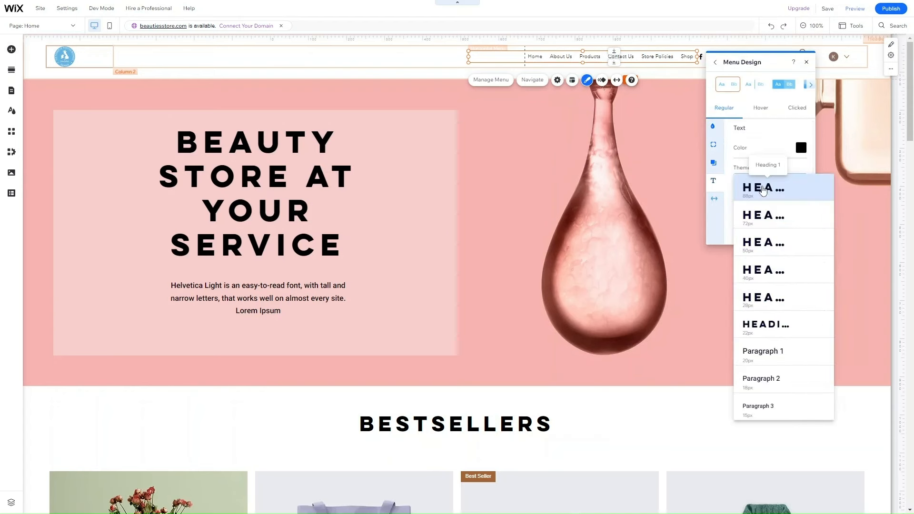
left_click(769, 365)
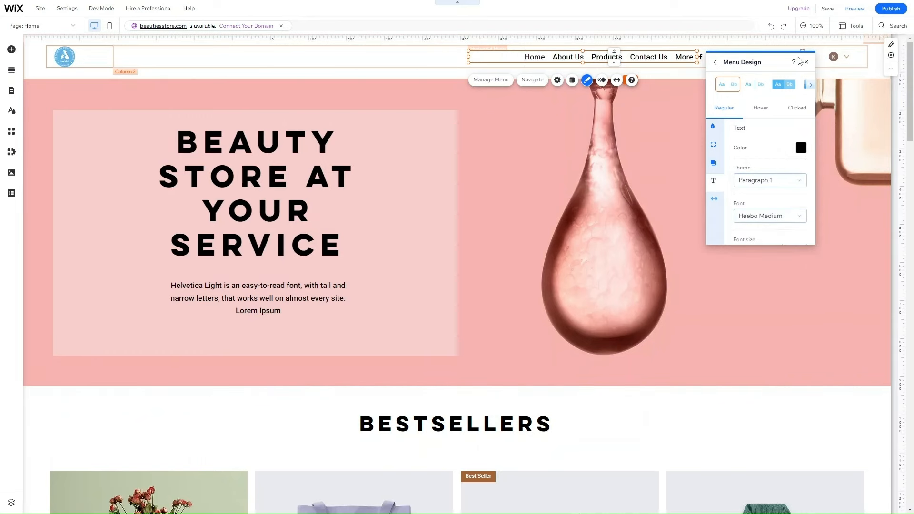
left_click(806, 62)
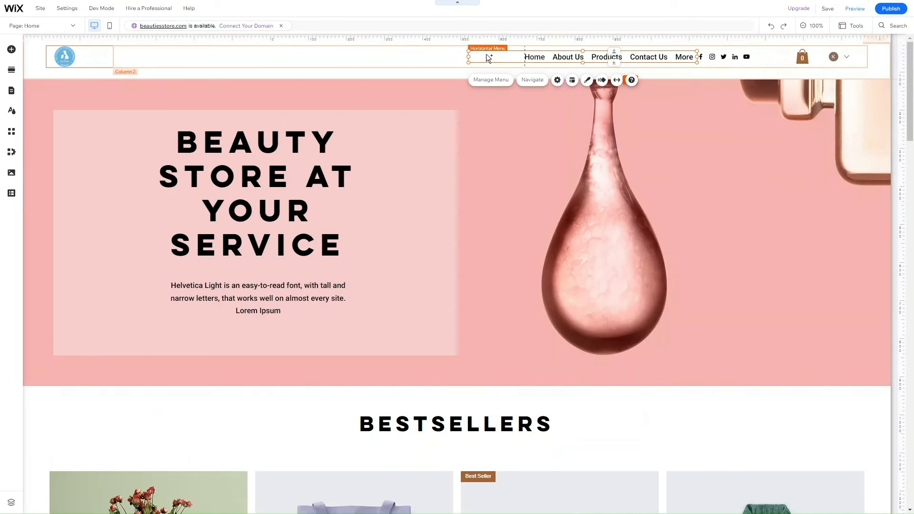
left_click_drag(467, 57, 427, 60)
left_click(560, 138)
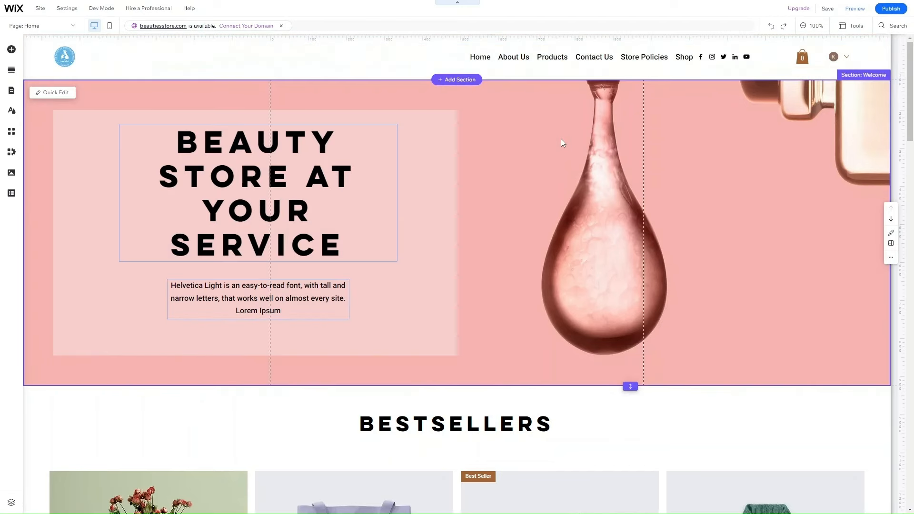
Step: Enlarge the header logo to about twice its size so it overlaps the upper edge of the Welcome section
left_click(66, 58)
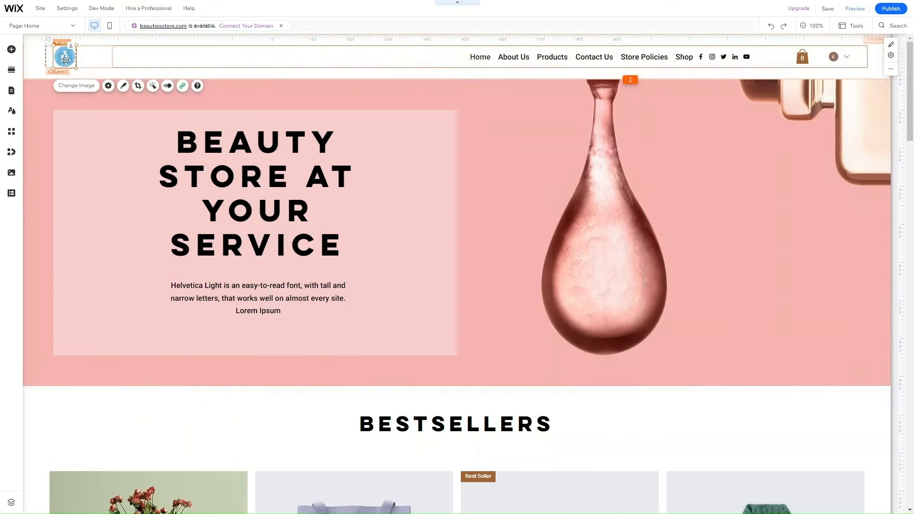
left_click_drag(76, 68, 111, 85)
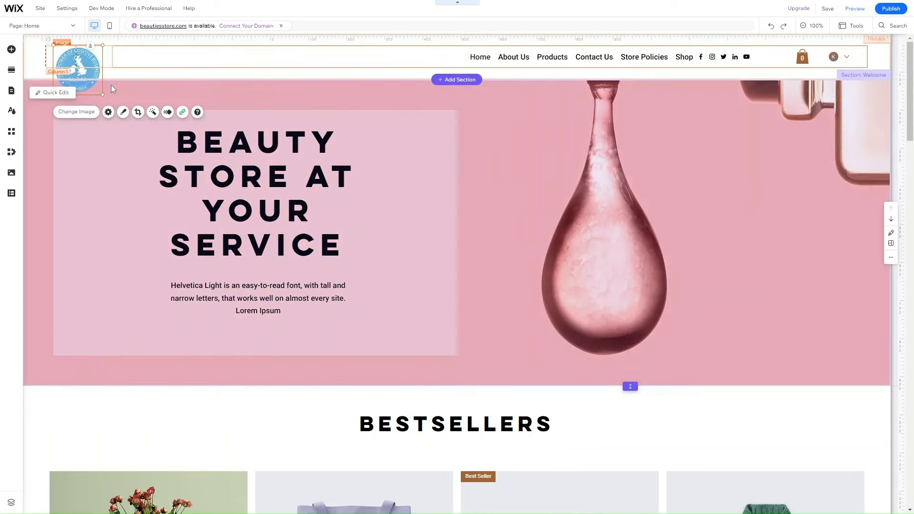
left_click(228, 108)
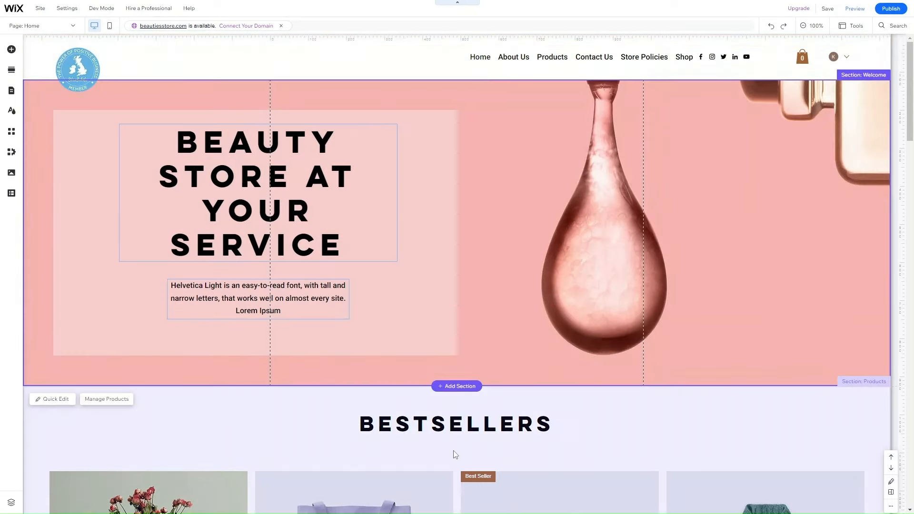
left_click(454, 455)
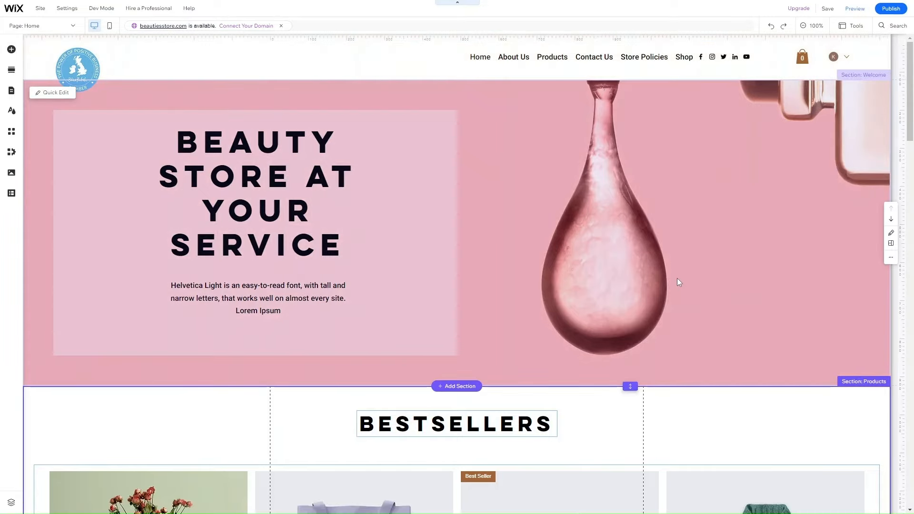
Step: Look over the Home page and switch to editing the About Us page
scroll(677, 277, "down", 10)
scroll(678, 282, "down", 6)
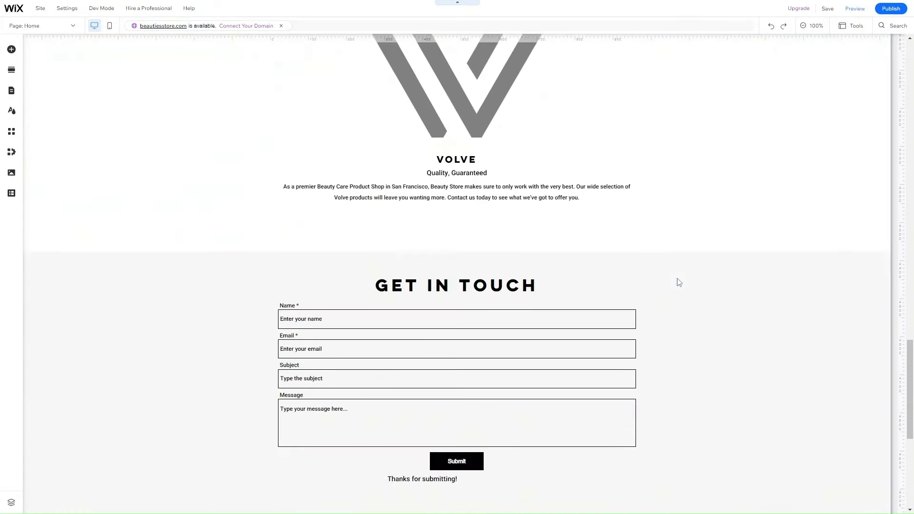
scroll(678, 282, "up", 15)
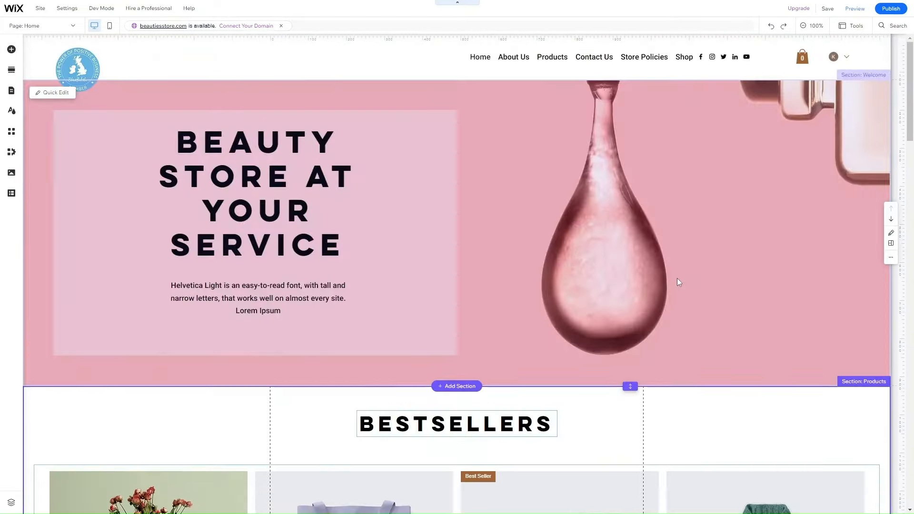
left_click(57, 13)
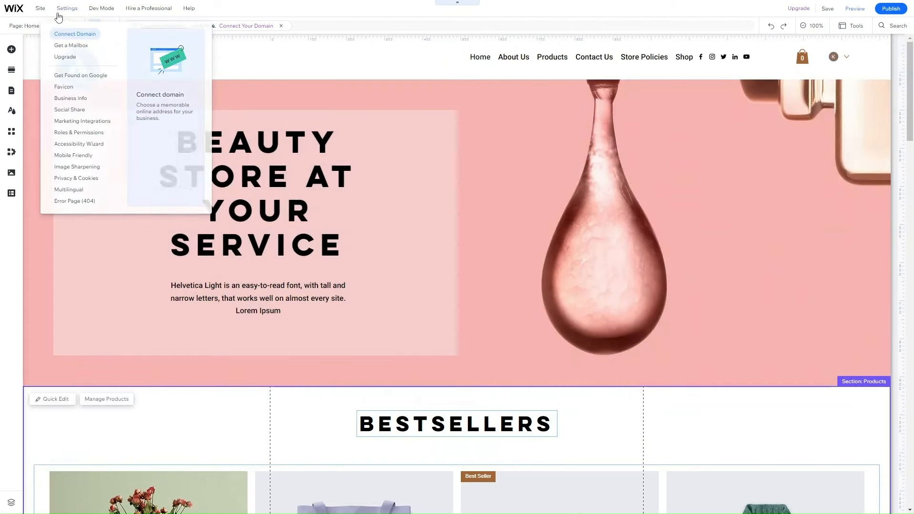
left_click(29, 26)
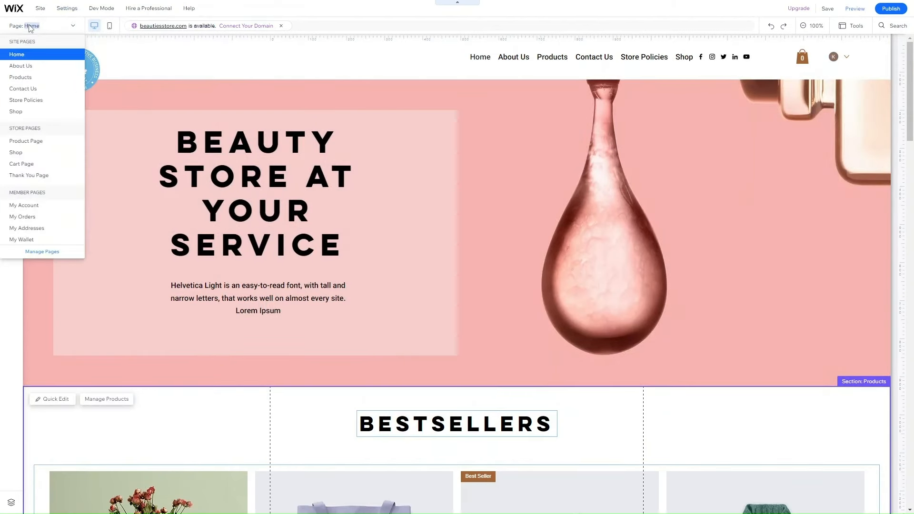
left_click(35, 68)
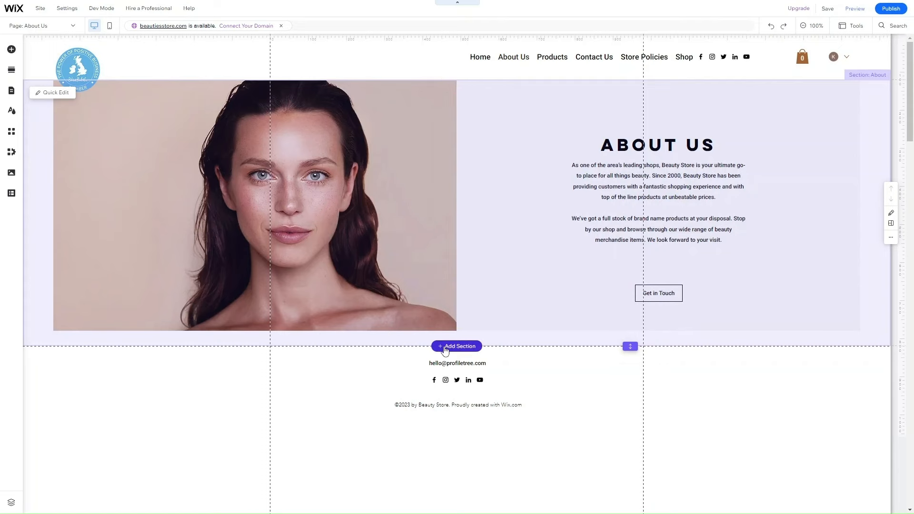
Step: Add the three-member Meet the Team section from the Team section designs below the About section
left_click(444, 349)
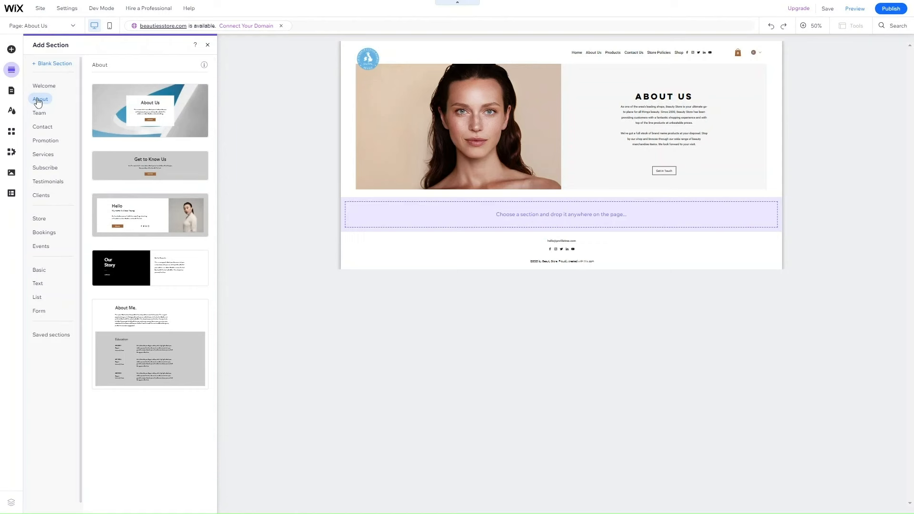
left_click(40, 114)
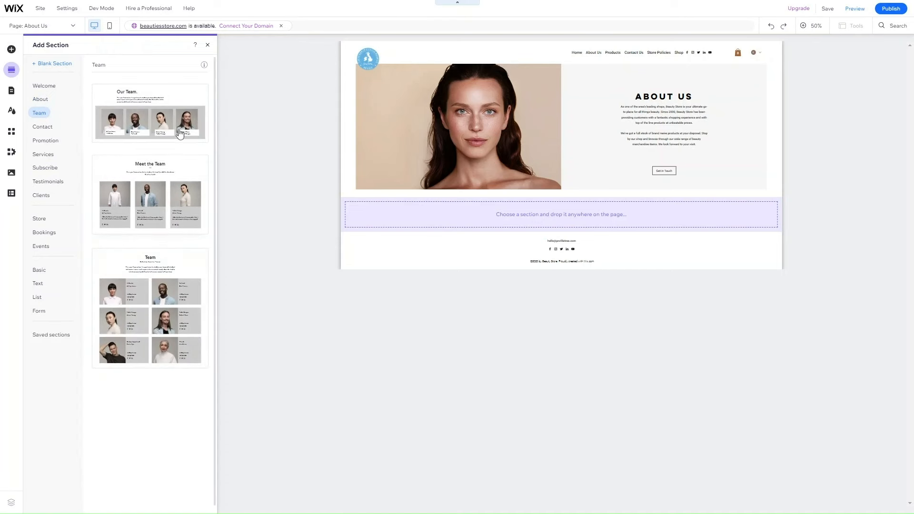
left_click(165, 212)
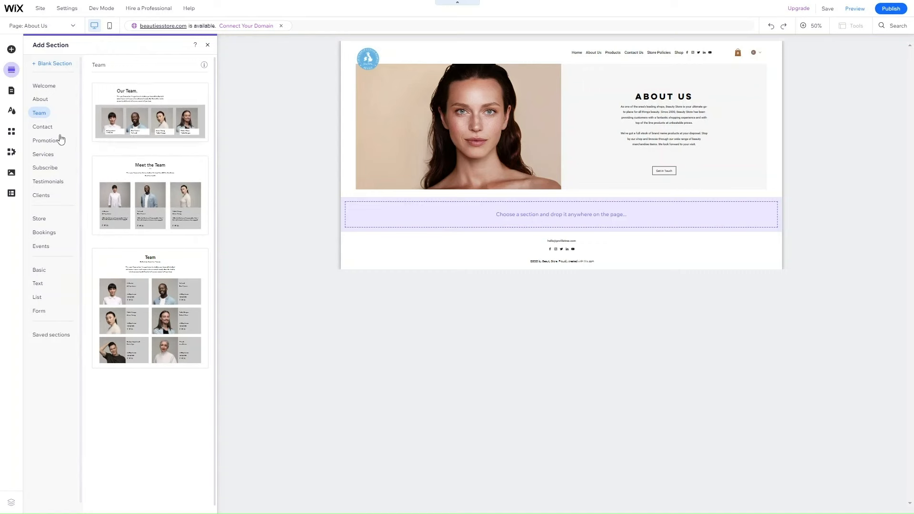
left_click(44, 127)
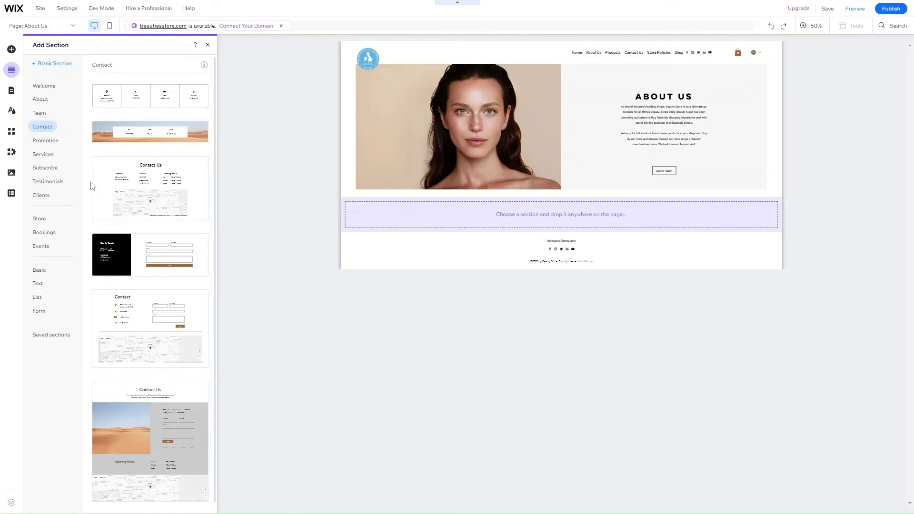
left_click(36, 114)
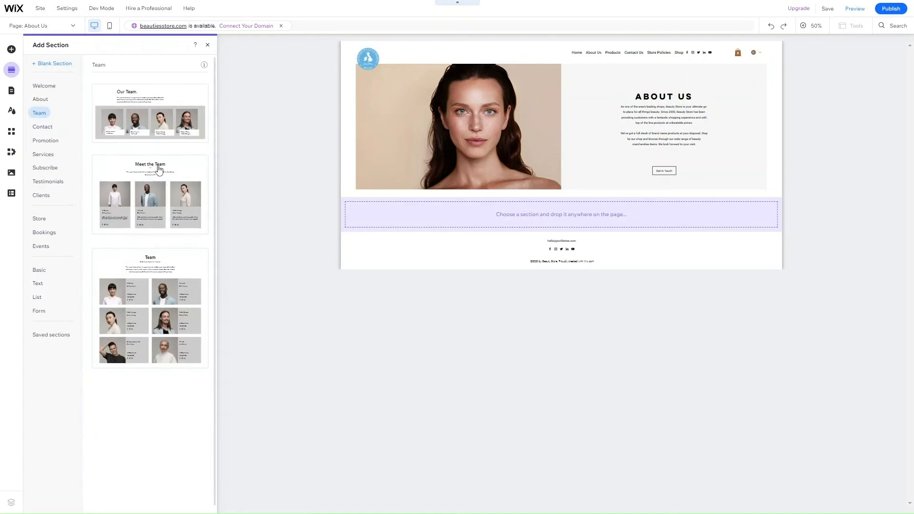
left_click(112, 187)
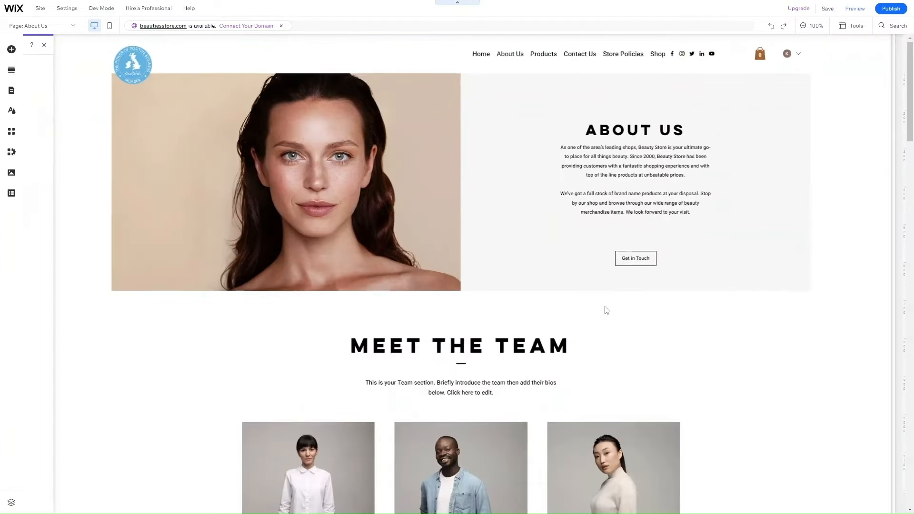
Step: Apply the Heading 1 text theme to the About Us title in the About section
scroll(544, 257, "down", 5)
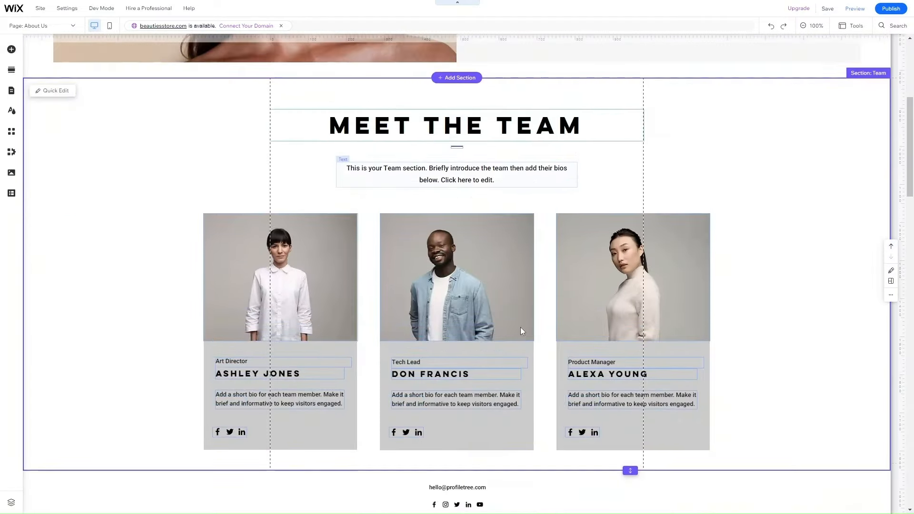
scroll(520, 327, "up", 4)
scroll(520, 327, "up", 1)
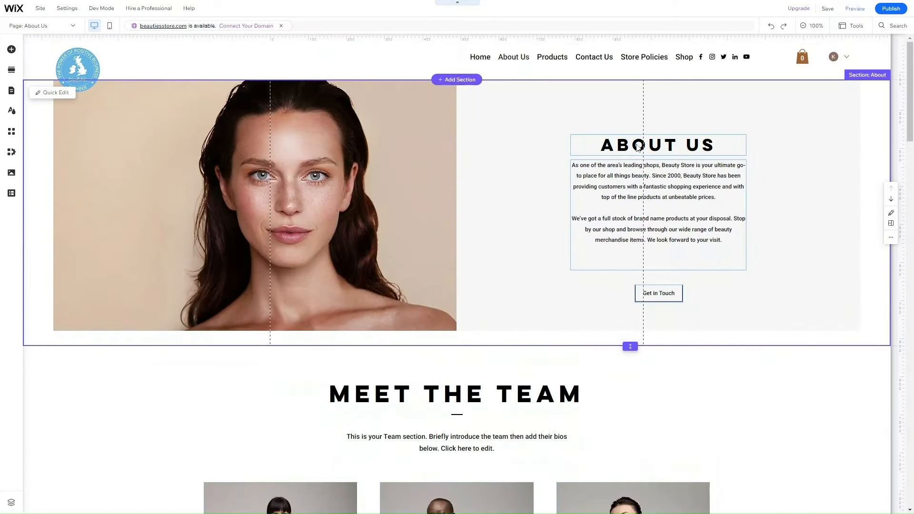
left_click(637, 144)
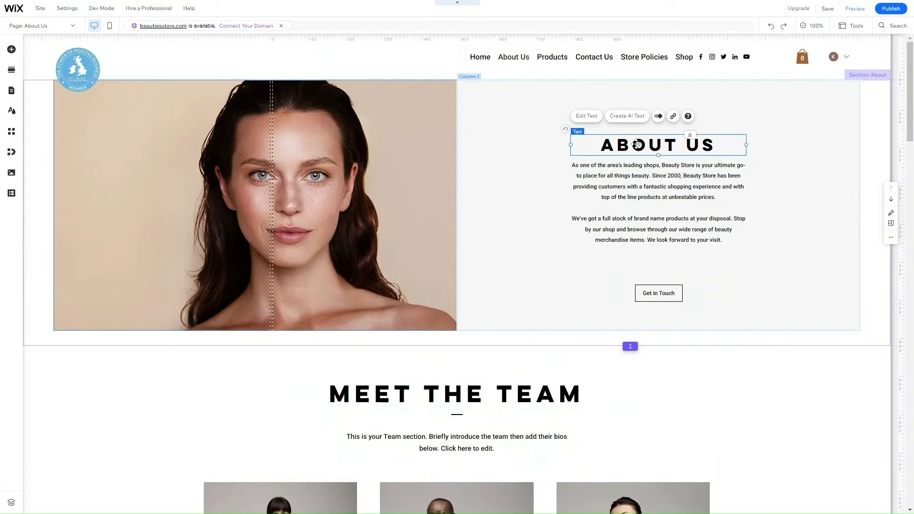
left_click(587, 116)
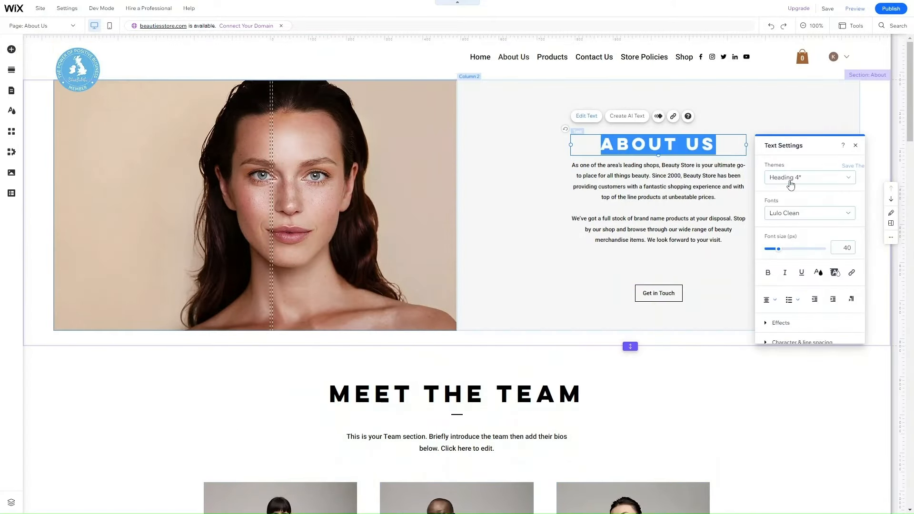
left_click(792, 186)
left_click(793, 106)
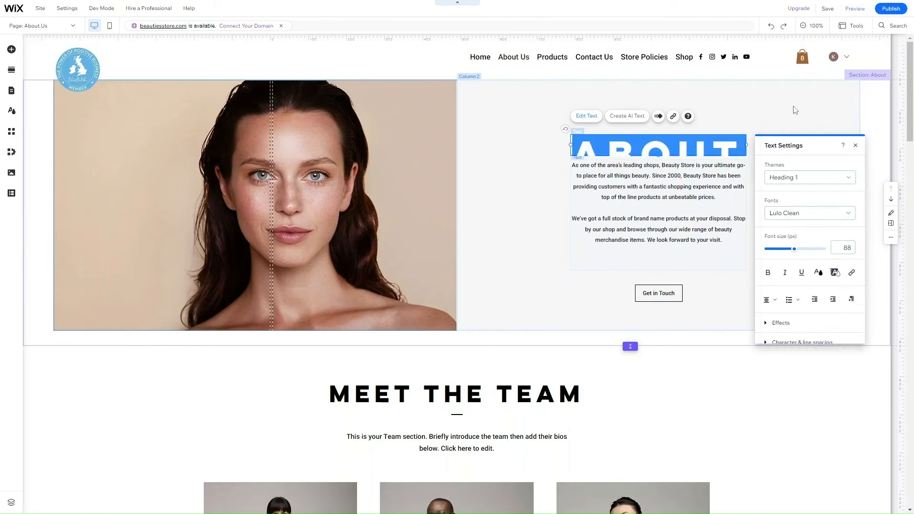
Step: Set the About Us title's font size to 60 px and update the Heading 1 theme with it across the site
left_click(848, 249)
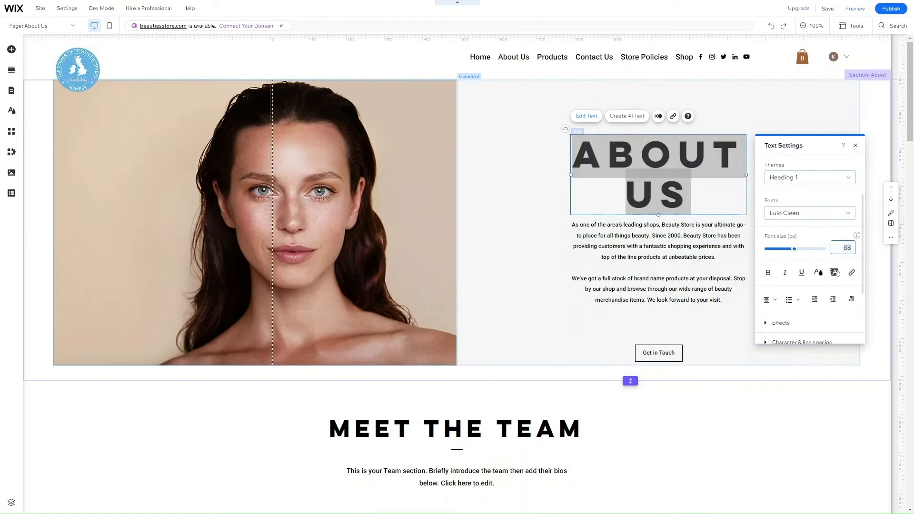
type("50")
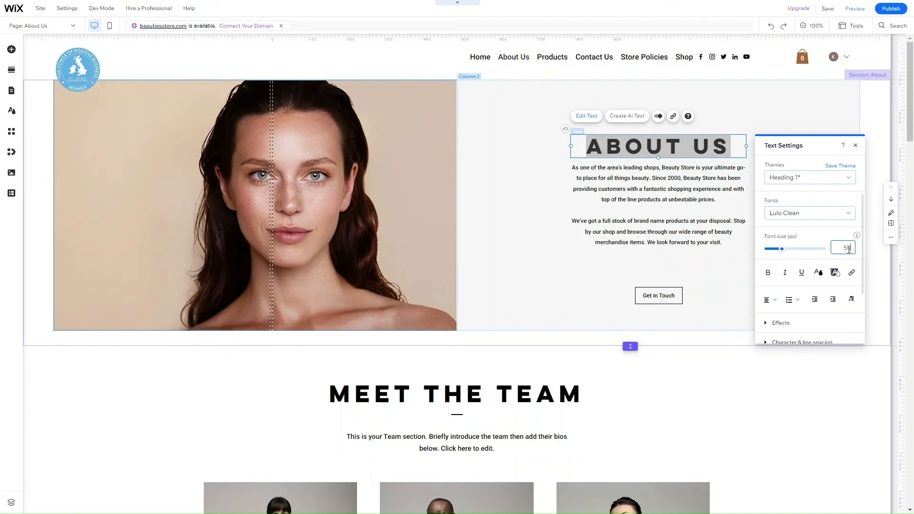
type("55")
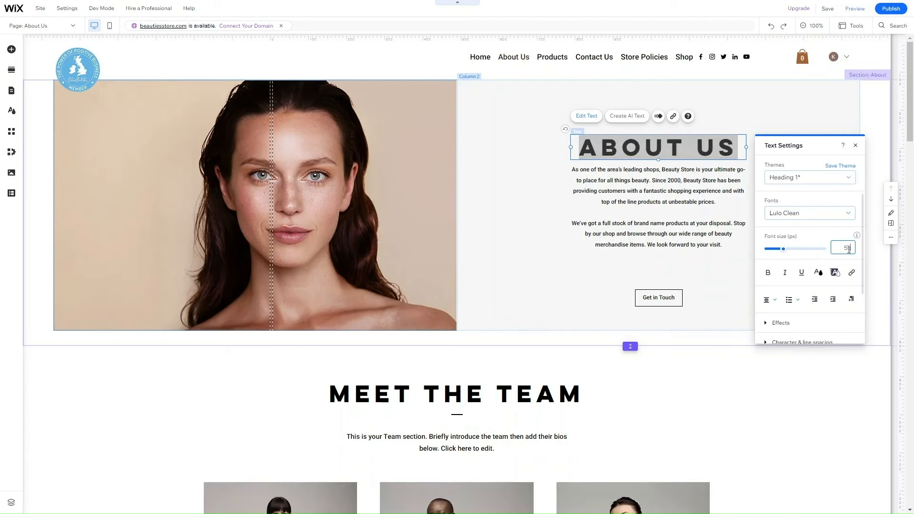
type("60")
key("Return")
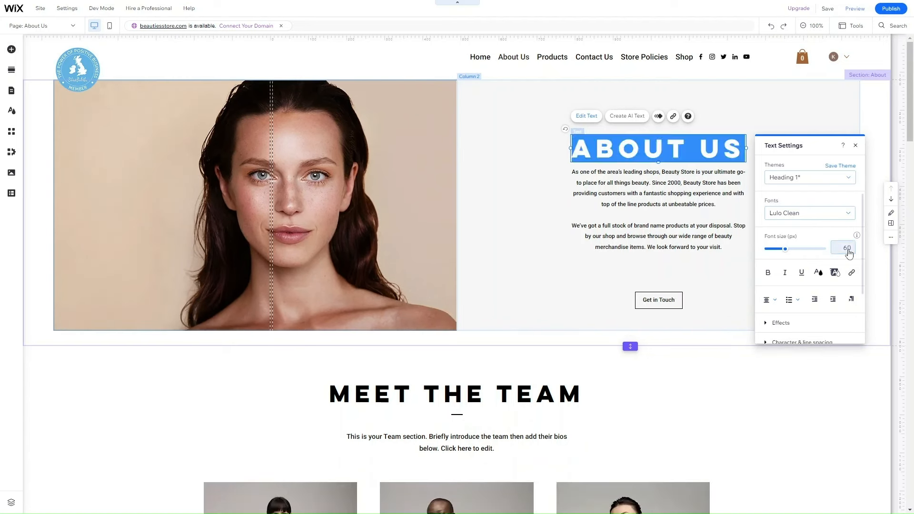
left_click(843, 166)
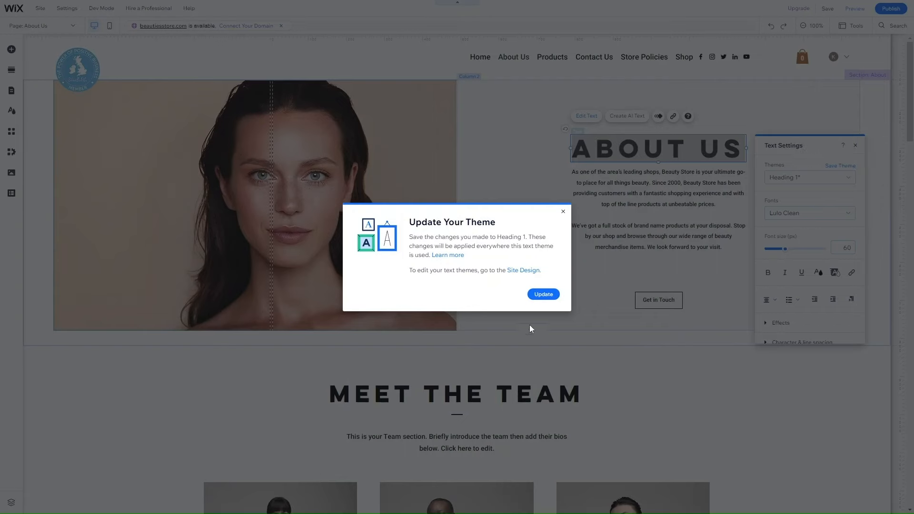
left_click(546, 295)
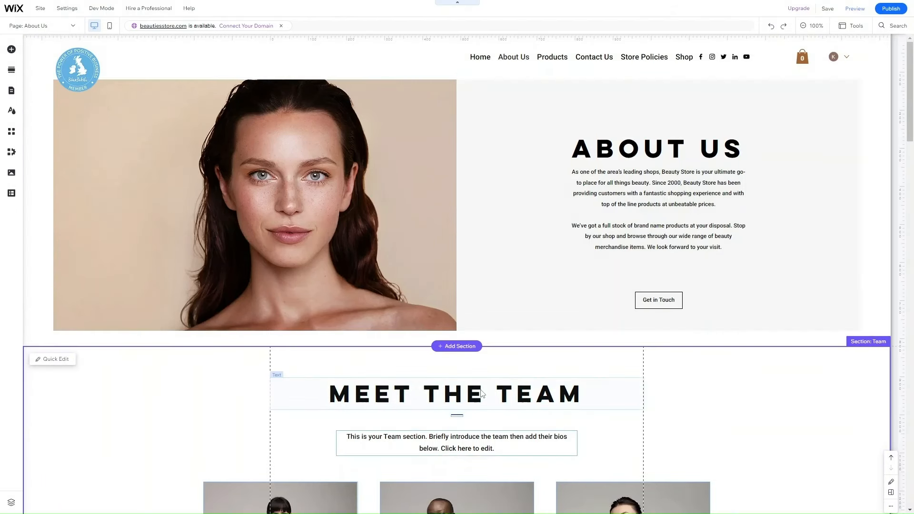
Step: Apply the 50 px heading theme to the Meet the Team title
left_click(481, 393)
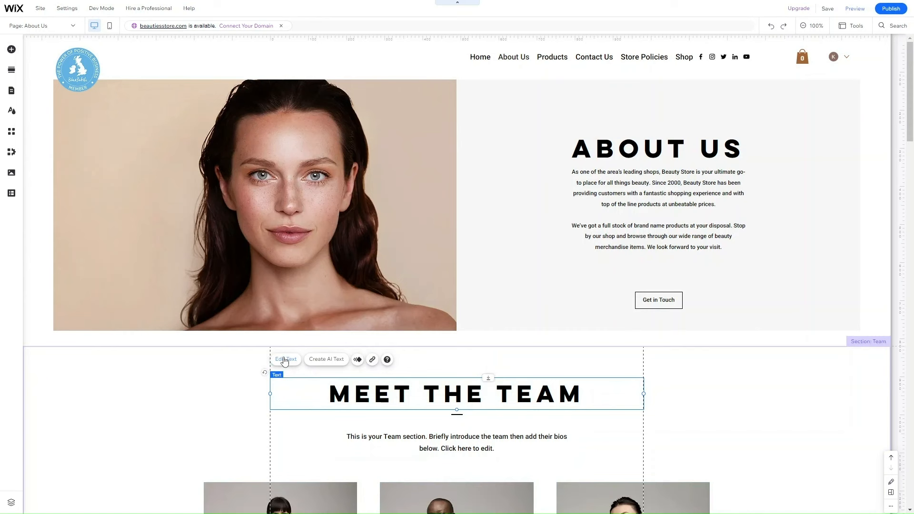
left_click(284, 359)
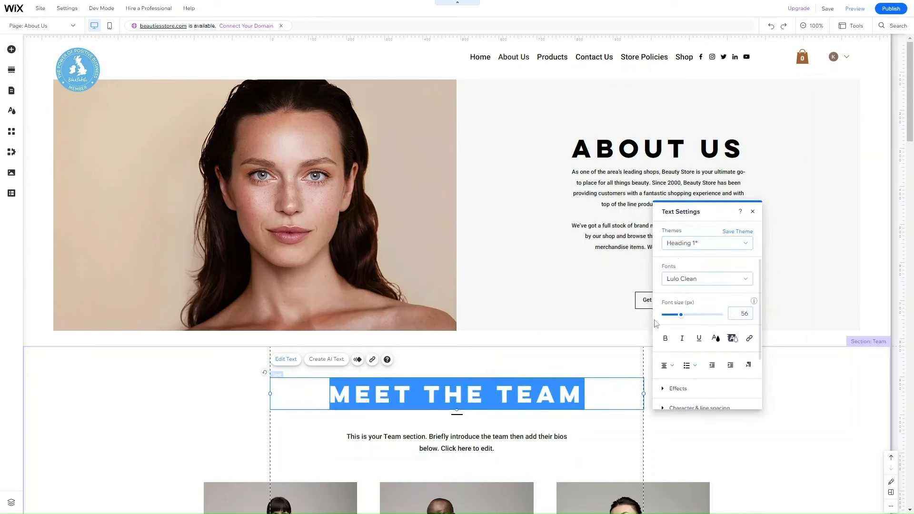
left_click(677, 258)
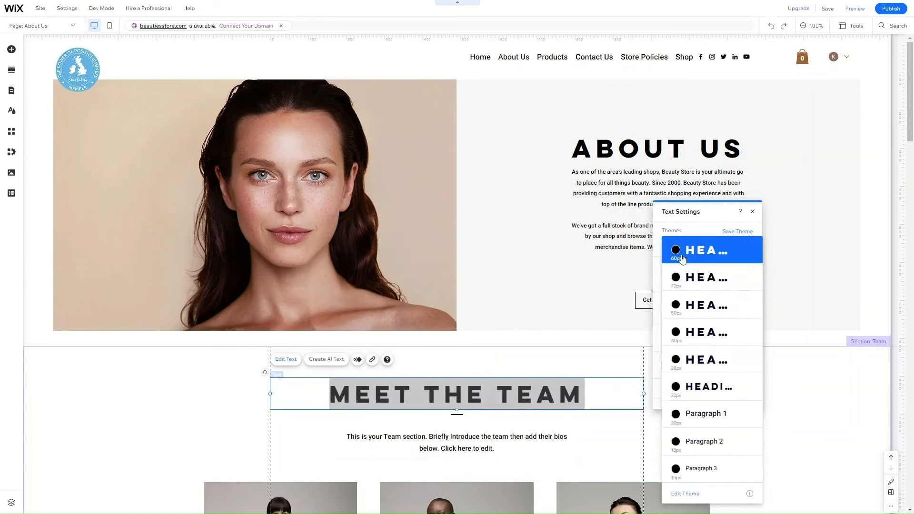
left_click(700, 310)
left_click(694, 435)
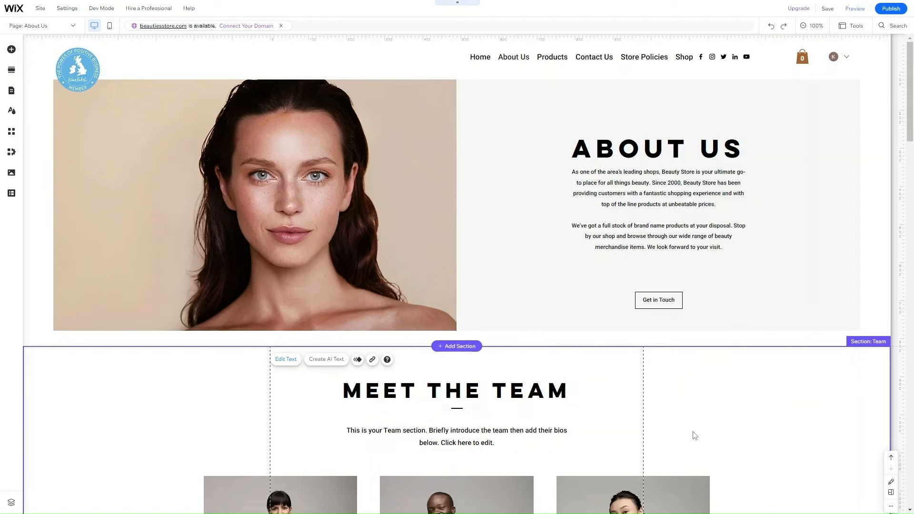
scroll(598, 412, "down", 6)
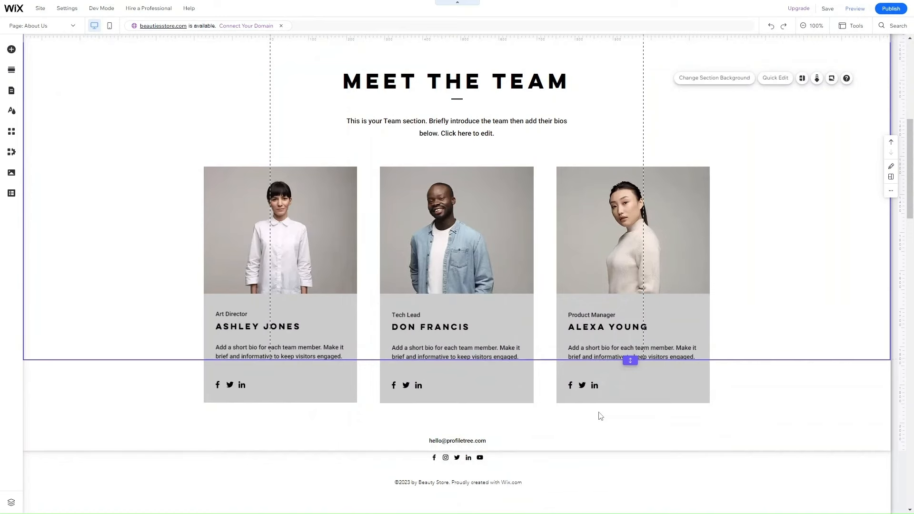
scroll(600, 416, "up", 6)
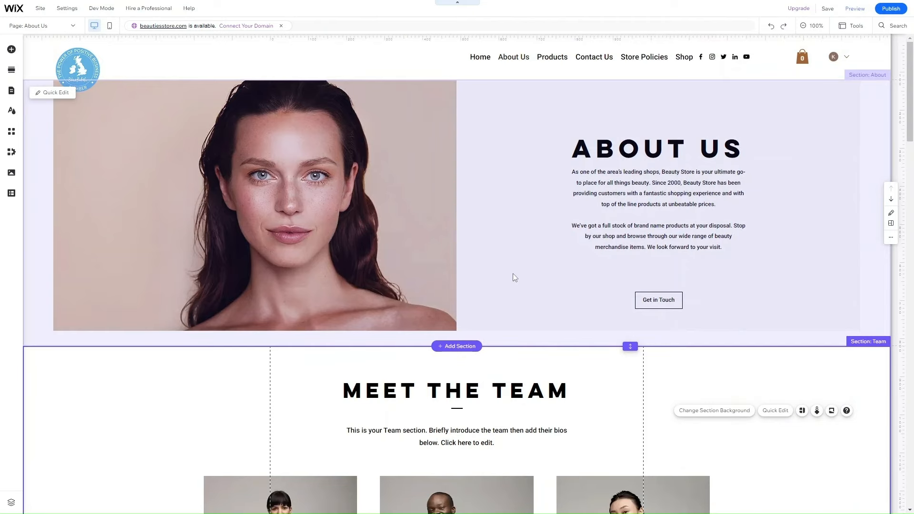
scroll(547, 285, "down", 6)
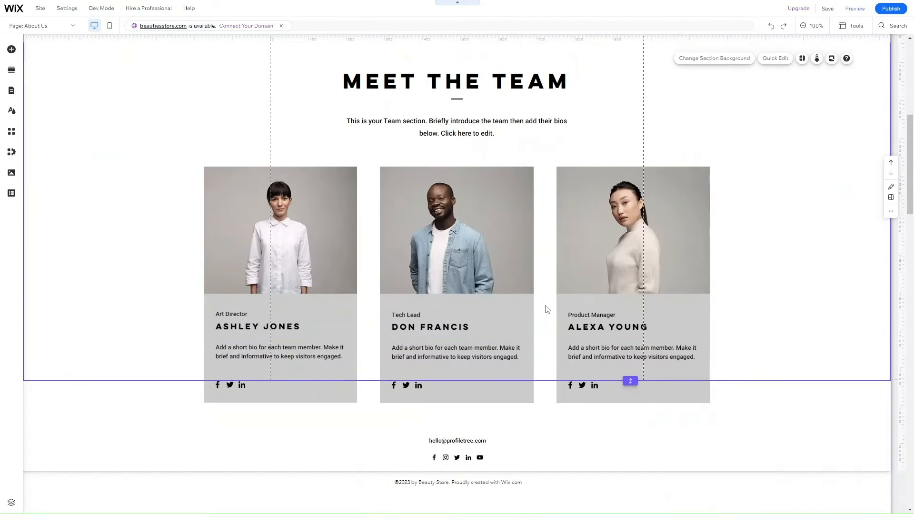
scroll(546, 309, "up", 5)
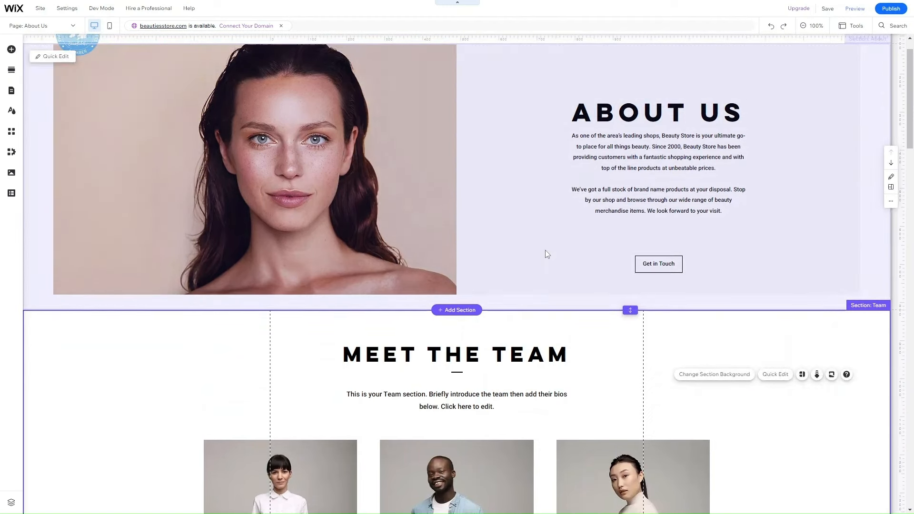
scroll(546, 252, "down", 4)
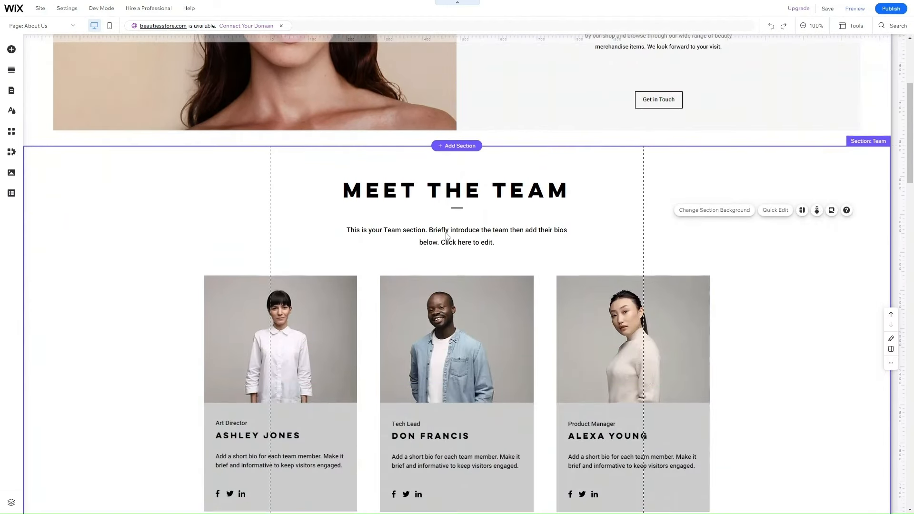
Step: Open the item manager for the team member repeater and examine the options for Item 1
left_click(331, 313)
scroll(310, 426, "down", 3)
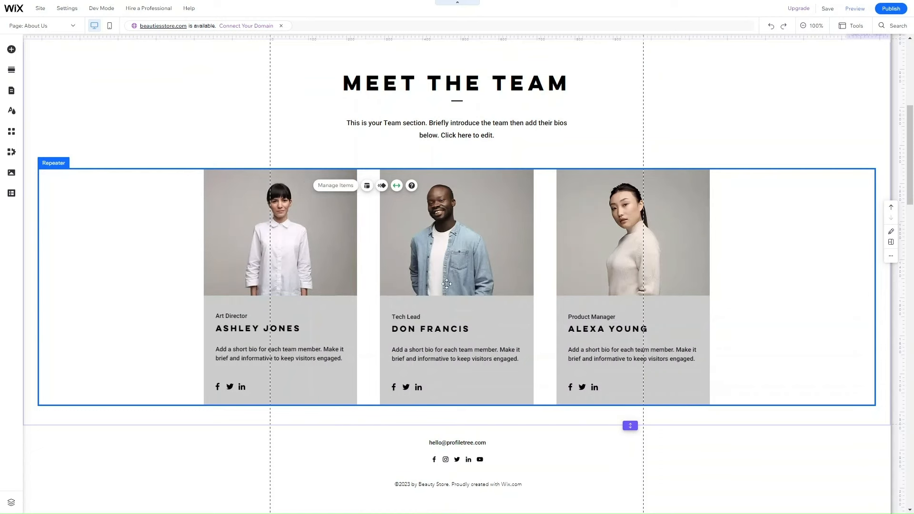
left_click(350, 190)
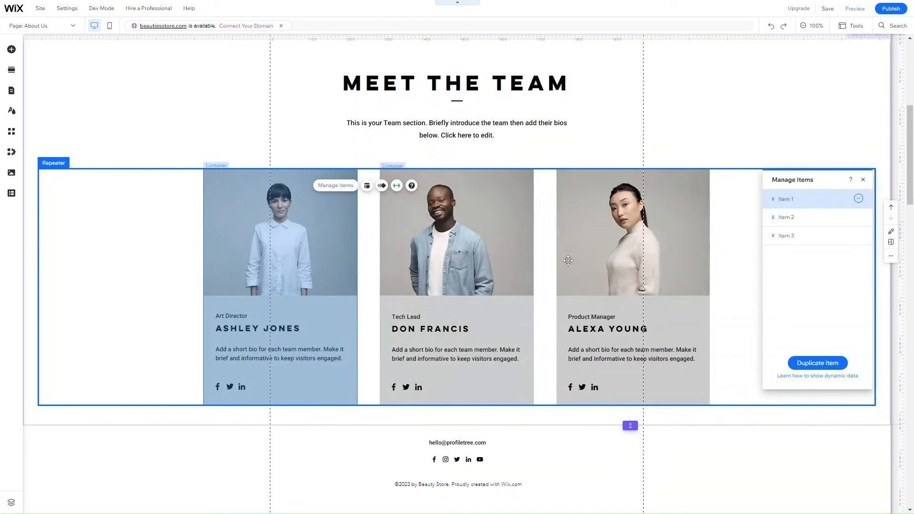
left_click(858, 198)
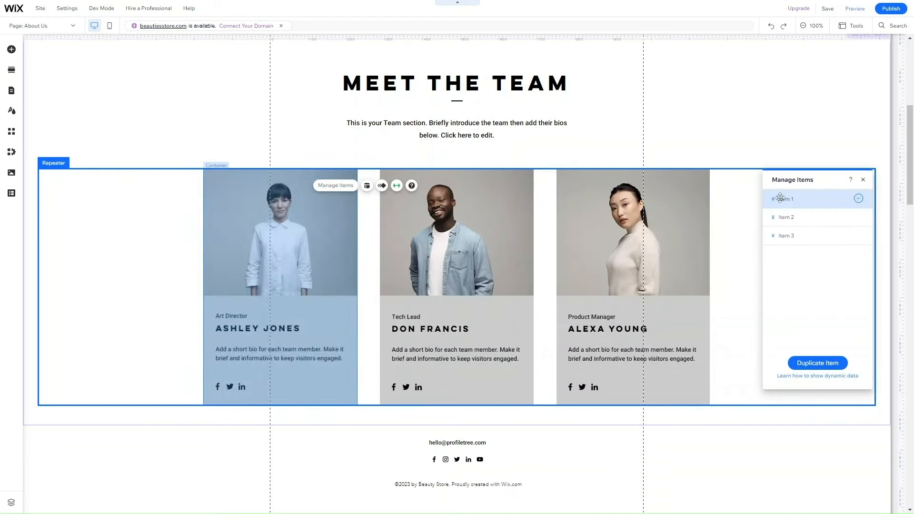
mouse_move(772, 199)
left_mouse_down()
mouse_move(775, 216)
mouse_move(767, 193)
left_mouse_up()
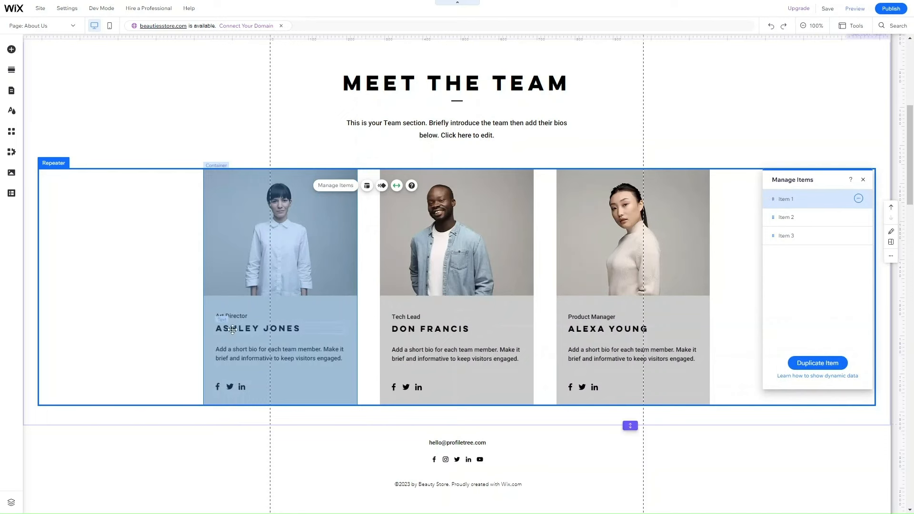
Step: Open the image chooser for the first team member's photo and examine the available media upload sources
left_click(231, 328)
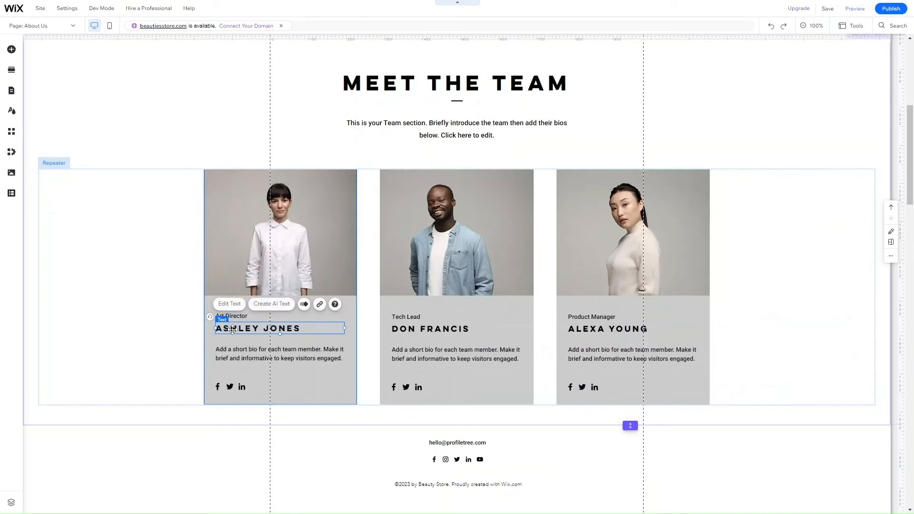
left_click(275, 251)
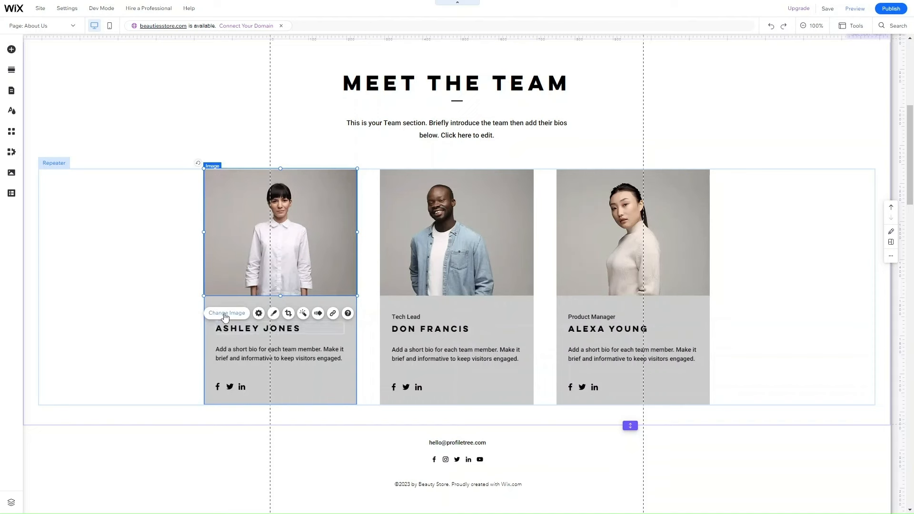
left_click(225, 317)
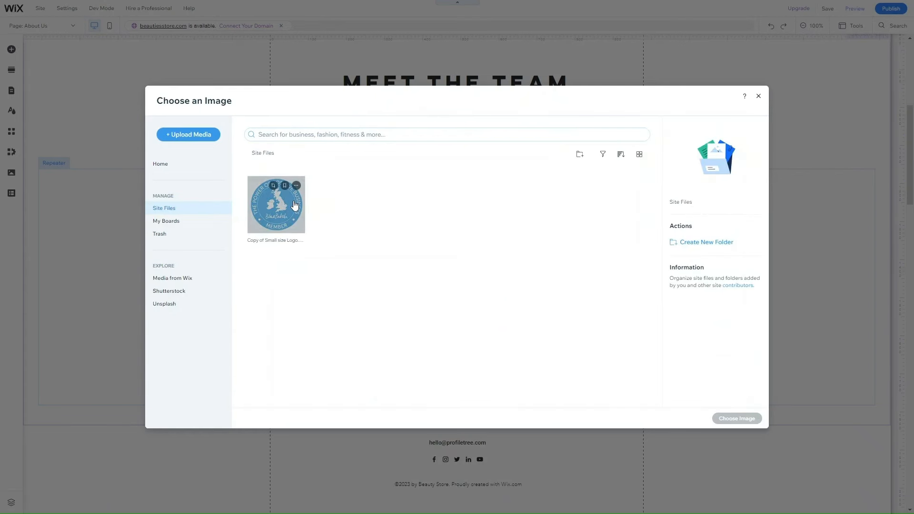
left_click(190, 135)
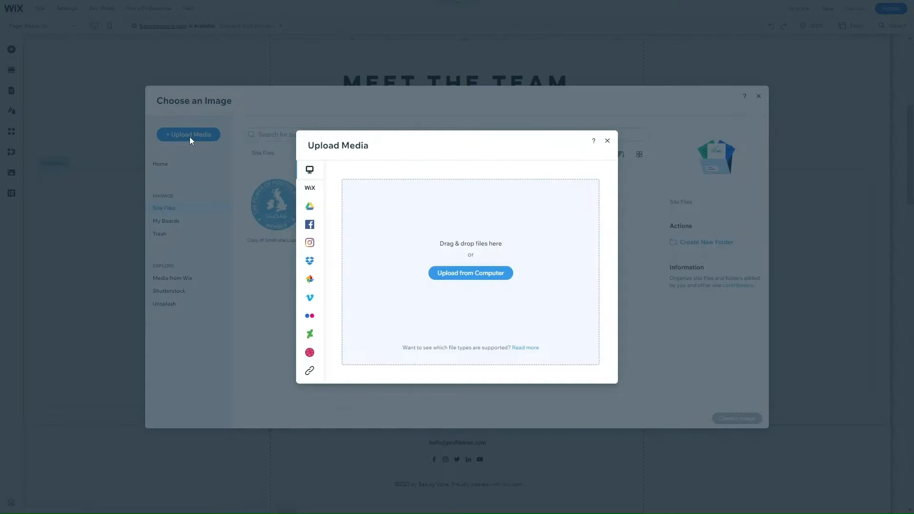
left_click(608, 140)
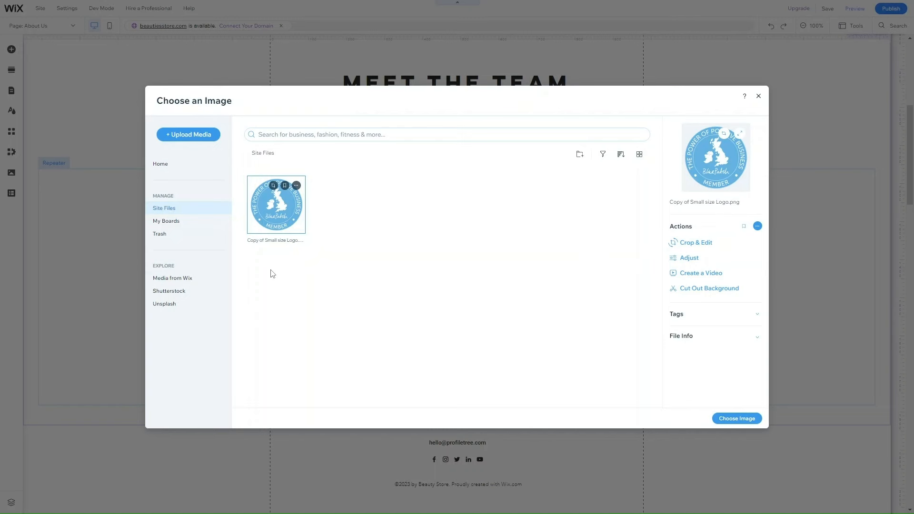
Step: Replace the first team member's photo with the Media from Wix image of a smiling man holding a mug
left_click(170, 278)
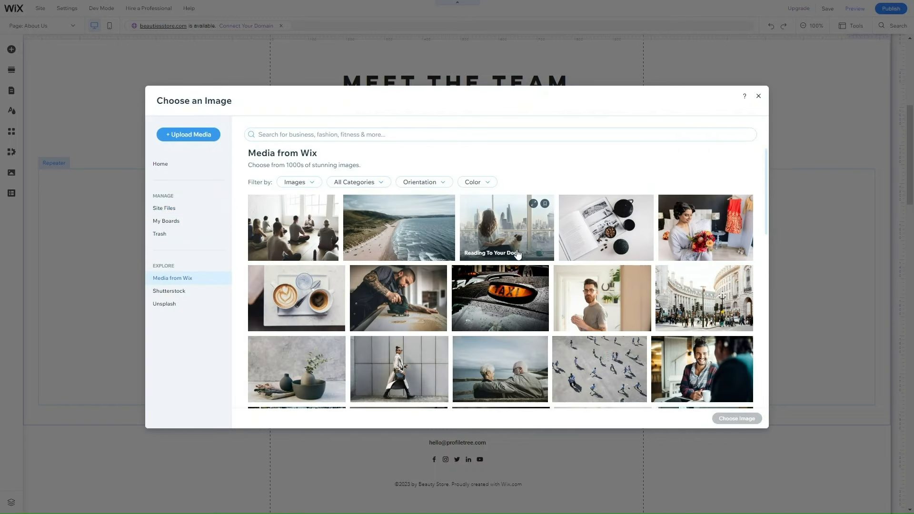
scroll(505, 323, "down", 3)
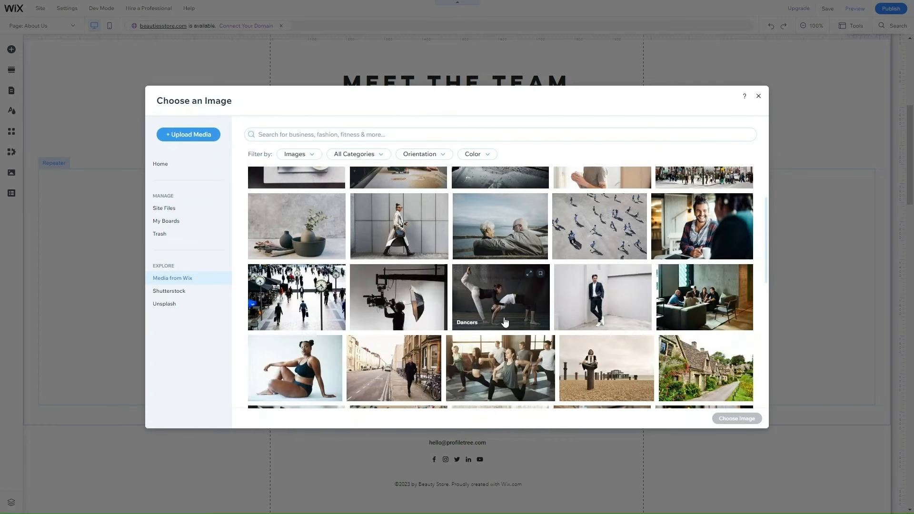
scroll(505, 322, "up", 2)
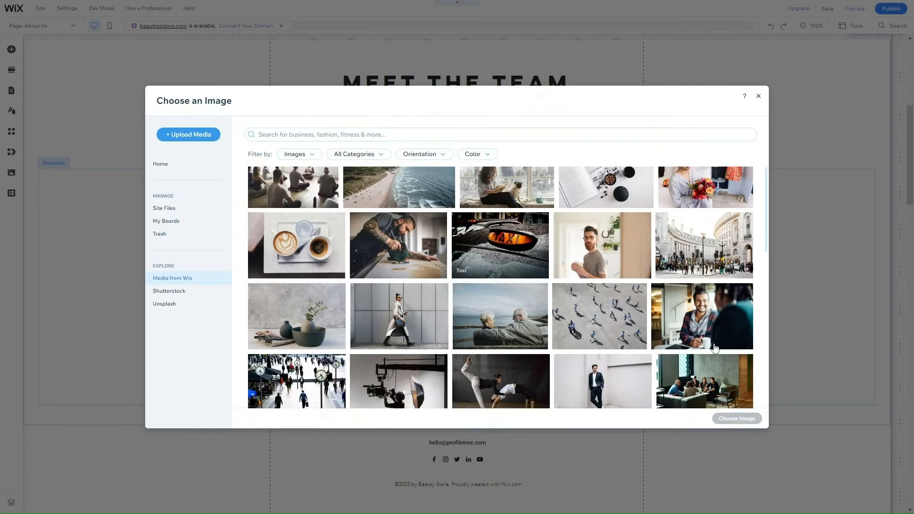
left_click(692, 315)
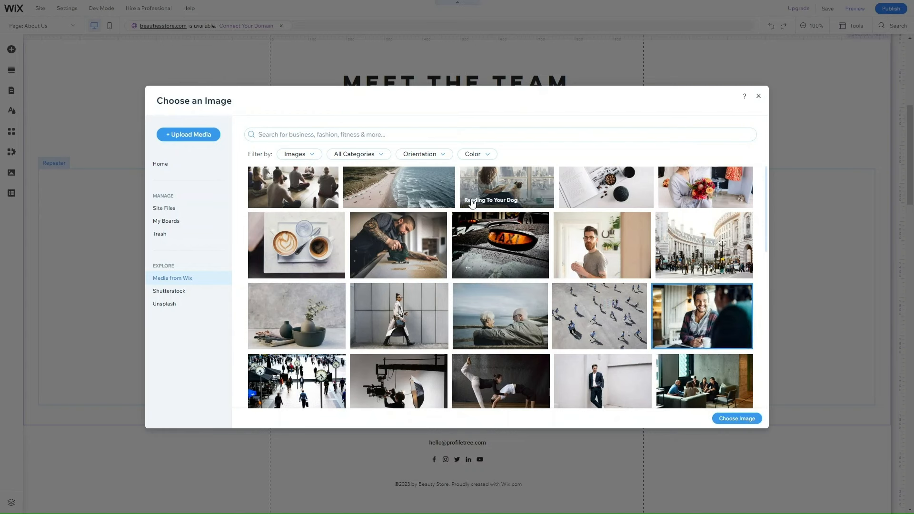
left_click(305, 136)
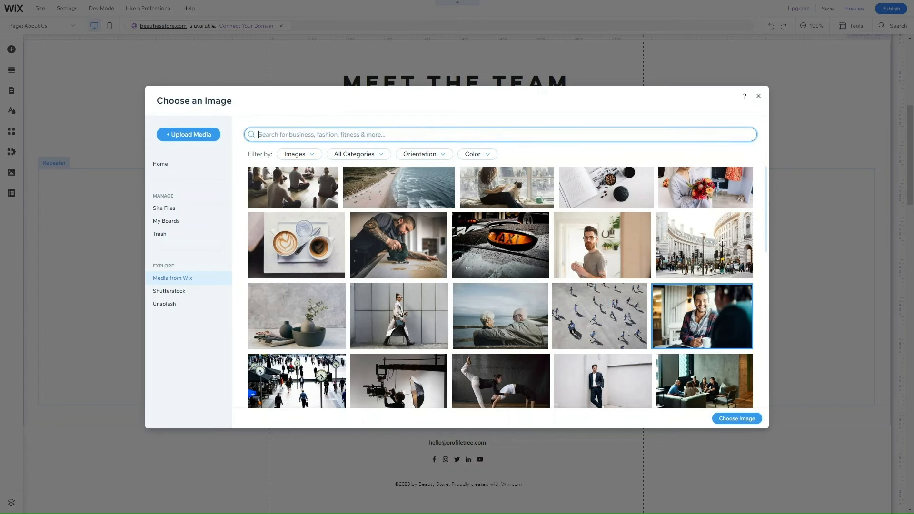
scroll(640, 333, "down", 1)
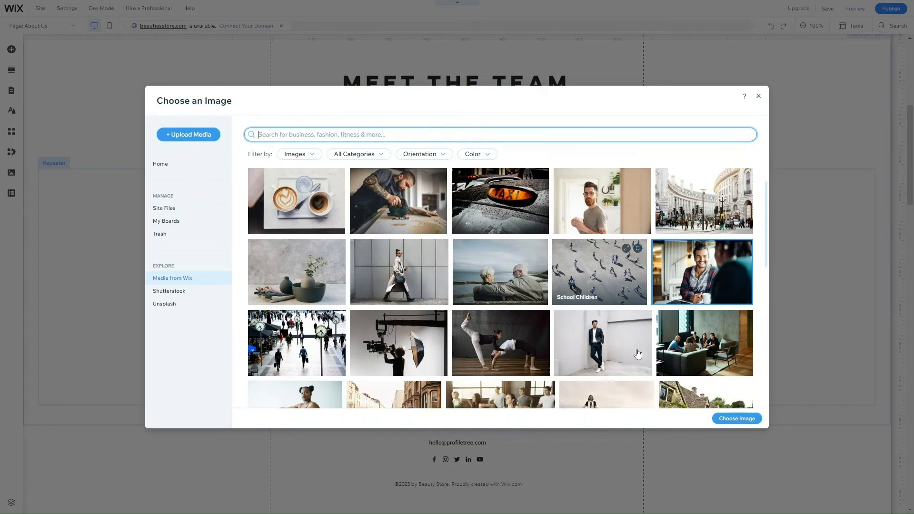
left_click(737, 419)
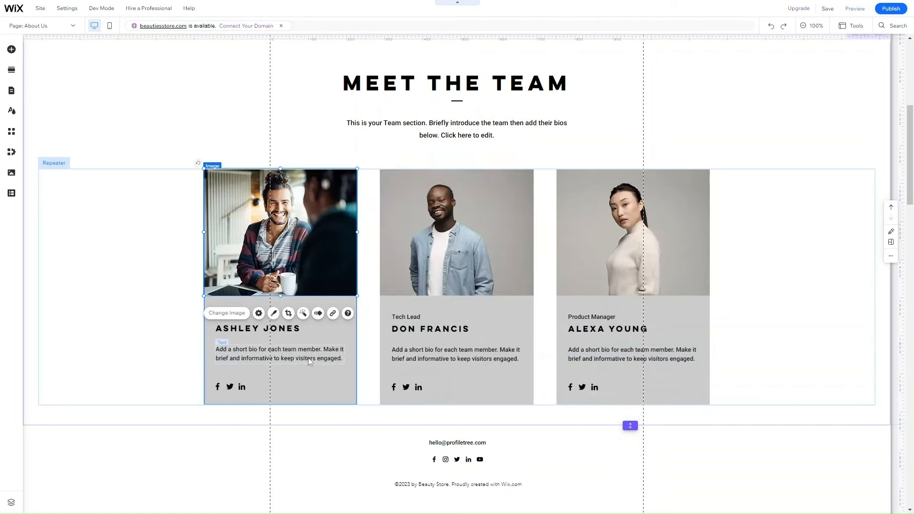
Step: Review the About Us page from the About section down to the team cards and footer
left_click(241, 352)
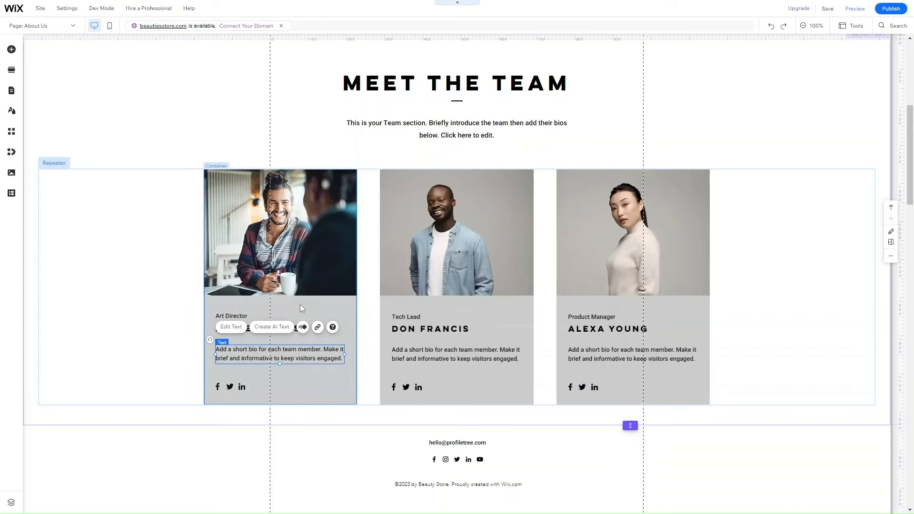
scroll(456, 366, "up", 4)
scroll(456, 364, "down", 4)
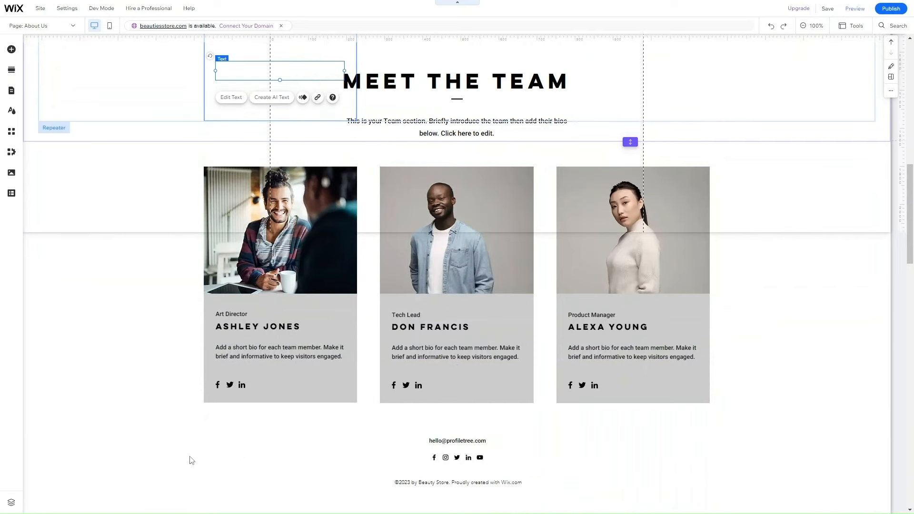
left_click(119, 184)
scroll(119, 183, "up", 3)
scroll(119, 184, "down", 4)
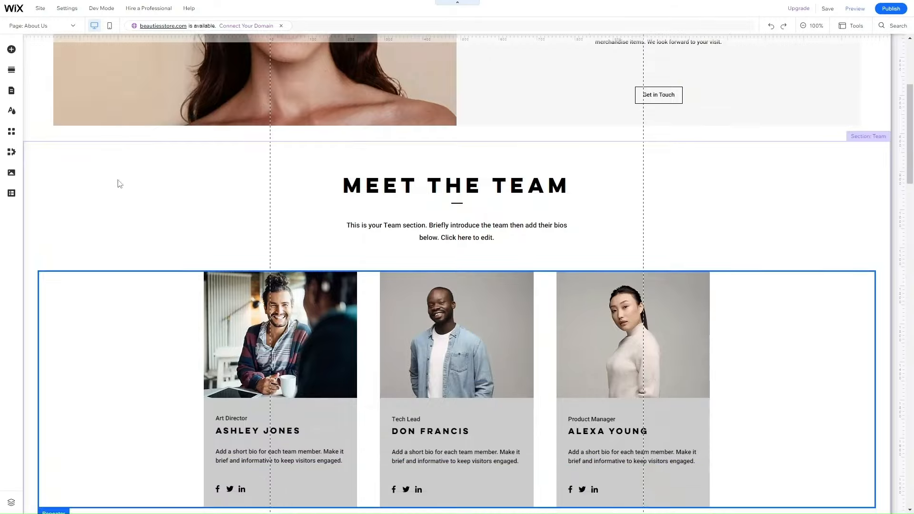
scroll(119, 183, "up", 4)
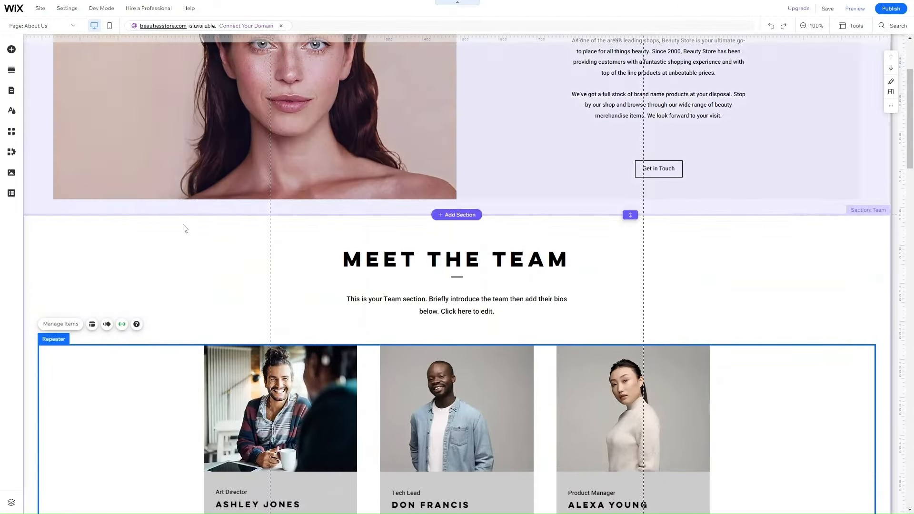
left_click(188, 241)
scroll(189, 242, "down", 4)
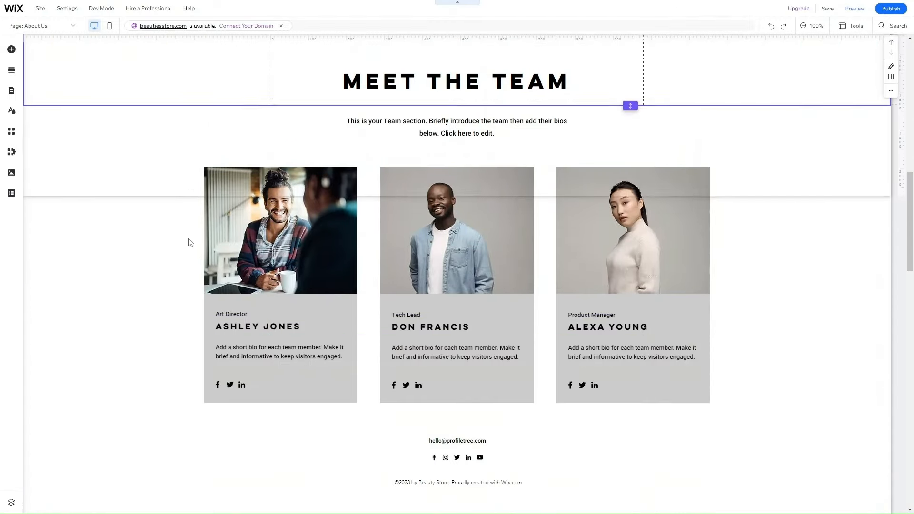
scroll(189, 242, "up", 6)
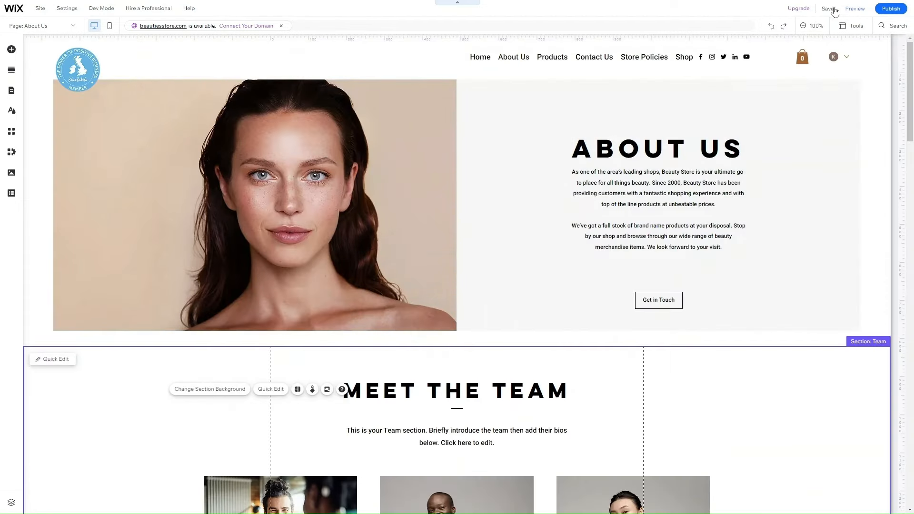
Step: Save the site and choose not to show the save confirmation again
left_click(833, 11)
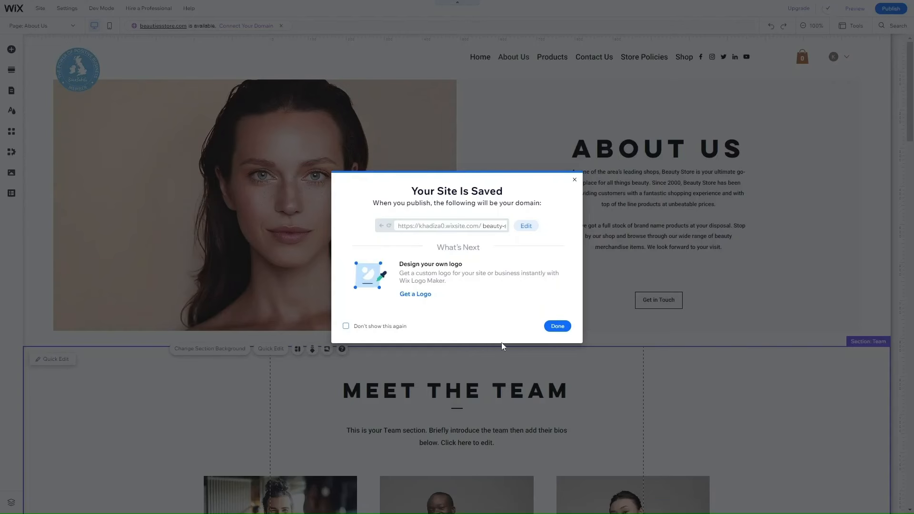
left_click(345, 326)
left_click(557, 326)
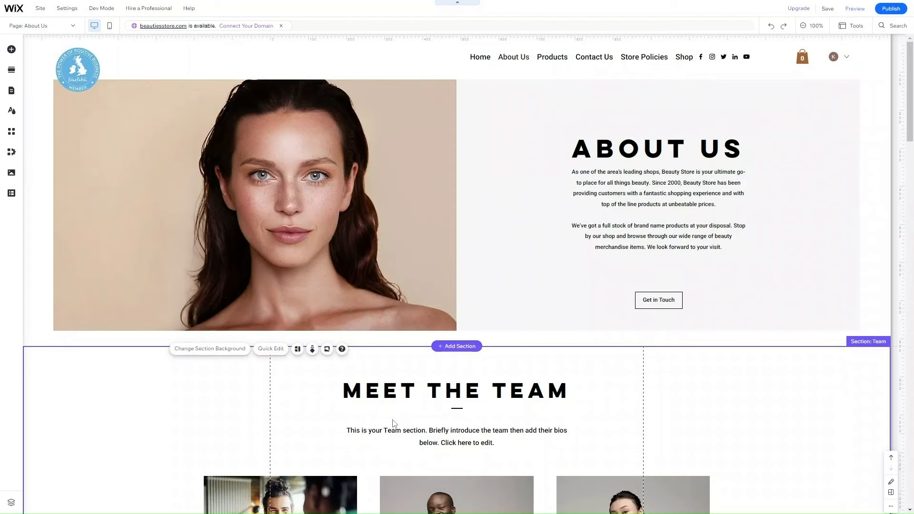
Step: Check the saved Meet the Team section and switch the editor to the Products page
scroll(393, 423, "down", 6)
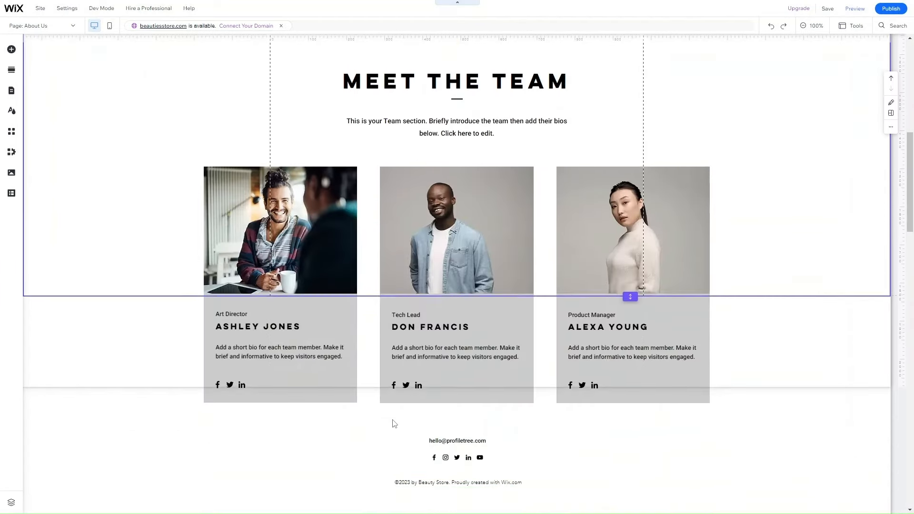
scroll(393, 423, "up", 2)
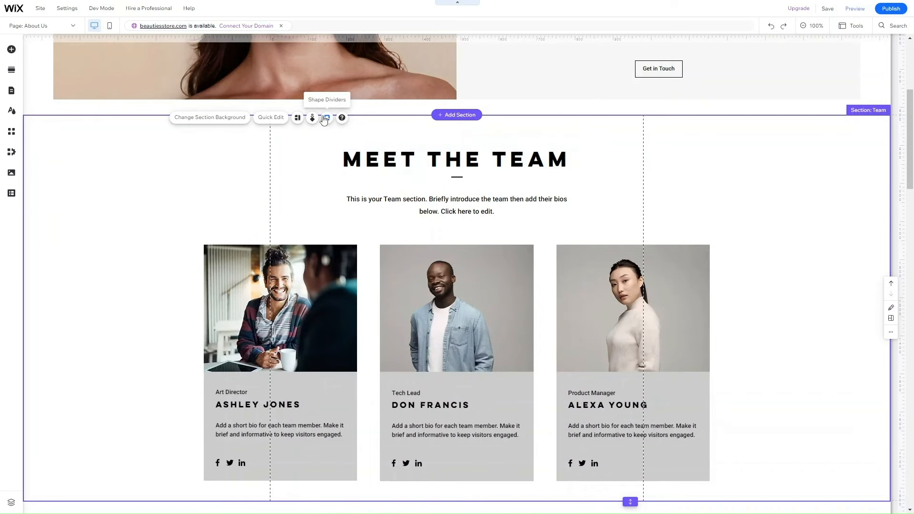
scroll(226, 213, "up", 2)
scroll(226, 212, "up", 3)
left_click(42, 26)
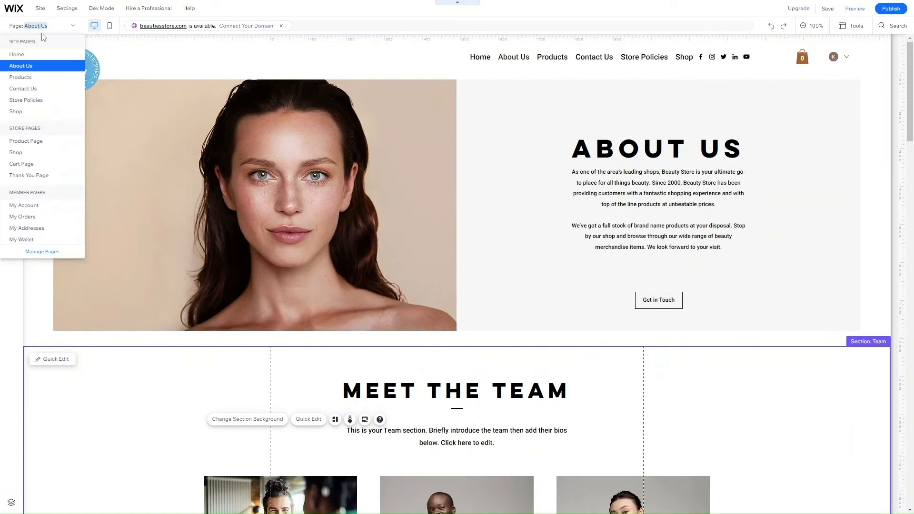
left_click(47, 80)
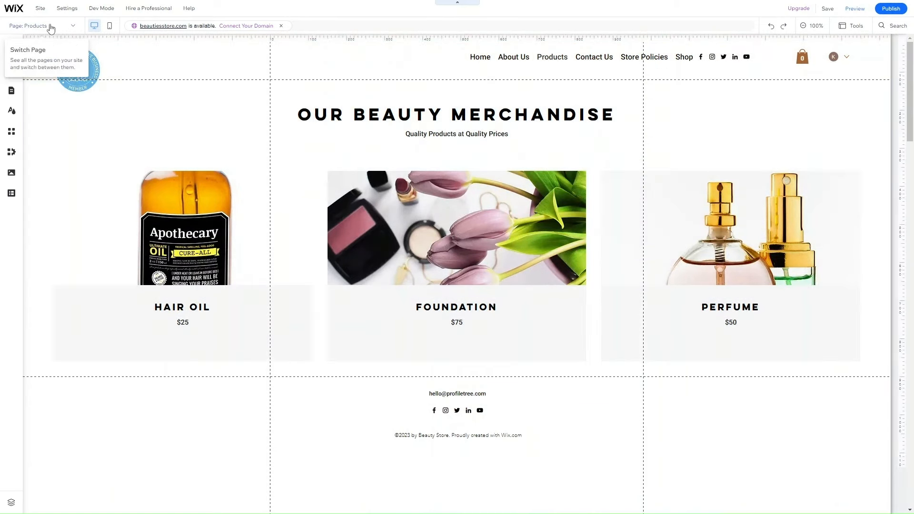
Step: Open the site's page manager and bring up the template gallery for adding a page
left_click(50, 26)
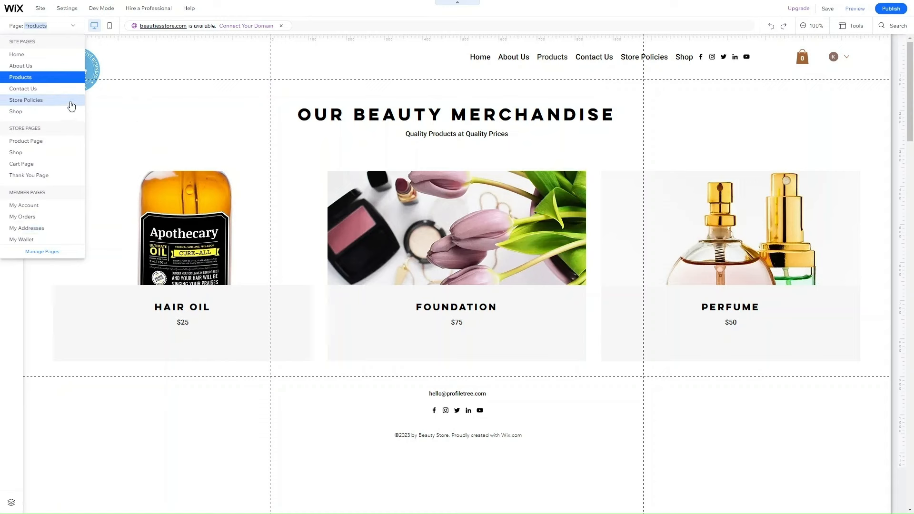
left_click(26, 100)
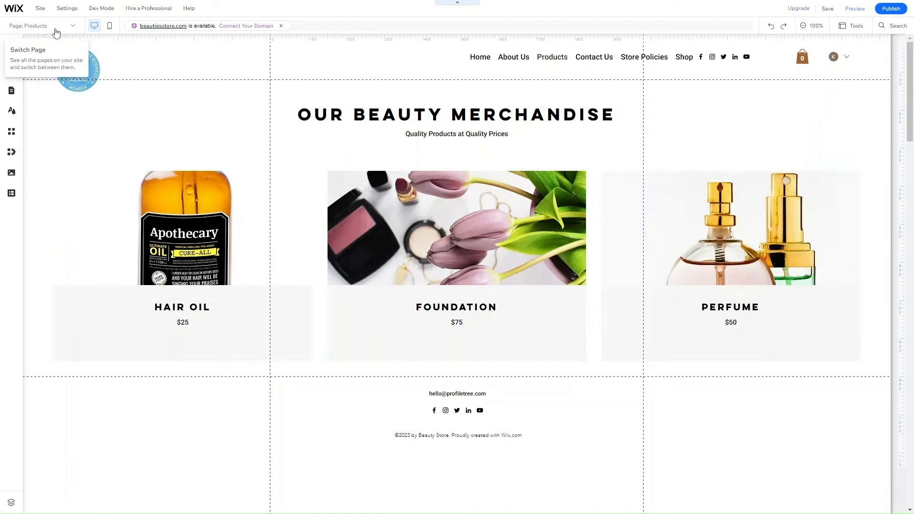
left_click(55, 27)
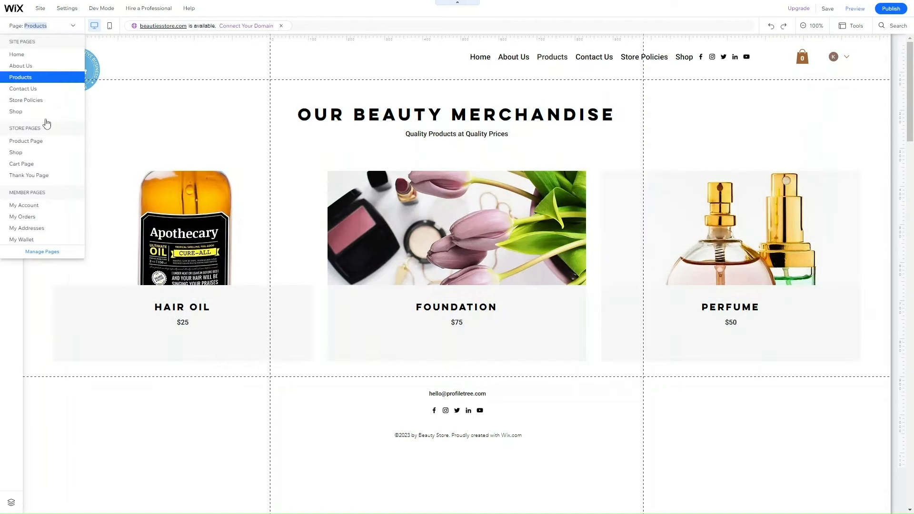
left_click(43, 252)
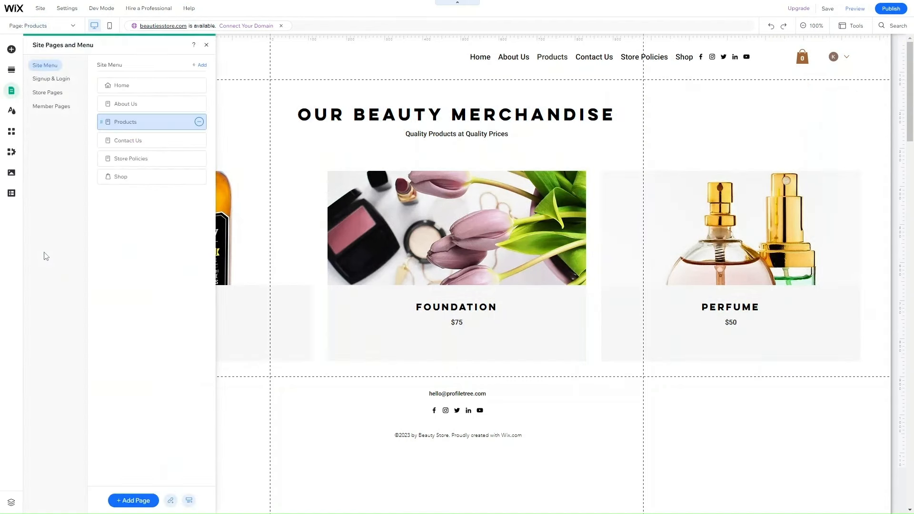
left_click(131, 498)
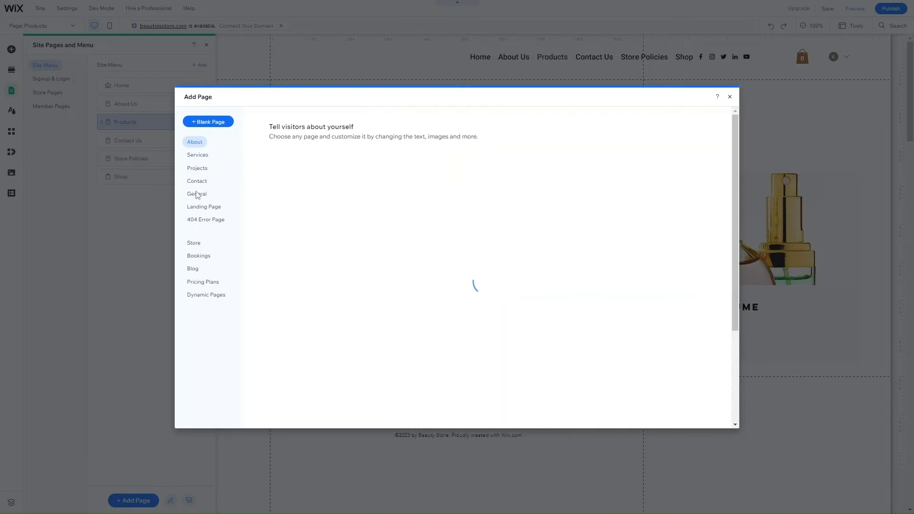
Step: Look through the About page templates down to Team grid and back up
scroll(456, 346, "down", 3)
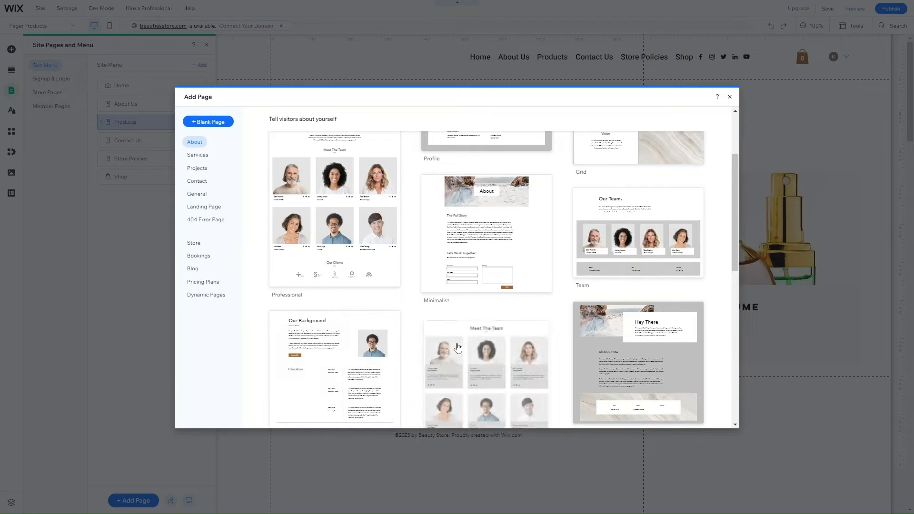
scroll(458, 347, "down", 5)
scroll(457, 348, "down", 4)
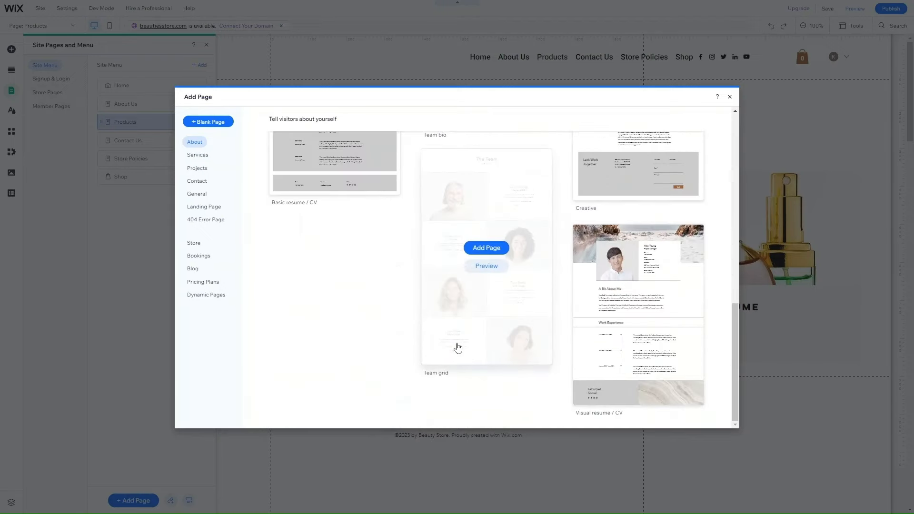
scroll(421, 276, "up", 8)
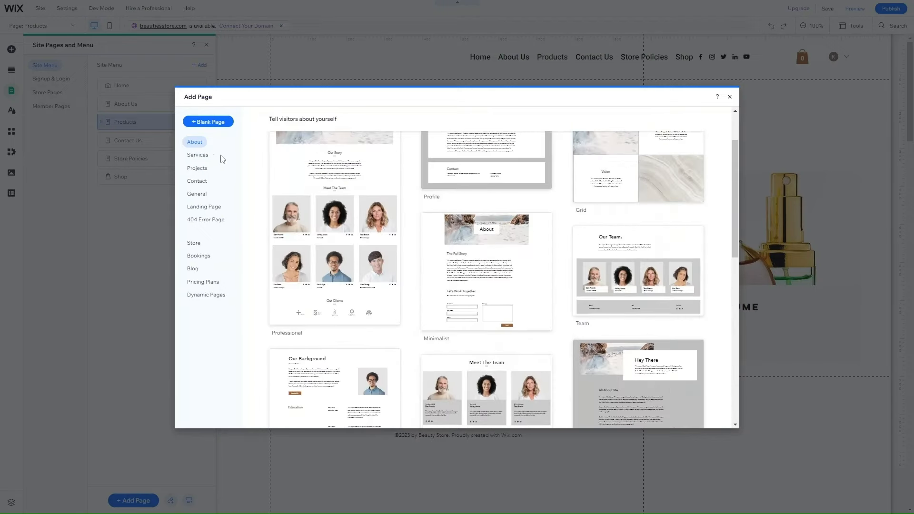
Step: Check the Services and General template categories and add a page using the General category's Descriptive layout
left_click(199, 158)
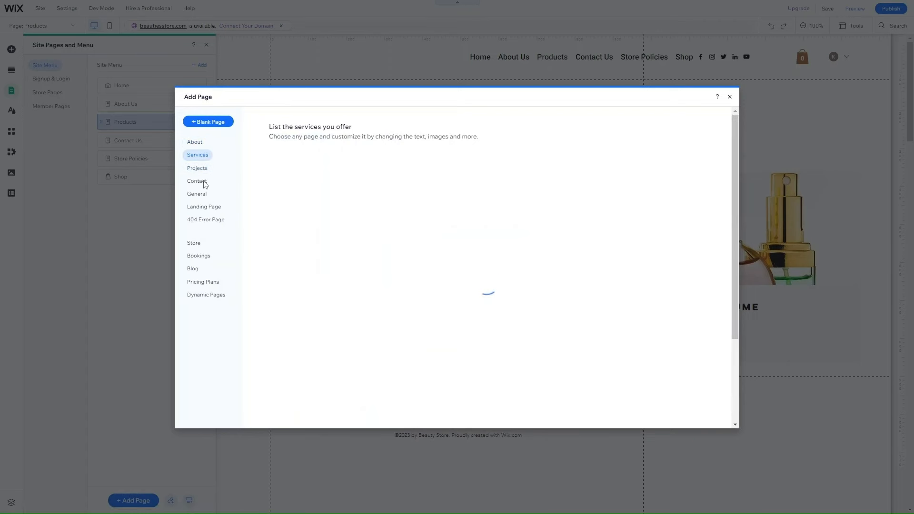
left_click(198, 195)
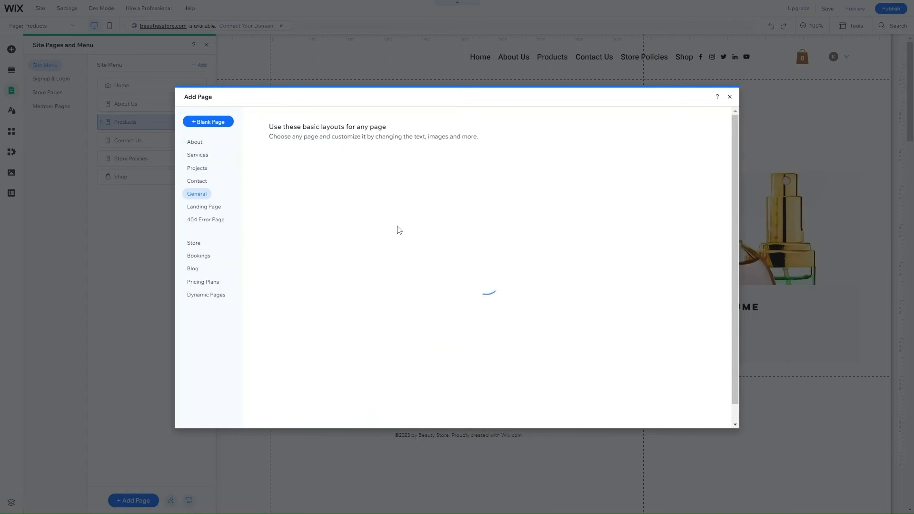
mouse_move(511, 402)
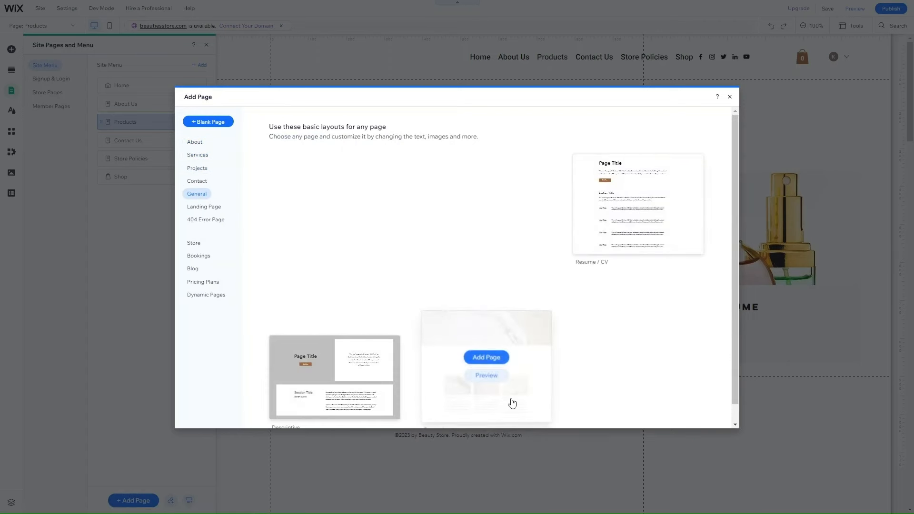
scroll(513, 403, "down", 3)
scroll(512, 402, "up", 3)
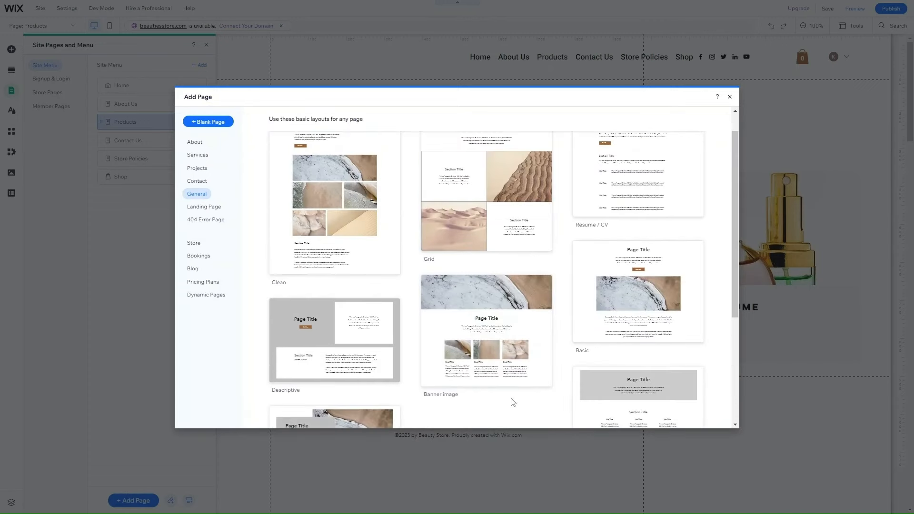
mouse_move(376, 361)
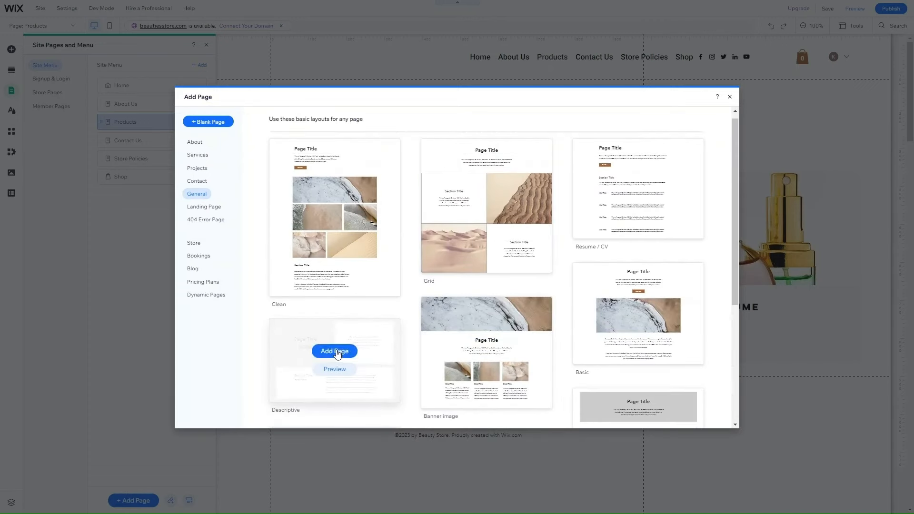
left_click(335, 351)
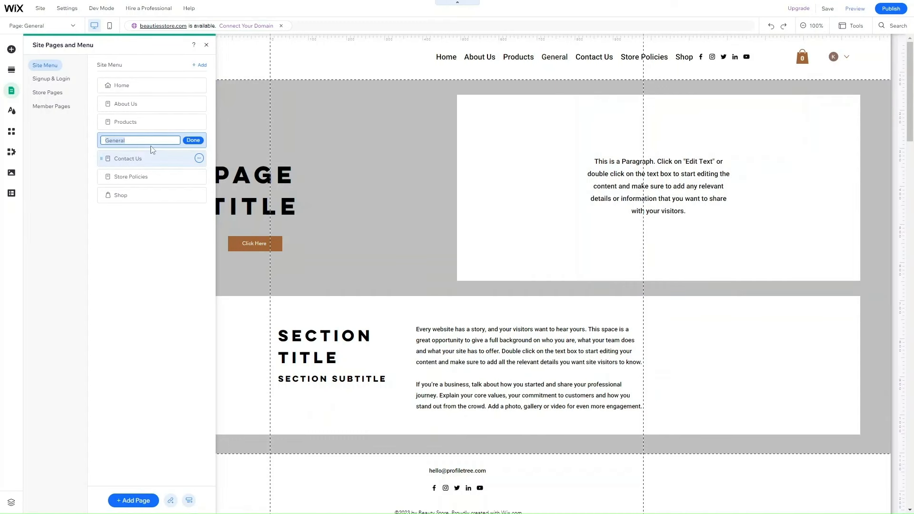
Step: Keep General as the new page's name, move it between Store Policies and Shop in the site menu, and close the page manager
left_click(193, 140)
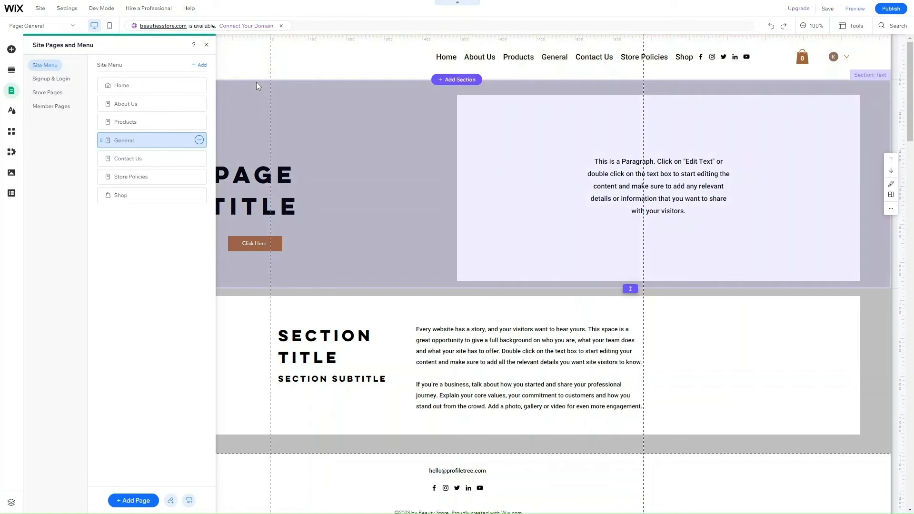
left_click_drag(101, 140, 104, 176)
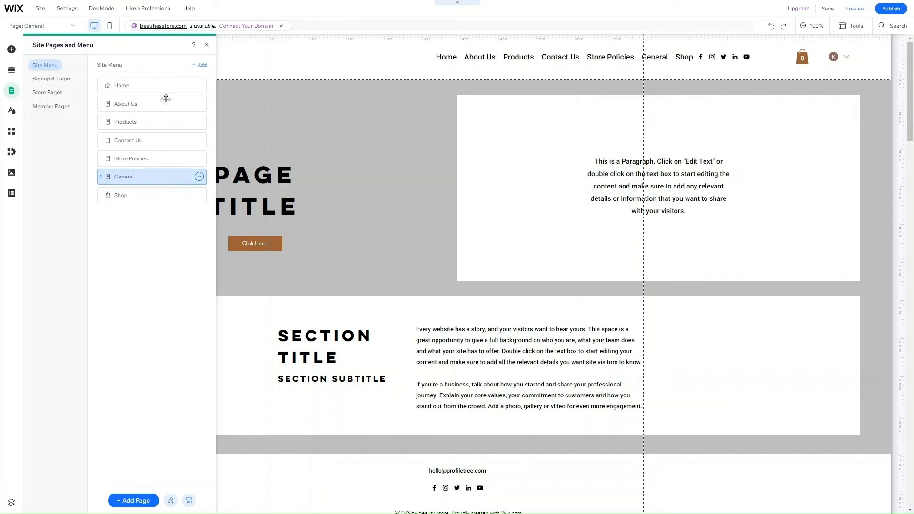
left_click(206, 45)
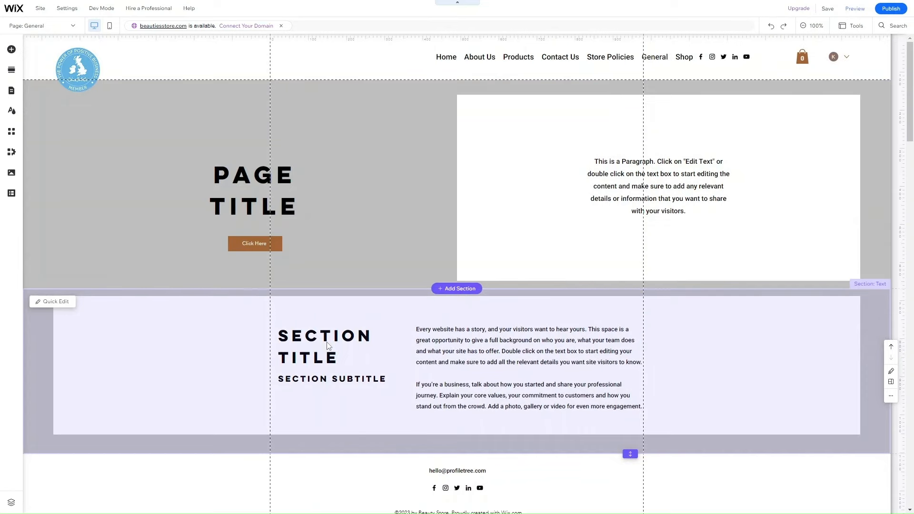
Step: Review the new General page's layout from the page title section down to the footer
scroll(328, 346, "down", 1)
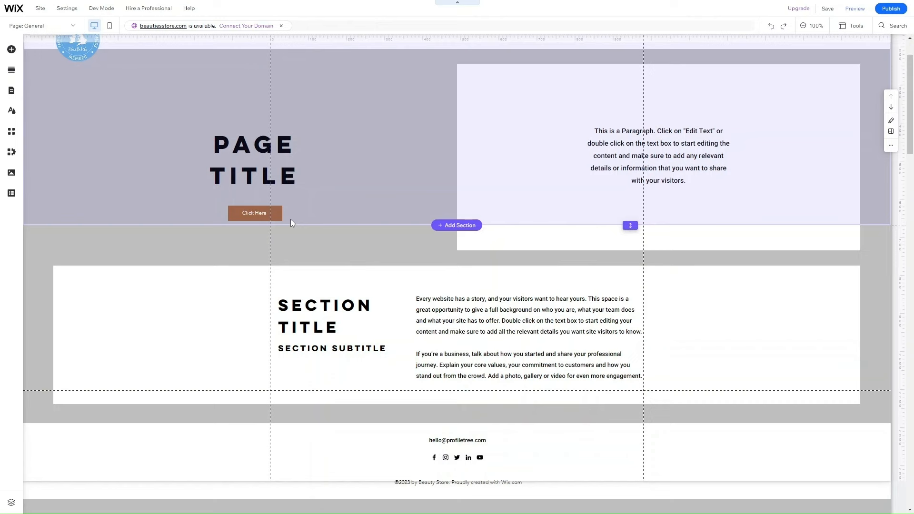
scroll(291, 221, "up", 1)
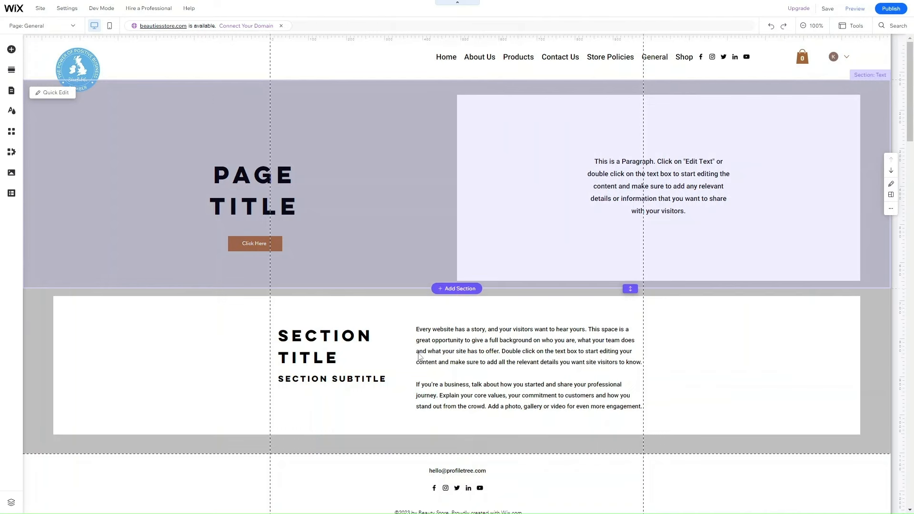
scroll(424, 309, "down", 1)
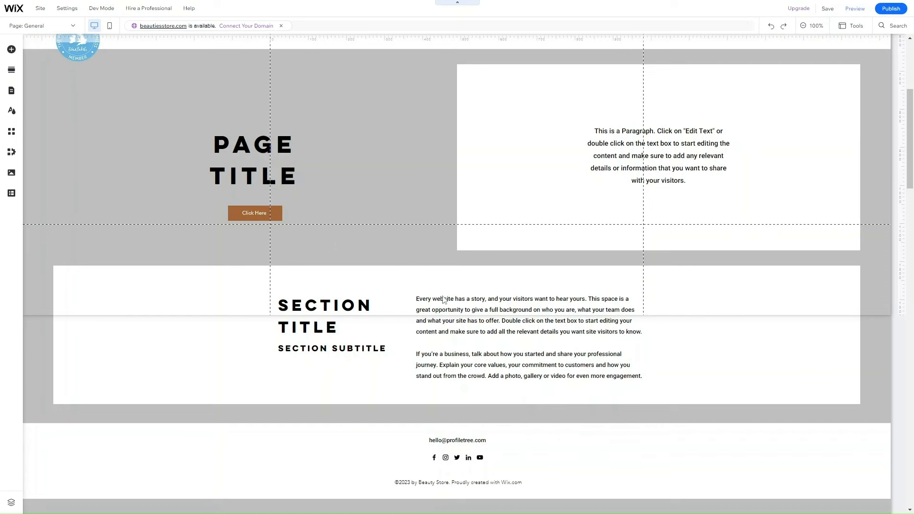
scroll(181, 141, "up", 1)
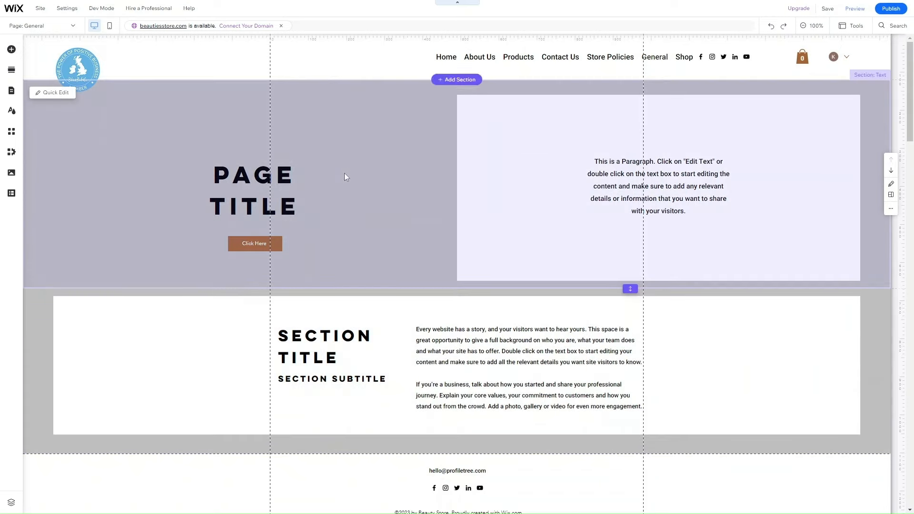
scroll(465, 235, "down", 1)
scroll(466, 235, "down", 1)
scroll(465, 235, "up", 1)
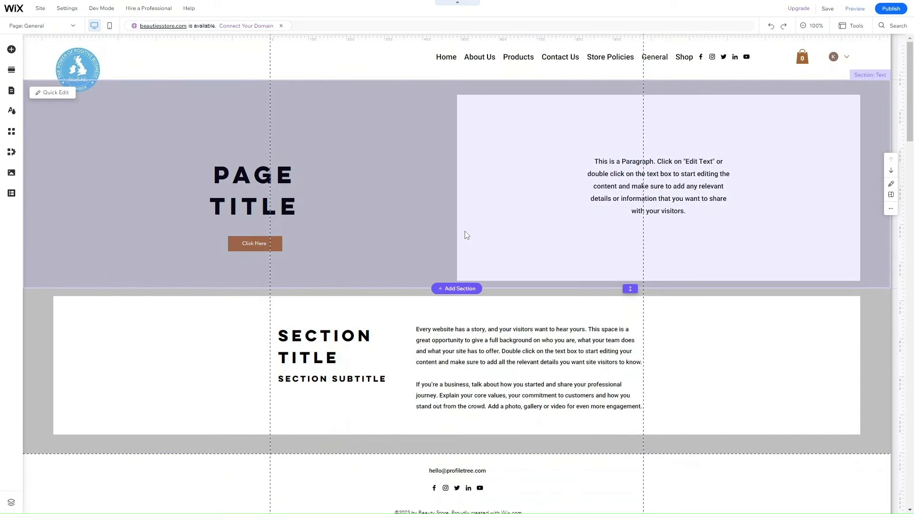
Step: Go from the editor to the site dashboard and look over the store's product list
mouse_move(804, 5)
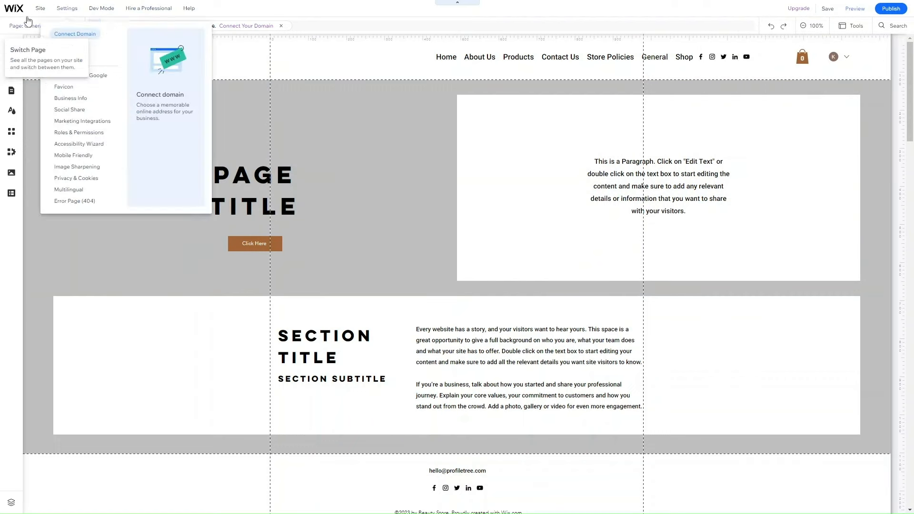
mouse_move(28, 20)
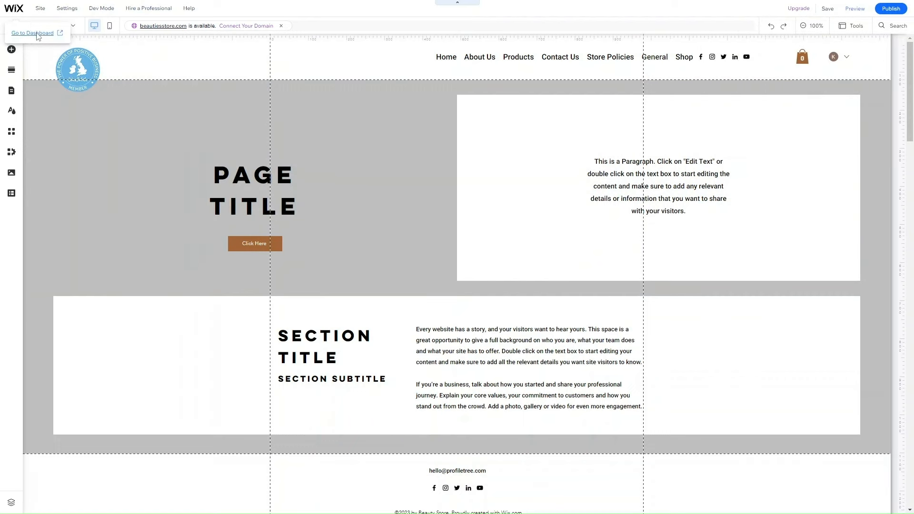
left_click(39, 36)
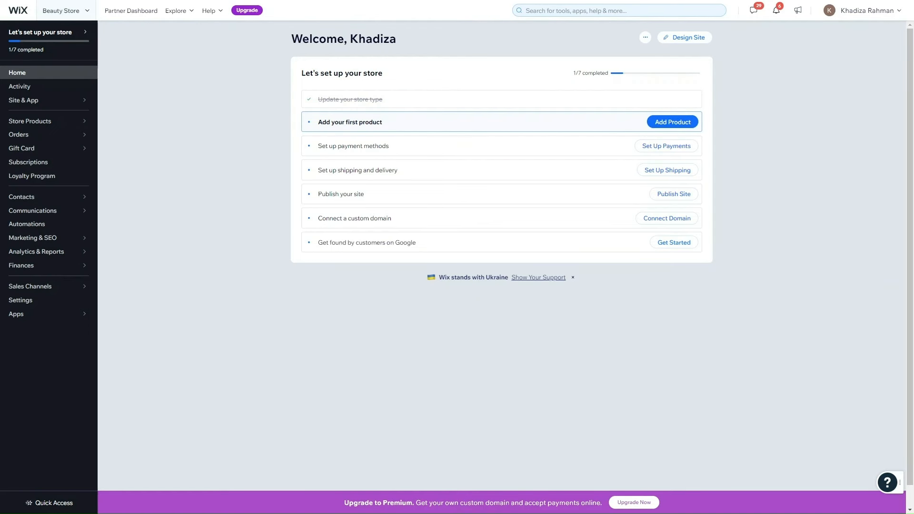
left_click(31, 121)
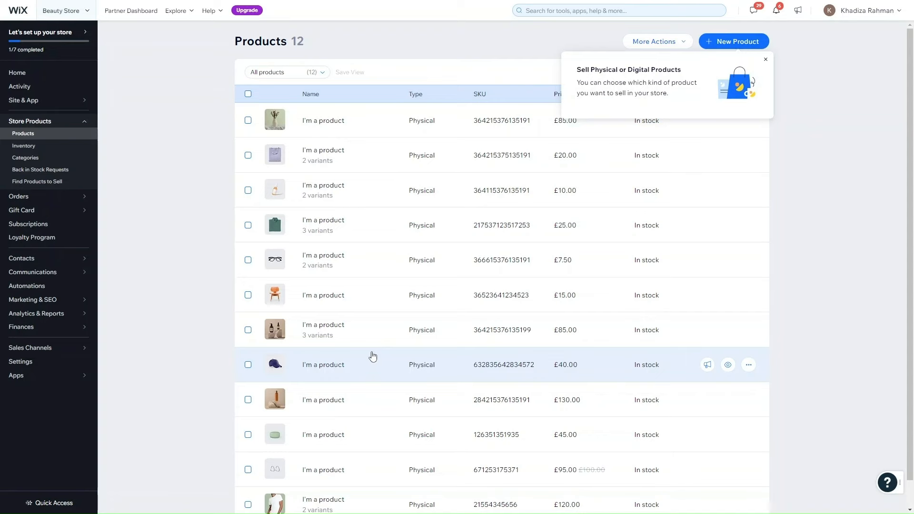
scroll(448, 198, "down", 1)
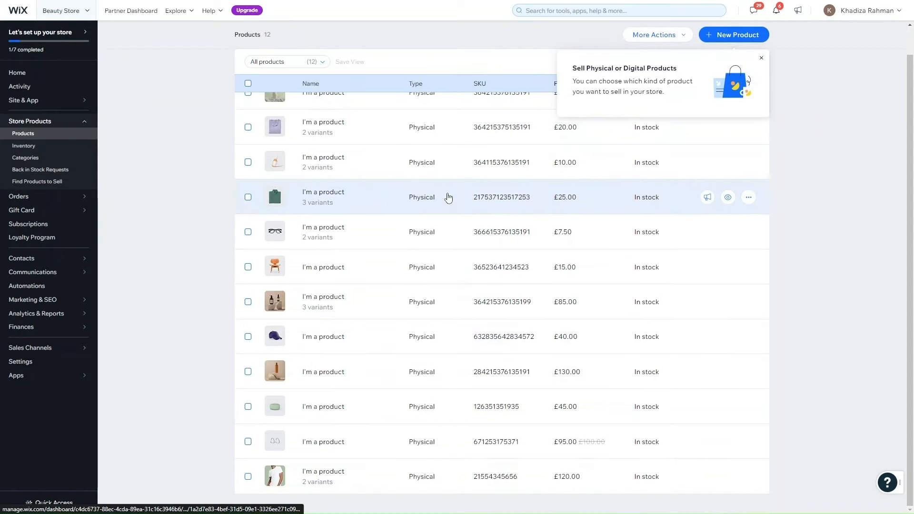
scroll(447, 197, "up", 1)
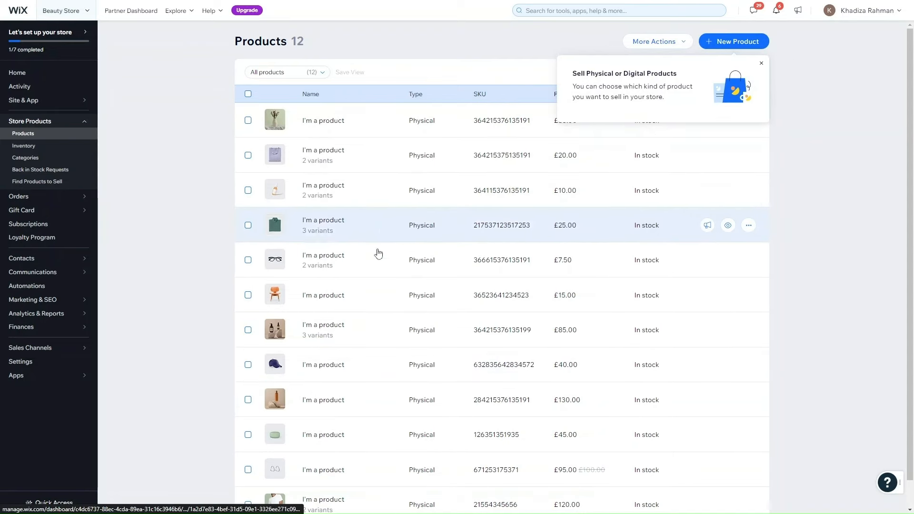
Step: Open the first product in the list and examine its details, from images and pricing down to inventory and subscriptions
left_click(325, 127)
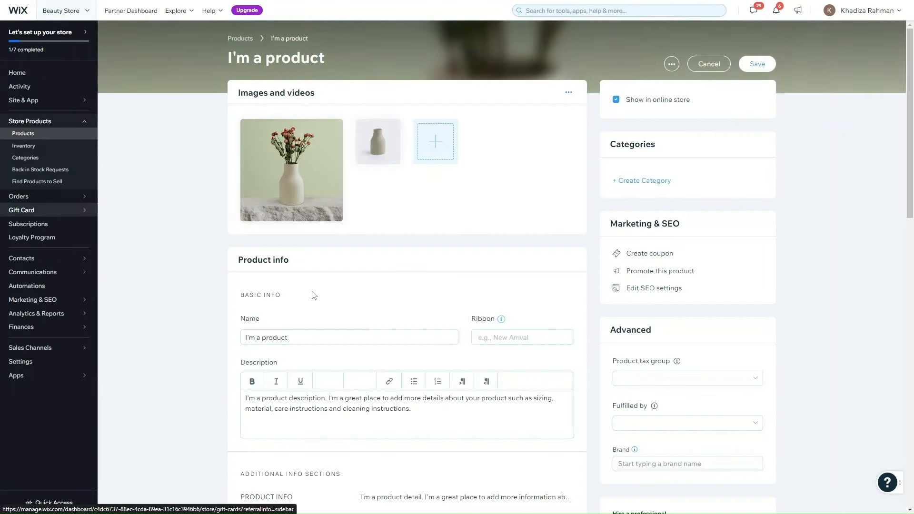
scroll(430, 369, "down", 10)
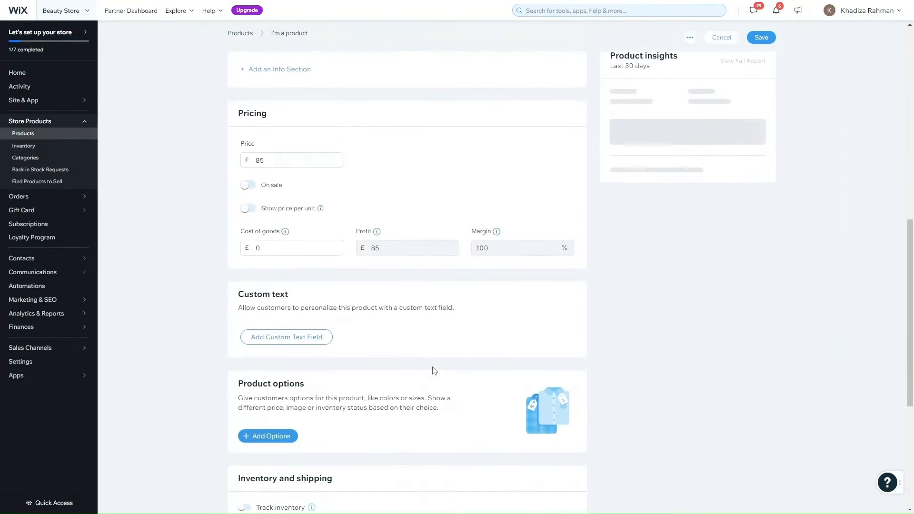
scroll(434, 371, "down", 5)
mouse_move(305, 237)
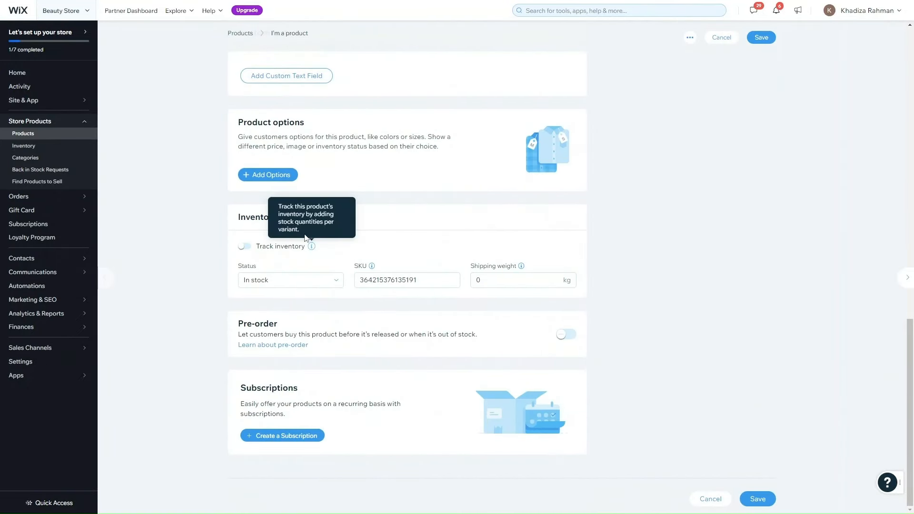
scroll(469, 257, "up", 15)
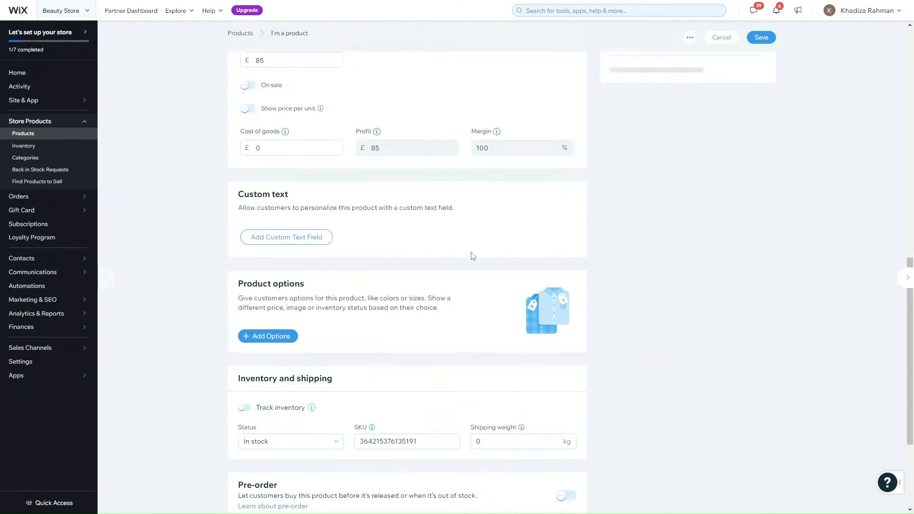
Step: Save the product and return to the dashboard home page
left_click(763, 66)
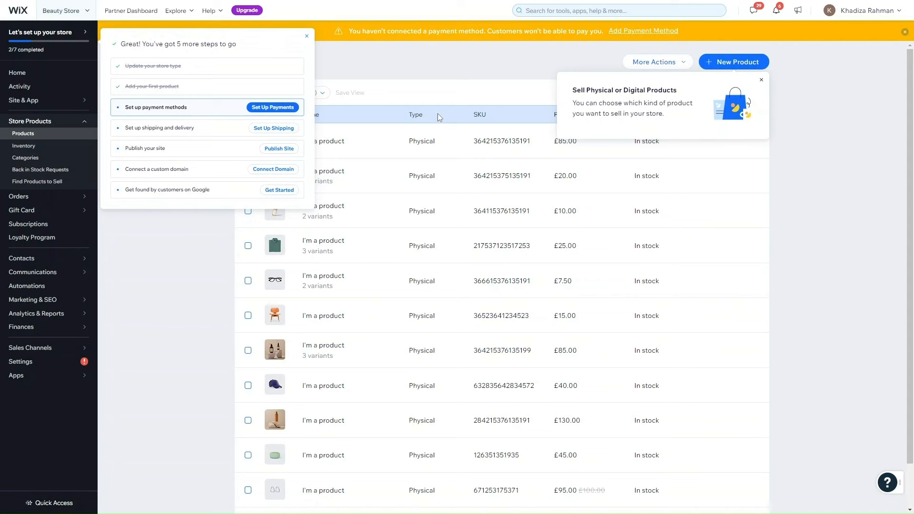
left_click(40, 76)
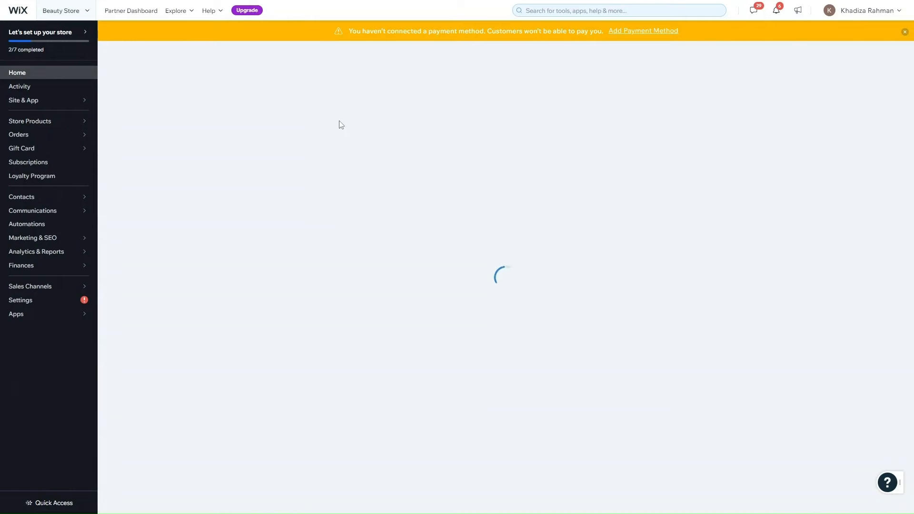
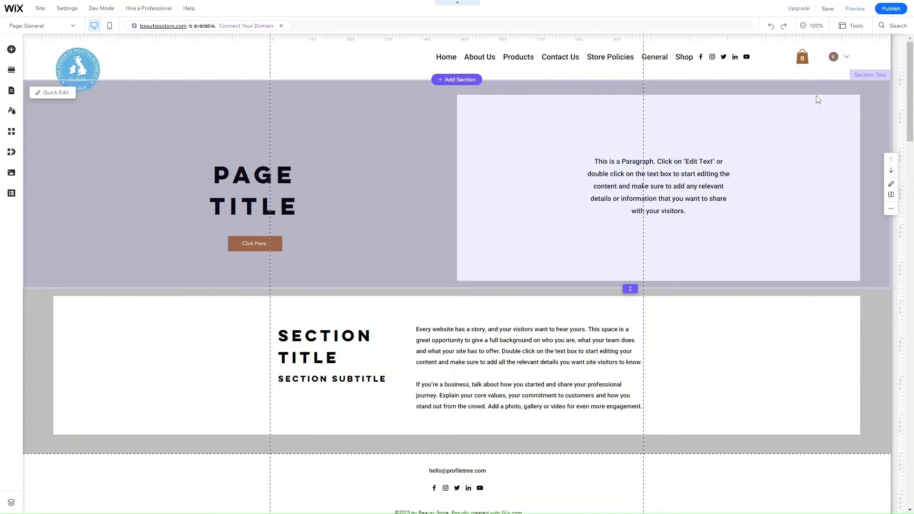
Step: Publish the site from the editor and open the live version
left_click(886, 9)
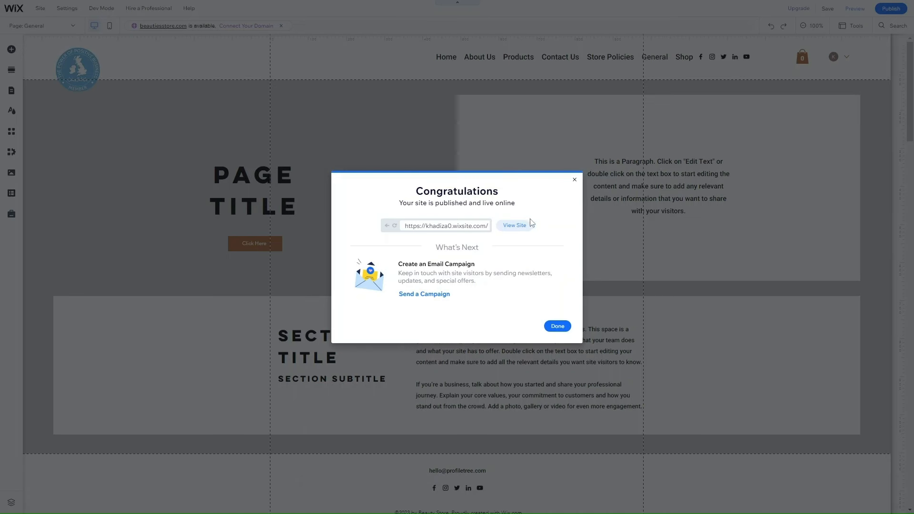
left_click(517, 227)
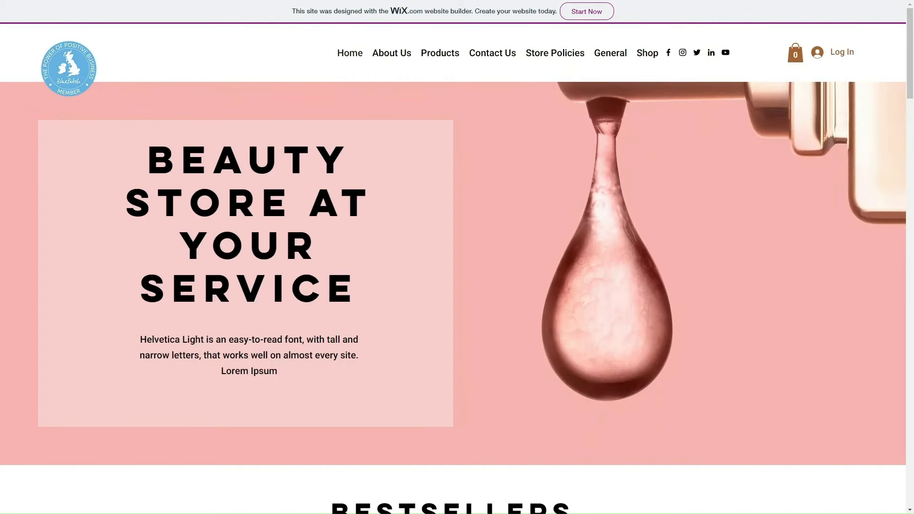
Step: Review the live home page from the hero banner through Bestsellers to the Brands We Carry section
scroll(354, 328, "down", 10)
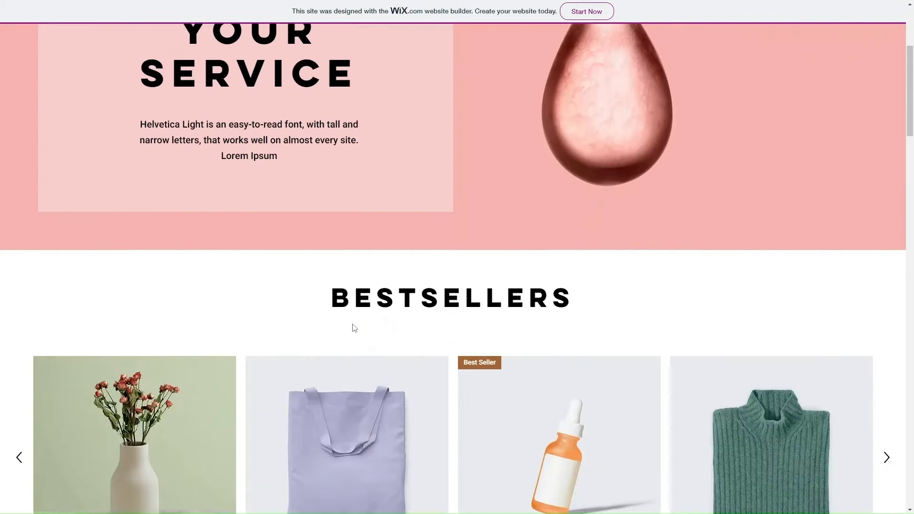
scroll(353, 327, "down", 3)
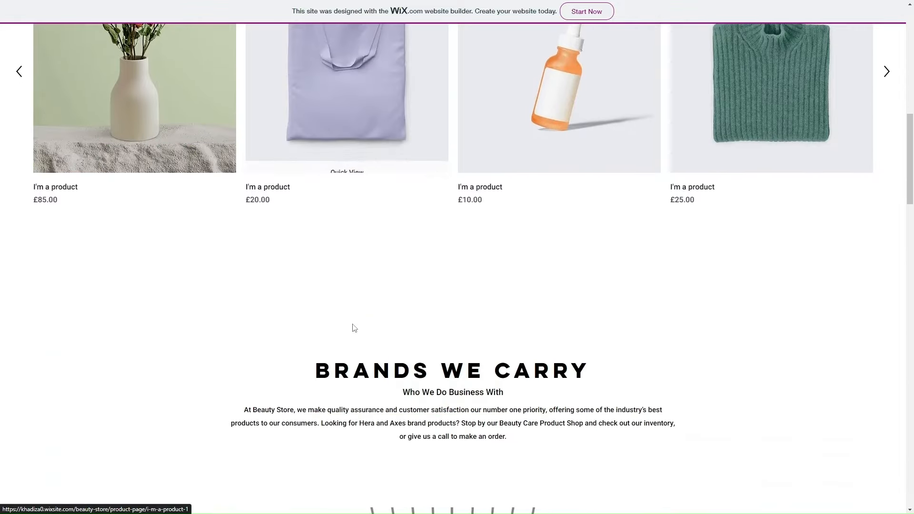
scroll(357, 286, "up", 2)
scroll(367, 255, "down", 1)
scroll(349, 351, "down", 15)
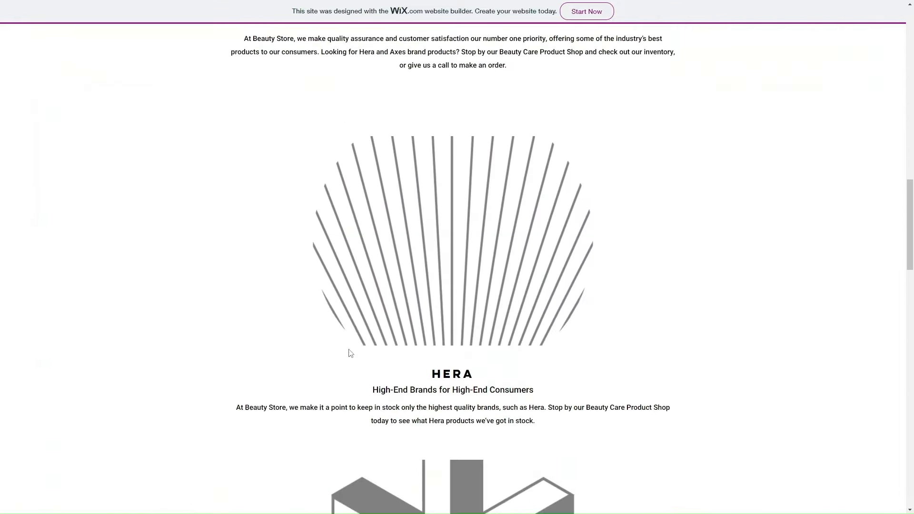
Step: Return to the head of the live home page, leave full screen and examine the site's web address, including its beauty-store part
scroll(350, 353, "up", 15)
scroll(349, 352, "up", 10)
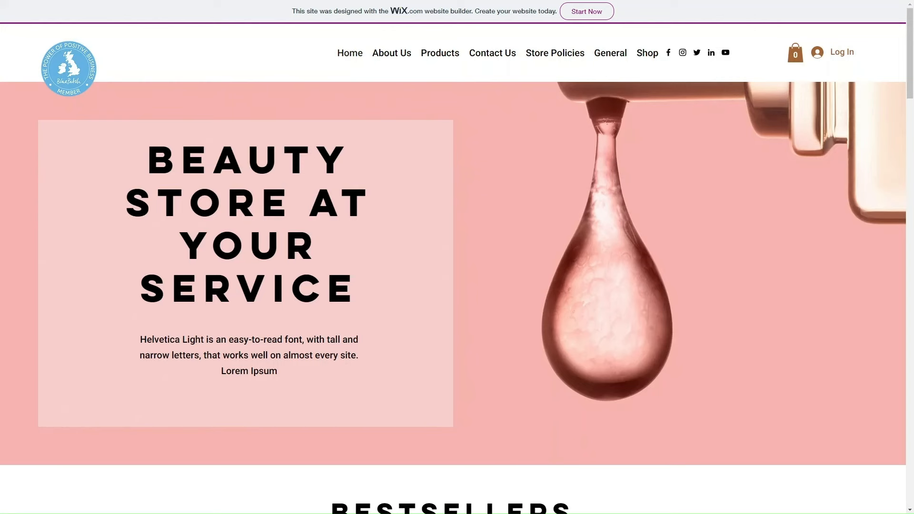
left_click(457, 30)
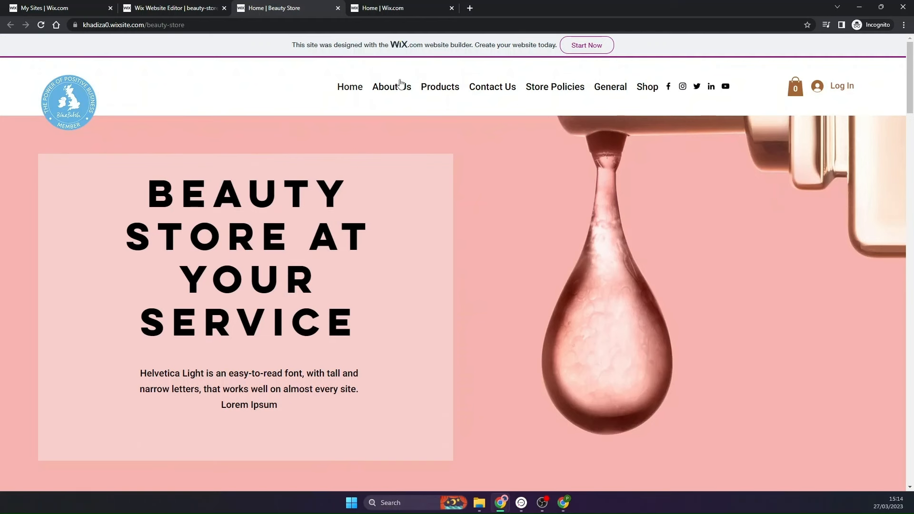
left_click(159, 28)
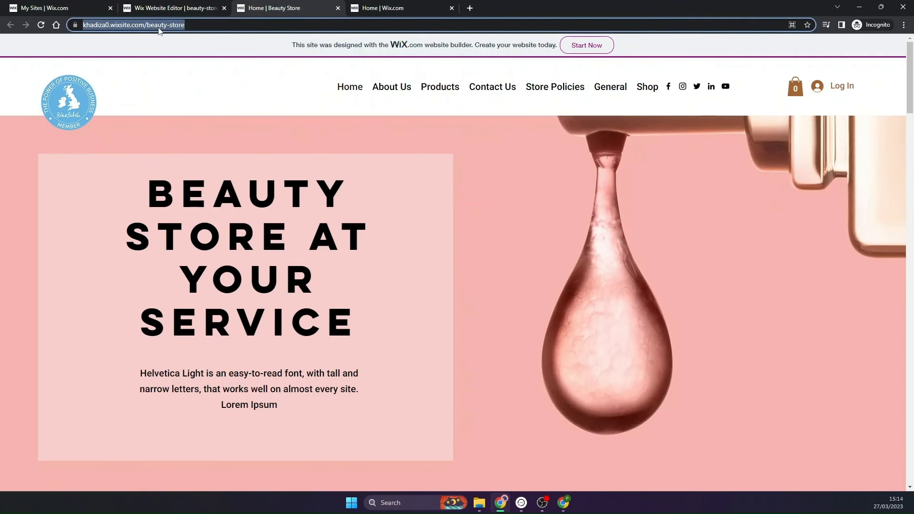
left_click(174, 85)
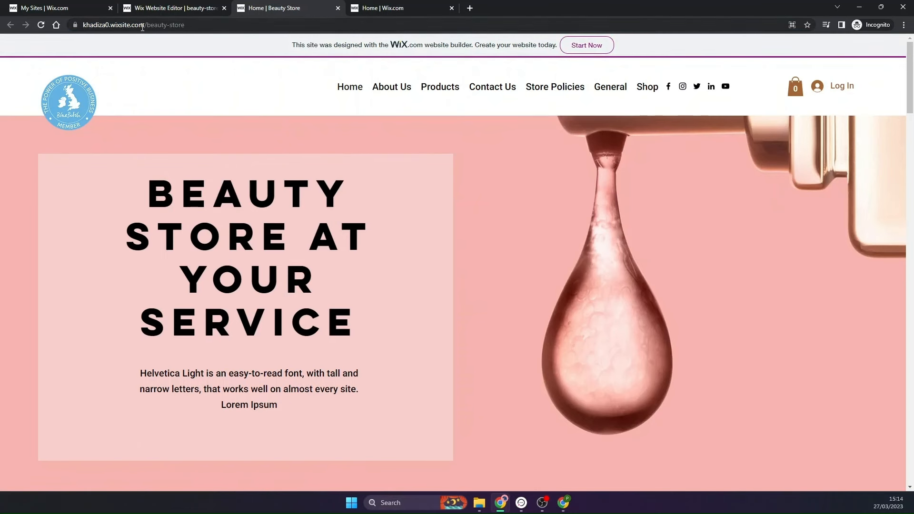
left_click_drag(146, 29, 209, 26)
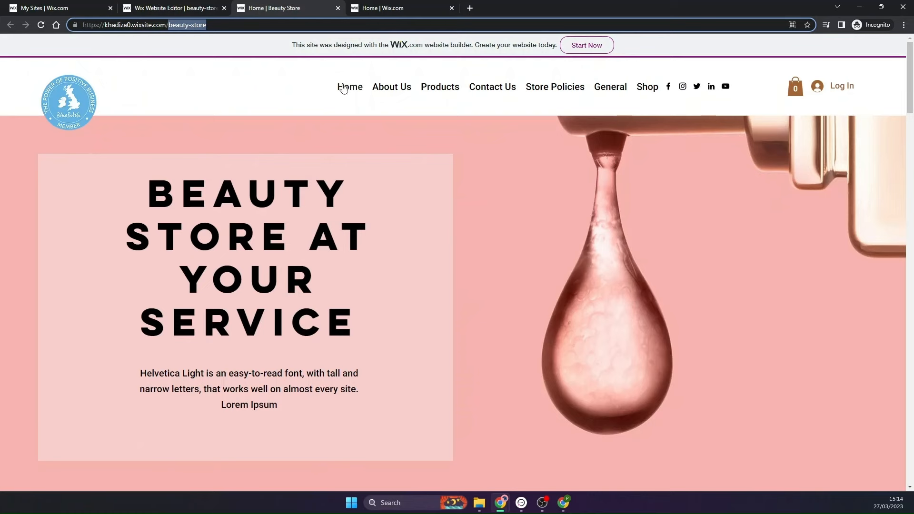
left_click(282, 72)
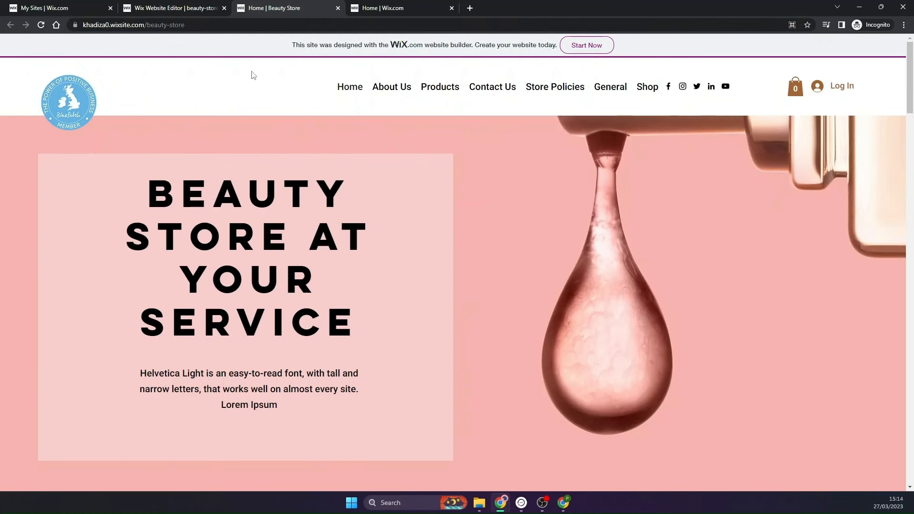
Step: Skim the live home page down to the Subscribe Form, then open the About Us page and review its Meet the Team section
scroll(344, 382, "down", 20)
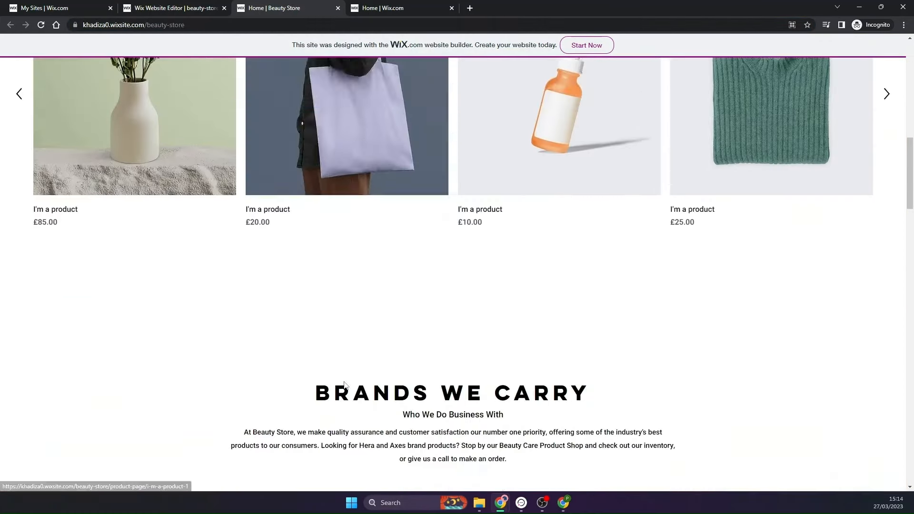
scroll(346, 386, "down", 20)
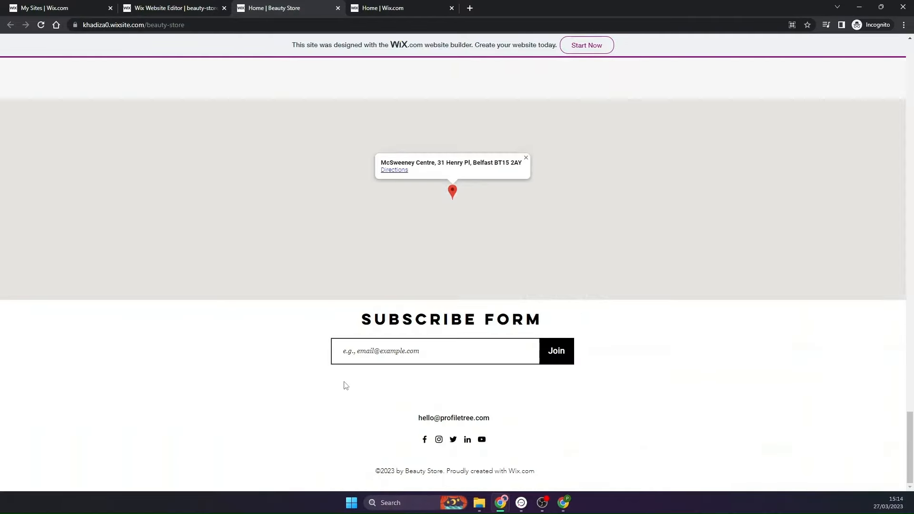
scroll(346, 385, "up", 20)
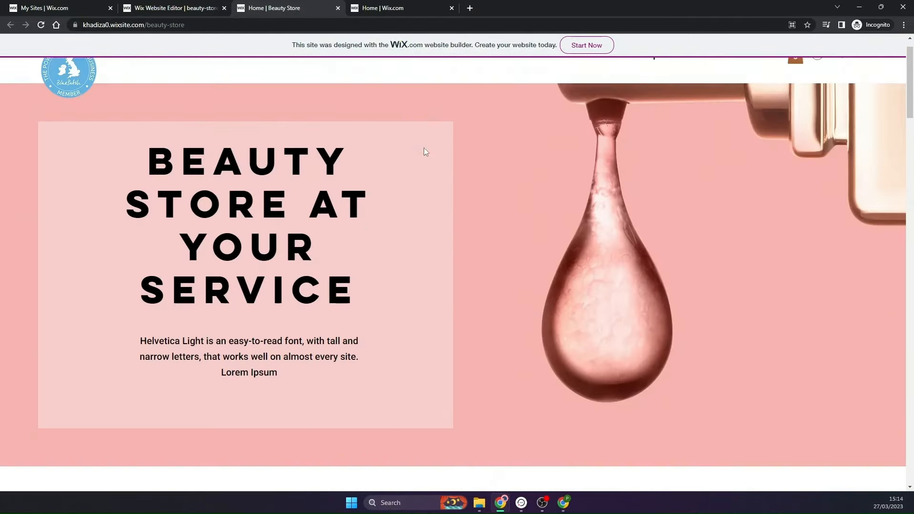
left_click(388, 88)
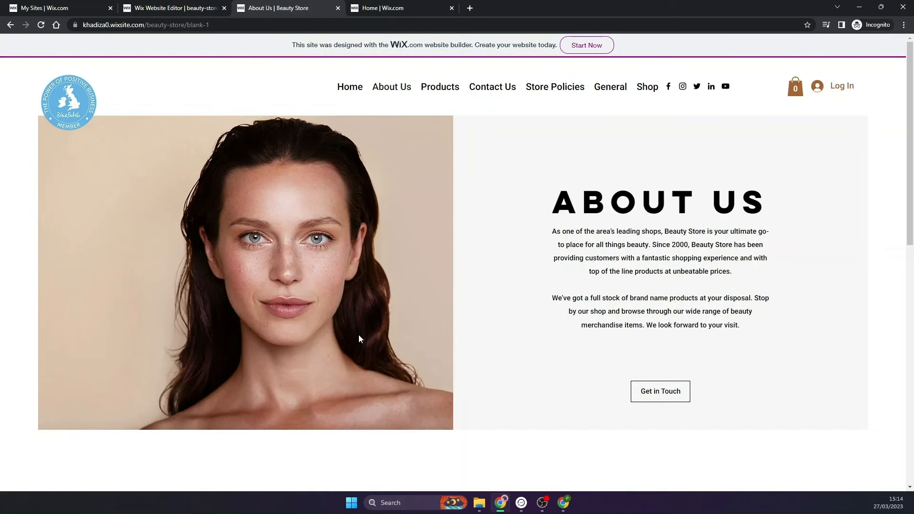
scroll(467, 296, "down", 9)
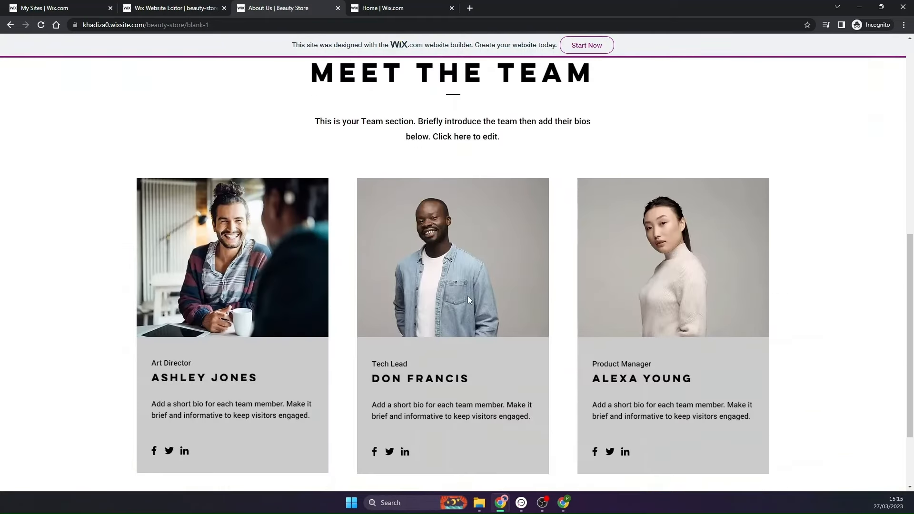
scroll(468, 299, "down", 2)
scroll(468, 298, "up", 11)
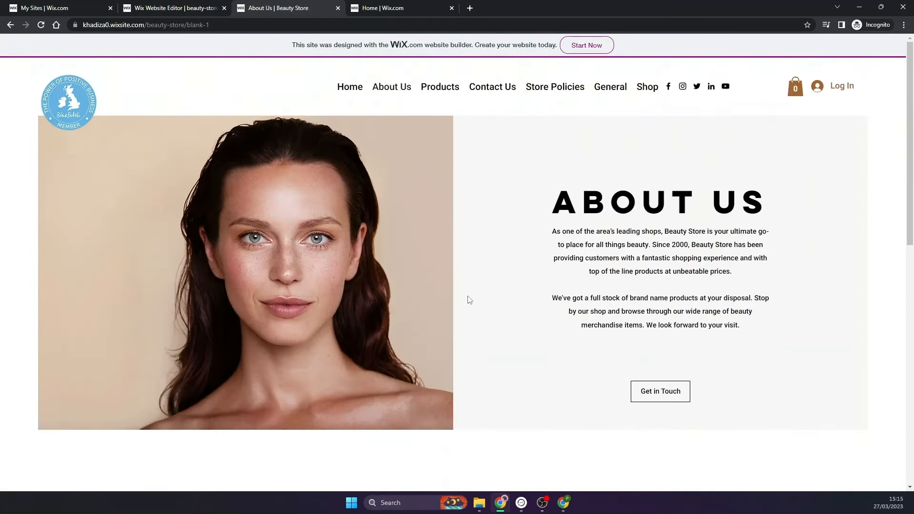
Step: Go back to the live home page through the site logo and highlight the site's free web address
left_click(74, 107)
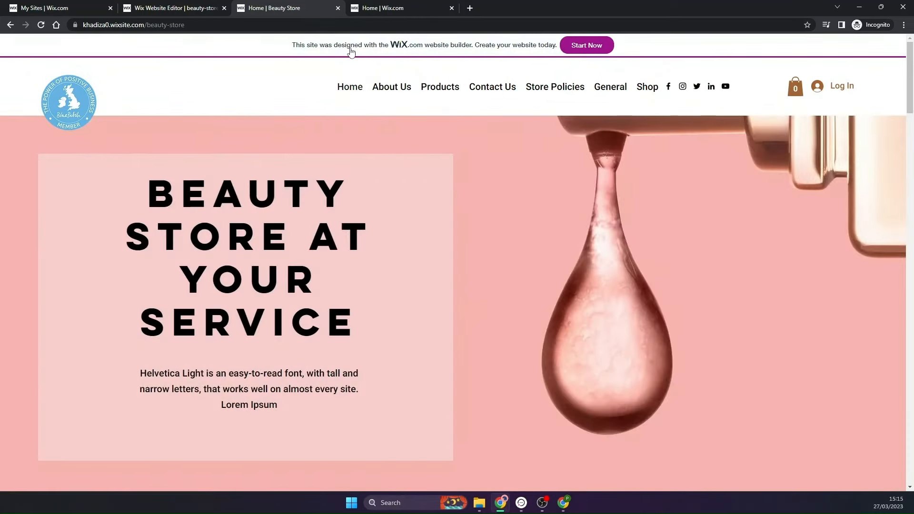
left_click_drag(93, 25, 184, 24)
left_click(187, 76)
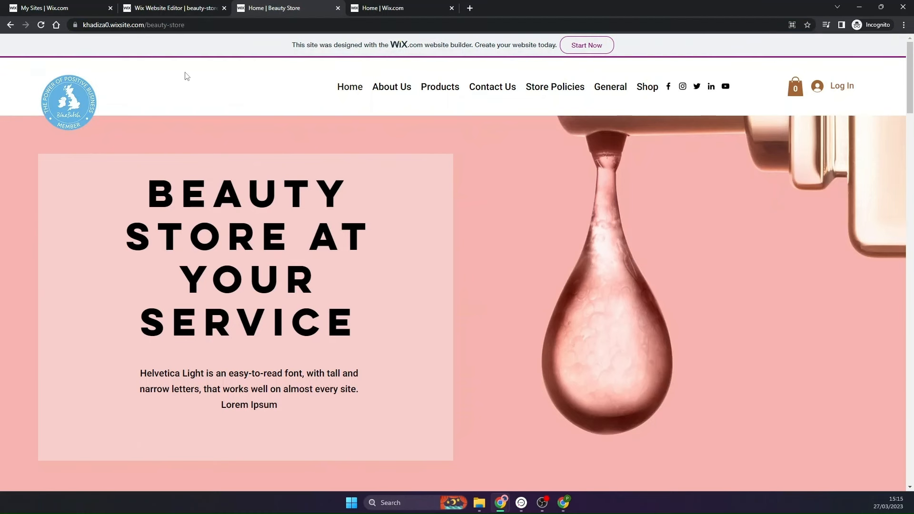
left_click_drag(107, 24, 184, 24)
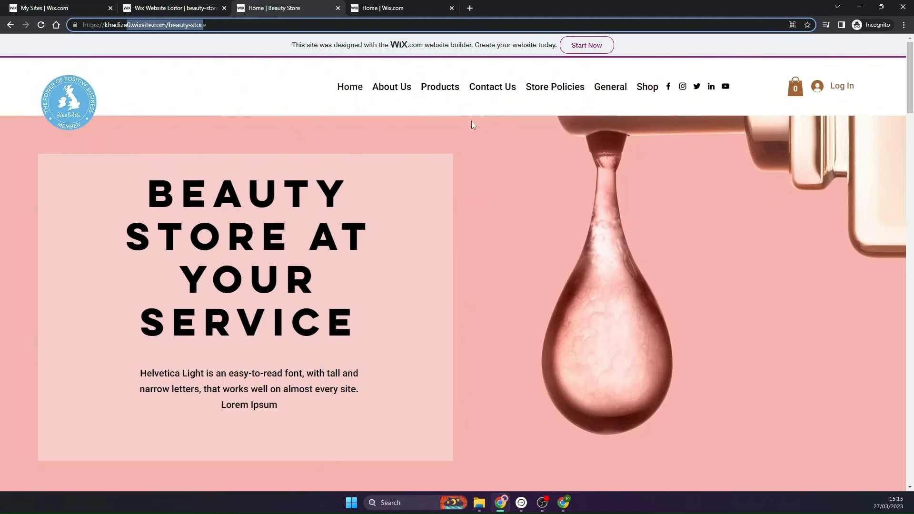
Step: Review the home page's hero banner and Bestsellers section
scroll(458, 295, "down", 2)
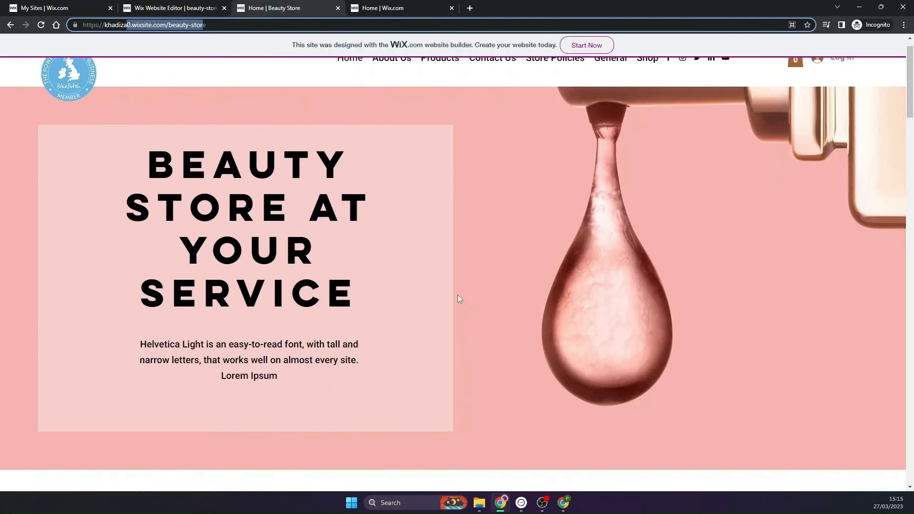
scroll(522, 228, "up", 2)
scroll(504, 271, "down", 10)
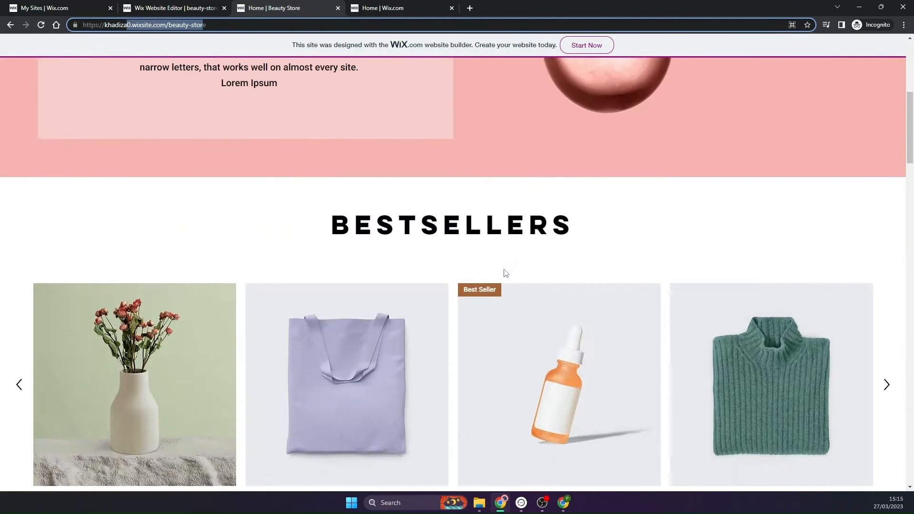
scroll(476, 481, "up", 8)
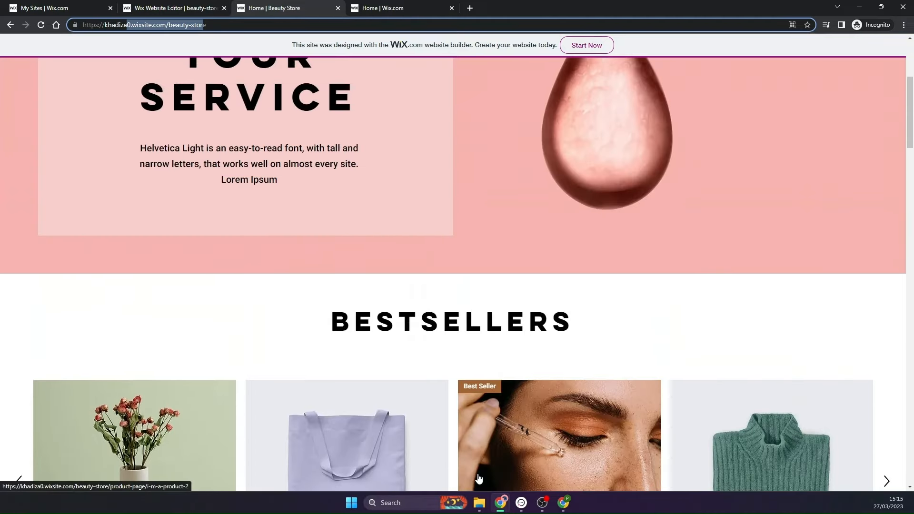
scroll(479, 478, "up", 5)
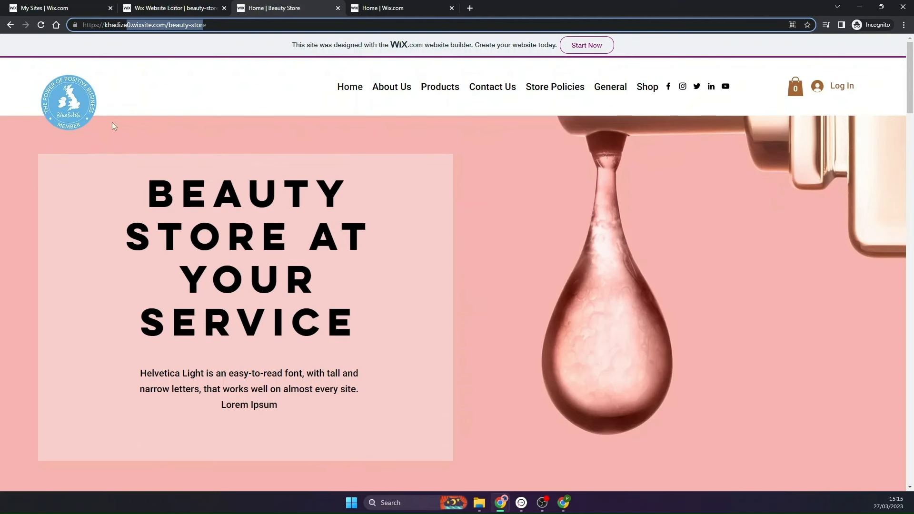
Step: Show the live site in full screen and open the product marked Best Seller from the Bestsellers section
key("alt+Tab")
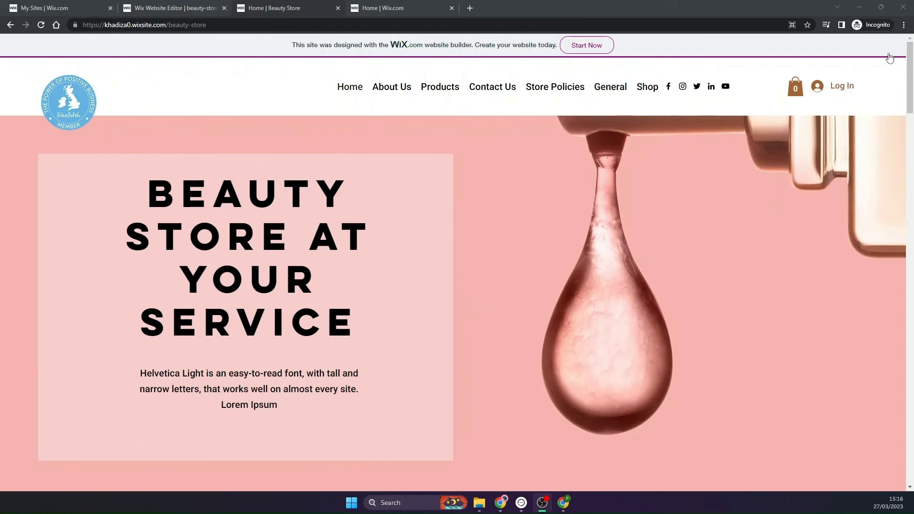
left_click(903, 25)
left_click(899, 105)
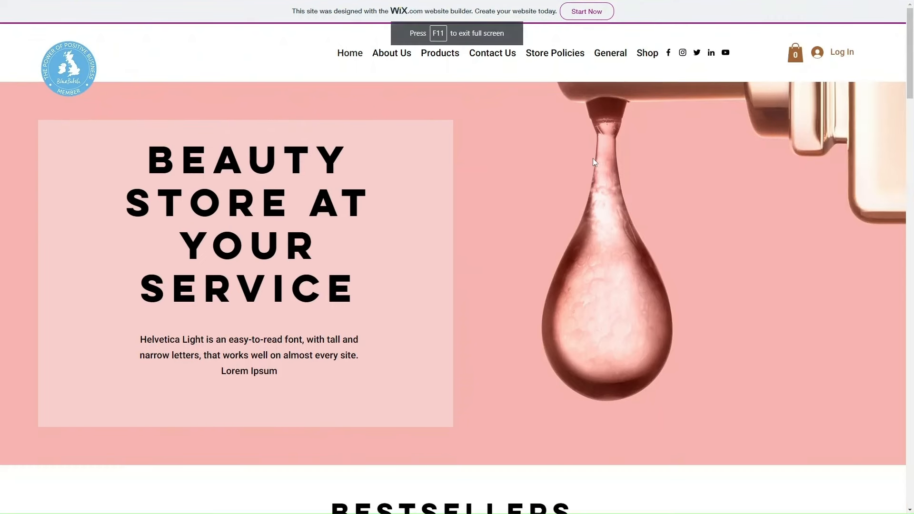
scroll(503, 376, "down", 4)
scroll(503, 376, "down", 1)
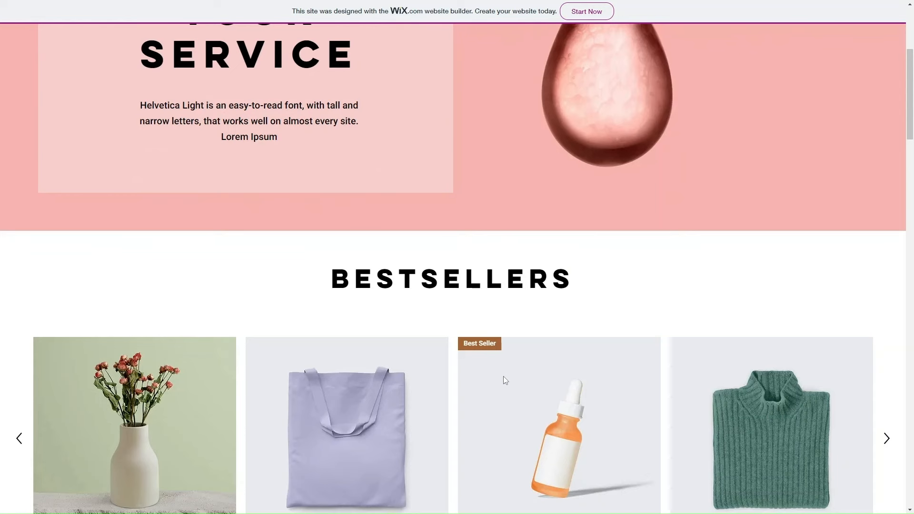
scroll(503, 376, "down", 5)
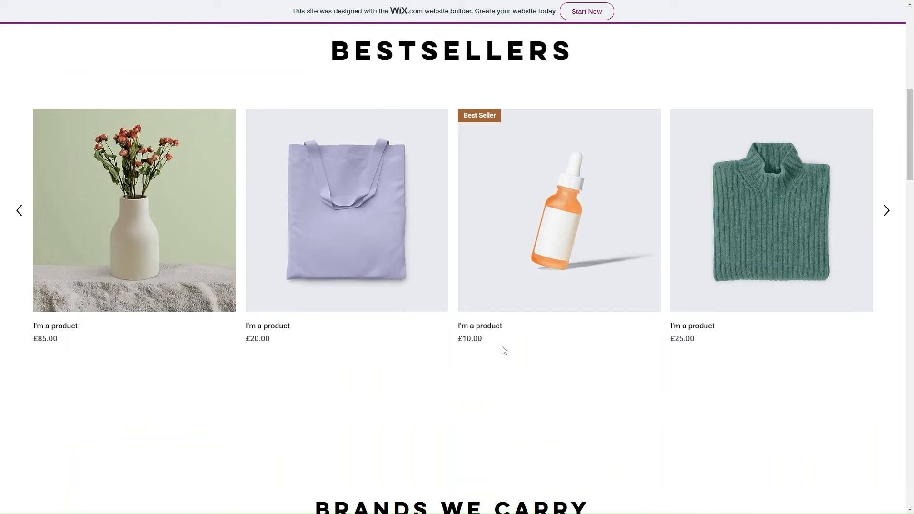
left_click(492, 287)
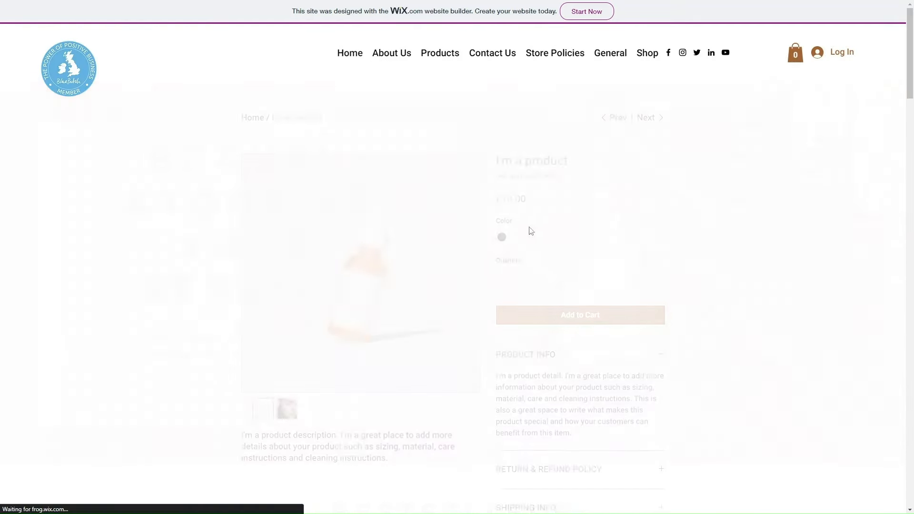
Step: Choose Black as the product's color and add it to the cart
scroll(499, 285, "down", 3)
left_click(498, 239)
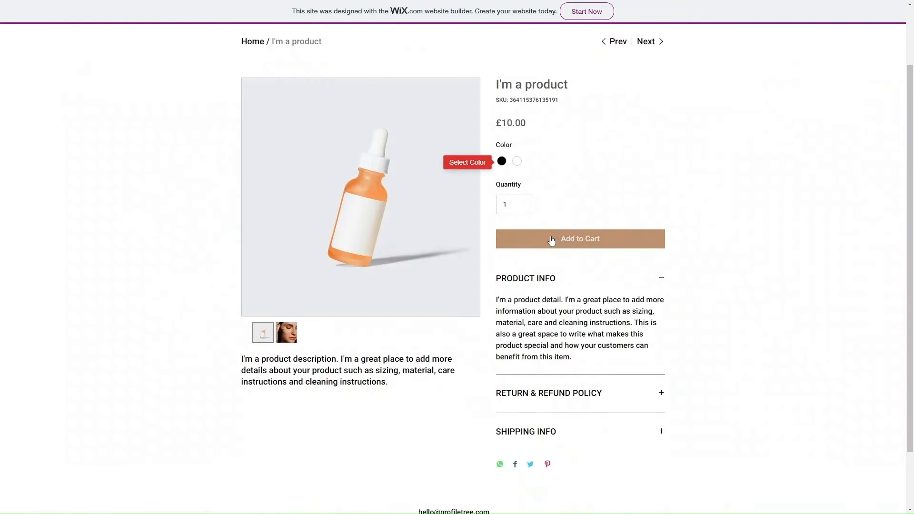
left_click(502, 161)
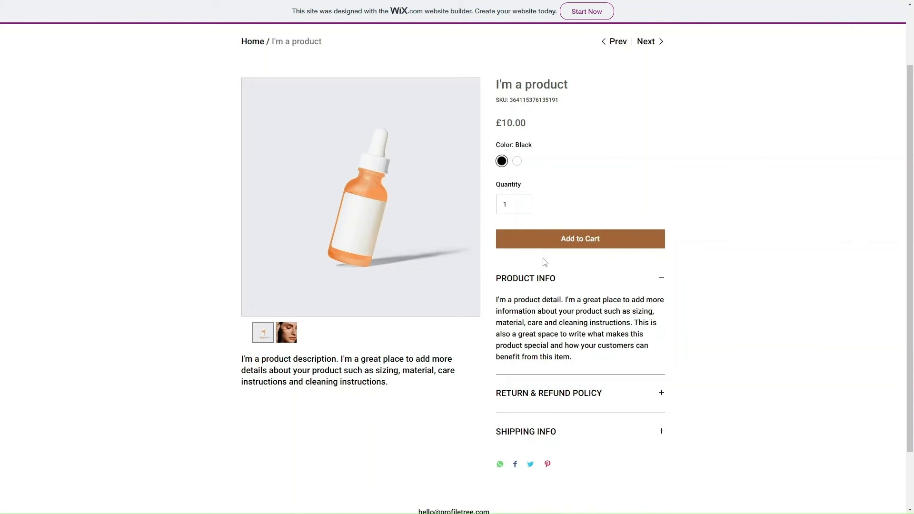
left_click(567, 245)
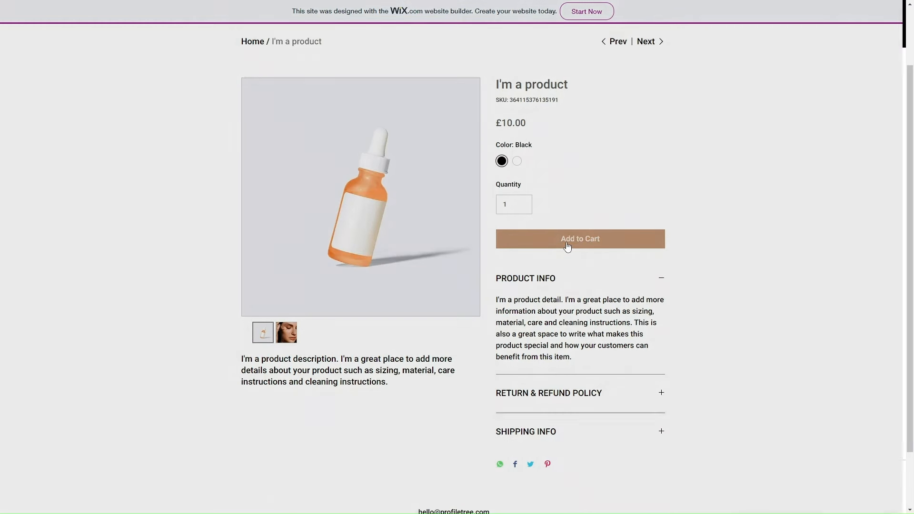
Step: View the cart, try to check out the order, and dismiss the notice
left_click(850, 476)
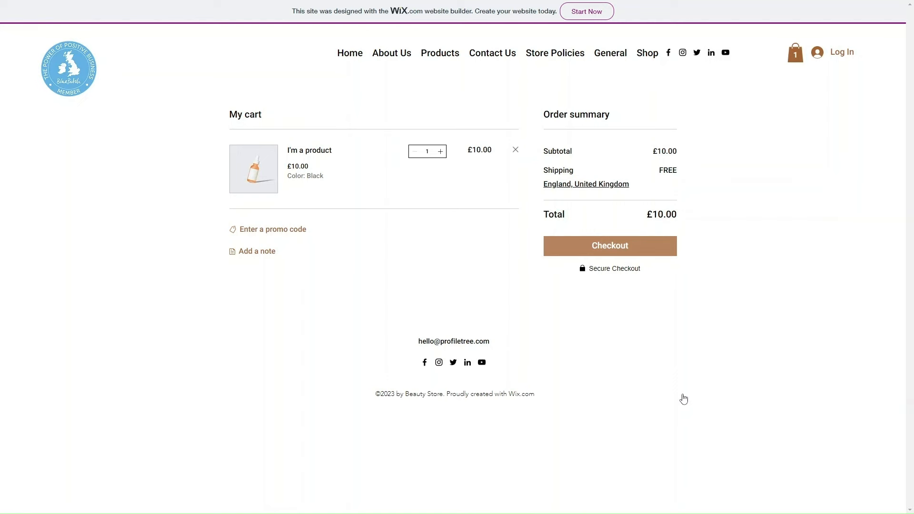
left_click(637, 241)
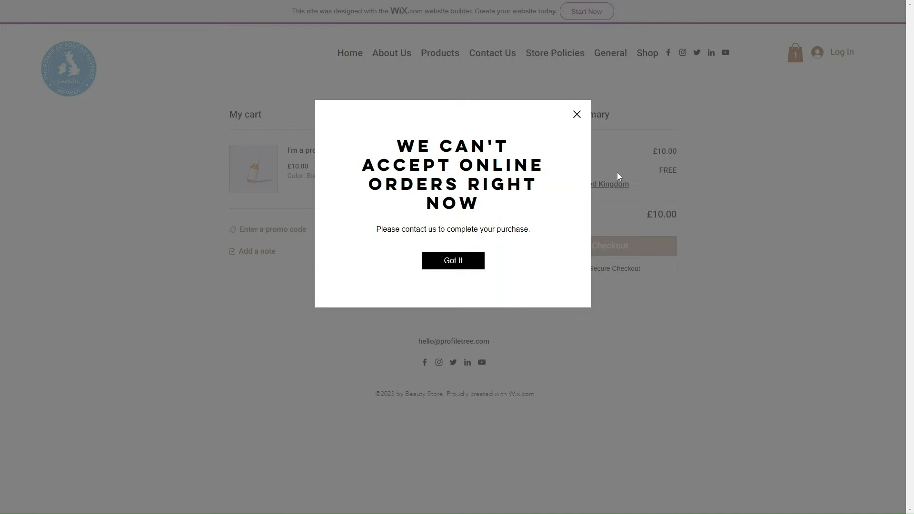
left_click(576, 115)
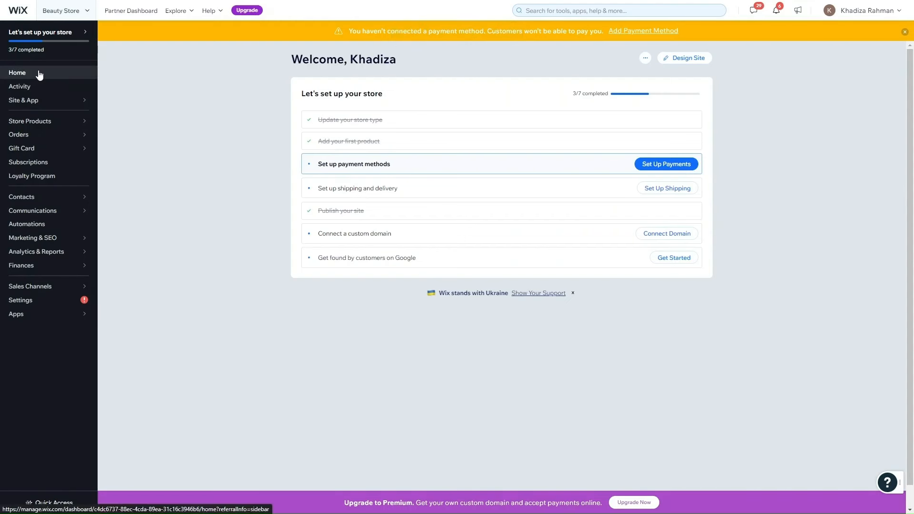
Step: Open the upgrade options from the site dashboard and compare the Website, Business and eCommerce, and Enterprise plans
left_click(250, 12)
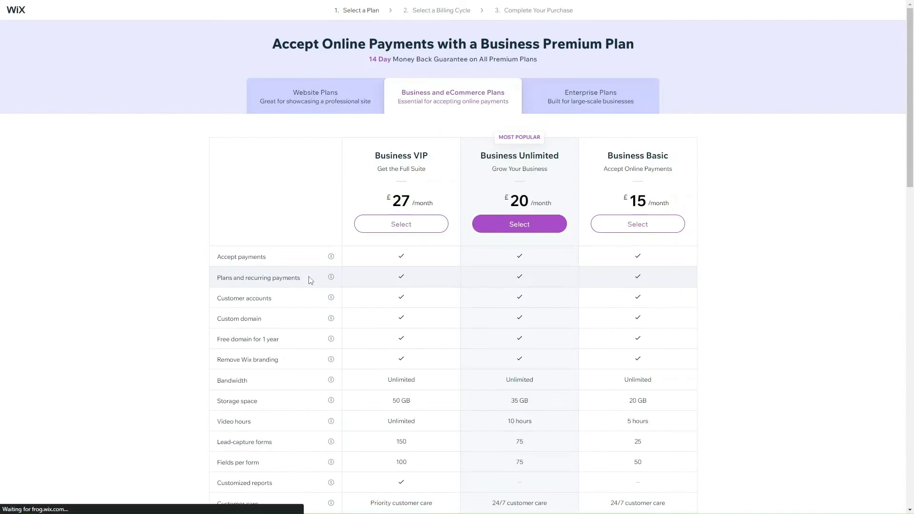
left_click(329, 92)
left_click(435, 94)
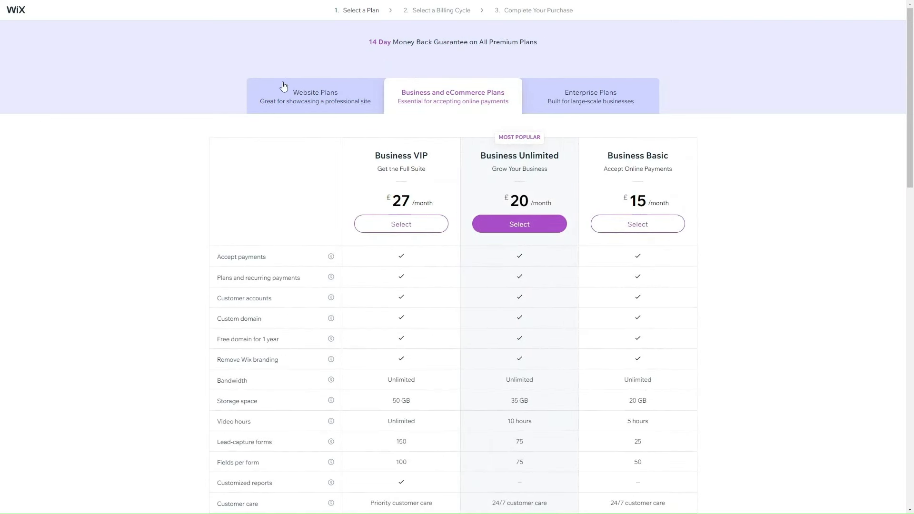
left_click(312, 90)
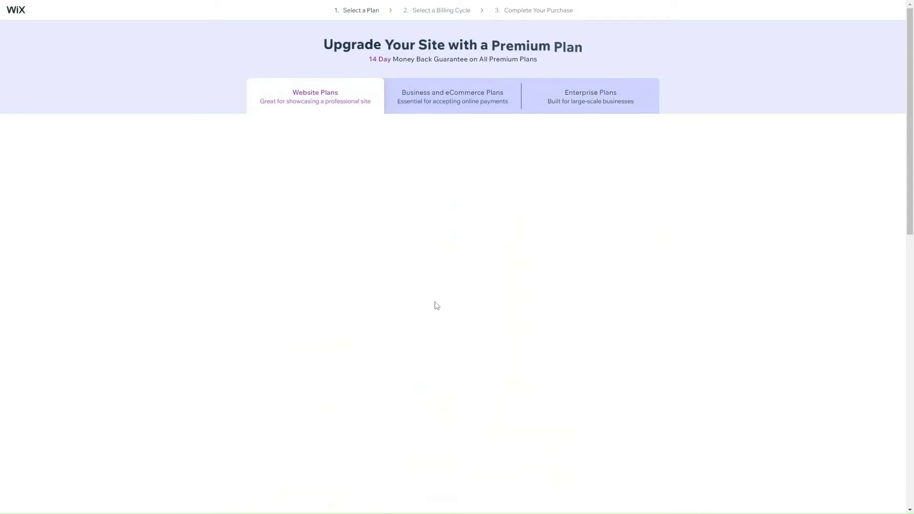
left_click(578, 110)
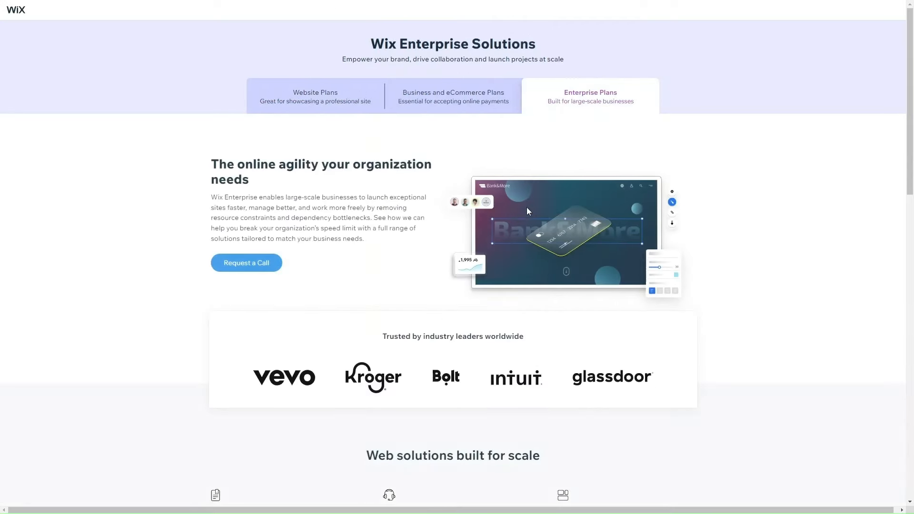
scroll(554, 119, "down", 1)
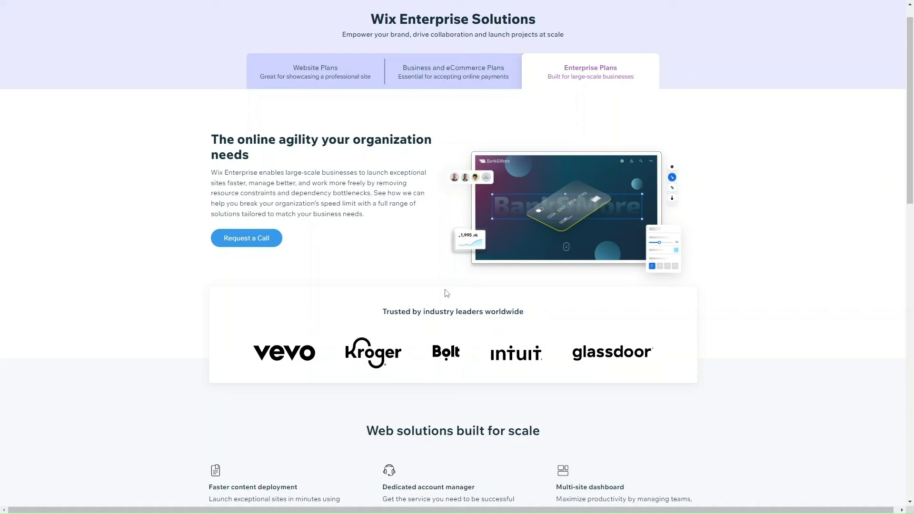
Step: Compare the Website plans with the Business and eCommerce plans, and examine the Website plans' prices, storage and included features
left_click(358, 76)
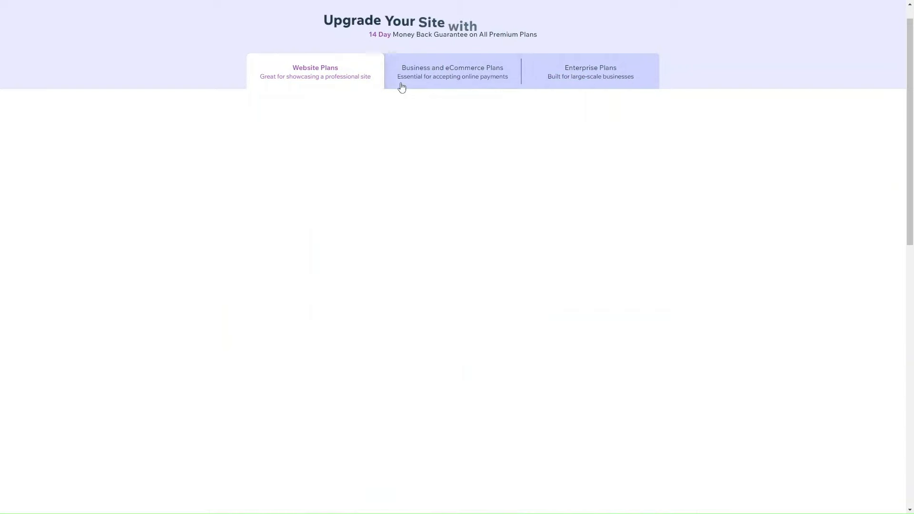
left_click(451, 77)
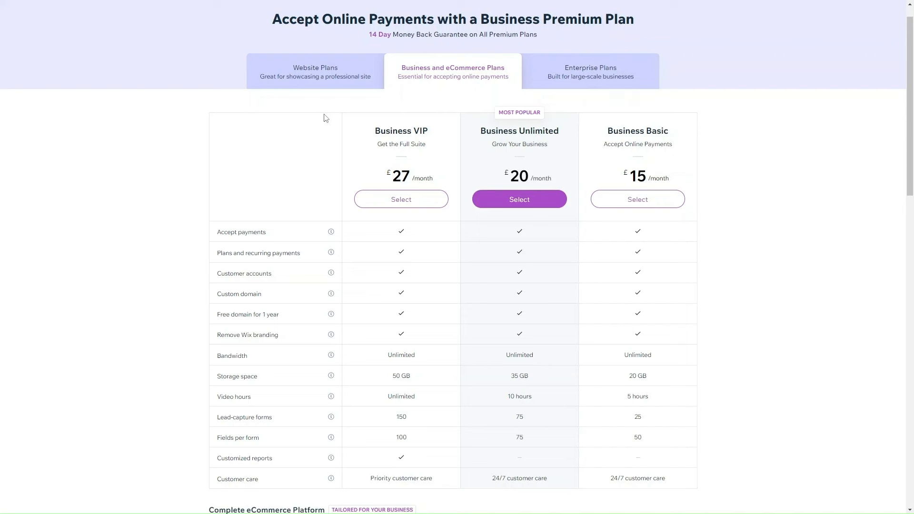
left_click(317, 81)
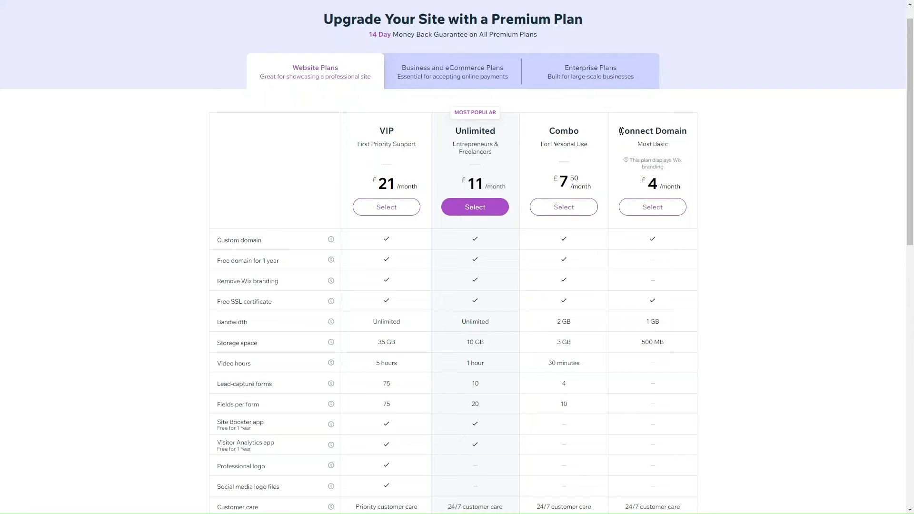
scroll(647, 314, "down", 1)
scroll(645, 305, "up", 1)
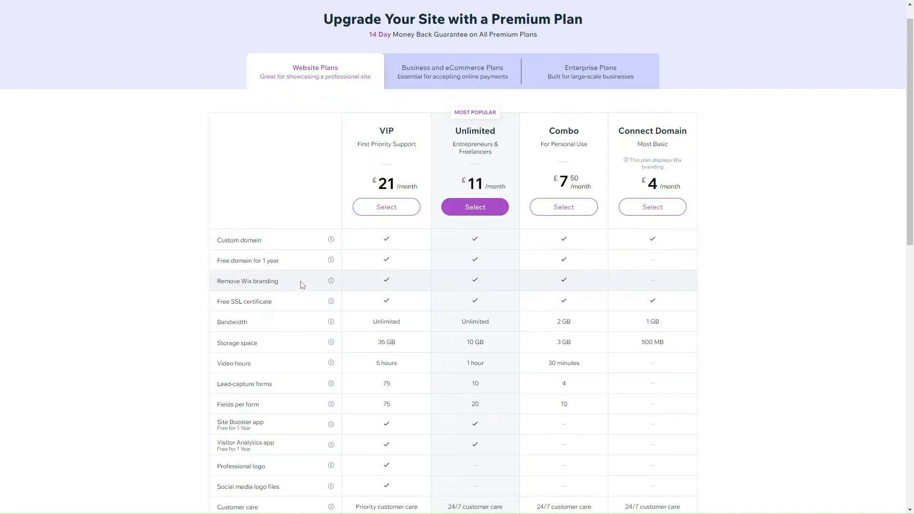
scroll(300, 284, "down", 2)
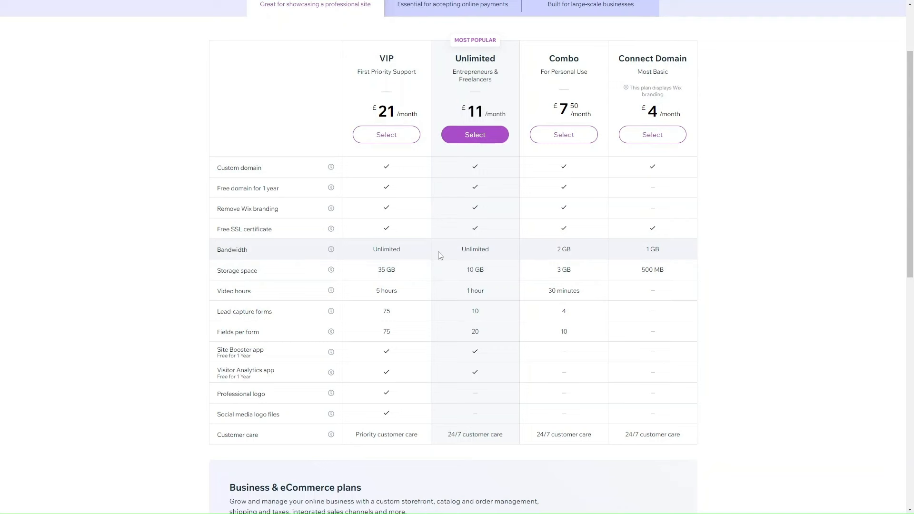
scroll(438, 256, "up", 1)
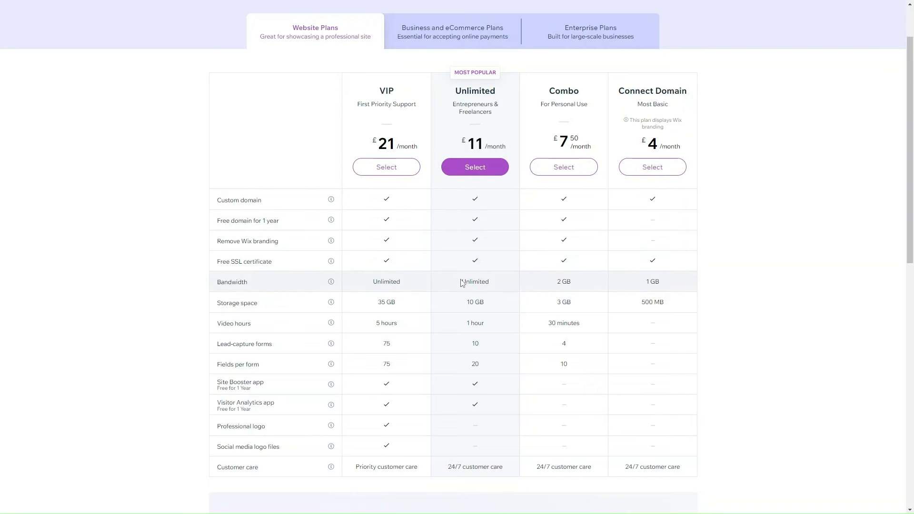
scroll(419, 190, "up", 2)
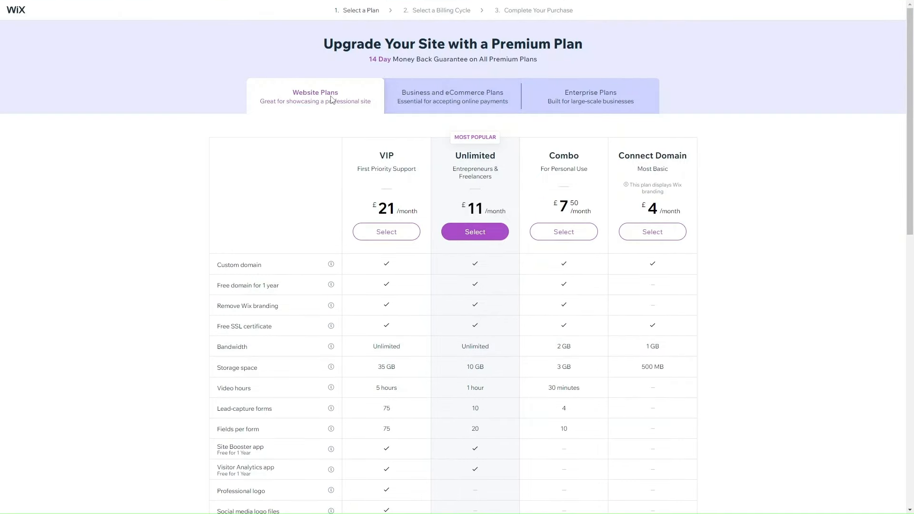
Step: Alternate between the Business and eCommerce plans and the Website plans to check which ones include accepting payments
left_click(406, 109)
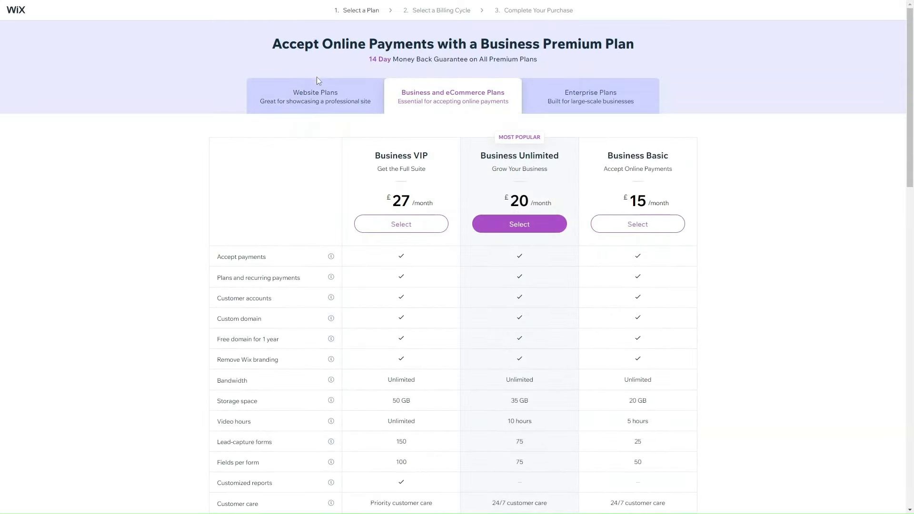
left_click(314, 93)
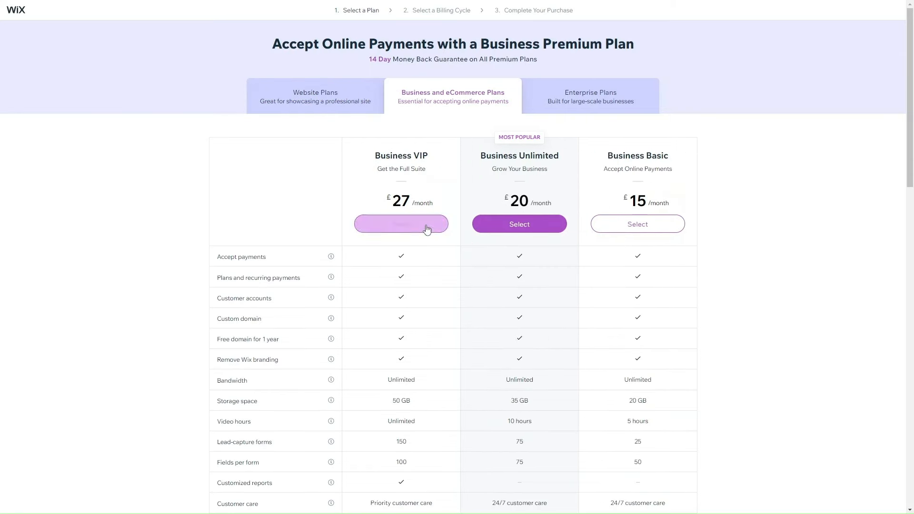
scroll(466, 240, "down", 2)
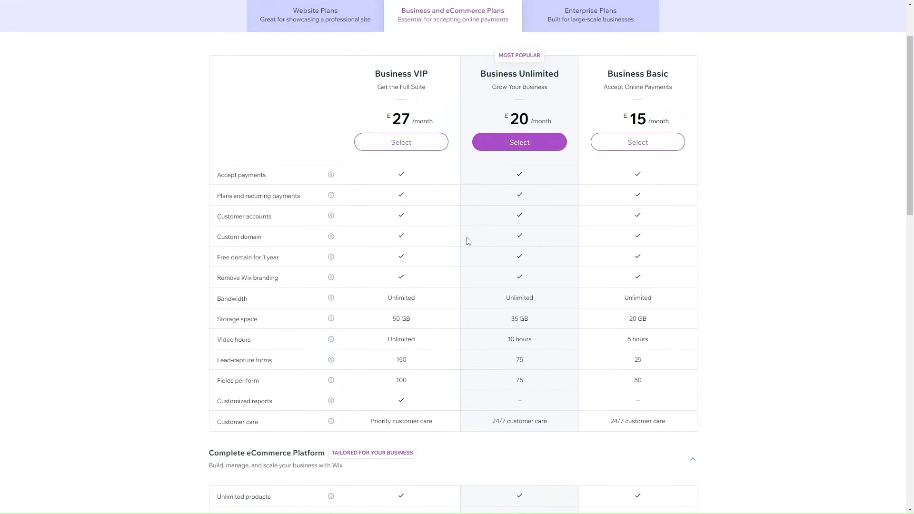
scroll(466, 240, "up", 2)
left_click(335, 85)
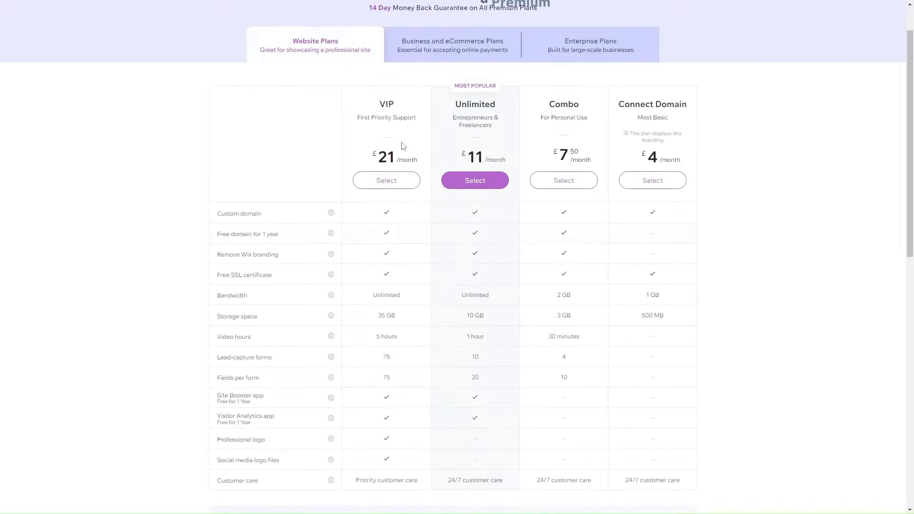
scroll(310, 292, "down", 1)
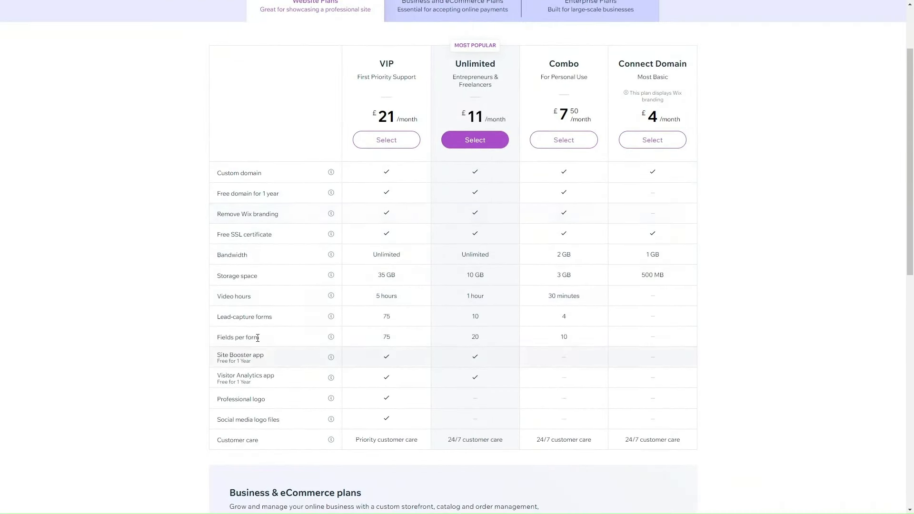
scroll(224, 336, "up", 2)
left_click(449, 104)
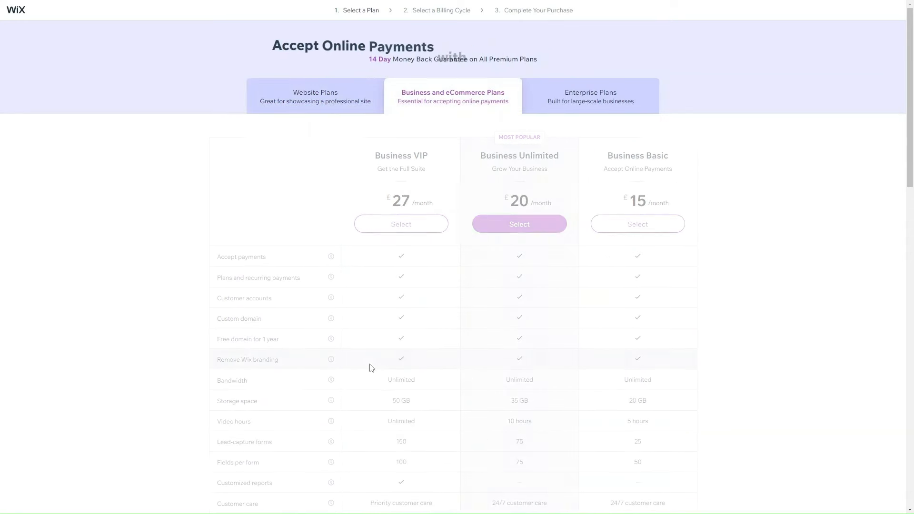
Step: Examine the Business and eCommerce plans' feature comparison, expand all features, and return to the plan prices
scroll(372, 359, "down", 1)
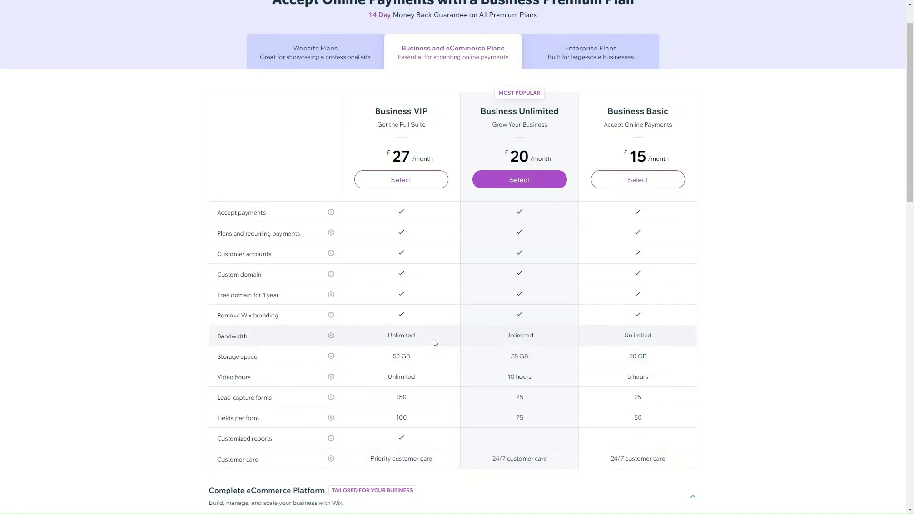
scroll(433, 342, "up", 1)
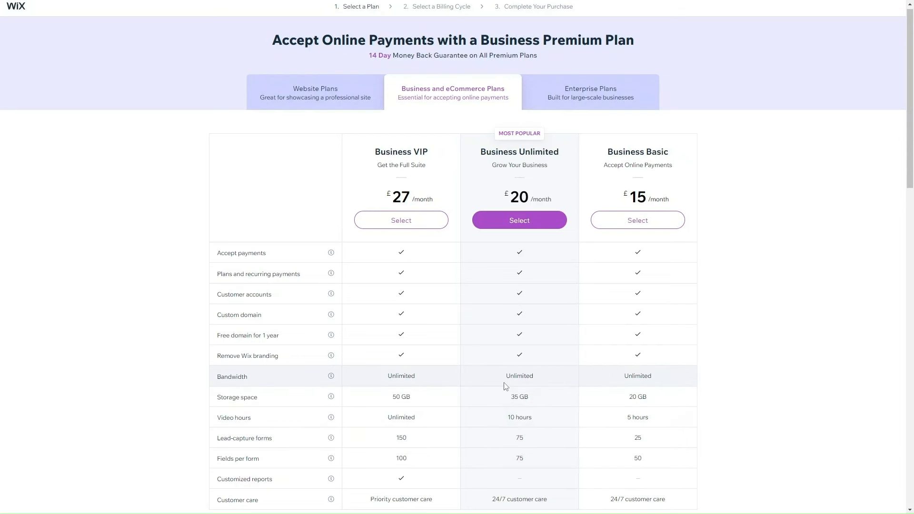
scroll(467, 313, "down", 5)
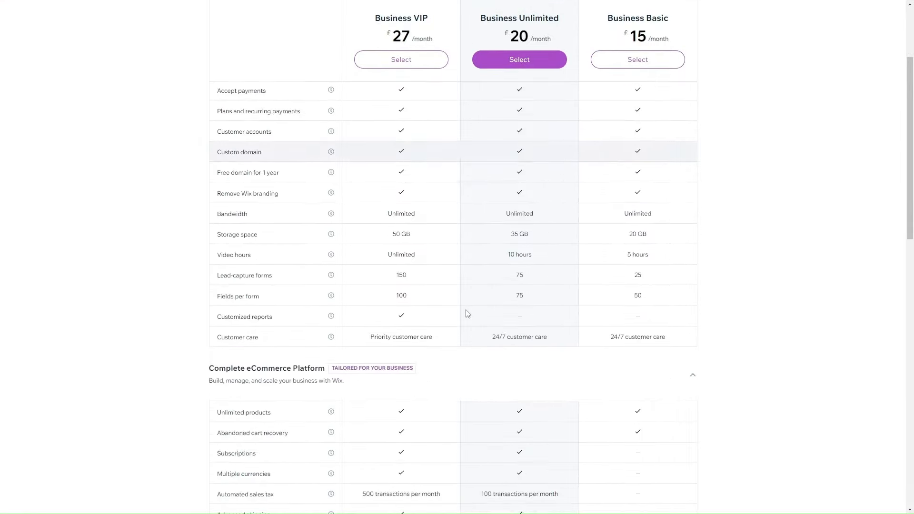
scroll(466, 313, "down", 3)
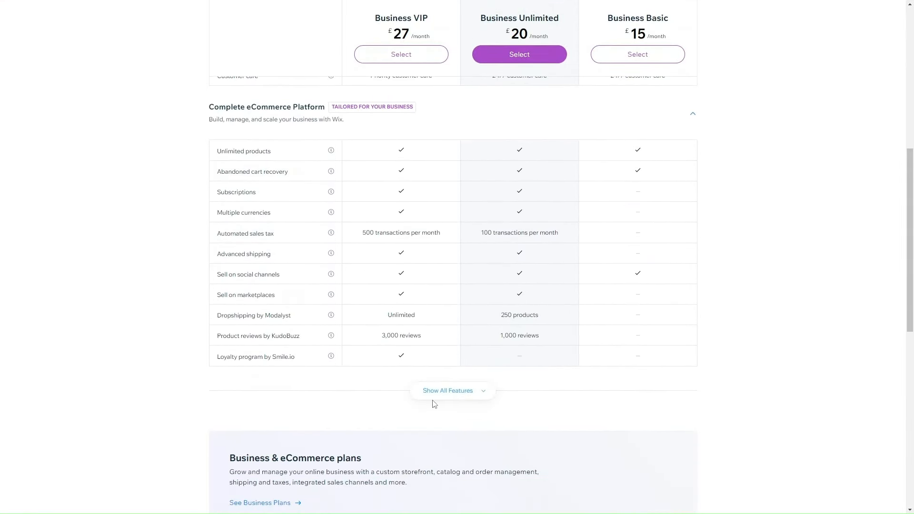
left_click(436, 392)
scroll(436, 395, "down", 12)
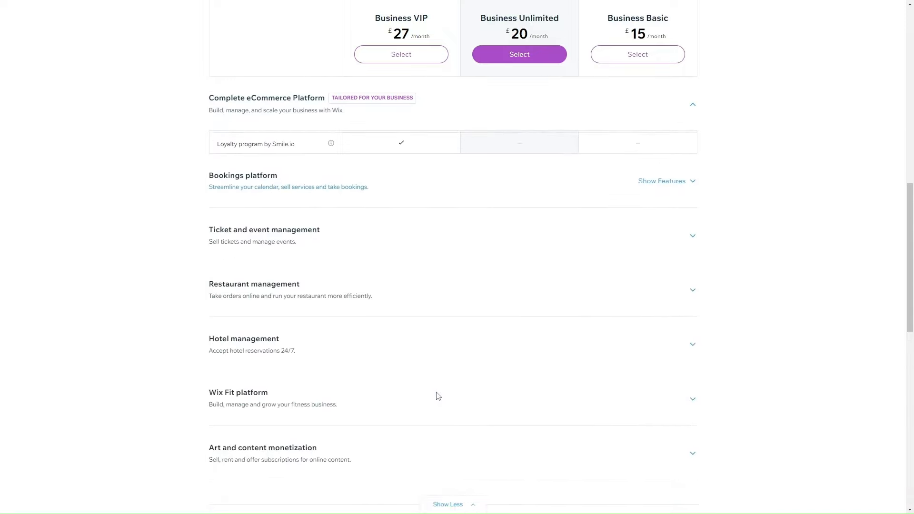
scroll(438, 396, "down", 1)
scroll(438, 396, "up", 20)
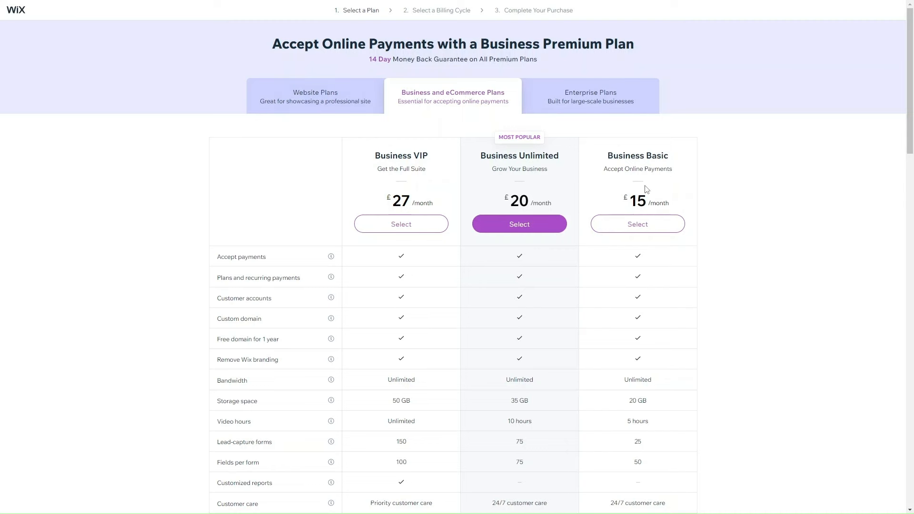
Step: View the billing cycles for the Business Basic plan, return to the plans, and recheck the Website and Business and eCommerce options
left_click(637, 225)
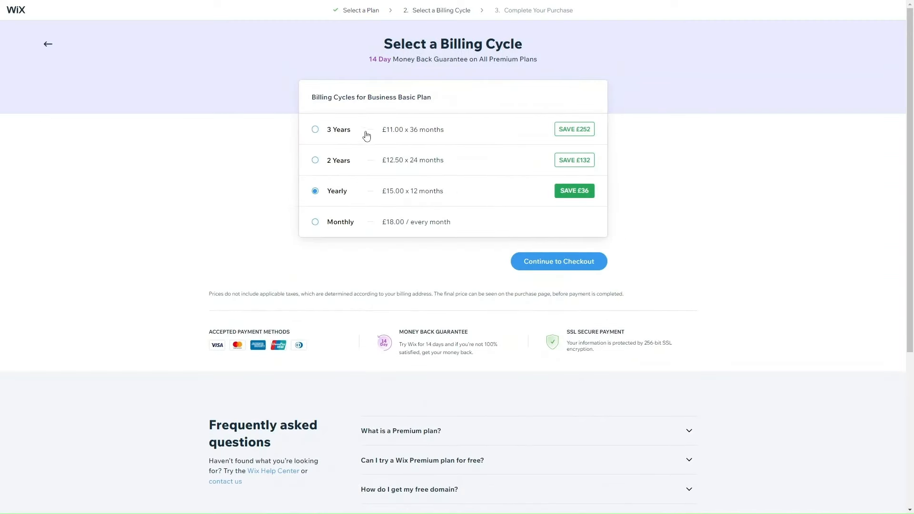
left_click(336, 230)
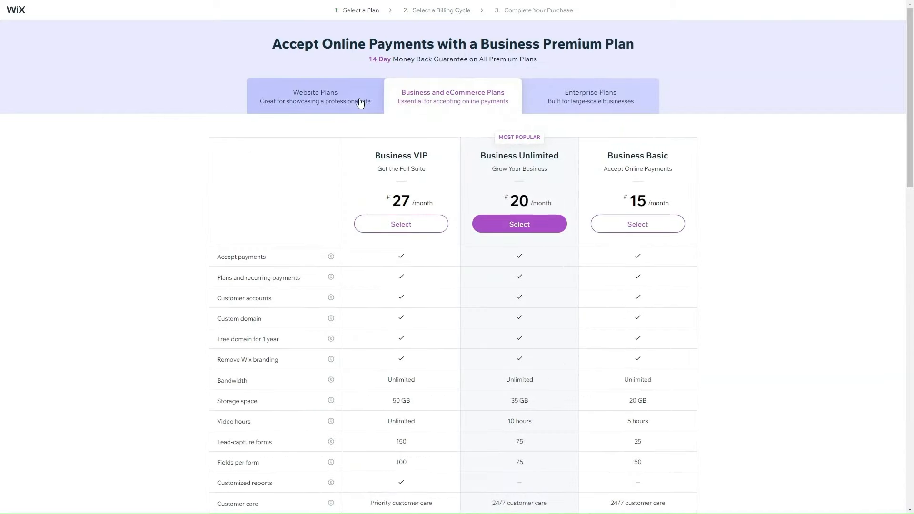
left_click(346, 100)
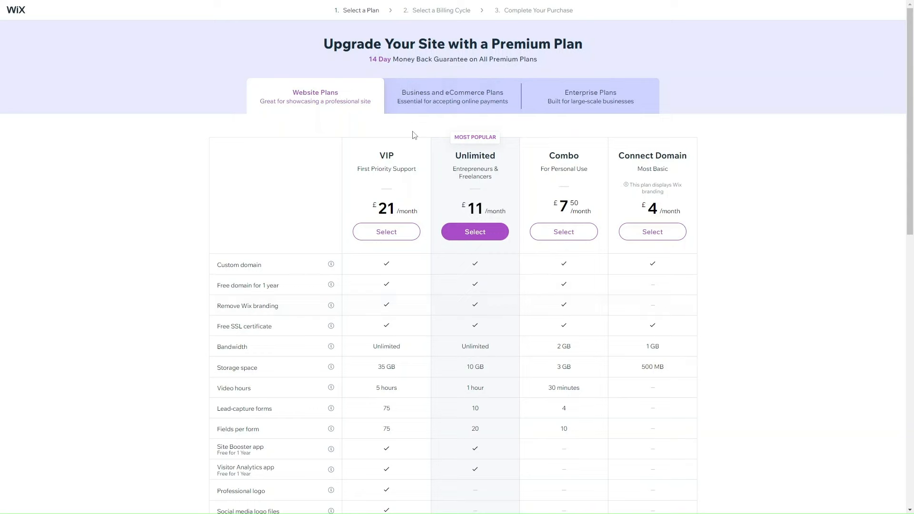
left_click(424, 105)
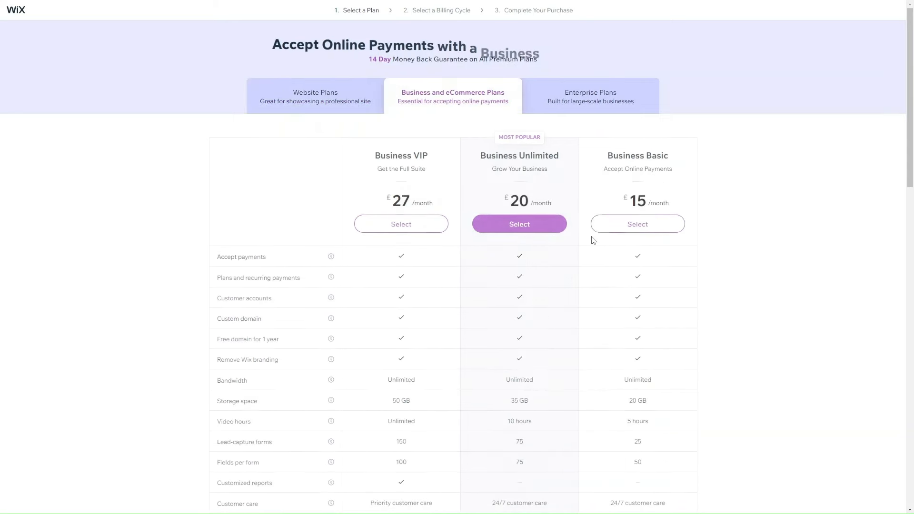
Step: Select the Business Basic plan with yearly billing, continue to checkout, and activate the card number field
left_click(630, 224)
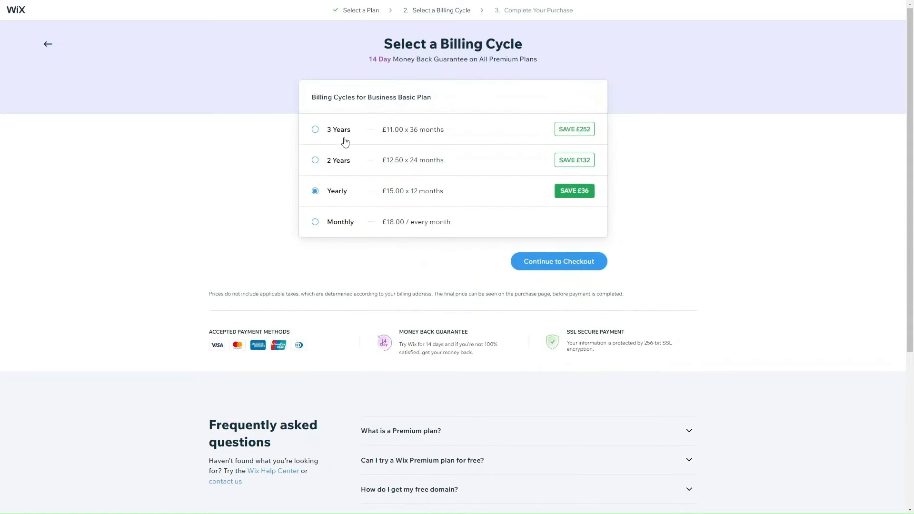
left_click(523, 265)
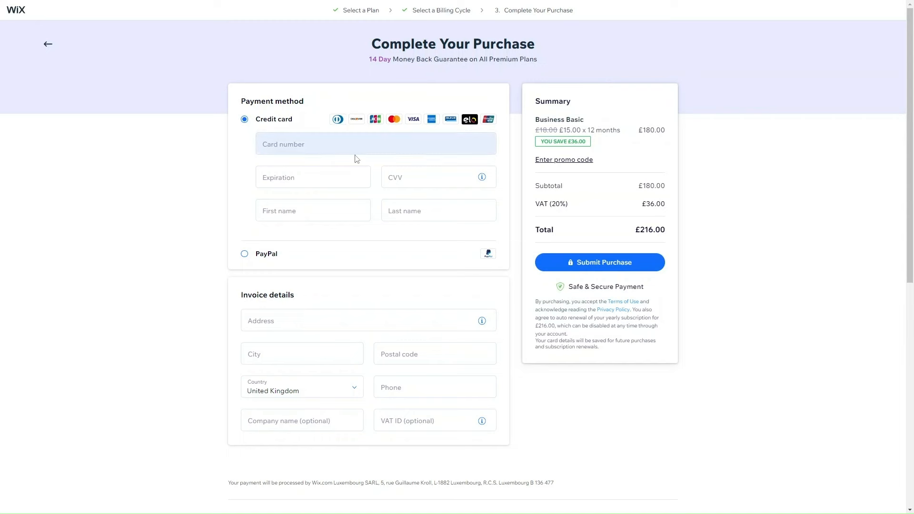
left_click(310, 142)
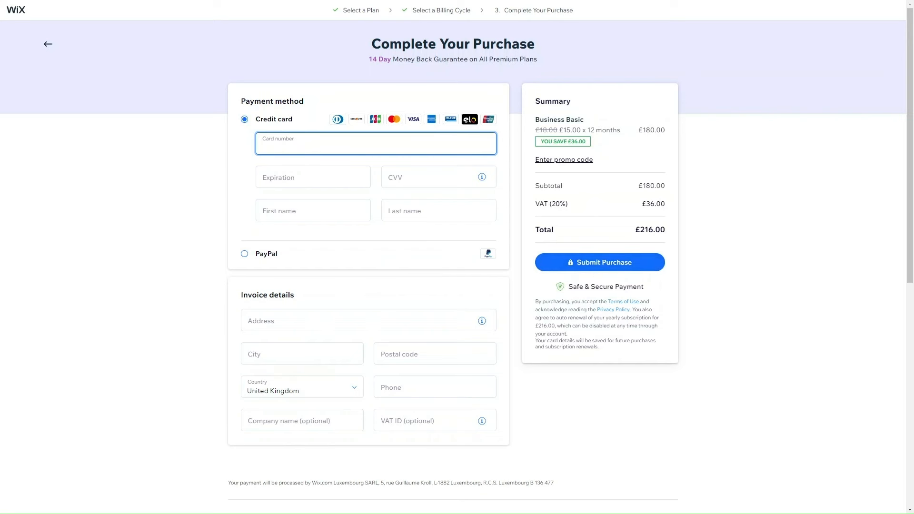
Step: Switch to the site editor in full screen, dismiss the publish confirmation, and open the store's home page
key("F11")
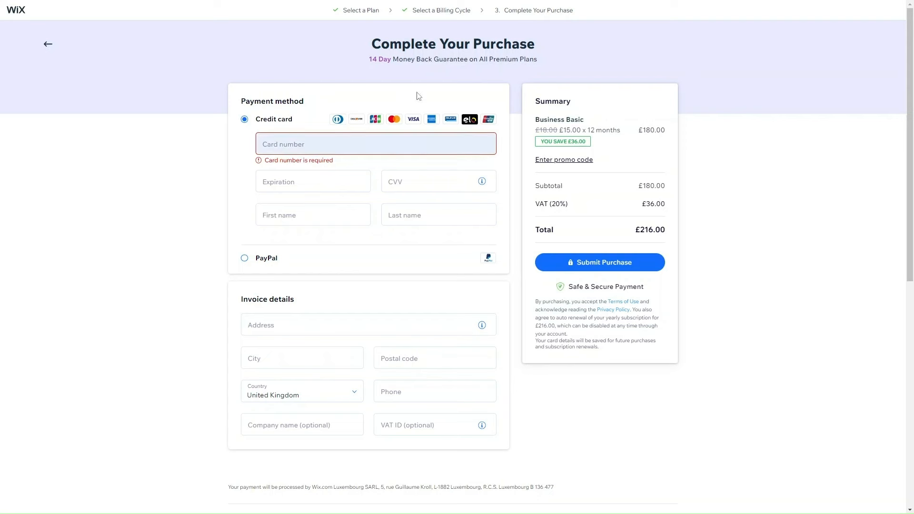
mouse_move(72, 4)
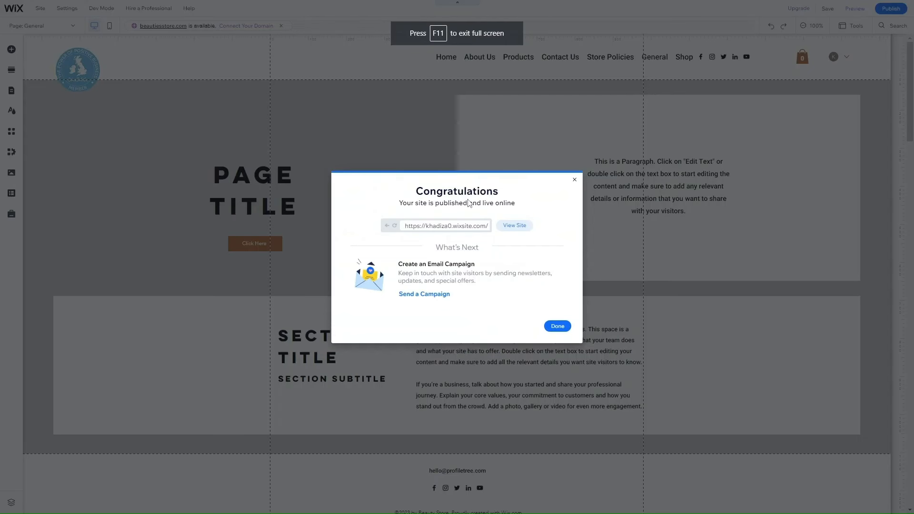
left_click(574, 179)
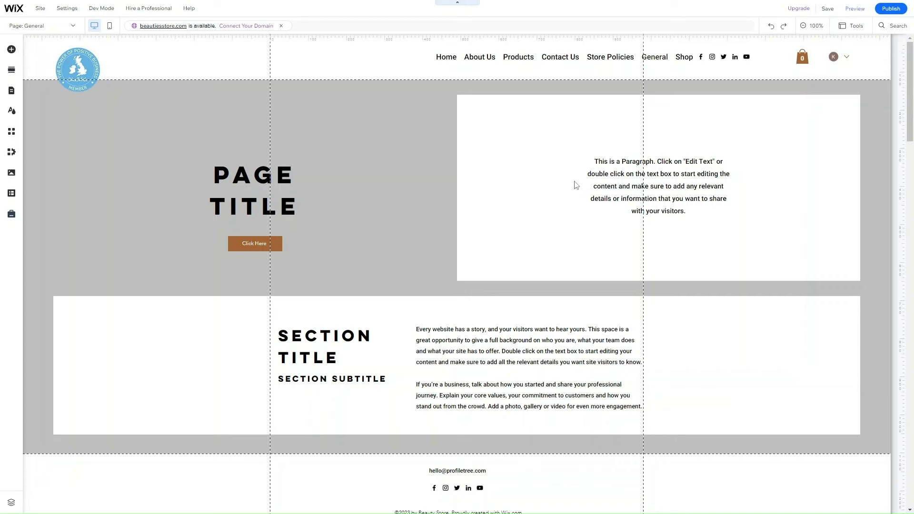
left_click(469, 142)
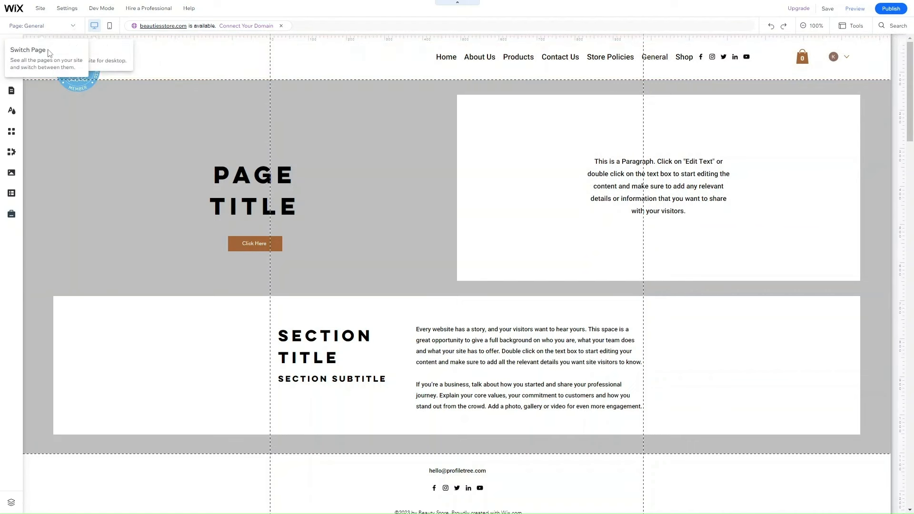
left_click(73, 27)
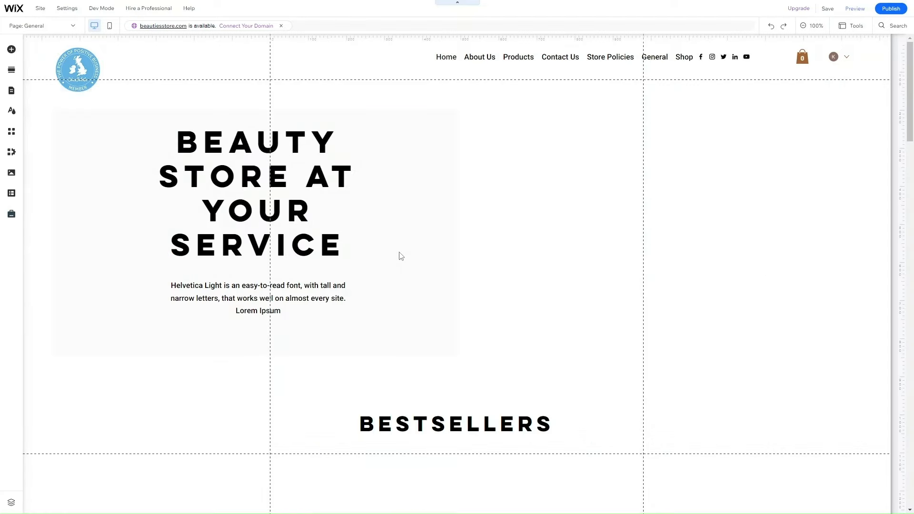
scroll(410, 347, "down", 10)
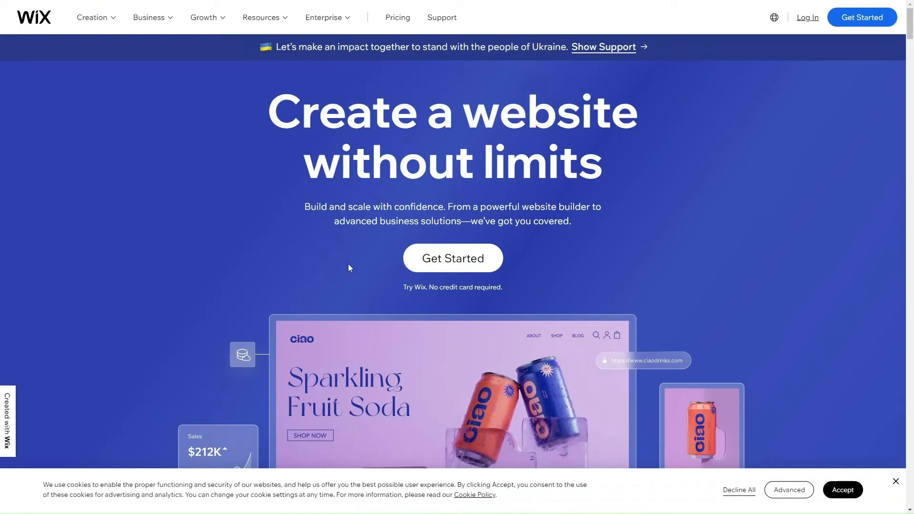
Step: Look through the public Wix homepage and open its pricing page
scroll(348, 266, "down", 2)
scroll(348, 268, "down", 1)
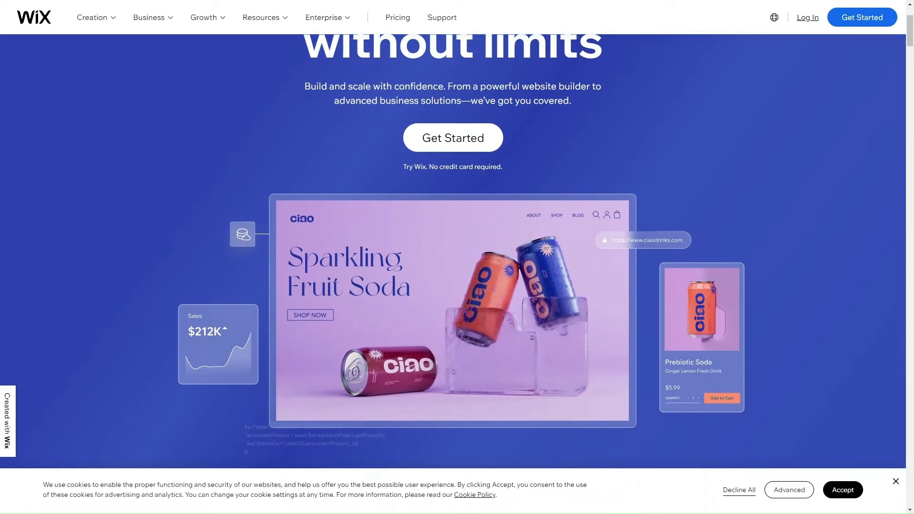
scroll(231, 286, "down", 2)
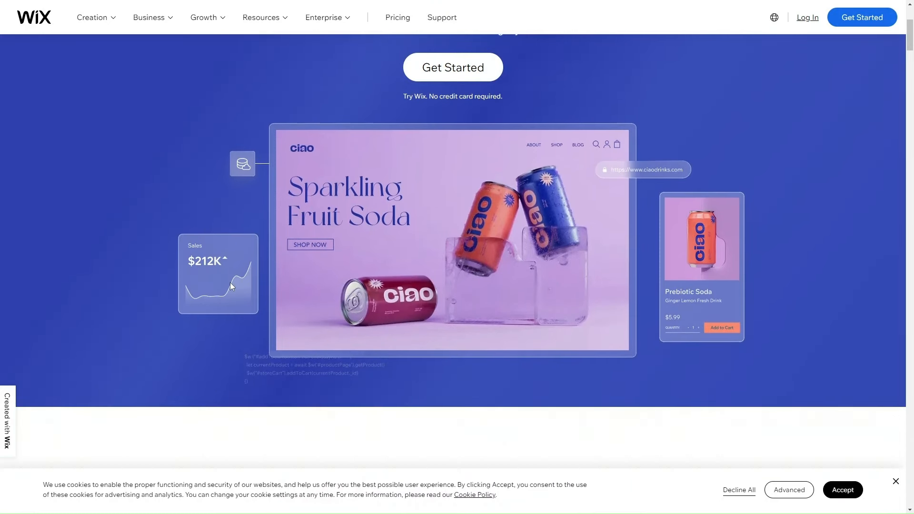
scroll(231, 286, "down", 2)
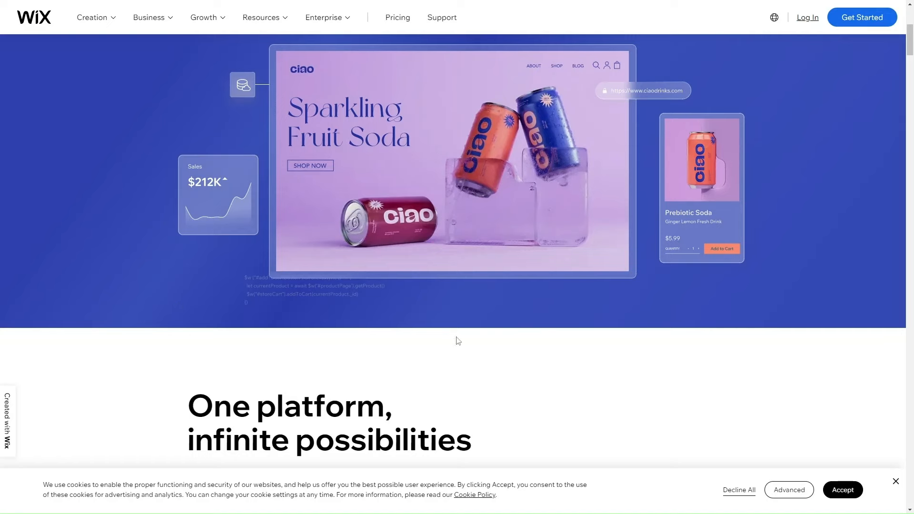
scroll(596, 342, "down", 2)
scroll(596, 344, "down", 1)
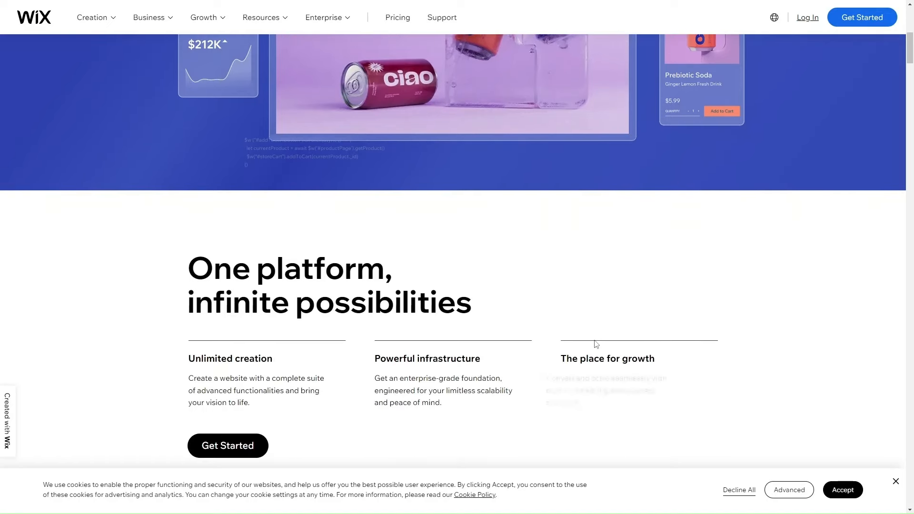
scroll(595, 344, "up", 9)
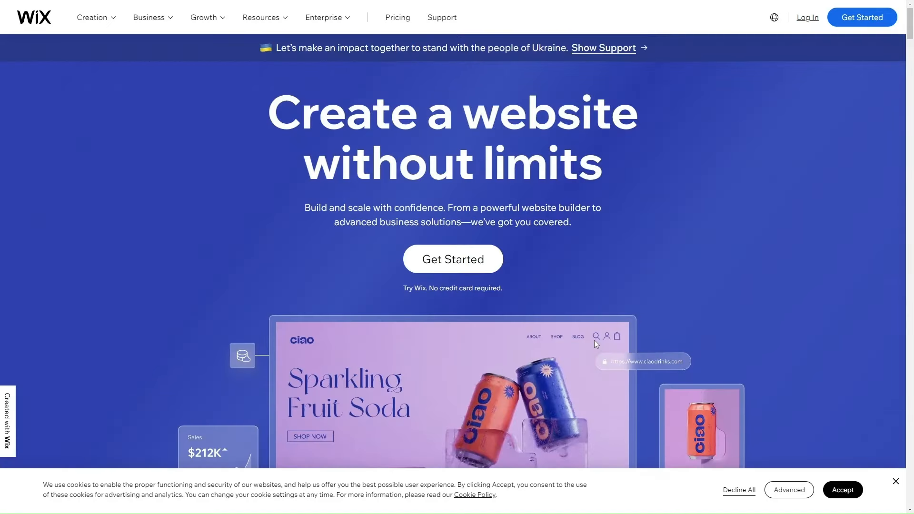
left_click(401, 23)
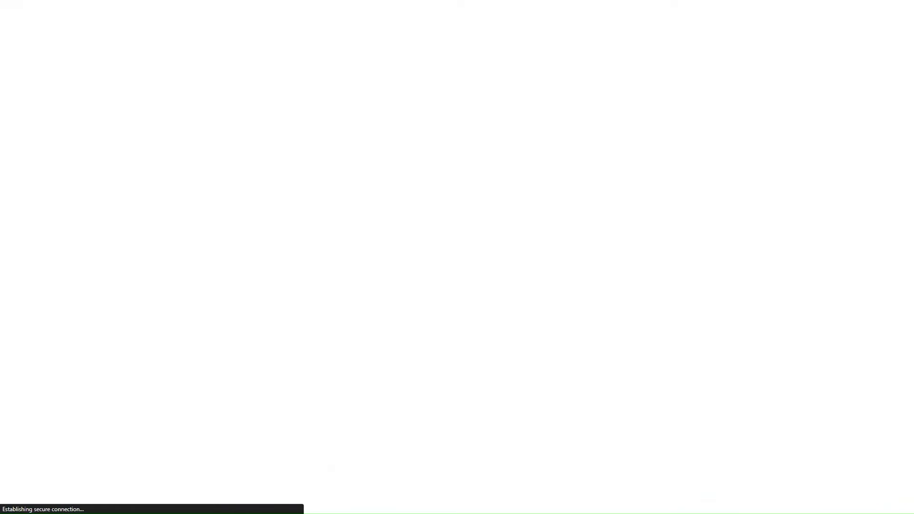